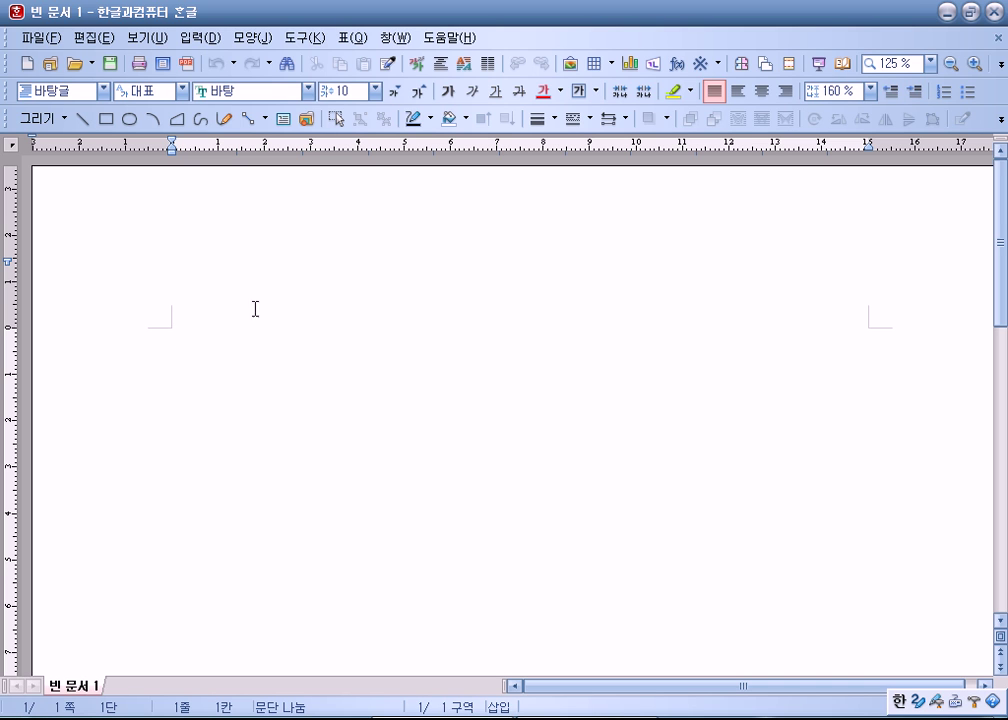
Step: Look through the 보기 display options three times without changing anything, then open 도구
{"action": "left_click", "coordinate": [158, 40]}
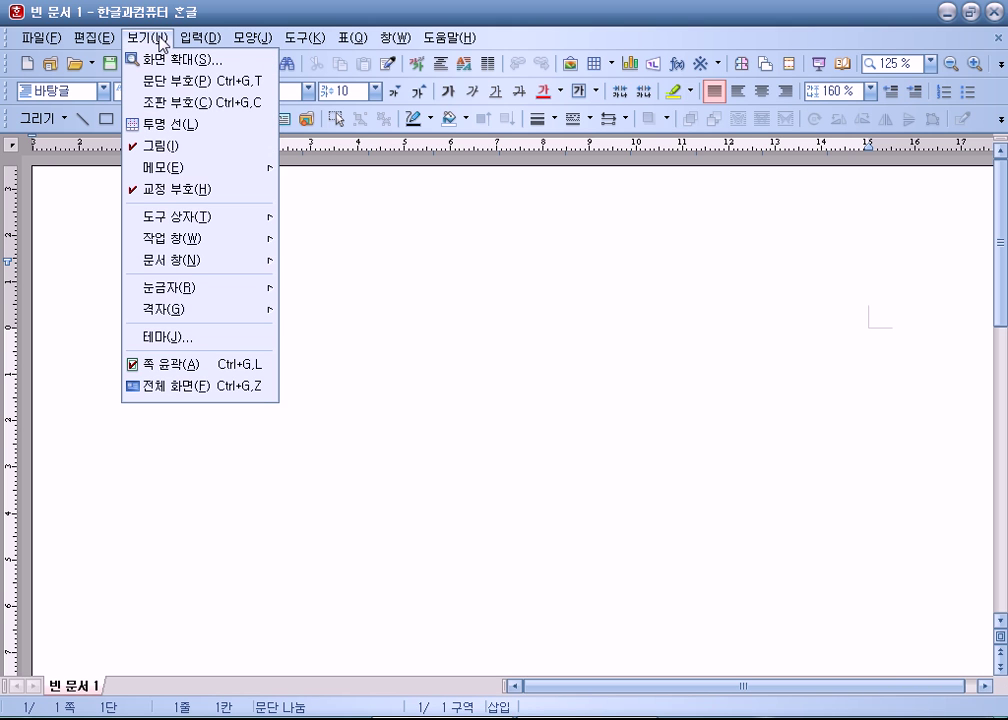
{"action": "left_click", "coordinate": [245, 241]}
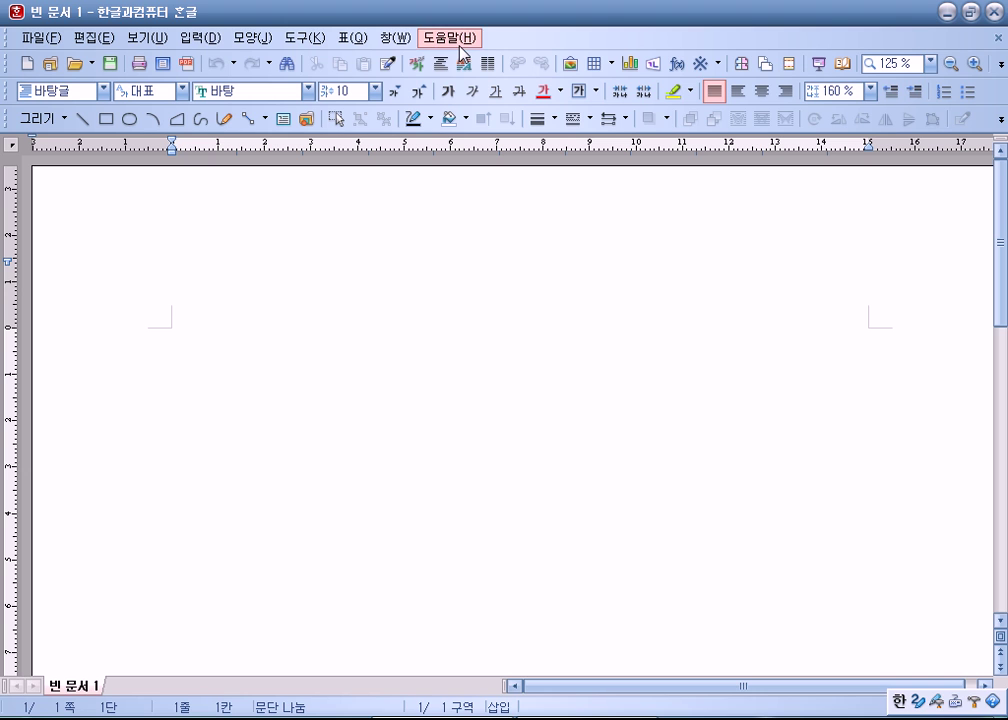
{"action": "left_click", "coordinate": [160, 38]}
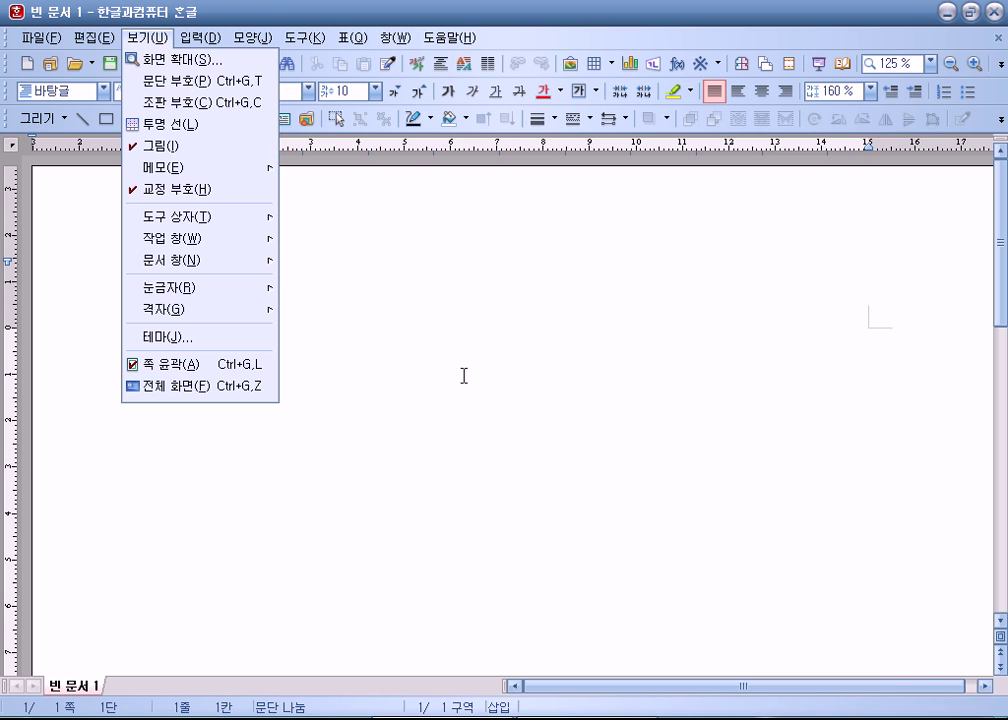
{"action": "left_click", "coordinate": [460, 373]}
{"action": "left_click", "coordinate": [147, 38]}
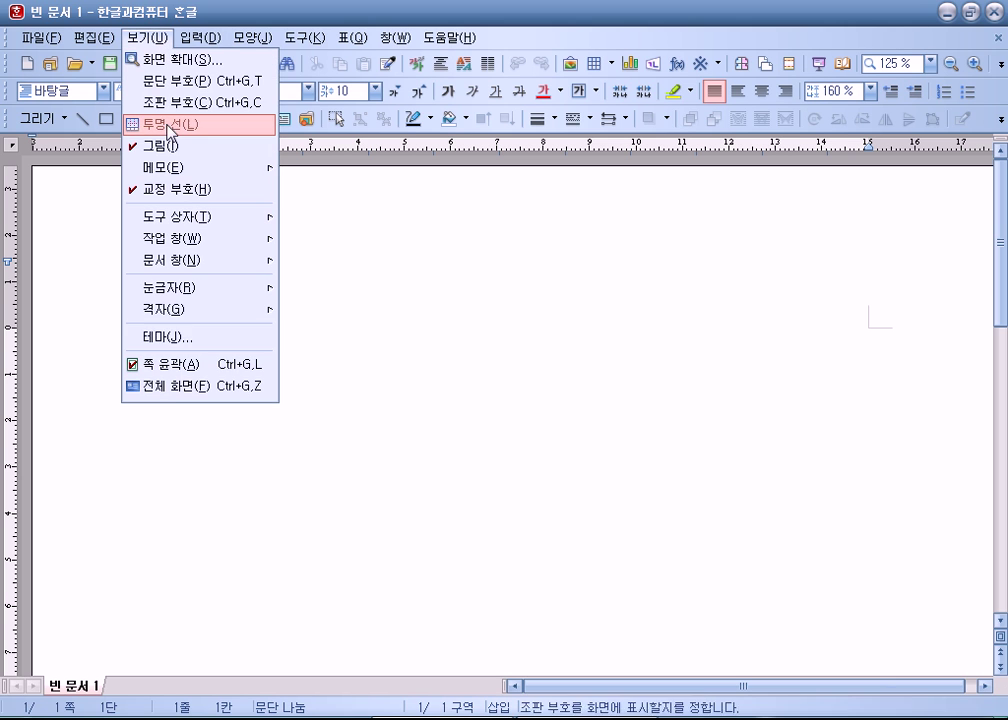
{"action": "left_click", "coordinate": [199, 453]}
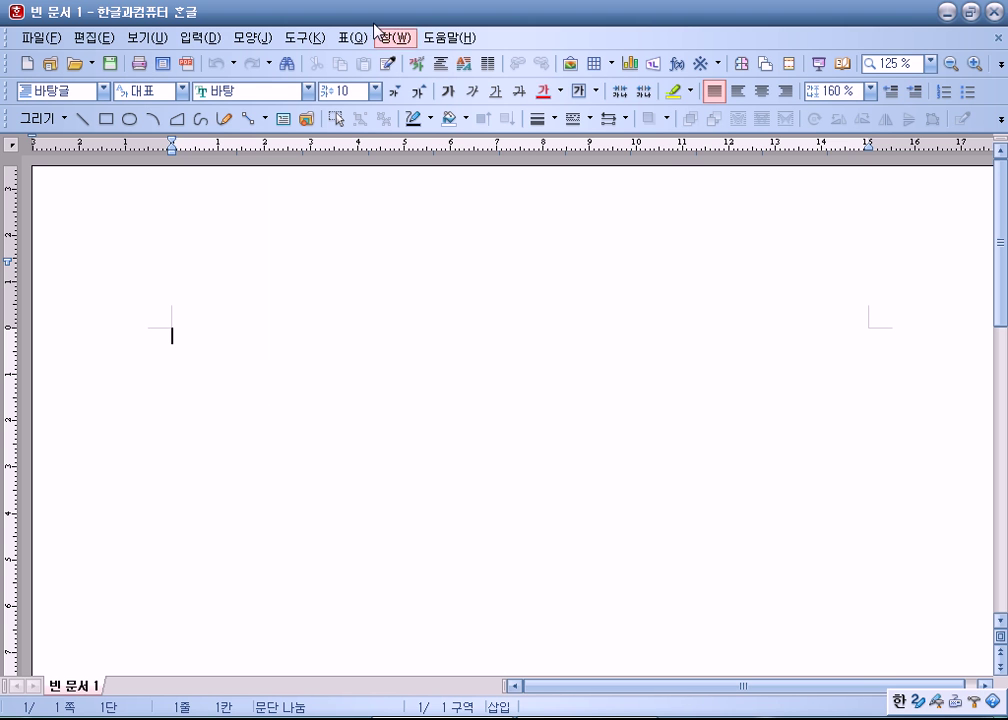
{"action": "left_click", "coordinate": [292, 40]}
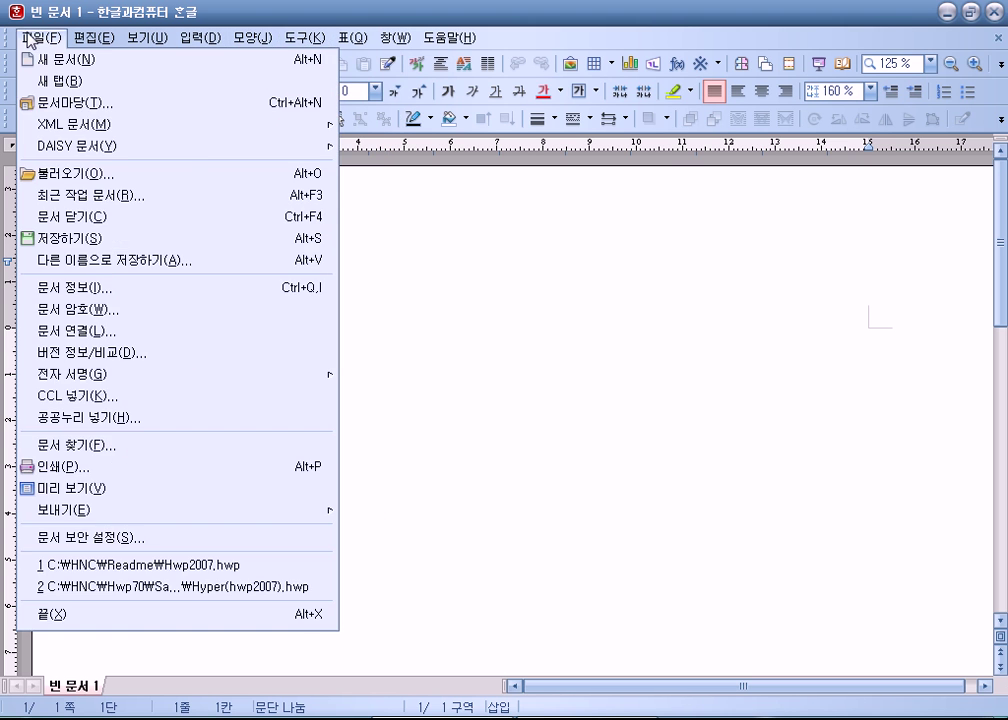
Step: Scan the 창 and 편집 menus, then dismiss them back to the blank page
{"action": "mouse_move", "coordinate": [385, 42]}
{"action": "mouse_move", "coordinate": [94, 40]}
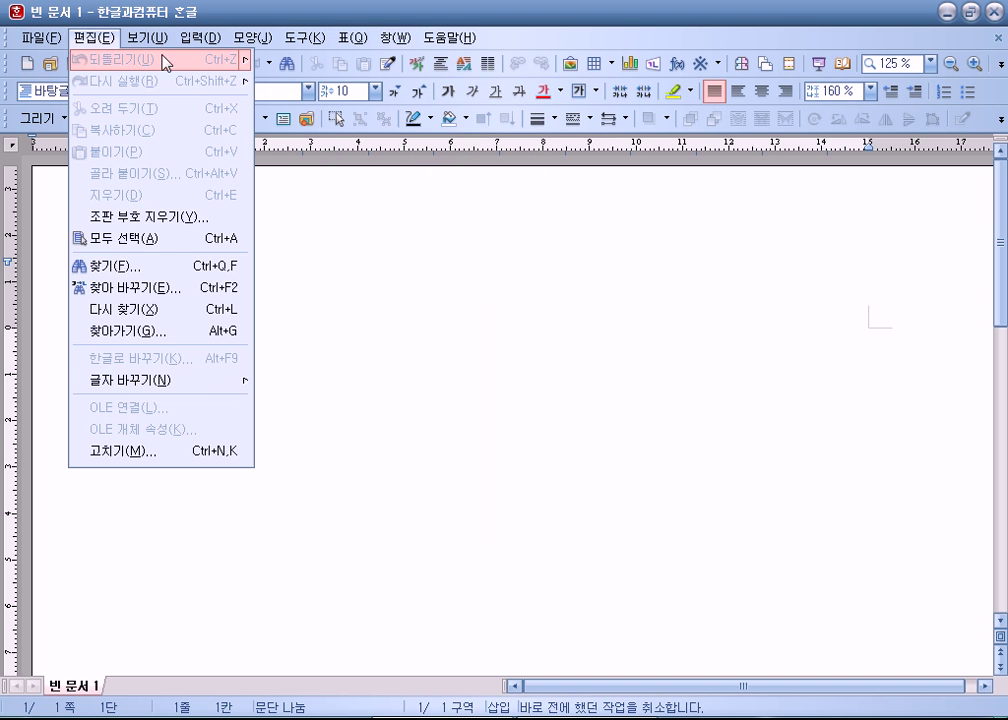
{"action": "mouse_move", "coordinate": [24, 40]}
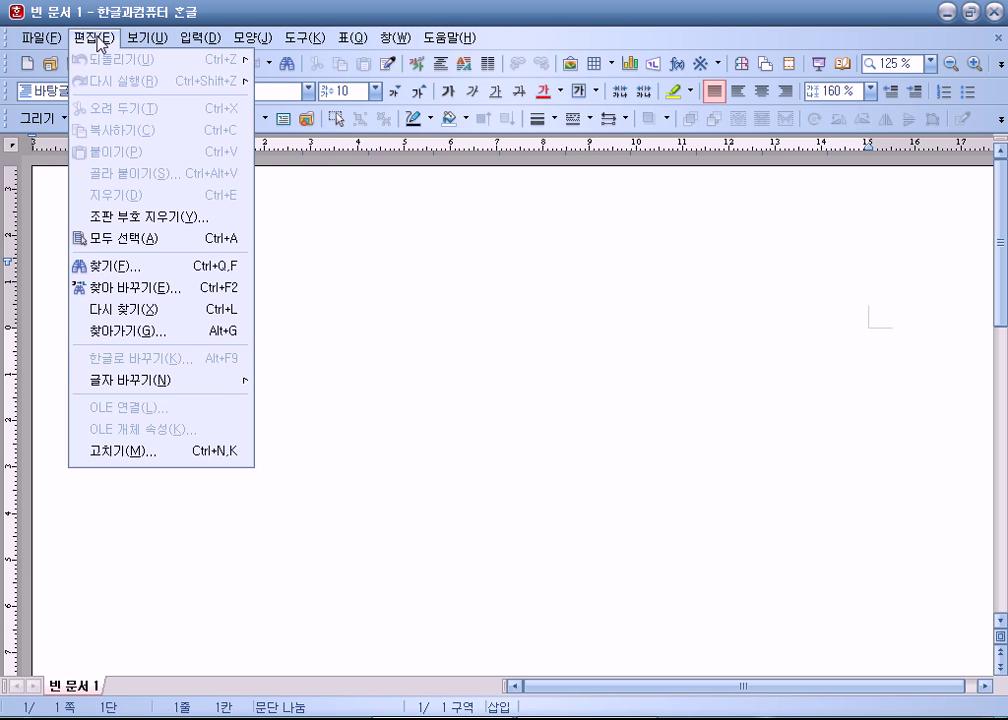
{"action": "left_click", "coordinate": [368, 292]}
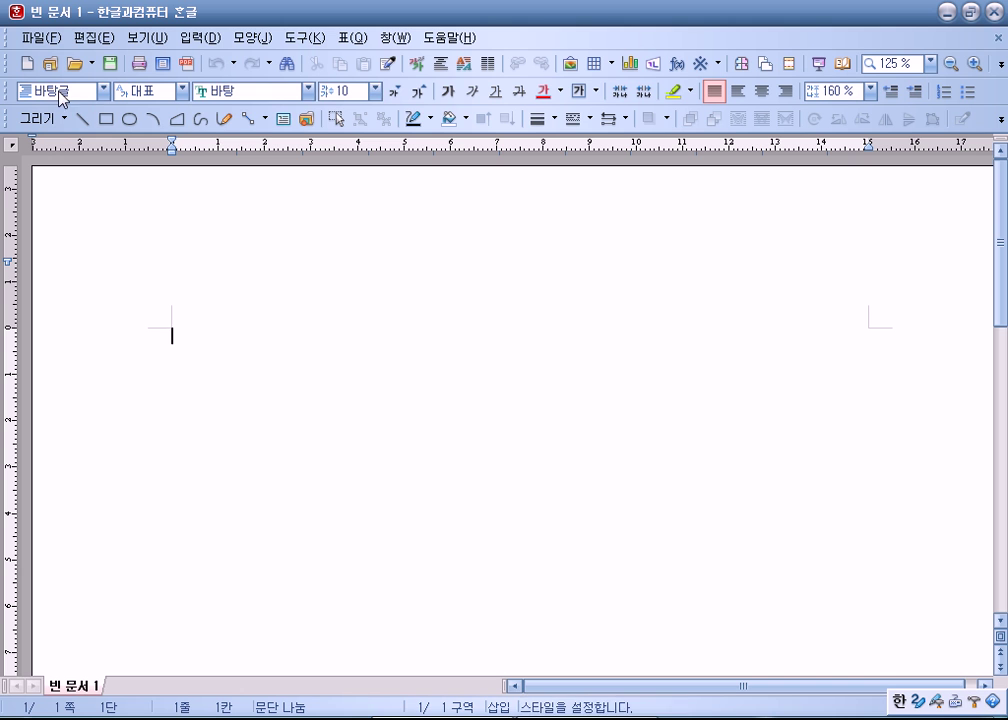
Step: Check the font and size lists, keeping size 10, then browse 편집 toward 보기
{"action": "left_click", "coordinate": [310, 92]}
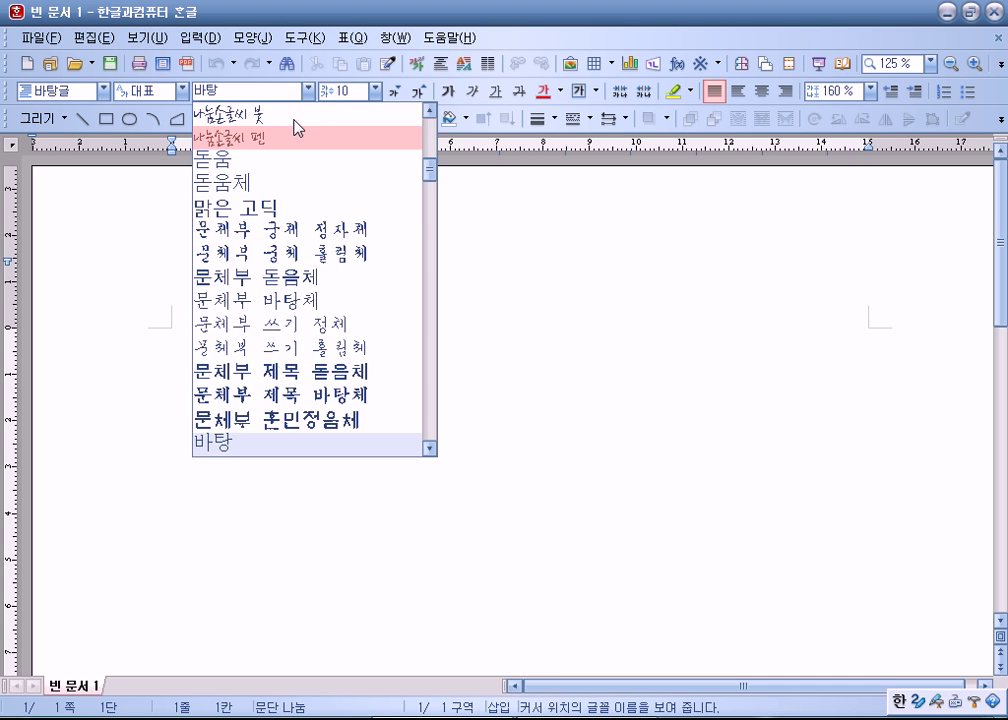
{"action": "left_click", "coordinate": [375, 90]}
{"action": "left_click", "coordinate": [490, 160]}
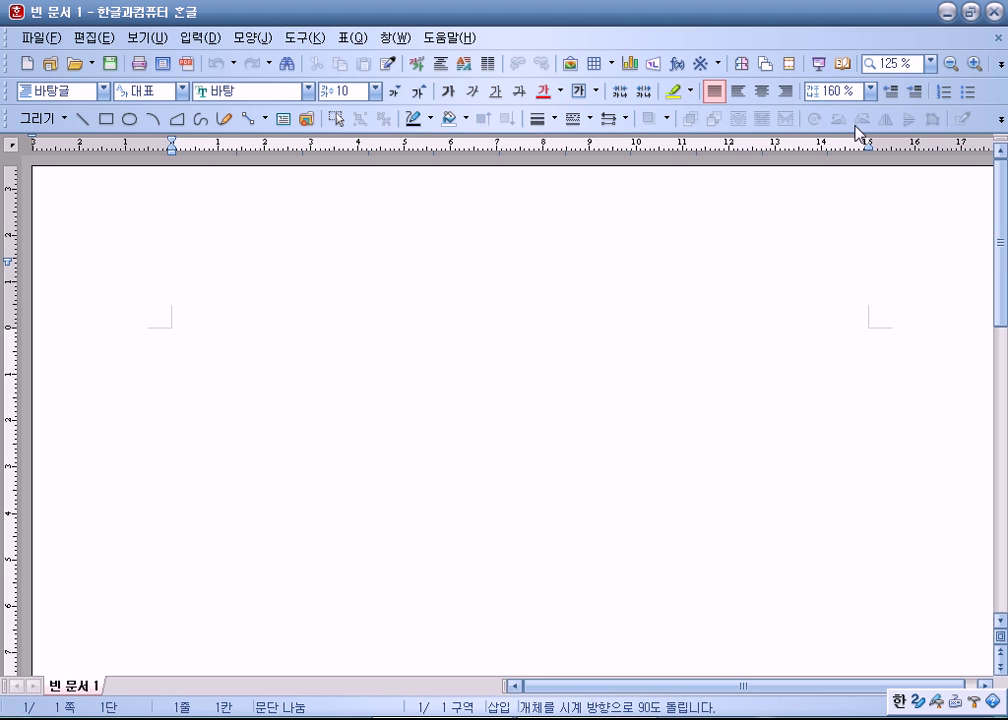
{"action": "left_click", "coordinate": [82, 37]}
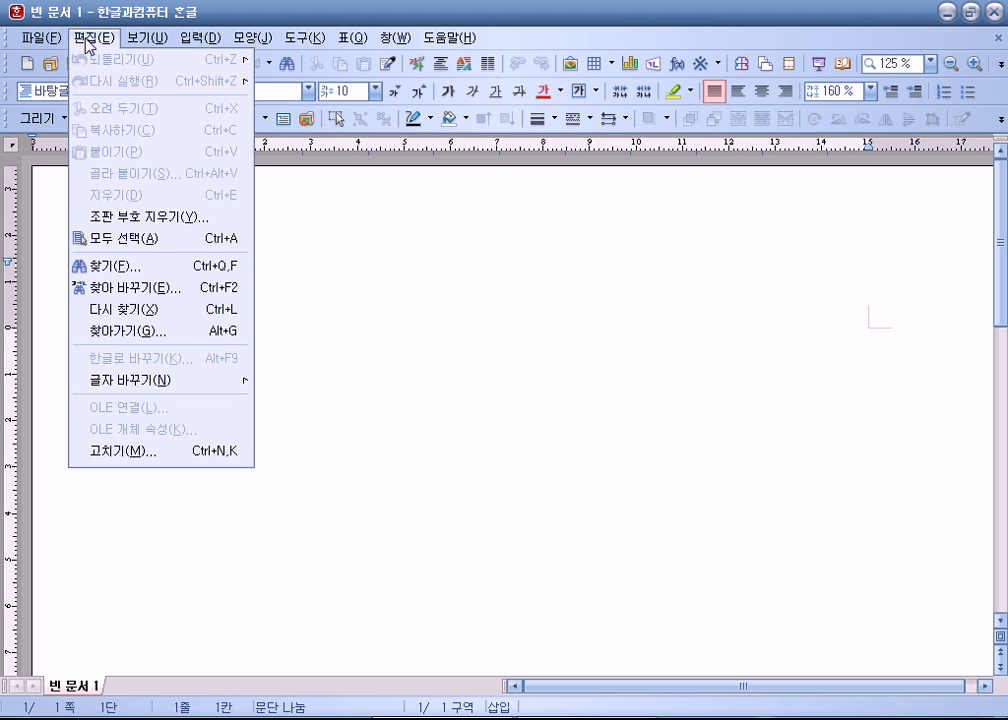
{"action": "mouse_move", "coordinate": [156, 44]}
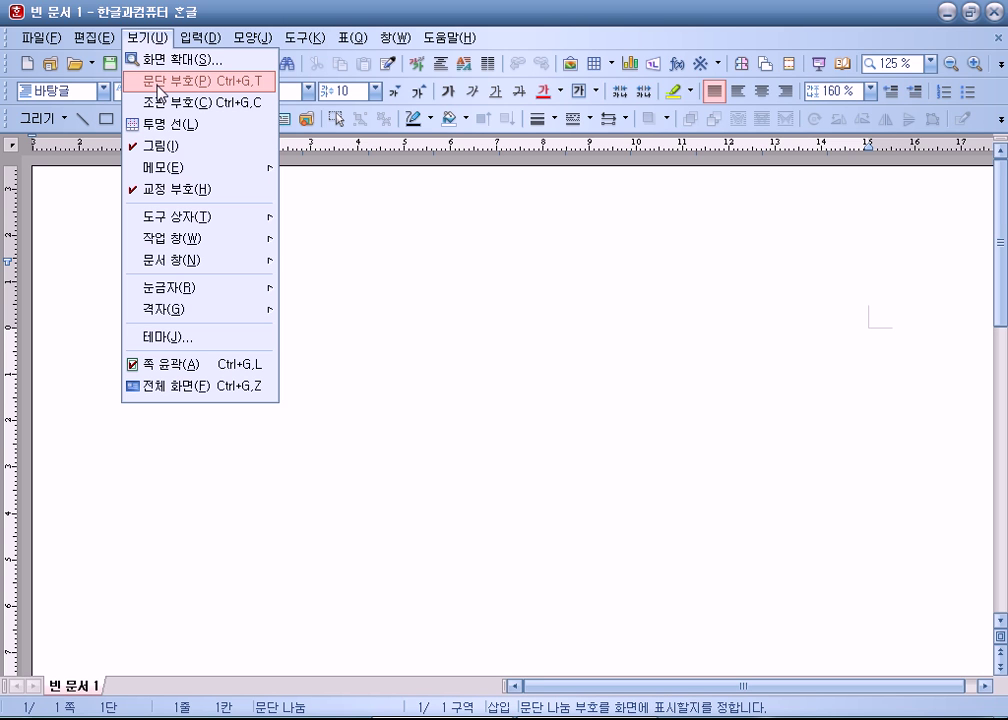
Step: Turn on display of paragraph marks (보기 > 문단 부호)
{"action": "left_click", "coordinate": [160, 90]}
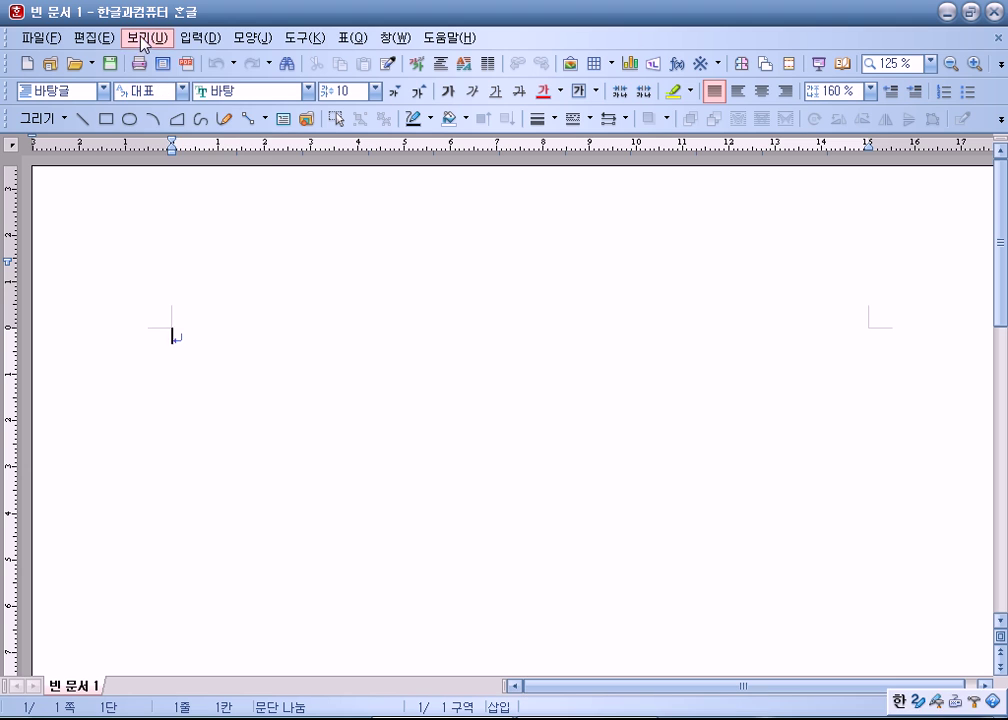
{"action": "left_click", "coordinate": [146, 38]}
{"action": "left_click", "coordinate": [170, 102]}
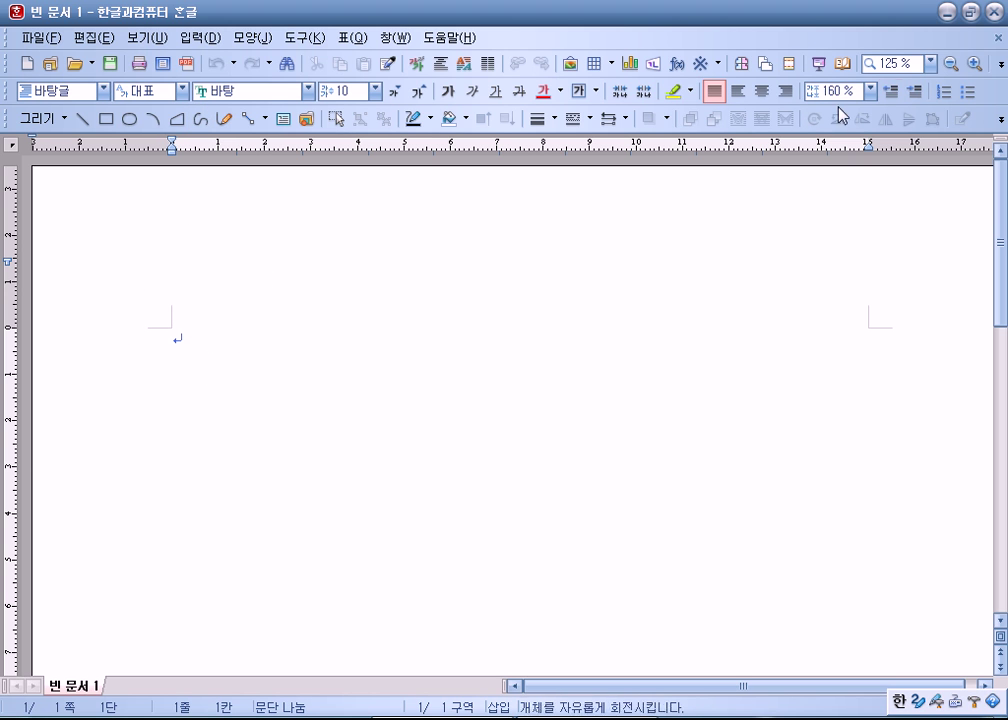
Step: Try zoom levels 폭 맞춤 and 125 %, settling on 쪽 맞춤
{"action": "left_click", "coordinate": [931, 62]}
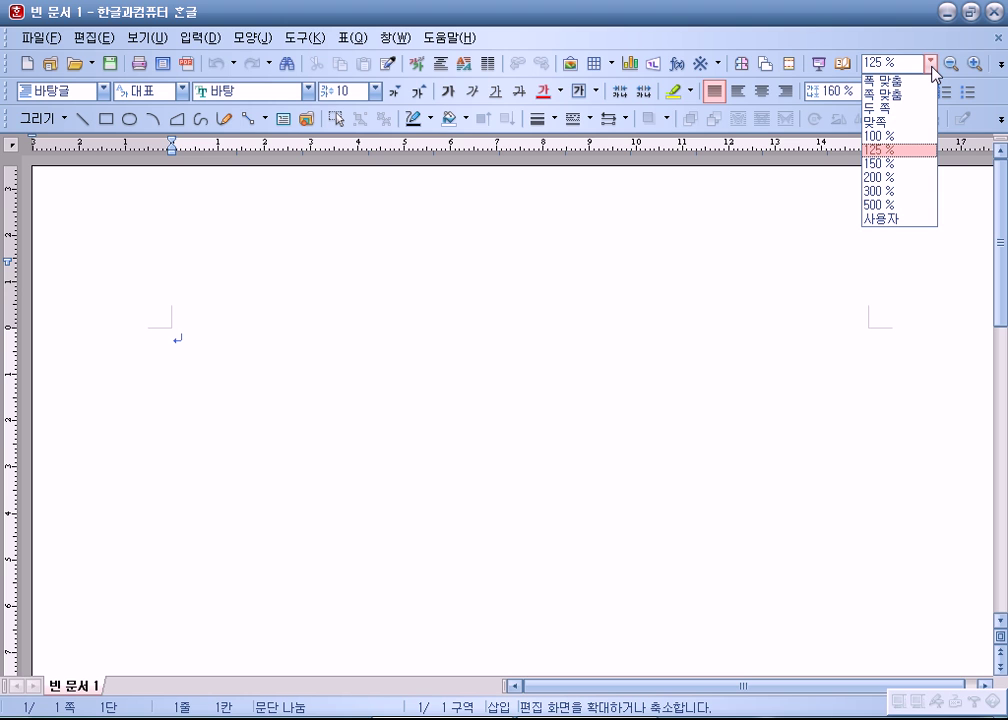
{"action": "left_click", "coordinate": [889, 93]}
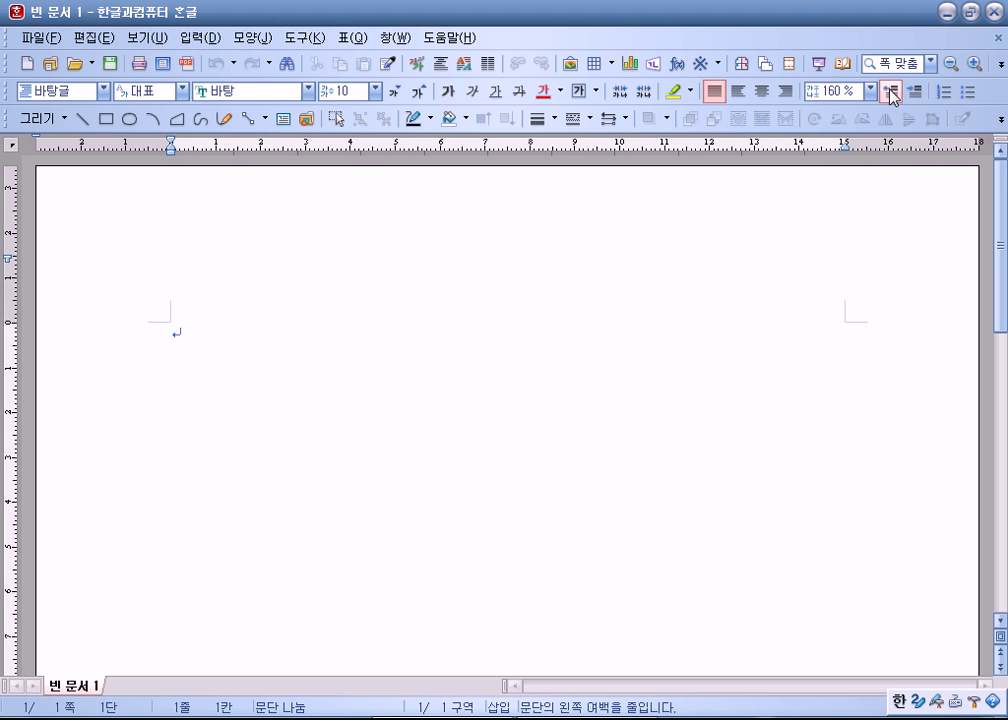
{"action": "left_click", "coordinate": [932, 66]}
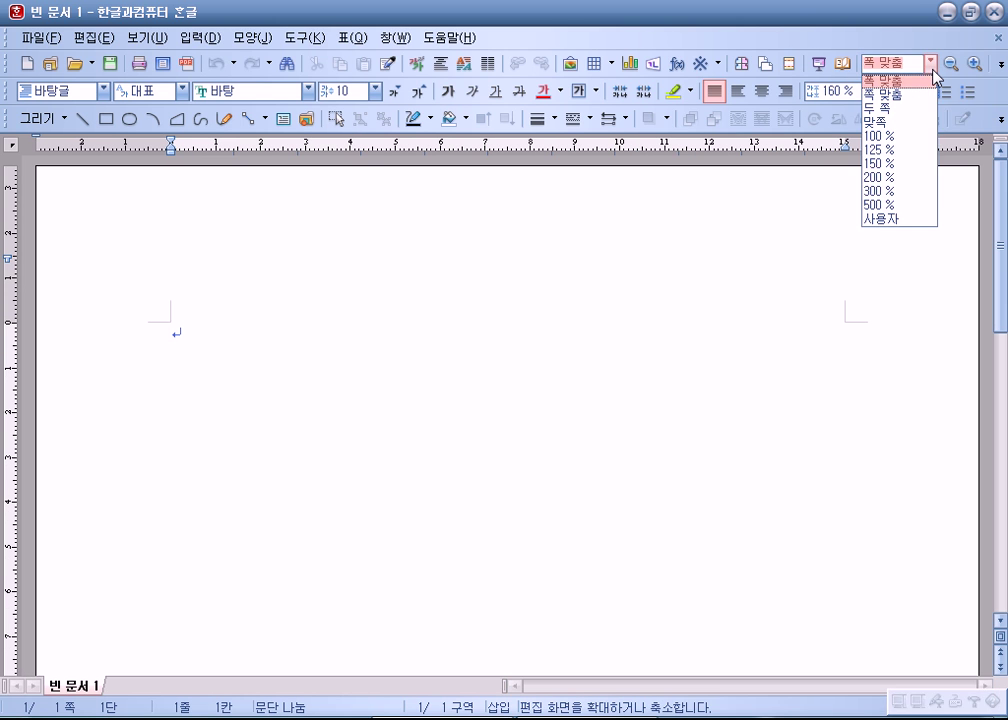
{"action": "left_click", "coordinate": [872, 152]}
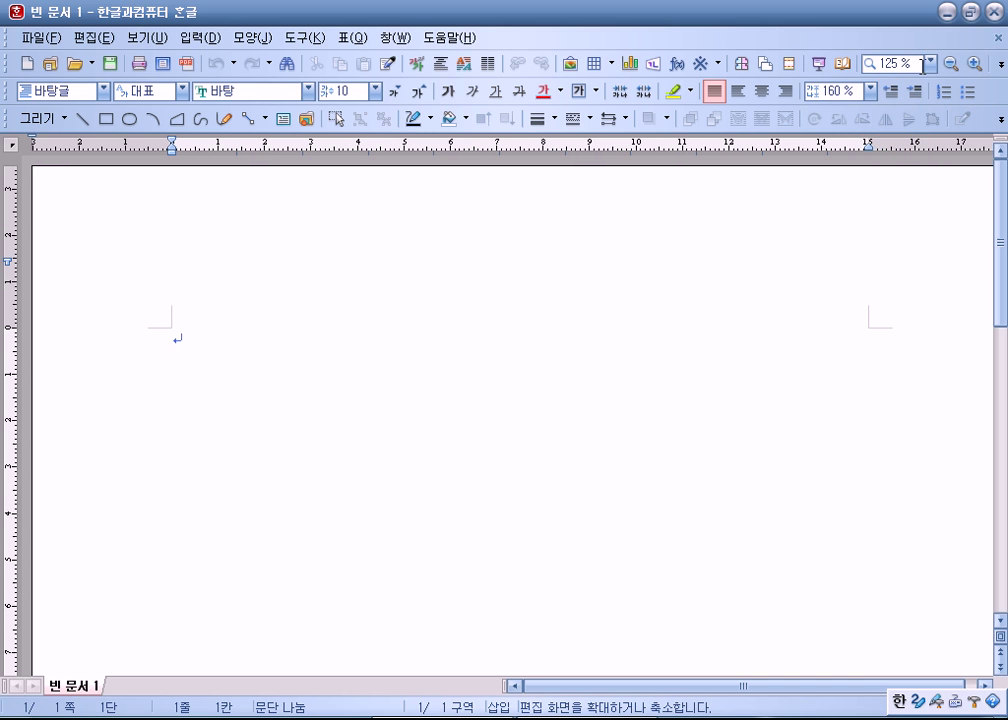
{"action": "left_click", "coordinate": [929, 63]}
{"action": "left_click", "coordinate": [897, 80]}
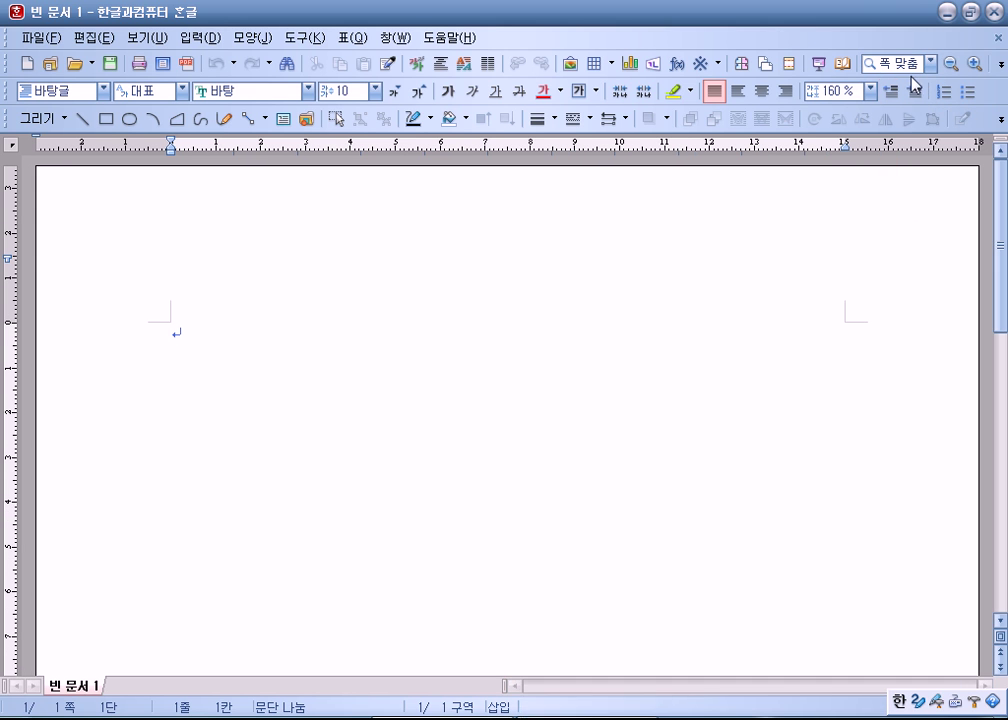
{"action": "left_click", "coordinate": [148, 40]}
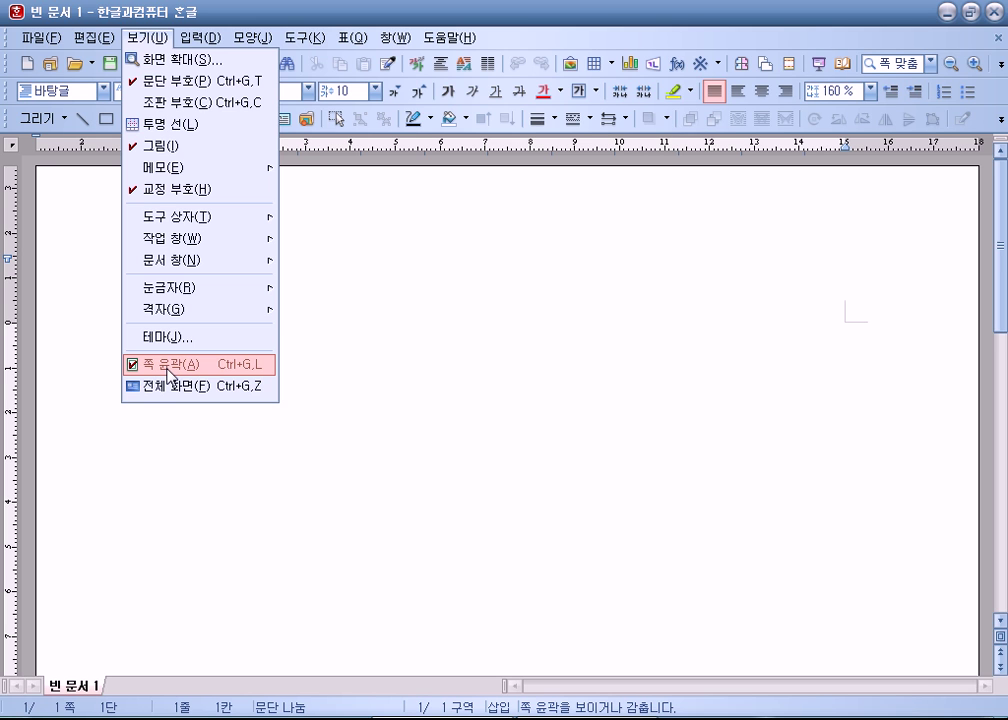
Step: Toggle the 쪽 윤곽 page outline view off and on a few times
{"action": "left_click", "coordinate": [168, 365]}
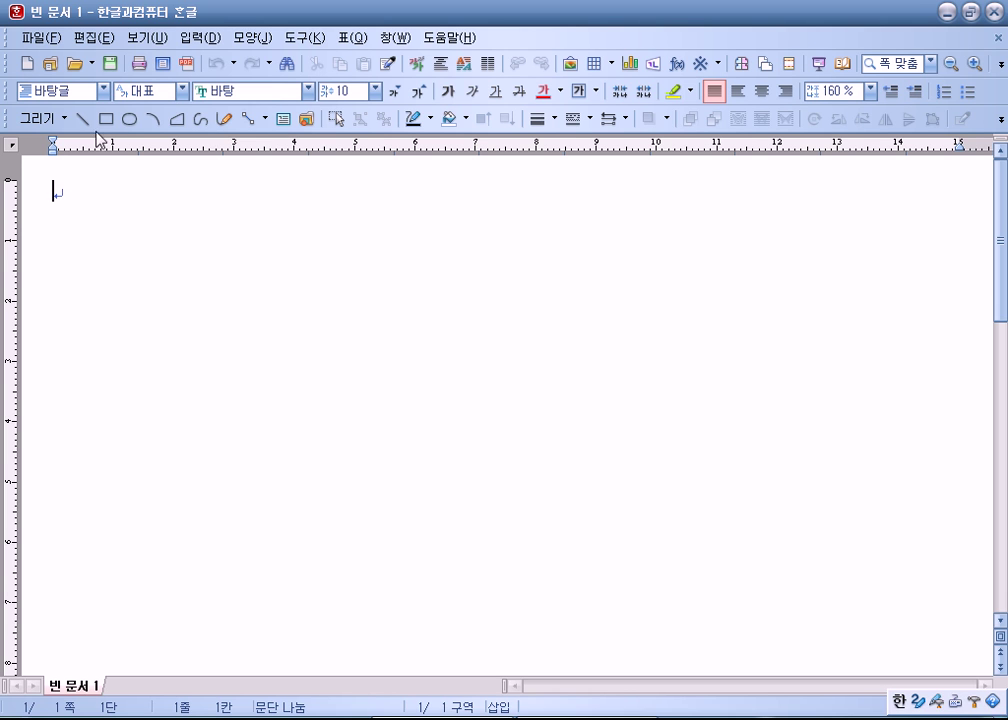
{"action": "left_click", "coordinate": [141, 37]}
{"action": "left_click", "coordinate": [160, 364]}
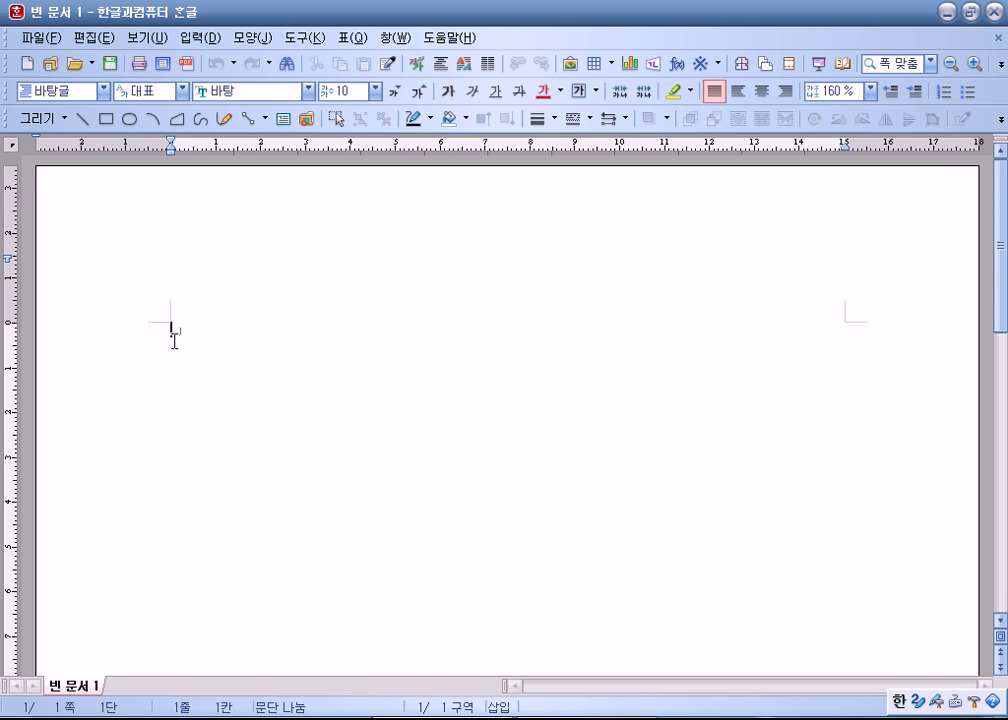
{"action": "left_click", "coordinate": [141, 37]}
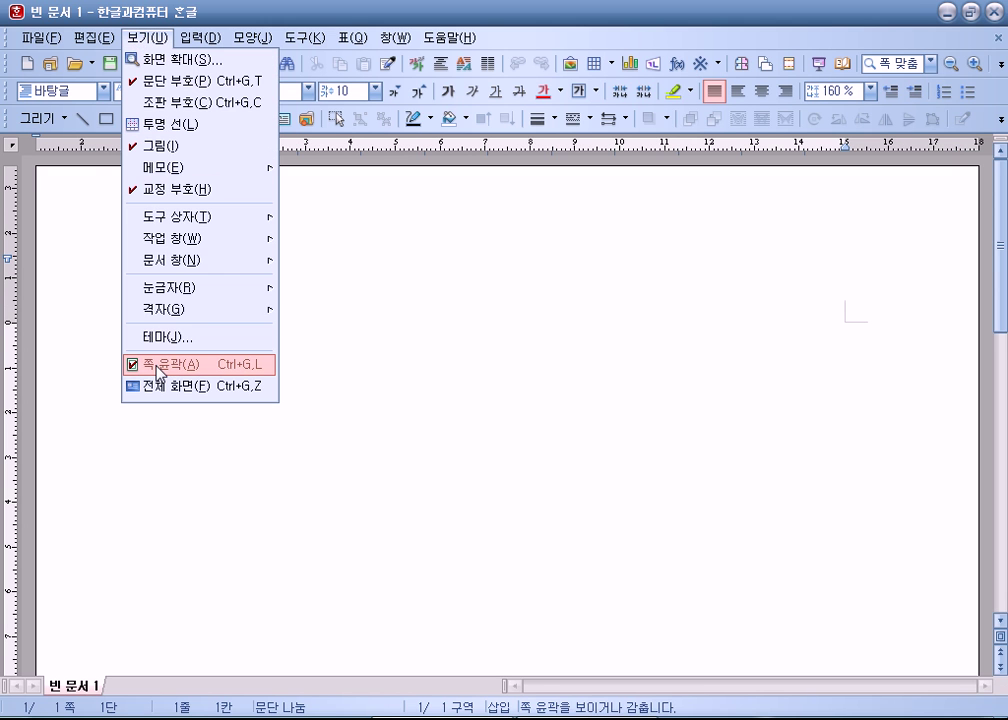
{"action": "left_click", "coordinate": [158, 368]}
{"action": "left_click", "coordinate": [141, 37]}
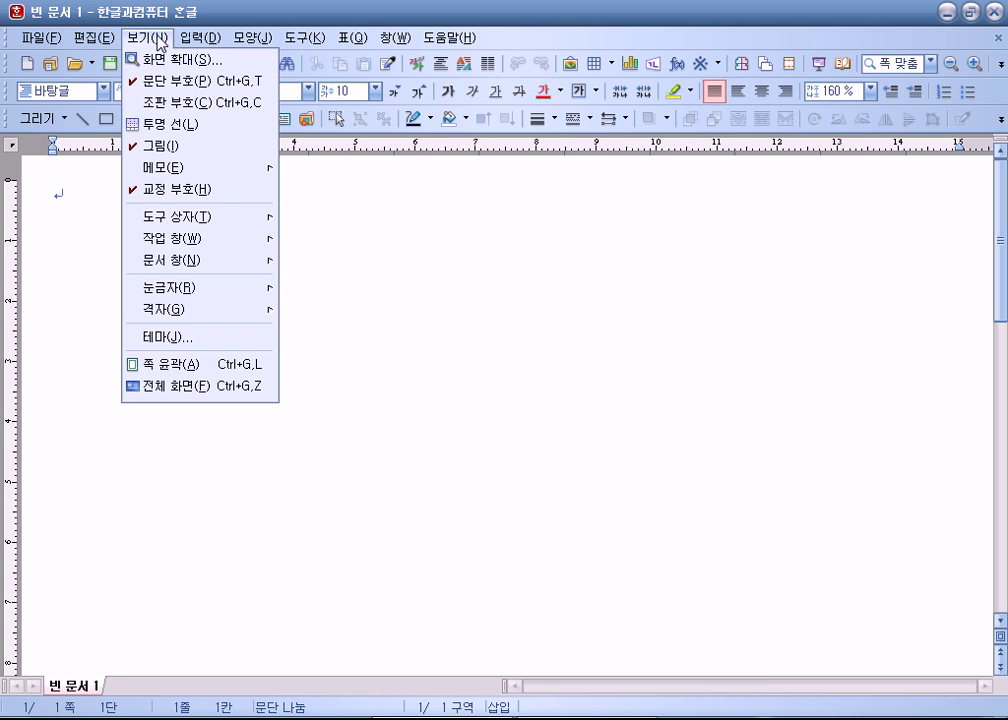
{"action": "left_click", "coordinate": [167, 364]}
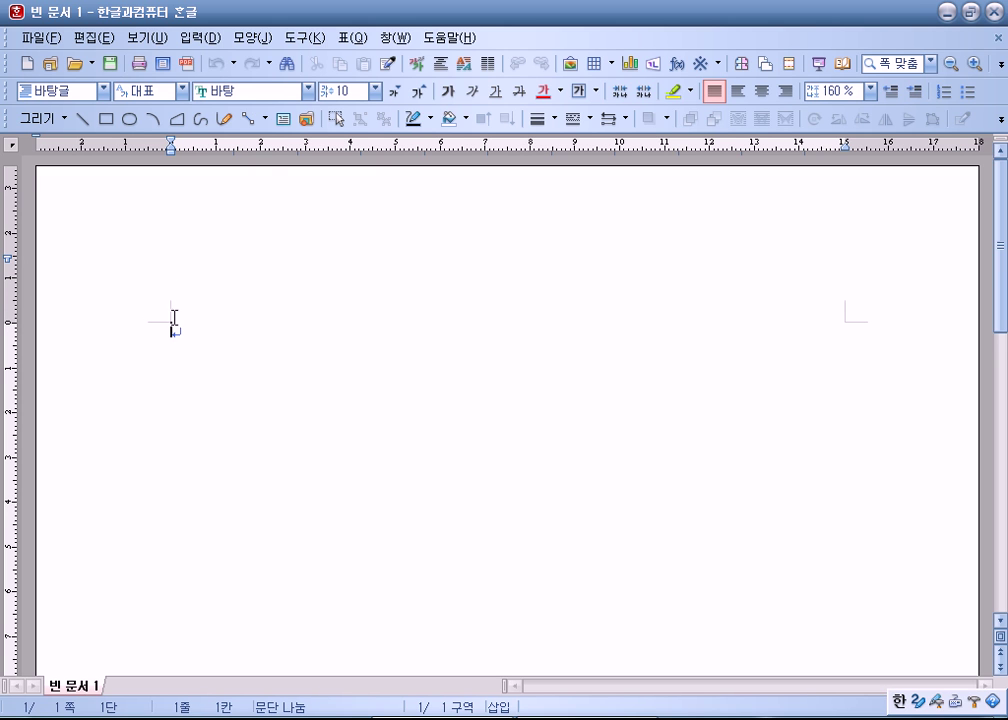
Step: Turn page outline view off and zoom the page to 125 %
{"action": "left_click", "coordinate": [147, 37]}
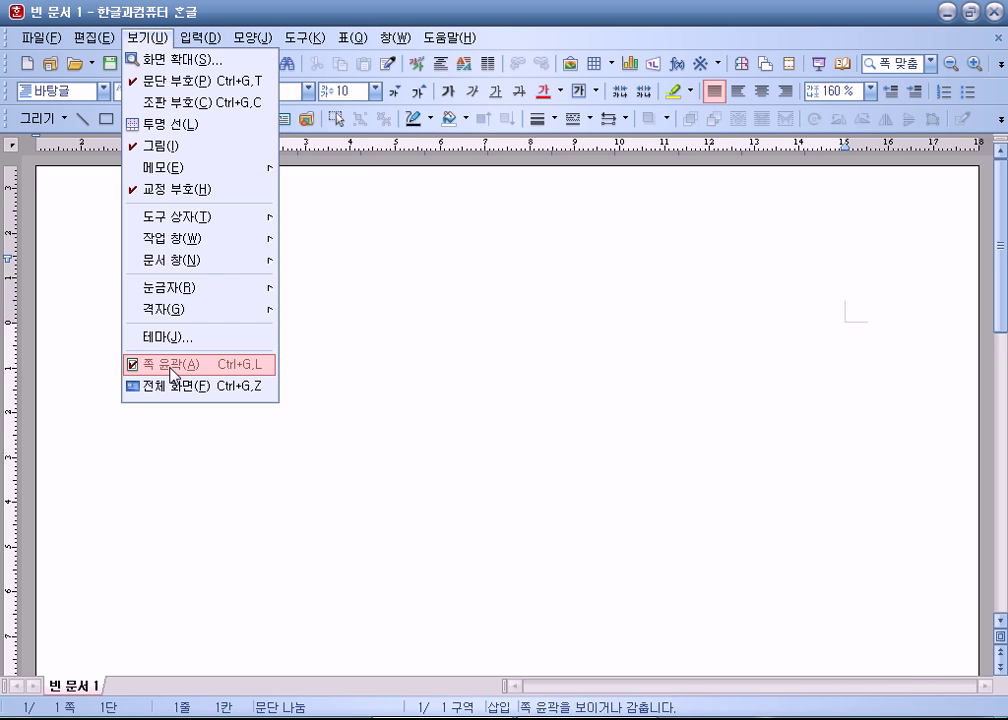
{"action": "left_click", "coordinate": [172, 374]}
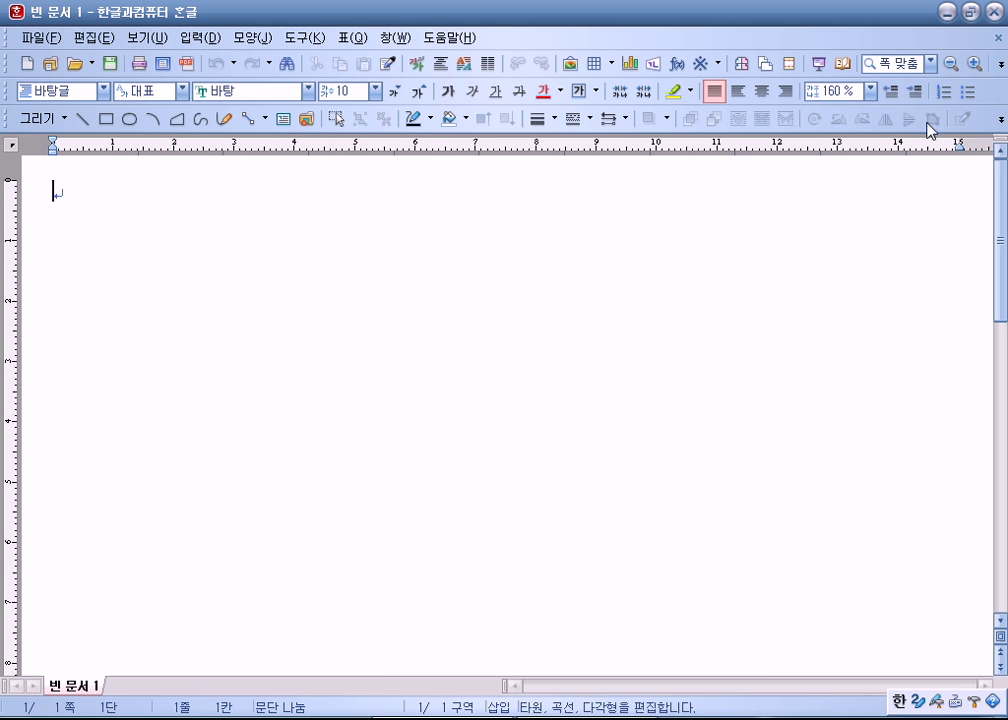
{"action": "left_click", "coordinate": [930, 63]}
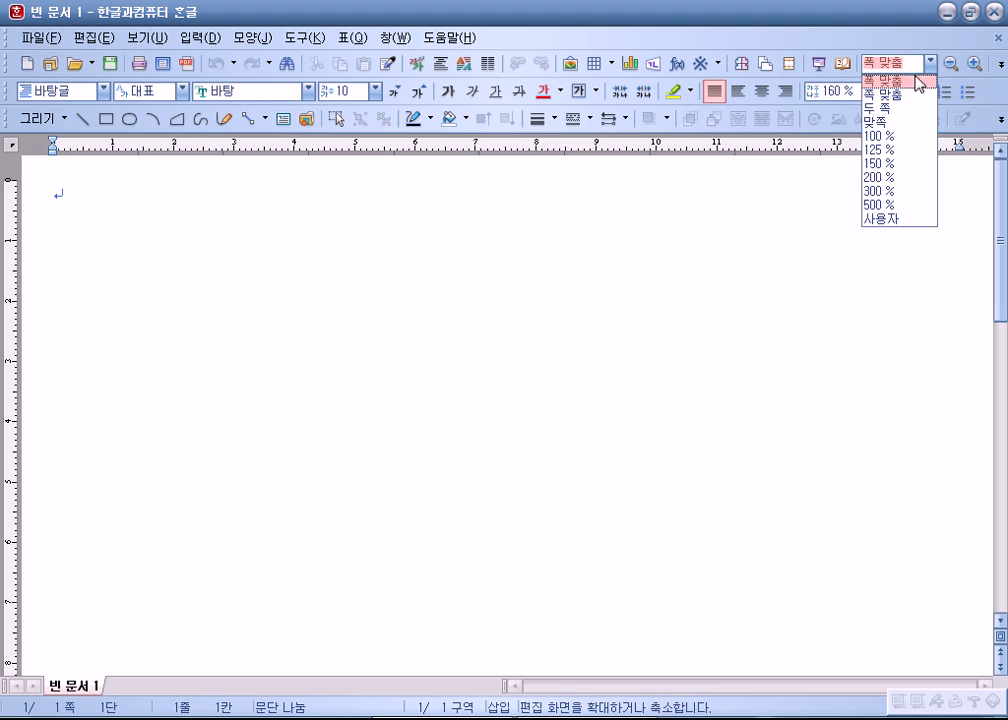
{"action": "left_click", "coordinate": [882, 149]}
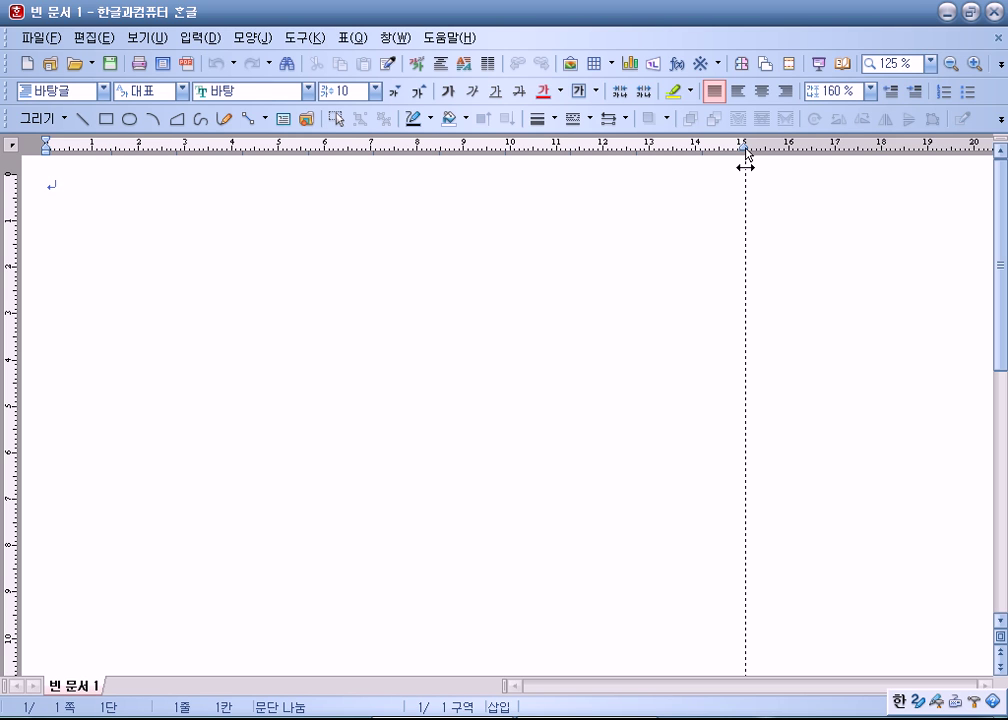
Step: Inspect the left and right margin positions while toggling page outline view
{"action": "left_click_drag", "start_coordinate": [745, 155], "coordinate": [745, 155]}
{"action": "left_click", "coordinate": [140, 38]}
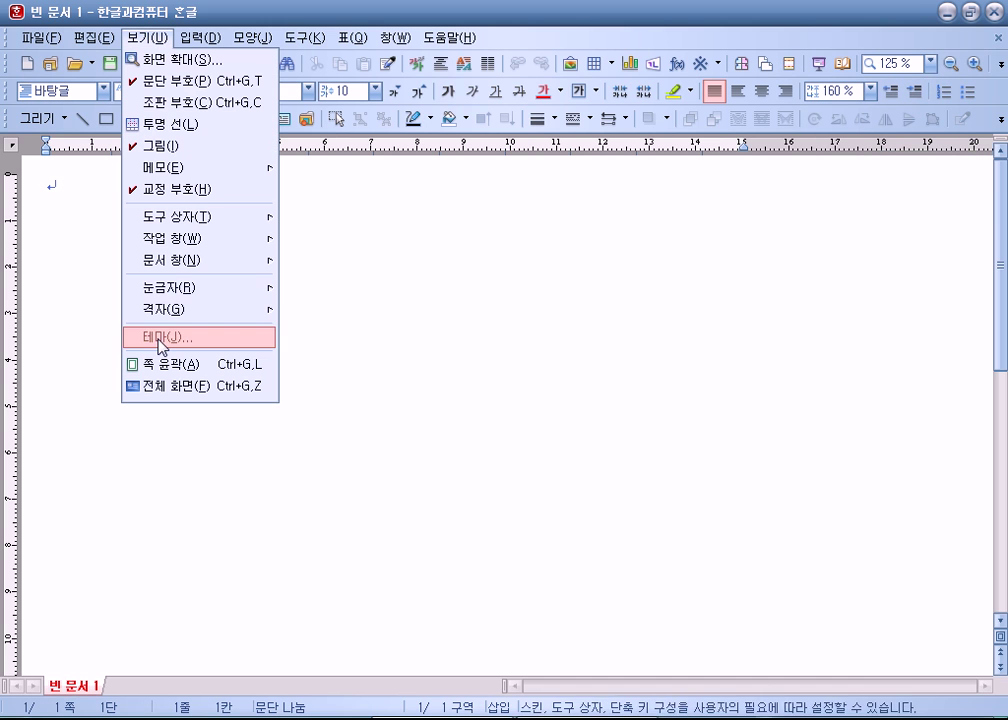
{"action": "left_click", "coordinate": [184, 348]}
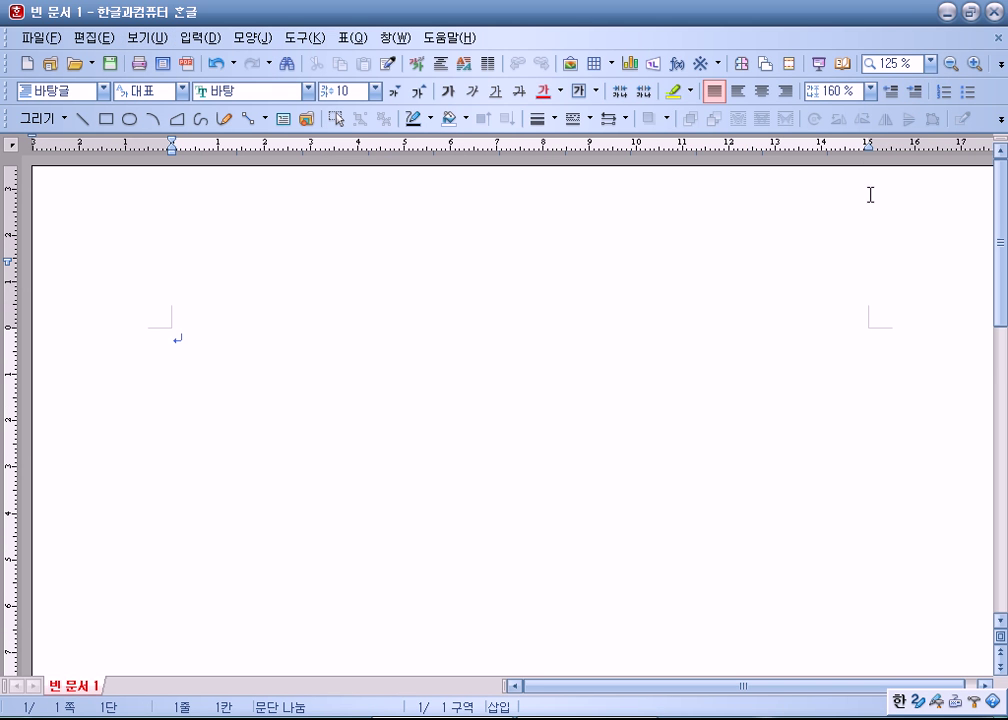
{"action": "left_click_drag", "start_coordinate": [869, 150], "coordinate": [869, 150]}
{"action": "left_click", "coordinate": [171, 148]}
{"action": "left_click", "coordinate": [150, 47]}
{"action": "left_click", "coordinate": [135, 361]}
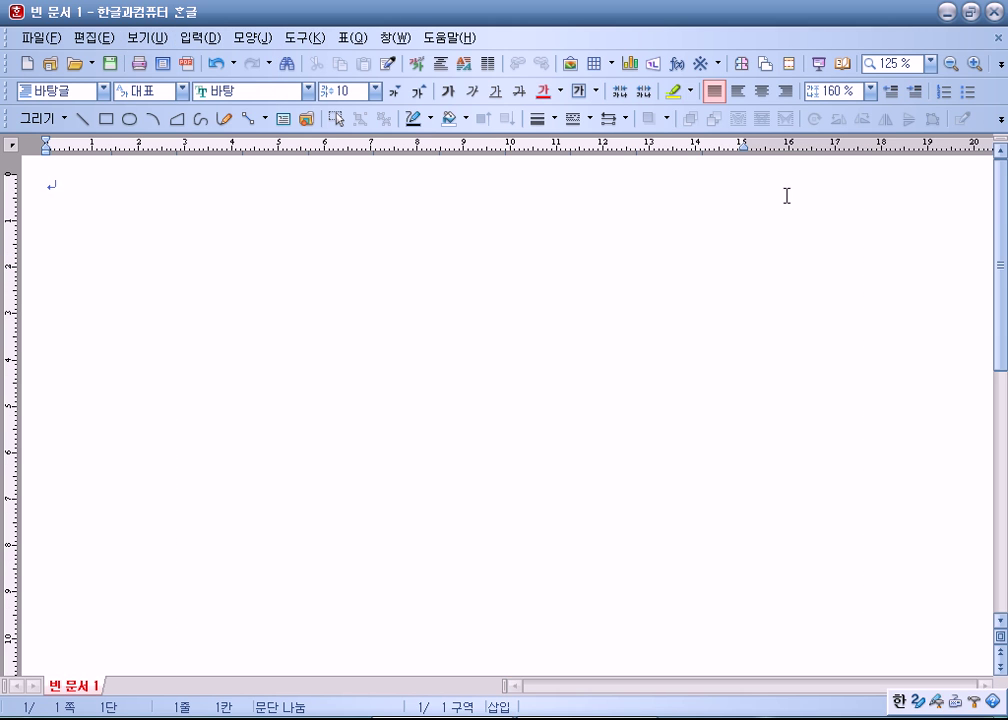
{"action": "left_click_drag", "start_coordinate": [744, 155], "coordinate": [743, 155]}
Step: Zoom to 쪽 맞춤, then 폭 맞춤, and switch 쪽 윤곽 page outline back on
{"action": "left_click", "coordinate": [930, 63]}
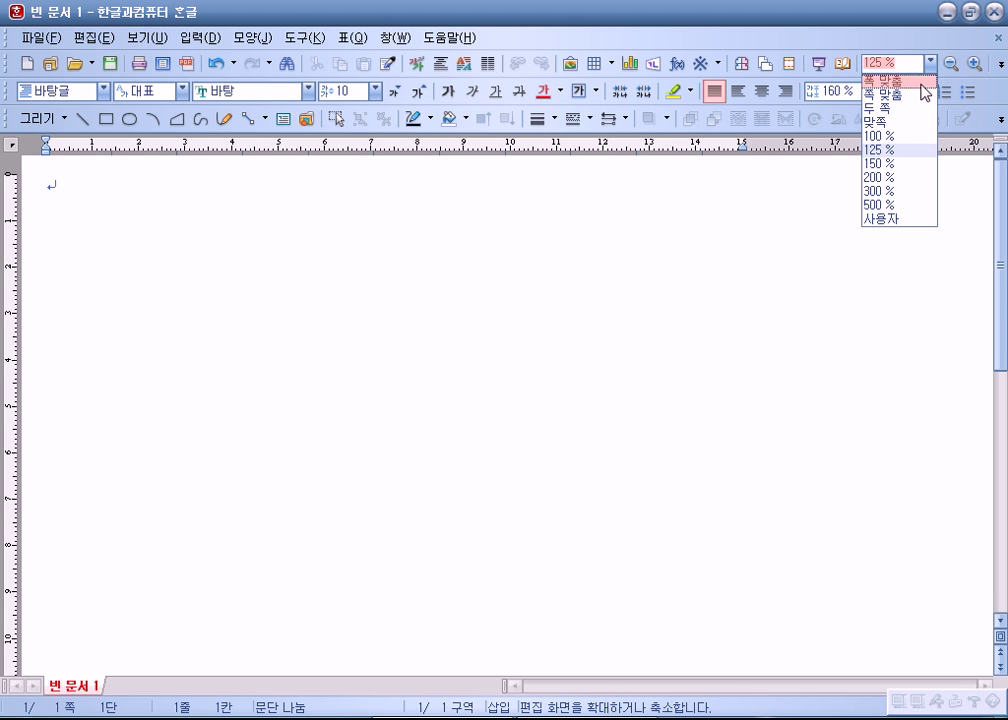
{"action": "left_click", "coordinate": [908, 95]}
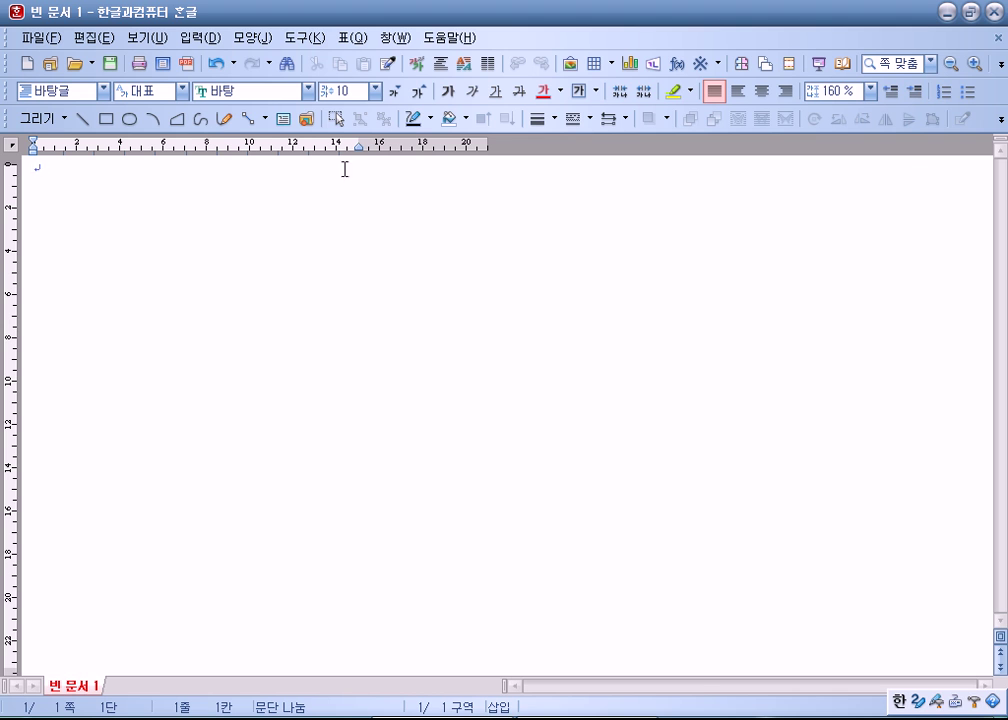
{"action": "left_click_drag", "start_coordinate": [361, 150], "coordinate": [361, 152]}
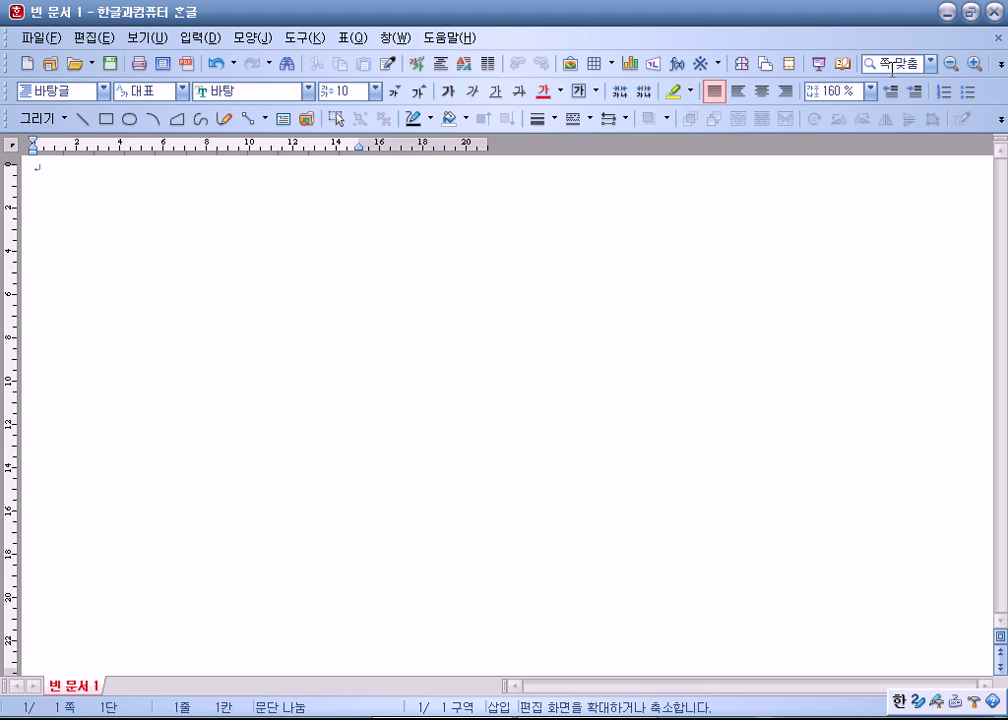
{"action": "left_click", "coordinate": [930, 63]}
{"action": "left_click", "coordinate": [898, 82]}
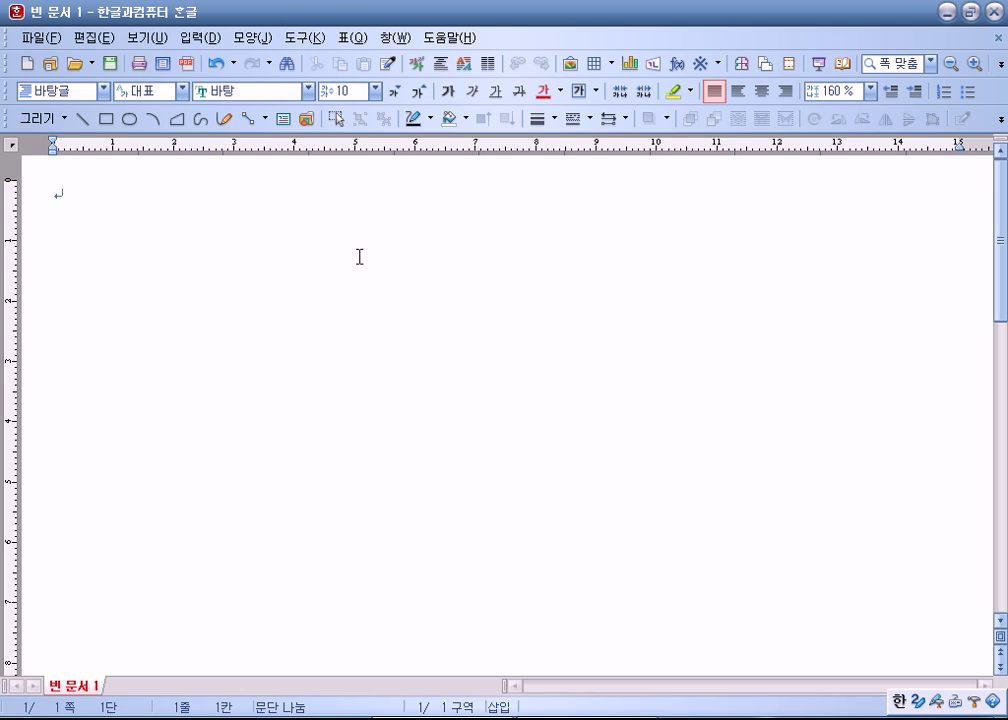
{"action": "left_click", "coordinate": [148, 38]}
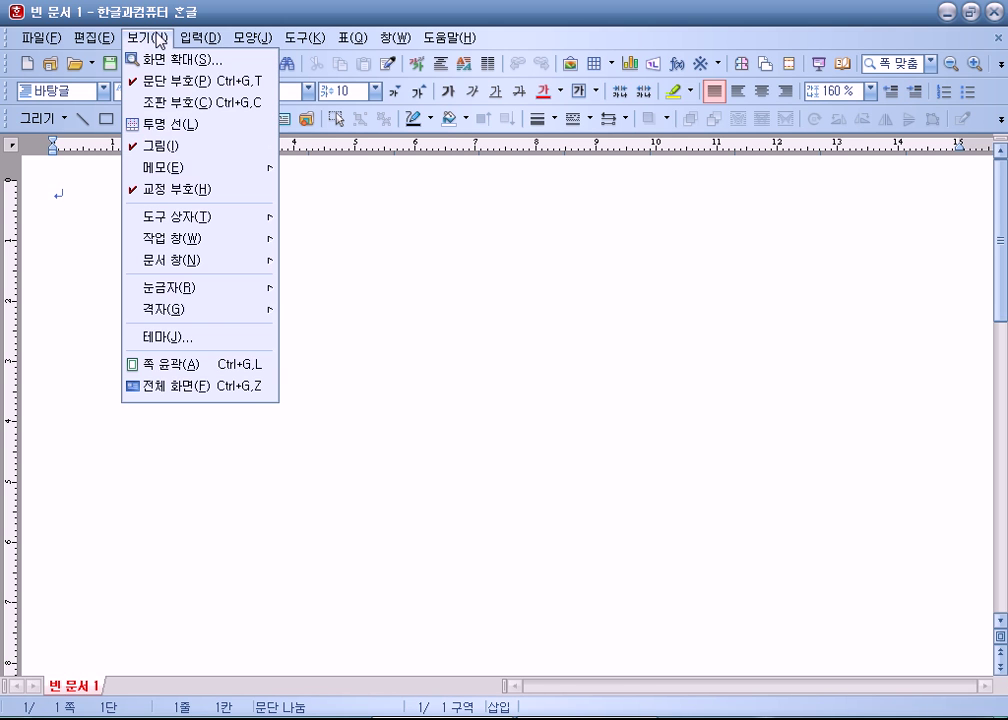
{"action": "left_click", "coordinate": [160, 364]}
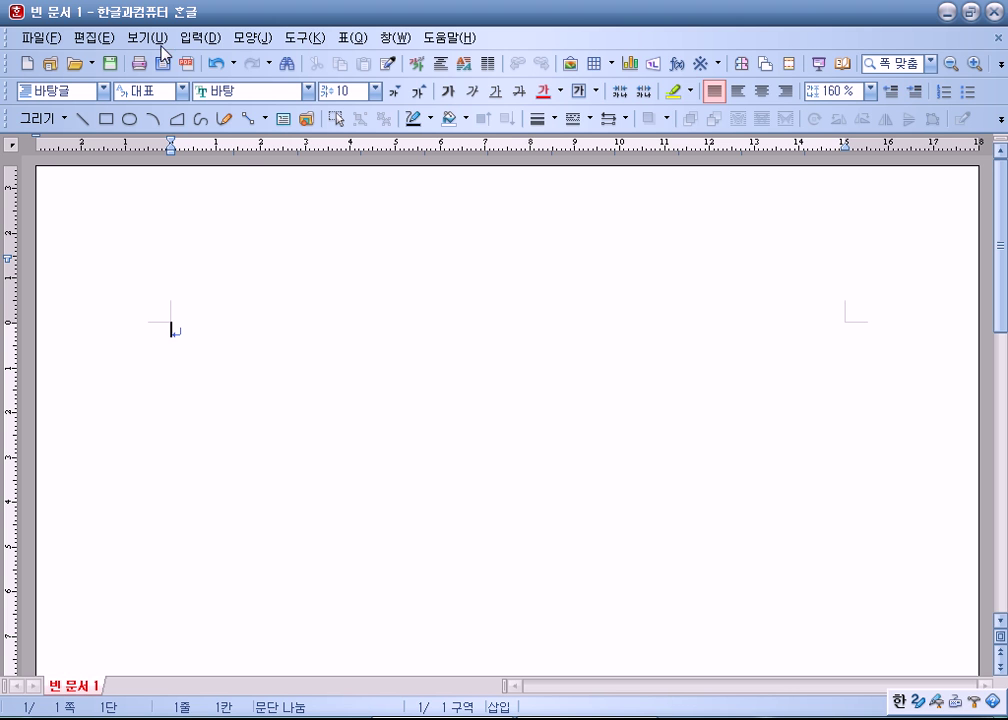
{"action": "left_click", "coordinate": [146, 37]}
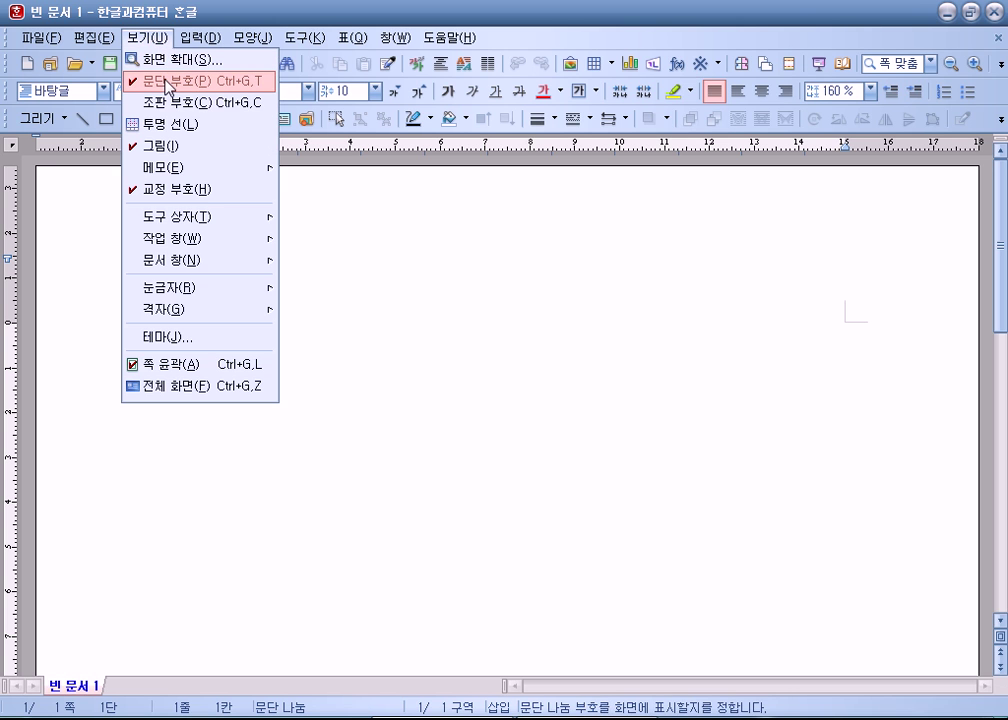
{"action": "left_click", "coordinate": [422, 439]}
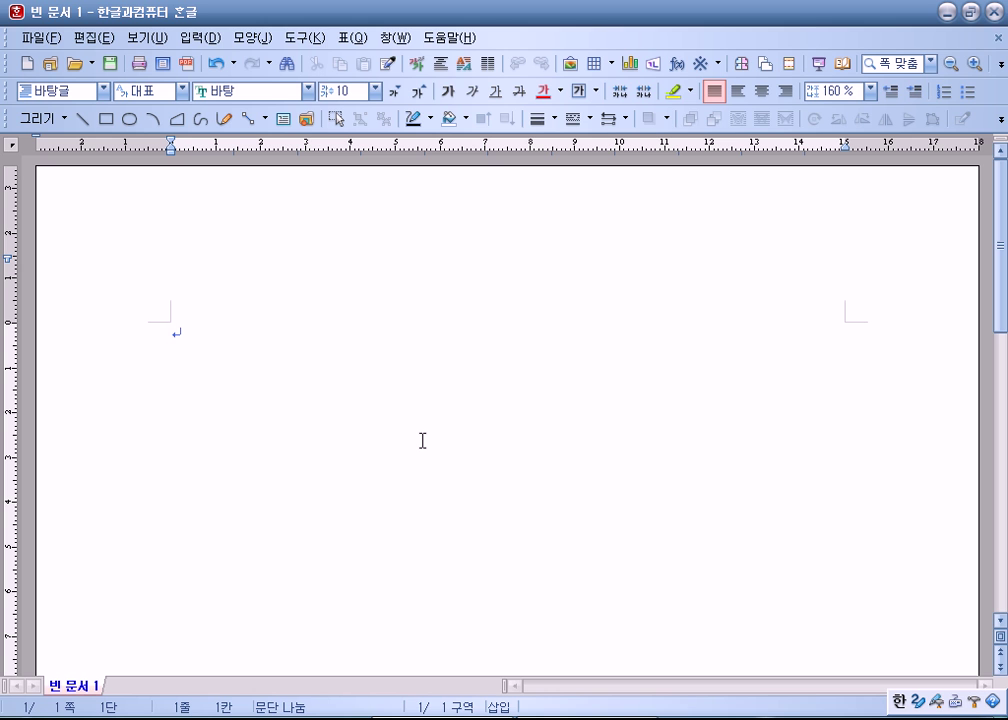
Step: Start Save As, browse to 문서 > ITQ and select the file name, then cancel
{"action": "left_click", "coordinate": [110, 66]}
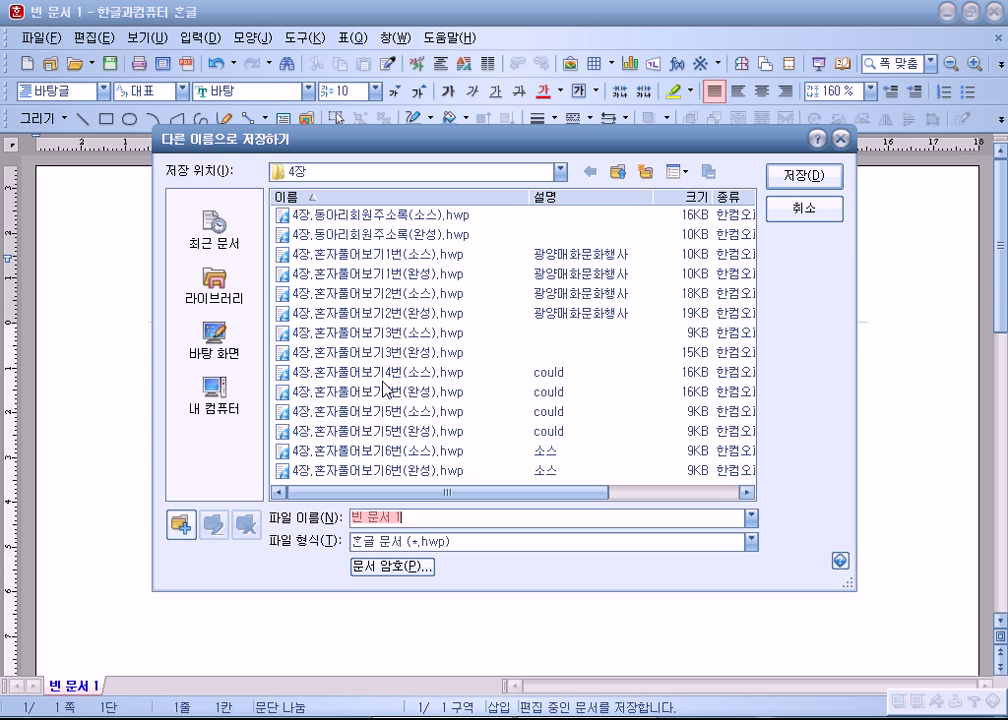
{"action": "left_click", "coordinate": [214, 290]}
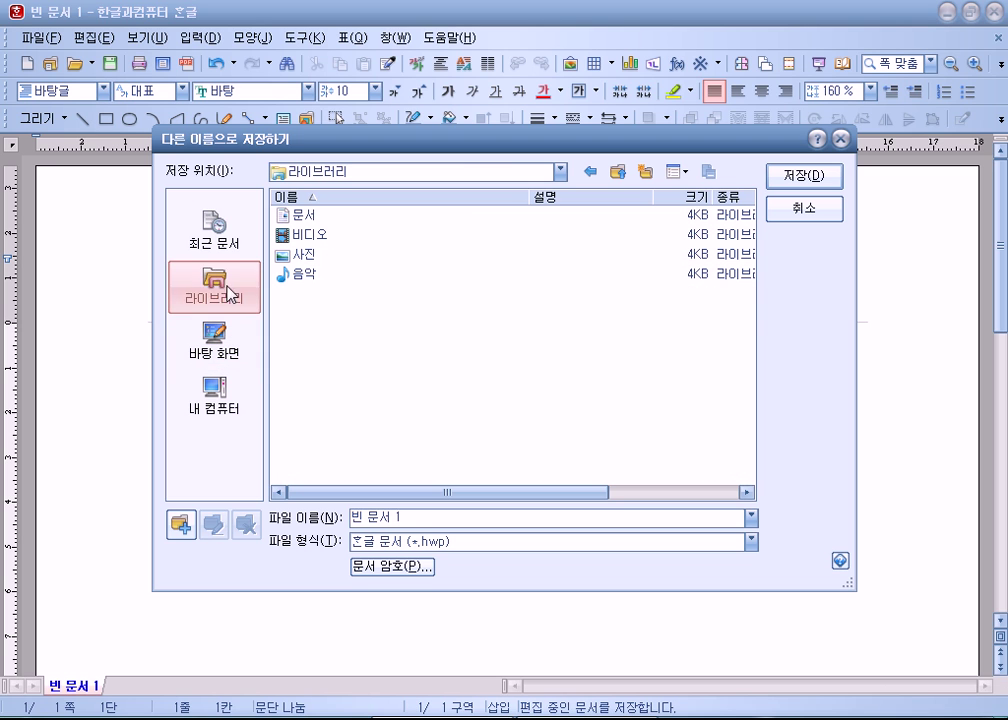
{"action": "double_click", "coordinate": [311, 218]}
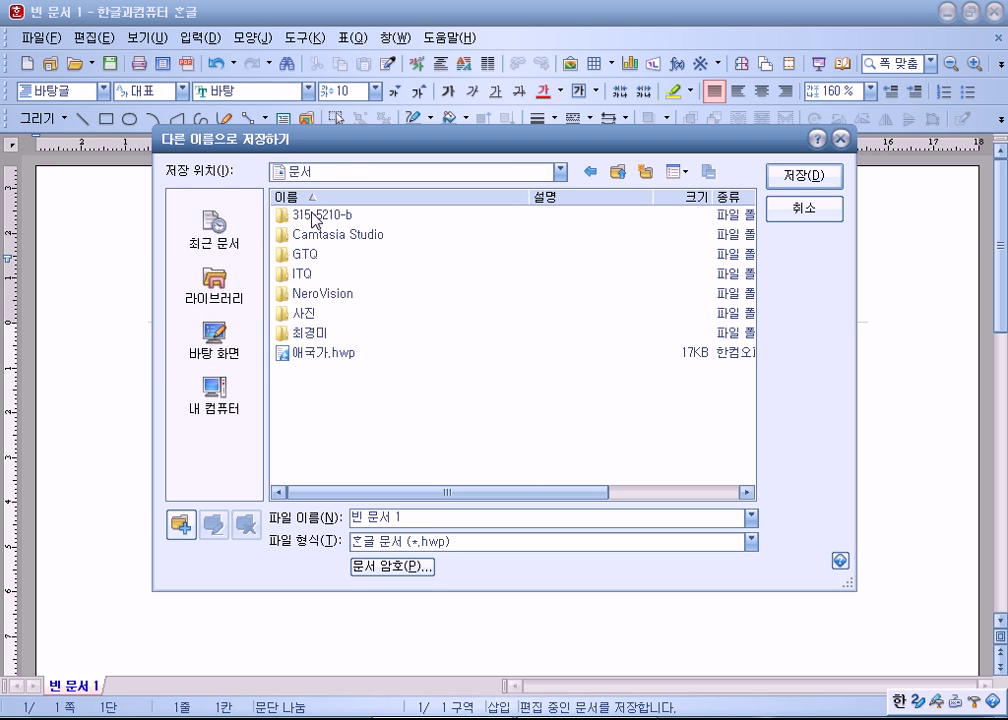
{"action": "double_click", "coordinate": [304, 276]}
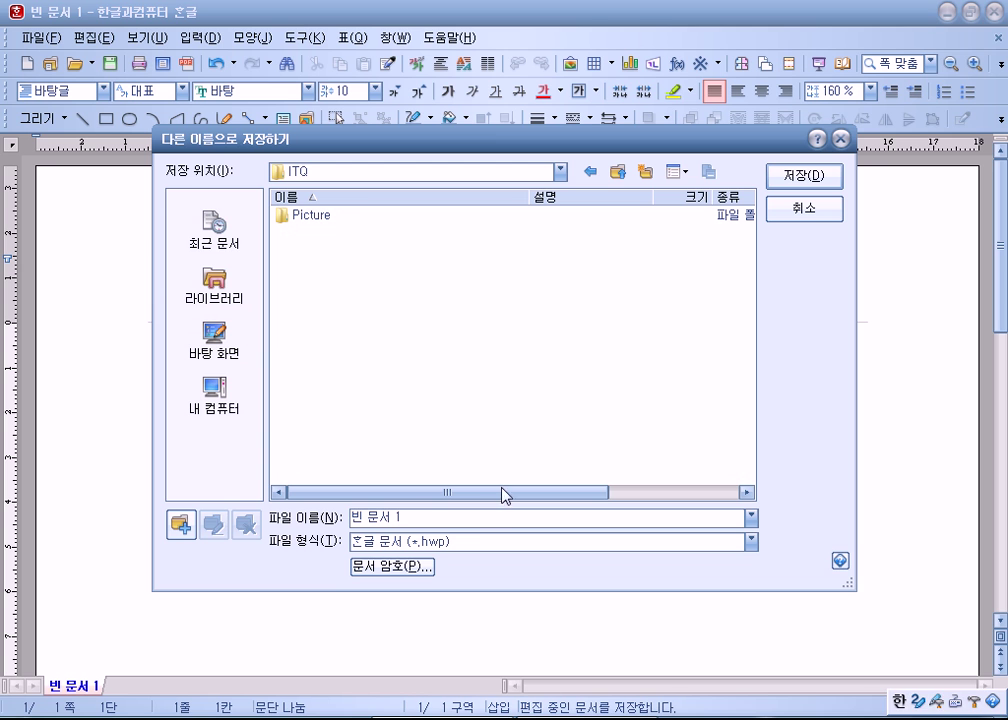
{"action": "left_click", "coordinate": [469, 519]}
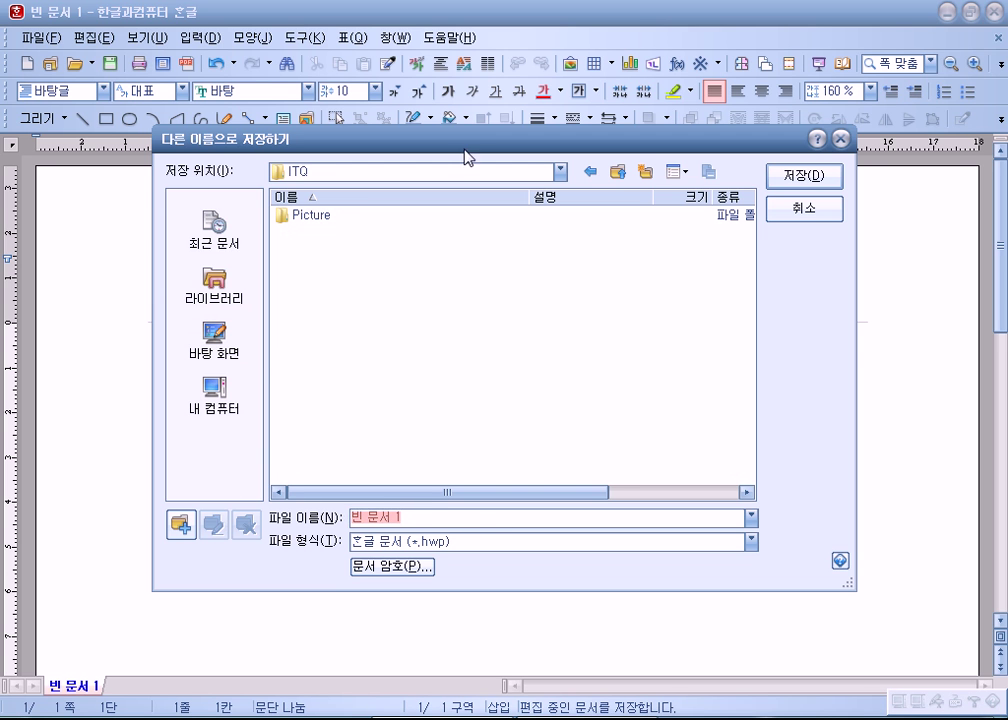
{"action": "left_click_drag", "start_coordinate": [467, 148], "coordinate": [570, 16]}
{"action": "key", "text": "Escape"}
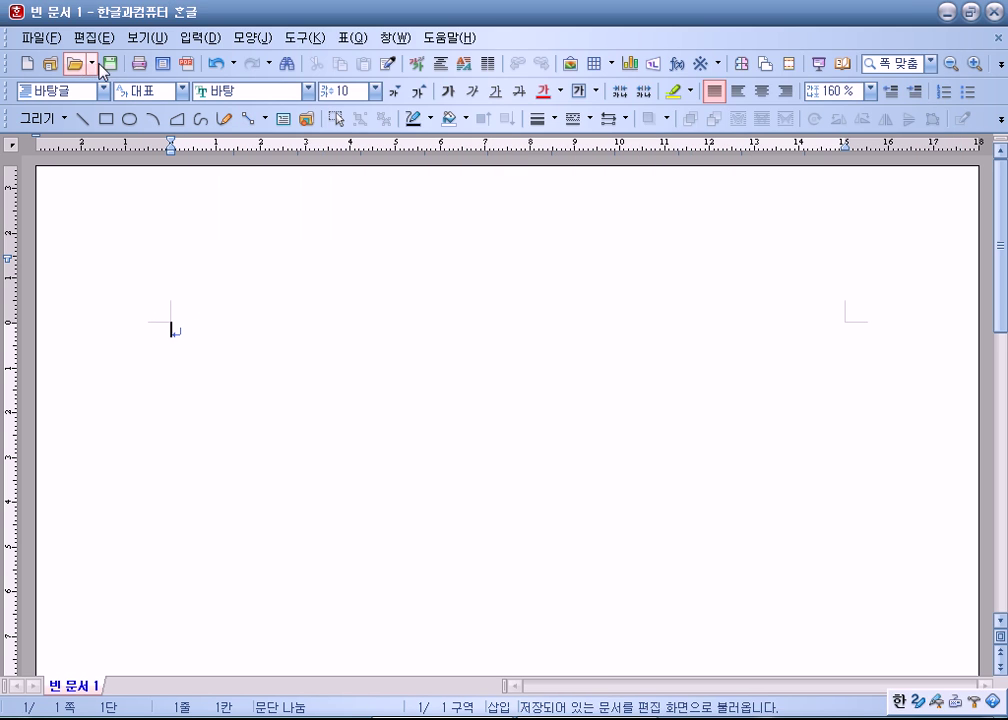
Step: Reopen Save As and navigate to 라이브러리 > 문서 > ITQ
{"action": "left_click", "coordinate": [111, 66]}
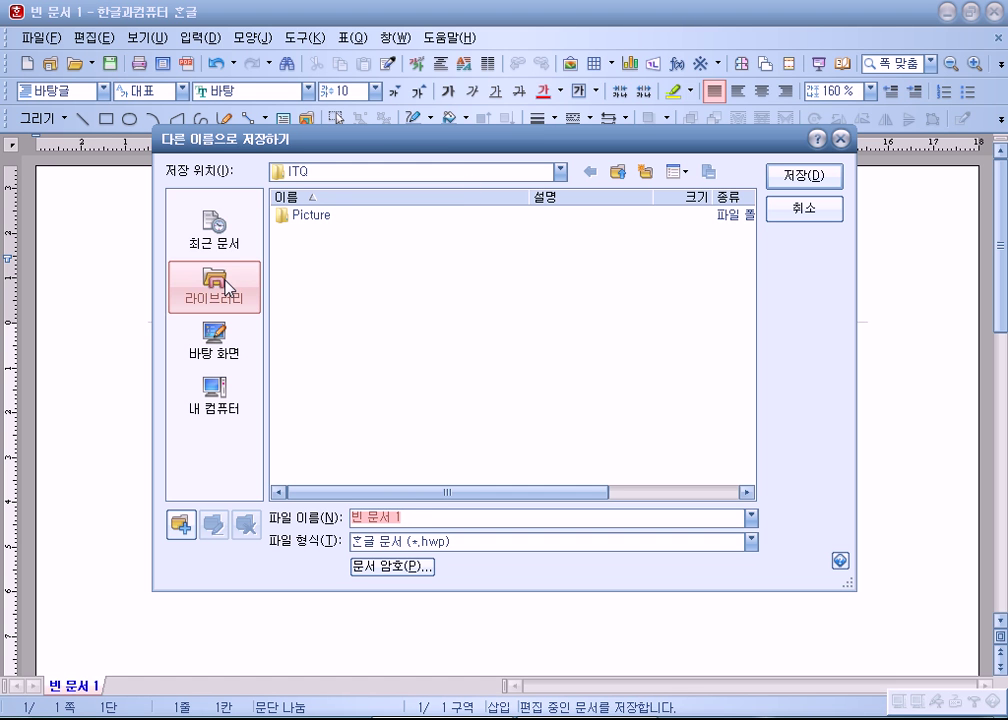
{"action": "left_click", "coordinate": [227, 285]}
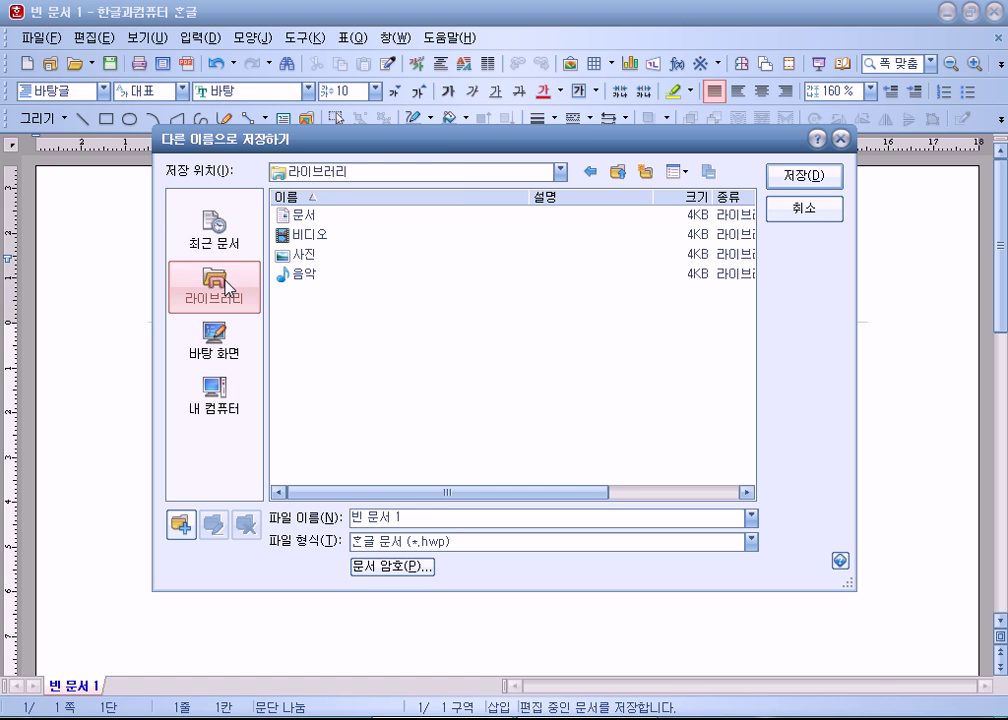
{"action": "double_click", "coordinate": [314, 215]}
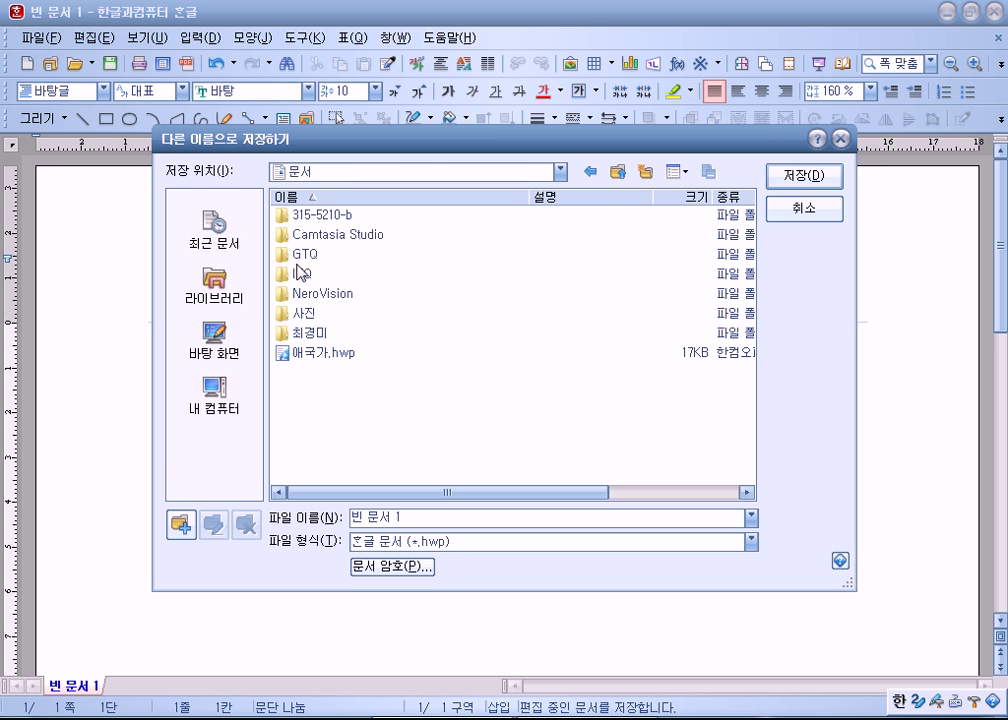
{"action": "double_click", "coordinate": [300, 276]}
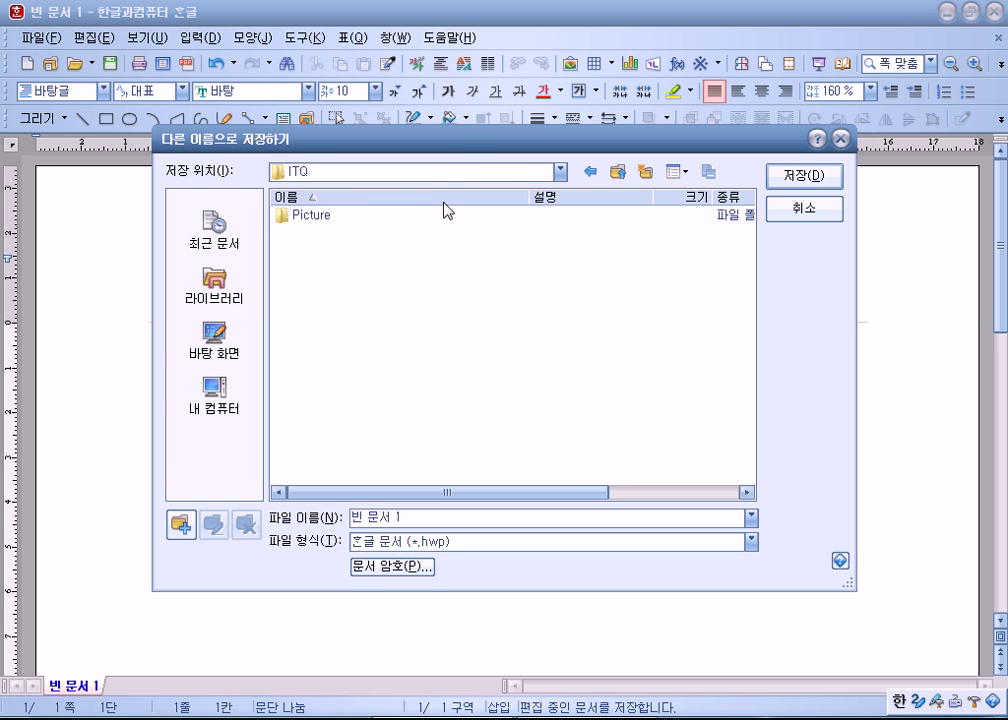
Step: Replace the file name with the candidate's exam number and name
{"action": "left_click_drag", "start_coordinate": [457, 142], "coordinate": [534, 22]}
{"action": "left_click_drag", "start_coordinate": [508, 396], "coordinate": [372, 390]}
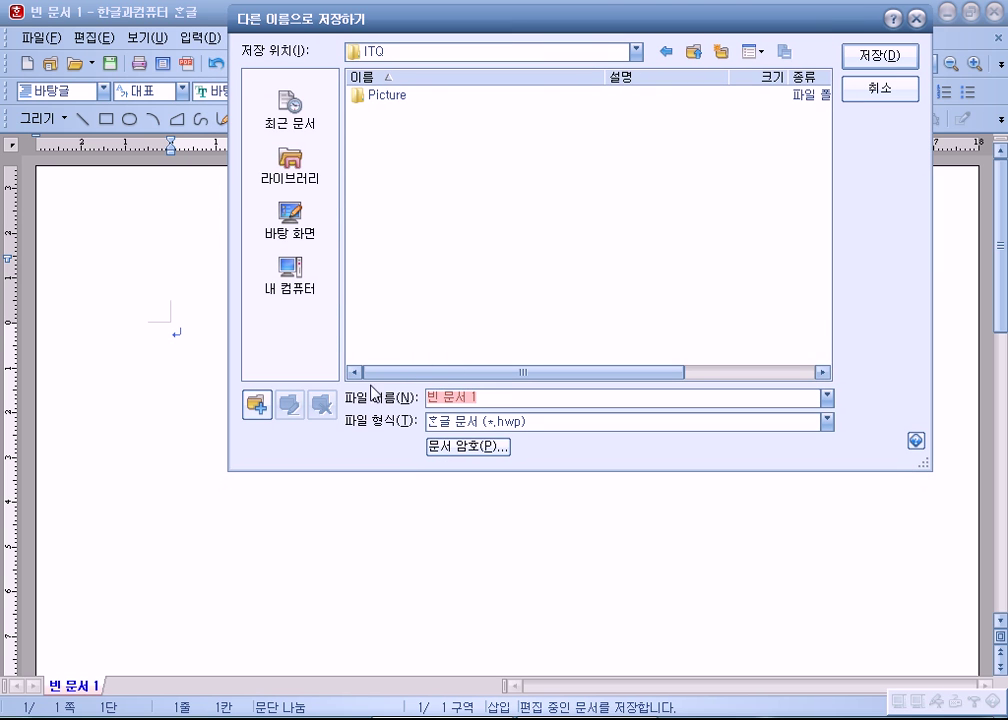
{"action": "type", "text": "1"}
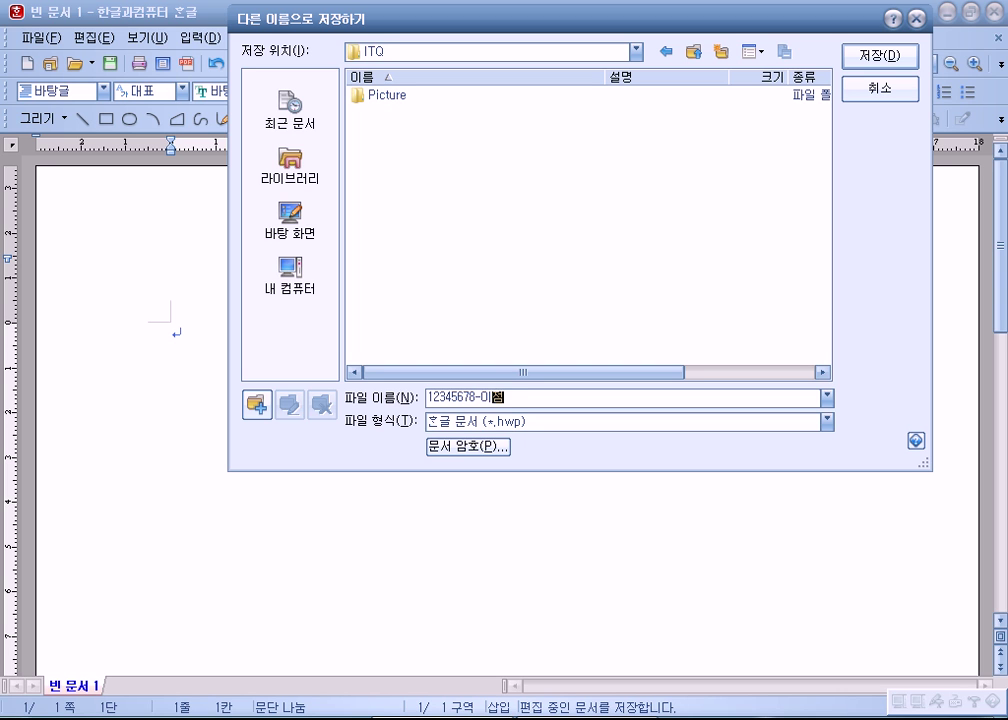
{"action": "type", "text": "정ㅁ"}
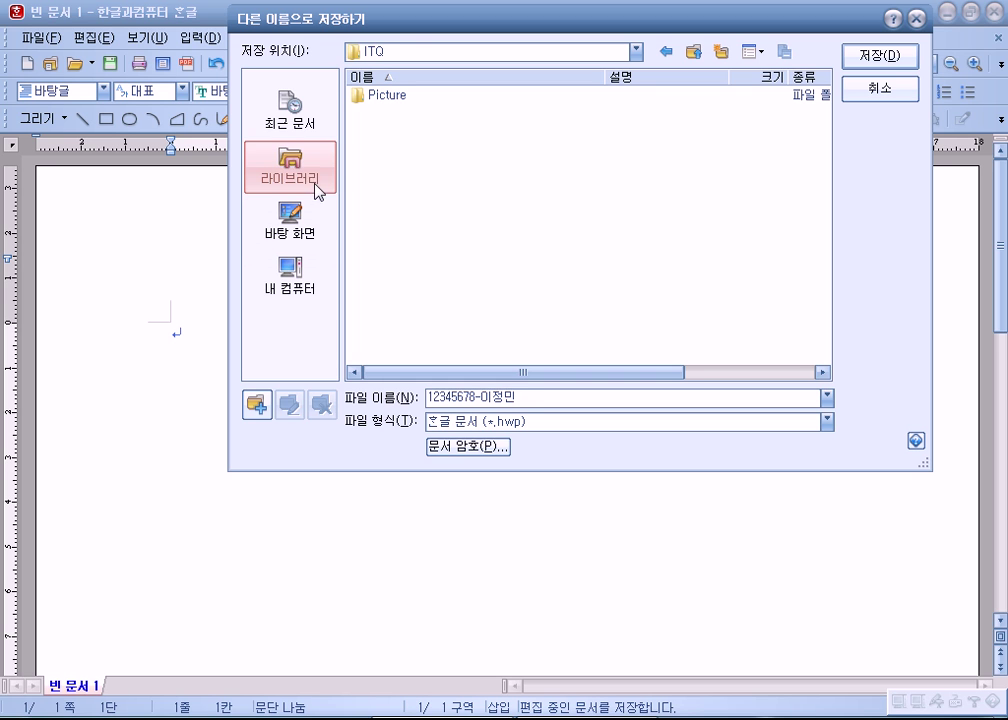
Step: Reselect 라이브러리 > 문서 > ITQ as the save location and check the new file name
{"action": "left_click", "coordinate": [287, 158]}
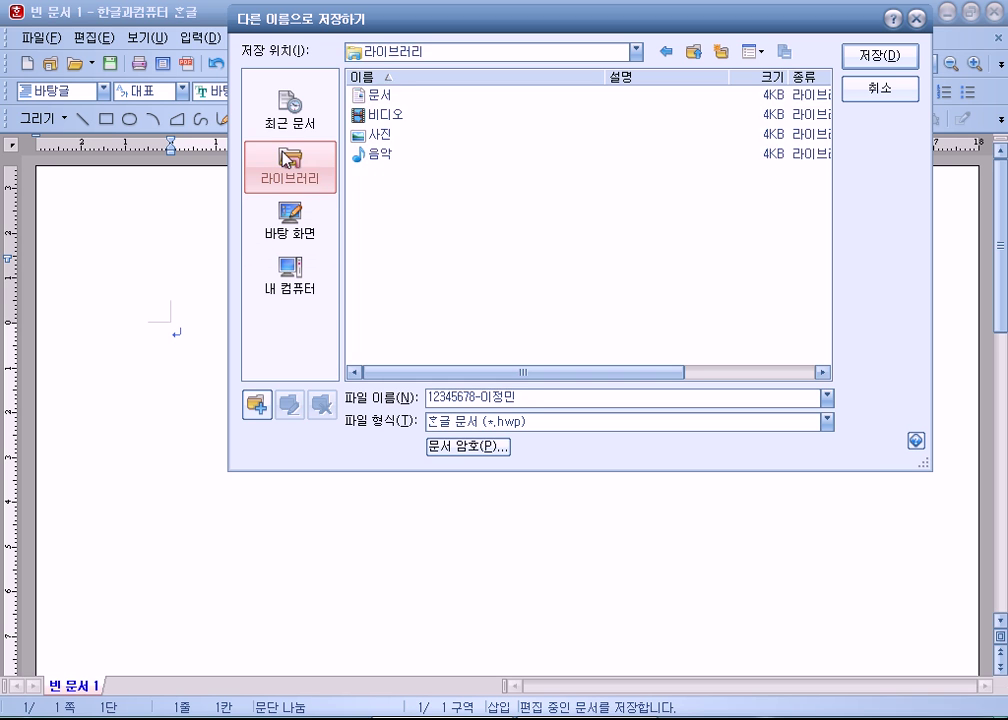
{"action": "double_click", "coordinate": [389, 96]}
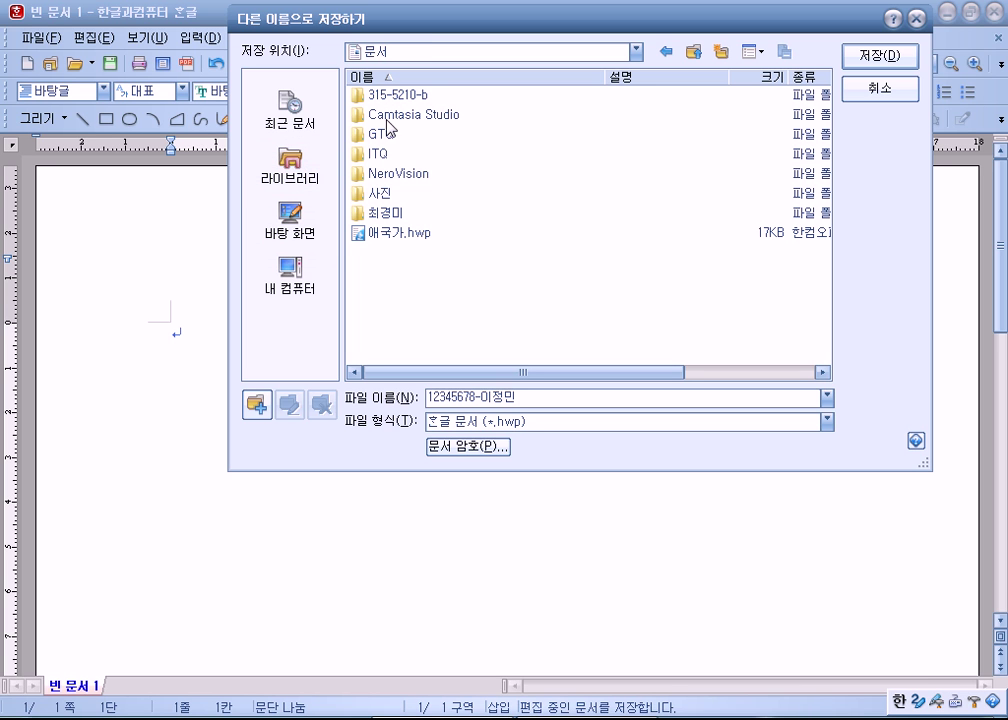
{"action": "double_click", "coordinate": [381, 156]}
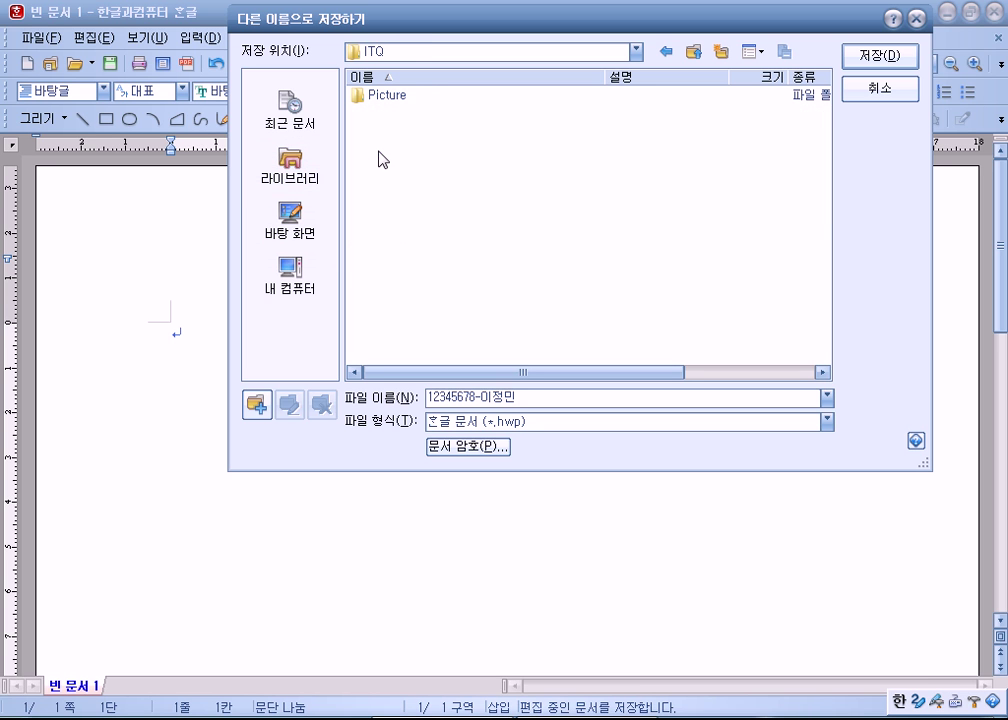
{"action": "left_click", "coordinate": [563, 398]}
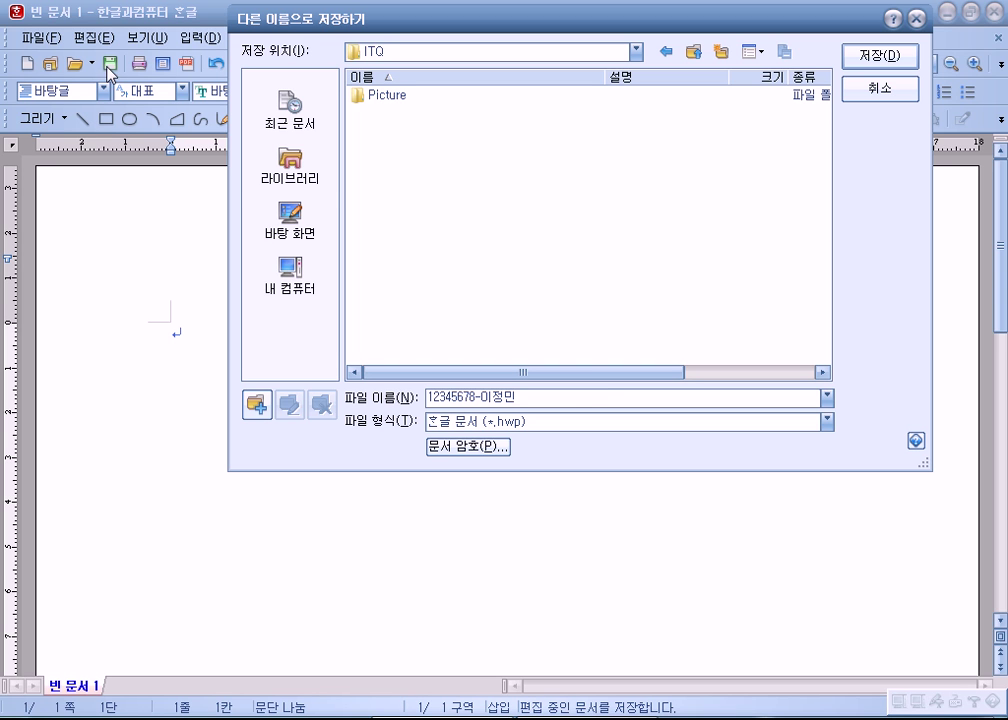
{"action": "left_click", "coordinate": [313, 183]}
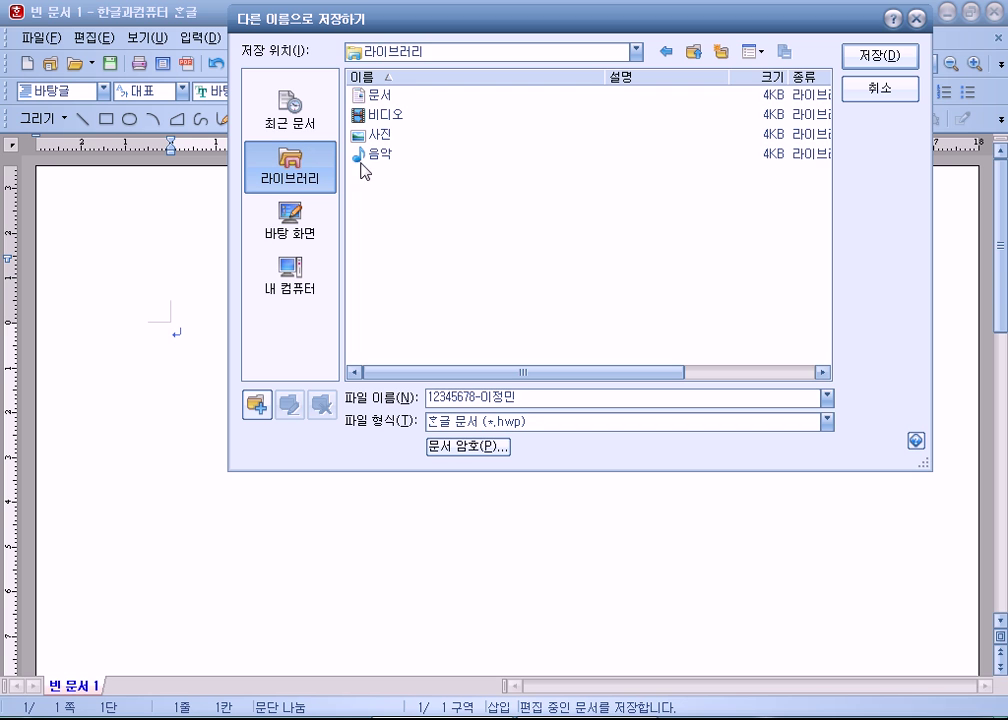
{"action": "double_click", "coordinate": [386, 99]}
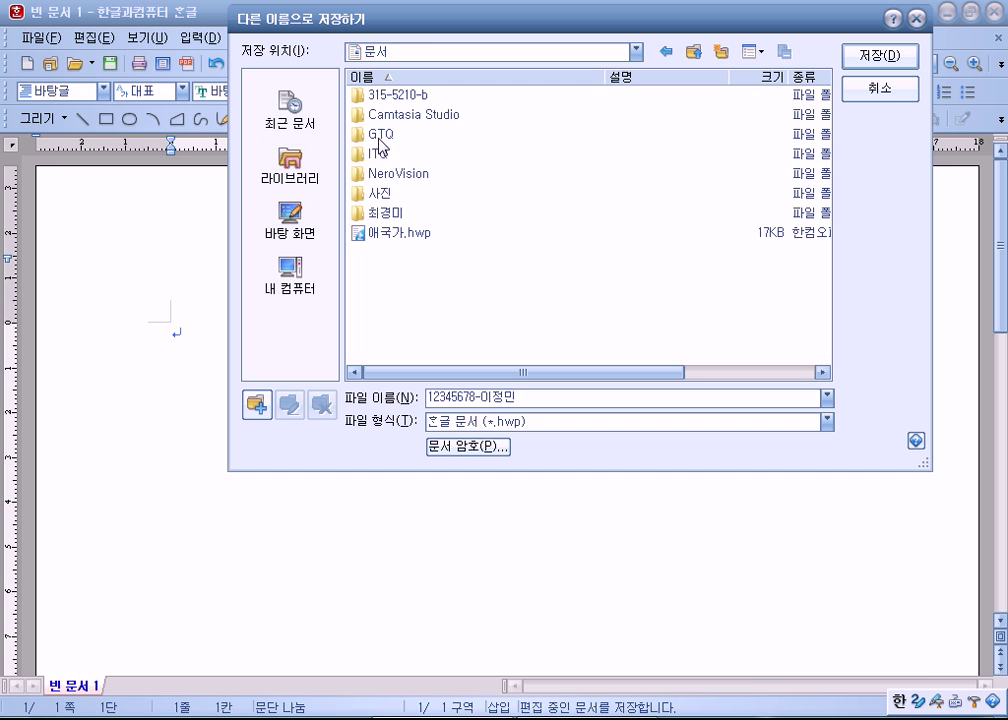
{"action": "double_click", "coordinate": [376, 155]}
{"action": "left_click_drag", "start_coordinate": [536, 399], "coordinate": [394, 404]}
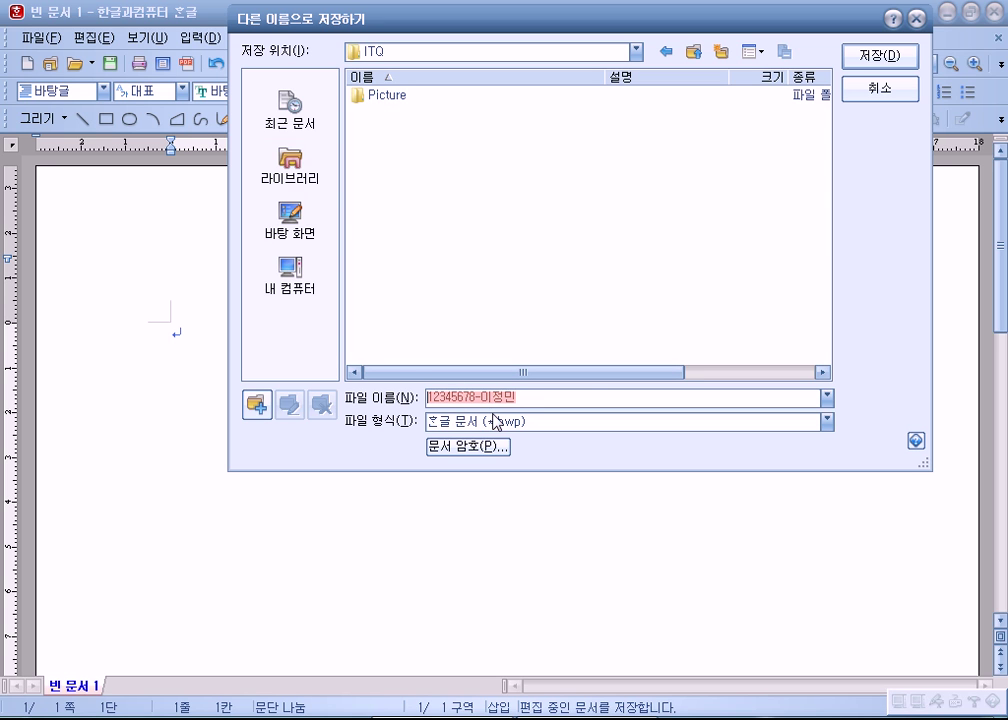
{"action": "left_click", "coordinate": [529, 399]}
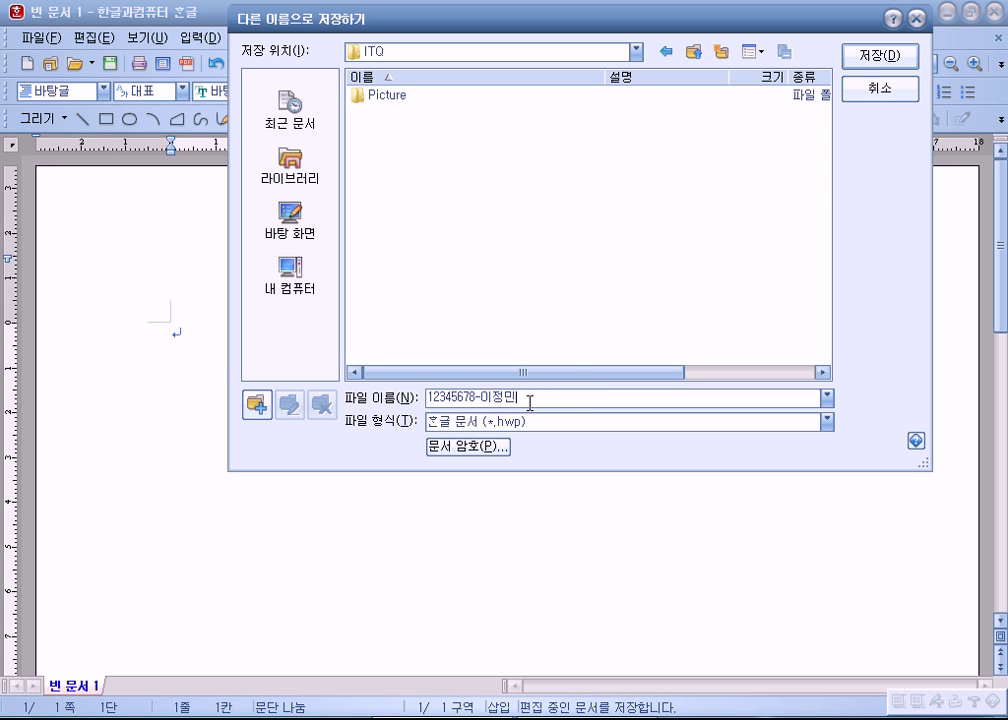
Step: Save the blank document as an .hwp in ITQ, then confirm the default 바탕 font
{"action": "left_click", "coordinate": [886, 90]}
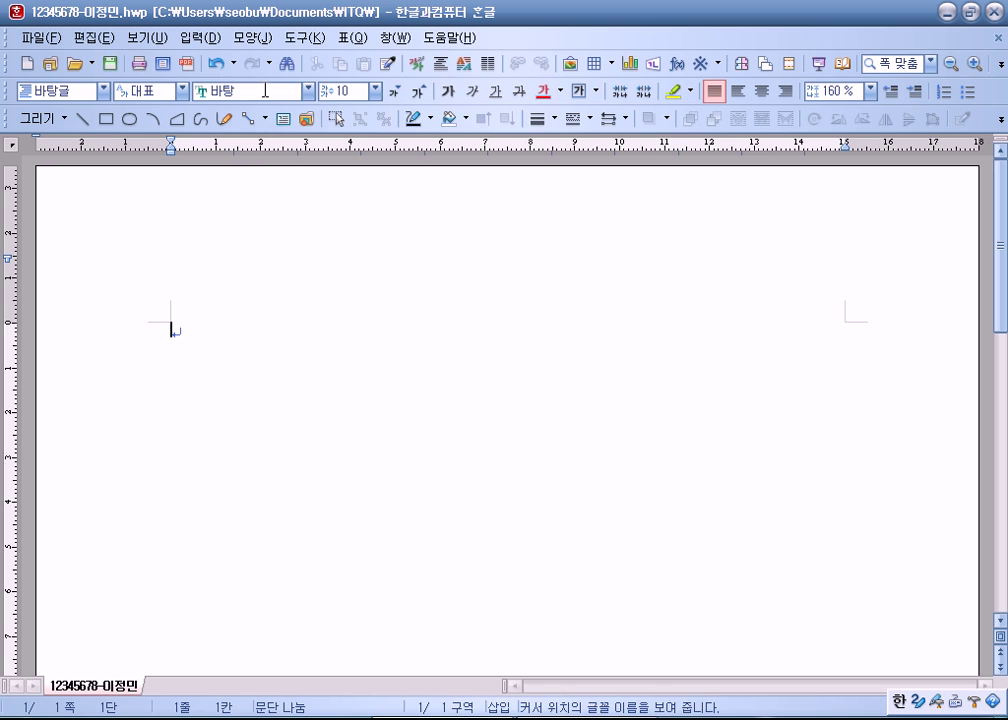
{"action": "left_click", "coordinate": [261, 90]}
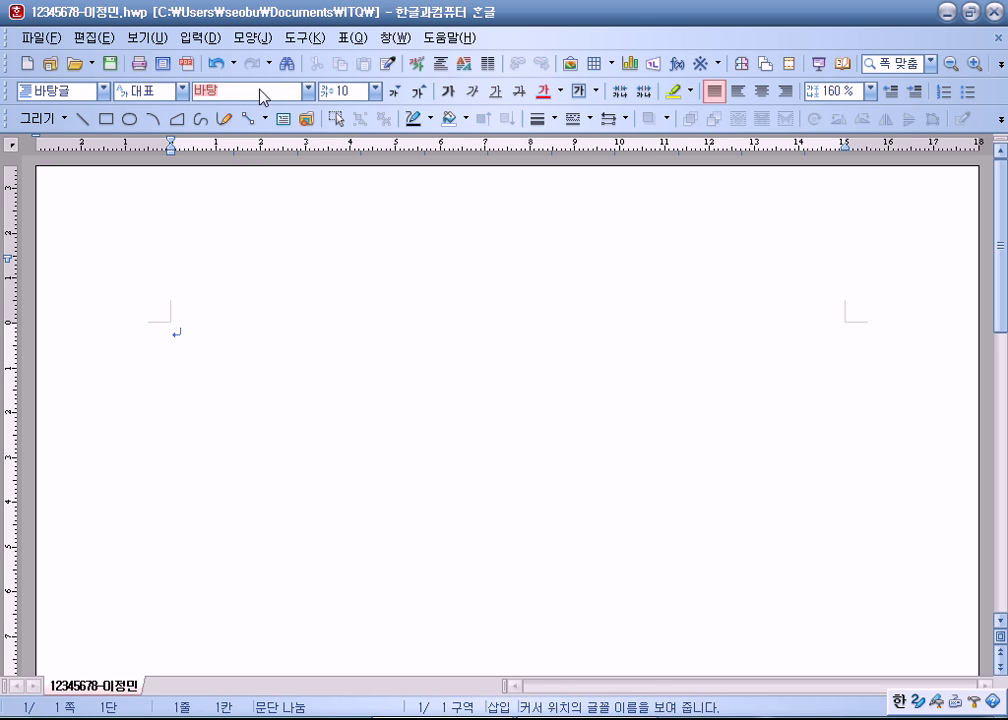
{"action": "left_click", "coordinate": [171, 329]}
{"action": "left_click", "coordinate": [310, 91]}
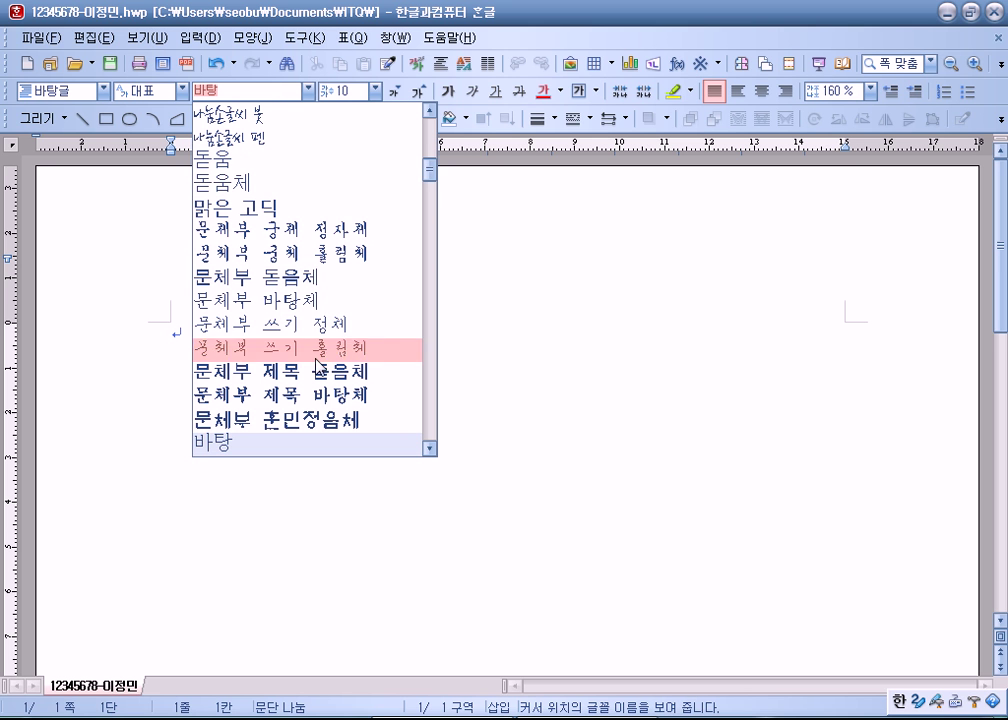
{"action": "scroll", "coordinate": [318, 360], "scroll_direction": "down", "scroll_amount": 3}
{"action": "scroll", "coordinate": [360, 355], "scroll_direction": "down", "scroll_amount": 4}
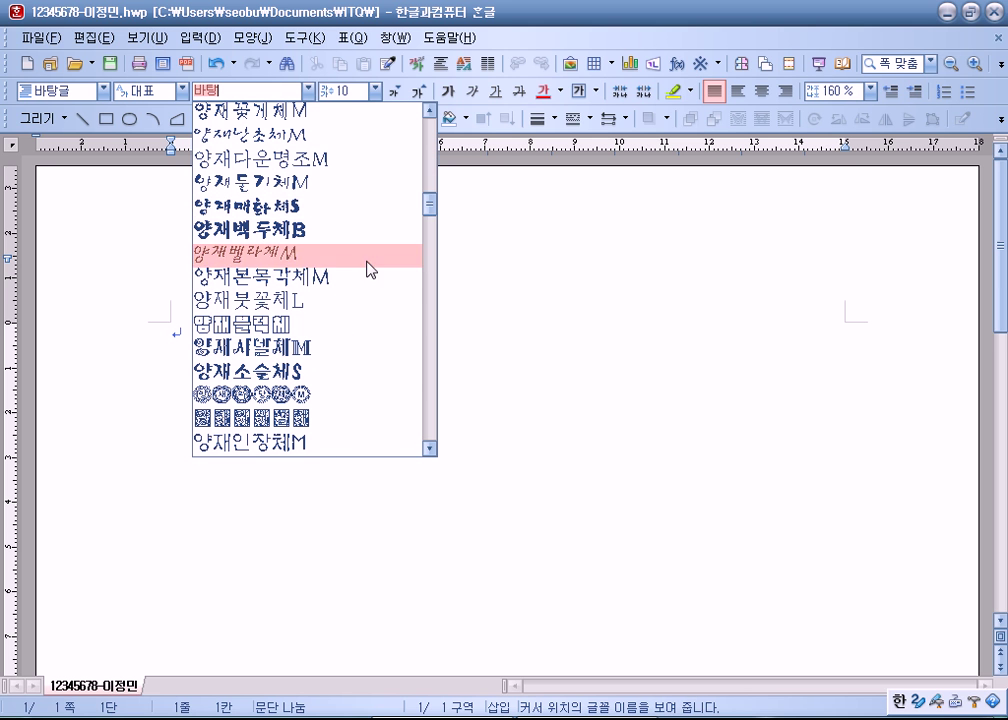
{"action": "scroll", "coordinate": [333, 305], "scroll_direction": "down", "scroll_amount": 3}
{"action": "scroll", "coordinate": [333, 305], "scroll_direction": "down", "scroll_amount": 6}
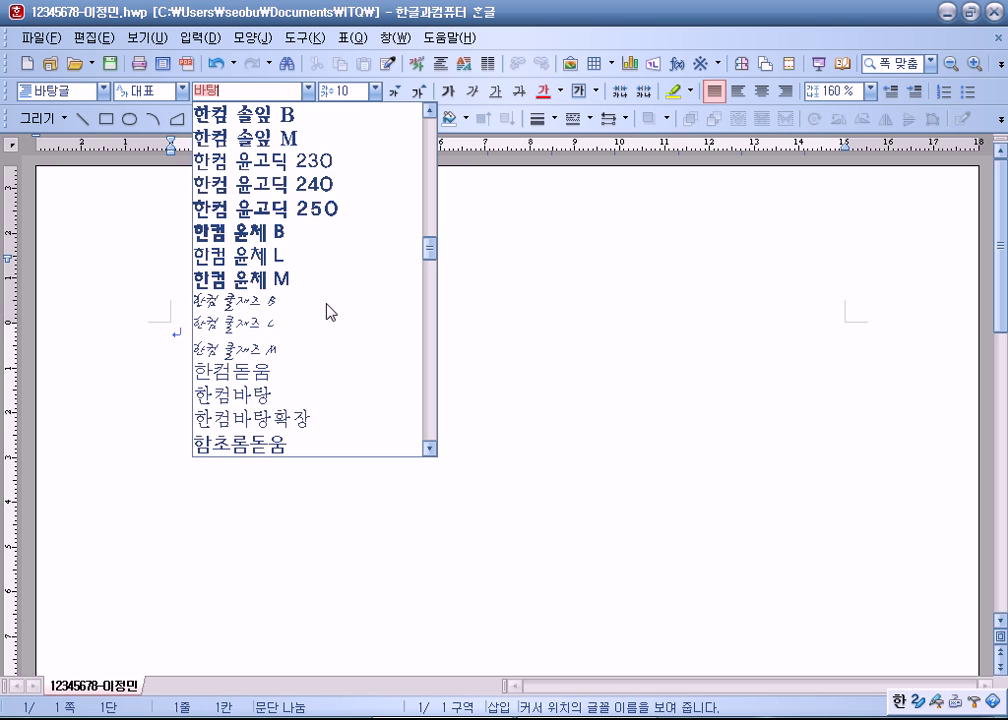
{"action": "scroll", "coordinate": [330, 310], "scroll_direction": "down", "scroll_amount": 2}
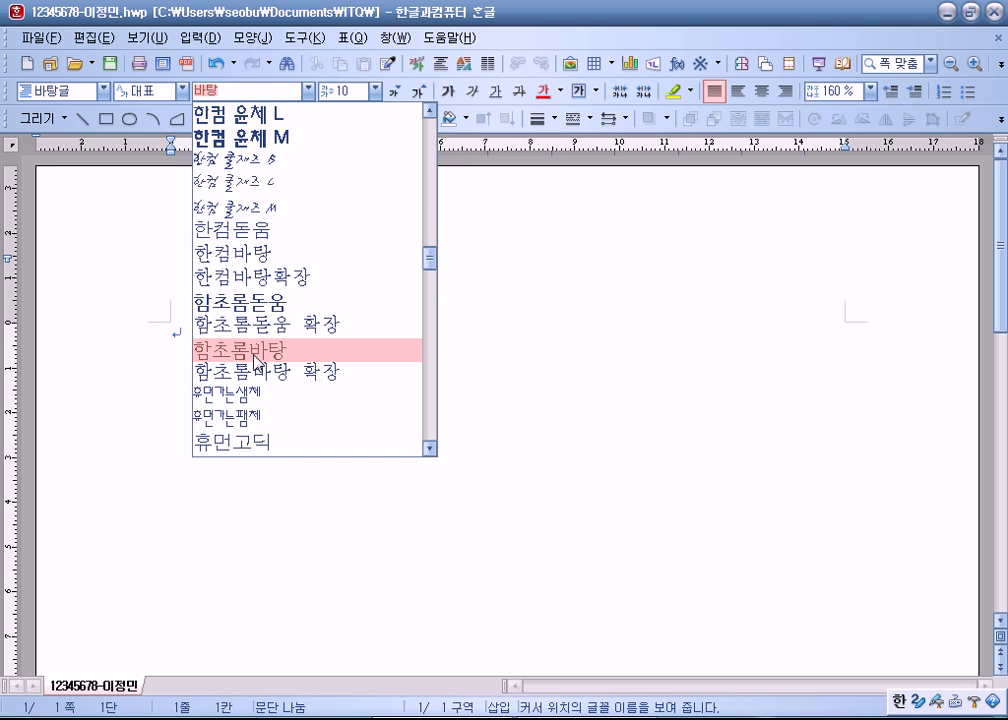
{"action": "left_click", "coordinate": [650, 415]}
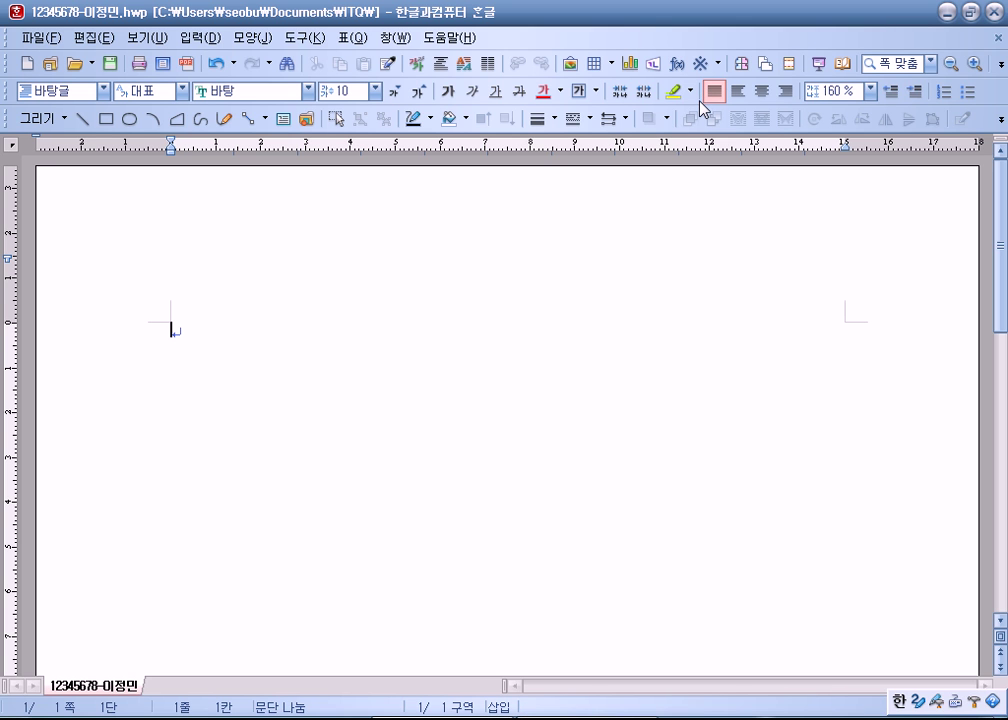
Step: Open 편집 용지 with F7 and look over its paper and margin fields
{"action": "key", "text": "F7"}
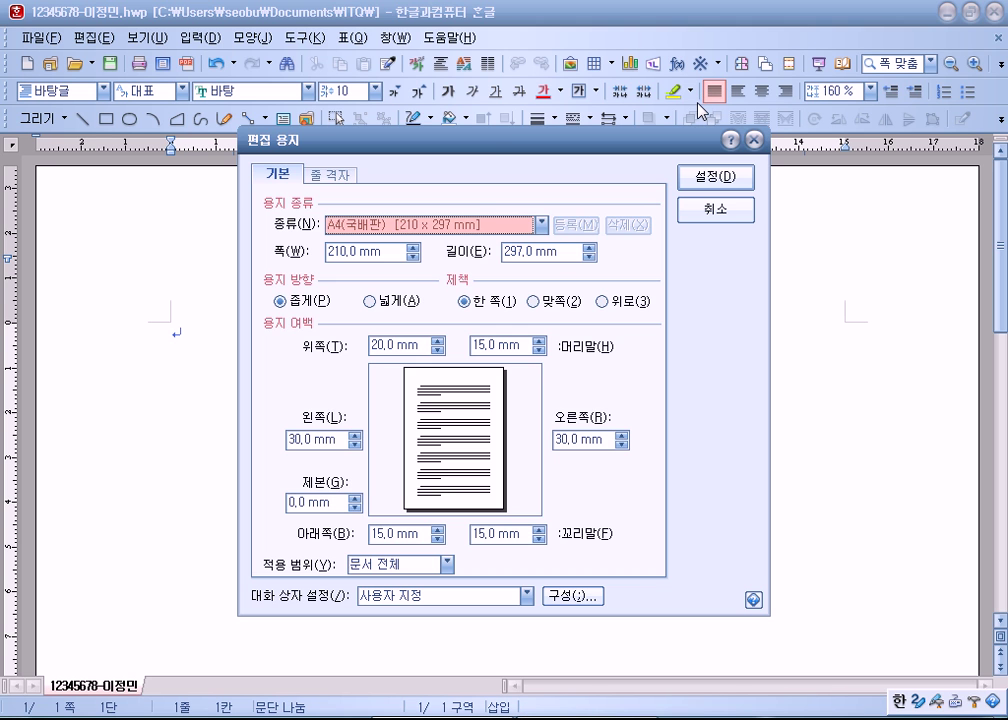
{"action": "left_click_drag", "start_coordinate": [493, 143], "coordinate": [557, 50]}
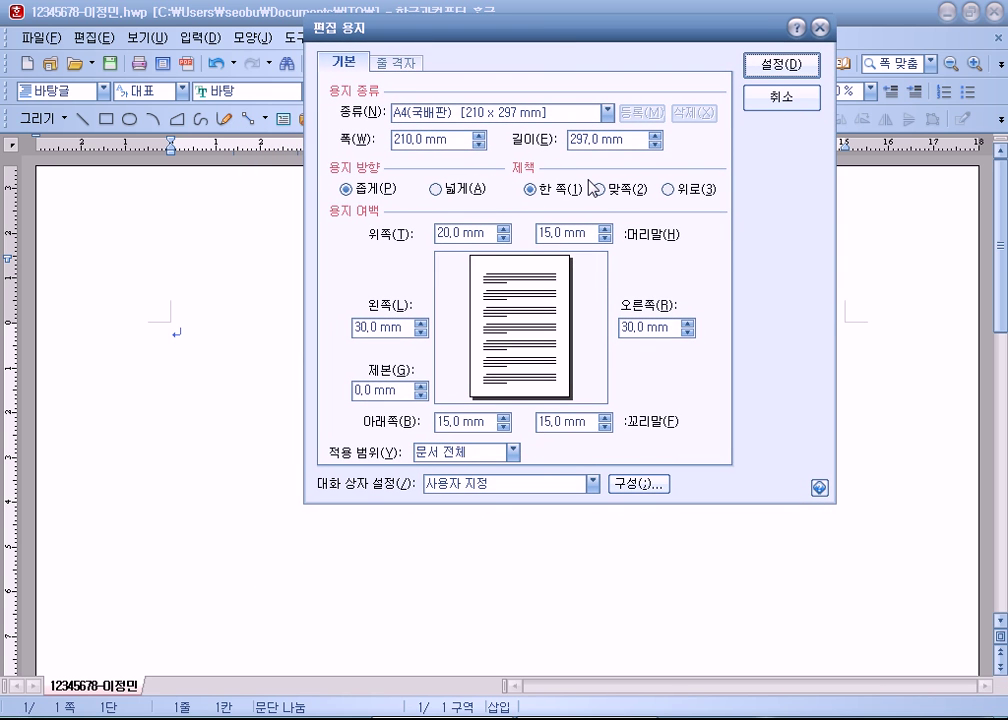
{"action": "key", "text": "Tab"}
{"action": "key", "text": "Tab"}
{"action": "key", "text": "Tab"}
{"action": "key", "text": "Tab"}
{"action": "key", "text": "Tab"}
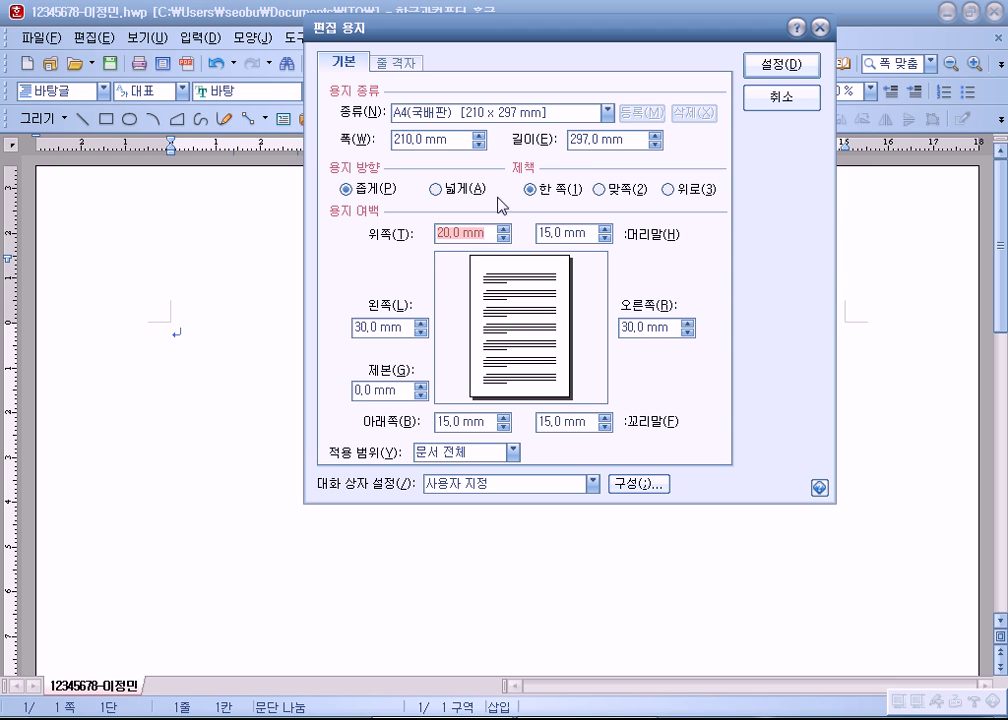
{"action": "left_click", "coordinate": [405, 393]}
{"action": "key", "text": "alt+l"}
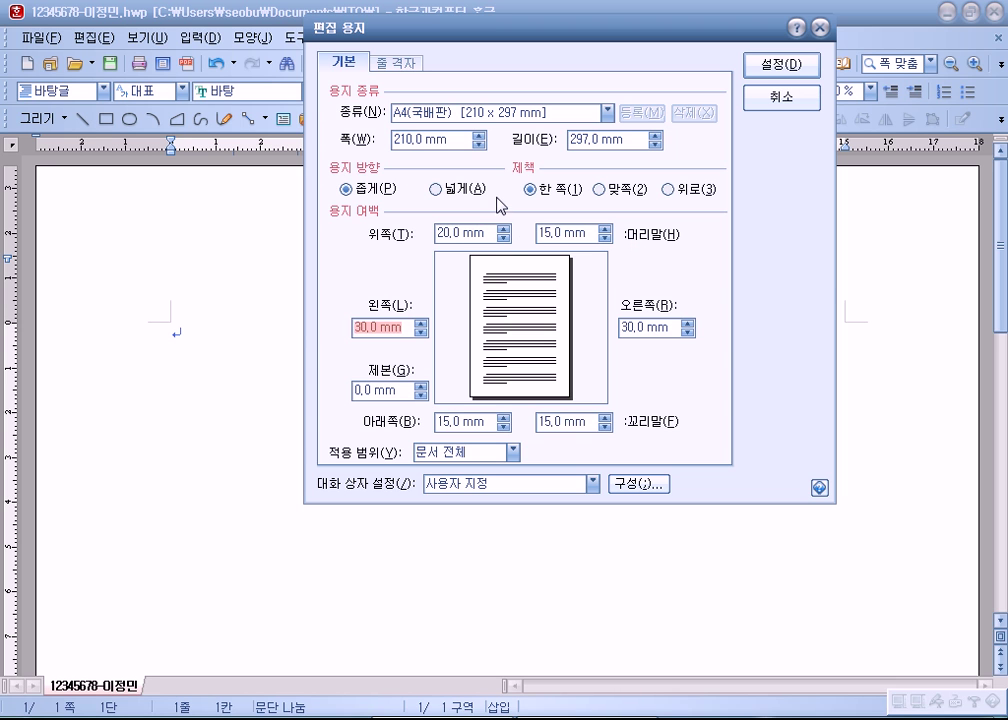
Step: Enter top and bottom margins of 10 mm and left and right margins of 11 mm
{"action": "left_click", "coordinate": [491, 234]}
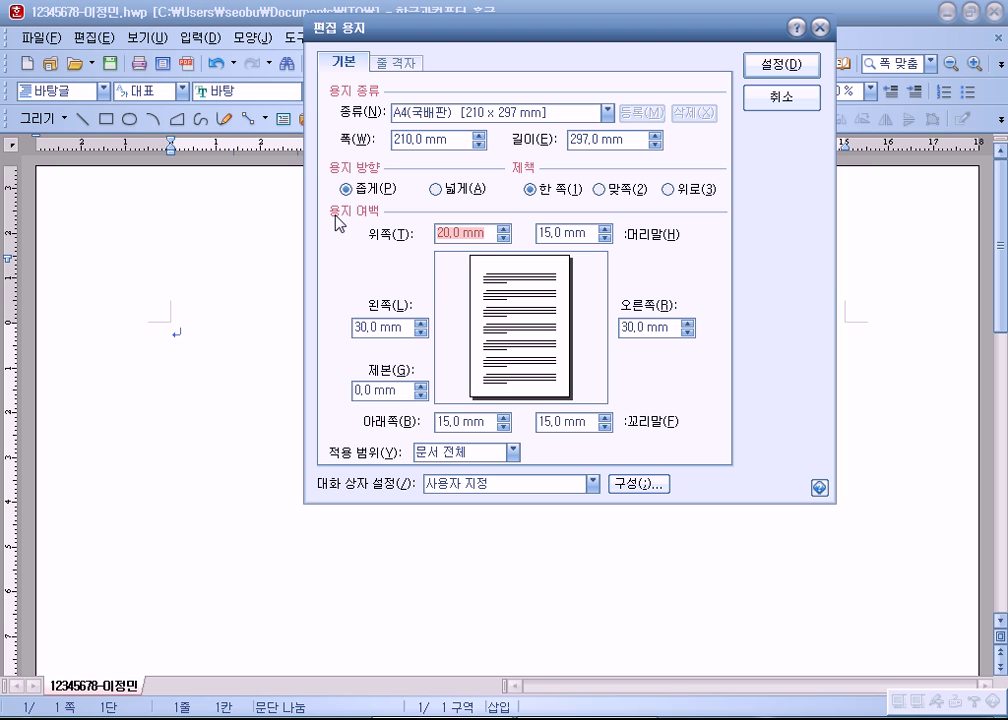
{"action": "type", "text": "10"}
{"action": "key", "text": "Tab"}
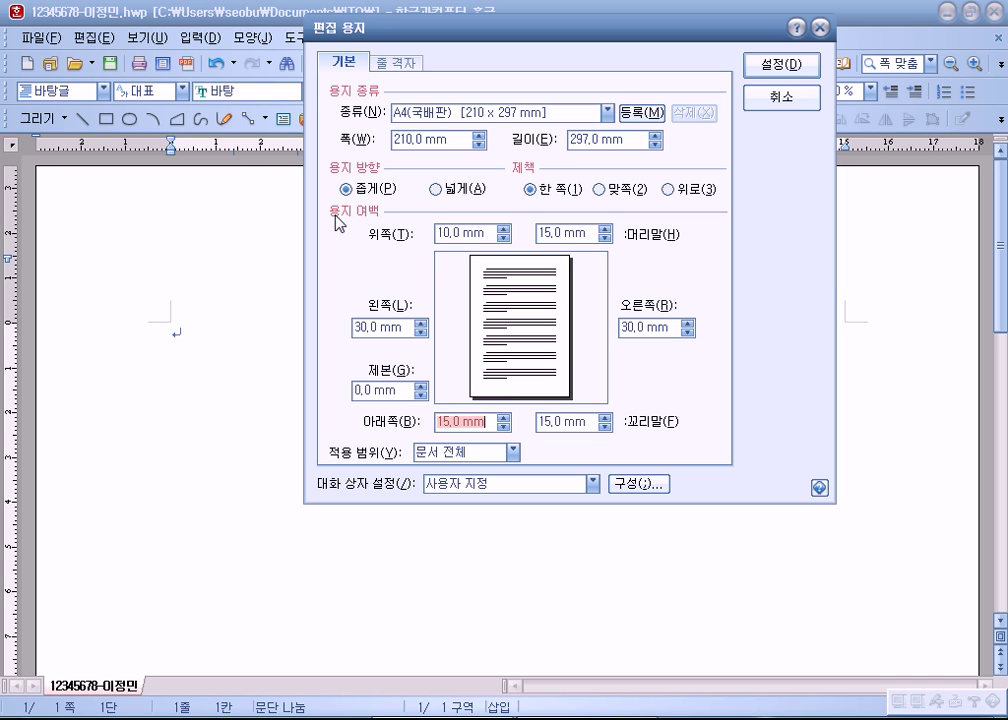
{"action": "type", "text": "10"}
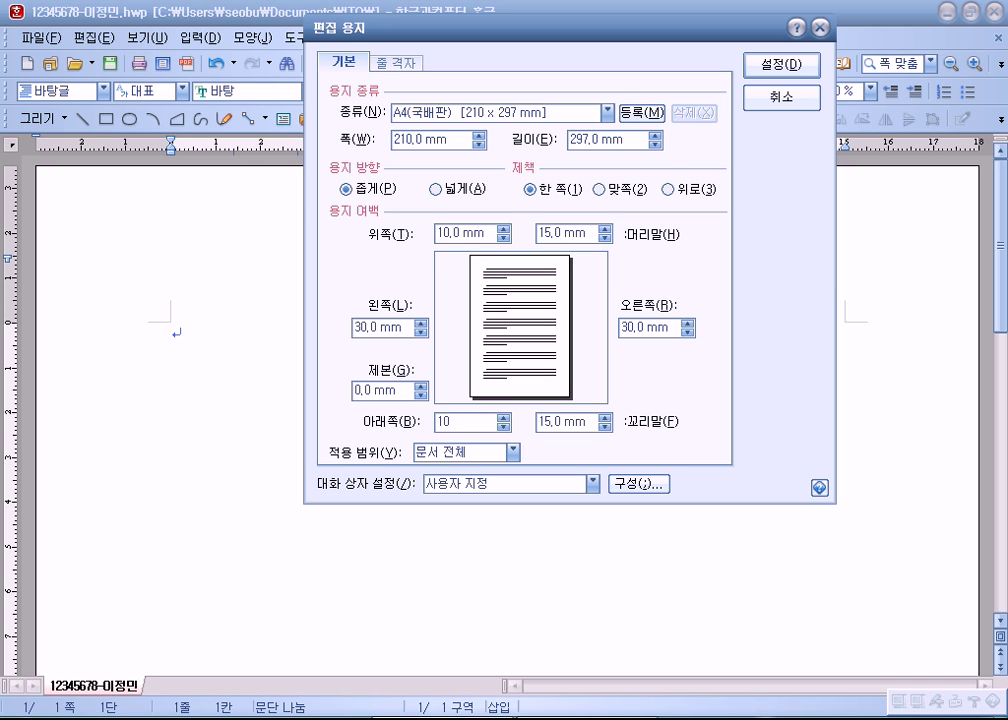
{"action": "key", "text": "Tab"}
{"action": "type", "text": "11"}
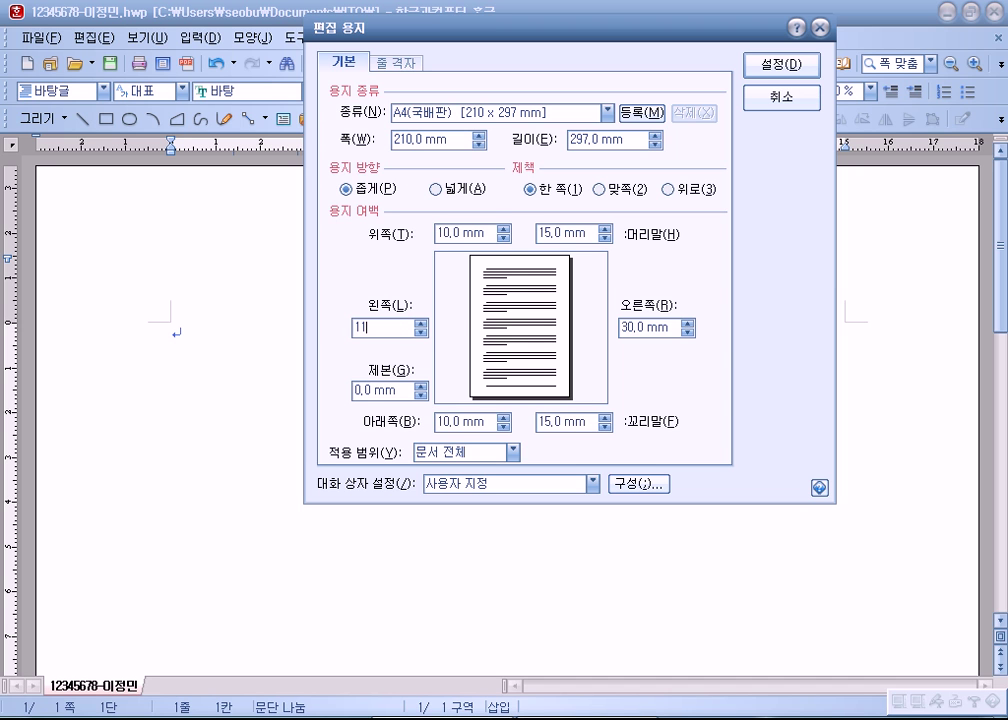
{"action": "key", "text": "Tab"}
{"action": "type", "text": "1"}
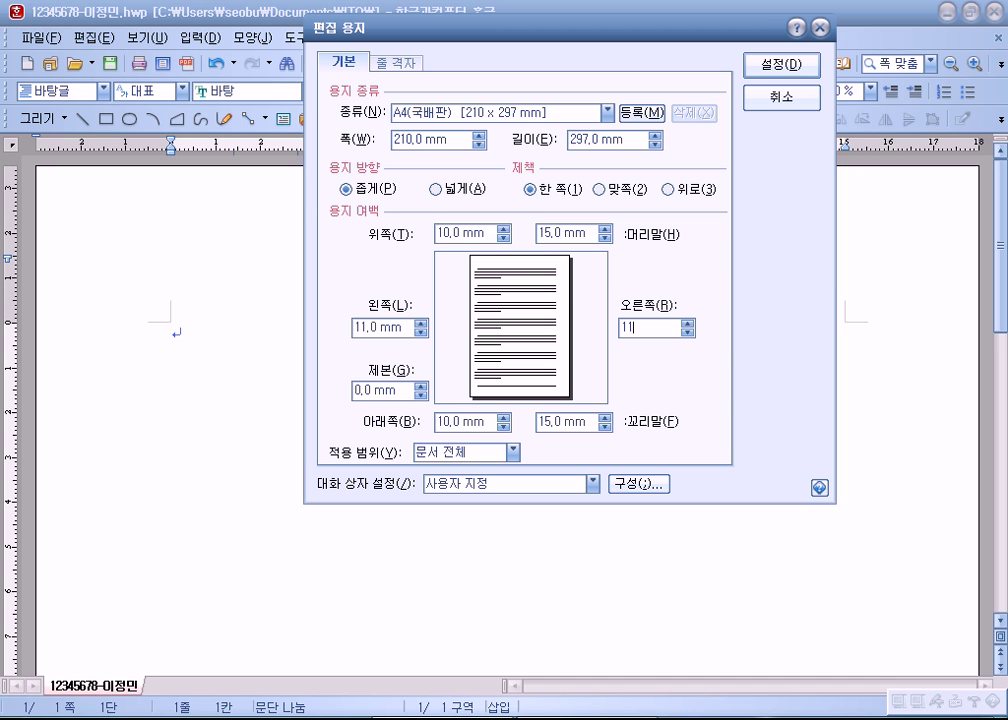
{"action": "type", "text": "1"}
{"action": "key", "text": "Tab"}
Step: Set header and footer margins to 10 mm and apply the page setup
{"action": "type", "text": "10"}
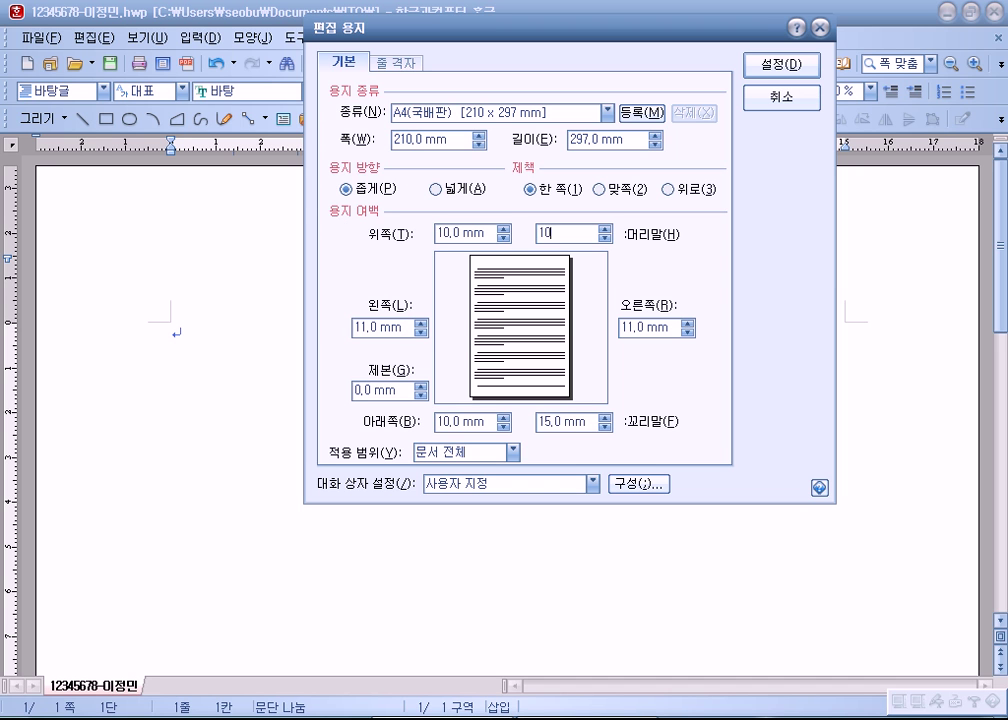
{"action": "key", "text": "Tab"}
{"action": "type", "text": "10"}
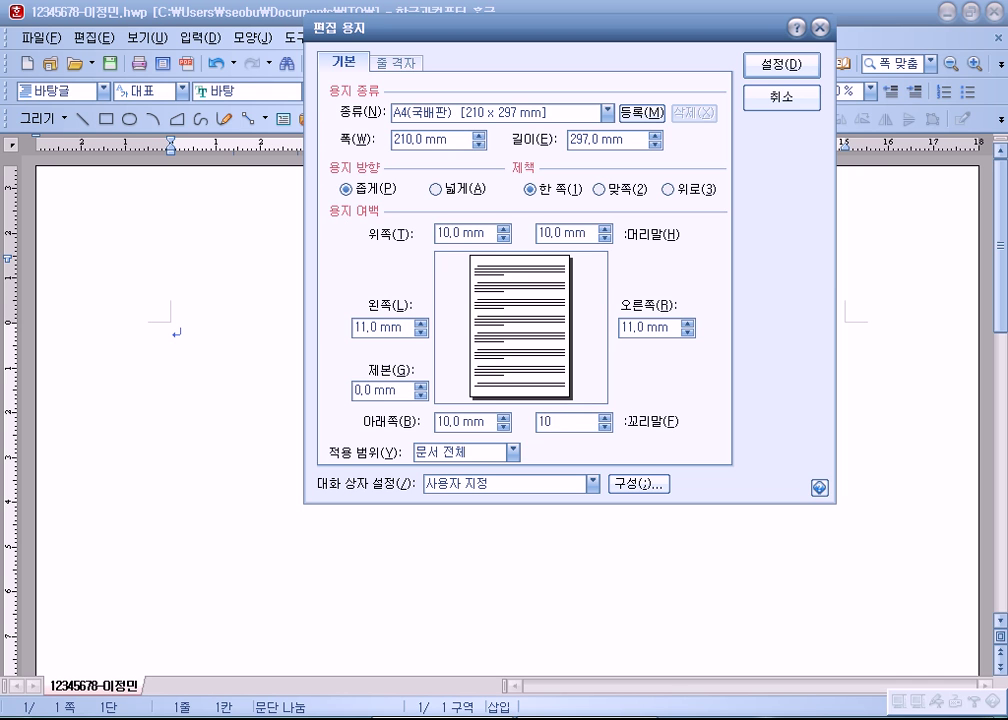
{"action": "key", "text": "Tab"}
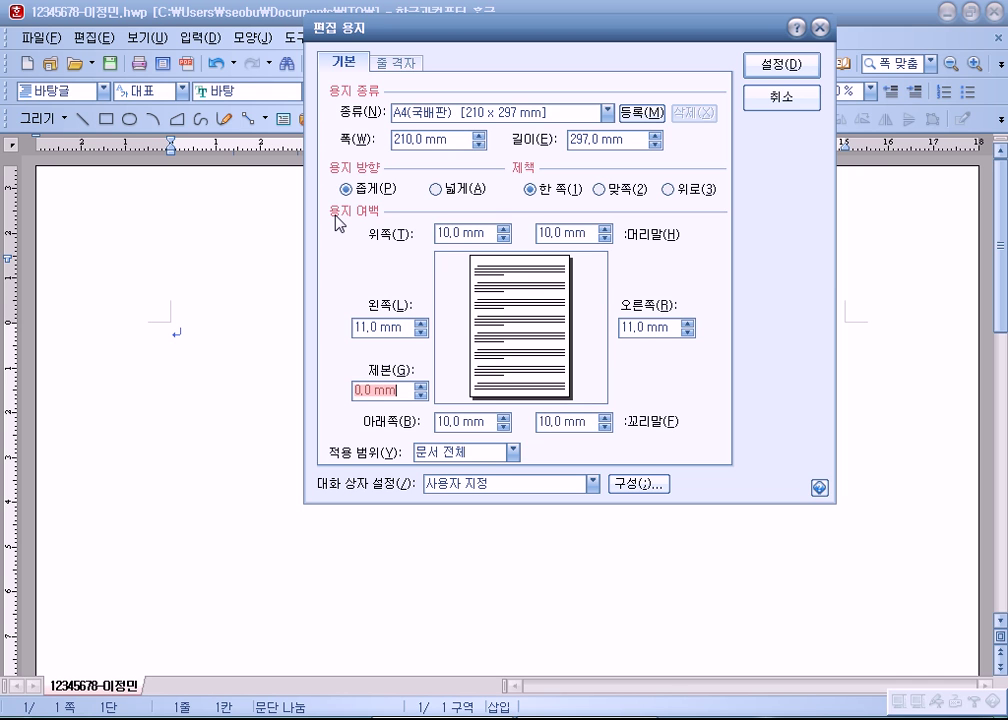
{"action": "key", "text": "Tab"}
{"action": "type", "text": "10"}
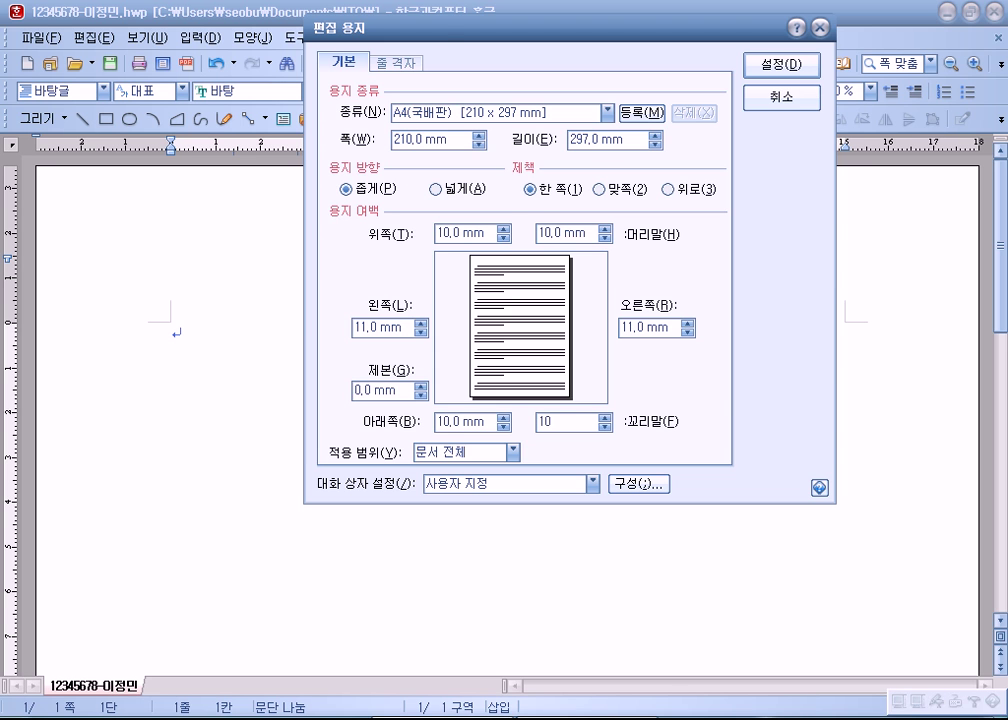
{"action": "key", "text": "Return"}
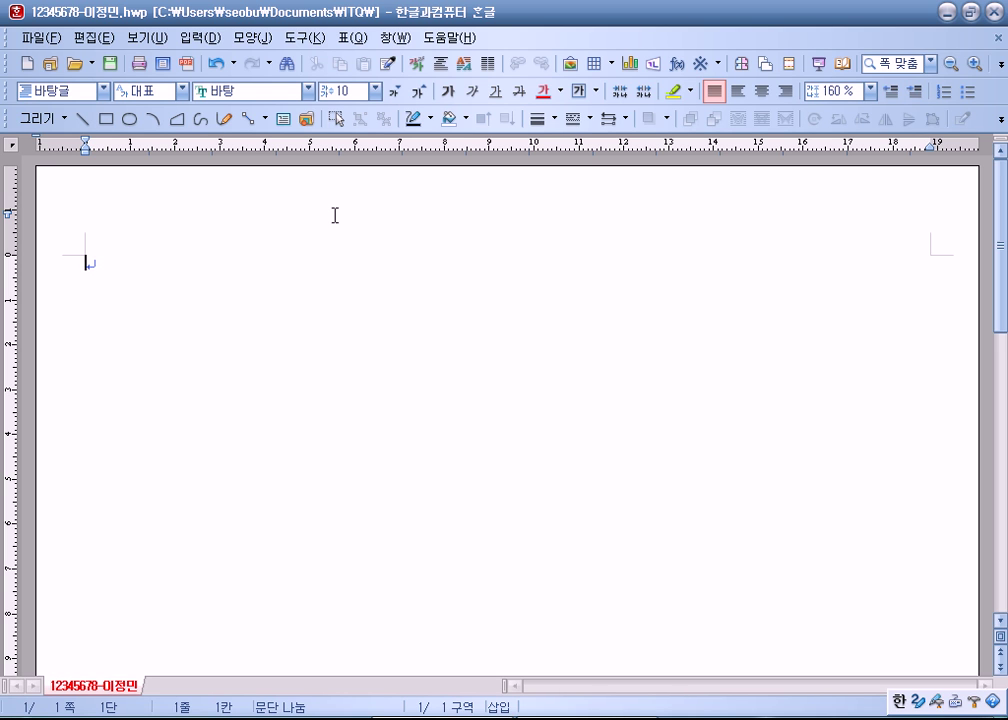
Step: Save the document, then type item 1 followed by empty lines
{"action": "key", "text": "alt+s"}
{"action": "type", "text": "1"}
{"action": "key", "text": "Return"}
{"action": "key", "text": "Return"}
{"action": "key", "text": "Return"}
{"action": "key", "text": "Return"}
Step: Type item 2 with three empty lines below, leaving the caret on the last one
{"action": "type", "text": "2"}
{"action": "key", "text": "Return"}
{"action": "key", "text": "Return"}
{"action": "key", "text": "Return"}
{"action": "key", "text": "Return"}
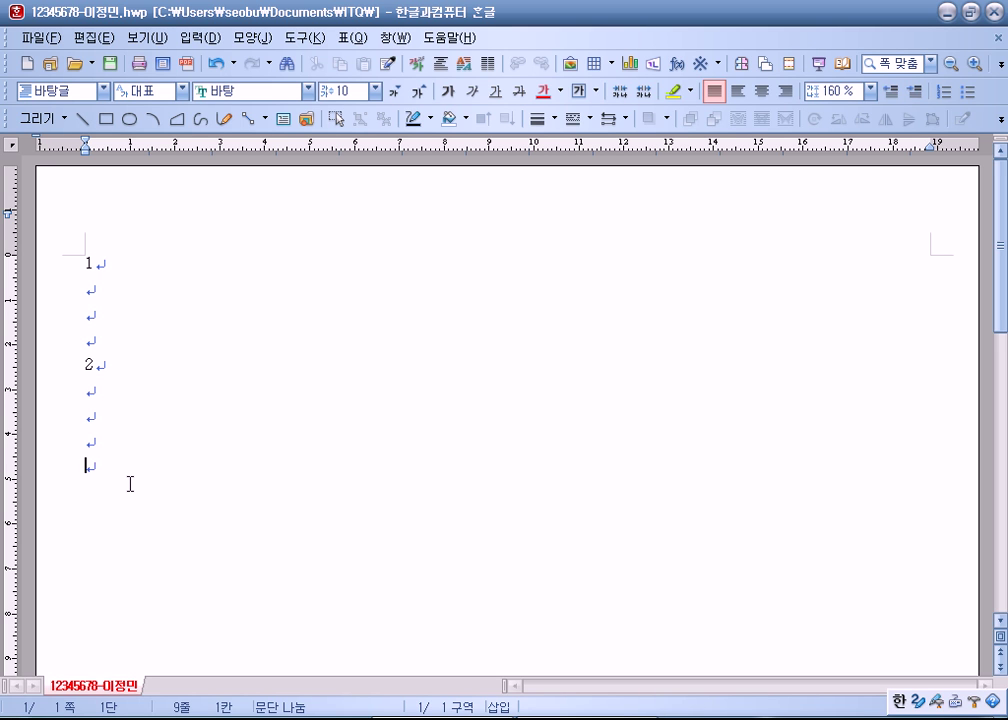
{"action": "left_click_drag", "start_coordinate": [48, 390], "coordinate": [43, 457]}
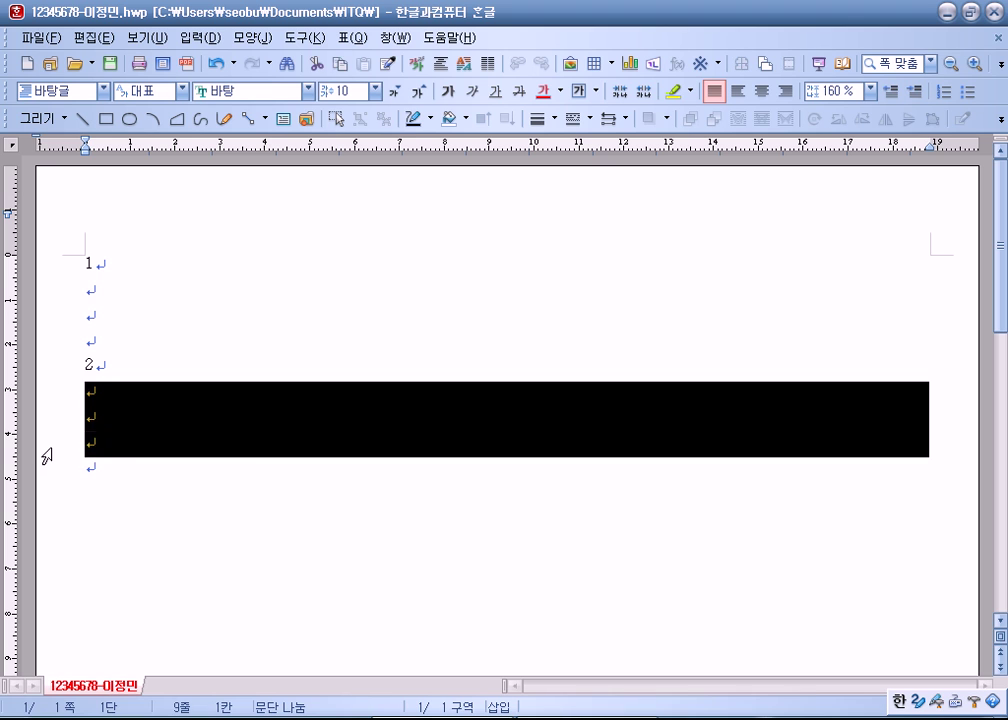
{"action": "left_click", "coordinate": [119, 472]}
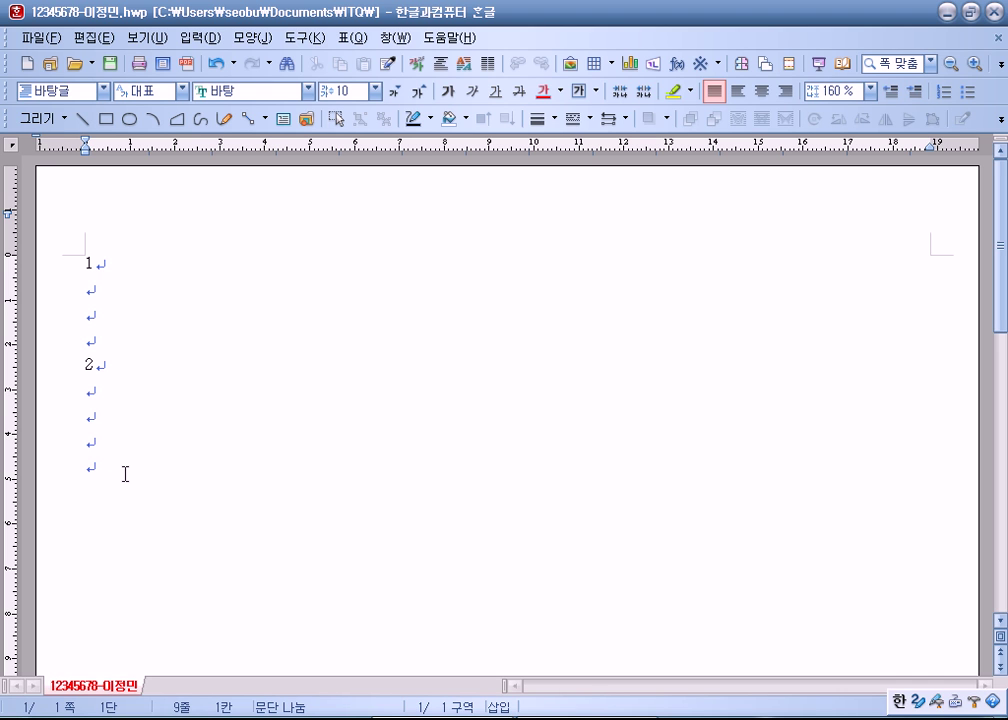
Step: Start page 2 with item 3 and a '(1) (2)' line beneath it
{"action": "key", "text": "alt+shift+Return"}
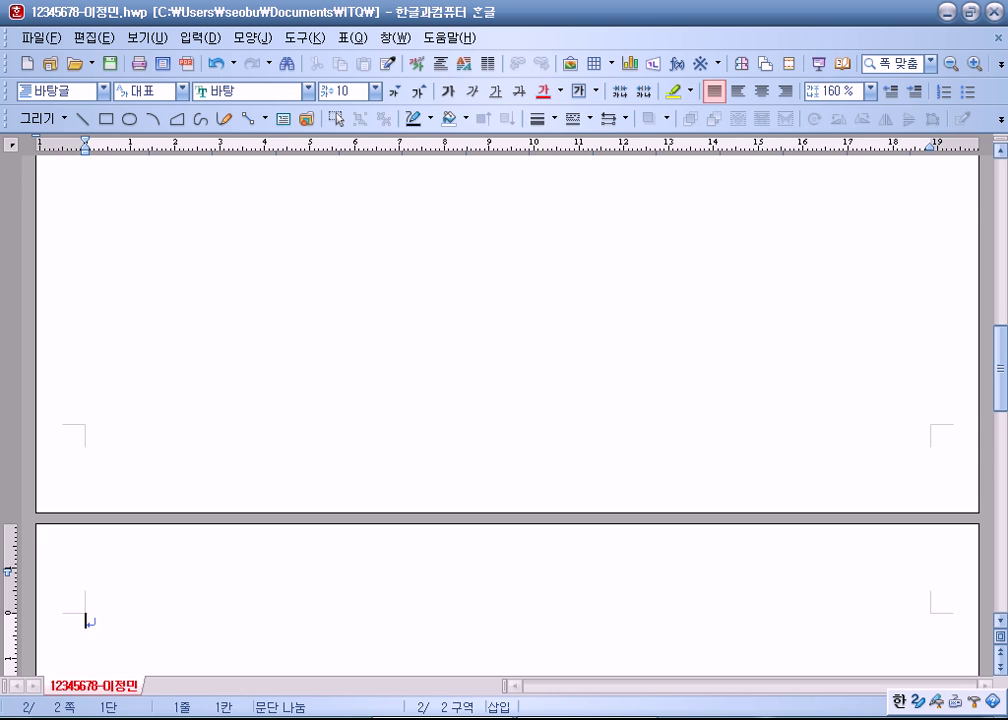
{"action": "scroll", "coordinate": [162, 229], "scroll_direction": "down", "scroll_amount": 3}
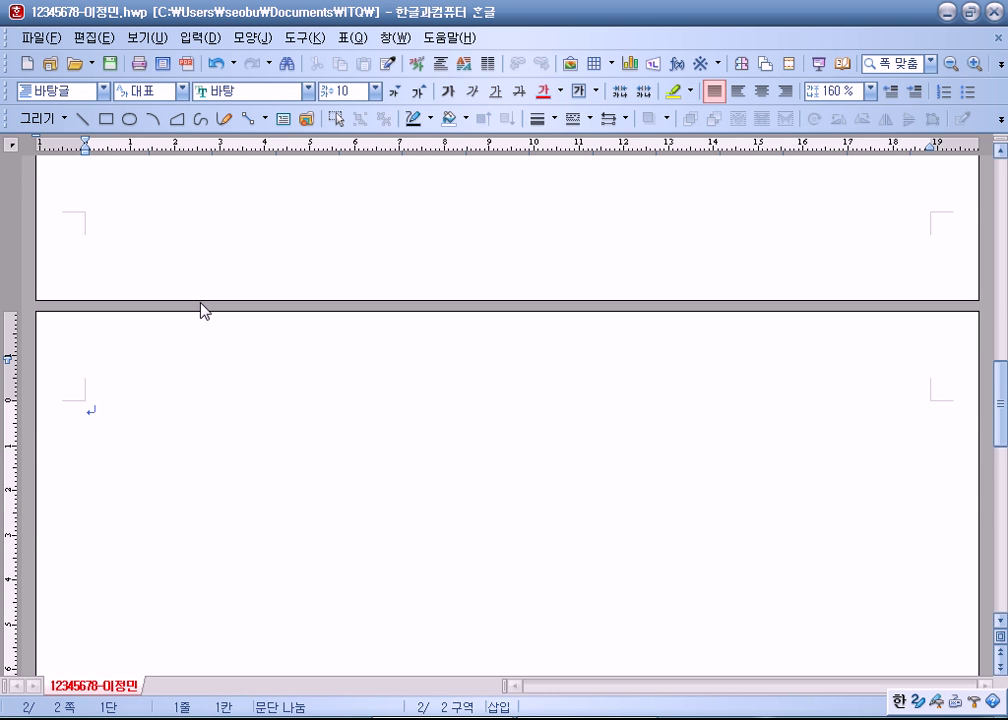
{"action": "type", "text": "3"}
{"action": "key", "text": "Return"}
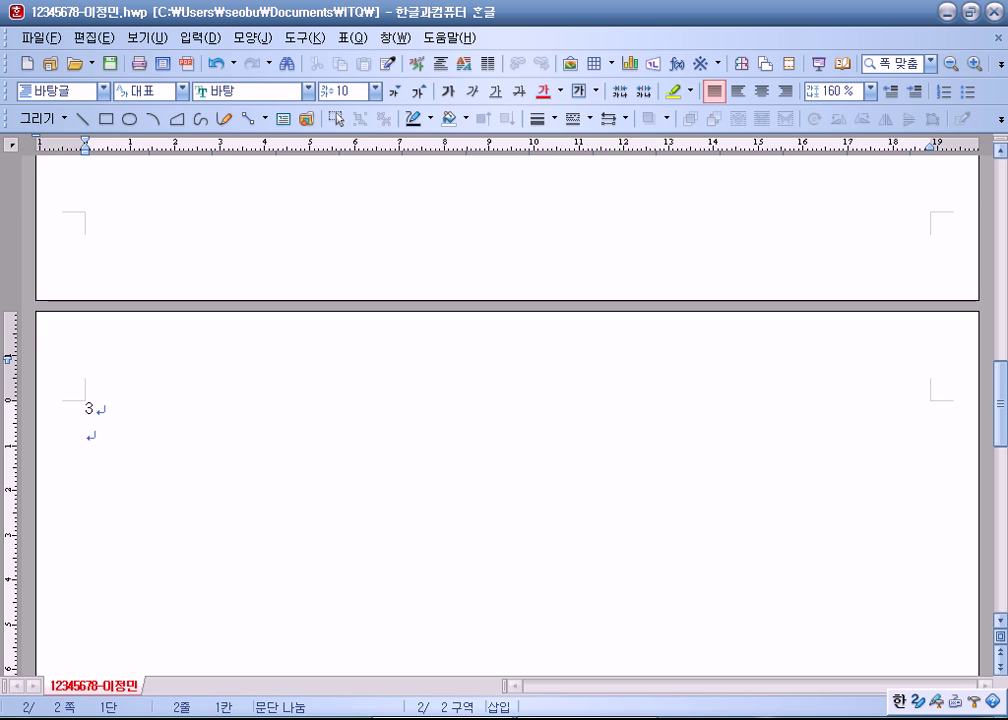
{"action": "type", "text": "(1"}
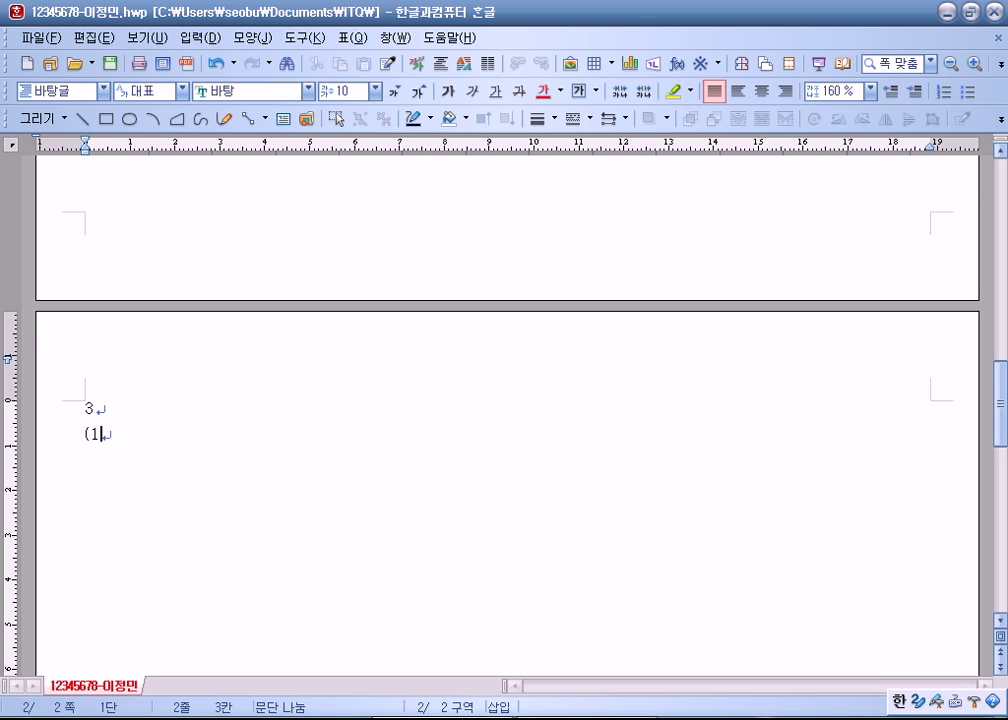
{"action": "type", "text": ")          (2)"}
Step: Add blank lines below the (1) (2) line, then item 4 with blank lines, and start page 3
{"action": "scroll", "coordinate": [36, 315], "scroll_direction": "down", "scroll_amount": 2}
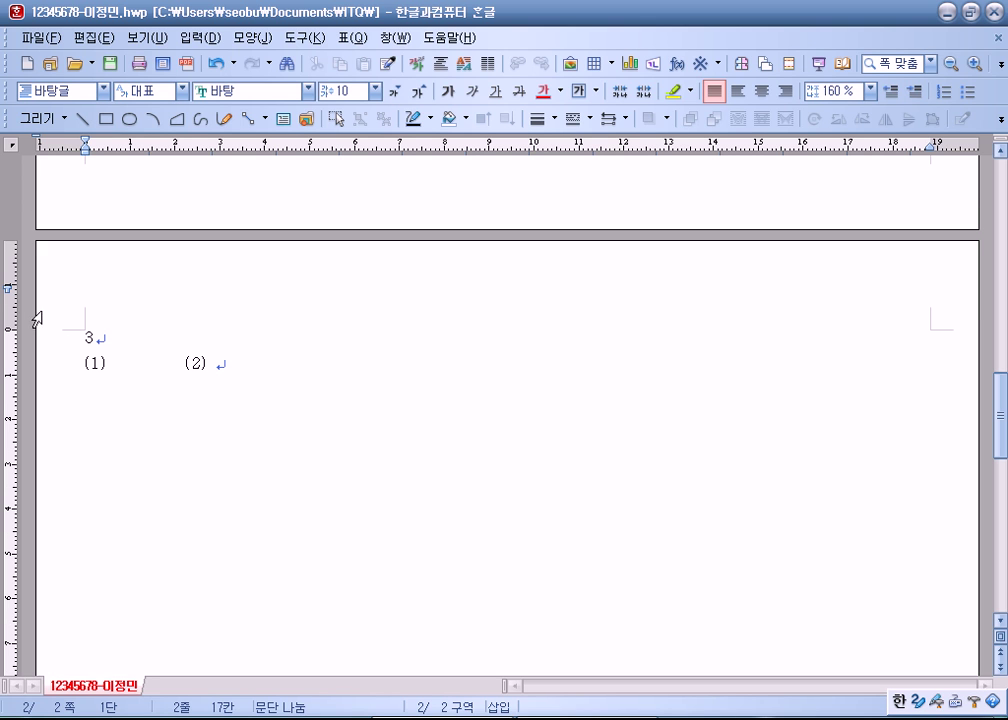
{"action": "left_click_drag", "start_coordinate": [107, 362], "coordinate": [186, 358]}
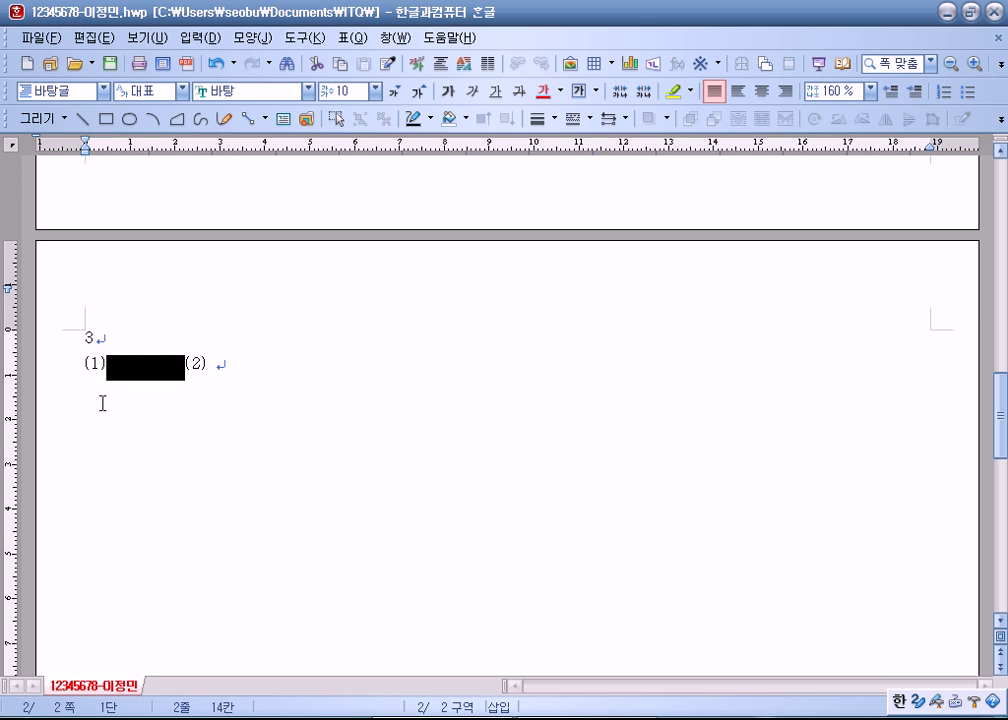
{"action": "left_click", "coordinate": [200, 362]}
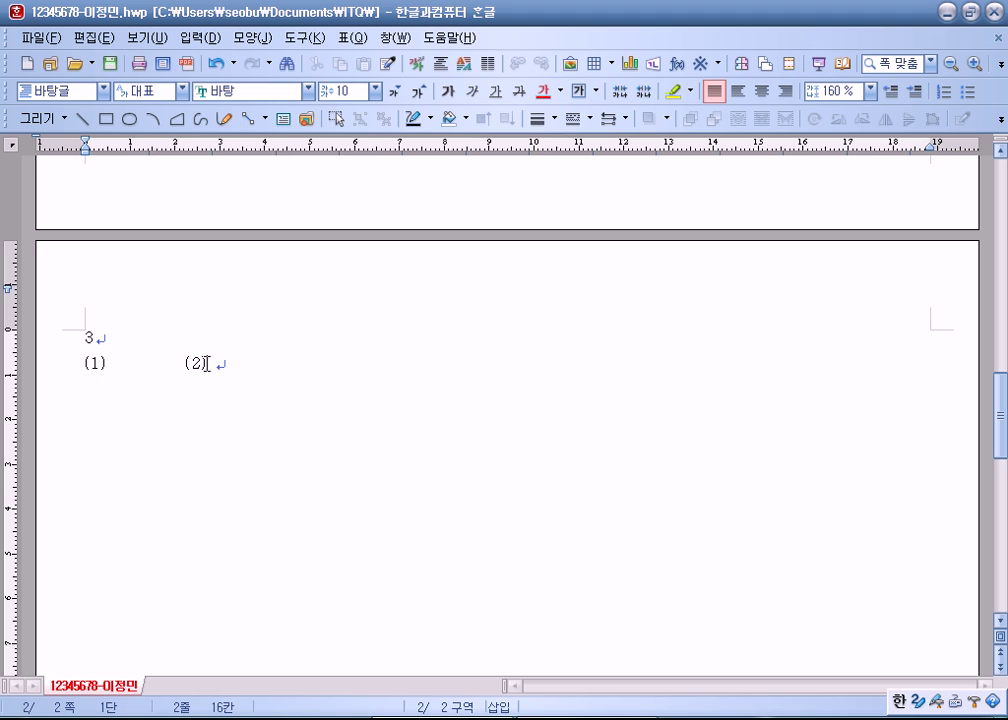
{"action": "left_click", "coordinate": [205, 363]}
{"action": "left_click", "coordinate": [225, 365]}
{"action": "key", "text": "Return"}
{"action": "key", "text": "Return"}
{"action": "key", "text": "Return"}
{"action": "key", "text": "Return"}
{"action": "key", "text": "Return"}
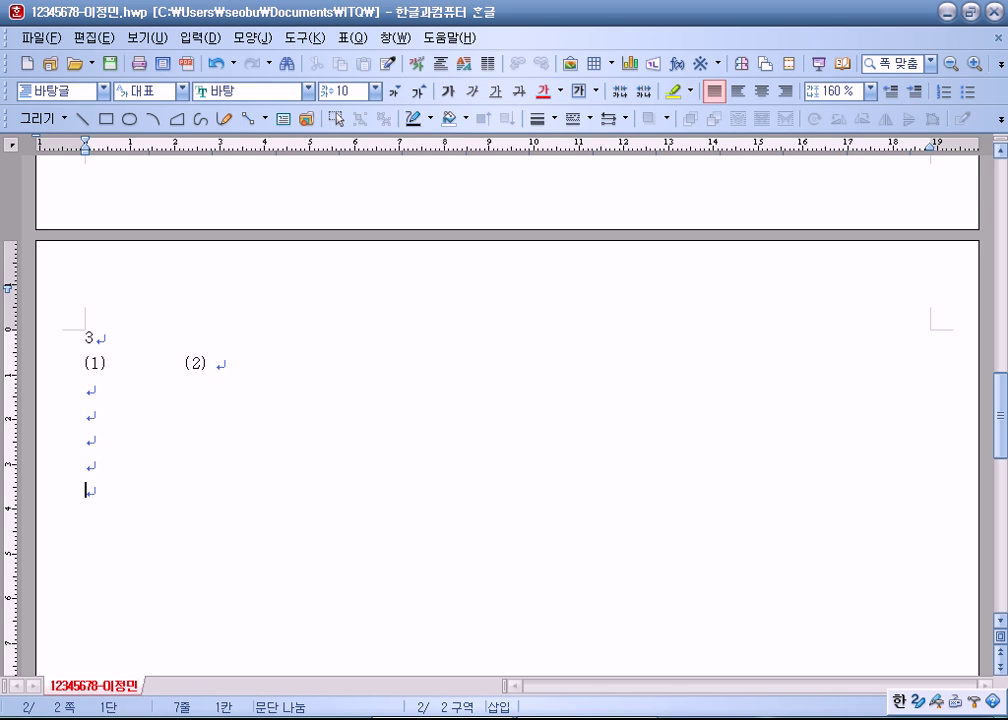
{"action": "type", "text": "4"}
{"action": "key", "text": "Return"}
{"action": "key", "text": "Return"}
{"action": "key", "text": "Return"}
{"action": "key", "text": "Return"}
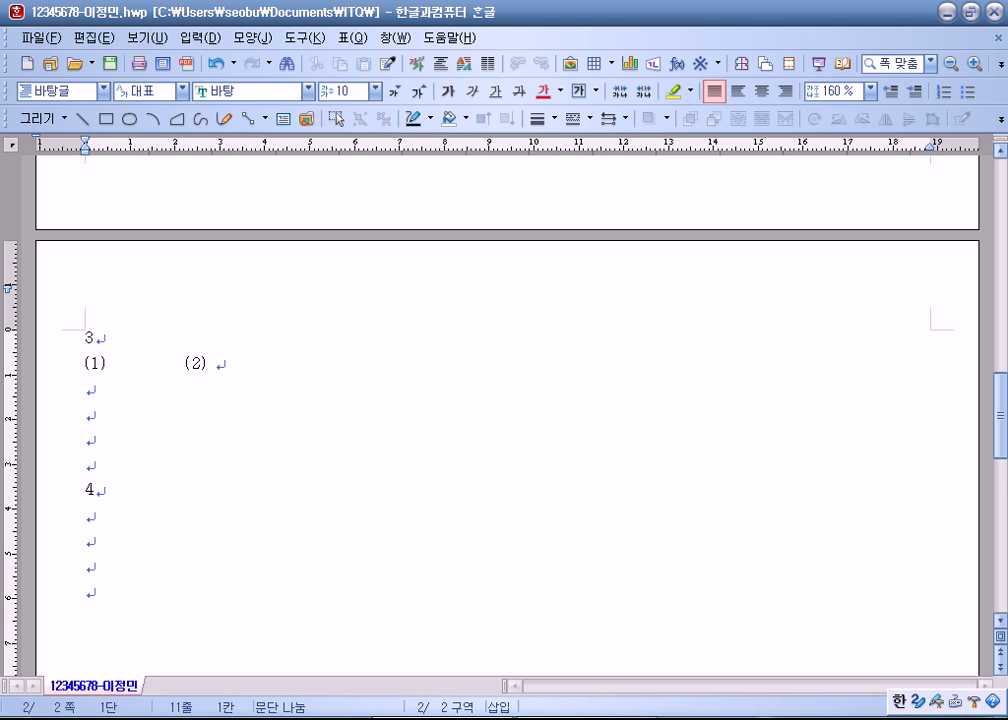
{"action": "key", "text": "alt+shift+Return"}
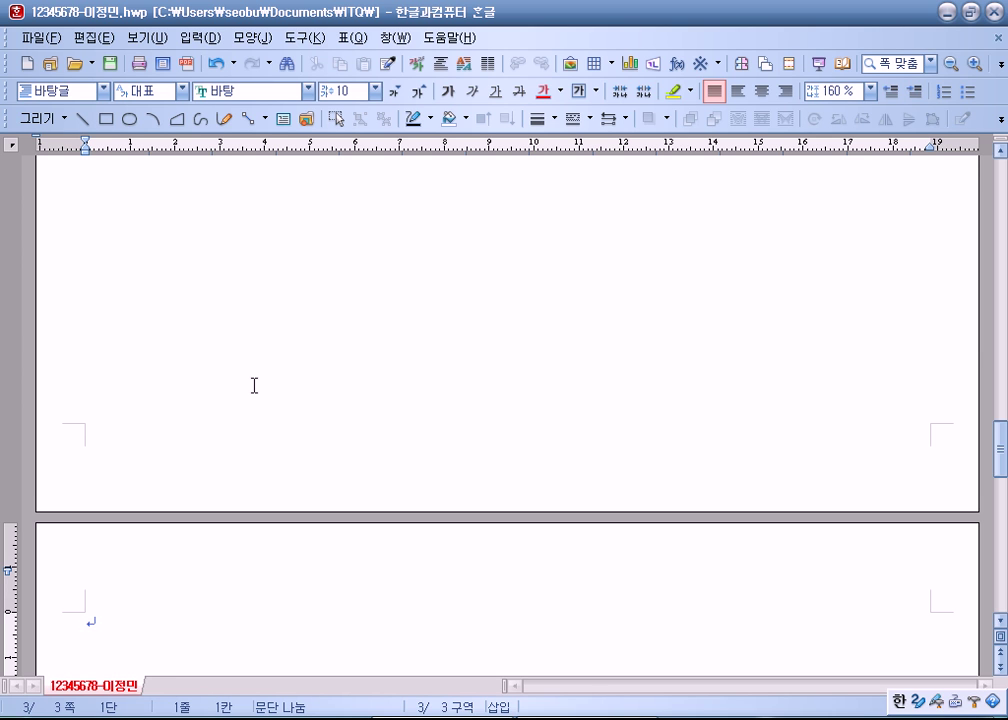
Step: Jump back to page 1 with Ctrl+Page Up and save the document
{"action": "key", "text": "ctrl+Page_Up"}
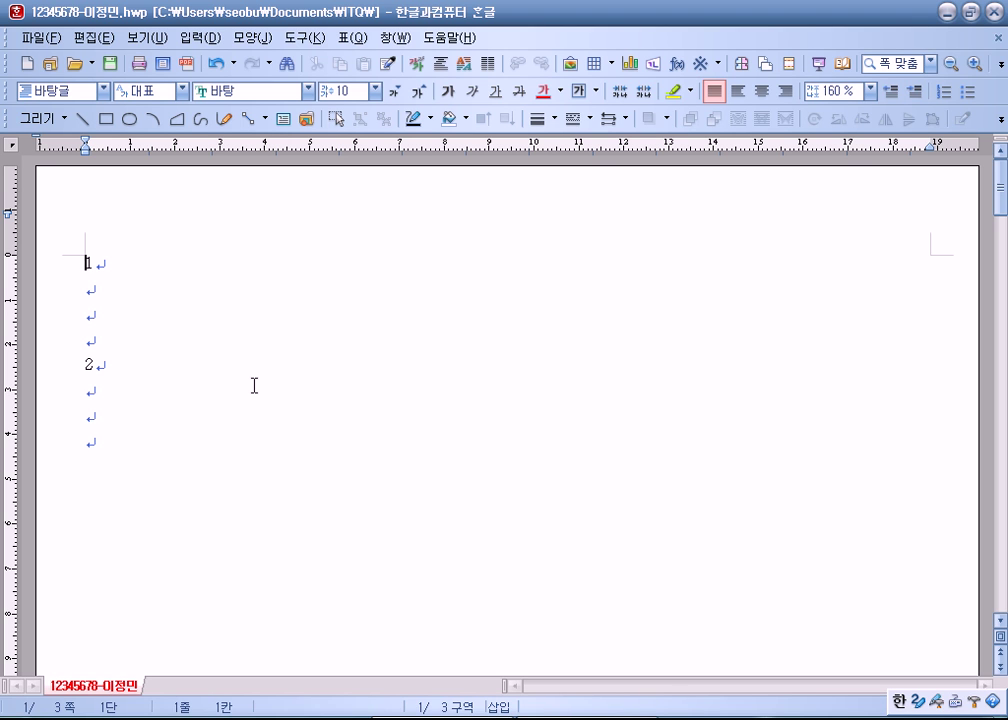
{"action": "key", "text": "alt+s"}
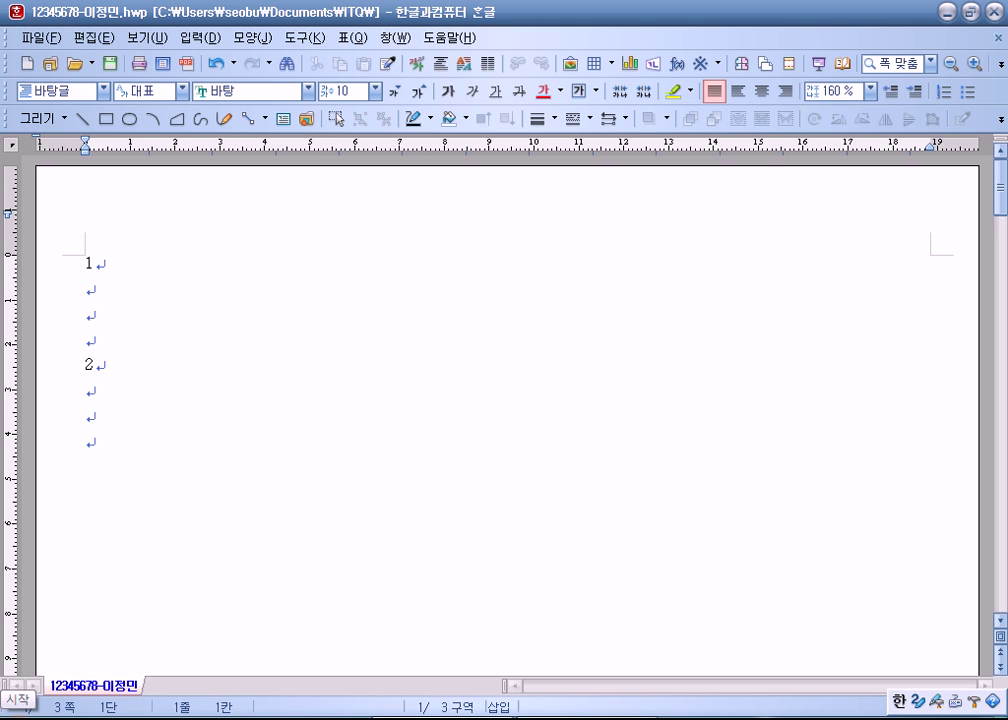
Step: Open 편집 용지 with F7, close it unchanged, and reopen it higher on screen
{"action": "key", "text": "F7"}
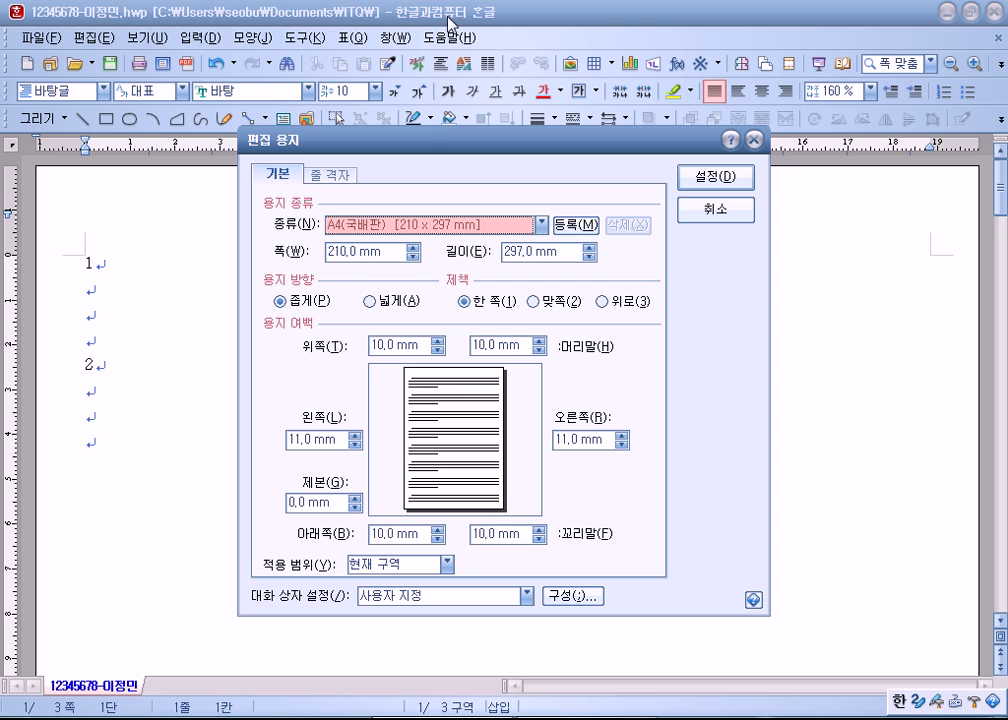
{"action": "left_click_drag", "start_coordinate": [427, 139], "coordinate": [518, 15]}
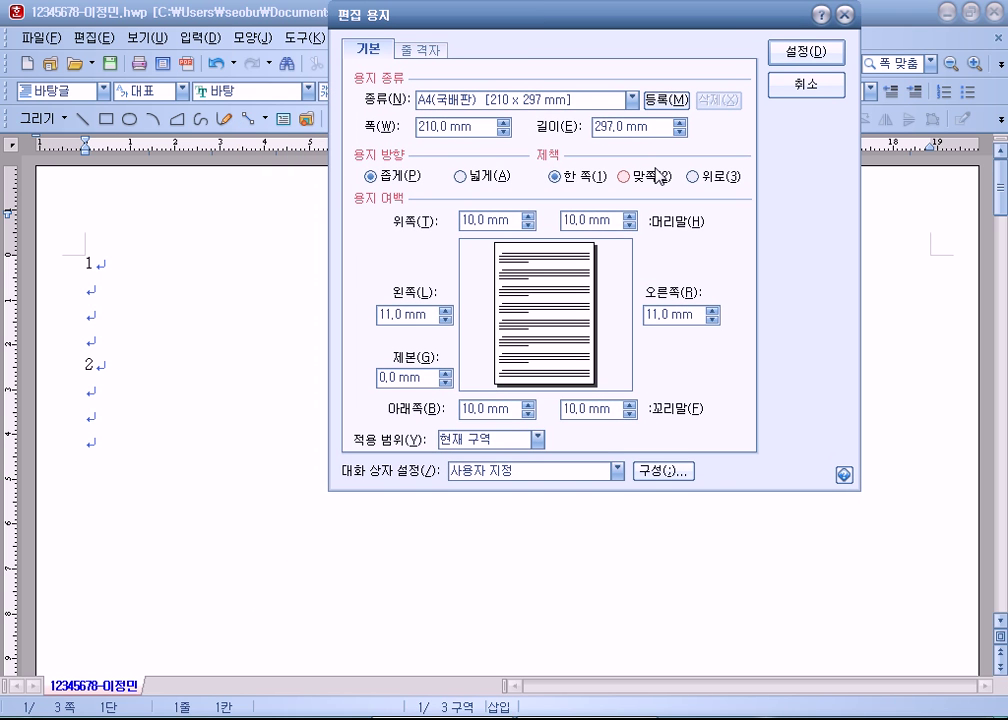
{"action": "key", "text": "Tab"}
{"action": "key", "text": "Tab"}
{"action": "key", "text": "Tab"}
{"action": "key", "text": "Tab"}
{"action": "key", "text": "Tab"}
{"action": "key", "text": "Tab"}
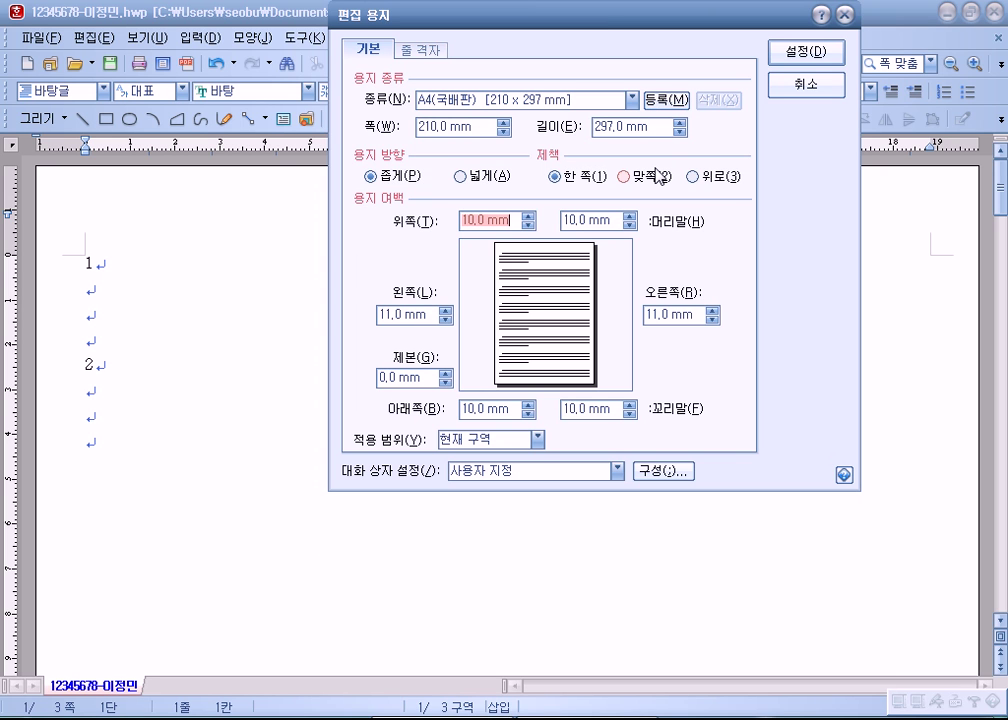
{"action": "left_click", "coordinate": [792, 94]}
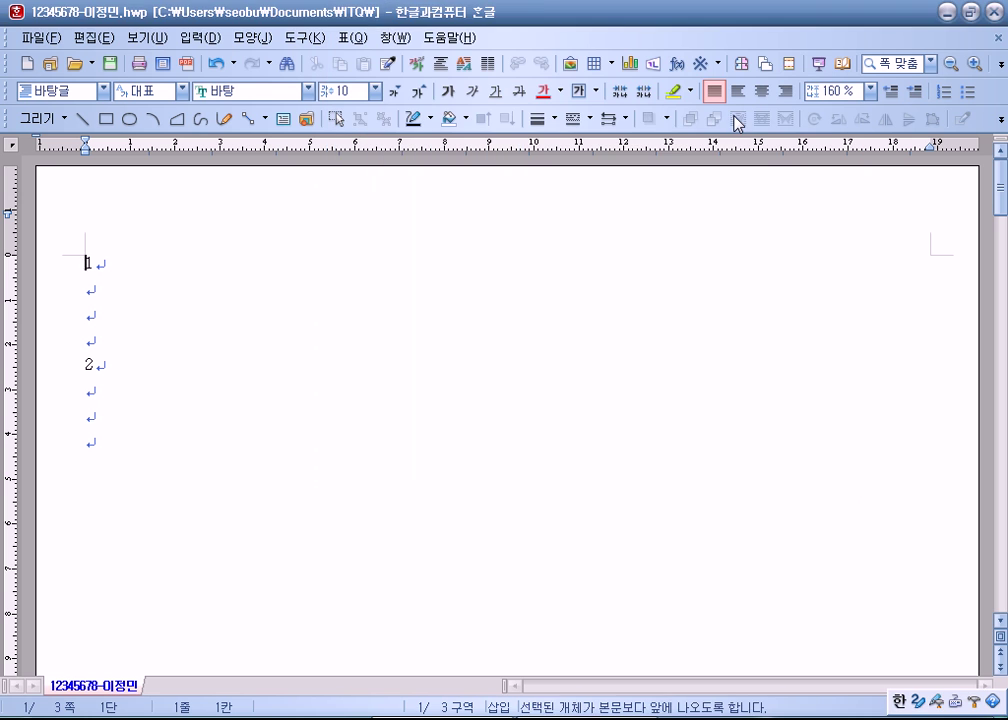
{"action": "key", "text": "F7"}
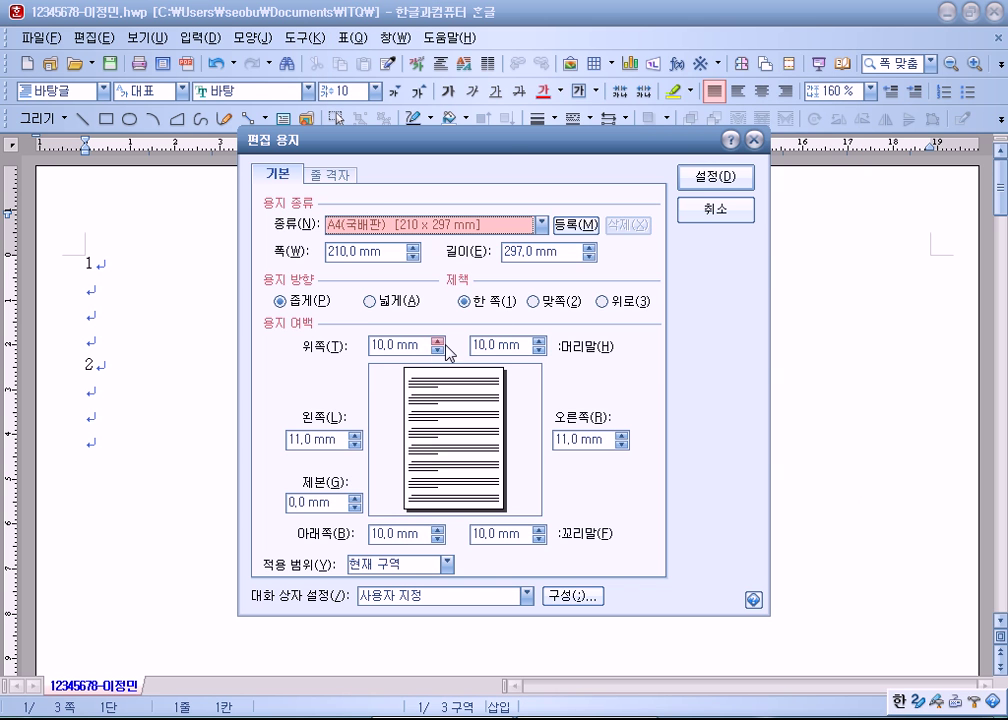
{"action": "left_click_drag", "start_coordinate": [500, 139], "coordinate": [561, 17]}
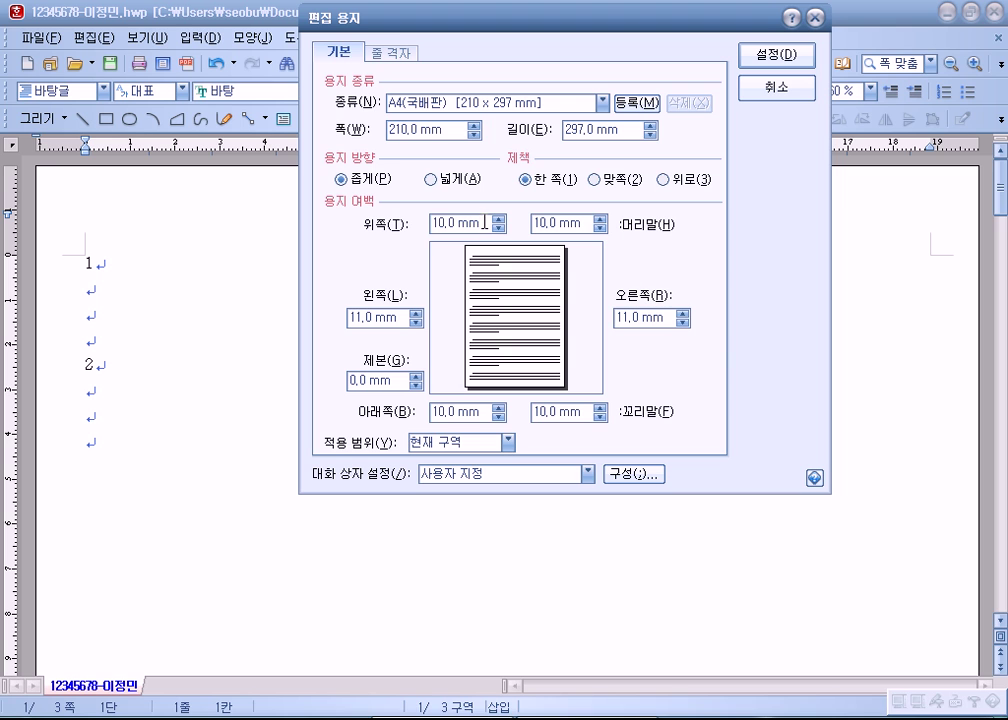
Step: Enter margins top/bottom 10, left/right 11, header/footer 10 mm and apply them
{"action": "left_click_drag", "start_coordinate": [485, 222], "coordinate": [192, 201]}
{"action": "type", "text": "10"}
{"action": "key", "text": "Tab"}
{"action": "type", "text": "10"}
{"action": "key", "text": "Tab"}
{"action": "type", "text": "11"}
{"action": "key", "text": "Tab"}
{"action": "type", "text": "11"}
{"action": "key", "text": "Tab"}
{"action": "type", "text": "10"}
{"action": "key", "text": "Tab"}
{"action": "type", "text": "10"}
{"action": "key", "text": "Return"}
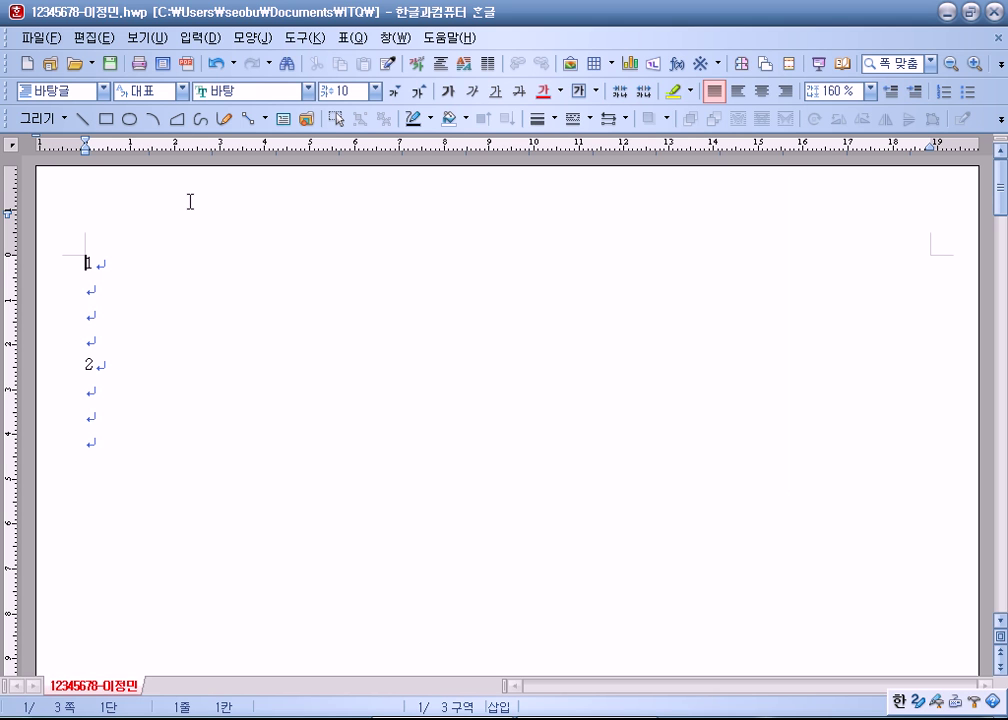
Step: Save, step down through the blank lines under items 1 and 2, then save again with Ctrl+S
{"action": "key", "text": "alt+s"}
{"action": "key", "text": "Down"}
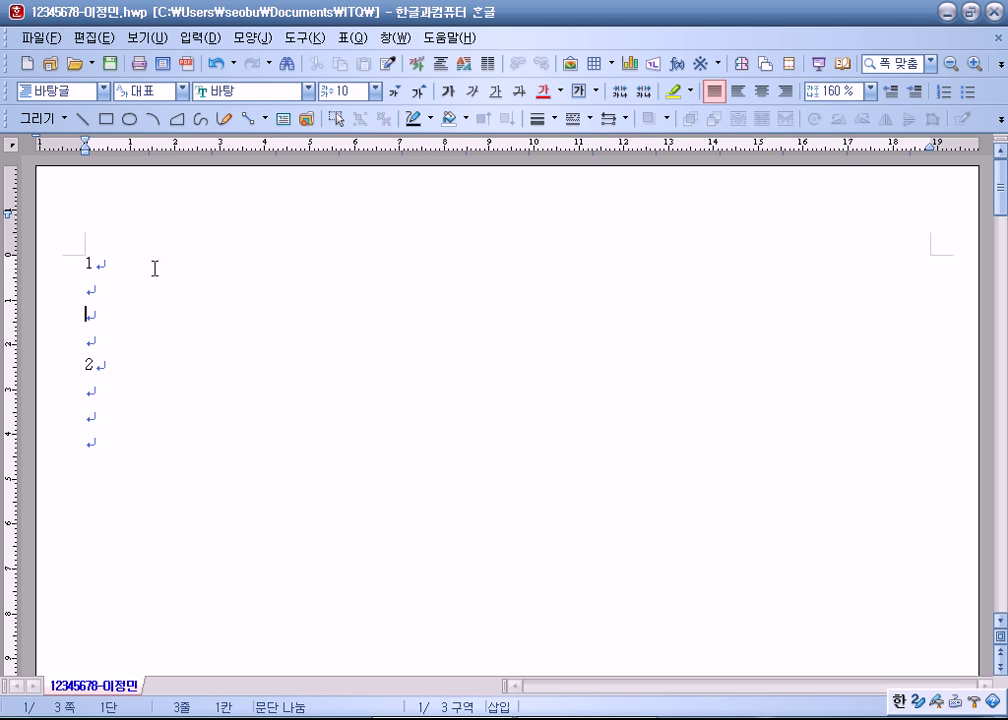
{"action": "key", "text": "Down"}
{"action": "key", "text": "Down"}
{"action": "key", "text": "Down"}
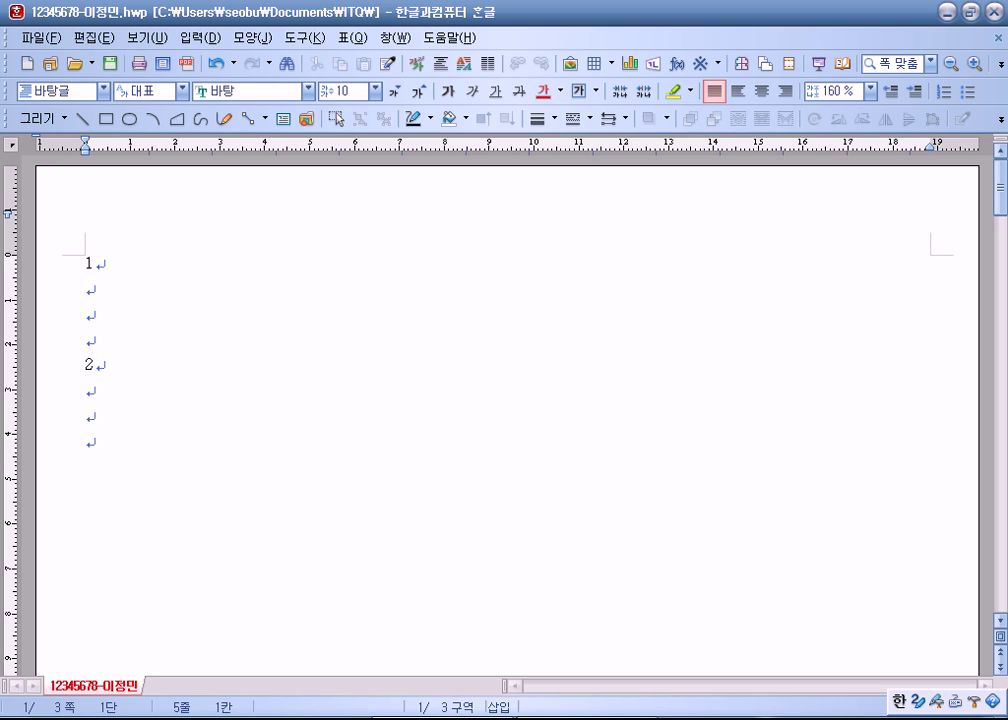
{"action": "key", "text": "Down"}
{"action": "key", "text": "Down"}
{"action": "key", "text": "Down"}
{"action": "key", "text": "Up"}
{"action": "key", "text": "ctrl+s"}
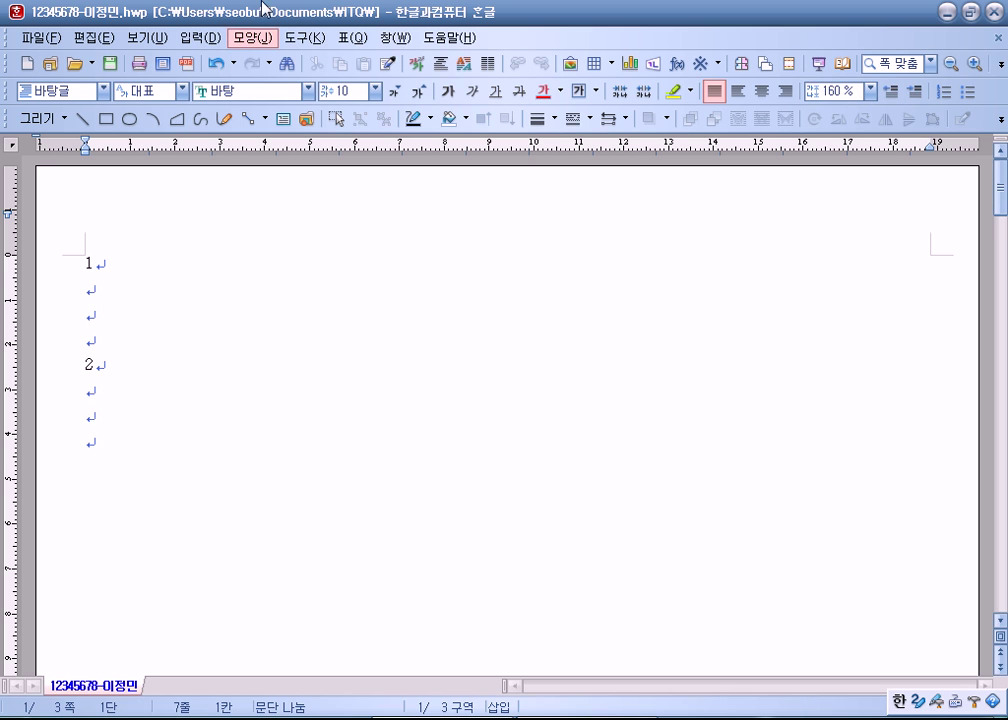
{"action": "left_click_drag", "start_coordinate": [38, 297], "coordinate": [38, 338]}
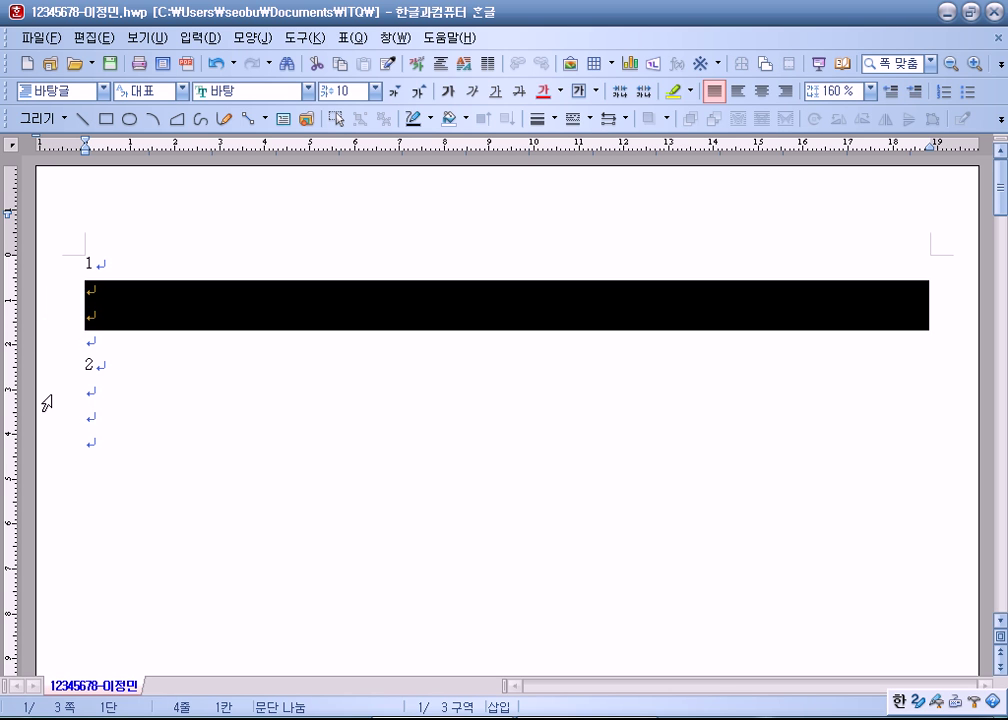
{"action": "left_click_drag", "start_coordinate": [45, 400], "coordinate": [45, 418]}
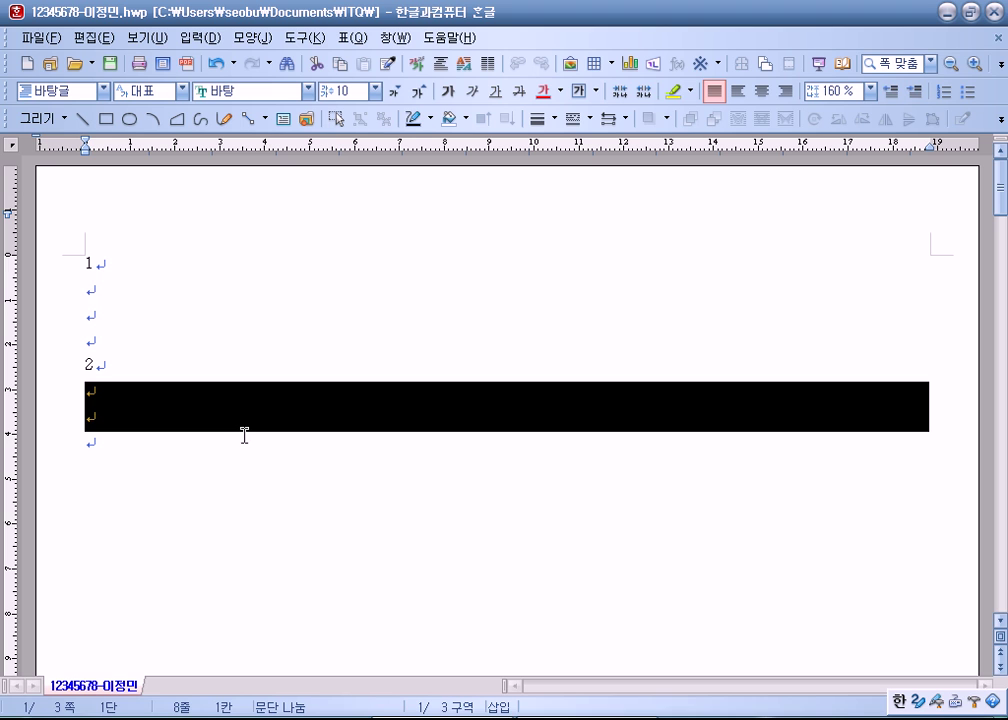
{"action": "left_click", "coordinate": [335, 400]}
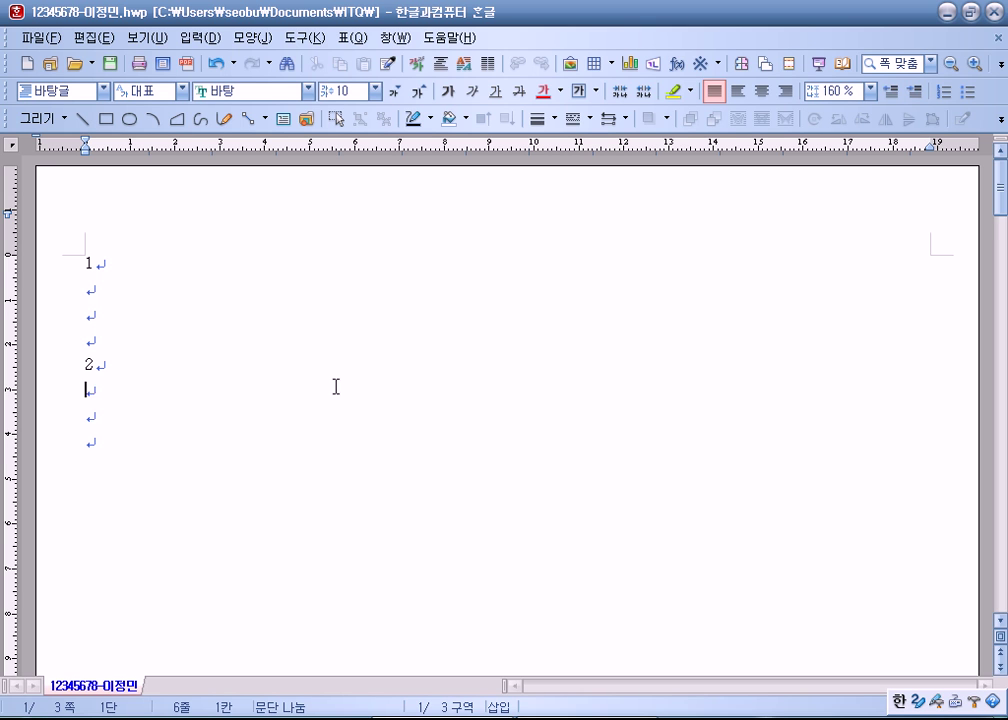
{"action": "scroll", "coordinate": [338, 388], "scroll_direction": "down", "scroll_amount": 1}
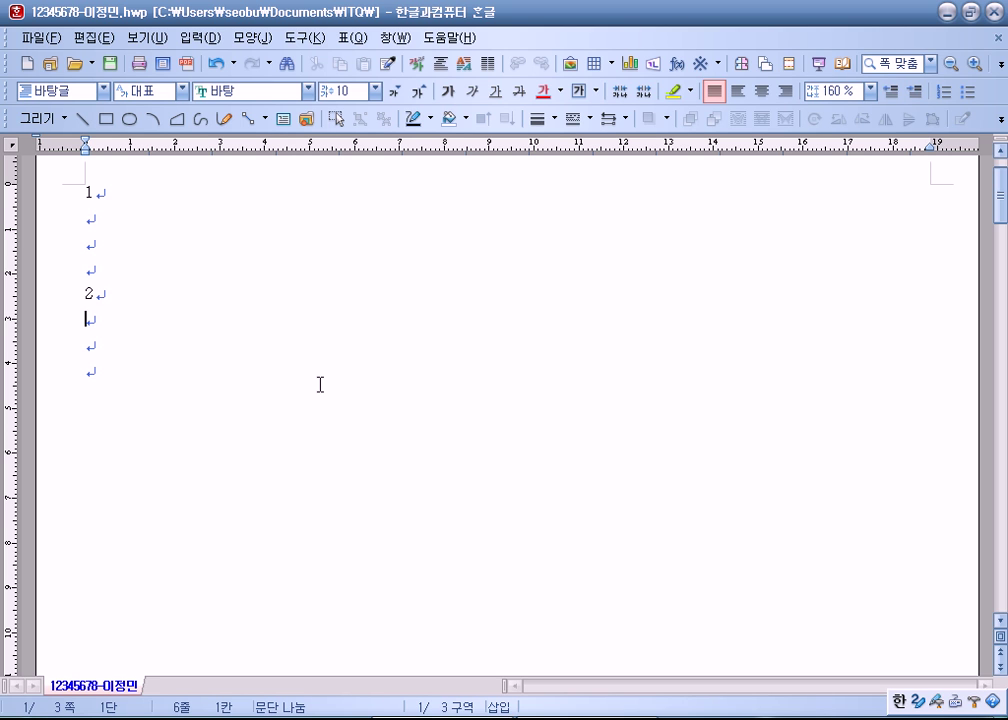
{"action": "scroll", "coordinate": [320, 382], "scroll_direction": "down", "scroll_amount": 10}
{"action": "left_click_drag", "start_coordinate": [108, 357], "coordinate": [187, 358]}
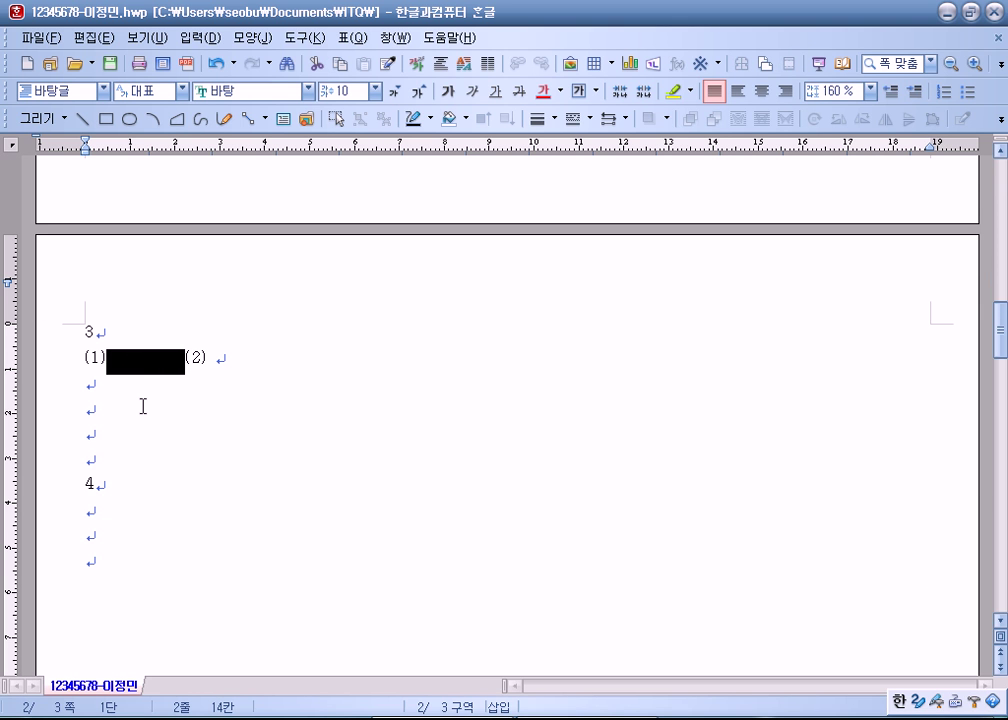
{"action": "left_click", "coordinate": [137, 380]}
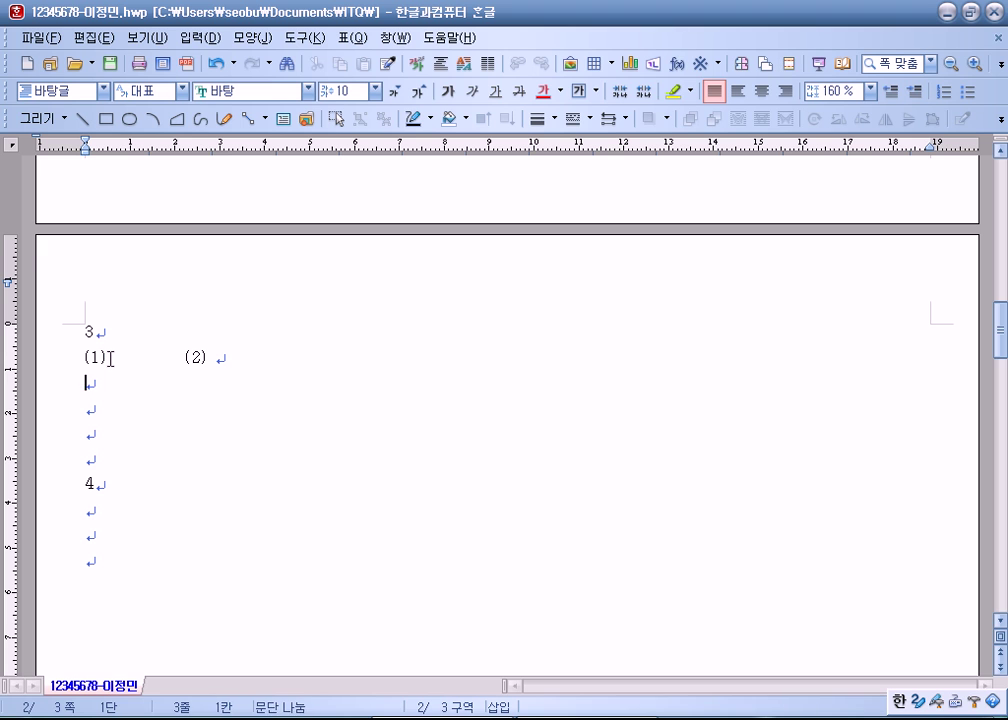
{"action": "left_click", "coordinate": [120, 357]}
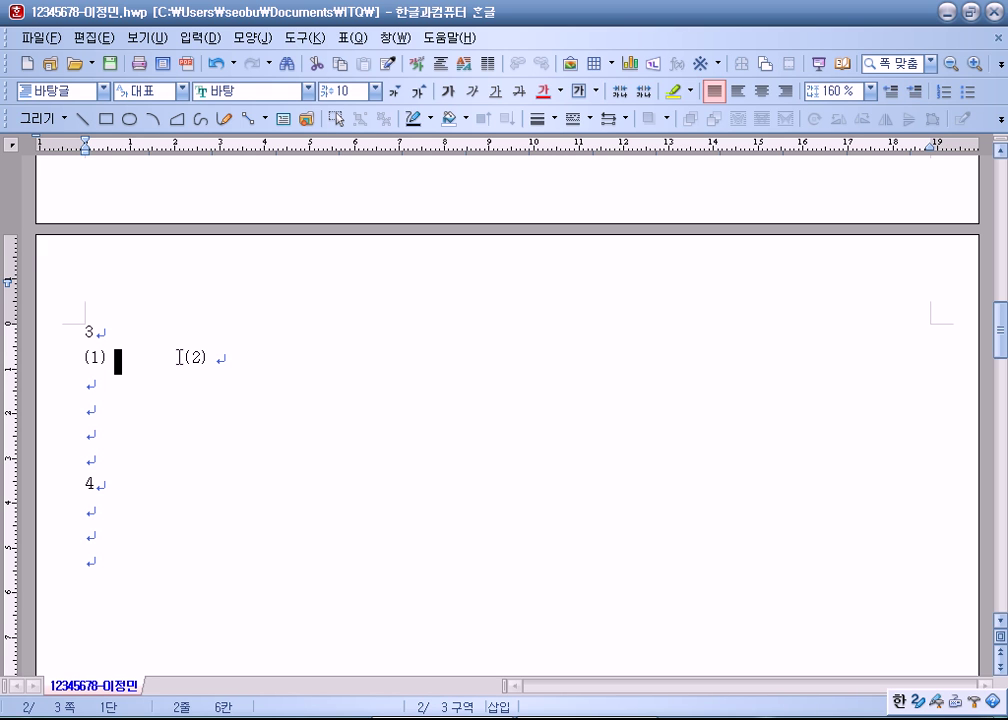
{"action": "left_click", "coordinate": [231, 358]}
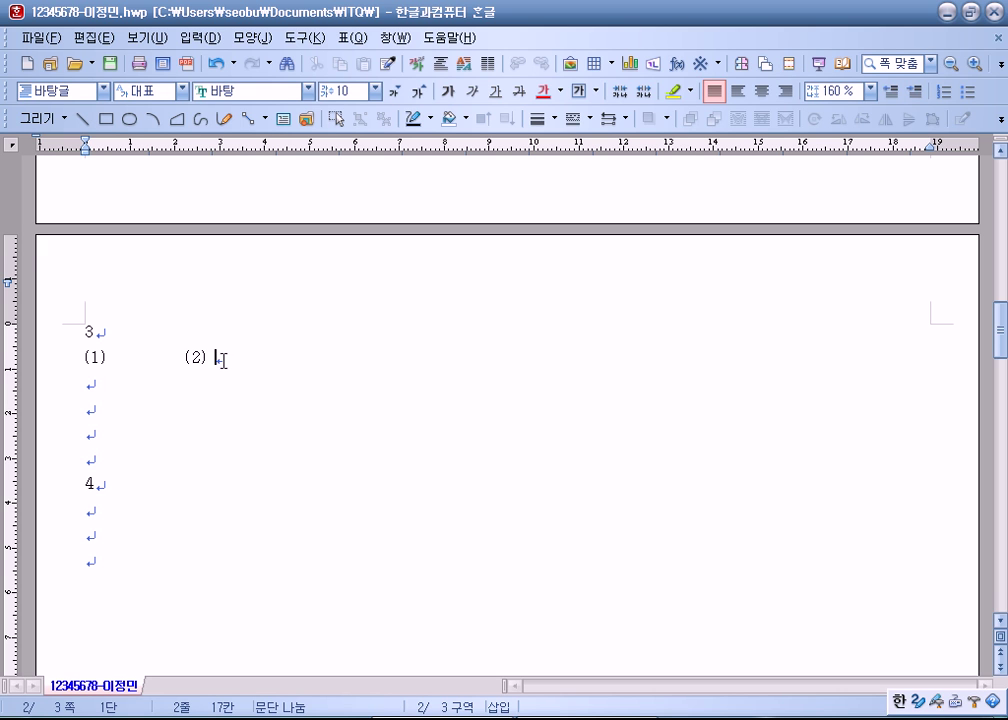
{"action": "left_click", "coordinate": [88, 559]}
{"action": "scroll", "coordinate": [200, 530], "scroll_direction": "down", "scroll_amount": 2}
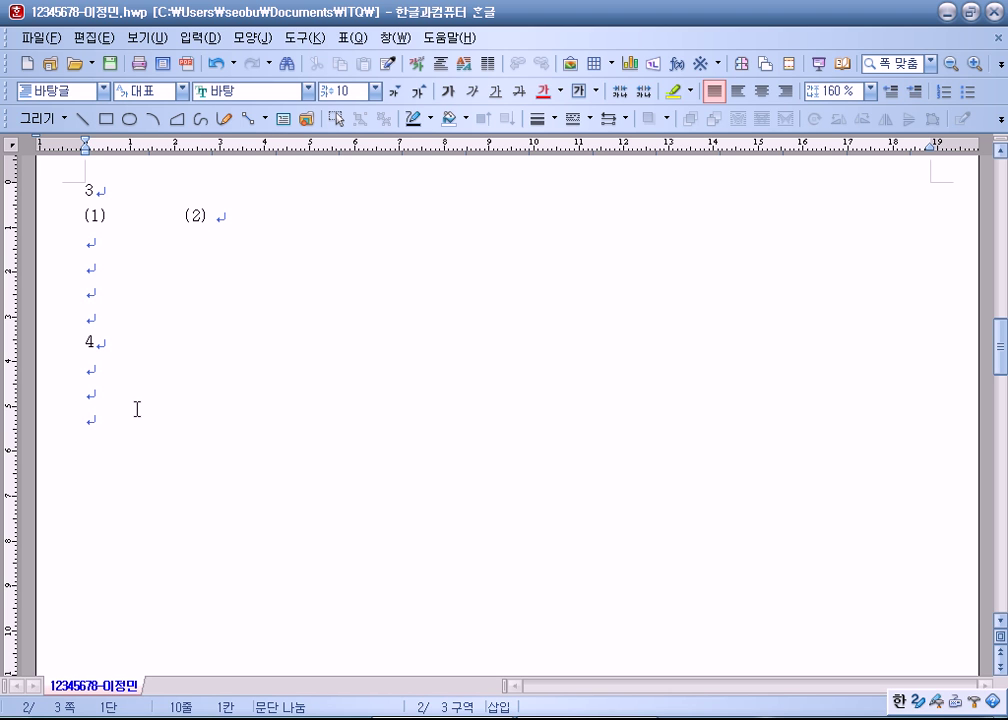
Step: Review the numbered skeleton by scrolling through page 3
{"action": "scroll", "coordinate": [252, 349], "scroll_direction": "down", "scroll_amount": 10}
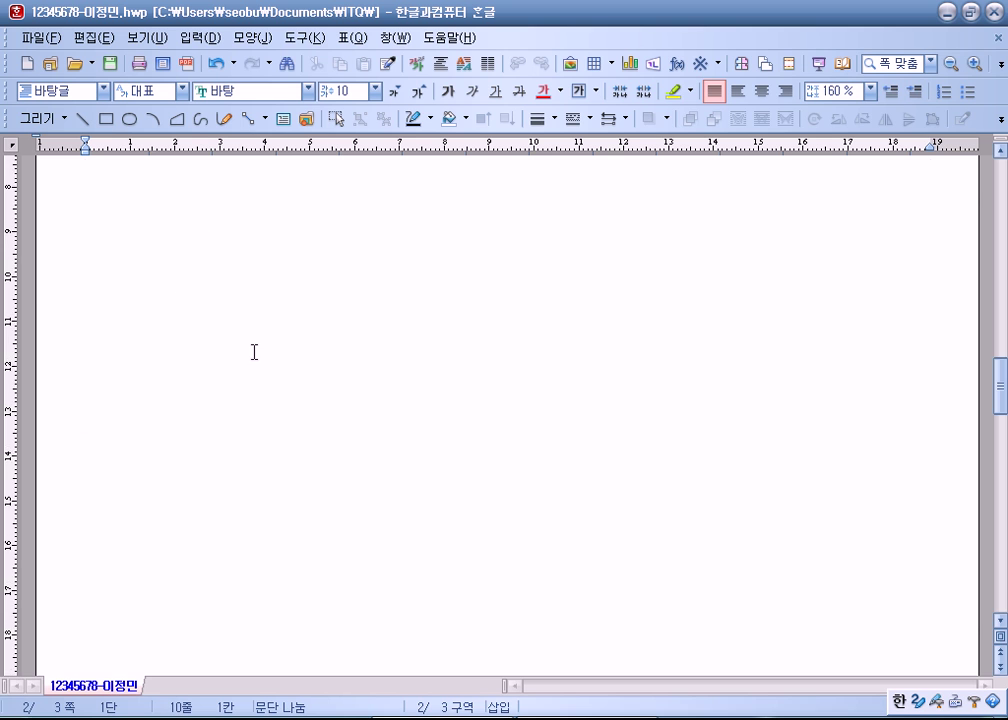
{"action": "left_click", "coordinate": [106, 340]}
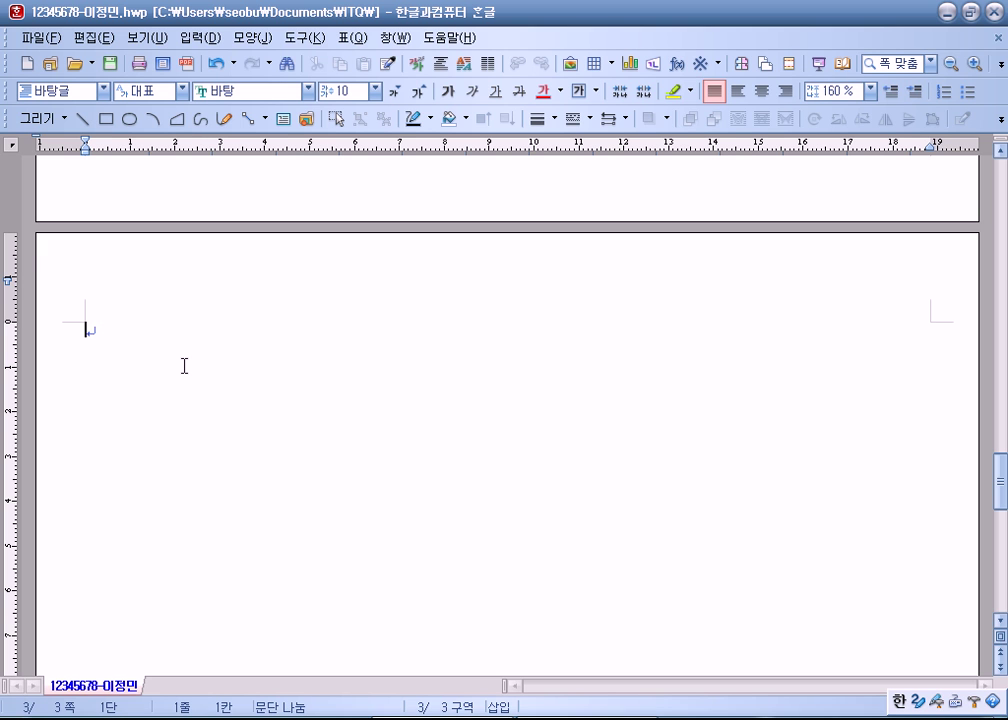
{"action": "left_click_drag", "start_coordinate": [1001, 485], "coordinate": [1001, 348]}
{"action": "scroll", "coordinate": [434, 455], "scroll_direction": "down", "scroll_amount": 10}
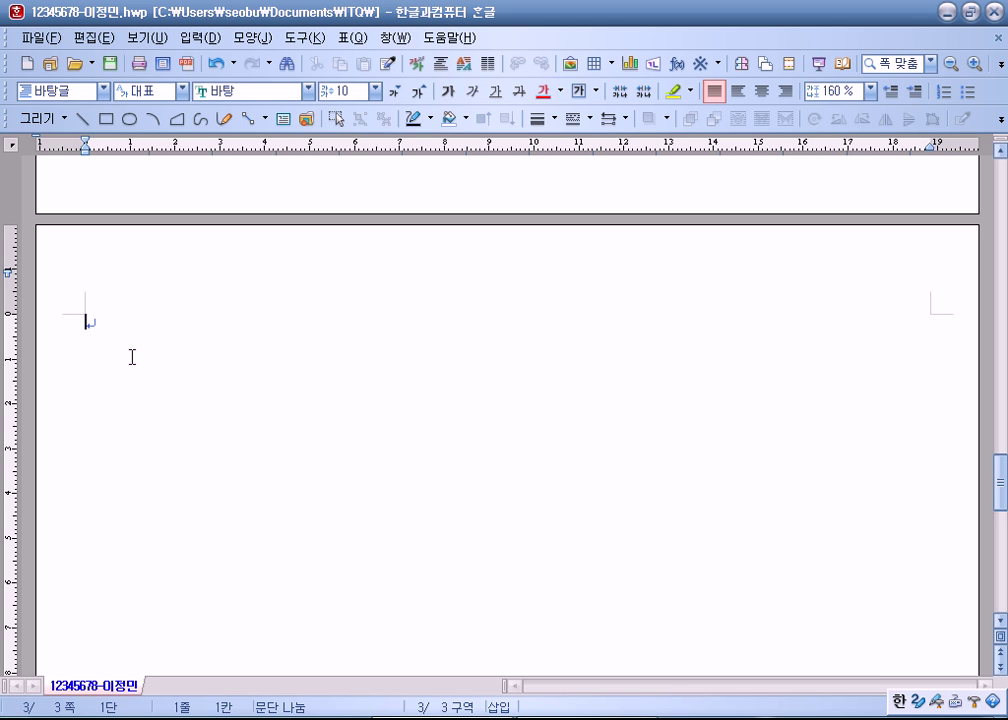
{"action": "scroll", "coordinate": [132, 357], "scroll_direction": "up", "scroll_amount": 5}
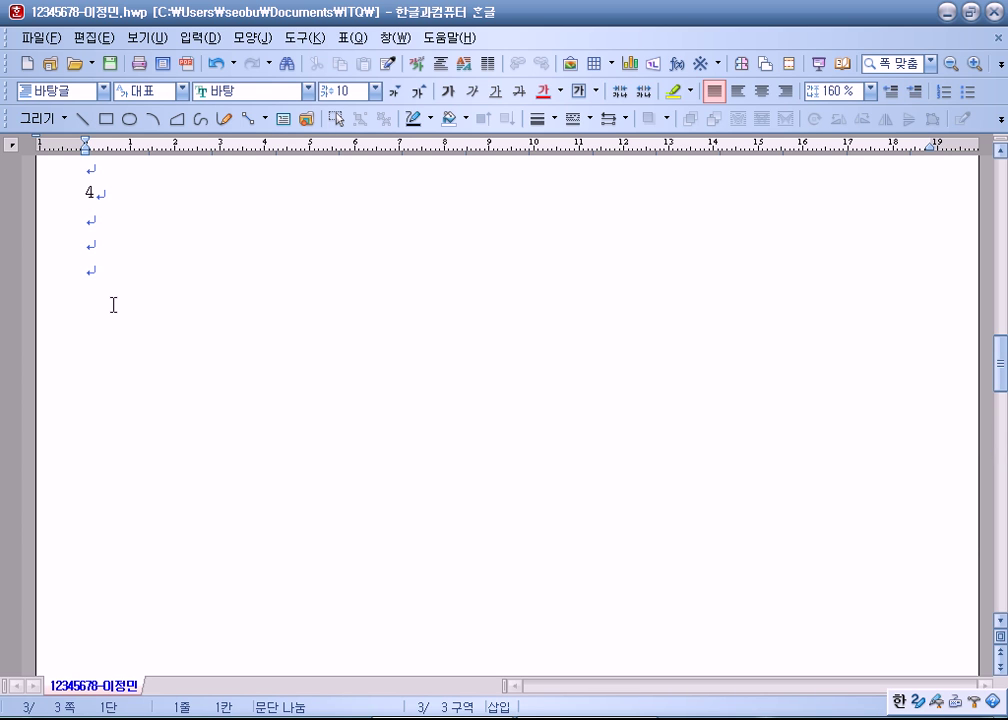
{"action": "scroll", "coordinate": [113, 305], "scroll_direction": "down", "scroll_amount": 5}
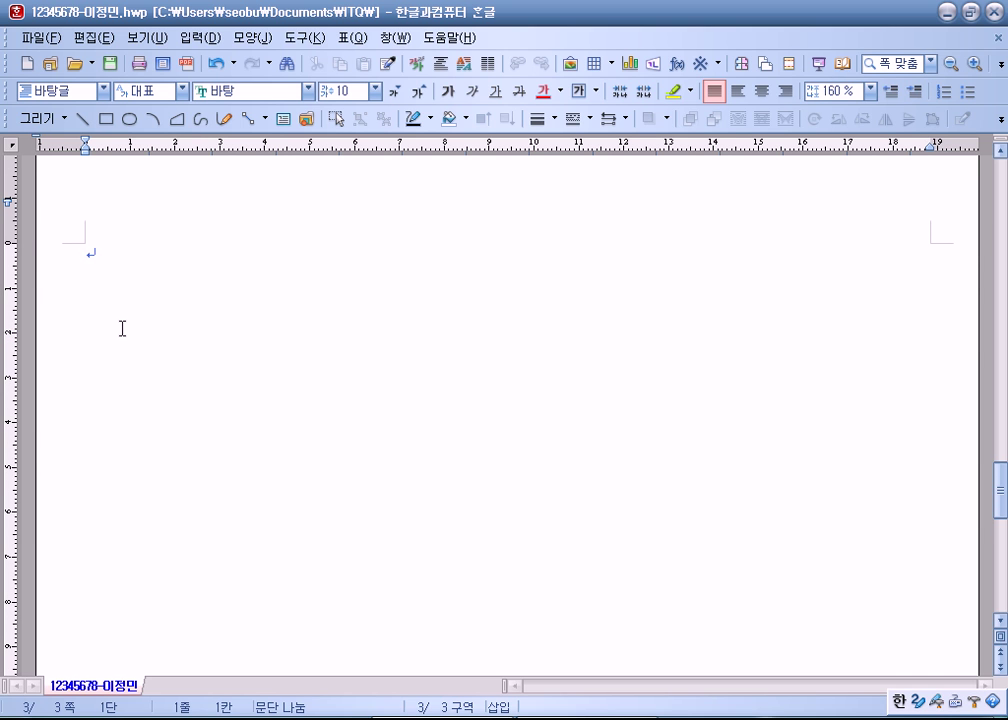
Step: Return to the document start and create a new blank document with Alt+N
{"action": "key", "text": "ctrl+Page_Up"}
{"action": "key", "text": "Down"}
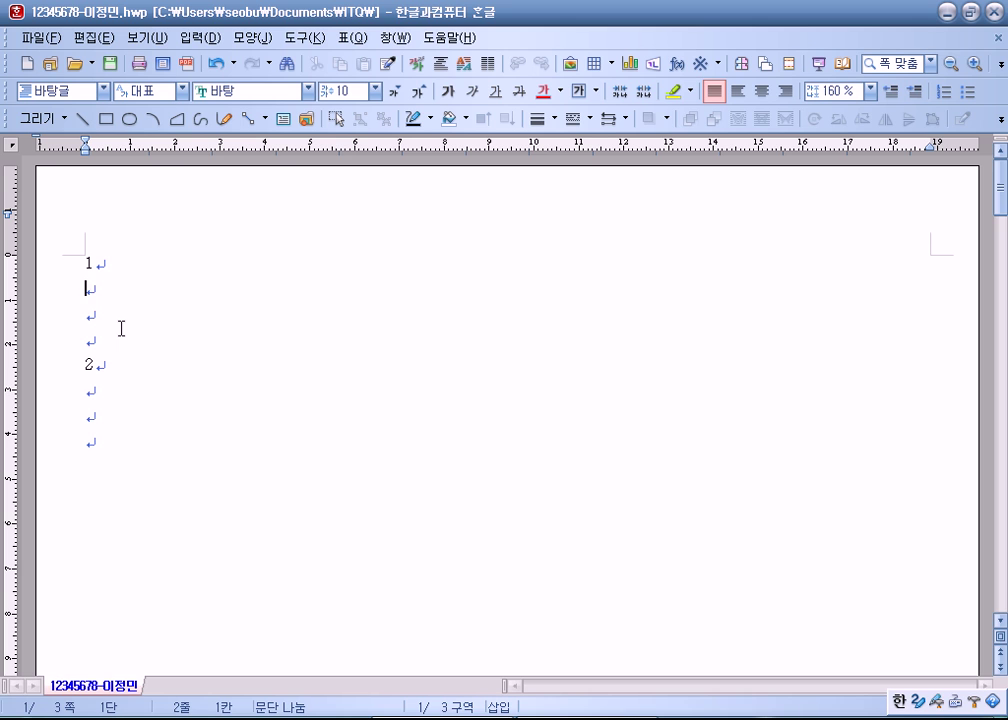
{"action": "key", "text": "alt+n"}
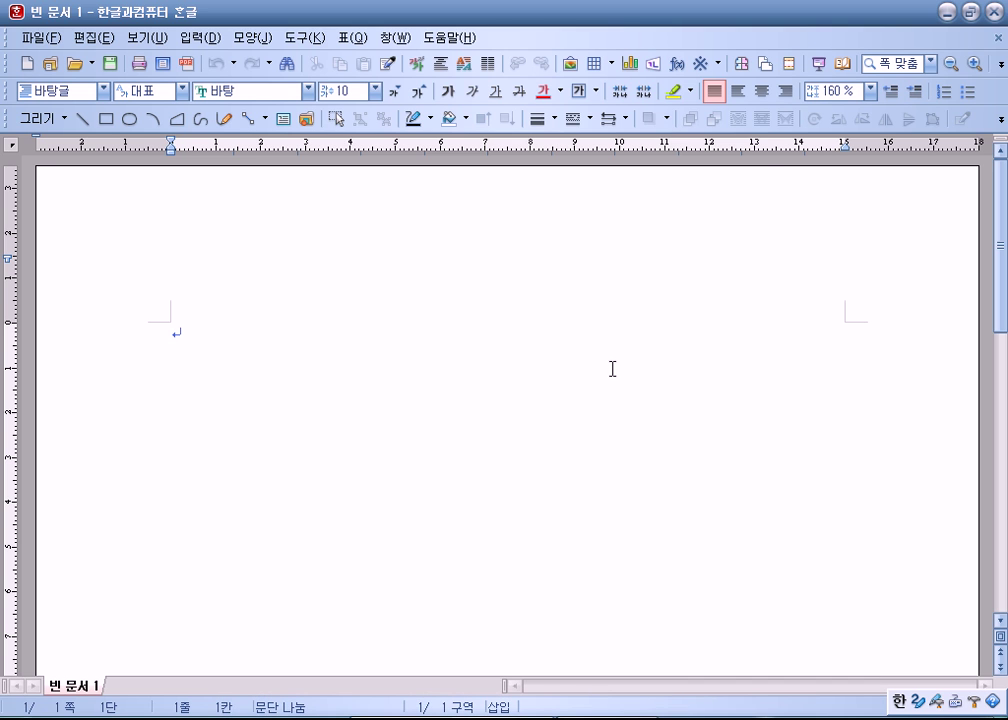
Step: Open 편집 용지, start entering 10 for the top margin, then cancel the attempt
{"action": "key", "text": "F7"}
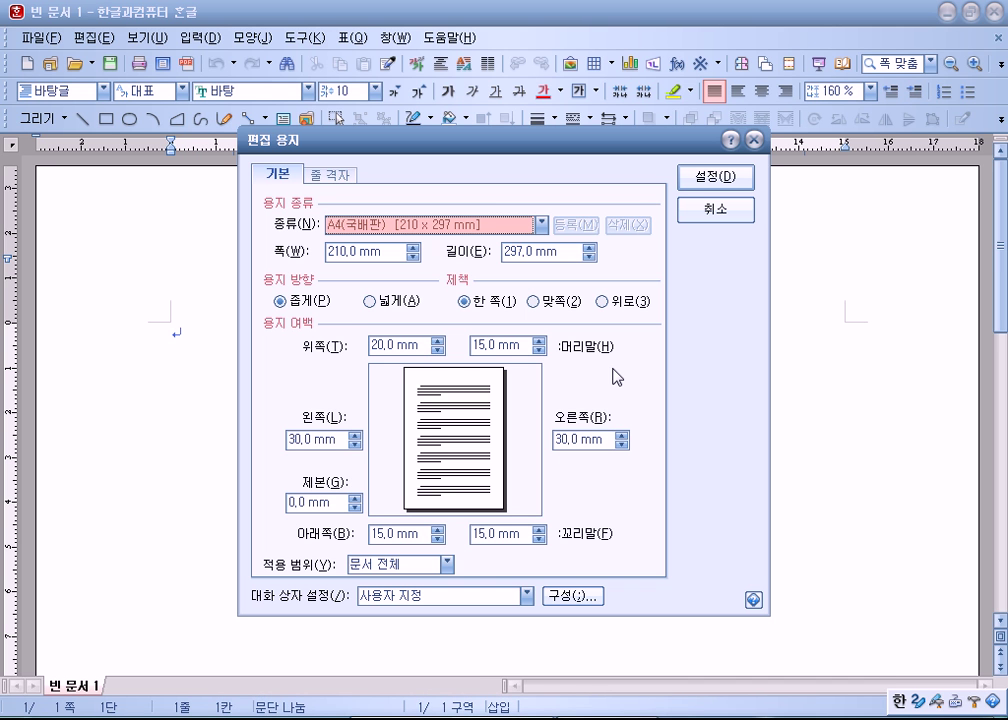
{"action": "left_click", "coordinate": [421, 345]}
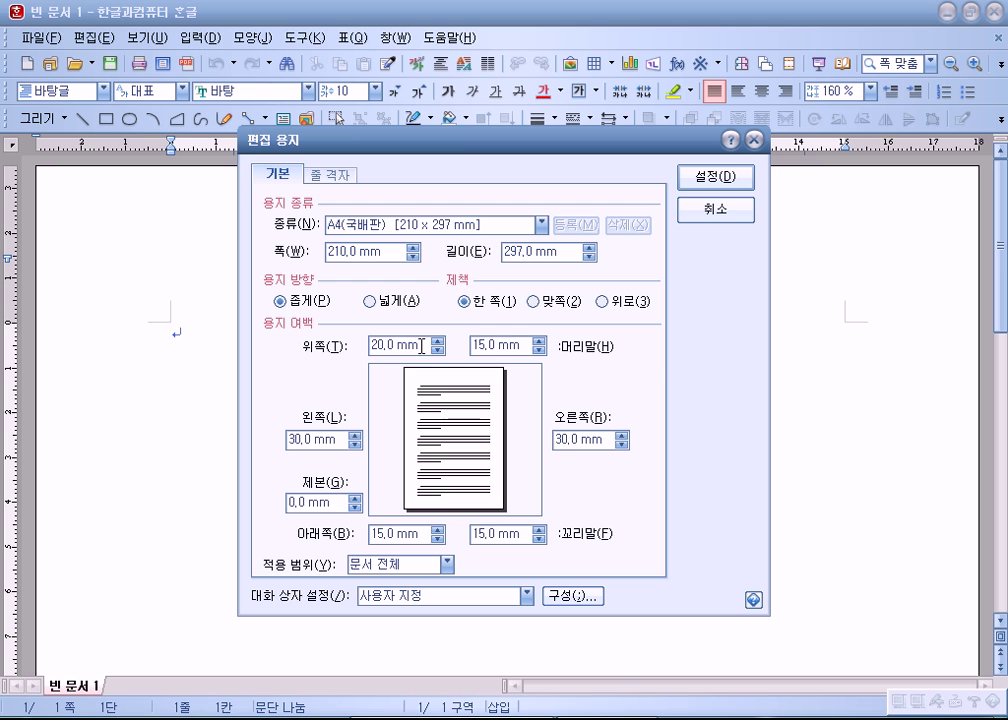
{"action": "left_click_drag", "start_coordinate": [466, 136], "coordinate": [519, 9]}
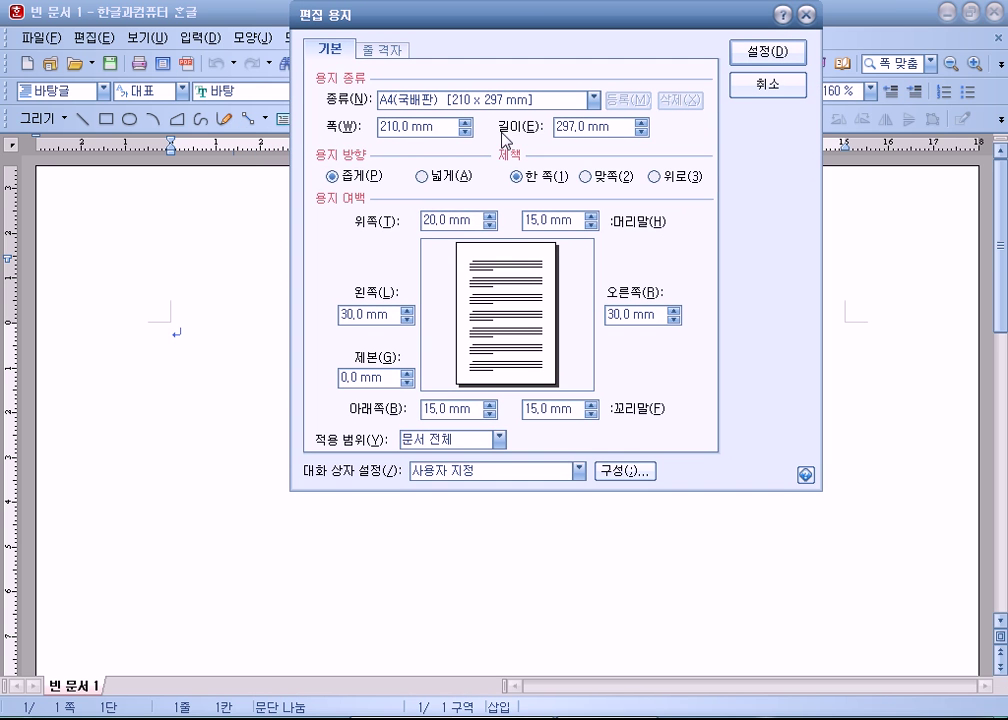
{"action": "left_click", "coordinate": [389, 224]}
{"action": "type", "text": "10"}
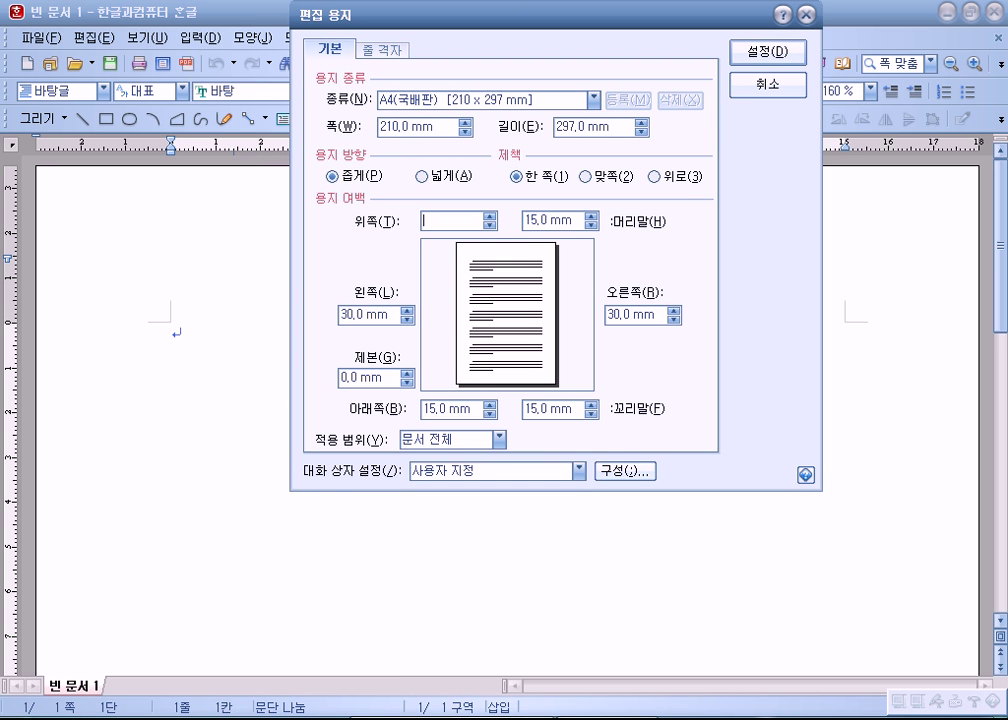
{"action": "key", "text": "Escape"}
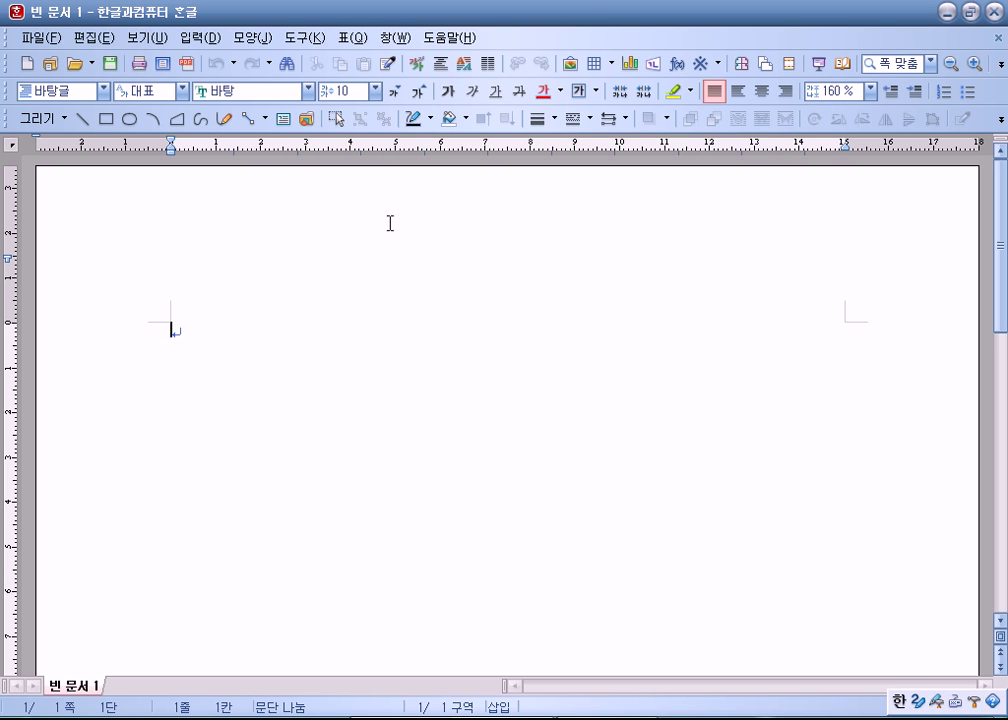
Step: Set margins to top/bottom 10, left/right 11, header/footer 10 mm and apply them
{"action": "key", "text": "F7"}
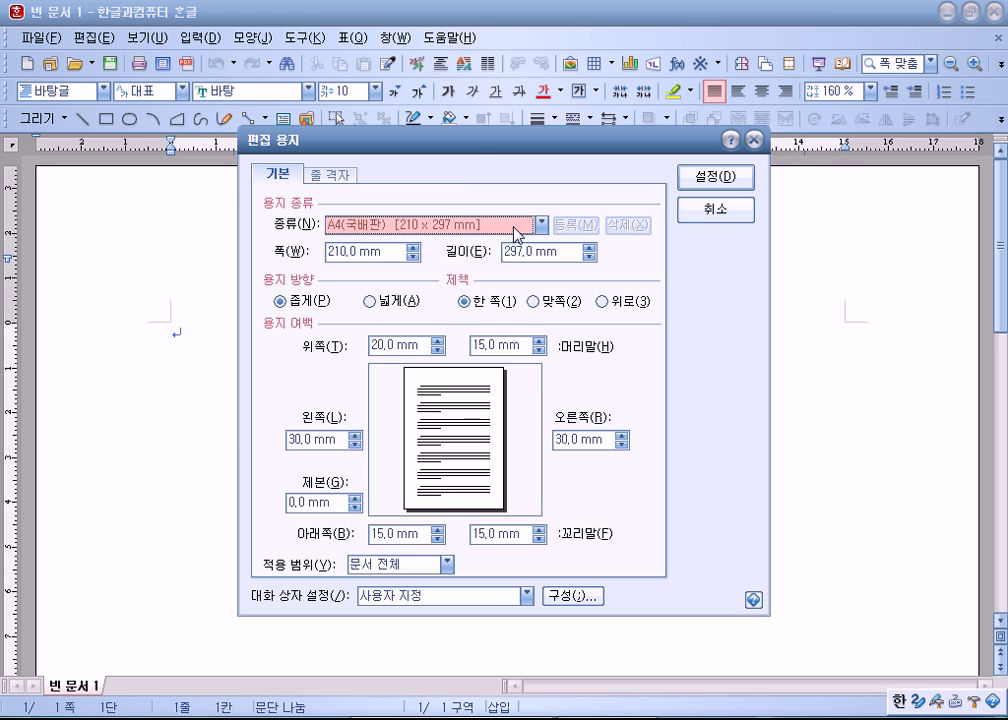
{"action": "left_click_drag", "start_coordinate": [472, 145], "coordinate": [551, 27]}
{"action": "left_click_drag", "start_coordinate": [494, 224], "coordinate": [402, 227]}
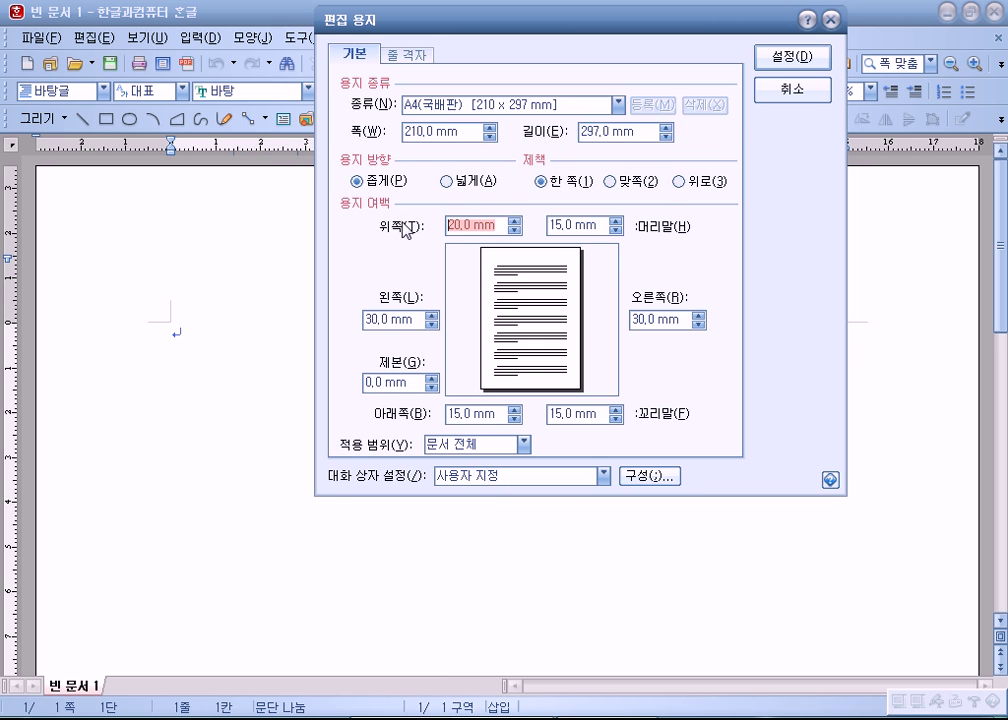
{"action": "type", "text": "10"}
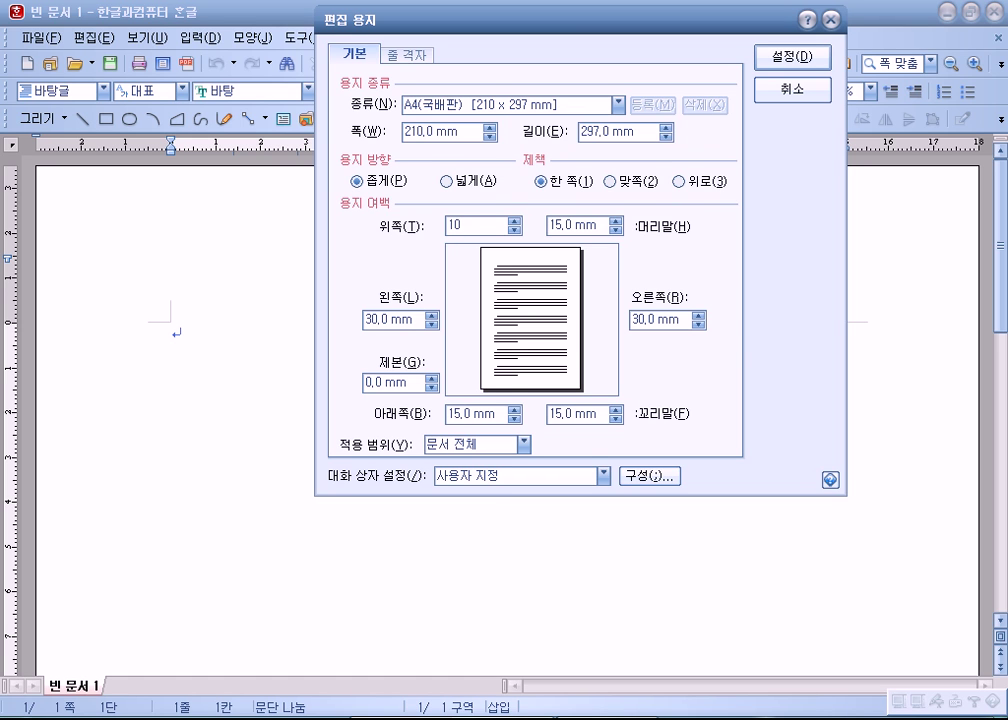
{"action": "key", "text": "Tab"}
{"action": "type", "text": "10"}
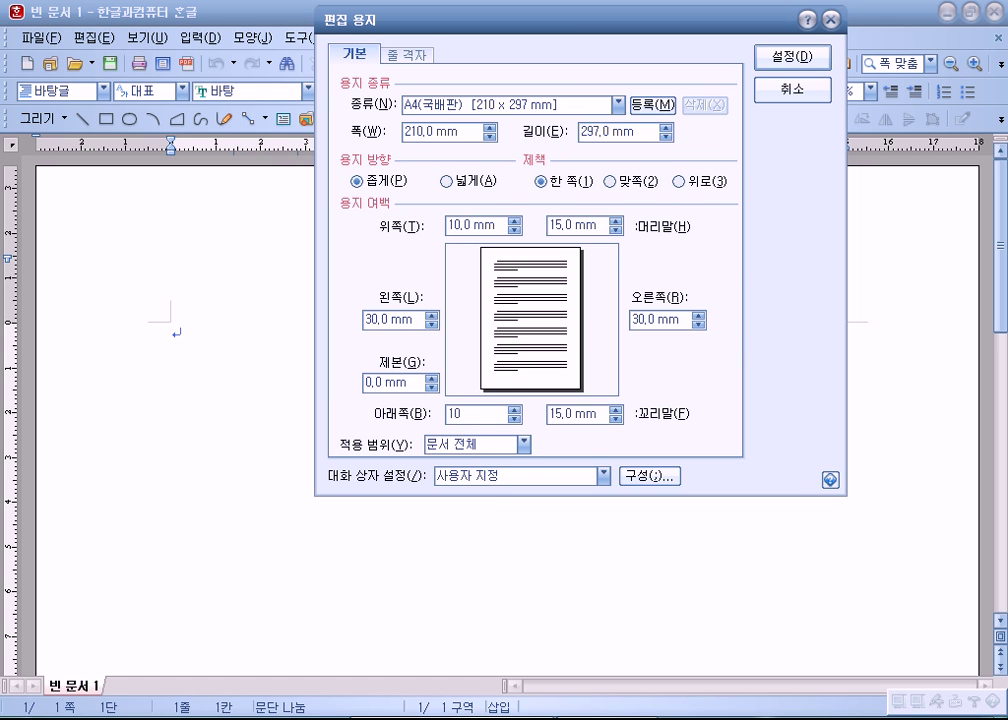
{"action": "key", "text": "Tab"}
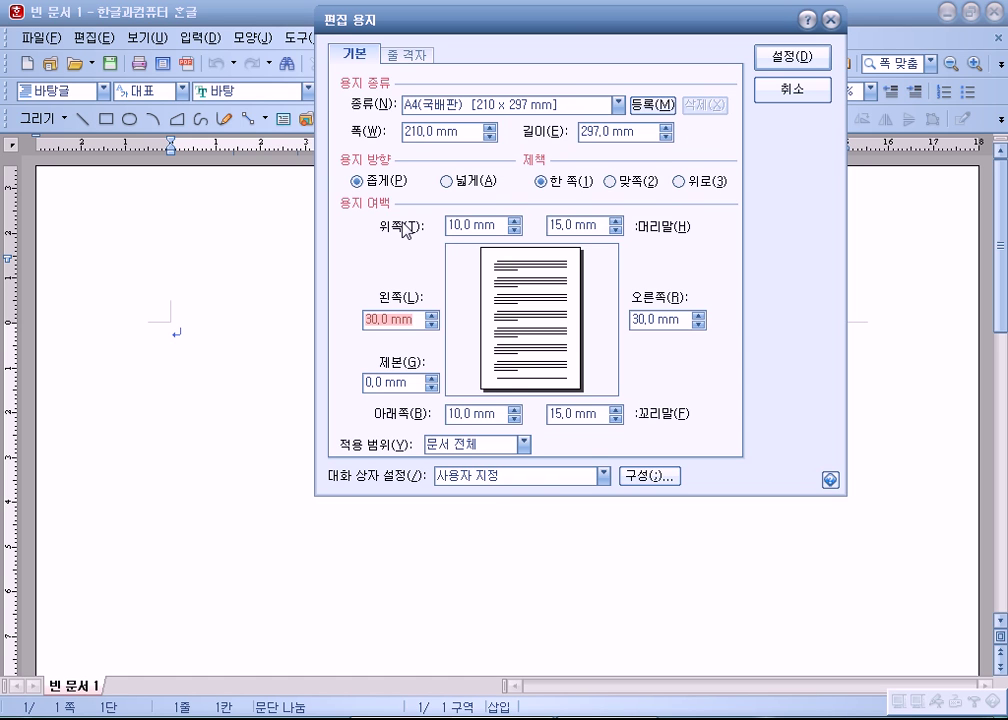
{"action": "type", "text": "11"}
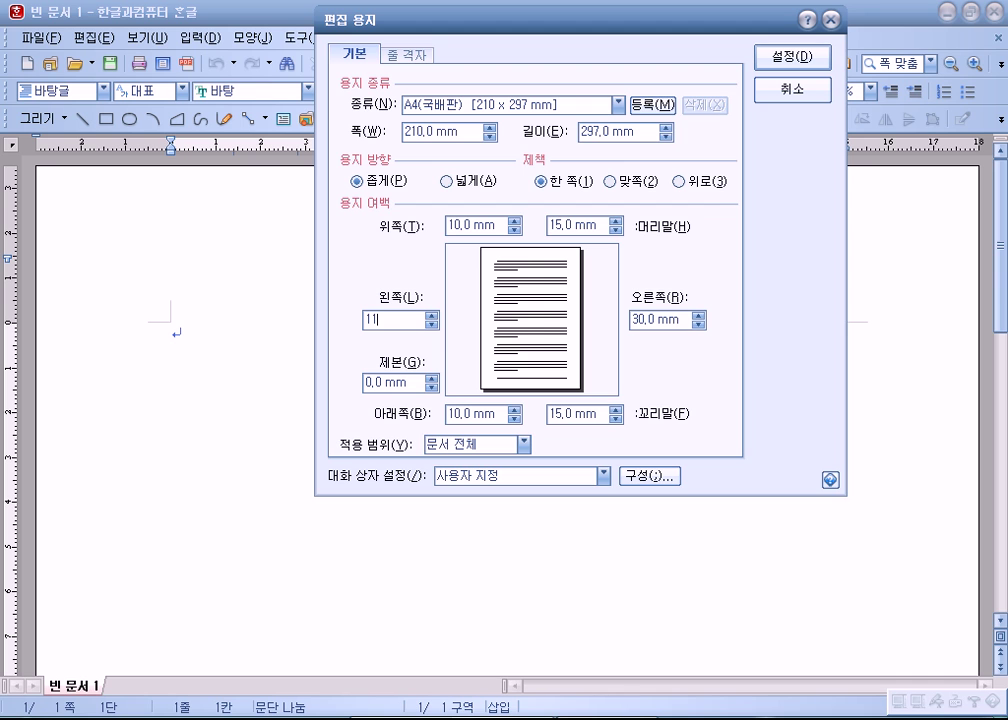
{"action": "key", "text": "Tab"}
{"action": "type", "text": "11"}
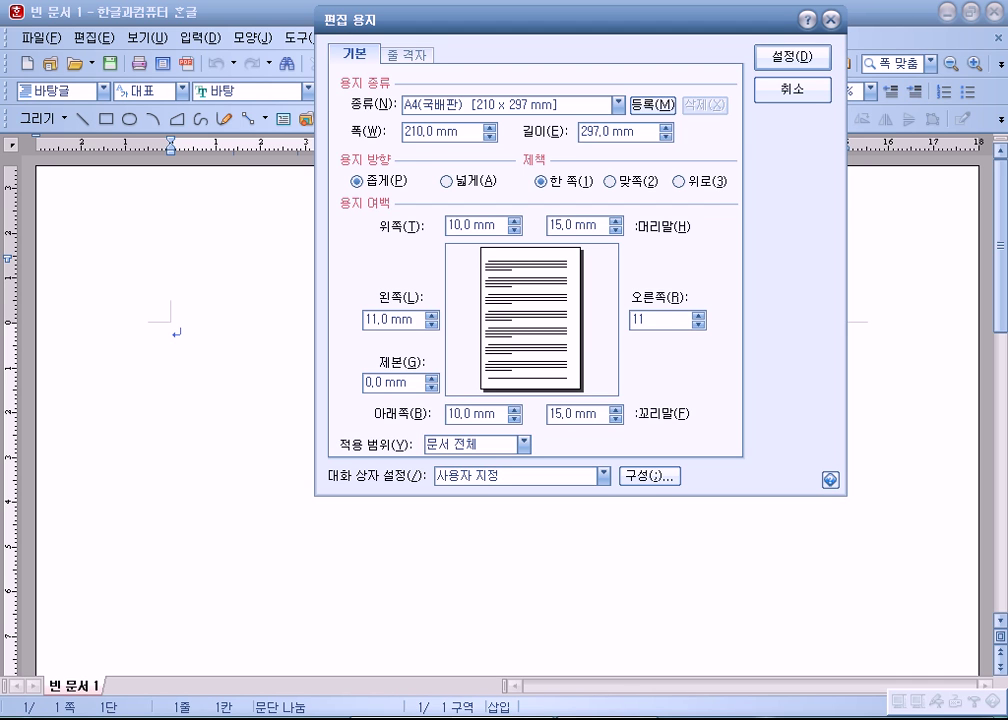
{"action": "key", "text": "Tab"}
{"action": "type", "text": "10"}
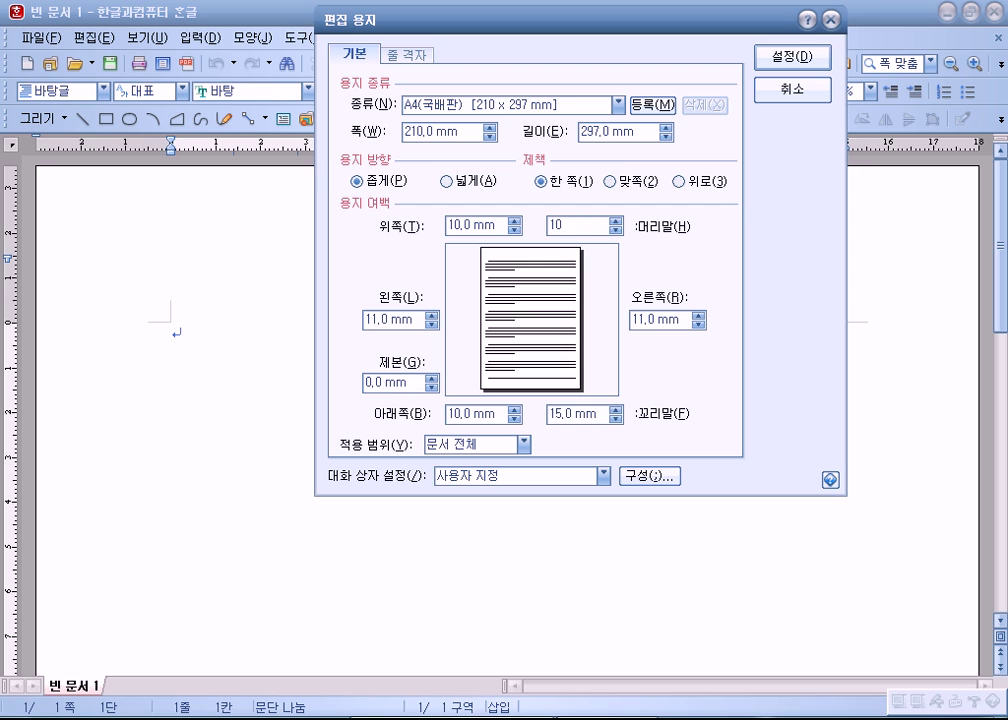
{"action": "key", "text": "Tab"}
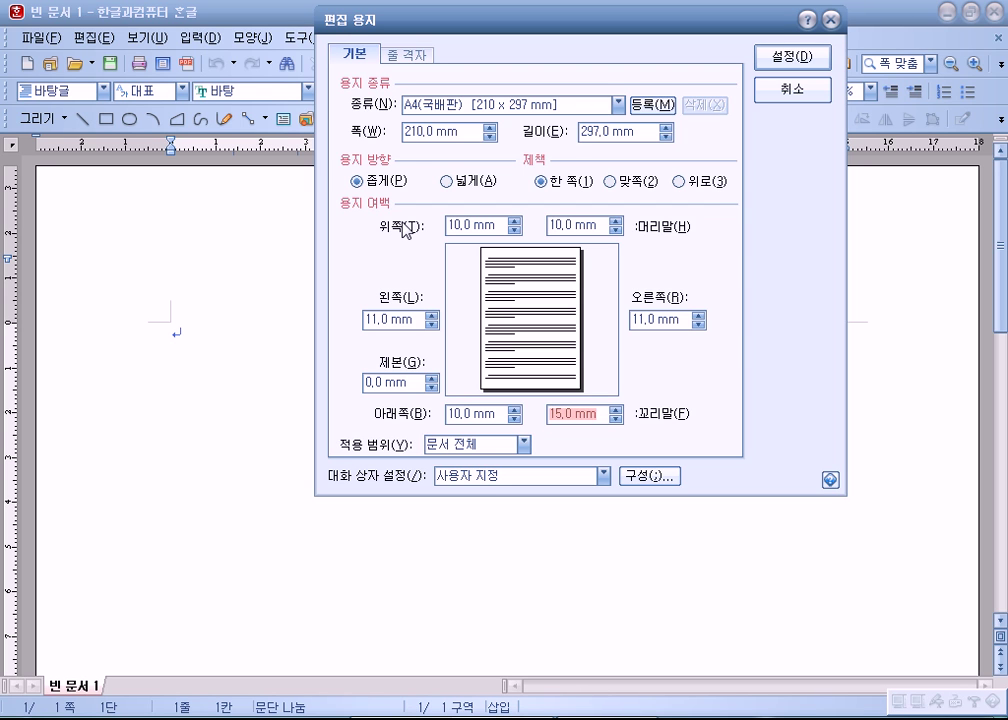
{"action": "type", "text": "10"}
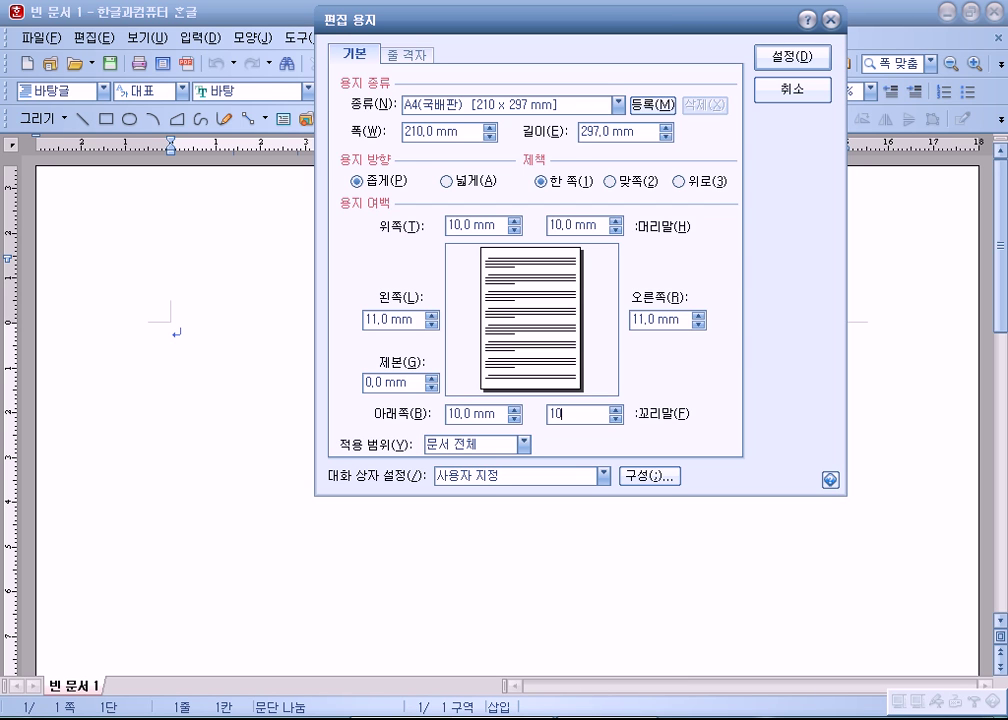
{"action": "key", "text": "Return"}
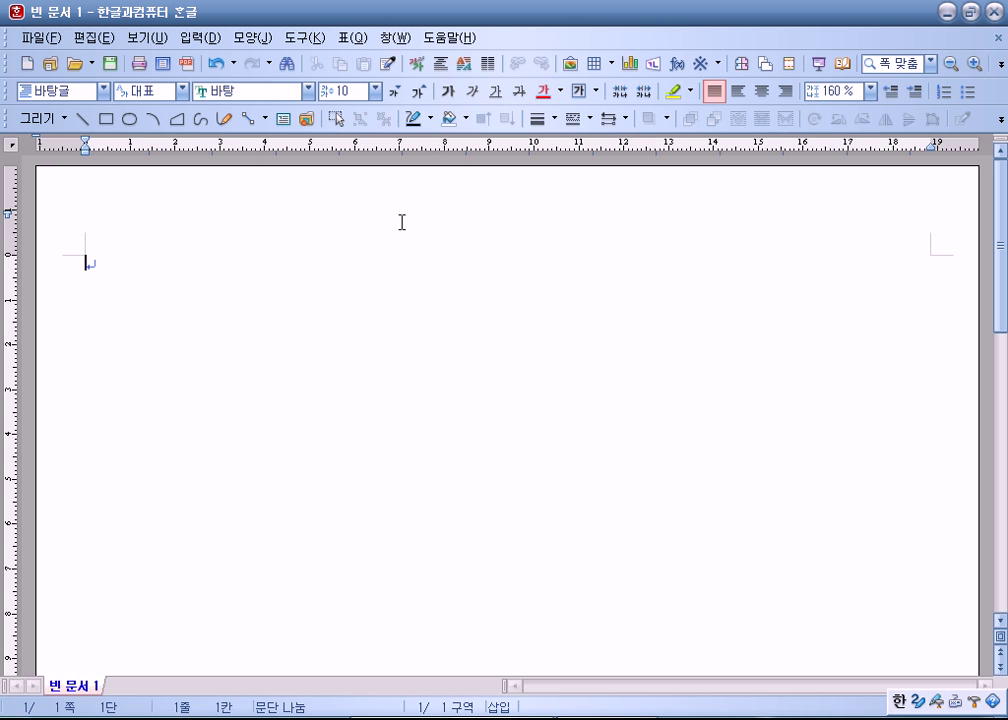
Step: Reopen 편집 용지 to verify the 10 mm and 11 mm margins, then confirm it
{"action": "key", "text": "F7"}
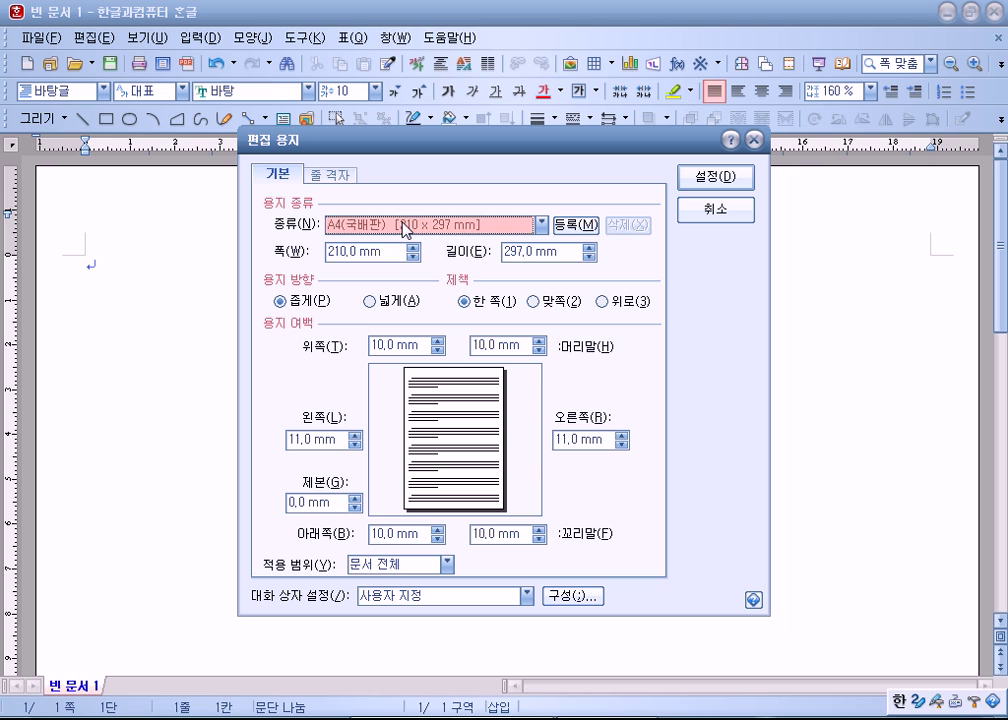
{"action": "key", "text": "Tab"}
{"action": "key", "text": "Tab"}
{"action": "key", "text": "Tab"}
{"action": "key", "text": "Tab"}
{"action": "key", "text": "Tab"}
{"action": "key", "text": "Tab"}
{"action": "key", "text": "Tab"}
{"action": "key", "text": "Tab"}
{"action": "key", "text": "Tab"}
{"action": "key", "text": "Tab"}
{"action": "key", "text": "Tab"}
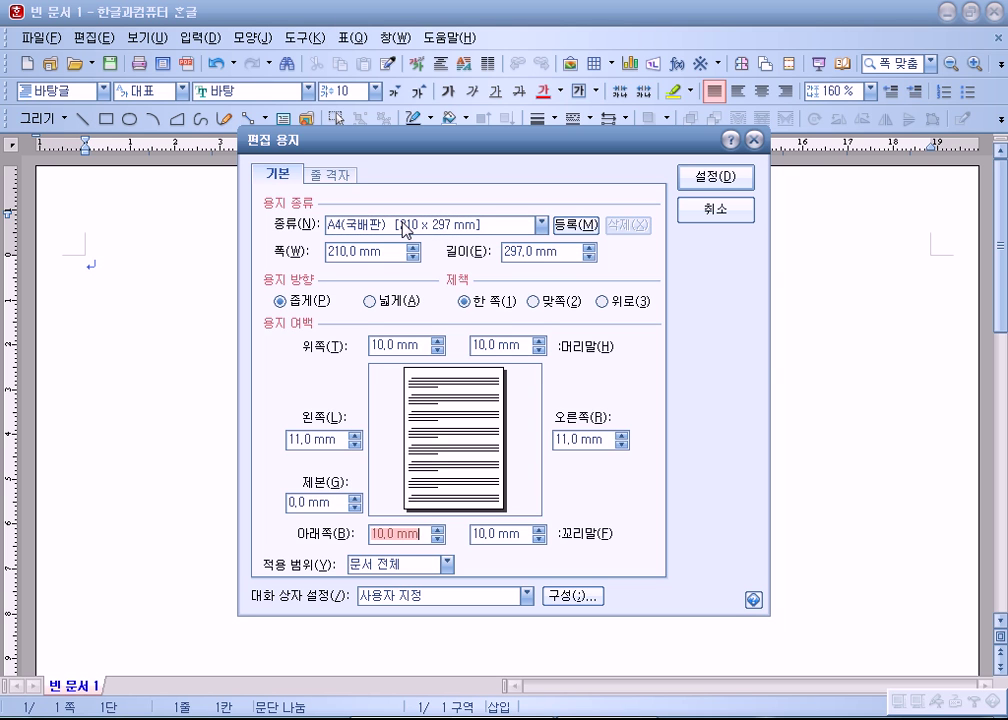
{"action": "key", "text": "Tab"}
{"action": "key", "text": "Tab"}
{"action": "key", "text": "Tab"}
{"action": "key", "text": "Tab"}
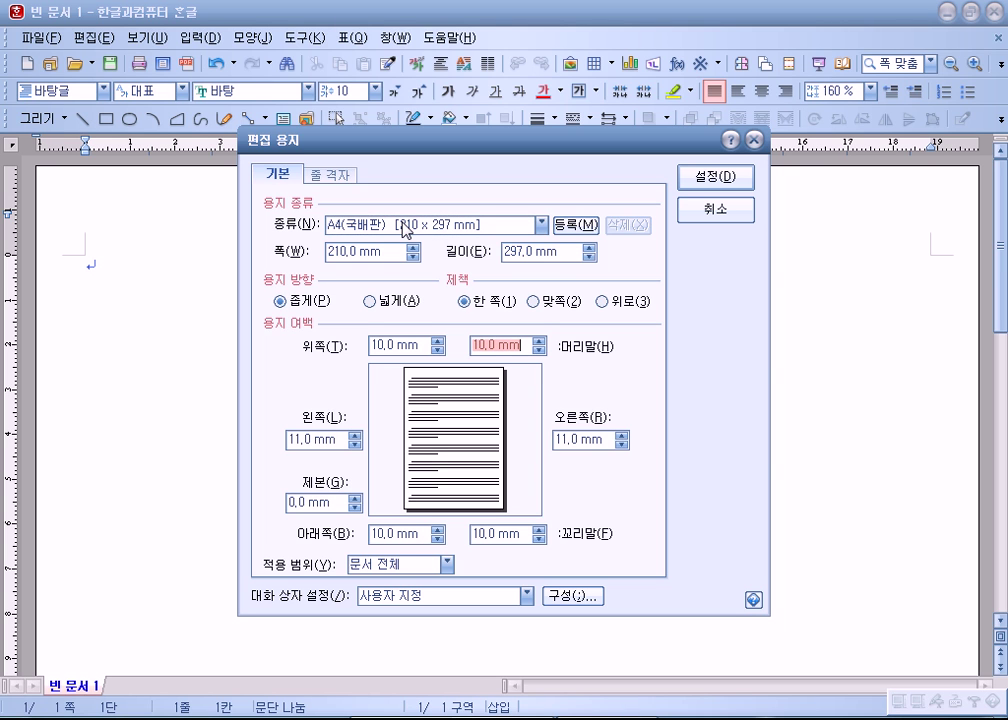
{"action": "key", "text": "Return"}
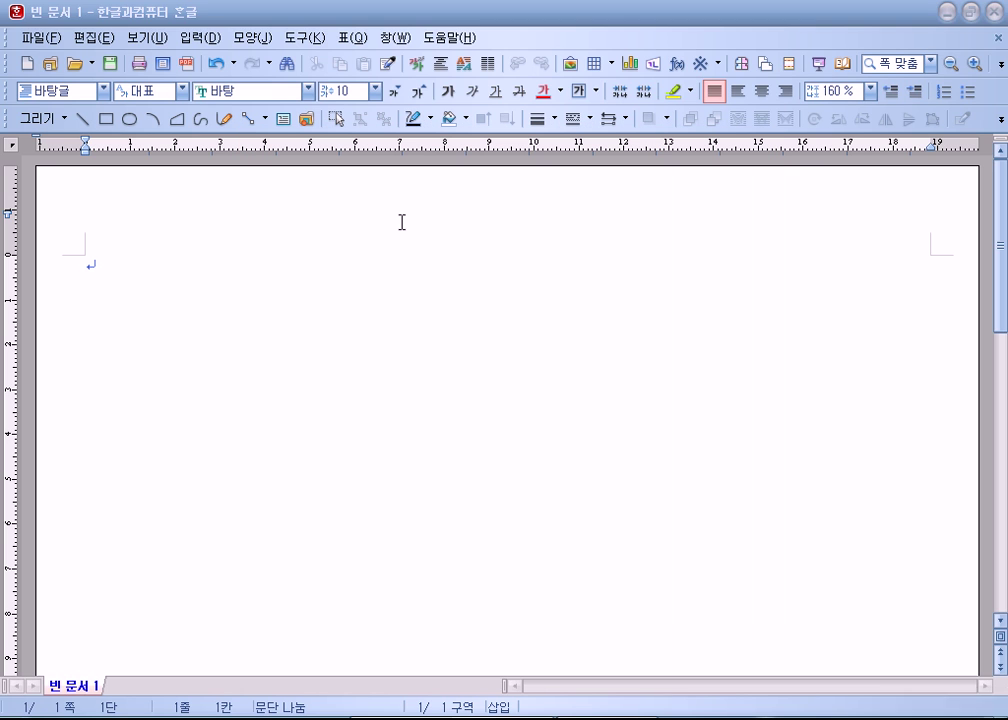
Step: Type items 1 and 2 with blank lines between, then start a new section page
{"action": "type", "text": "1"}
{"action": "key", "text": "Return"}
{"action": "key", "text": "Return"}
{"action": "key", "text": "Return"}
{"action": "key", "text": "Return"}
{"action": "key", "text": "Return"}
{"action": "key", "text": "BackSpace"}
{"action": "key", "text": "BackSpace"}
{"action": "key", "text": "BackSpace"}
{"action": "key", "text": "Return"}
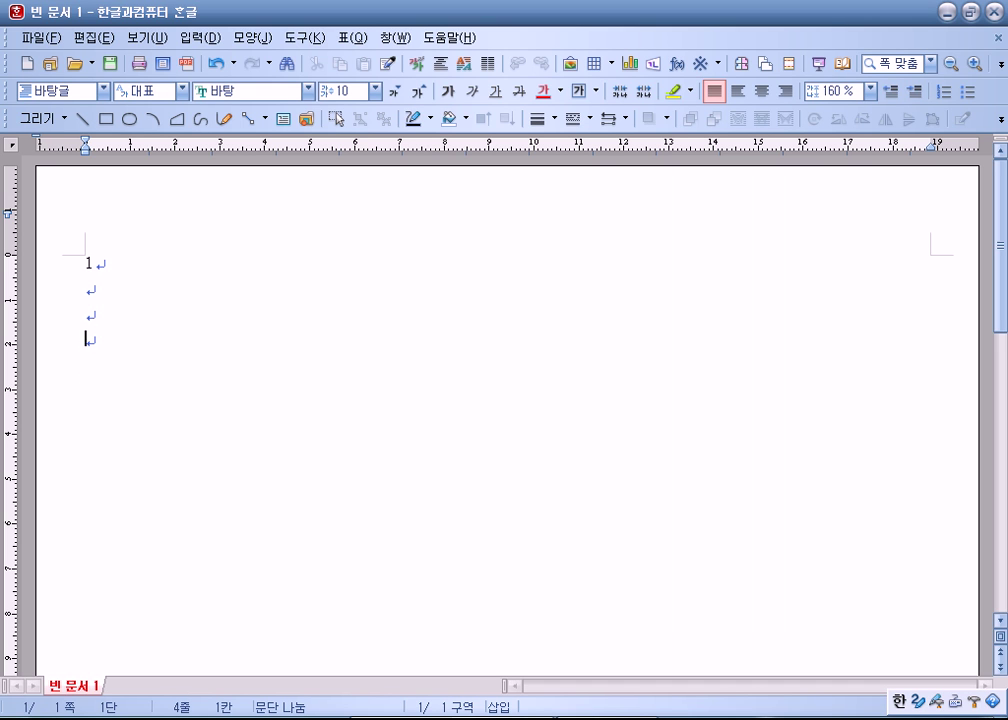
{"action": "key", "text": "Return"}
{"action": "type", "text": "2"}
{"action": "key", "text": "Return"}
{"action": "key", "text": "Return"}
{"action": "key", "text": "Return"}
{"action": "key", "text": "Return"}
{"action": "key", "text": "alt+shift+Return"}
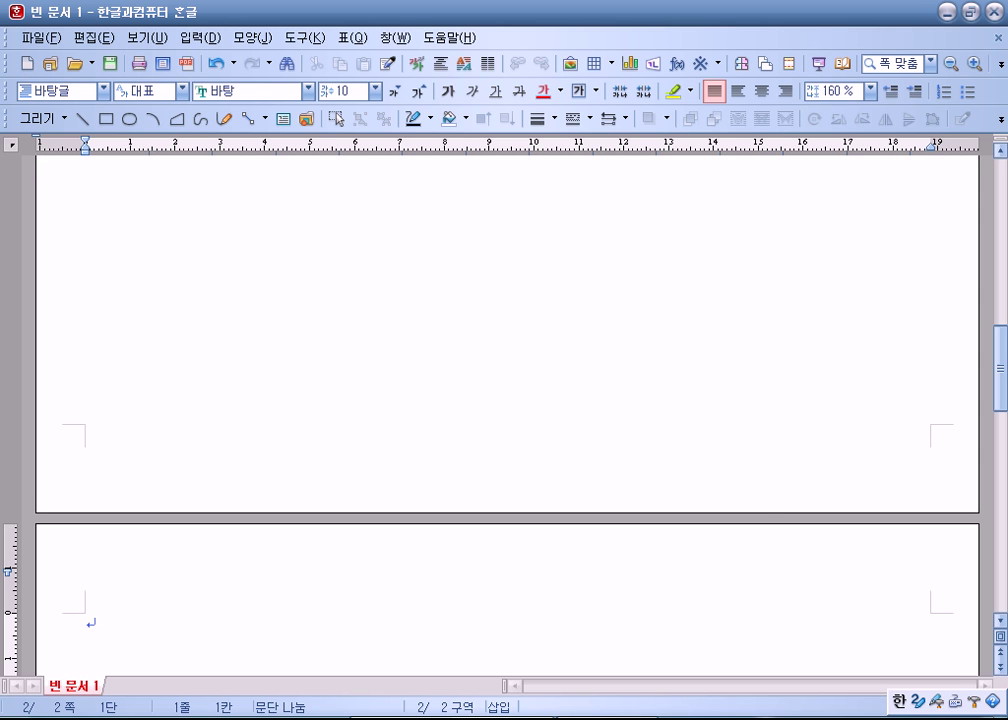
Step: Write item 3 on page two with a '(1) (2)' line beneath it
{"action": "key", "text": "F7"}
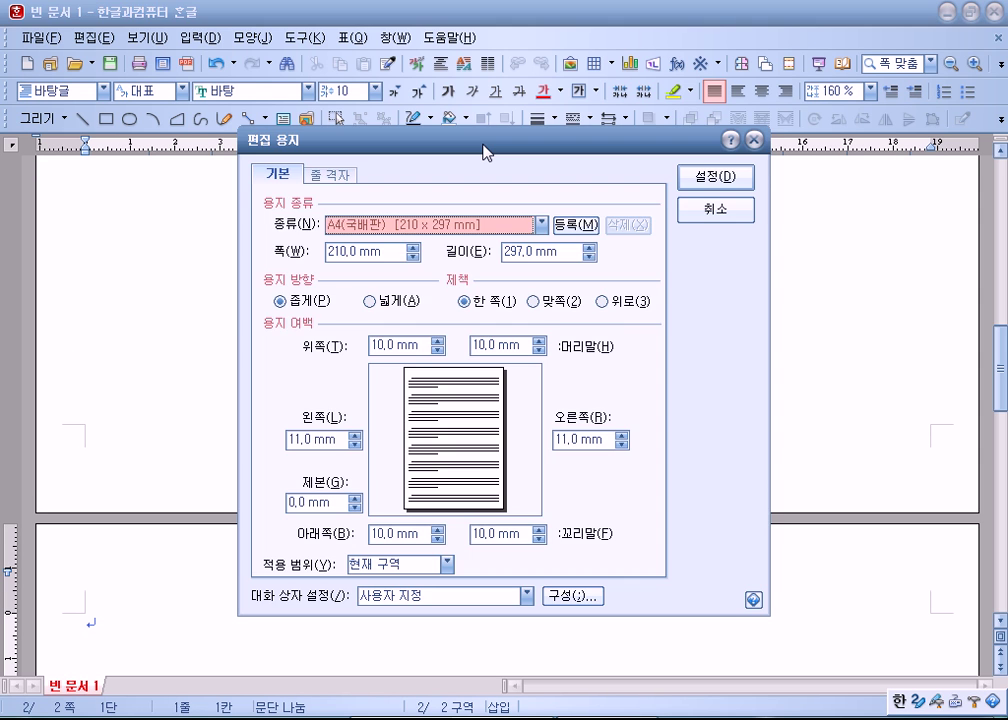
{"action": "key", "text": "Escape"}
{"action": "scroll", "coordinate": [477, 171], "scroll_direction": "down", "scroll_amount": 6}
{"action": "type", "text": "3"}
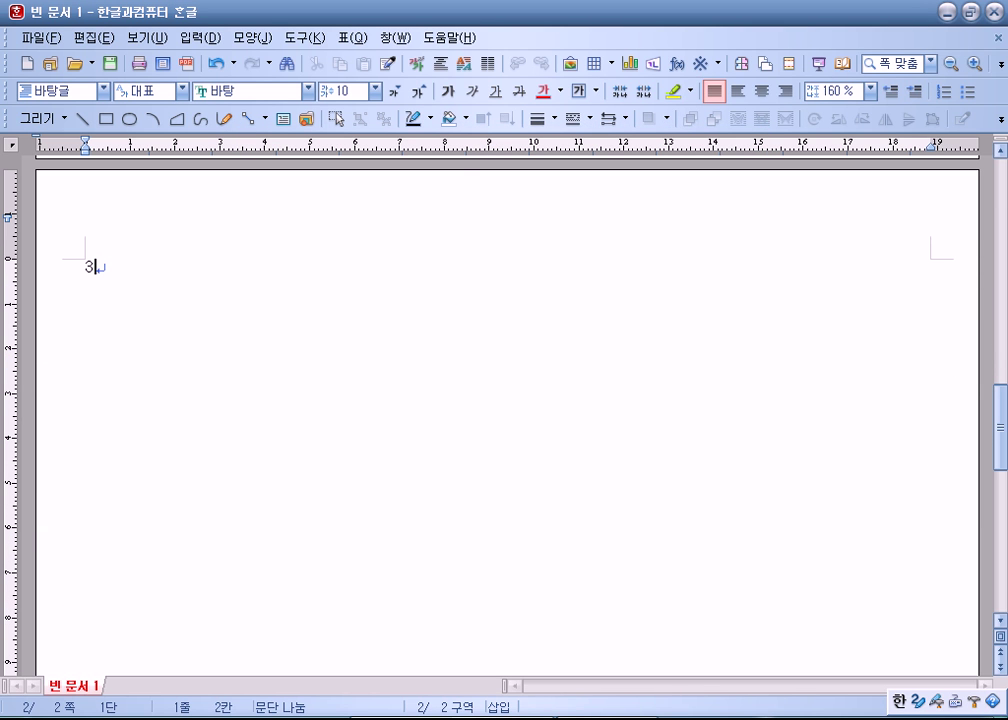
{"action": "key", "text": "Return"}
{"action": "type", "text": "1"}
{"action": "key", "text": "BackSpace"}
{"action": "type", "text": ")"}
{"action": "key", "text": "BackSpace"}
{"action": "key", "text": "BackSpace"}
{"action": "type", "text": "(1)"}
{"action": "key", "text": "Left"}
{"action": "key", "text": "Left"}
{"action": "key", "text": "Left"}
{"action": "key", "text": "Return"}
{"action": "key", "text": "End"}
{"action": "type", "text": "(2)"}
{"action": "key", "text": "BackSpace"}
Step: Add blank lines, item 4 with blank lines below, and start page three
{"action": "key", "text": "Return"}
{"action": "key", "text": "Return"}
{"action": "key", "text": "Return"}
{"action": "key", "text": "Return"}
{"action": "type", "text": "4"}
{"action": "key", "text": "Return"}
{"action": "key", "text": "Return"}
{"action": "key", "text": "Return"}
{"action": "key", "text": "Return"}
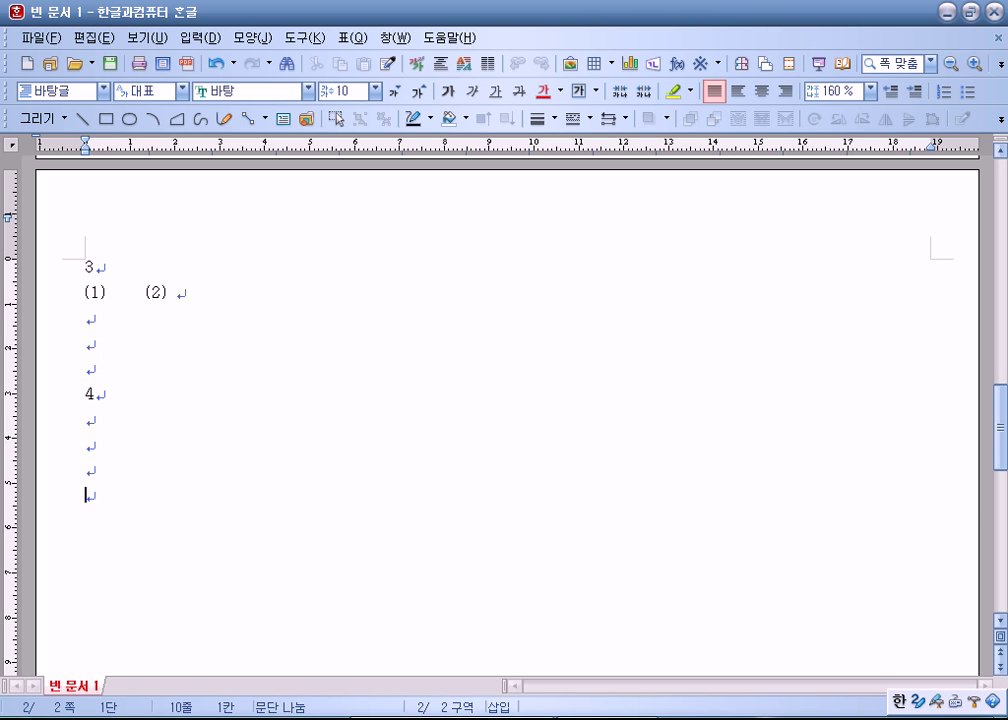
{"action": "key", "text": "alt+shift+Return"}
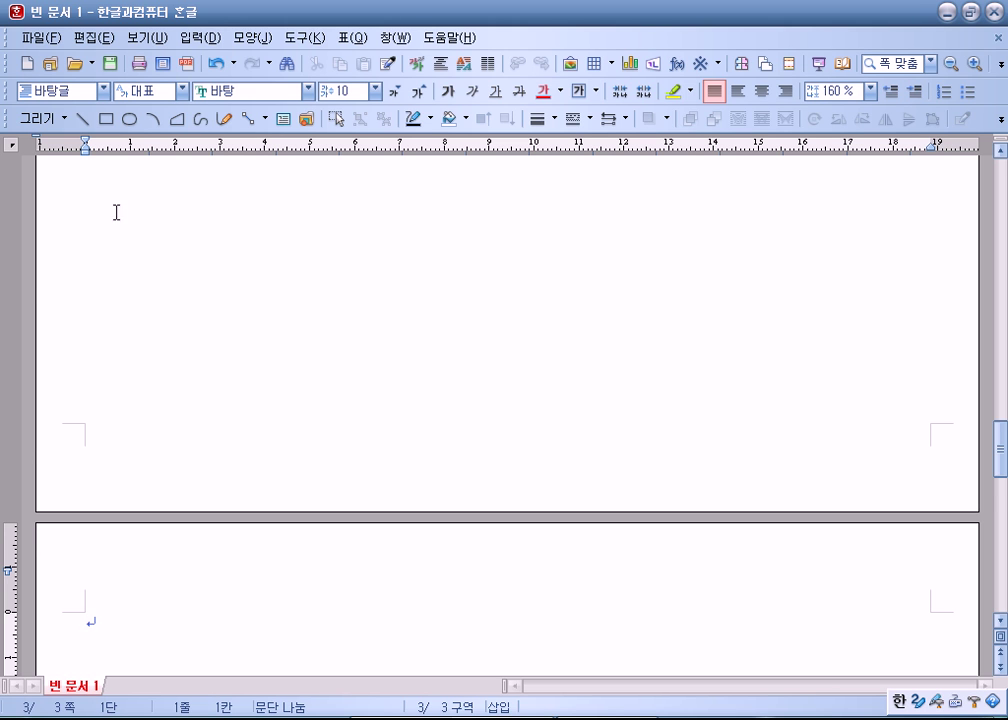
Step: Toggle the 쪽 윤곽 page-outline view off, on, and off again
{"action": "scroll", "coordinate": [394, 324], "scroll_direction": "down", "scroll_amount": 3}
{"action": "left_click", "coordinate": [147, 38]}
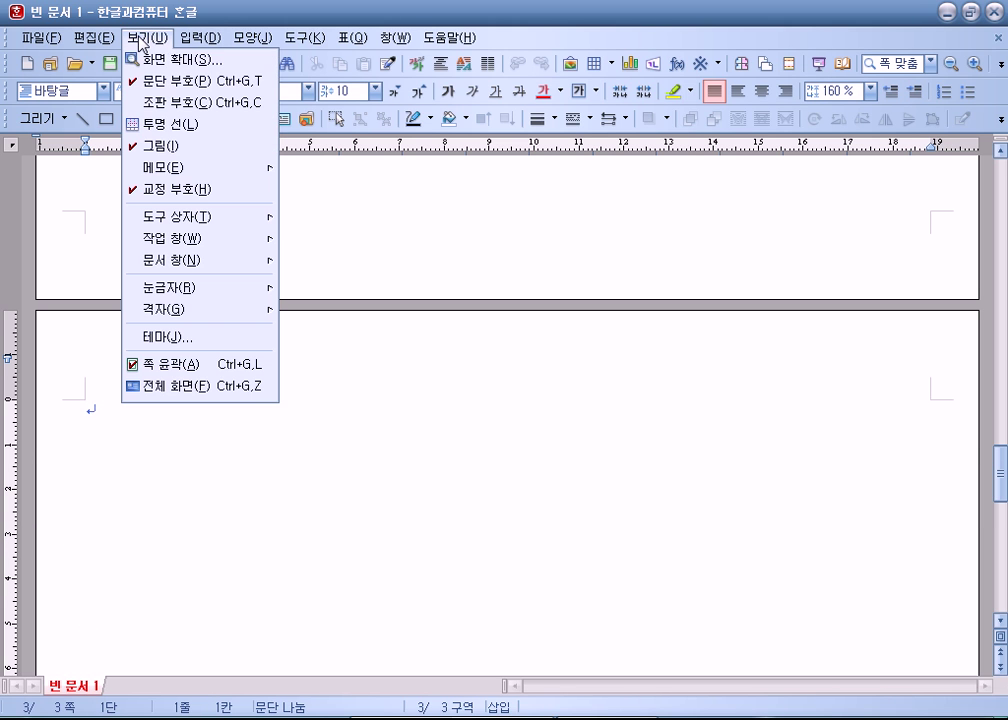
{"action": "left_click", "coordinate": [168, 364]}
{"action": "scroll", "coordinate": [405, 430], "scroll_direction": "up", "scroll_amount": 2}
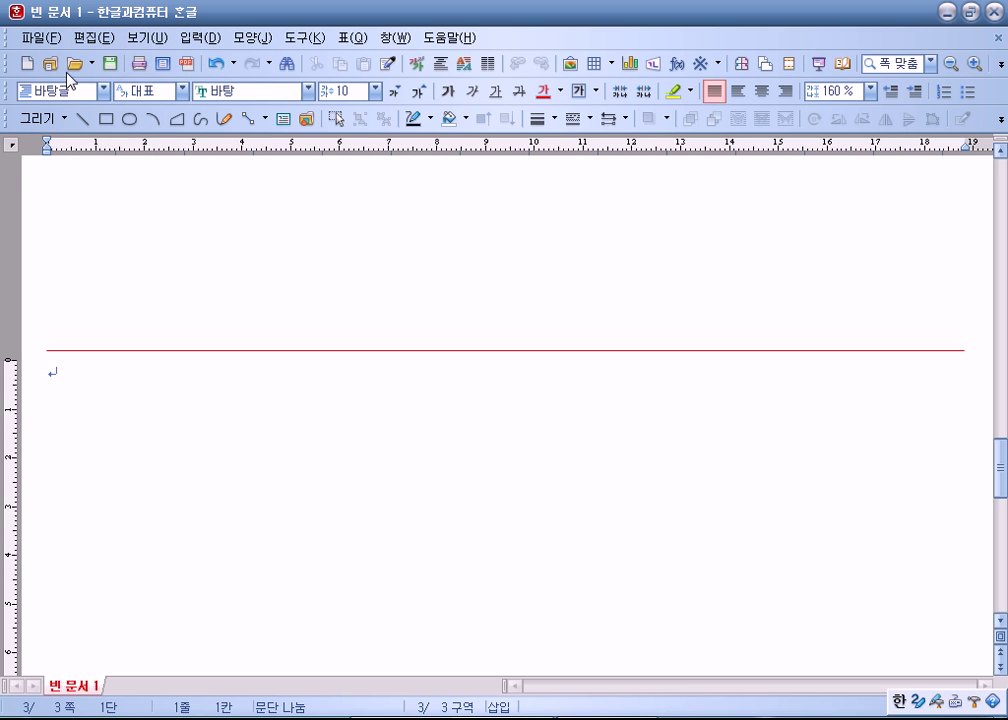
{"action": "left_click", "coordinate": [147, 38]}
{"action": "left_click", "coordinate": [167, 372]}
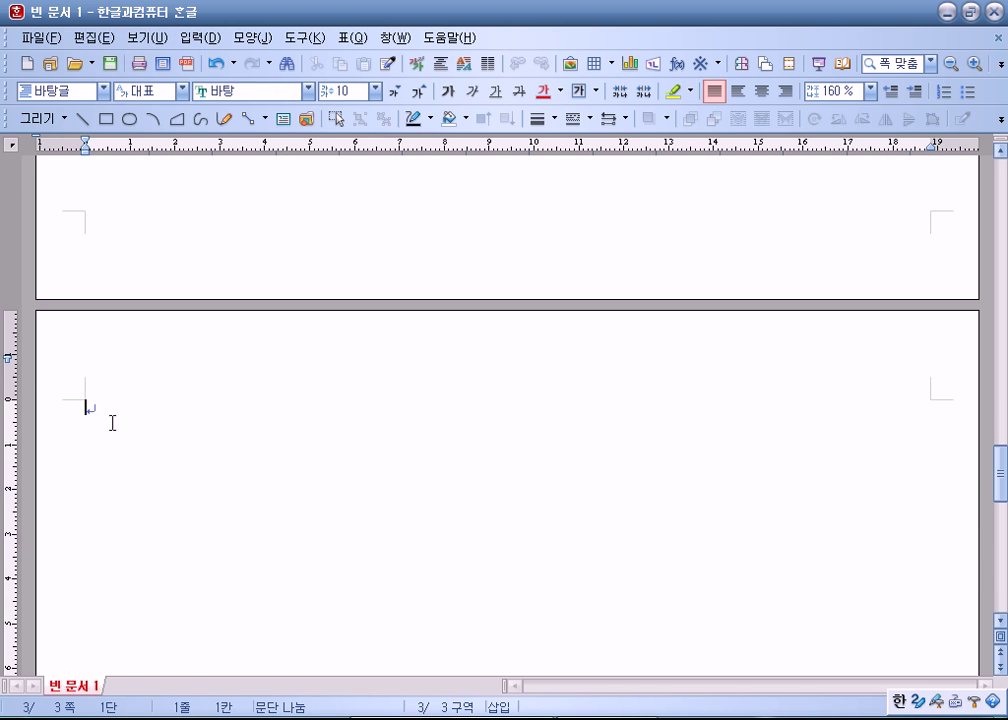
{"action": "left_click", "coordinate": [154, 42]}
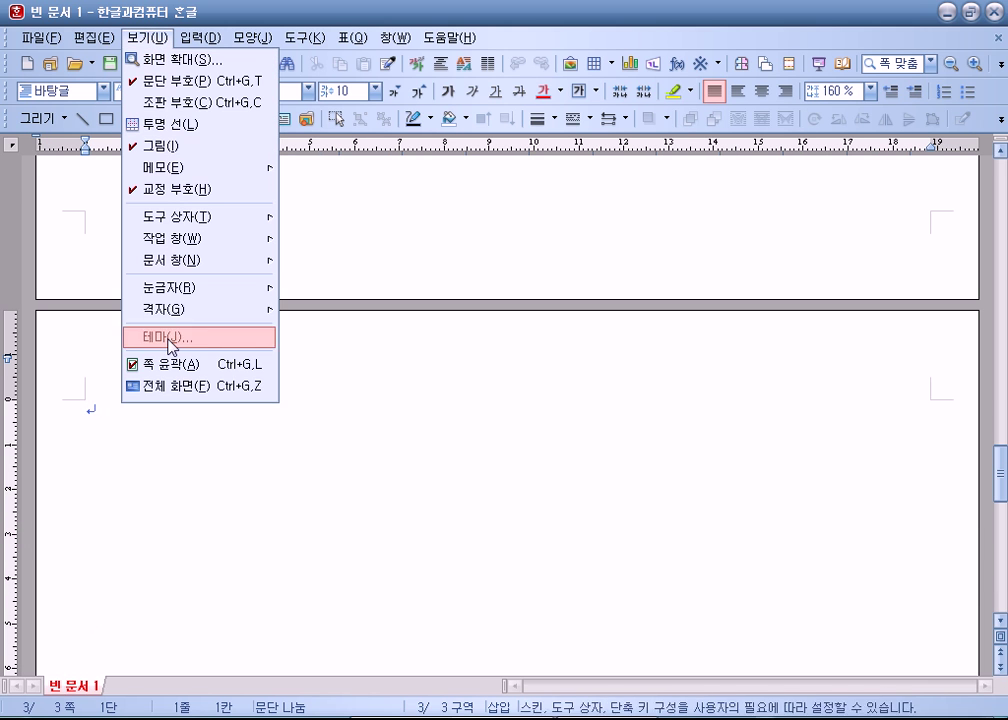
{"action": "left_click", "coordinate": [140, 364]}
{"action": "scroll", "coordinate": [246, 350], "scroll_direction": "up", "scroll_amount": 4}
{"action": "scroll", "coordinate": [246, 350], "scroll_direction": "down", "scroll_amount": 5}
Step: Add blank lines and Ctrl+Enter page breaks so the document extends to page six
{"action": "key", "text": "Return"}
{"action": "key", "text": "ctrl+Return"}
{"action": "scroll", "coordinate": [114, 404], "scroll_direction": "down", "scroll_amount": 3}
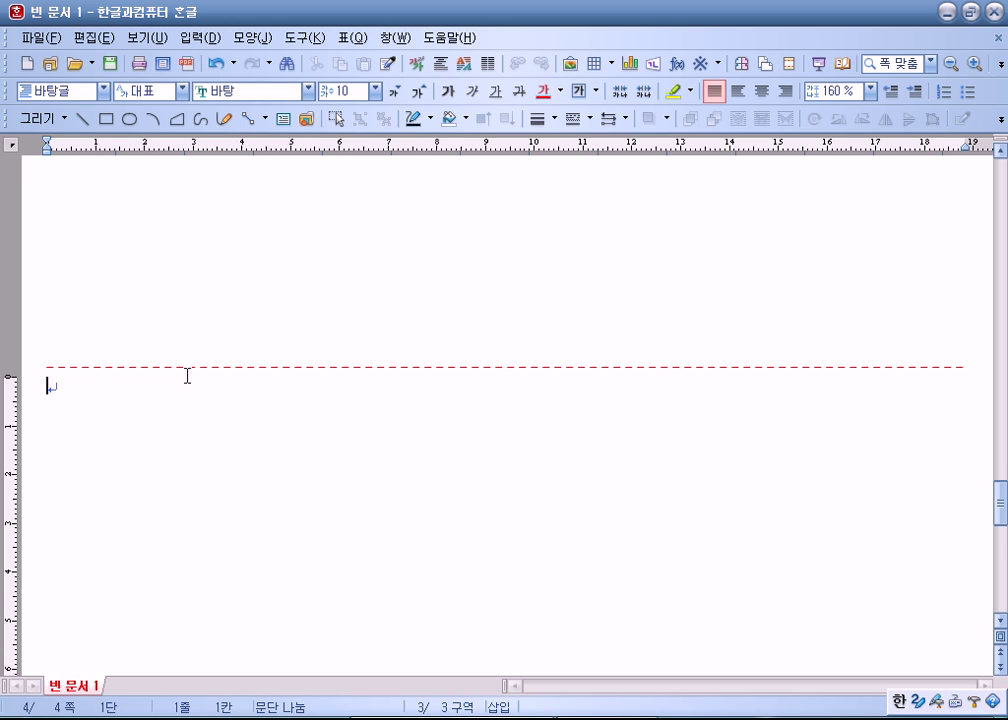
{"action": "key", "text": "ctrl+Return"}
{"action": "scroll", "coordinate": [250, 259], "scroll_direction": "down", "scroll_amount": 3}
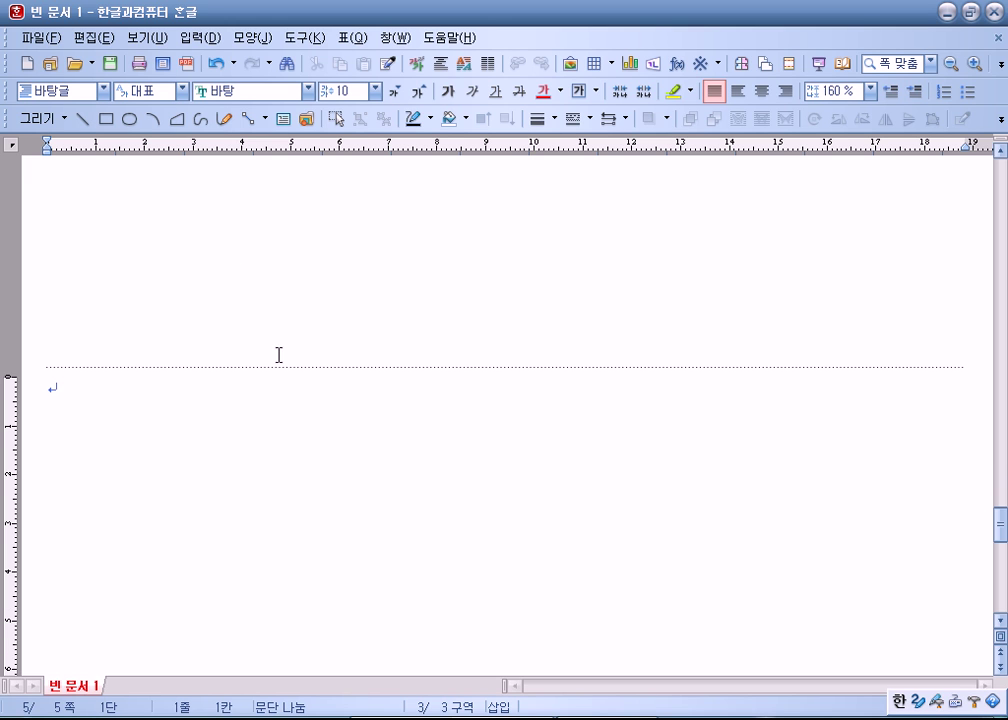
{"action": "key", "text": "Return"}
{"action": "key", "text": "Return"}
{"action": "key", "text": "Return"}
{"action": "key", "text": "Return"}
{"action": "key", "text": "Return"}
{"action": "key", "text": "Return"}
{"action": "key", "text": "Return"}
{"action": "key", "text": "Return"}
{"action": "key", "text": "Return"}
{"action": "key", "text": "Return"}
{"action": "key", "text": "Return"}
{"action": "key", "text": "Return"}
{"action": "key", "text": "Return"}
{"action": "key", "text": "Return"}
{"action": "key", "text": "Return"}
{"action": "key", "text": "Return"}
{"action": "key", "text": "Return"}
{"action": "key", "text": "Return"}
{"action": "key", "text": "Return"}
{"action": "key", "text": "Return"}
{"action": "key", "text": "Return"}
{"action": "scroll", "coordinate": [227, 337], "scroll_direction": "down", "scroll_amount": 1}
{"action": "left_click", "coordinate": [236, 270]}
{"action": "left_click", "coordinate": [183, 346]}
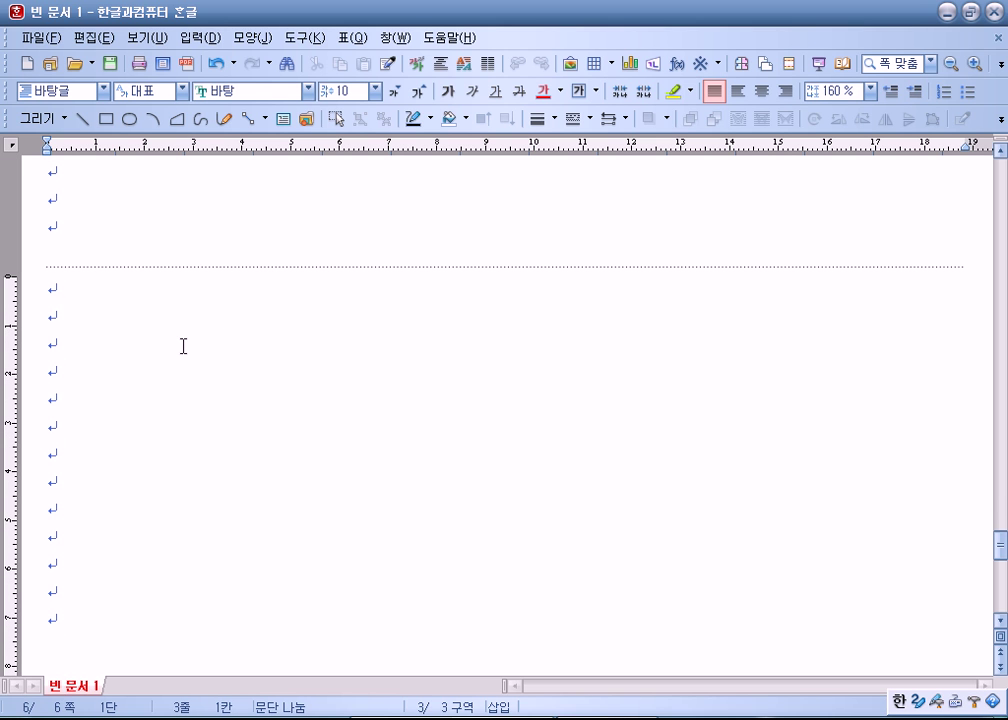
{"action": "scroll", "coordinate": [174, 340], "scroll_direction": "up", "scroll_amount": 5}
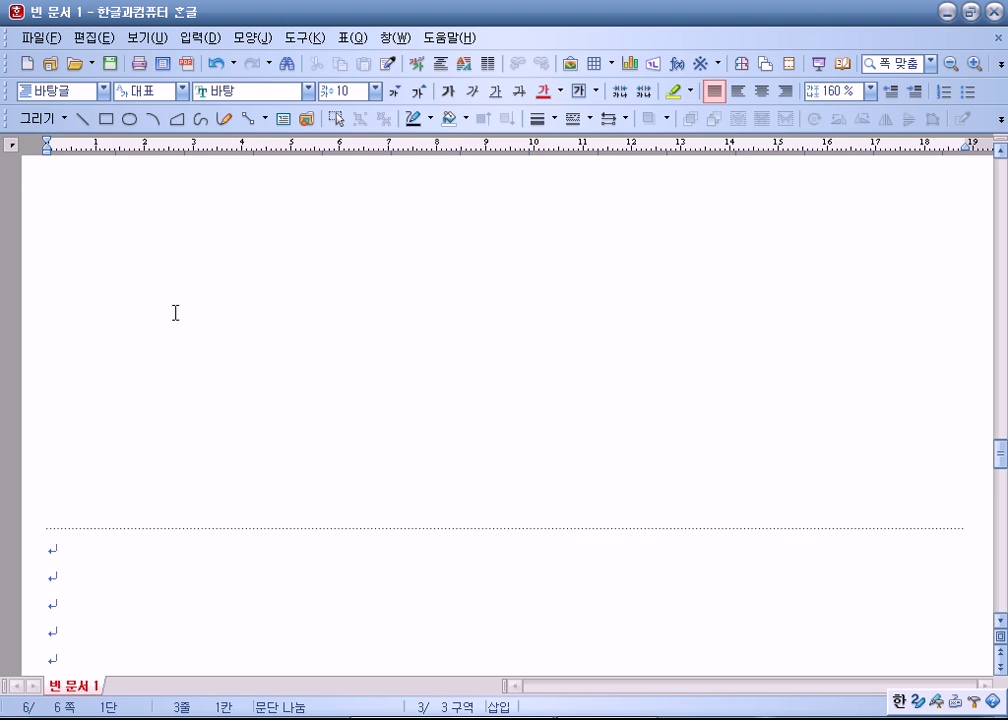
{"action": "scroll", "coordinate": [162, 335], "scroll_direction": "up", "scroll_amount": 10}
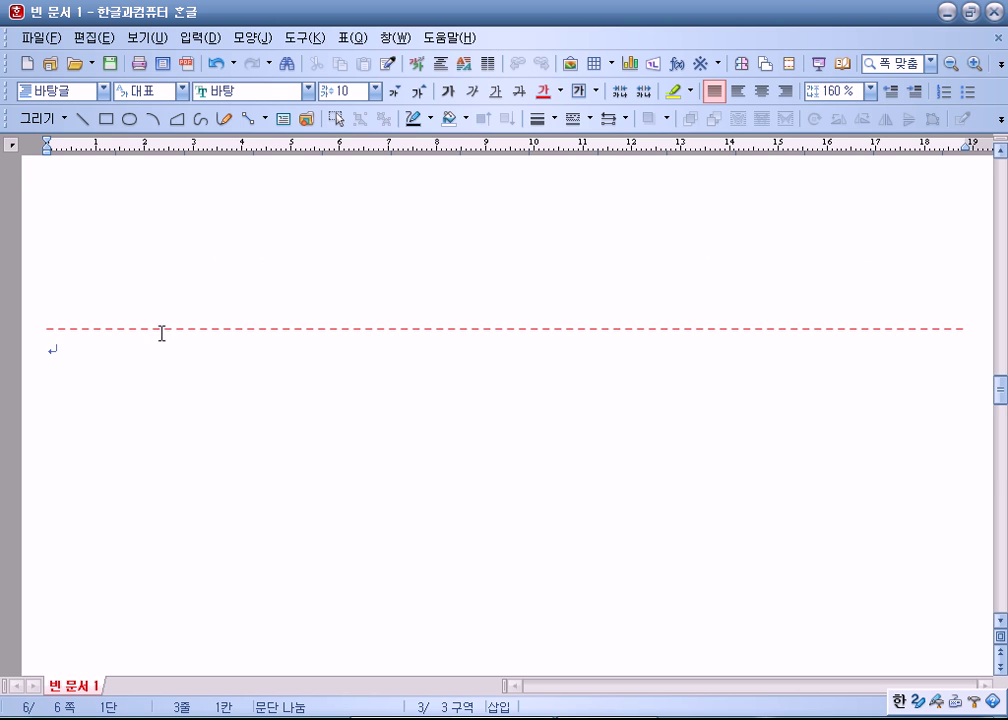
{"action": "scroll", "coordinate": [225, 334], "scroll_direction": "up", "scroll_amount": 5}
{"action": "scroll", "coordinate": [227, 332], "scroll_direction": "up", "scroll_amount": 3}
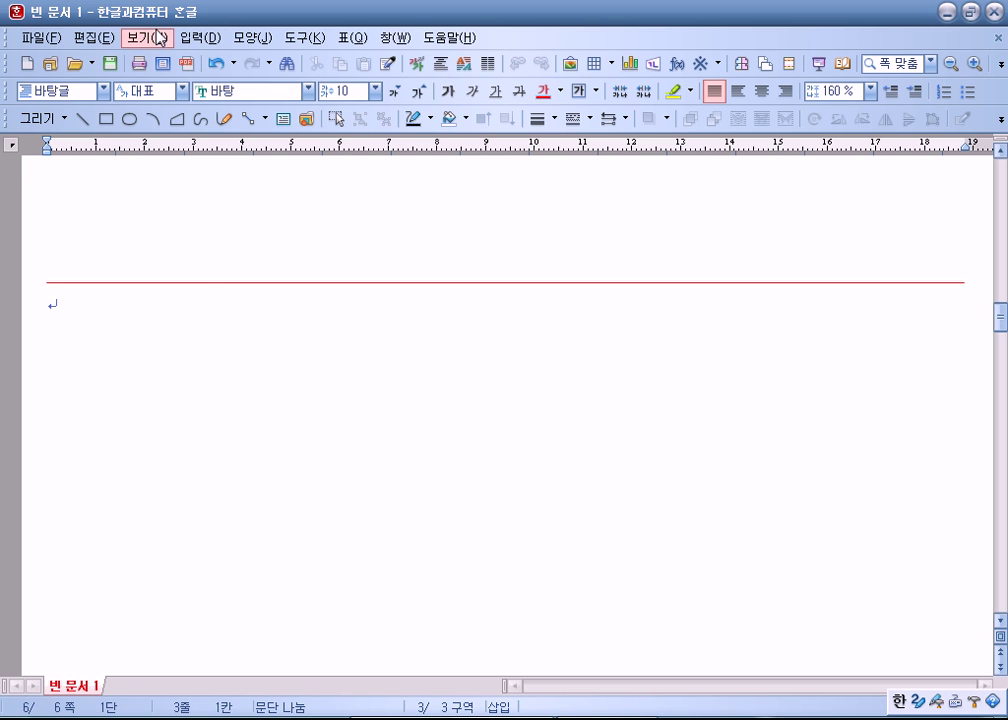
Step: Turn the 쪽 윤곽 page outline view back on from the 보기 menu
{"action": "left_click", "coordinate": [152, 38]}
{"action": "left_click", "coordinate": [153, 366]}
{"action": "scroll", "coordinate": [236, 378], "scroll_direction": "down", "scroll_amount": 5}
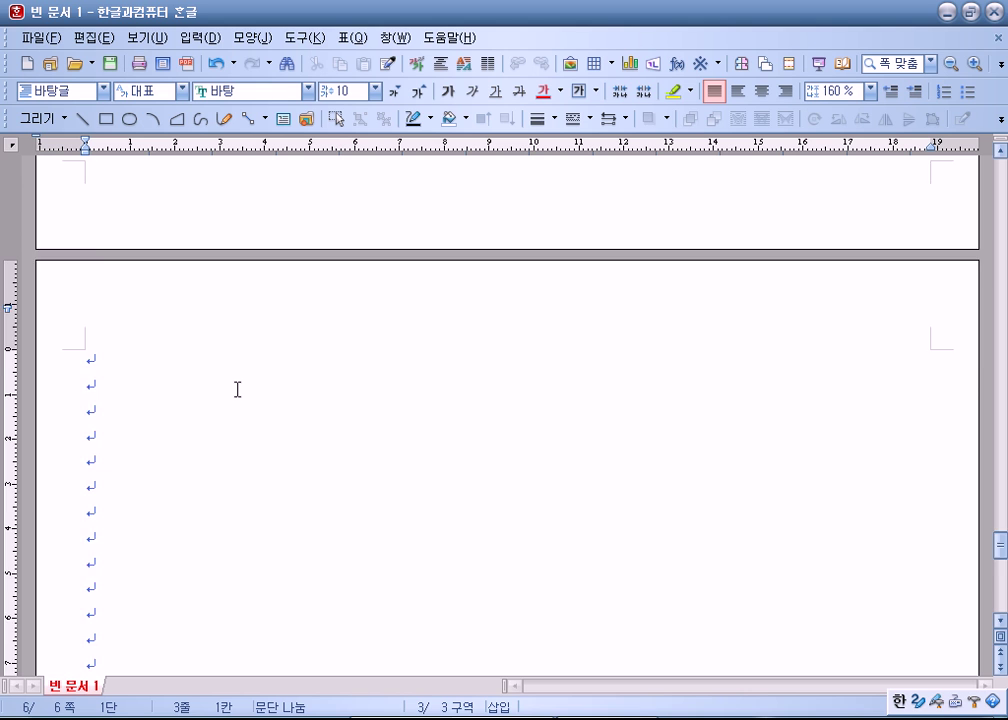
{"action": "scroll", "coordinate": [241, 379], "scroll_direction": "up", "scroll_amount": 10}
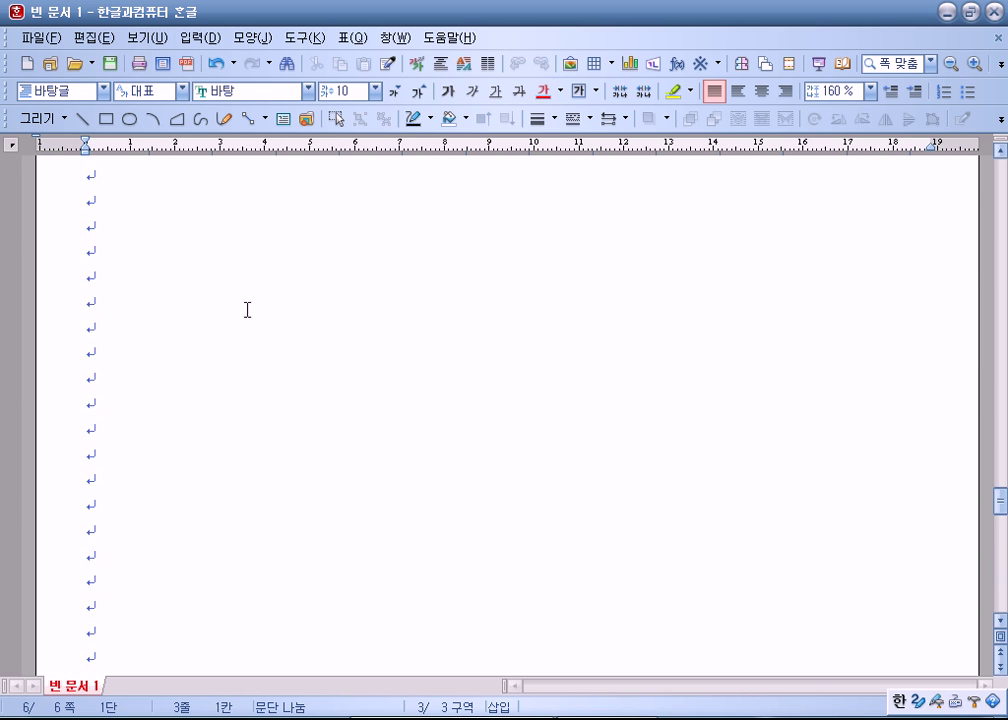
{"action": "scroll", "coordinate": [244, 291], "scroll_direction": "down", "scroll_amount": 5}
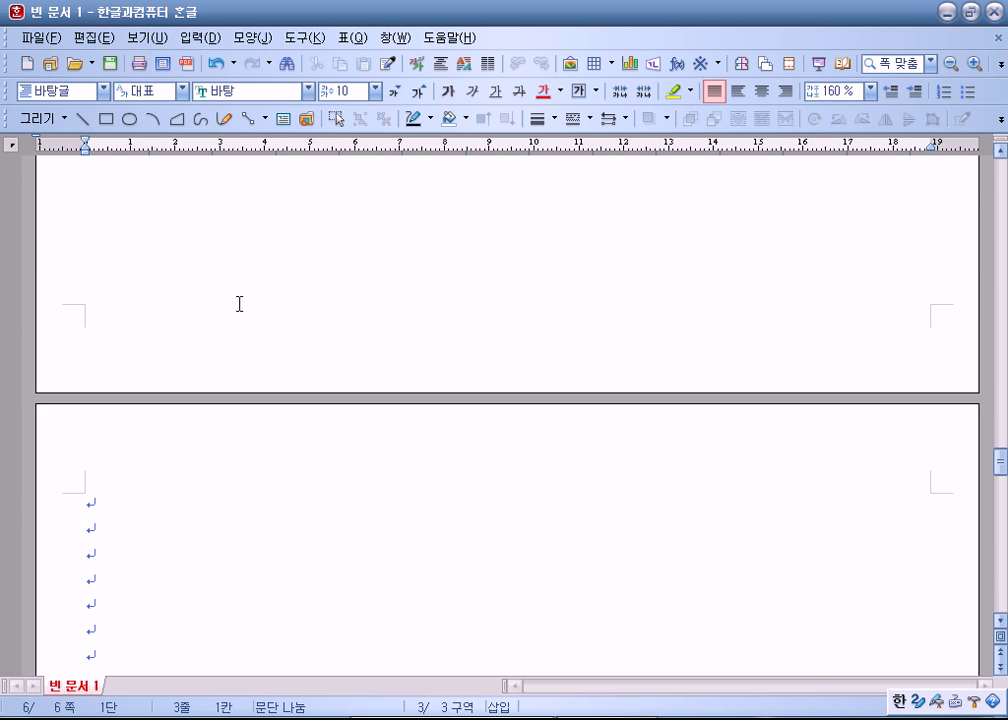
Step: Delete the surplus empty lines after page five so page six starts with two blank lines
{"action": "left_click", "coordinate": [119, 222]}
{"action": "scroll", "coordinate": [172, 296], "scroll_direction": "down", "scroll_amount": 5}
{"action": "scroll", "coordinate": [180, 307], "scroll_direction": "down", "scroll_amount": 3}
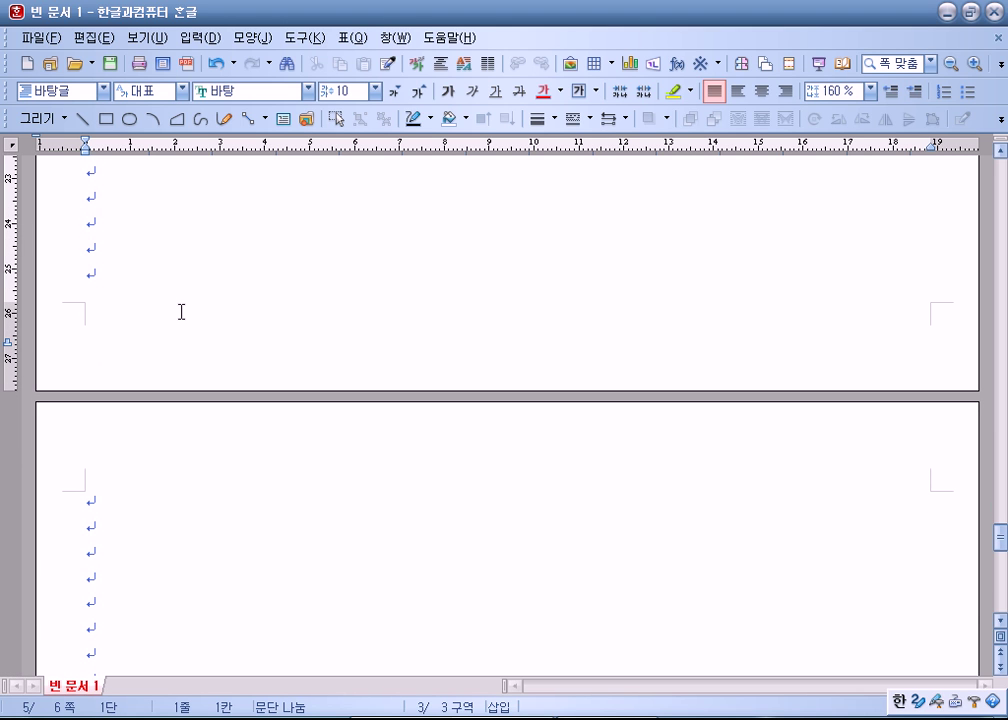
{"action": "left_click", "coordinate": [99, 214]}
{"action": "key", "text": "Delete"}
{"action": "key", "text": "Delete"}
{"action": "key", "text": "Delete"}
{"action": "key", "text": "Delete"}
{"action": "key", "text": "Delete"}
{"action": "key", "text": "Delete"}
{"action": "key", "text": "Delete"}
{"action": "key", "text": "Delete"}
{"action": "key", "text": "Delete"}
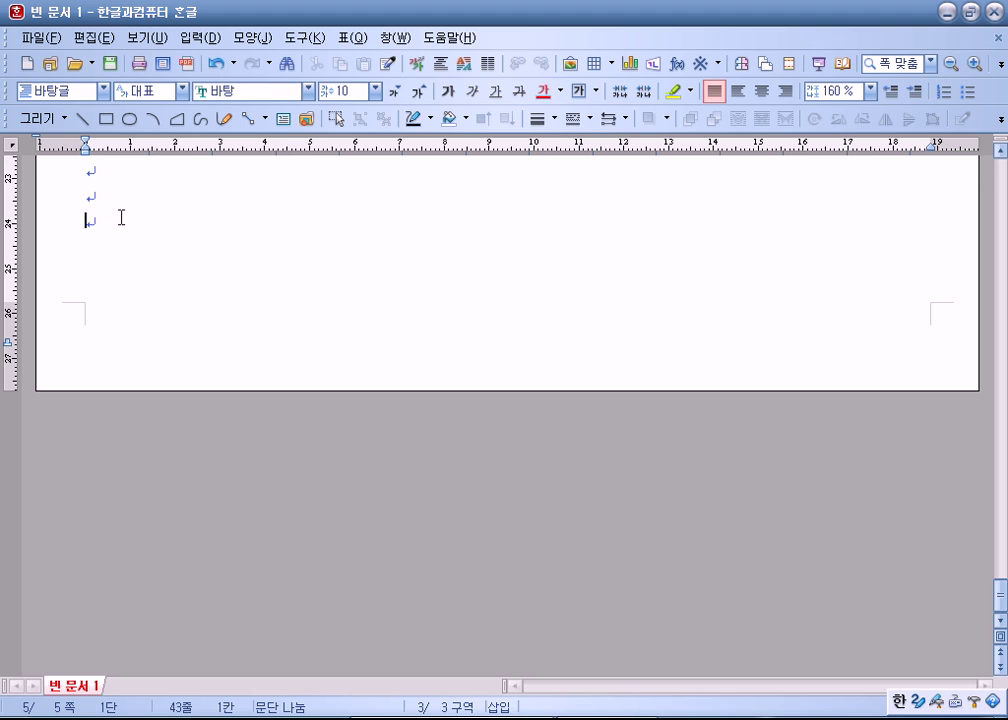
{"action": "key", "text": "Return"}
{"action": "key", "text": "Return"}
{"action": "key", "text": "Return"}
{"action": "key", "text": "Return"}
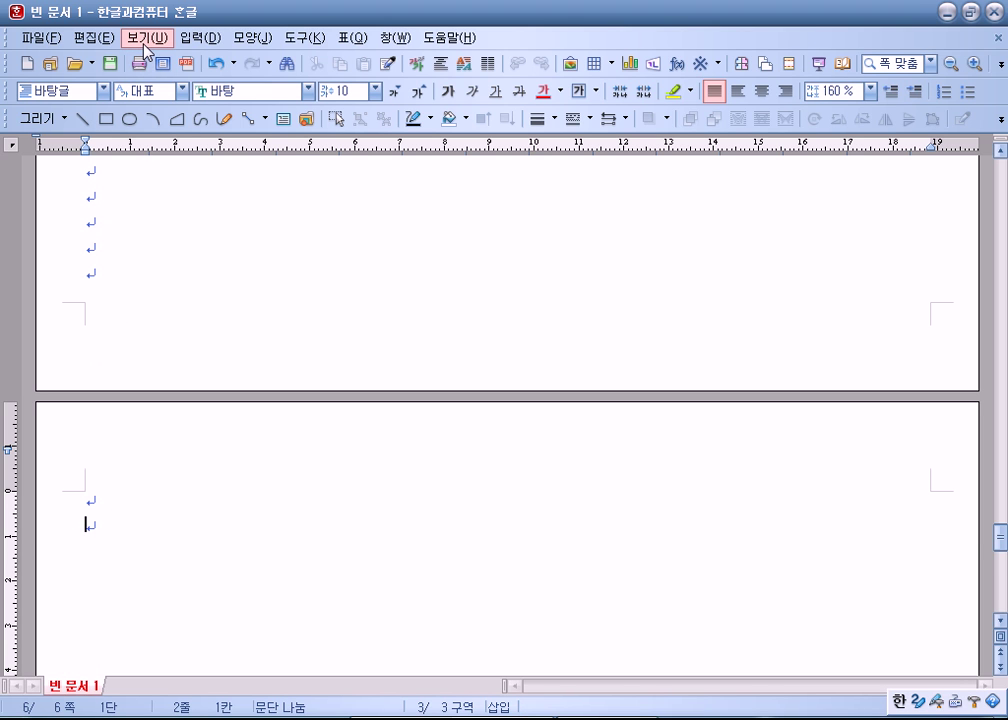
{"action": "scroll", "coordinate": [171, 342], "scroll_direction": "up", "scroll_amount": 4}
{"action": "left_click", "coordinate": [115, 250]}
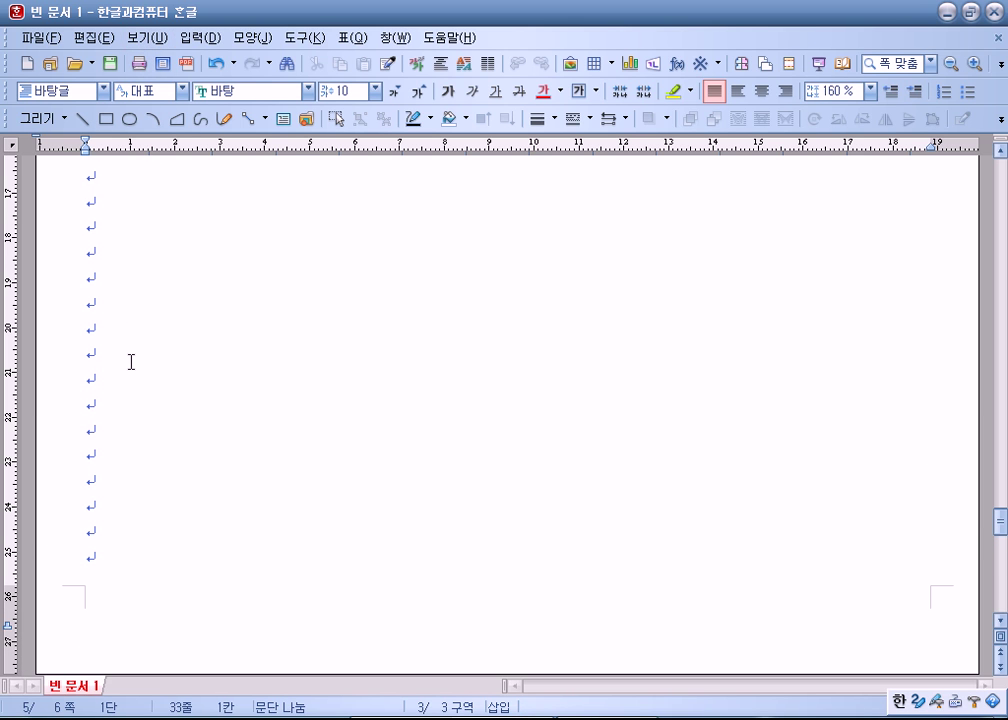
{"action": "scroll", "coordinate": [131, 362], "scroll_direction": "down", "scroll_amount": 3}
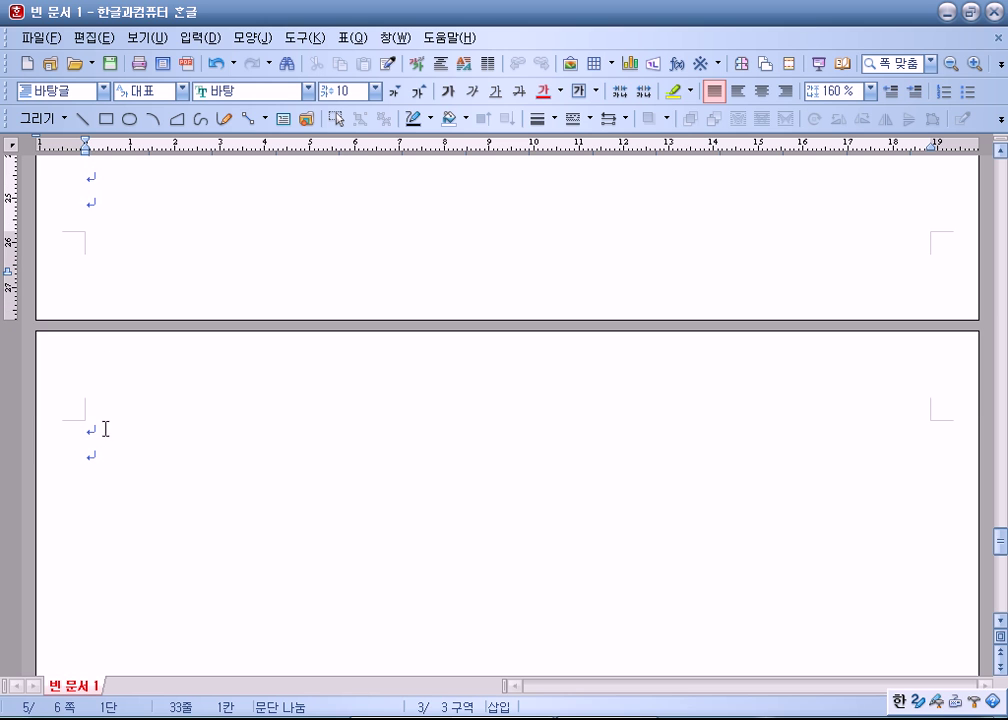
{"action": "left_click", "coordinate": [148, 38]}
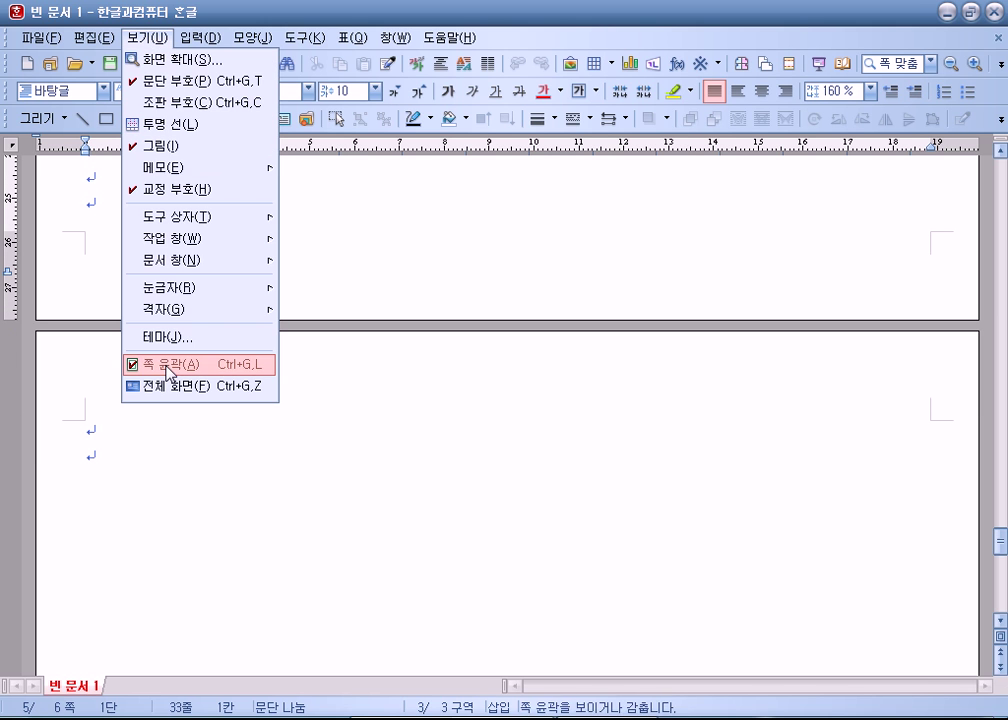
{"action": "left_click", "coordinate": [136, 362]}
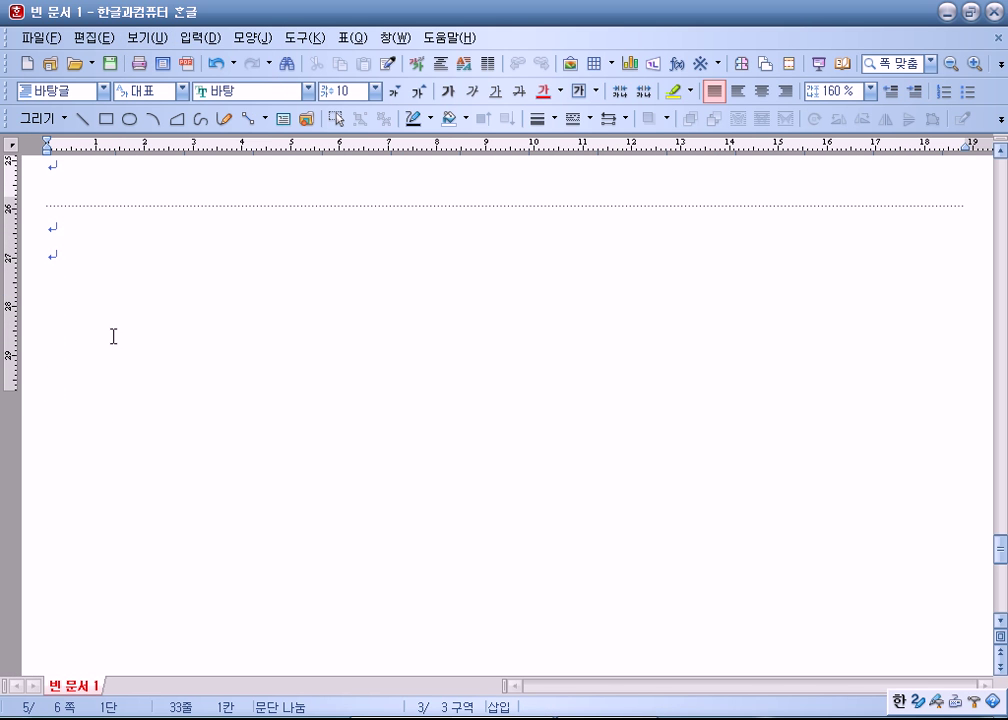
{"action": "scroll", "coordinate": [110, 333], "scroll_direction": "up", "scroll_amount": 1}
{"action": "left_click", "coordinate": [54, 176]}
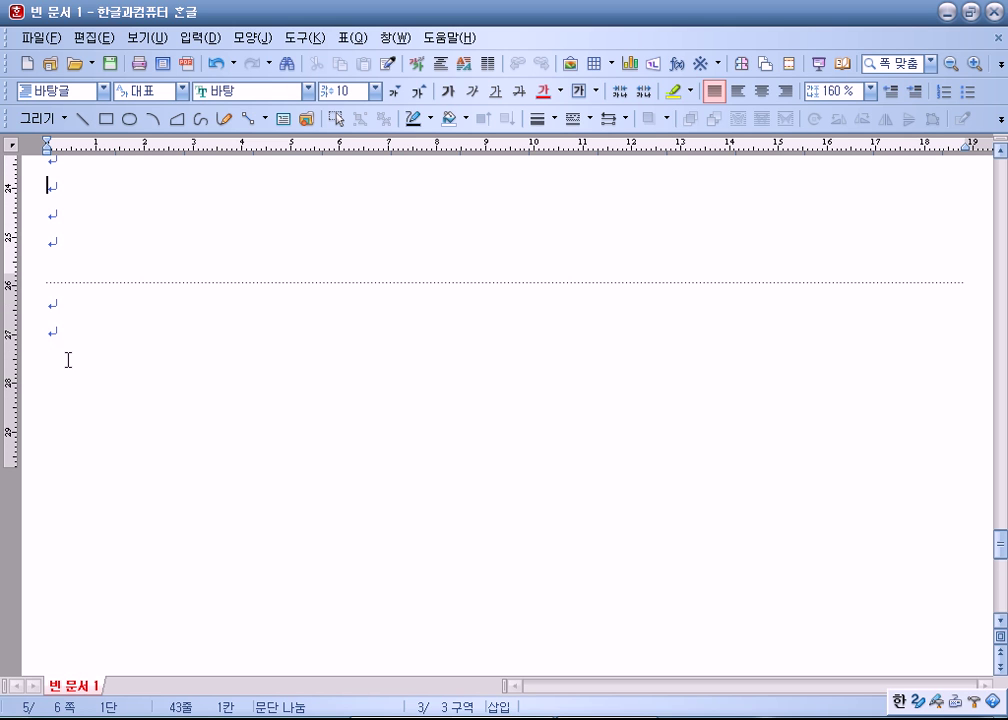
{"action": "key", "text": "ctrl+Page_Up"}
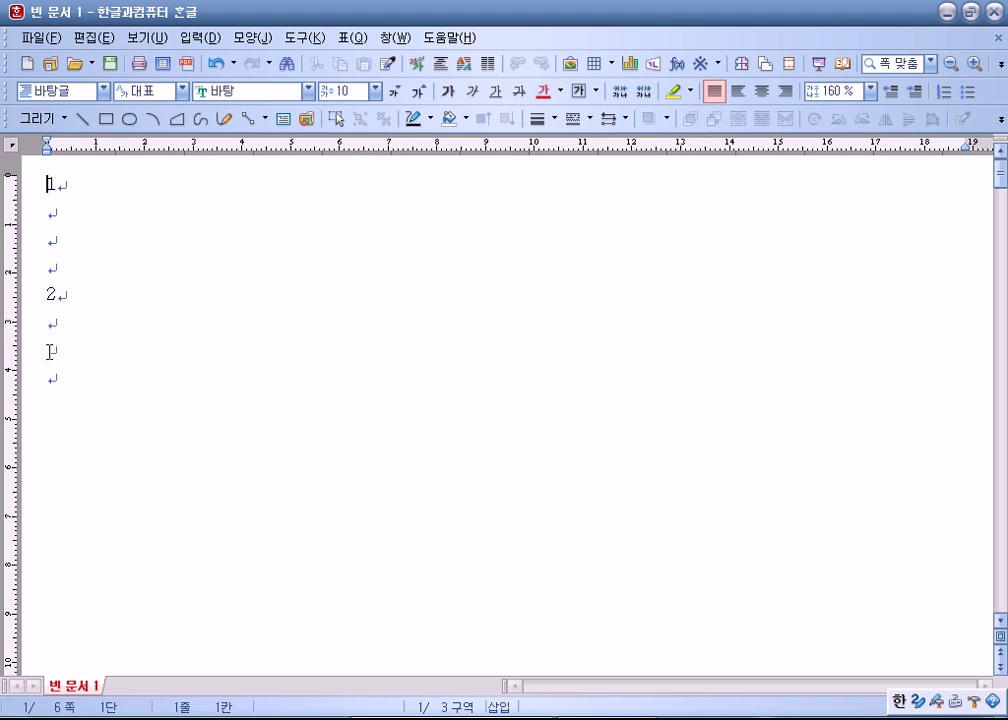
{"action": "left_click", "coordinate": [60, 380]}
{"action": "scroll", "coordinate": [171, 391], "scroll_direction": "down", "scroll_amount": 1}
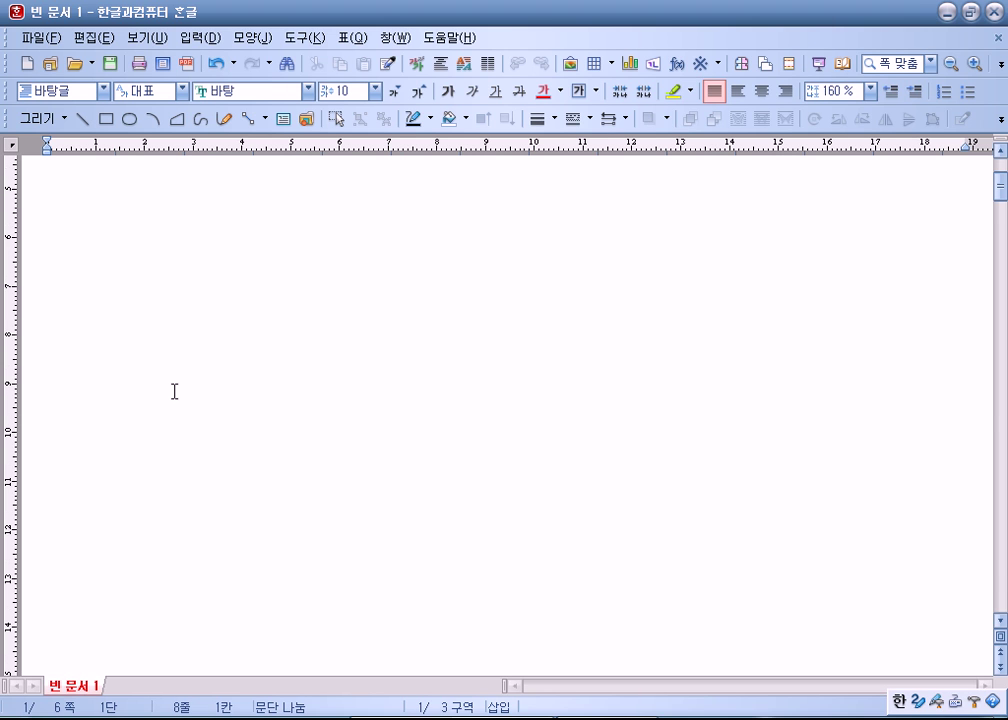
{"action": "scroll", "coordinate": [174, 391], "scroll_direction": "down", "scroll_amount": 1}
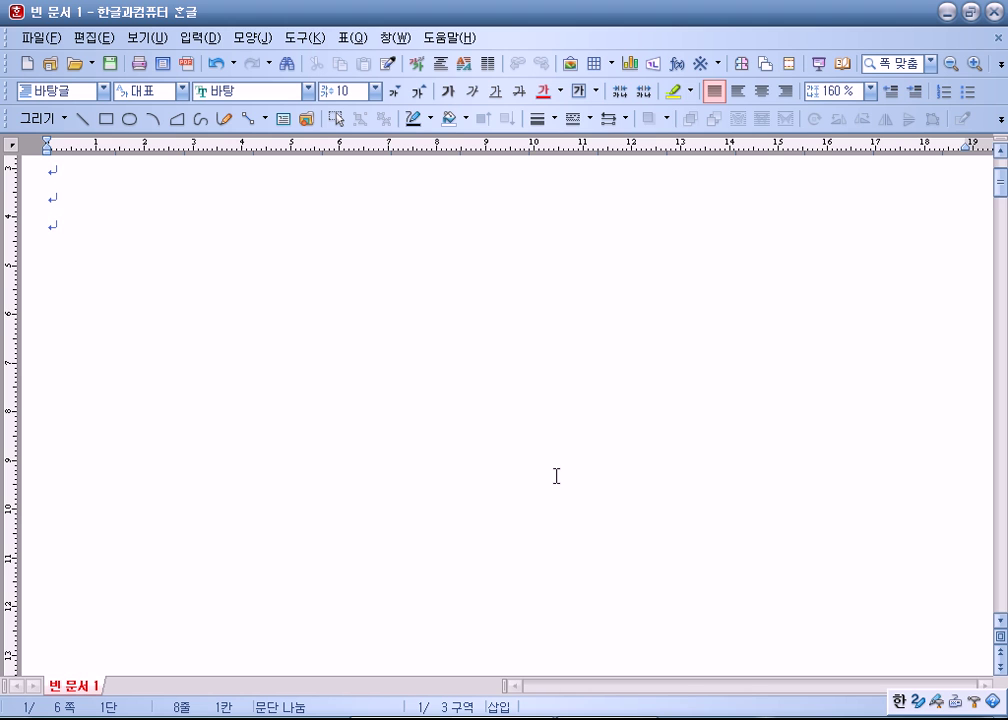
{"action": "scroll", "coordinate": [490, 455], "scroll_direction": "down", "scroll_amount": 5}
{"action": "left_click", "coordinate": [162, 63]}
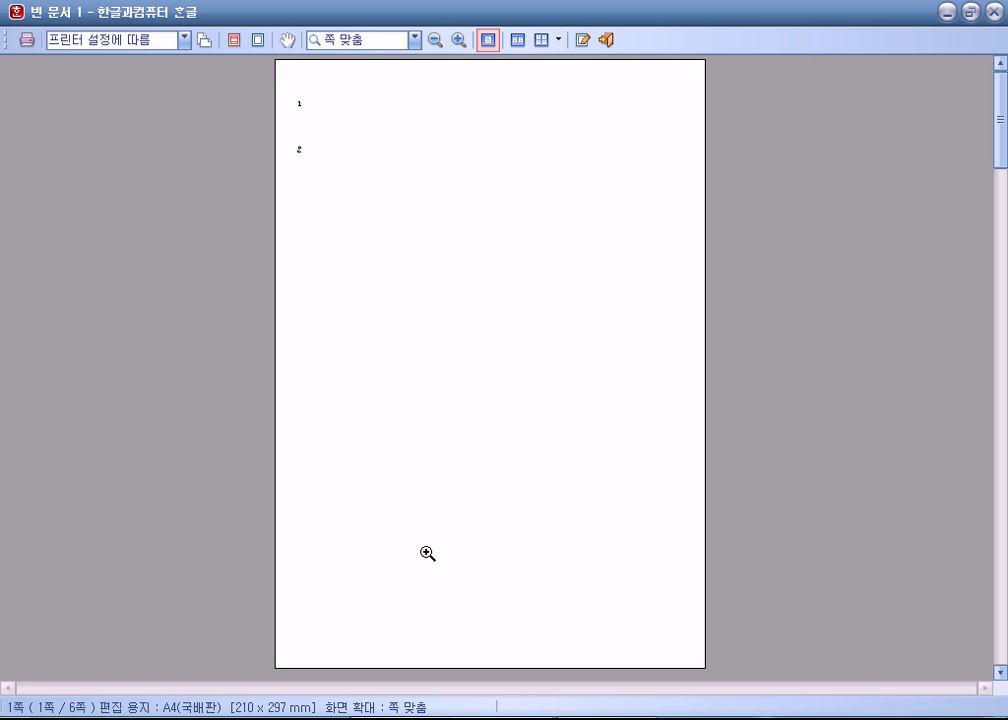
{"action": "scroll", "coordinate": [428, 553], "scroll_direction": "down", "scroll_amount": 1}
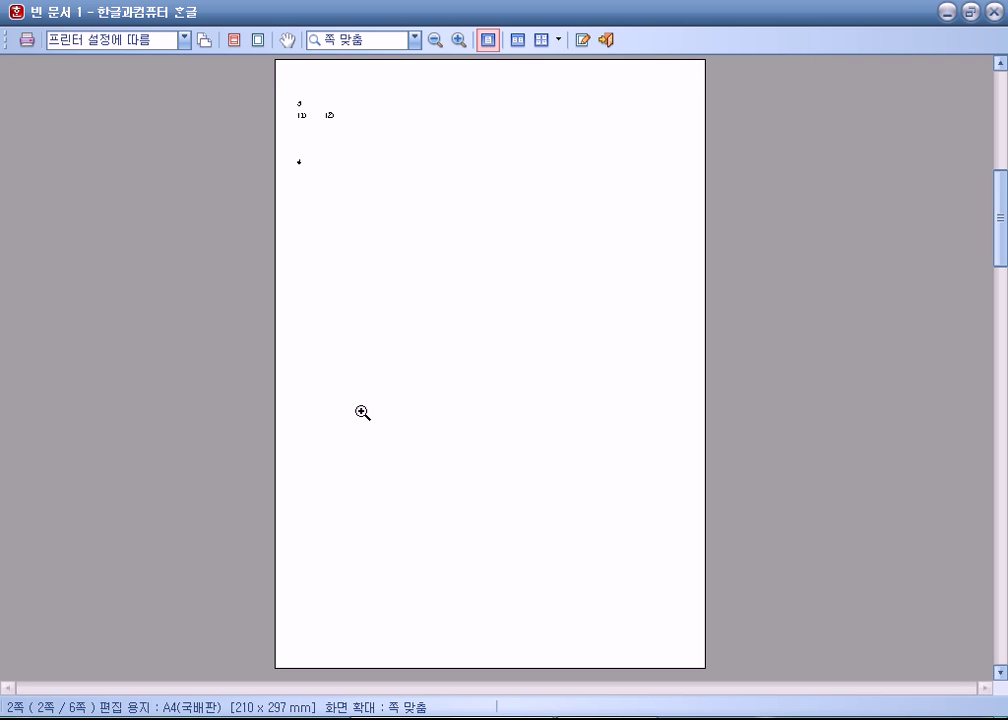
{"action": "key", "text": "Escape"}
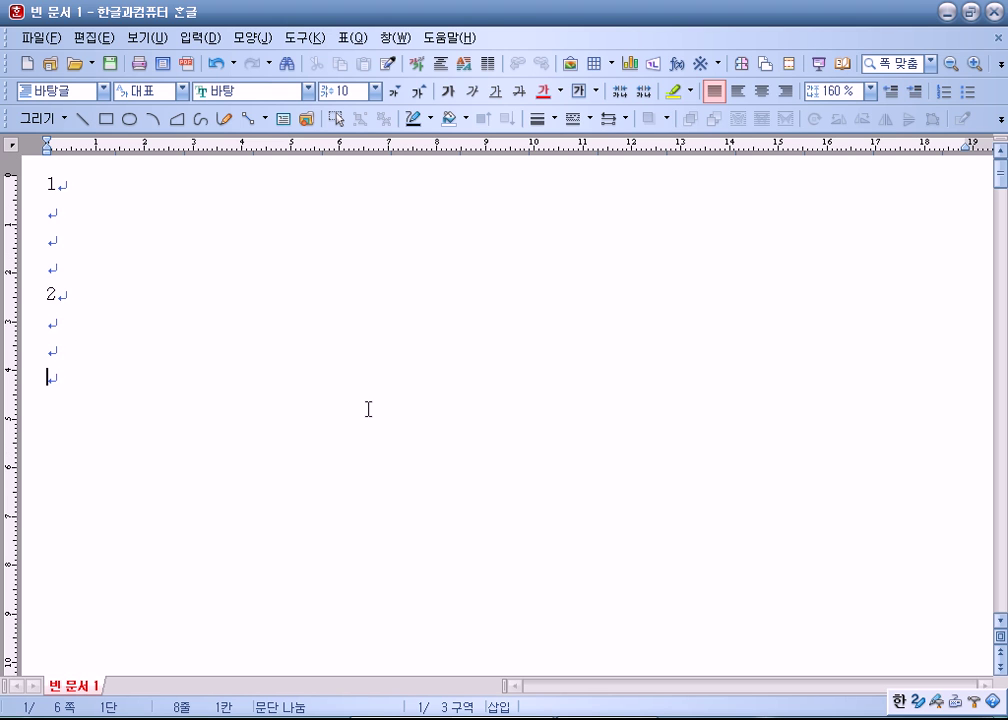
Step: Fill page 3 below the page break with a long column of empty lines
{"action": "scroll", "coordinate": [368, 418], "scroll_direction": "down", "scroll_amount": 10}
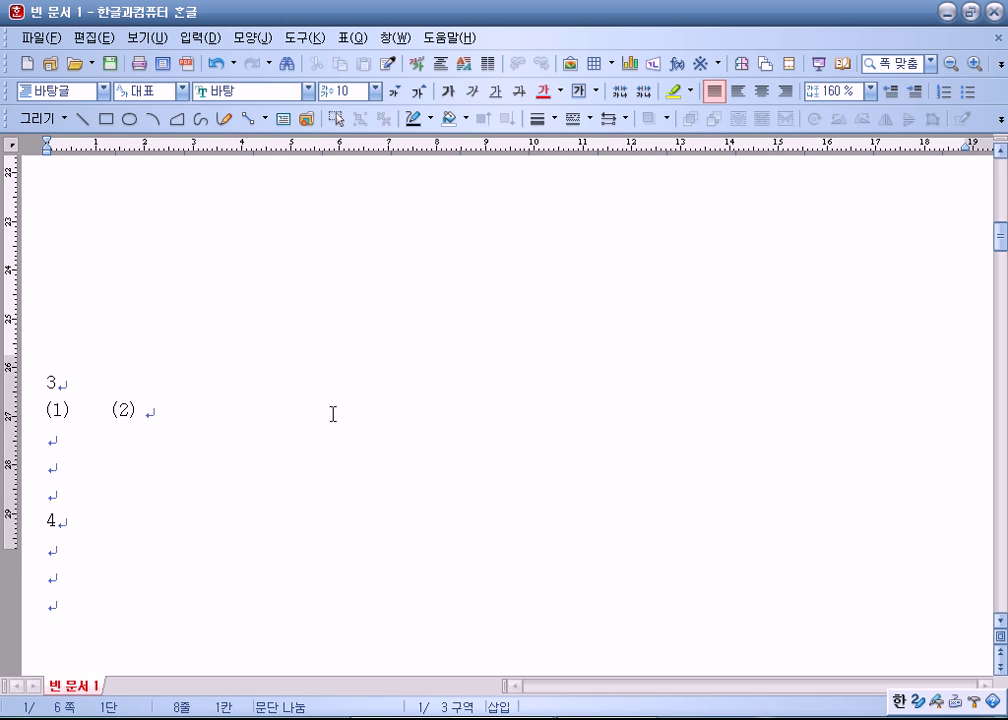
{"action": "left_click", "coordinate": [62, 295]}
{"action": "scroll", "coordinate": [83, 349], "scroll_direction": "down", "scroll_amount": 3}
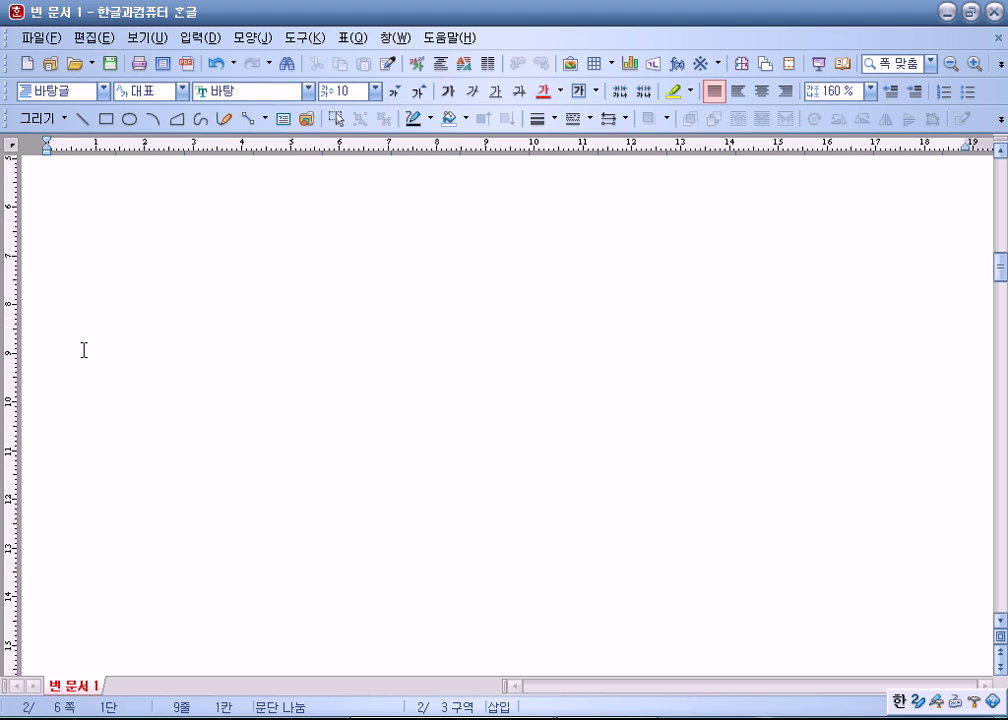
{"action": "scroll", "coordinate": [72, 299], "scroll_direction": "up", "scroll_amount": 3}
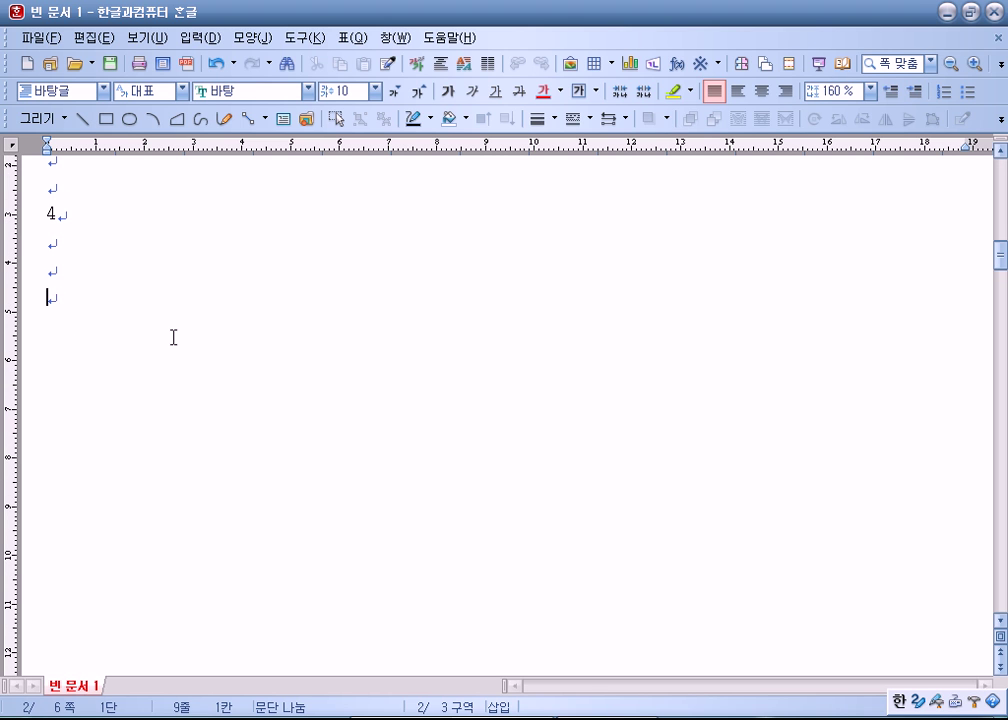
{"action": "scroll", "coordinate": [175, 335], "scroll_direction": "down", "scroll_amount": 15}
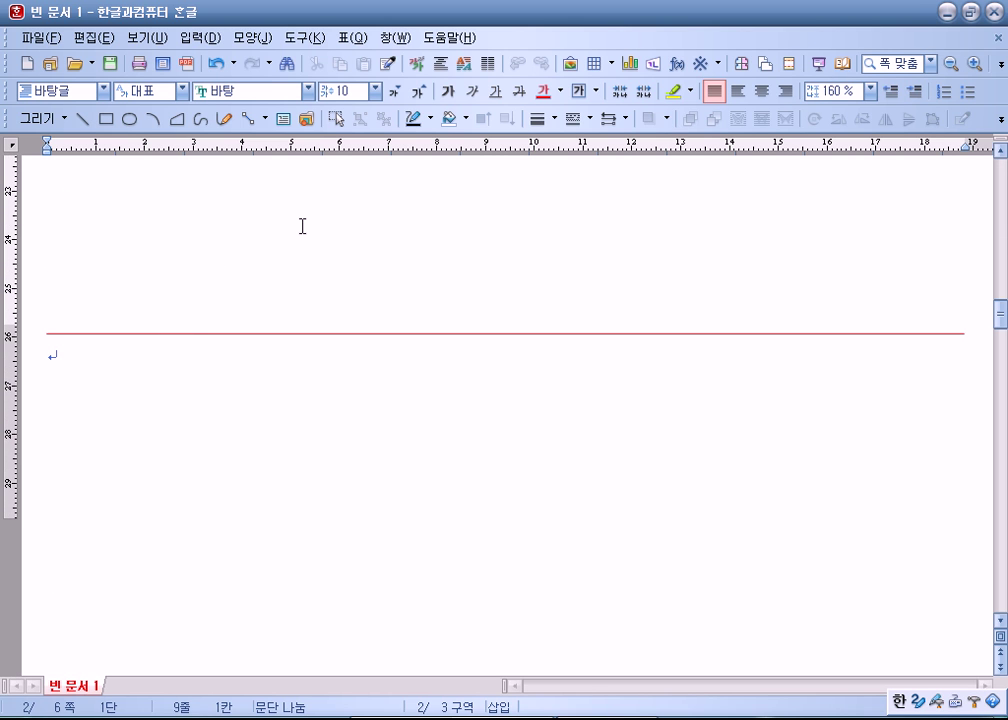
{"action": "scroll", "coordinate": [302, 234], "scroll_direction": "up", "scroll_amount": 5}
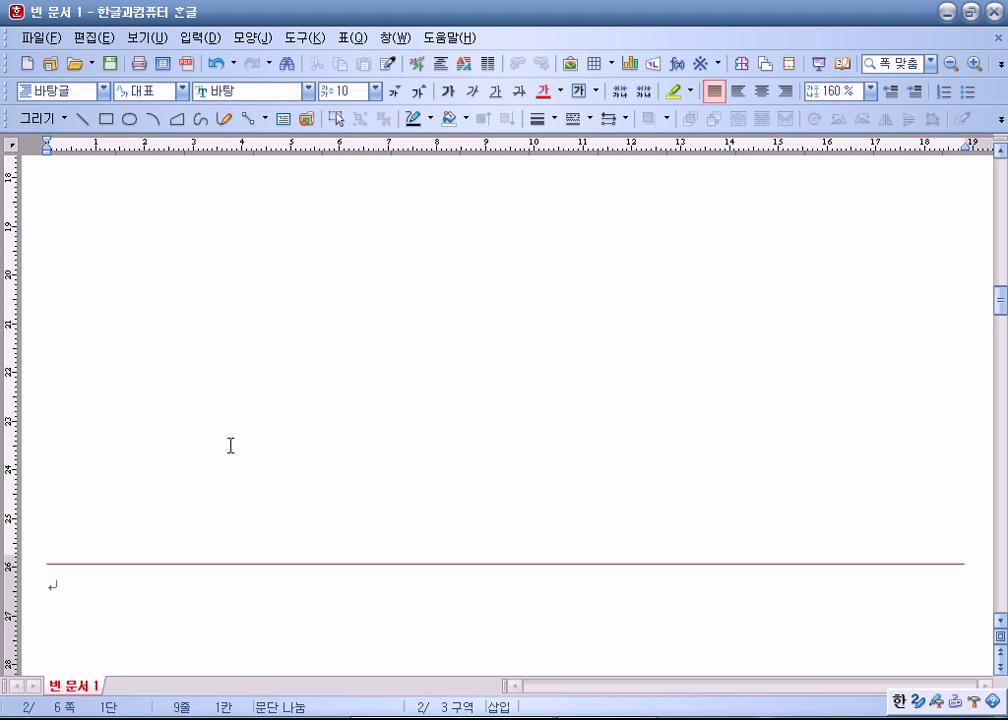
{"action": "scroll", "coordinate": [256, 436], "scroll_direction": "down", "scroll_amount": 3}
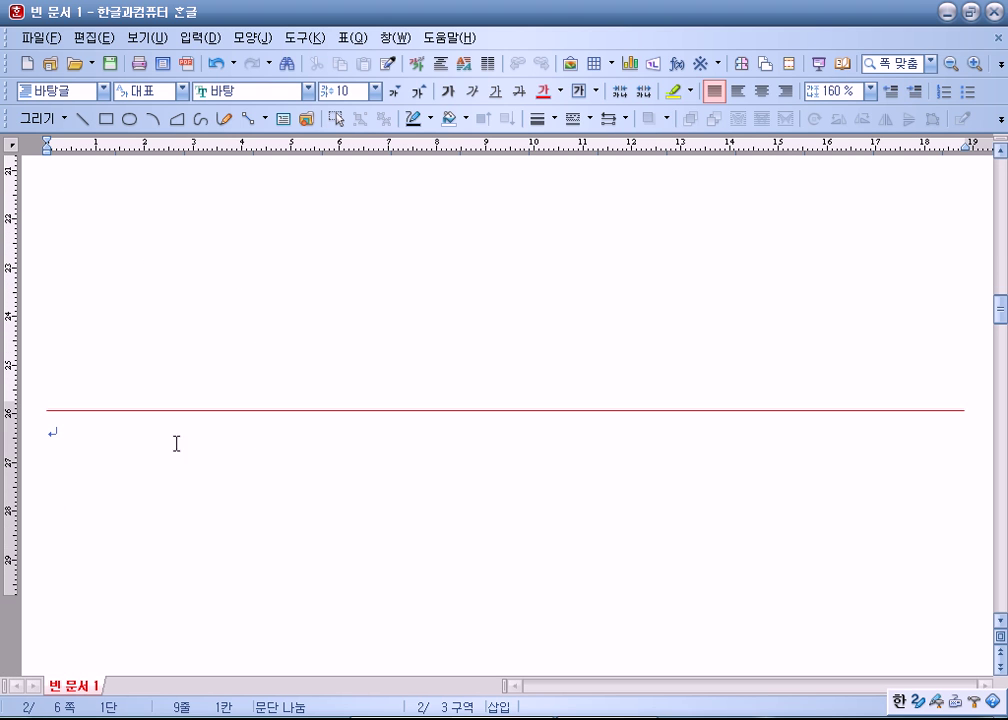
{"action": "left_click", "coordinate": [89, 449]}
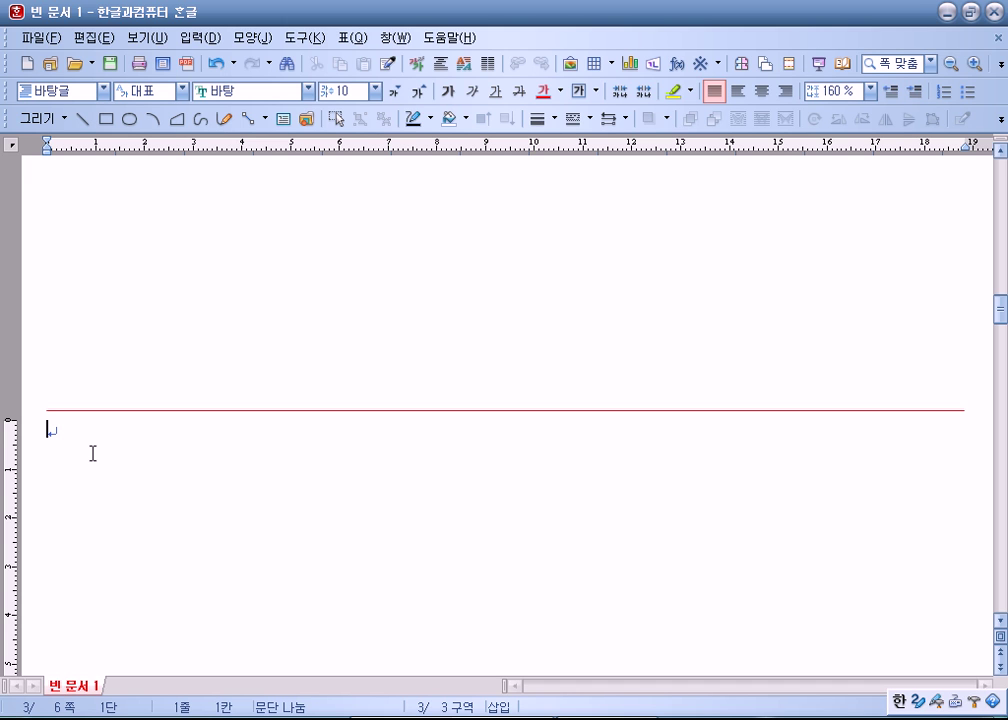
{"action": "scroll", "coordinate": [60, 445], "scroll_direction": "up", "scroll_amount": 6}
{"action": "scroll", "coordinate": [104, 441], "scroll_direction": "down", "scroll_amount": 9}
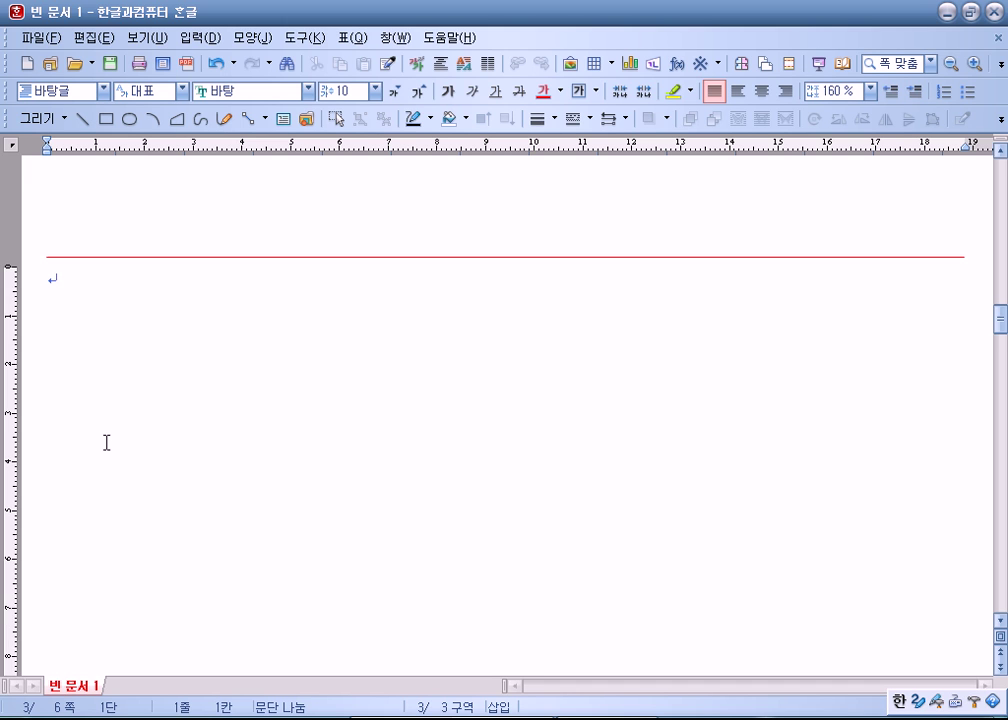
{"action": "key", "text": "Return"}
{"action": "key", "text": "Return"}
{"action": "key", "text": "Return"}
{"action": "key", "text": "Return"}
{"action": "key", "text": "Return"}
{"action": "key", "text": "Return"}
{"action": "key", "text": "Return"}
{"action": "key", "text": "Return"}
{"action": "key", "text": "Return"}
{"action": "key", "text": "Return"}
{"action": "key", "text": "Return"}
{"action": "key", "text": "Return"}
{"action": "key", "text": "Return"}
{"action": "key", "text": "Return"}
{"action": "key", "text": "Return"}
{"action": "key", "text": "Return"}
{"action": "key", "text": "Return"}
{"action": "key", "text": "Return"}
{"action": "key", "text": "Return"}
{"action": "key", "text": "Return"}
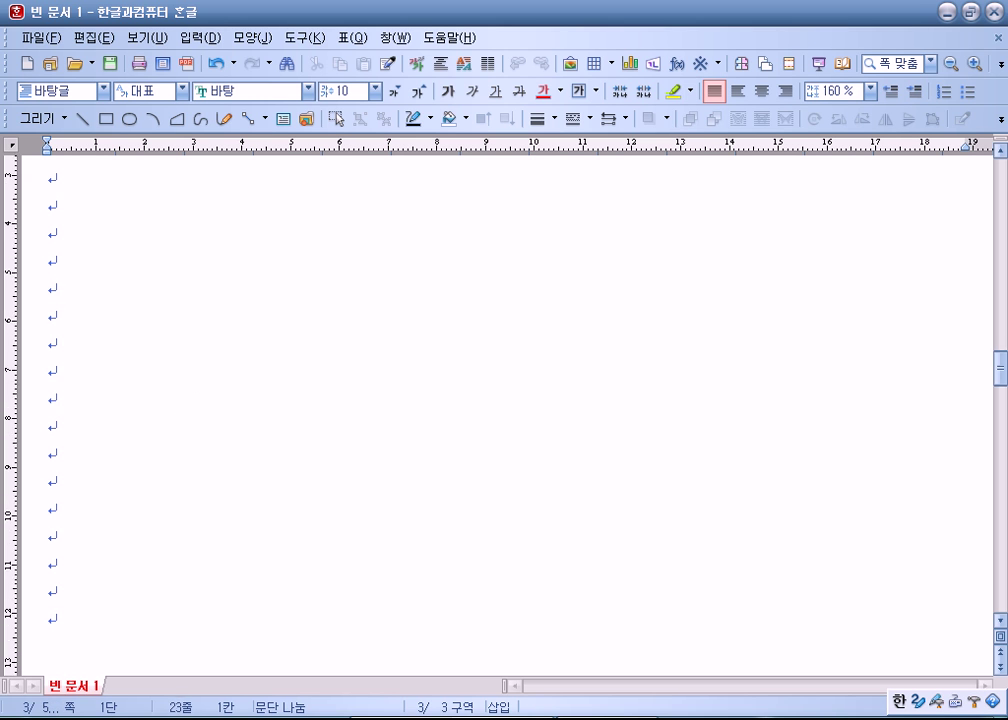
Step: Delete the surplus empty lines that spilled past the page break onto page 4
{"action": "key", "text": "Return"}
{"action": "key", "text": "Return"}
{"action": "key", "text": "Return"}
{"action": "key", "text": "Return"}
{"action": "key", "text": "Return"}
{"action": "key", "text": "Return"}
{"action": "key", "text": "Return"}
{"action": "key", "text": "Return"}
{"action": "key", "text": "Return"}
{"action": "key", "text": "Return"}
{"action": "key", "text": "Return"}
{"action": "key", "text": "Return"}
{"action": "key", "text": "Return"}
{"action": "key", "text": "Return"}
{"action": "left_click_drag", "start_coordinate": [49, 252], "coordinate": [73, 473]}
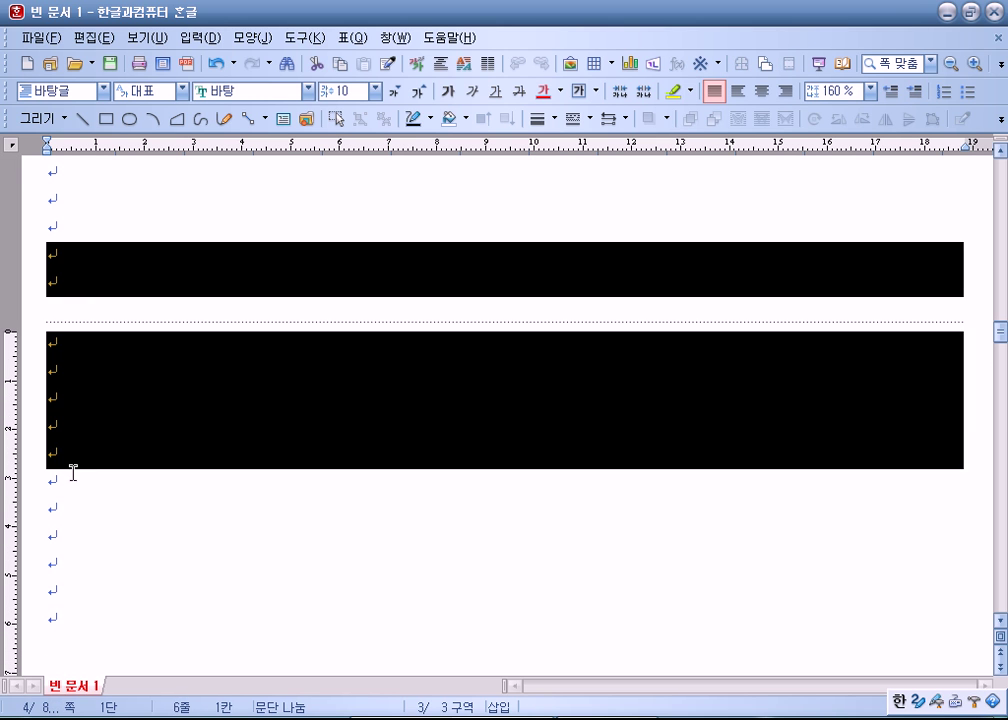
{"action": "left_click", "coordinate": [86, 418]}
{"action": "scroll", "coordinate": [76, 413], "scroll_direction": "up", "scroll_amount": 10}
{"action": "left_click", "coordinate": [76, 248]}
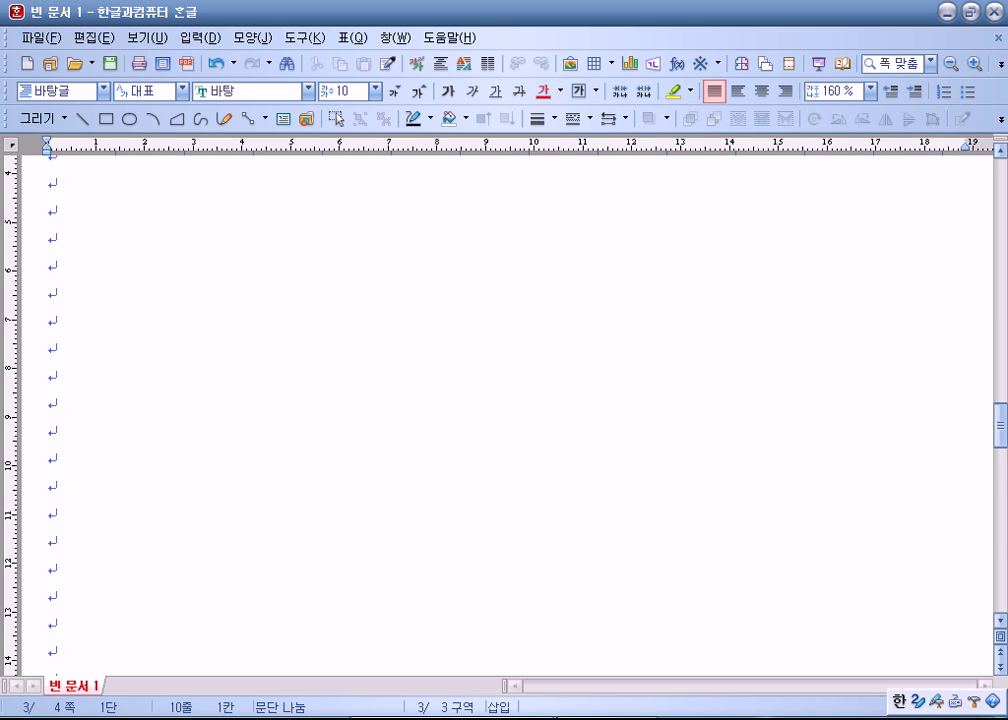
{"action": "key", "text": "BackSpace"}
{"action": "key", "text": "BackSpace"}
{"action": "key", "text": "BackSpace"}
{"action": "key", "text": "BackSpace"}
{"action": "key", "text": "BackSpace"}
{"action": "key", "text": "BackSpace"}
{"action": "key", "text": "BackSpace"}
{"action": "key", "text": "BackSpace"}
{"action": "key", "text": "BackSpace"}
{"action": "key", "text": "BackSpace"}
{"action": "key", "text": "BackSpace"}
{"action": "key", "text": "BackSpace"}
{"action": "key", "text": "BackSpace"}
{"action": "key", "text": "BackSpace"}
{"action": "key", "text": "BackSpace"}
{"action": "key", "text": "BackSpace"}
{"action": "key", "text": "BackSpace"}
{"action": "key", "text": "BackSpace"}
{"action": "key", "text": "BackSpace"}
{"action": "key", "text": "BackSpace"}
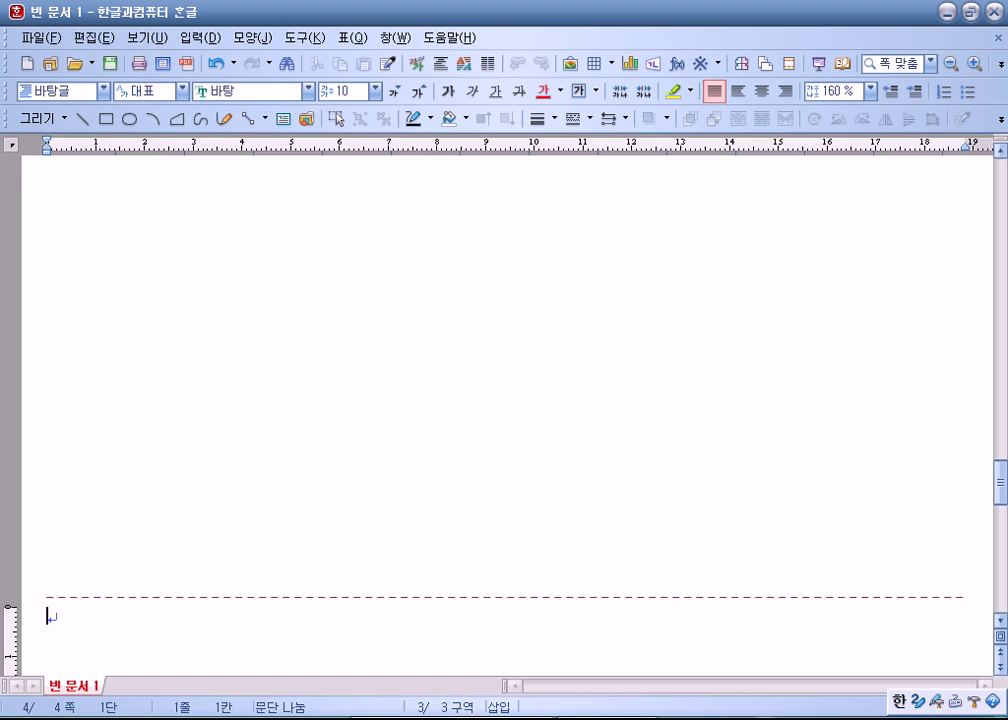
Step: Delete the last empty line on page 3
{"action": "scroll", "coordinate": [80, 370], "scroll_direction": "up", "scroll_amount": 10}
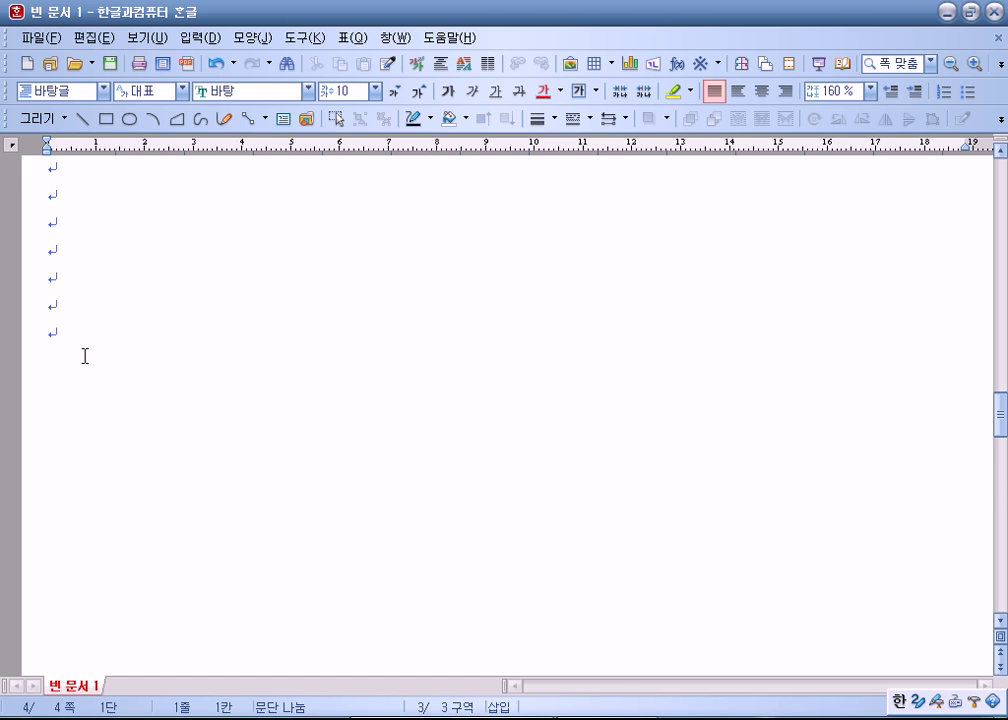
{"action": "left_click", "coordinate": [41, 331]}
{"action": "left_click", "coordinate": [26, 331]}
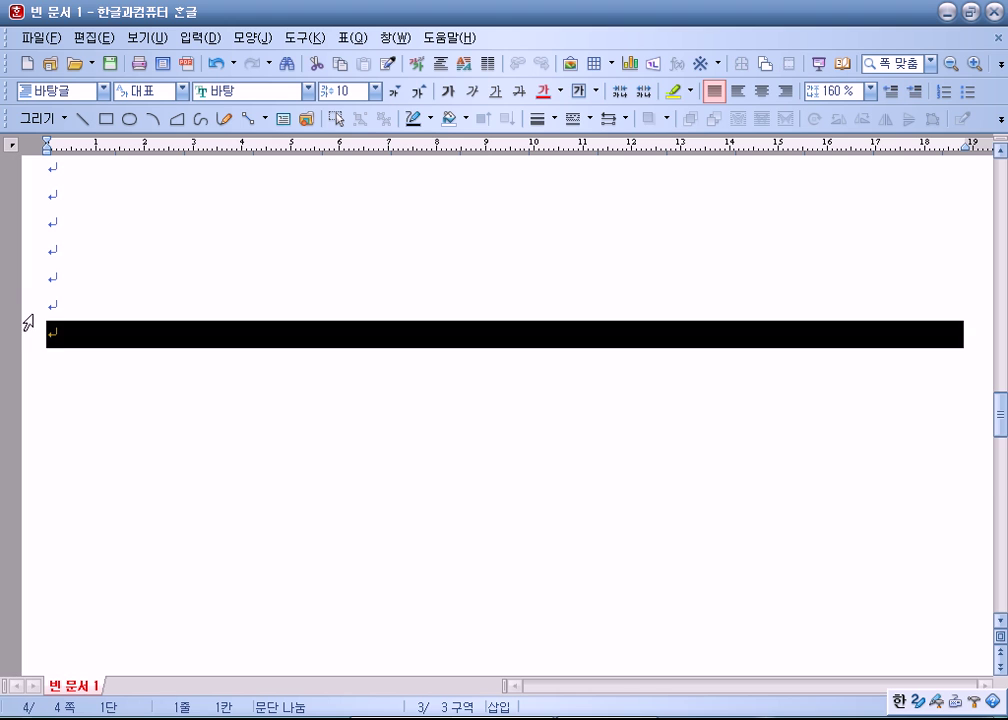
{"action": "key", "text": "Delete"}
Step: Add two empty lines at the very top of page 1
{"action": "scroll", "coordinate": [69, 368], "scroll_direction": "down", "scroll_amount": 3}
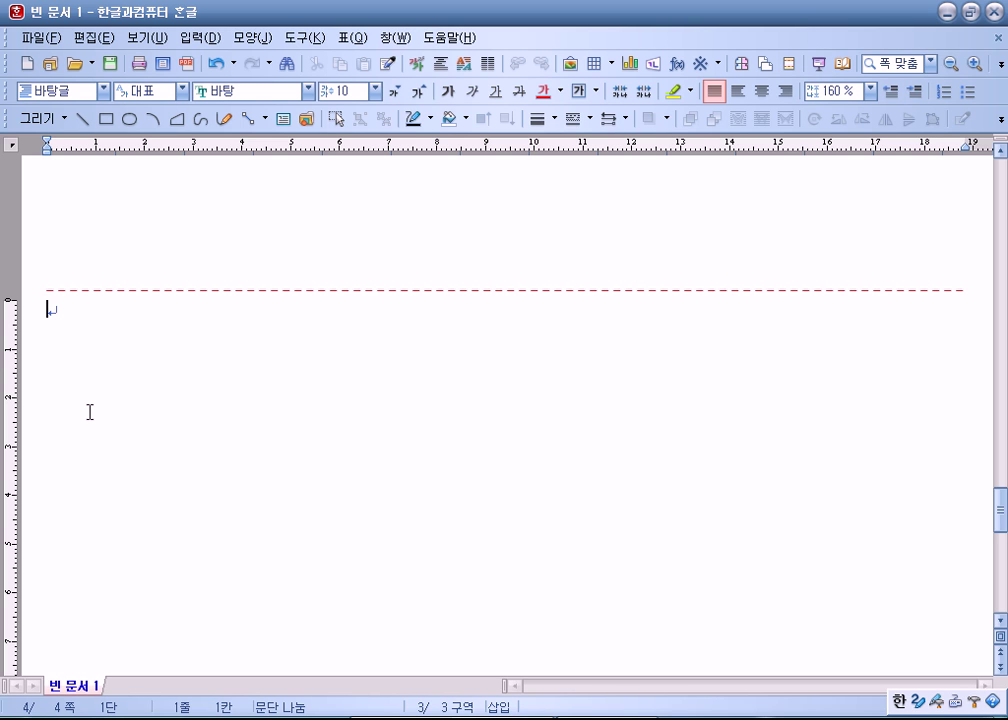
{"action": "scroll", "coordinate": [89, 412], "scroll_direction": "up", "scroll_amount": 5}
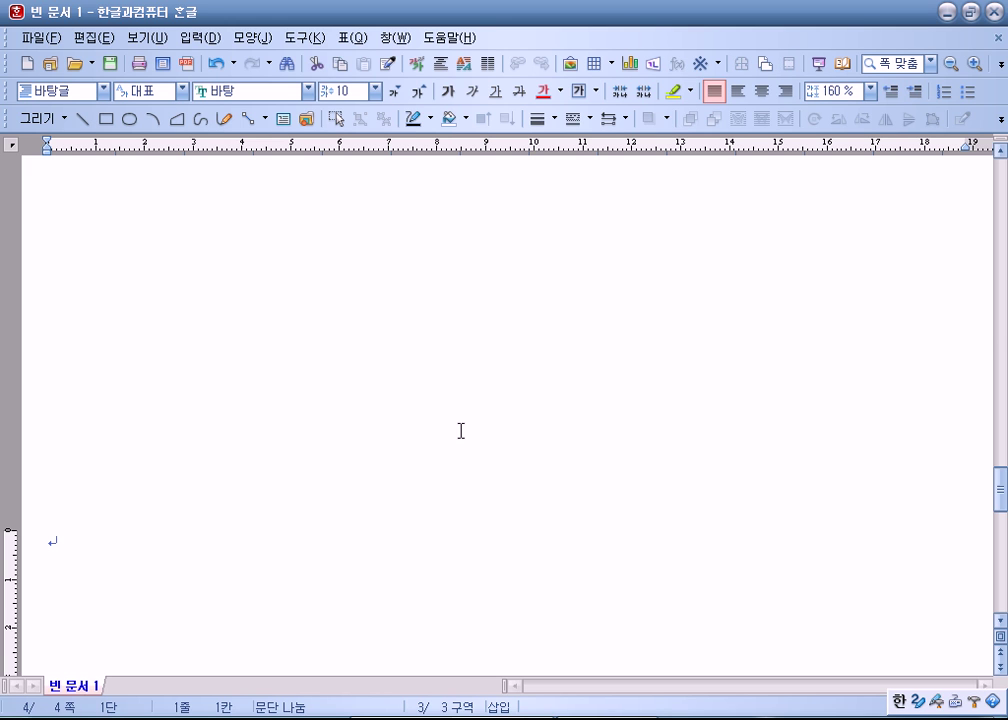
{"action": "key", "text": "BackSpace"}
{"action": "key", "text": "BackSpace"}
{"action": "key", "text": "BackSpace"}
{"action": "key", "text": "Return"}
{"action": "key", "text": "Return"}
Step: Type 제목 on page 1 and set it to 112-point font size
{"action": "type", "text": "제목"}
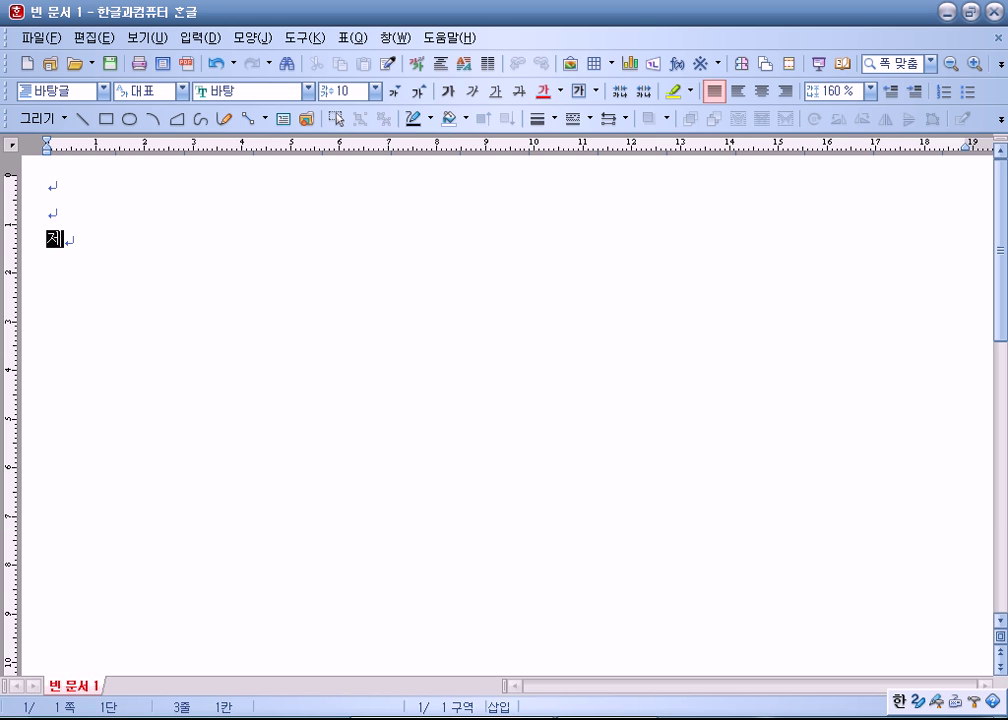
{"action": "key", "text": "Return"}
{"action": "key", "text": "shift+Up"}
{"action": "key", "text": "shift+Up"}
{"action": "key", "text": "shift+Up"}
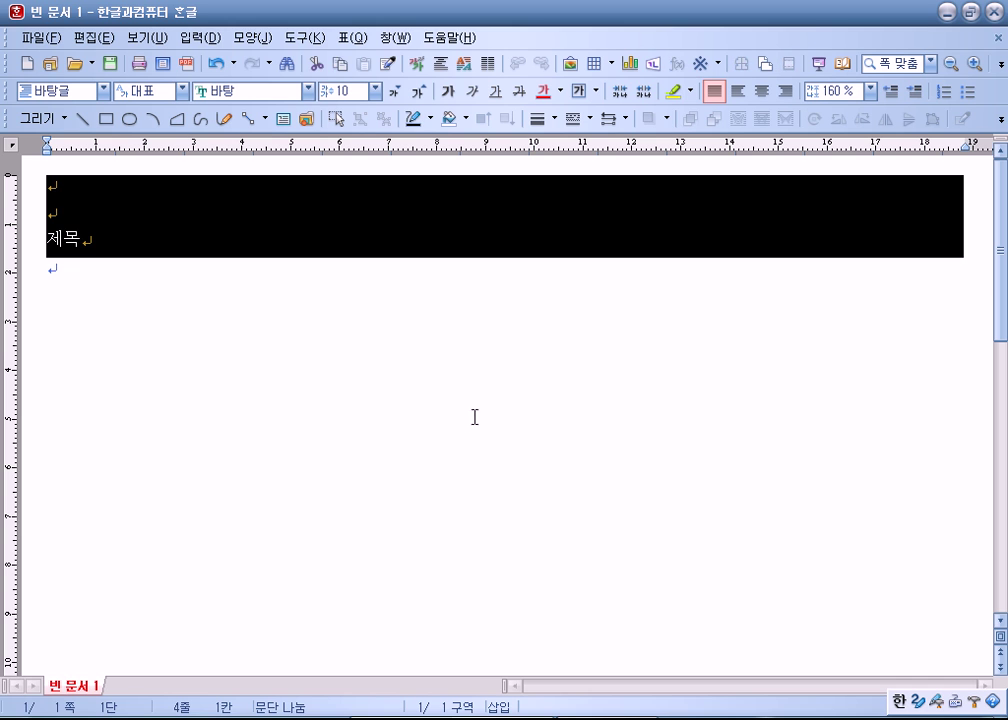
{"action": "left_click", "coordinate": [100, 234]}
{"action": "key", "text": "shift+Up"}
{"action": "left_click", "coordinate": [375, 91]}
{"action": "left_click", "coordinate": [345, 110]}
{"action": "left_click", "coordinate": [375, 91]}
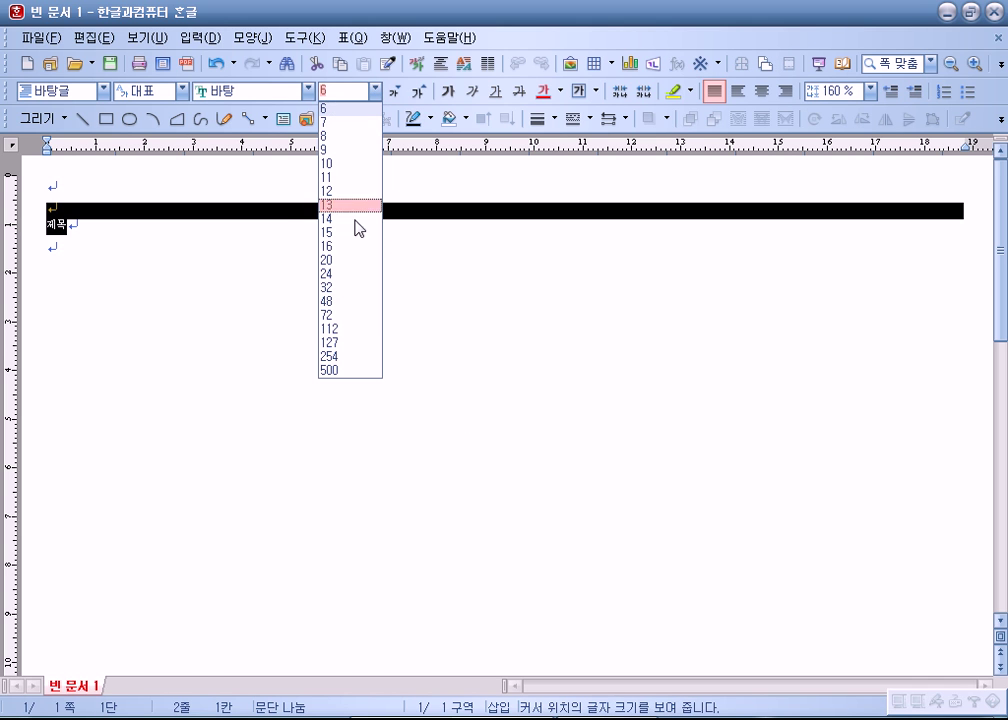
{"action": "left_click", "coordinate": [334, 330]}
{"action": "left_click", "coordinate": [483, 573]}
Step: Add more empty lines below the 제목 title
{"action": "scroll", "coordinate": [483, 573], "scroll_direction": "down", "scroll_amount": 3}
{"action": "left_click", "coordinate": [236, 567]}
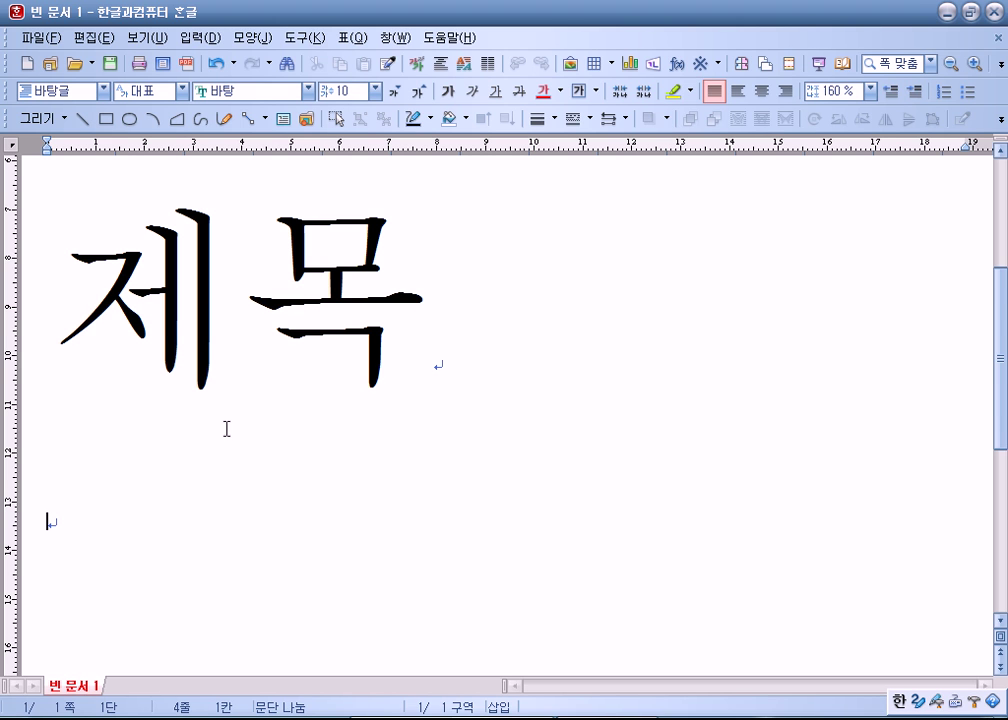
{"action": "scroll", "coordinate": [225, 423], "scroll_direction": "down", "scroll_amount": 3}
{"action": "key", "text": "Return"}
{"action": "key", "text": "Return"}
{"action": "key", "text": "Return"}
{"action": "key", "text": "Return"}
{"action": "key", "text": "Return"}
{"action": "key", "text": "Return"}
{"action": "key", "text": "Return"}
{"action": "key", "text": "Return"}
{"action": "key", "text": "Return"}
{"action": "key", "text": "Return"}
{"action": "key", "text": "Return"}
{"action": "key", "text": "Return"}
{"action": "key", "text": "Return"}
{"action": "key", "text": "Return"}
{"action": "key", "text": "Return"}
{"action": "key", "text": "Return"}
{"action": "key", "text": "Return"}
{"action": "key", "text": "Return"}
{"action": "key", "text": "Return"}
{"action": "key", "text": "Return"}
{"action": "key", "text": "Return"}
{"action": "key", "text": "Return"}
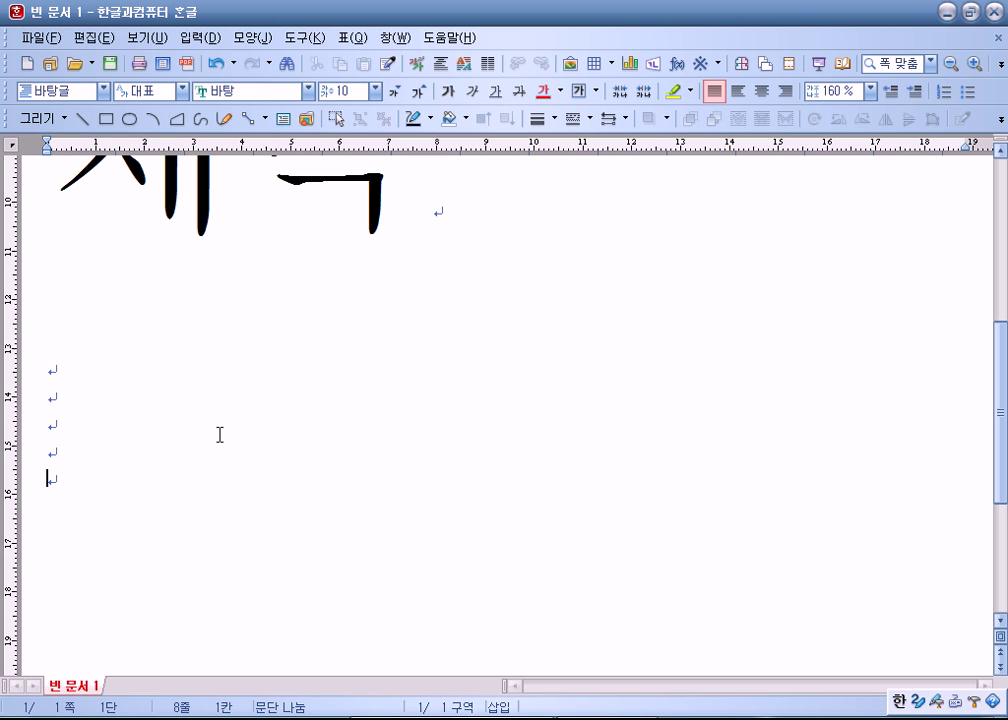
Step: On page 2, type 보고서 내용, 서론, 본론 and 결혼 on separate lines
{"action": "left_click", "coordinate": [72, 293]}
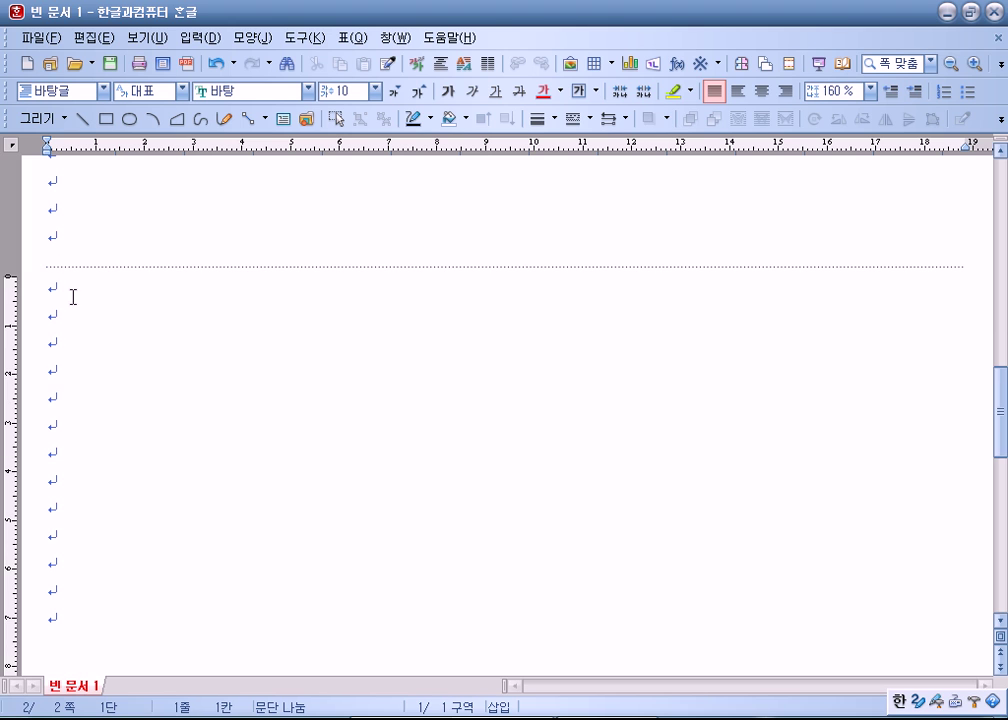
{"action": "type", "text": "보고서 내요"}
{"action": "type", "text": "ㅇ"}
{"action": "key", "text": "Return"}
{"action": "type", "text": "ㅂㅓ론"}
{"action": "key", "text": "Return"}
{"action": "type", "text": "본론"}
{"action": "key", "text": "Return"}
{"action": "type", "text": "결혼"}
{"action": "key", "text": "Return"}
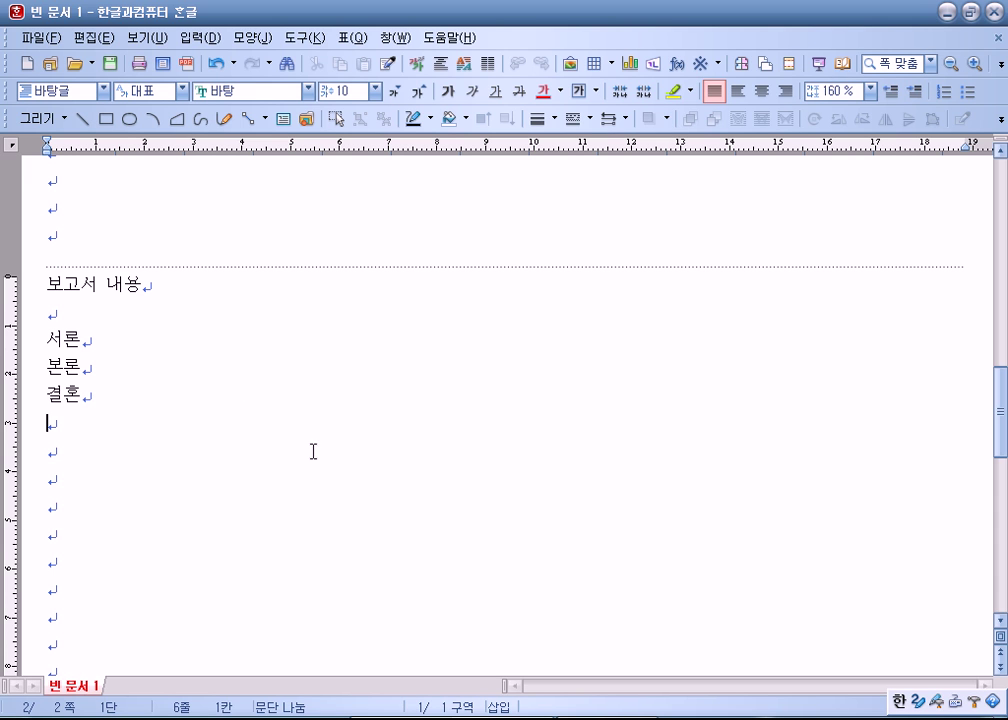
Step: Delete the empty line above 제목 and add an empty line above 보고서 내용
{"action": "scroll", "coordinate": [340, 445], "scroll_direction": "up", "scroll_amount": 10}
{"action": "scroll", "coordinate": [300, 400], "scroll_direction": "up", "scroll_amount": 2}
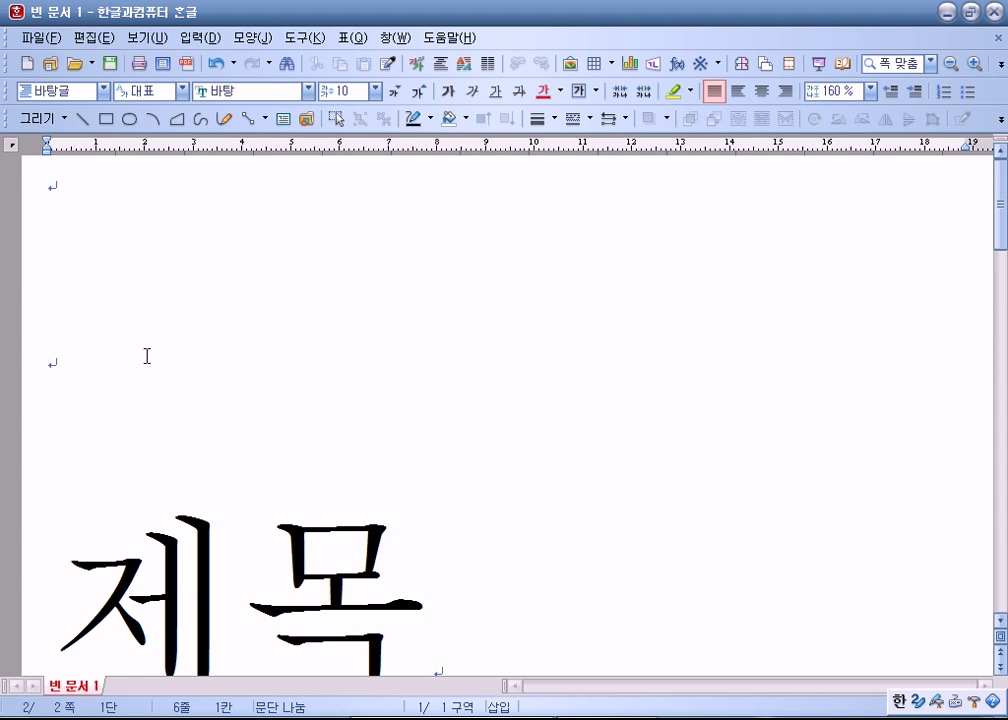
{"action": "left_click", "coordinate": [70, 198]}
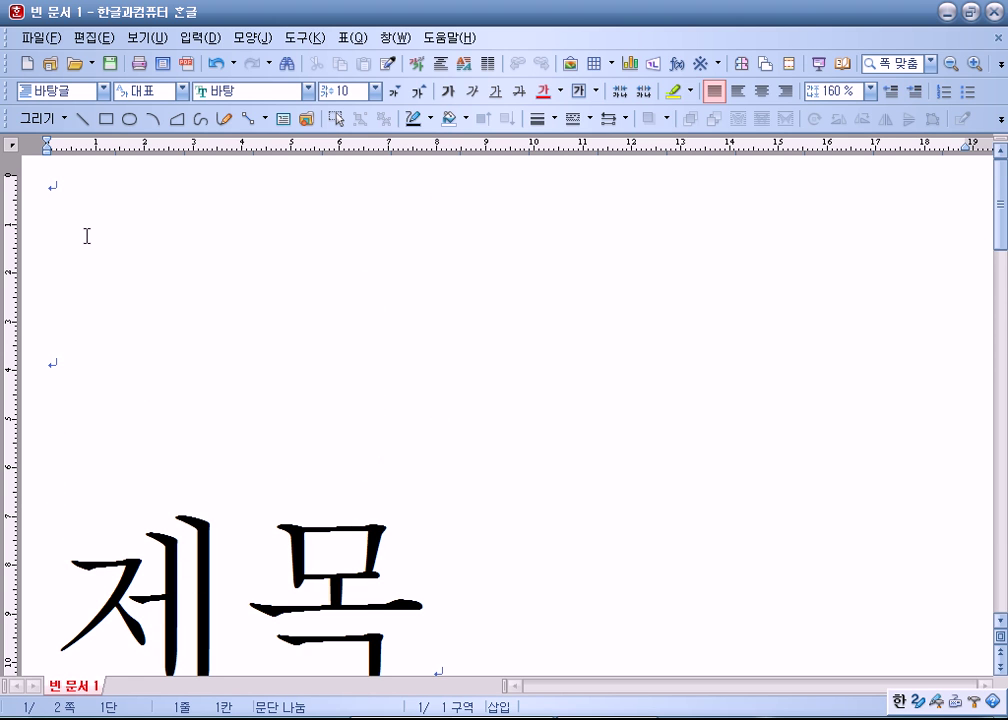
{"action": "key", "text": "Delete"}
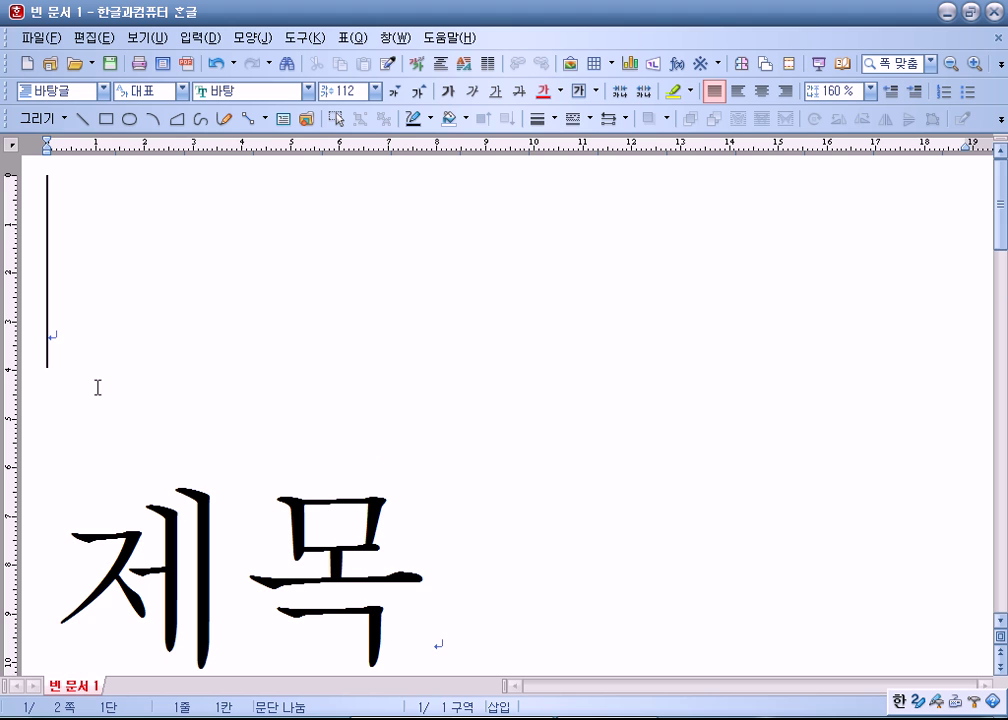
{"action": "scroll", "coordinate": [139, 335], "scroll_direction": "down", "scroll_amount": 8}
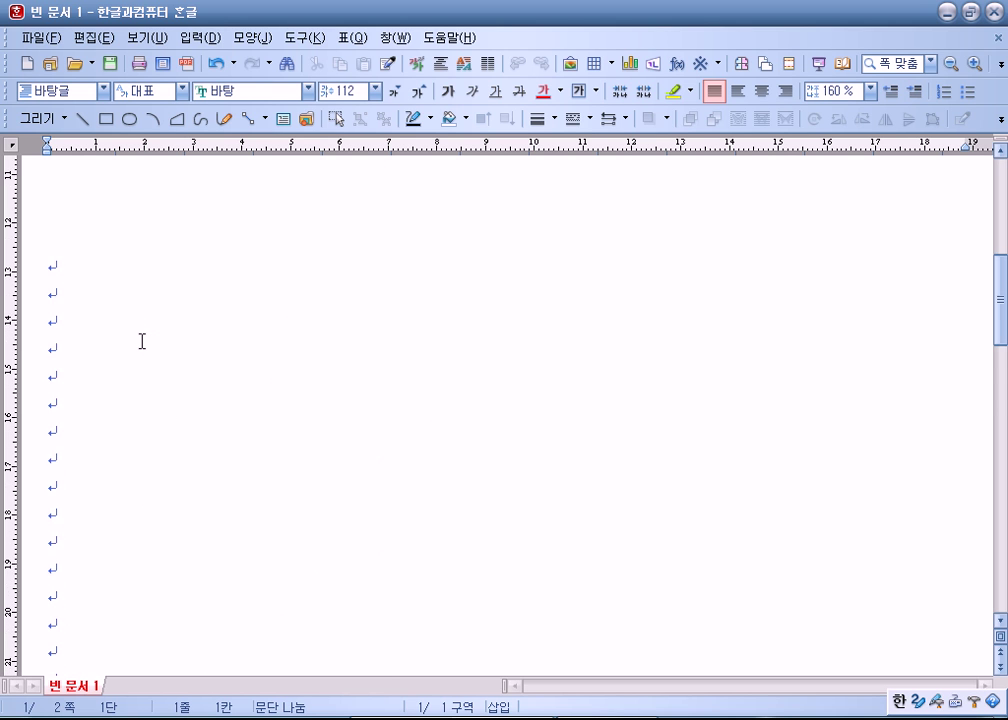
{"action": "scroll", "coordinate": [140, 336], "scroll_direction": "down", "scroll_amount": 3}
{"action": "left_click", "coordinate": [85, 532]}
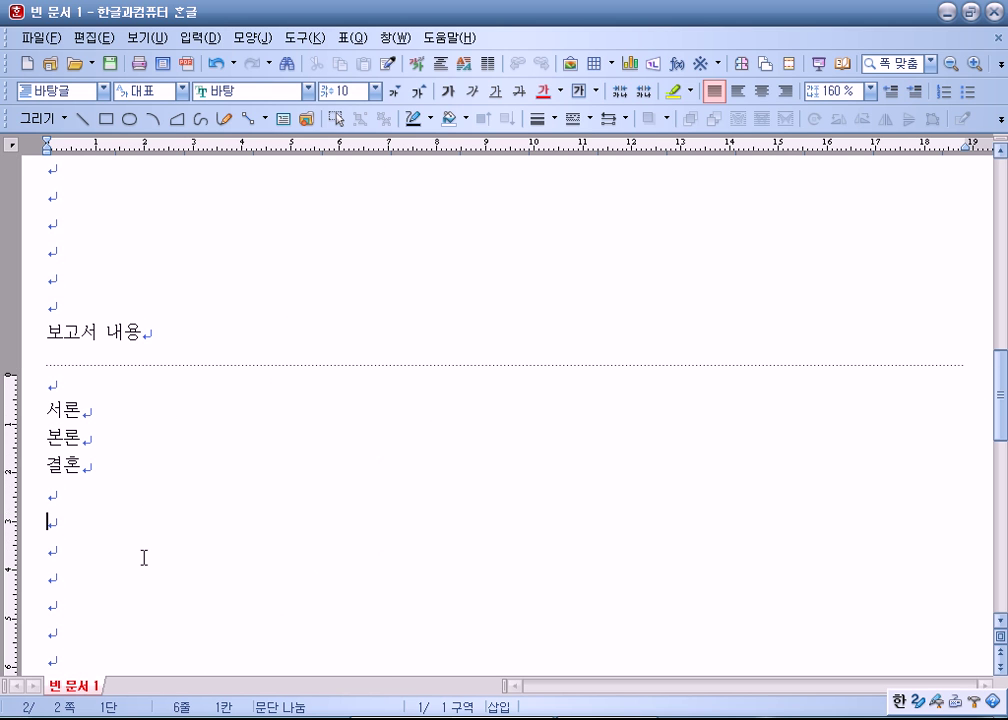
{"action": "left_click_drag", "start_coordinate": [151, 333], "coordinate": [40, 333]}
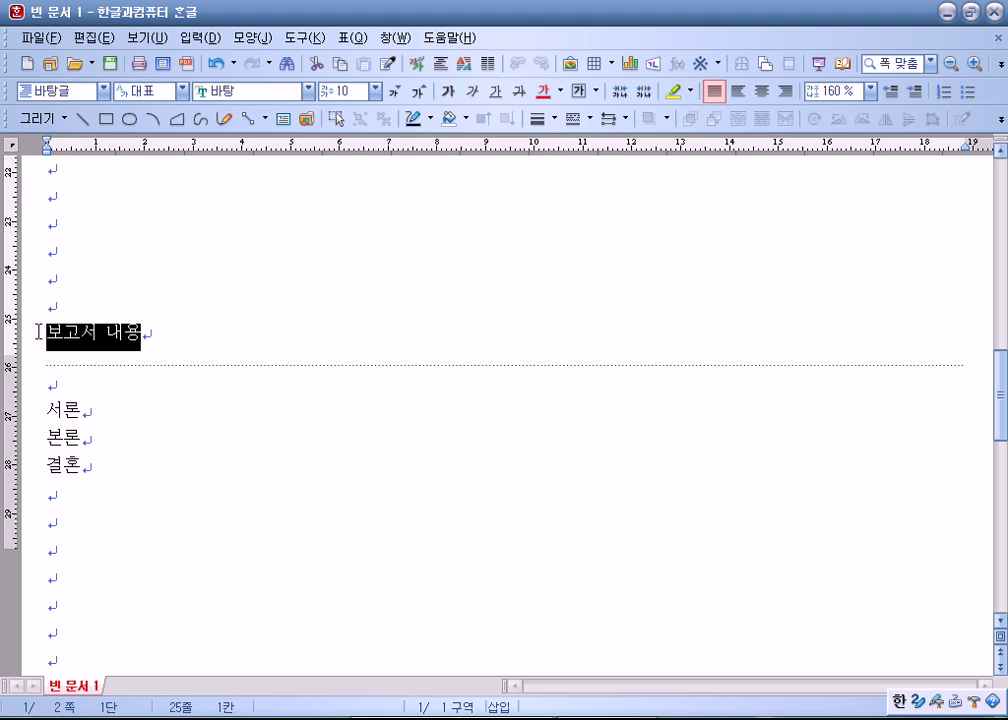
{"action": "left_click", "coordinate": [106, 411]}
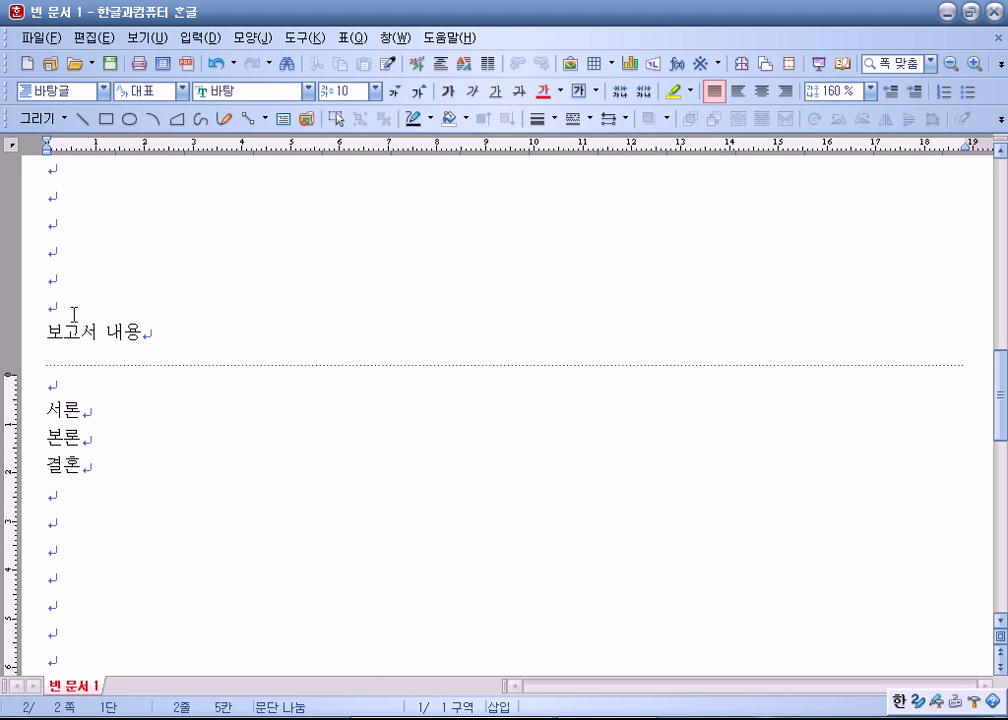
{"action": "left_click", "coordinate": [44, 300]}
{"action": "key", "text": "Return"}
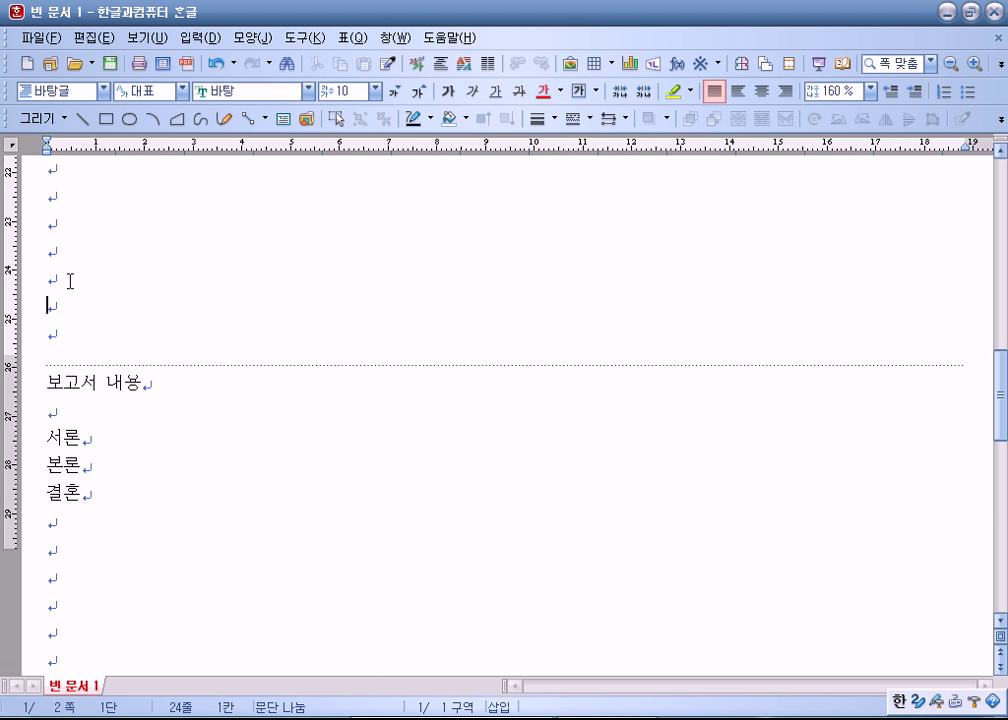
Step: Add a line above 제목, insert a page break below it, and trim lines above 보고서 내용
{"action": "scroll", "coordinate": [75, 310], "scroll_direction": "up", "scroll_amount": 15}
{"action": "left_click", "coordinate": [52, 314]}
{"action": "key", "text": "Return"}
{"action": "scroll", "coordinate": [81, 320], "scroll_direction": "down", "scroll_amount": 10}
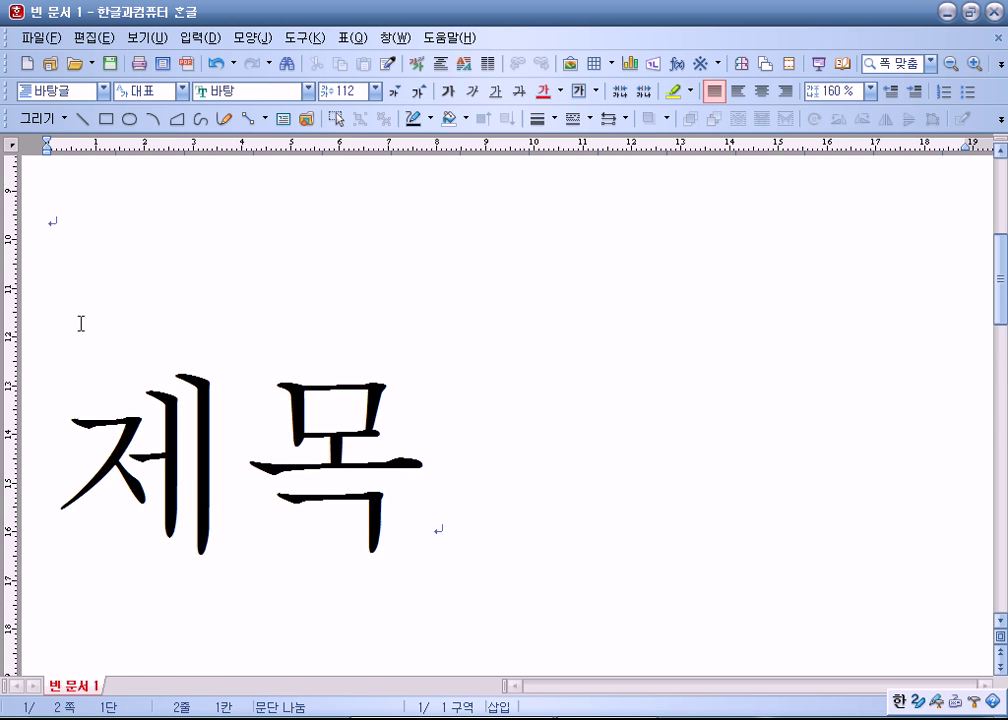
{"action": "scroll", "coordinate": [82, 328], "scroll_direction": "down", "scroll_amount": 10}
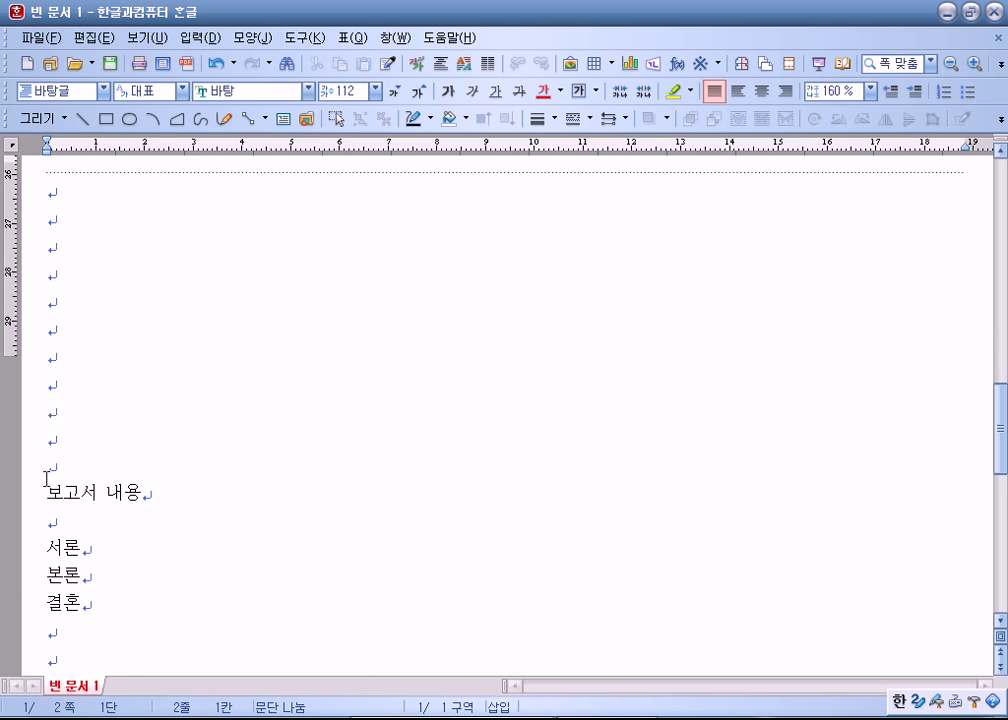
{"action": "left_click_drag", "start_coordinate": [45, 493], "coordinate": [166, 493]}
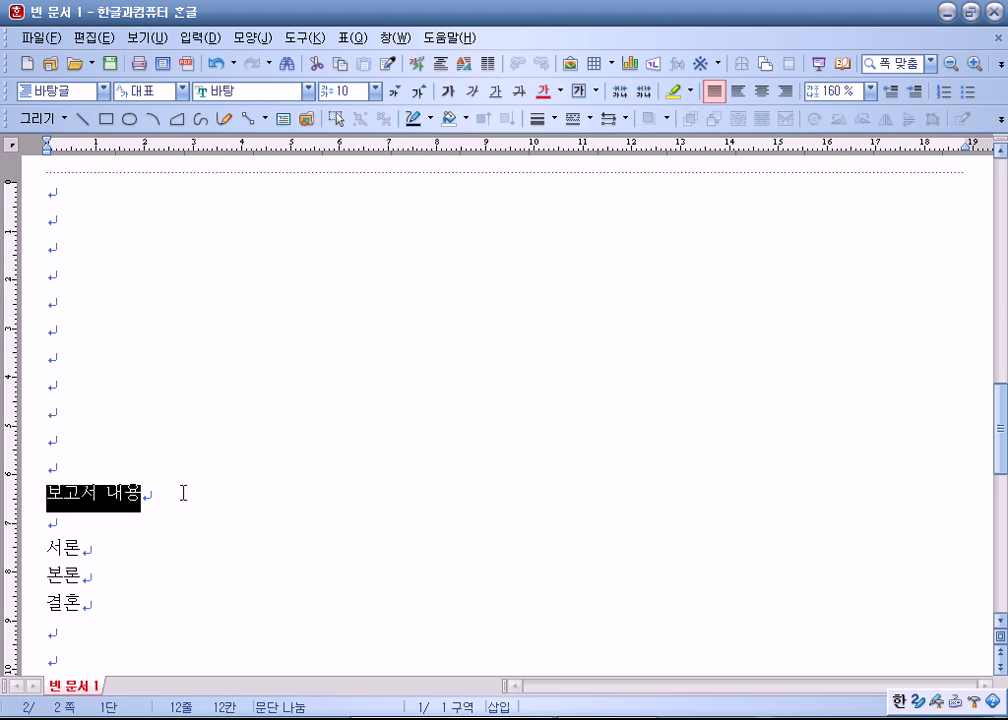
{"action": "scroll", "coordinate": [135, 439], "scroll_direction": "up", "scroll_amount": 19}
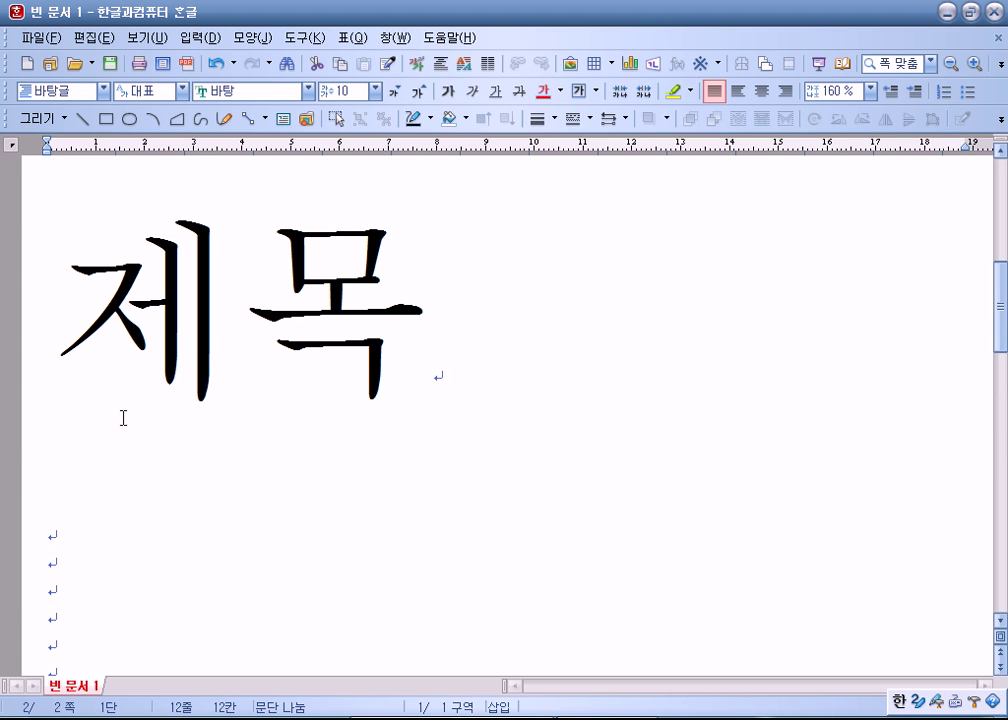
{"action": "left_click", "coordinate": [111, 543]}
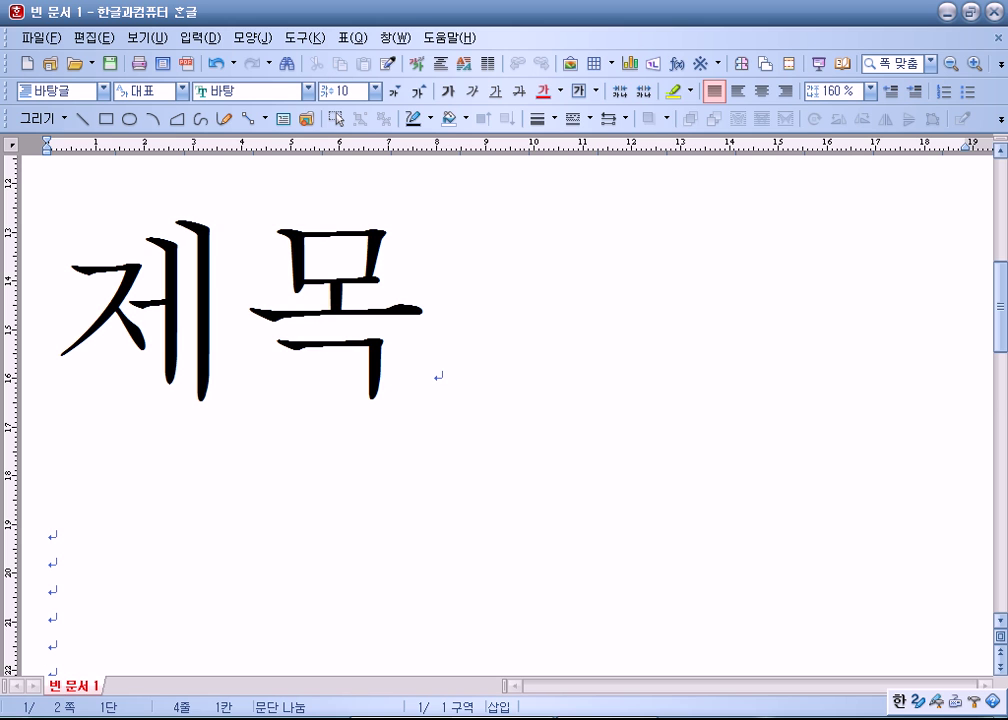
{"action": "key", "text": "ctrl+Return"}
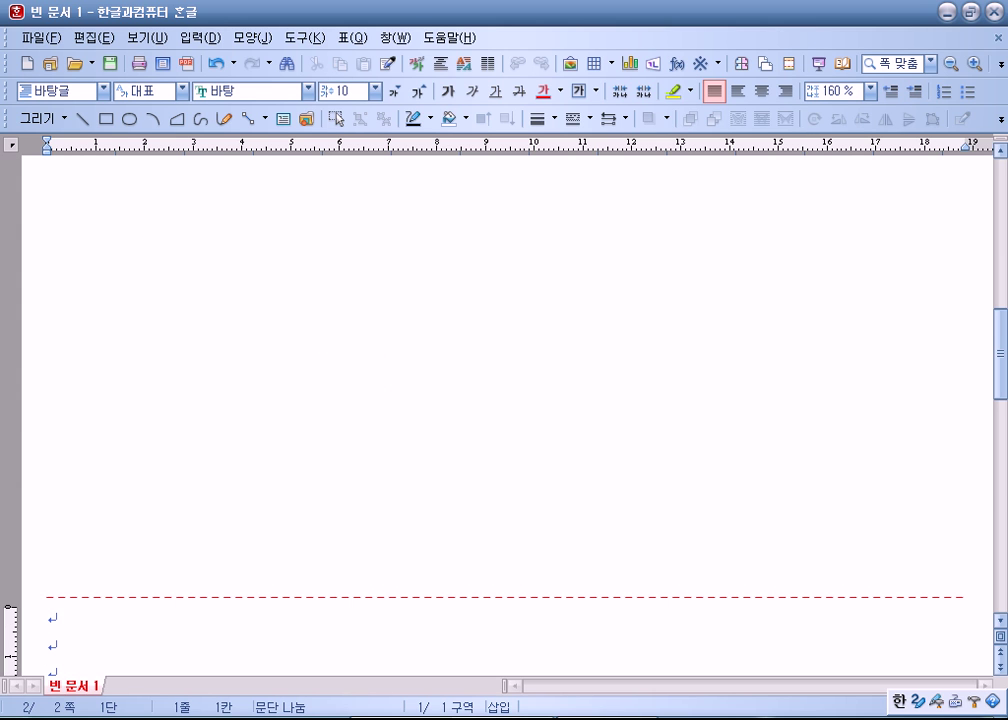
{"action": "scroll", "coordinate": [125, 528], "scroll_direction": "down", "scroll_amount": 5}
{"action": "key", "text": "Delete"}
{"action": "key", "text": "Delete"}
{"action": "key", "text": "Delete"}
{"action": "key", "text": "Delete"}
{"action": "key", "text": "Delete"}
{"action": "key", "text": "Delete"}
{"action": "key", "text": "Delete"}
{"action": "key", "text": "Delete"}
{"action": "key", "text": "Delete"}
{"action": "key", "text": "Delete"}
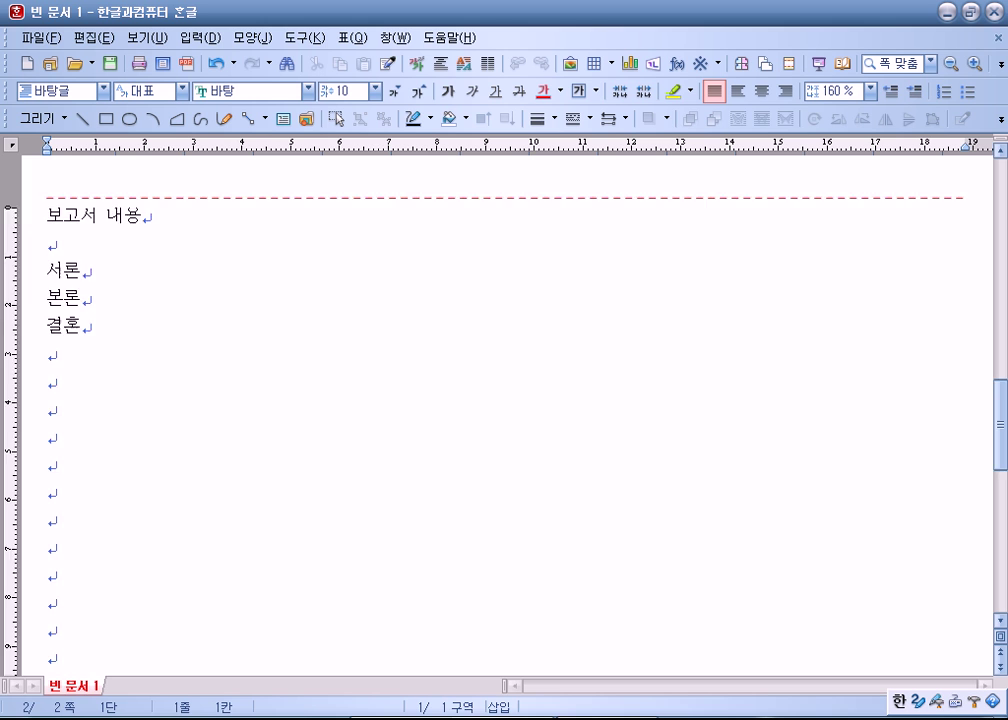
Step: Leave two empty lines under 제목 and start 보고서 내용 on a new page with Ctrl+Enter
{"action": "scroll", "coordinate": [164, 407], "scroll_direction": "up", "scroll_amount": 8}
{"action": "left_click", "coordinate": [513, 499]}
{"action": "key", "text": "Return"}
{"action": "scroll", "coordinate": [254, 500], "scroll_direction": "up", "scroll_amount": 6}
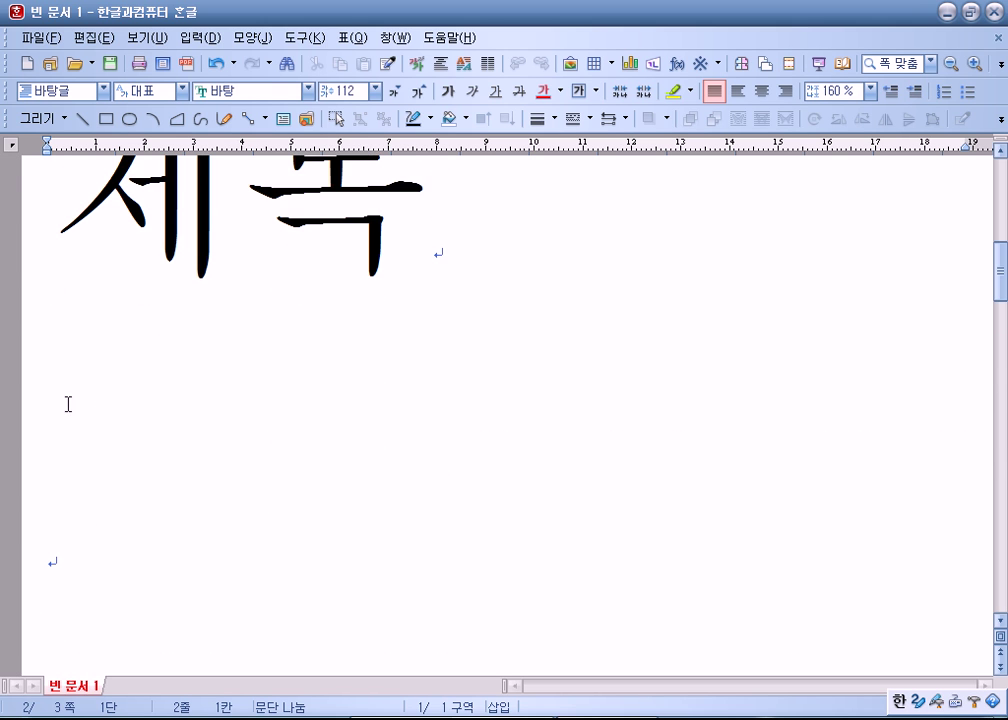
{"action": "key", "text": "Delete"}
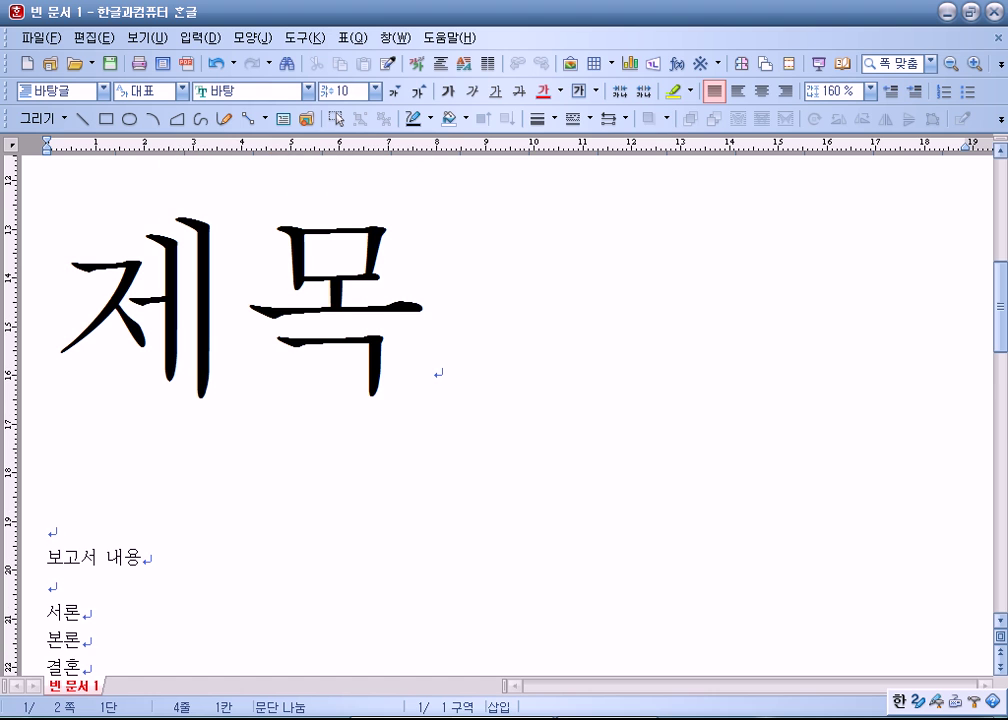
{"action": "key", "text": "Return"}
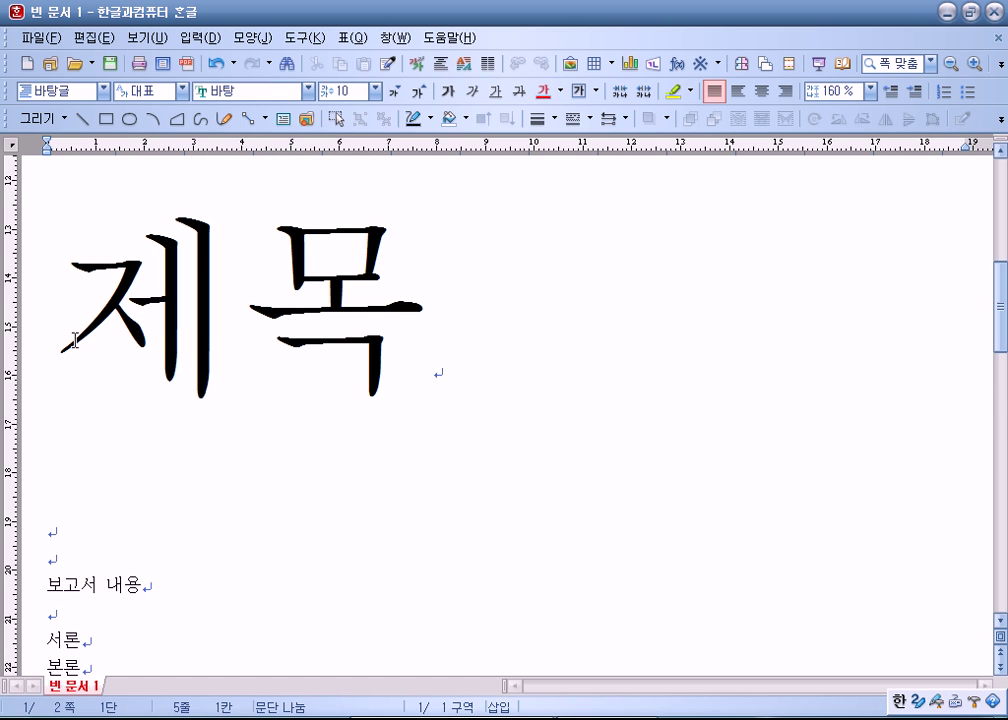
{"action": "key", "text": "ctrl+Return"}
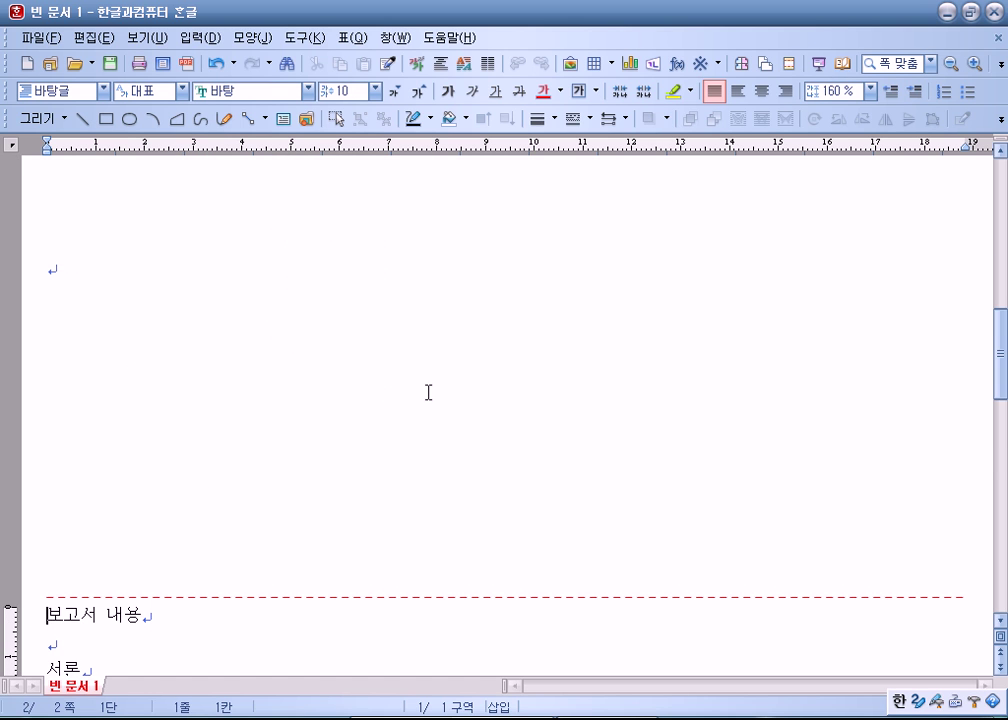
{"action": "left_click", "coordinate": [43, 299]}
{"action": "key", "text": "Return"}
{"action": "key", "text": "Return"}
{"action": "key", "text": "Return"}
{"action": "key", "text": "Return"}
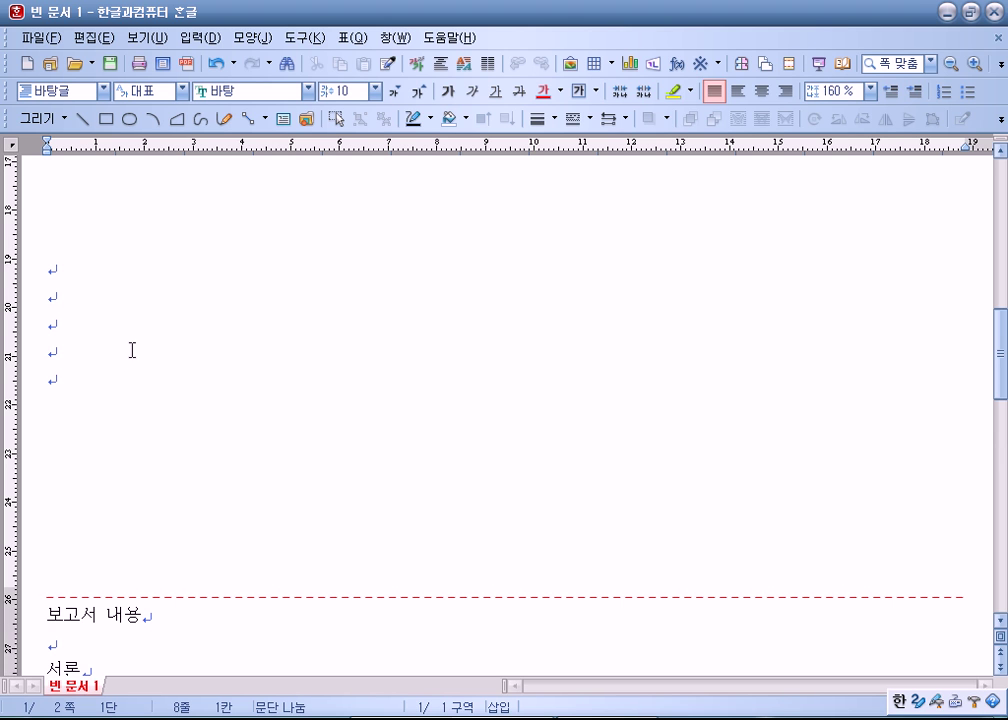
{"action": "scroll", "coordinate": [91, 546], "scroll_direction": "down", "scroll_amount": 1}
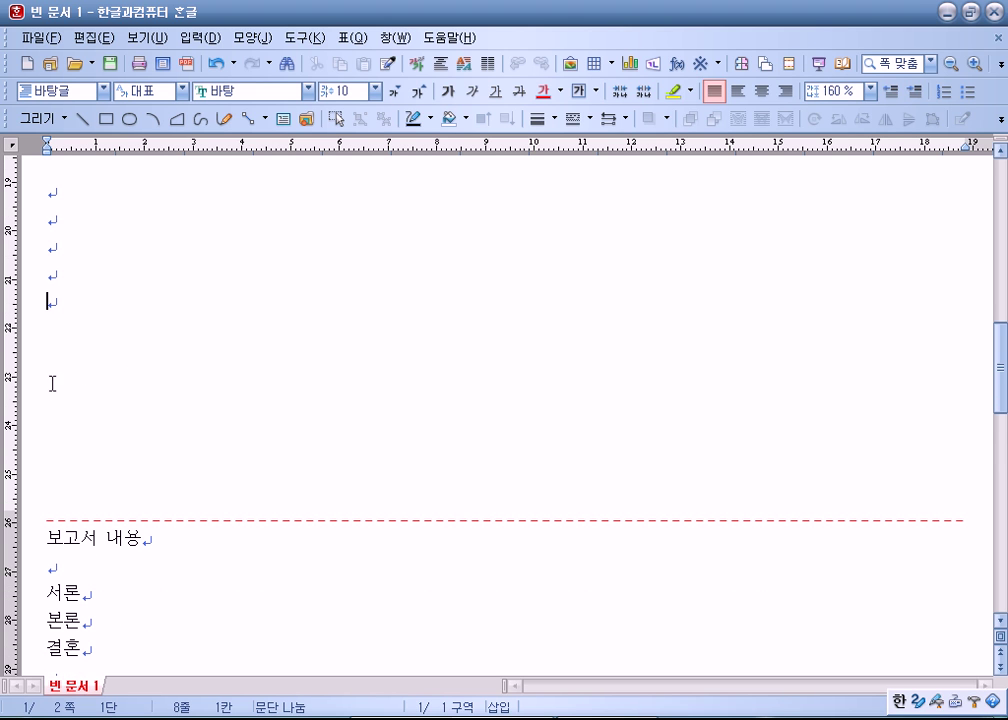
{"action": "key", "text": "BackSpace"}
{"action": "key", "text": "BackSpace"}
{"action": "key", "text": "BackSpace"}
{"action": "key", "text": "BackSpace"}
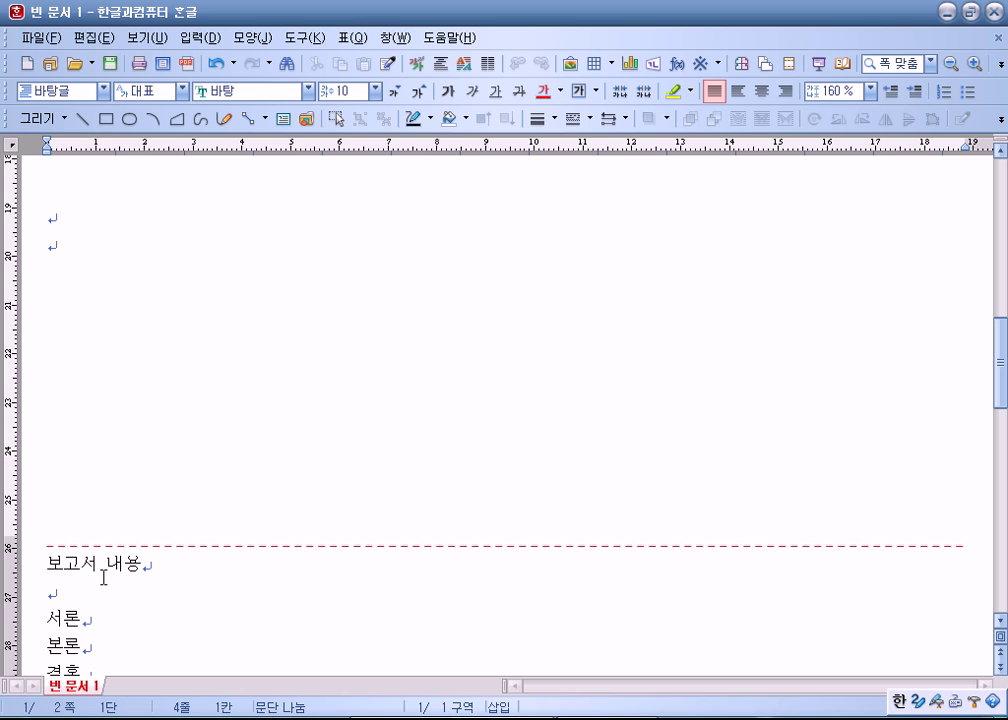
Step: Check Page Setup (F7) without changes, then delete all document content
{"action": "key", "text": "F7"}
{"action": "key", "text": "Tab"}
{"action": "key", "text": "Tab"}
{"action": "key", "text": "Tab"}
{"action": "key", "text": "Escape"}
{"action": "key", "text": "ctrl+a"}
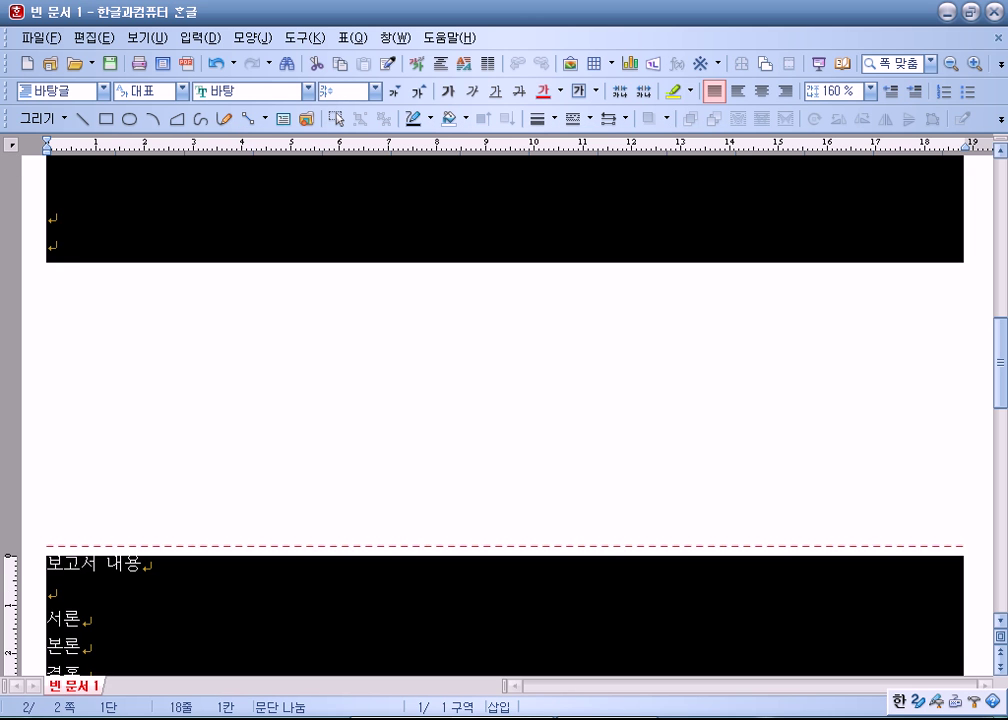
{"action": "key", "text": "Delete"}
Step: Type the 1, 2, 3, (1) (2), 4 skeleton with section breaks, then close it unsaved
{"action": "type", "text": "1"}
{"action": "key", "text": "Return"}
{"action": "key", "text": "Return"}
{"action": "key", "text": "Return"}
{"action": "key", "text": "Return"}
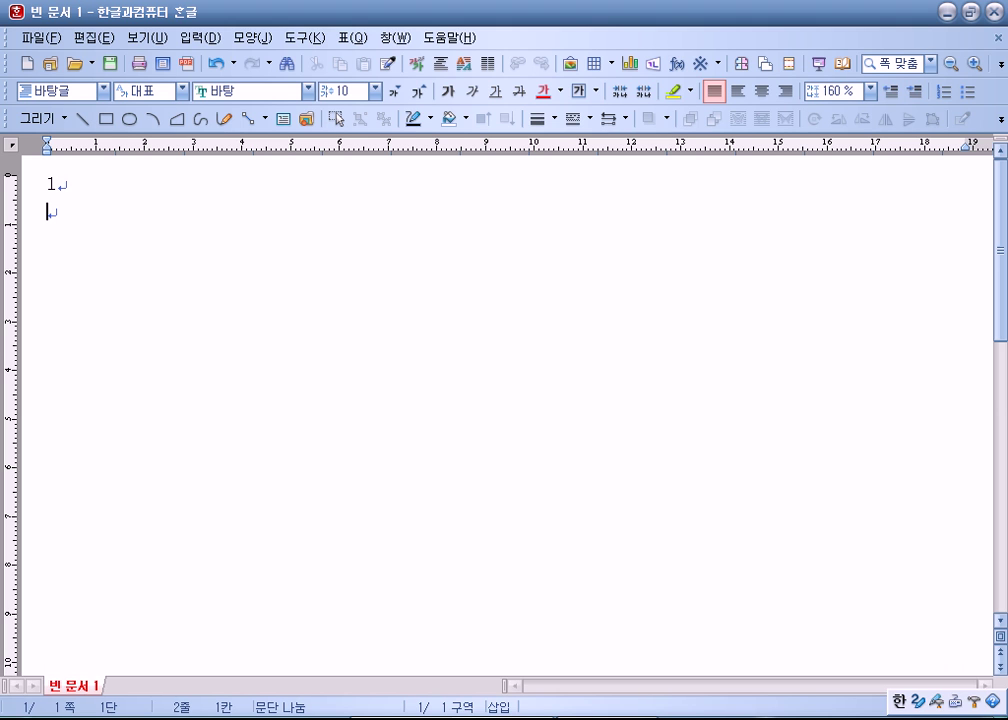
{"action": "type", "text": "2"}
{"action": "key", "text": "Return"}
{"action": "key", "text": "Return"}
{"action": "key", "text": "Return"}
{"action": "key", "text": "Return"}
{"action": "key", "text": "Return"}
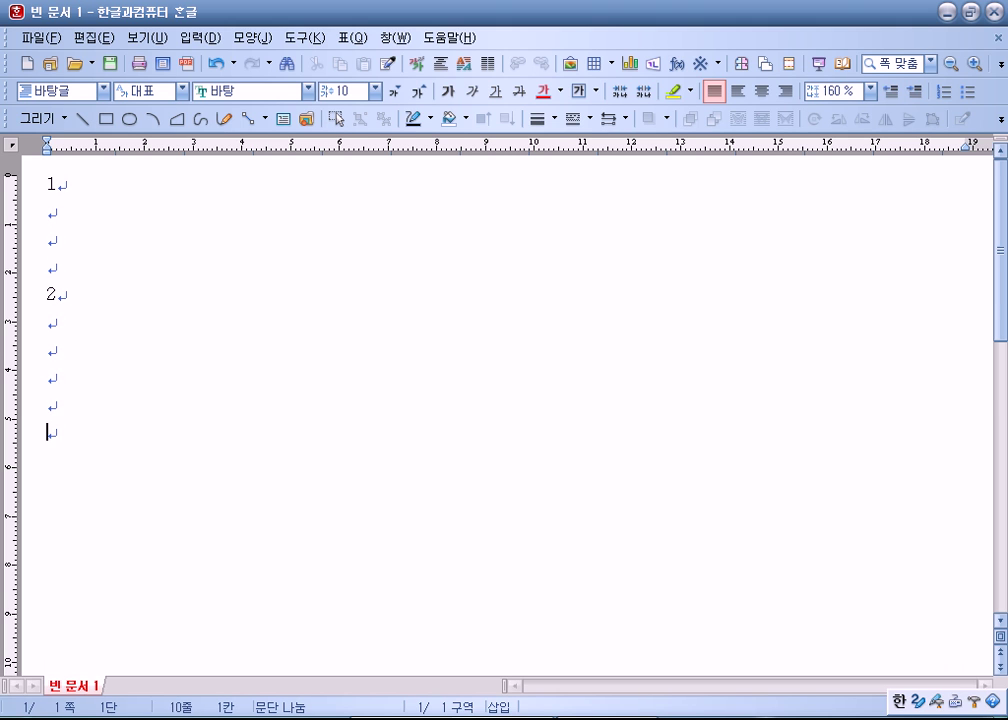
{"action": "key", "text": "alt+shift+Return"}
{"action": "type", "text": "3"}
{"action": "key", "text": "Return"}
{"action": "type", "text": "(1"}
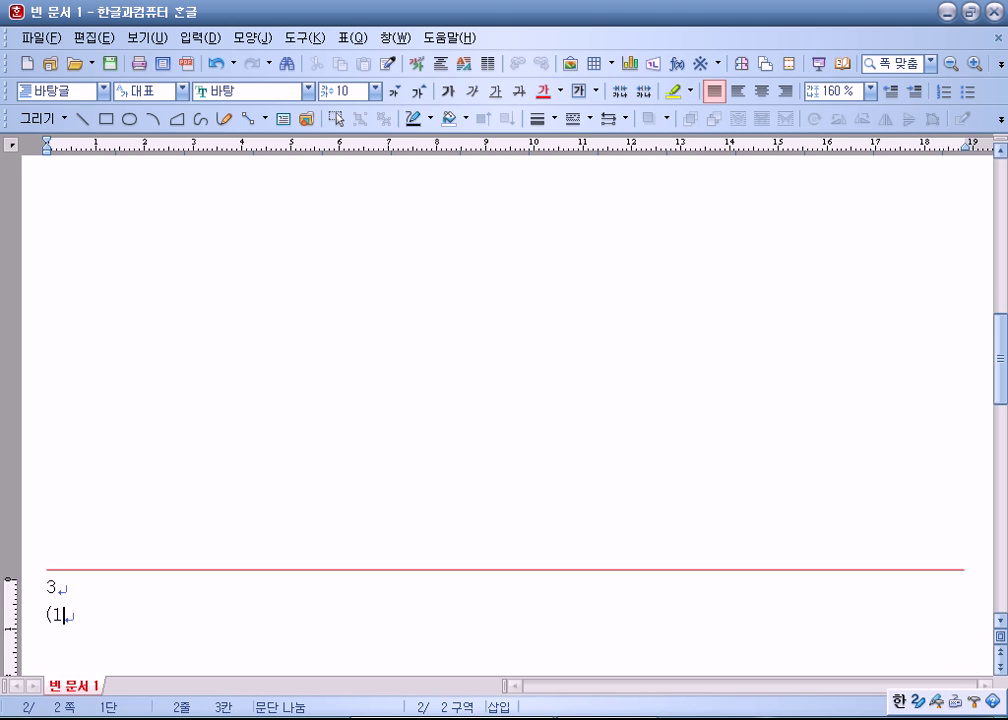
{"action": "type", "text": ")     (2)"}
{"action": "key", "text": "Return"}
{"action": "key", "text": "Return"}
{"action": "key", "text": "Return"}
{"action": "key", "text": "Return"}
{"action": "type", "text": "4"}
{"action": "key", "text": "Return"}
{"action": "key", "text": "Return"}
{"action": "key", "text": "Return"}
{"action": "key", "text": "Return"}
{"action": "key", "text": "Return"}
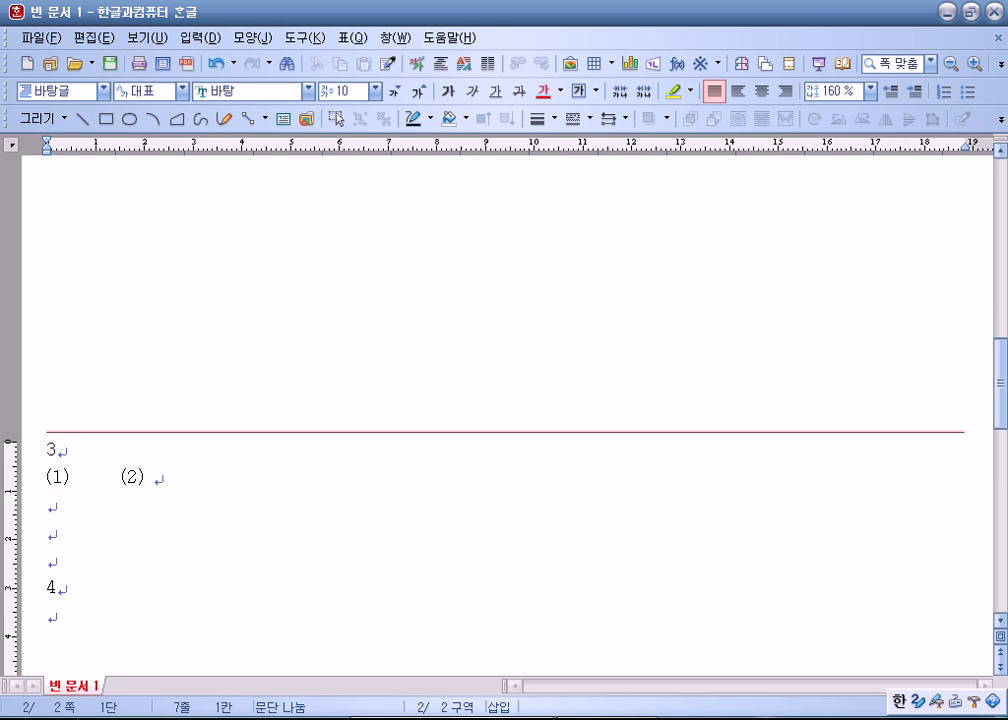
{"action": "key", "text": "alt+shift+Return"}
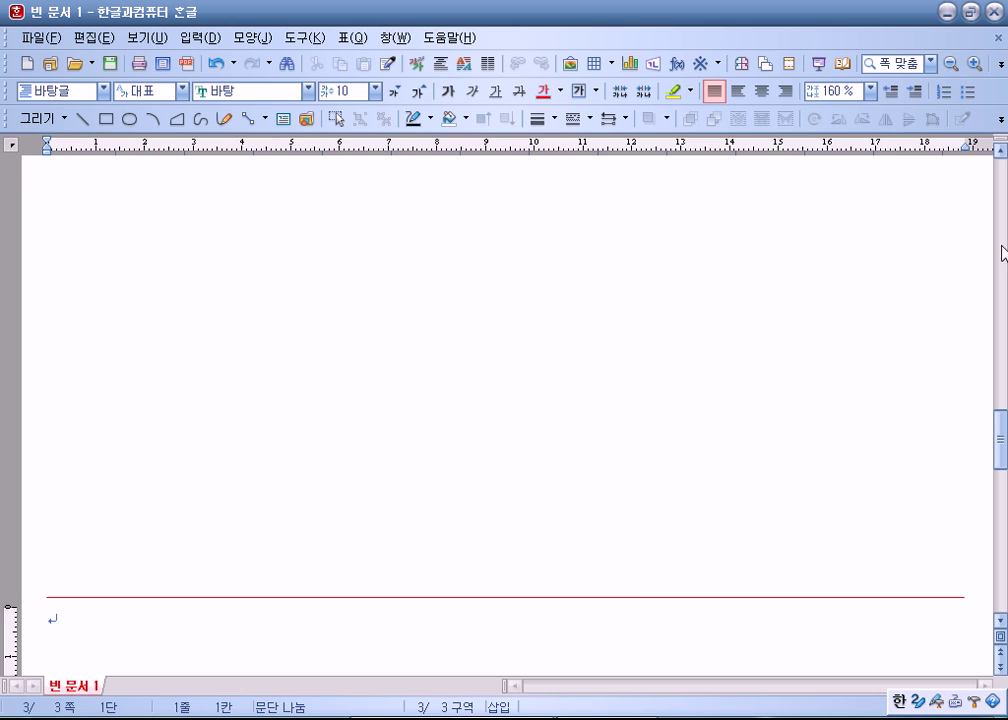
{"action": "left_click", "coordinate": [998, 14]}
{"action": "left_click", "coordinate": [510, 405]}
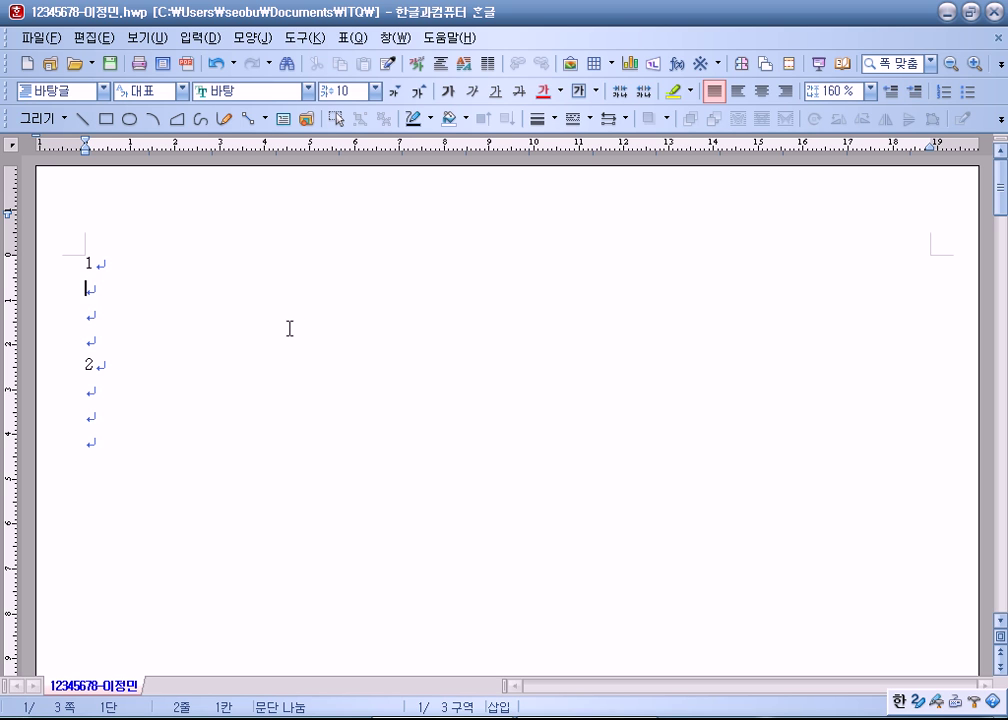
Step: Type the English sentence beginning 'The government plans to step up' under item 1
{"action": "type", "text": "The "}
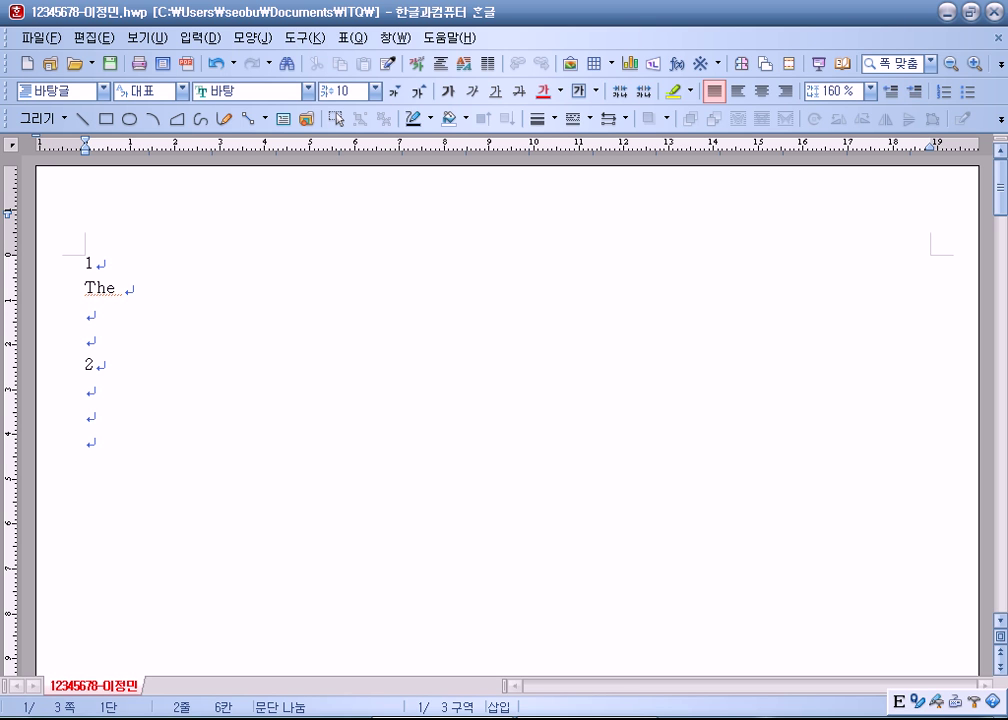
{"action": "type", "text": "government plans to step up its efforts to develop domestic technologies in space exploration using"}
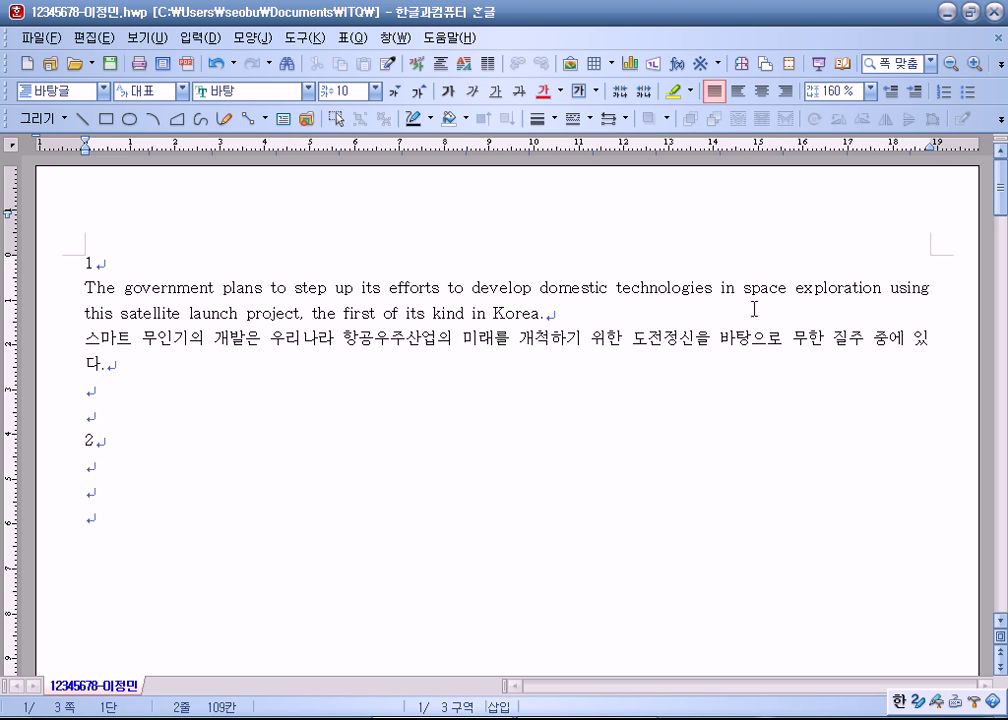
{"action": "left_click_drag", "start_coordinate": [85, 288], "coordinate": [472, 288]}
{"action": "left_click", "coordinate": [560, 313]}
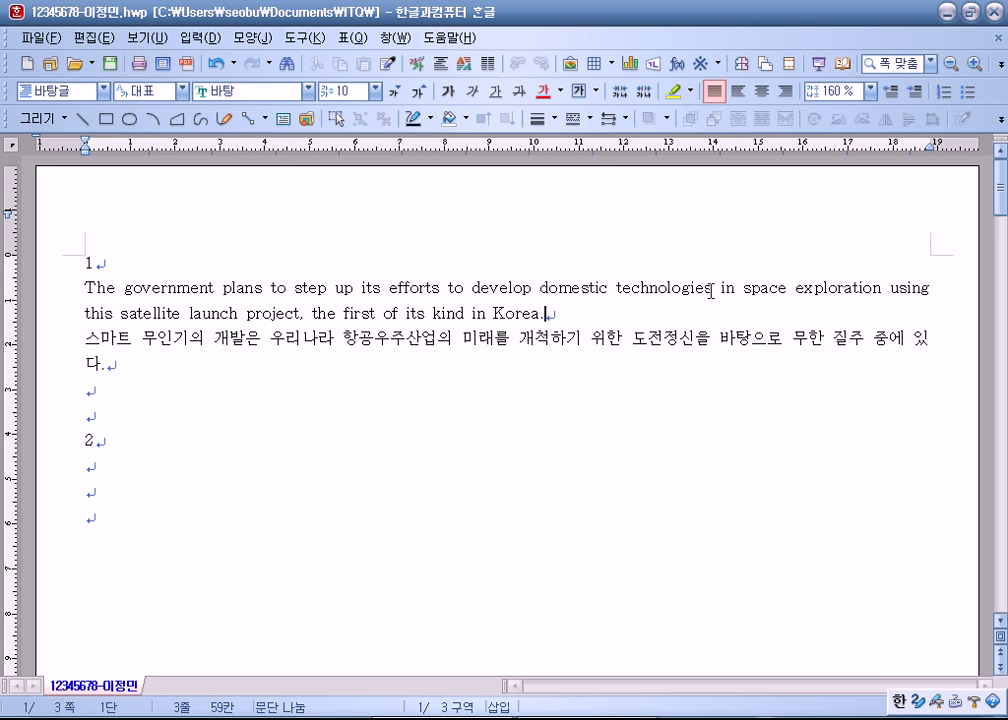
Step: Try a line break after 'in', undo it, and add an empty paragraph after 'Korea.'
{"action": "left_click", "coordinate": [735, 288]}
{"action": "key", "text": "Return"}
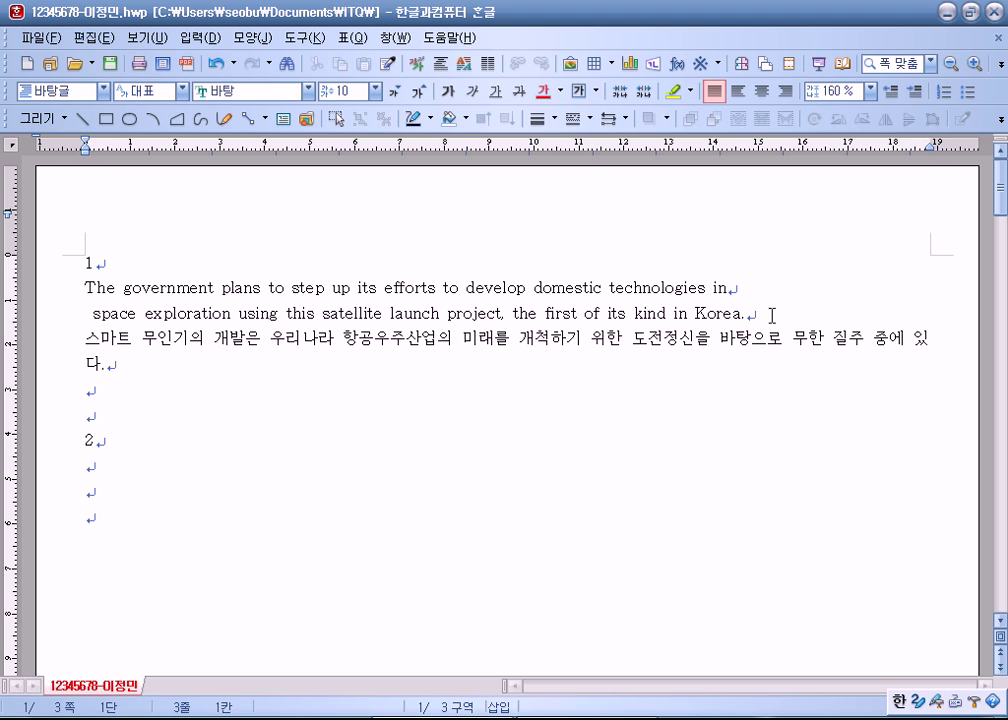
{"action": "key", "text": "BackSpace"}
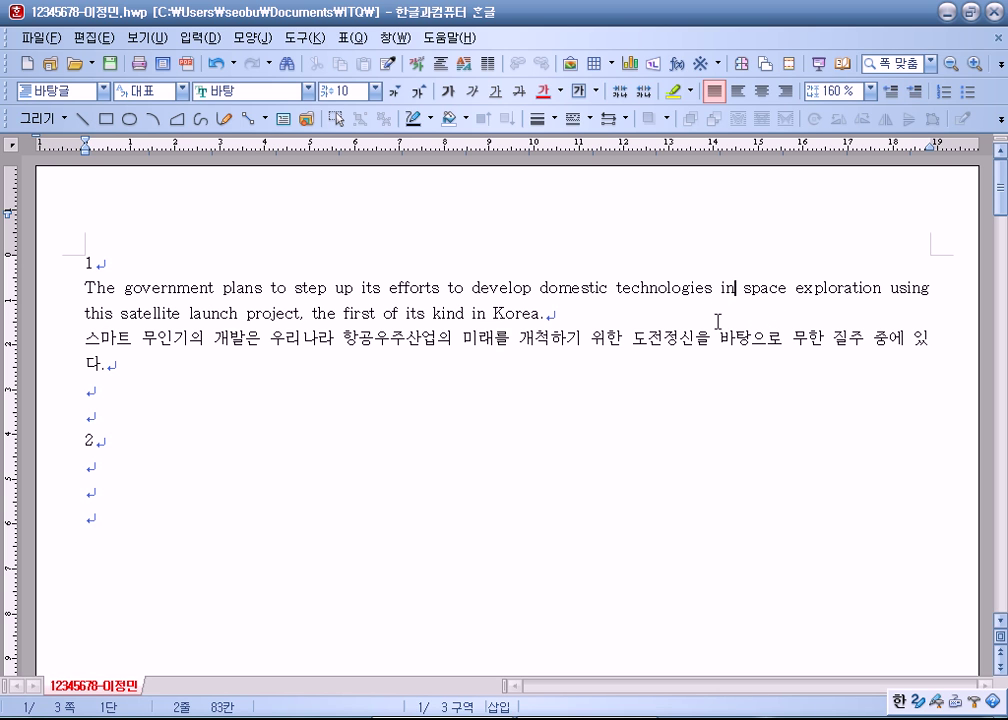
{"action": "left_click", "coordinate": [590, 317]}
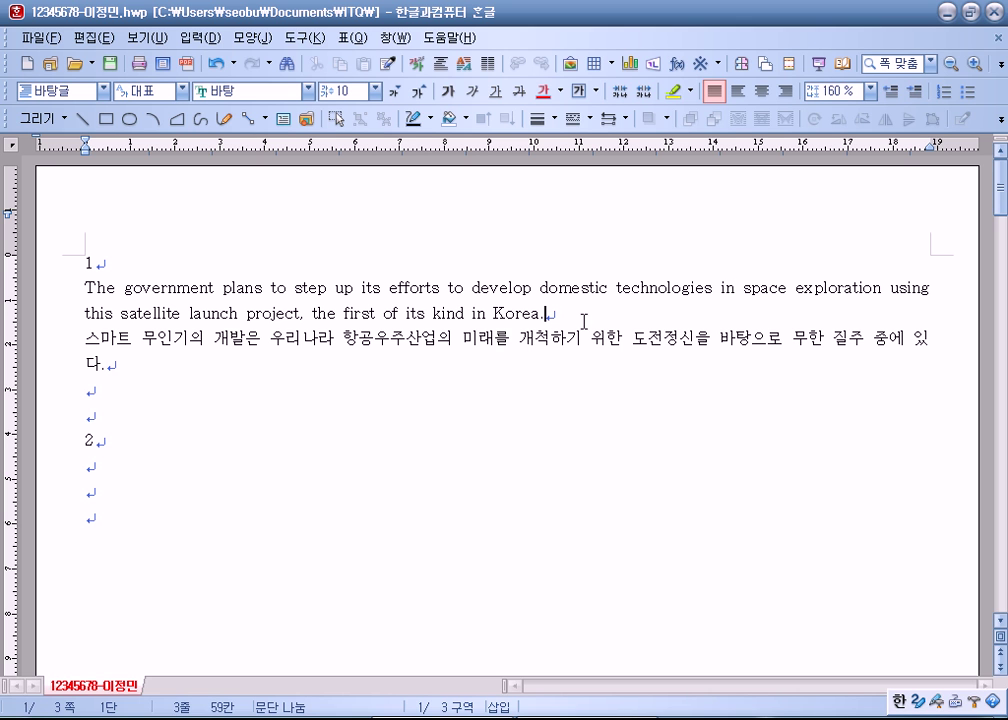
{"action": "key", "text": "Return"}
{"action": "left_click", "coordinate": [44, 343]}
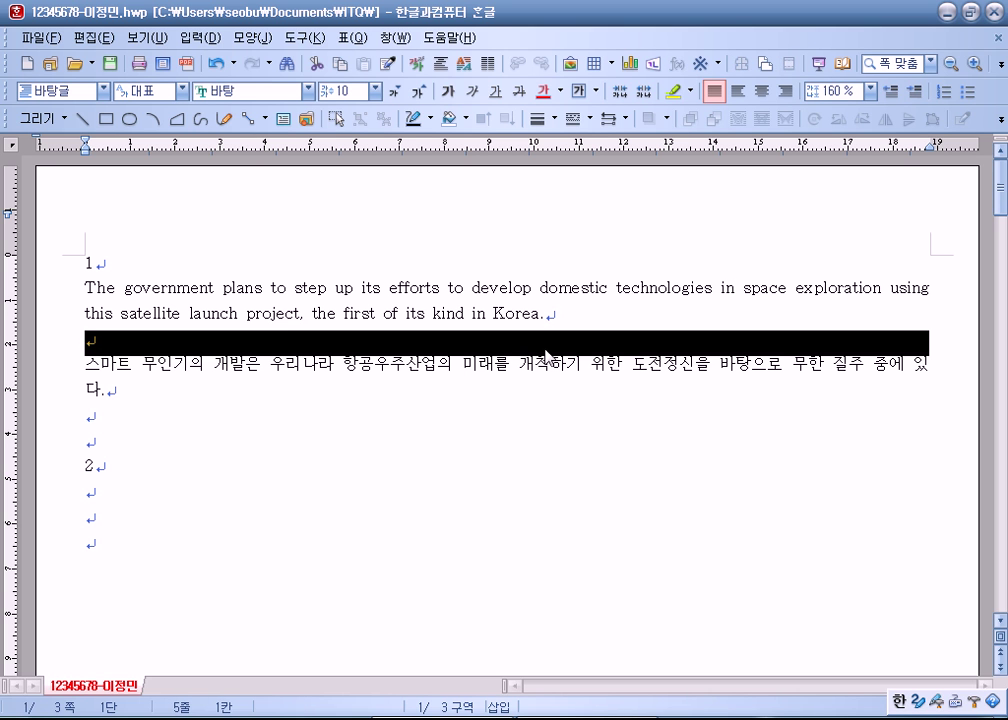
Step: Delete the empty paragraph between the English and Korean sentences
{"action": "left_click", "coordinate": [578, 318]}
{"action": "key", "text": "Delete"}
{"action": "left_click", "coordinate": [50, 340]}
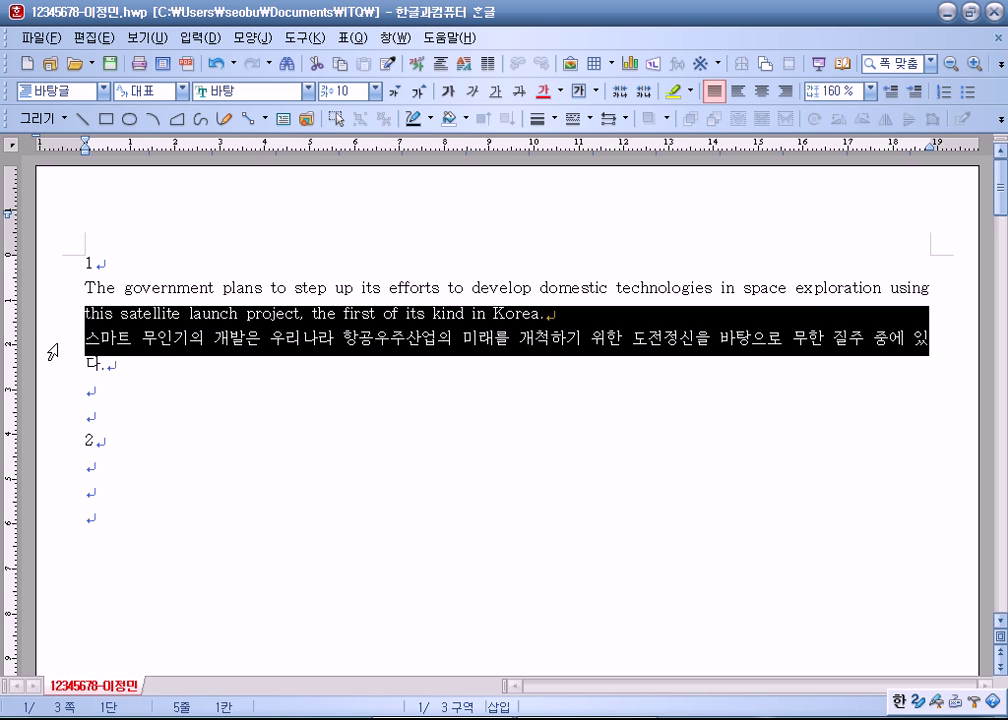
{"action": "left_click", "coordinate": [66, 288]}
{"action": "left_click", "coordinate": [181, 400]}
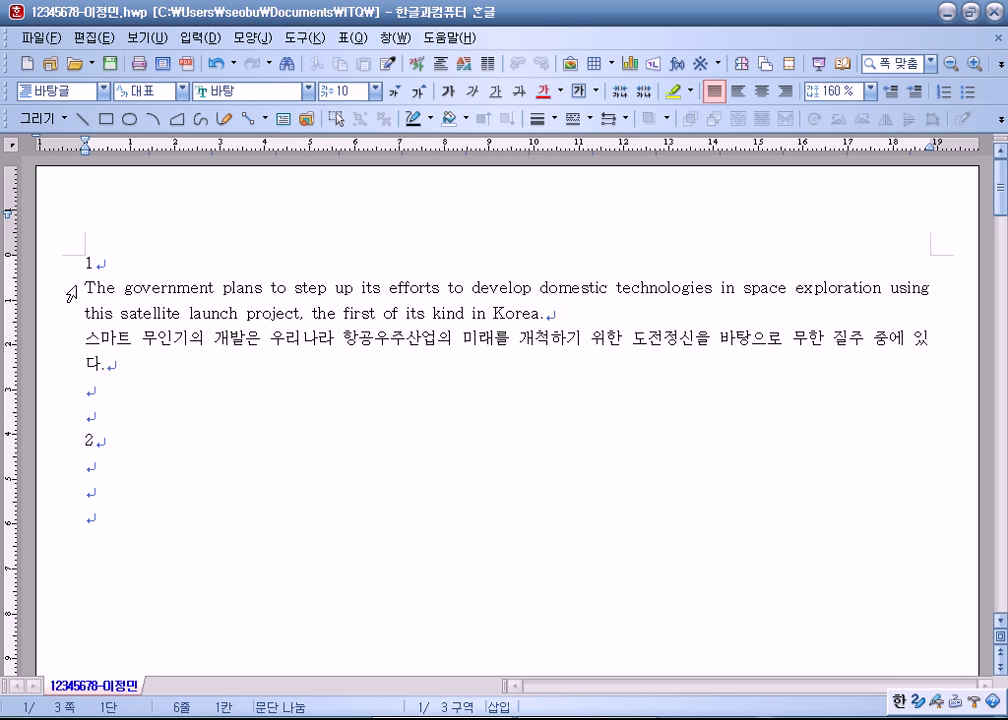
Step: Select both item-1 paragraphs and bring up the Style list with F6
{"action": "left_click_drag", "start_coordinate": [82, 284], "coordinate": [108, 360]}
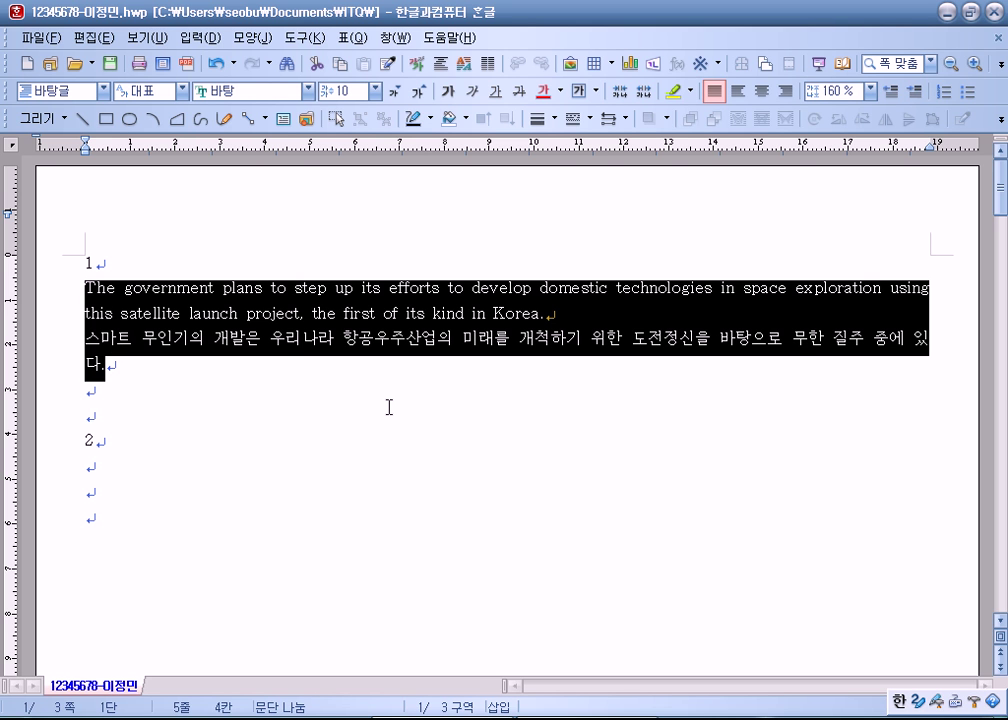
{"action": "key", "text": "F6"}
{"action": "left_click_drag", "start_coordinate": [459, 150], "coordinate": [620, 28]}
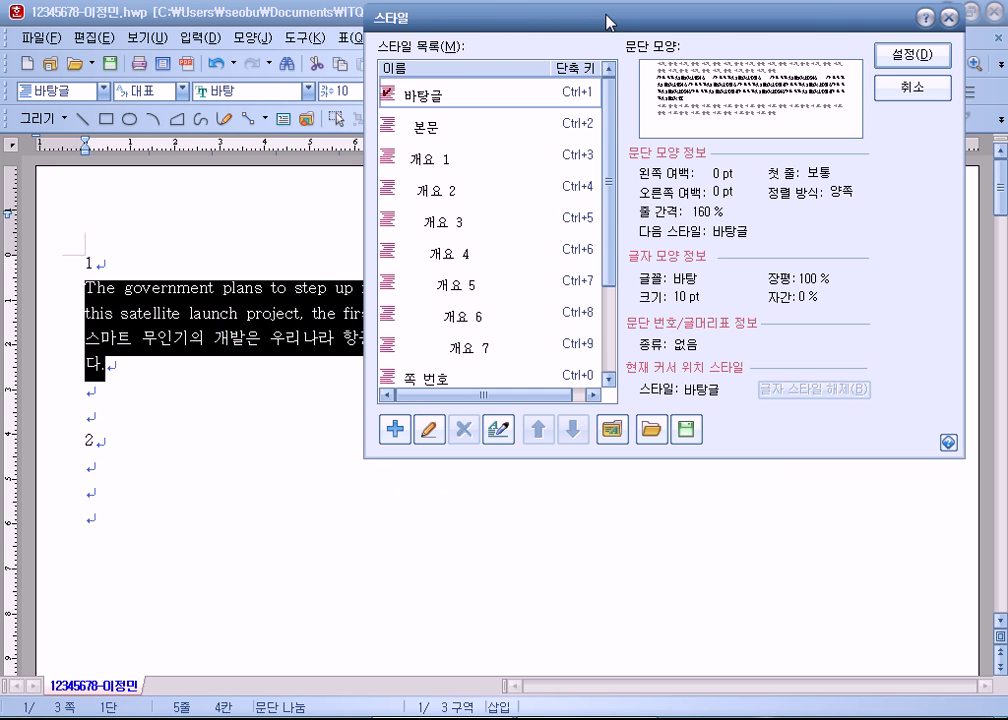
Step: Apply the 개요 1 outline style to the selected paragraphs
{"action": "key", "text": "Escape"}
{"action": "left_click", "coordinate": [256, 38]}
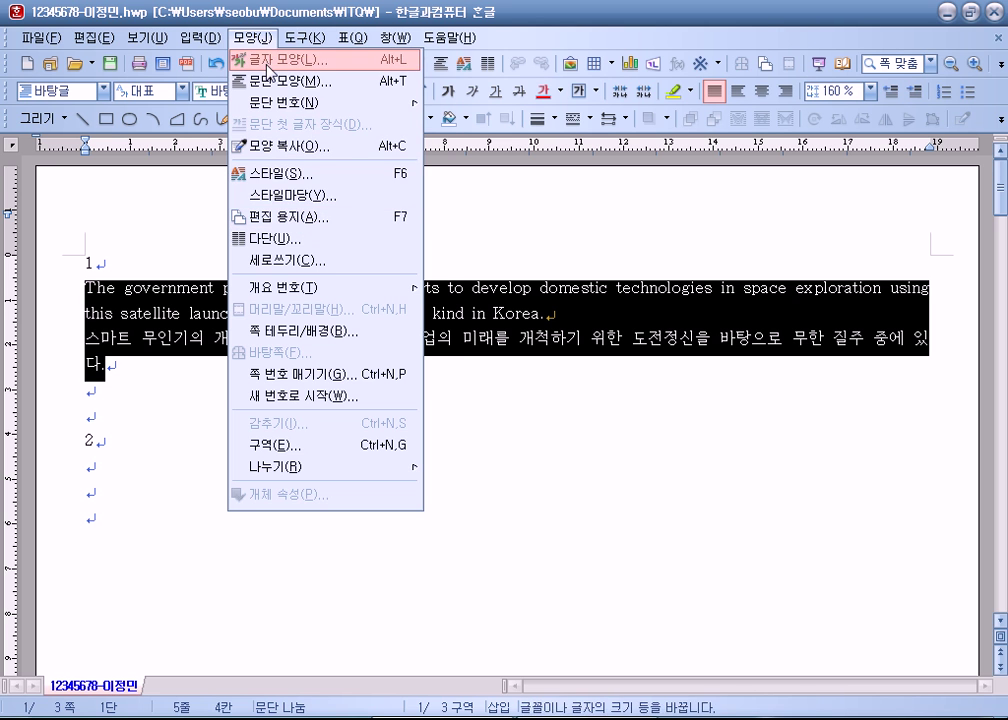
{"action": "left_click", "coordinate": [387, 270]}
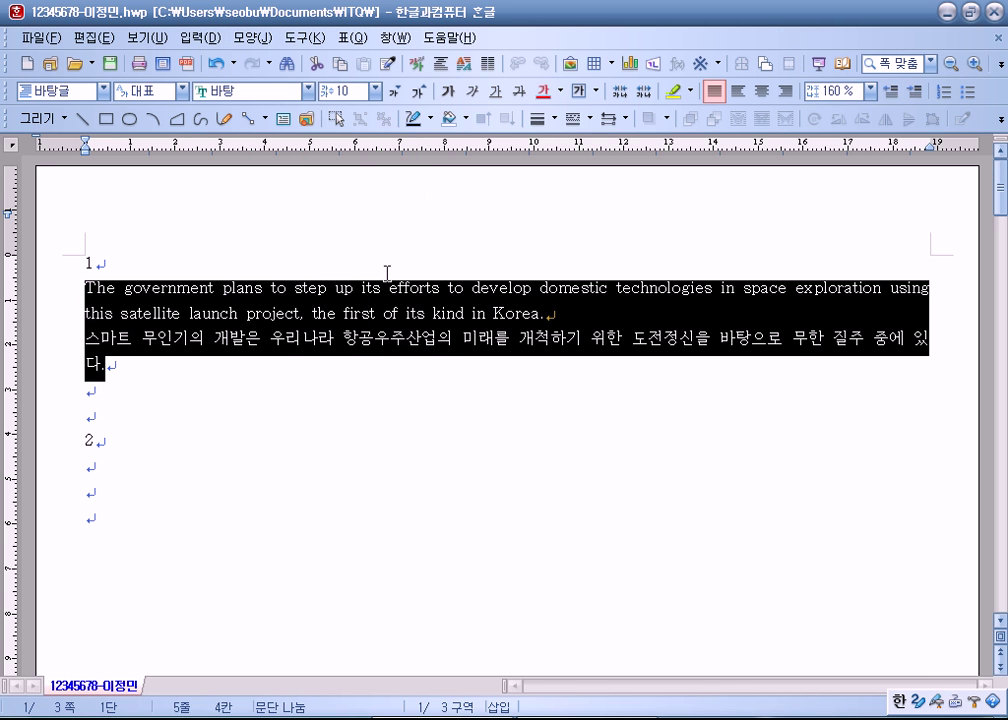
{"action": "key", "text": "F6"}
{"action": "left_click_drag", "start_coordinate": [502, 148], "coordinate": [596, 46]}
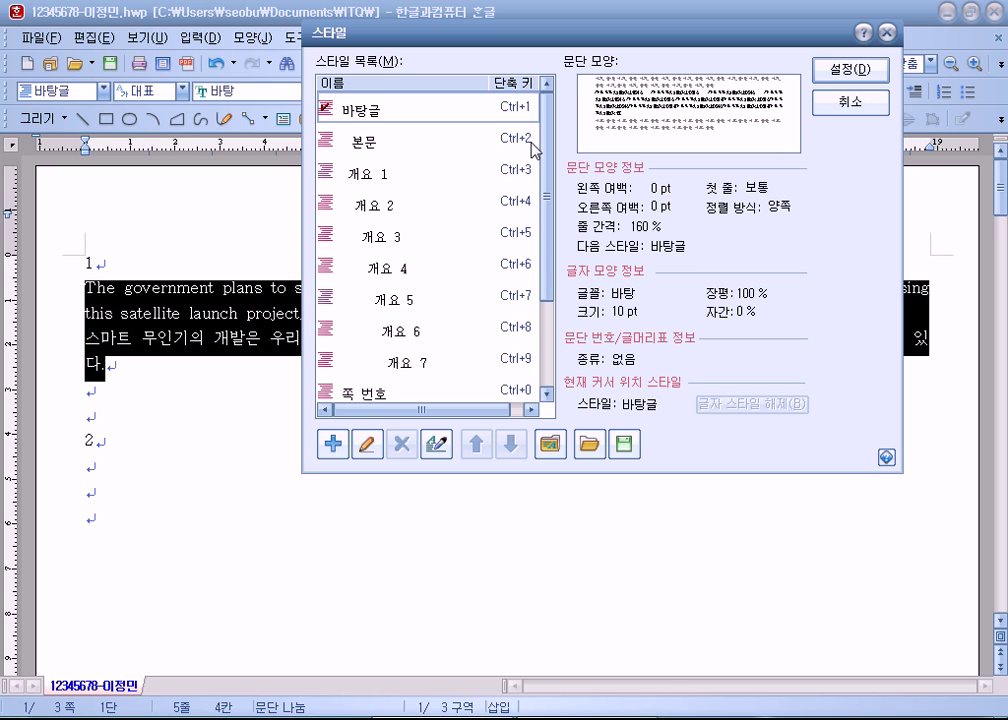
{"action": "left_click", "coordinate": [358, 182]}
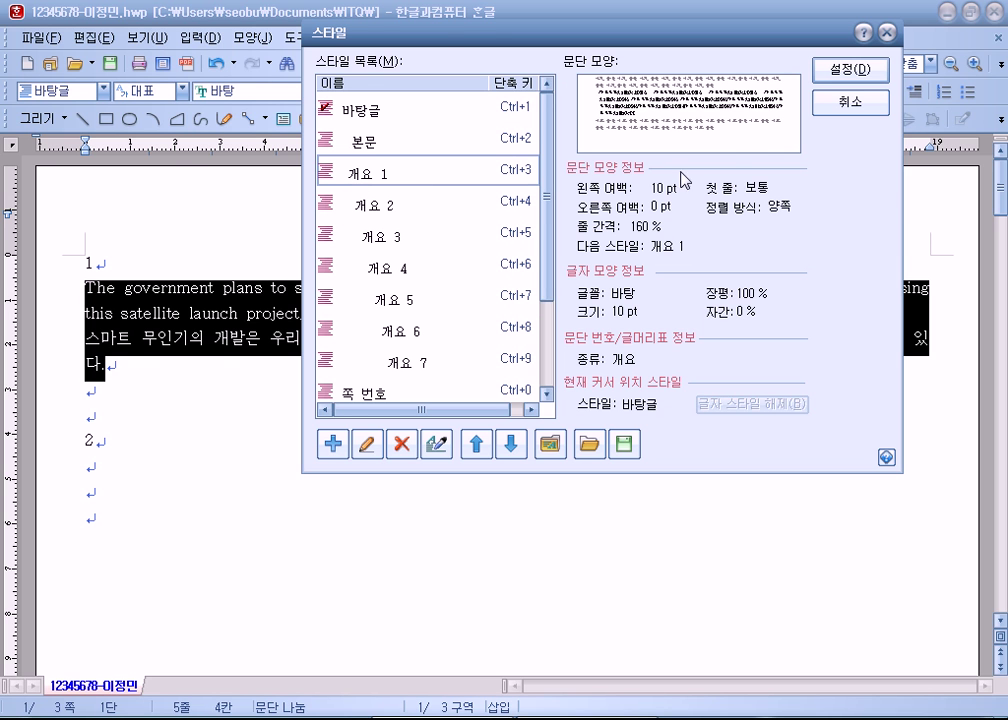
{"action": "left_click", "coordinate": [845, 75]}
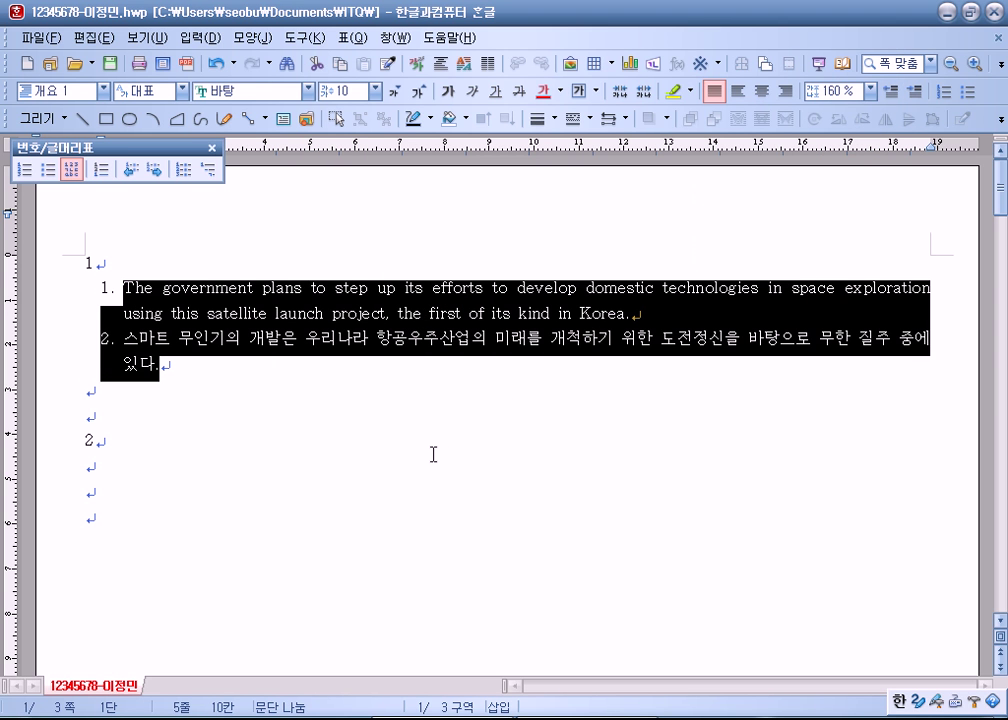
Step: Reselect the paragraphs and switch them to 본문, removing the numbering
{"action": "left_click_drag", "start_coordinate": [196, 367], "coordinate": [123, 293]}
{"action": "key", "text": "F6"}
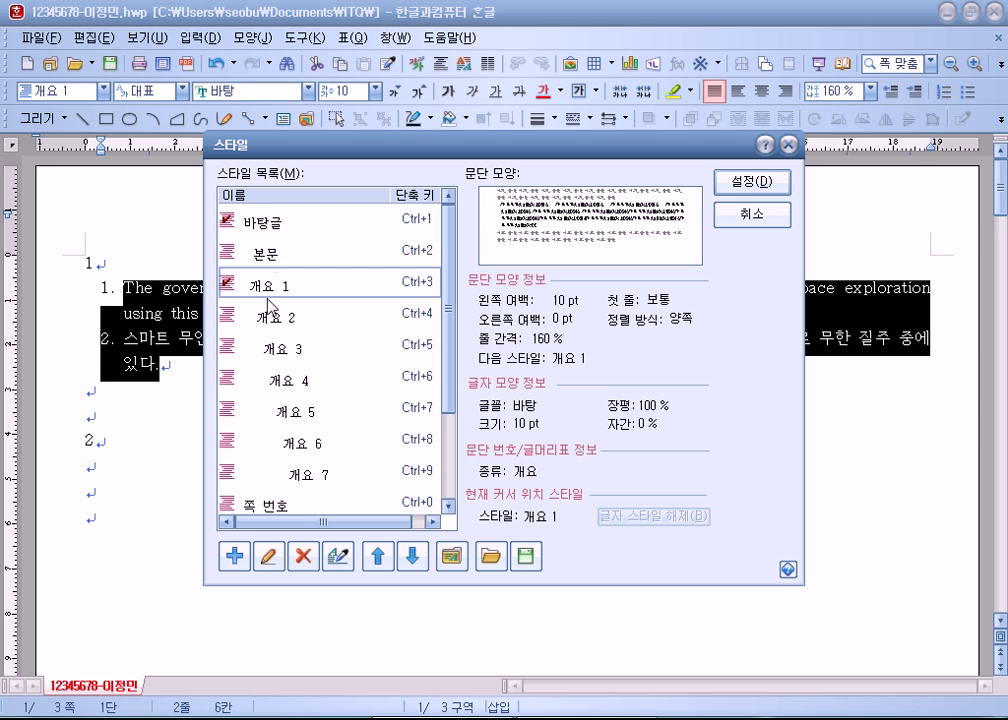
{"action": "left_click", "coordinate": [268, 258]}
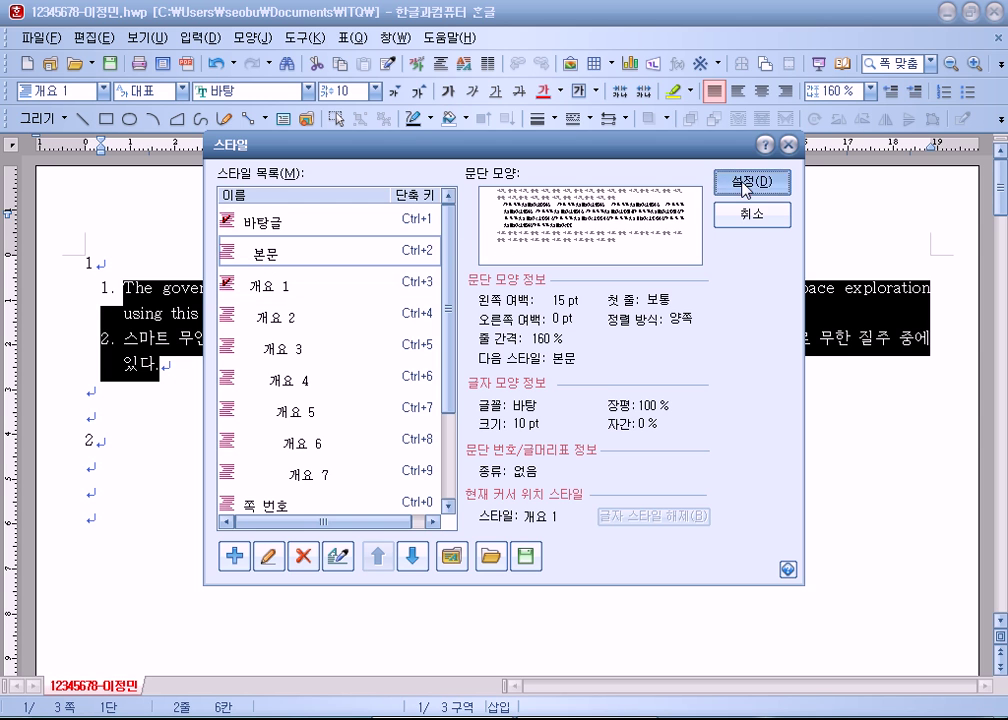
{"action": "left_click", "coordinate": [747, 185]}
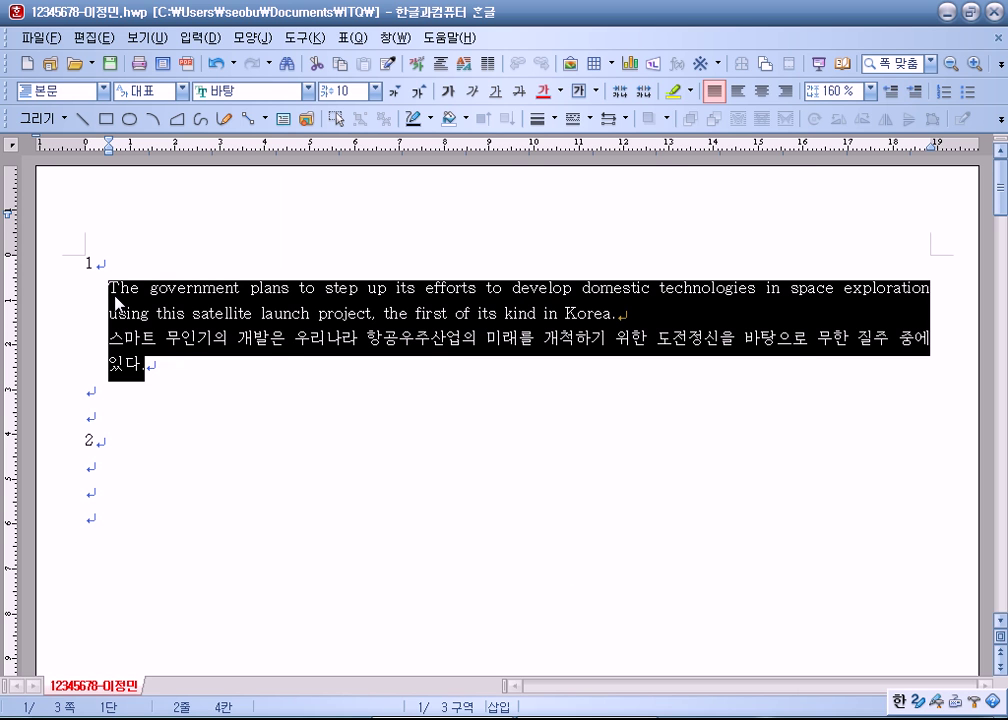
Step: Try 개요 7, then revert to 바탕글 with Ctrl+Z and close the style list
{"action": "key", "text": "F6"}
{"action": "scroll", "coordinate": [403, 386], "scroll_direction": "down", "scroll_amount": 2}
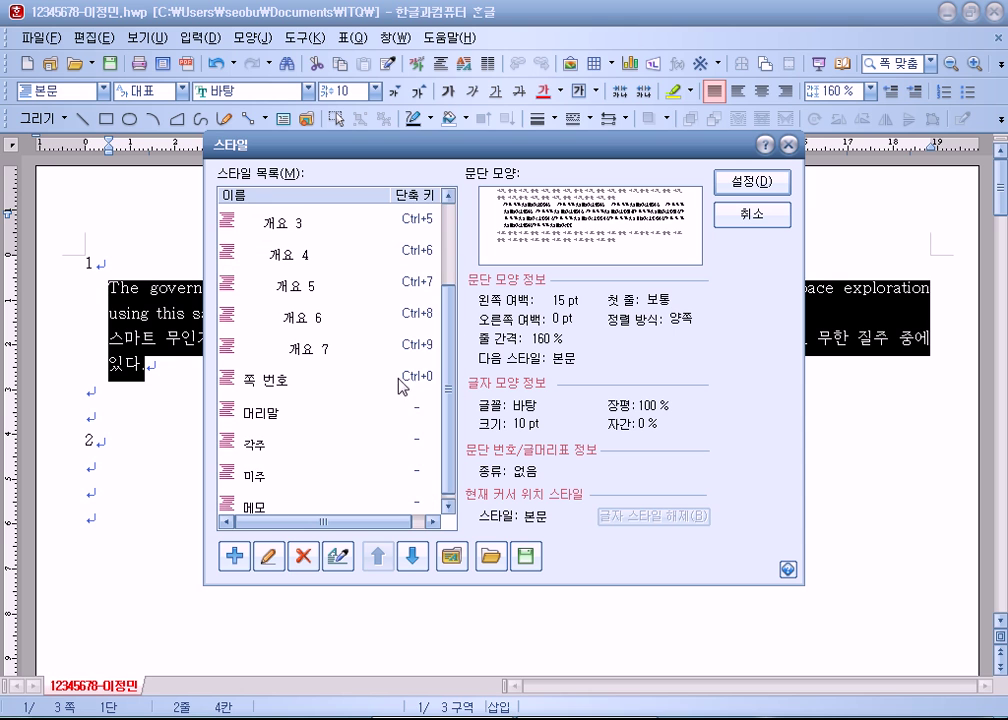
{"action": "left_click", "coordinate": [312, 349]}
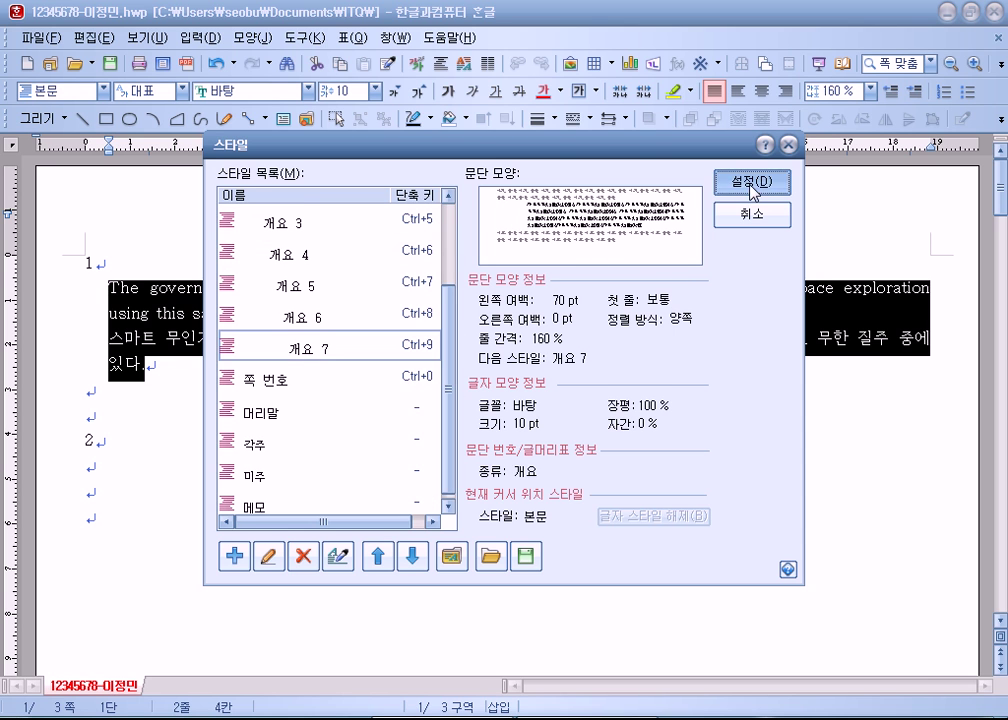
{"action": "left_click", "coordinate": [752, 191]}
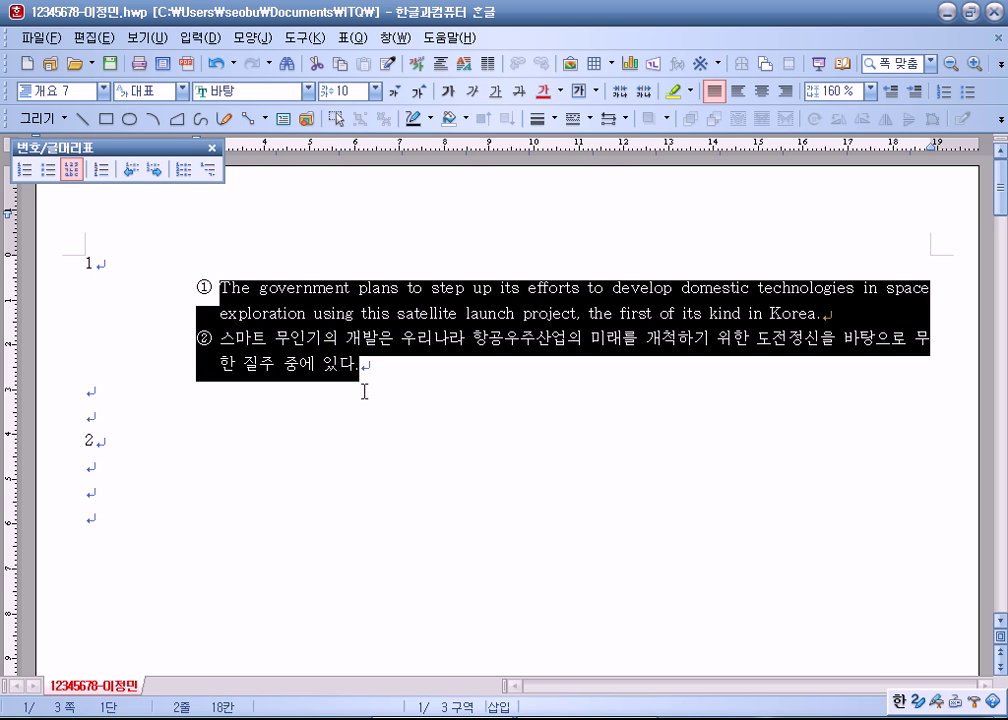
{"action": "key", "text": "ctrl+z"}
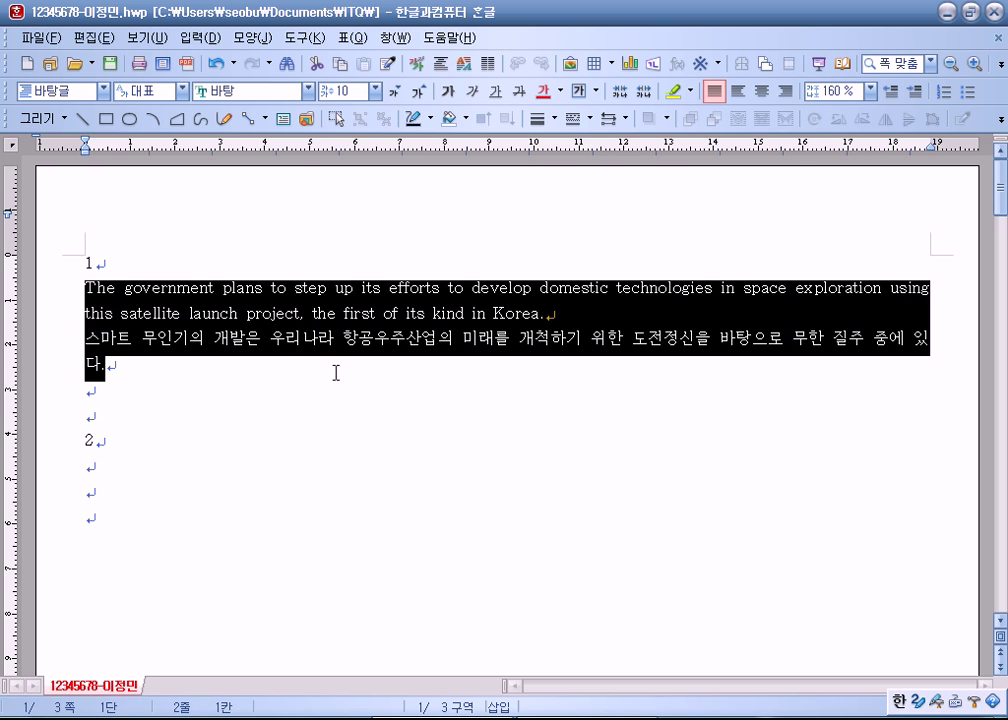
{"action": "key", "text": "F6"}
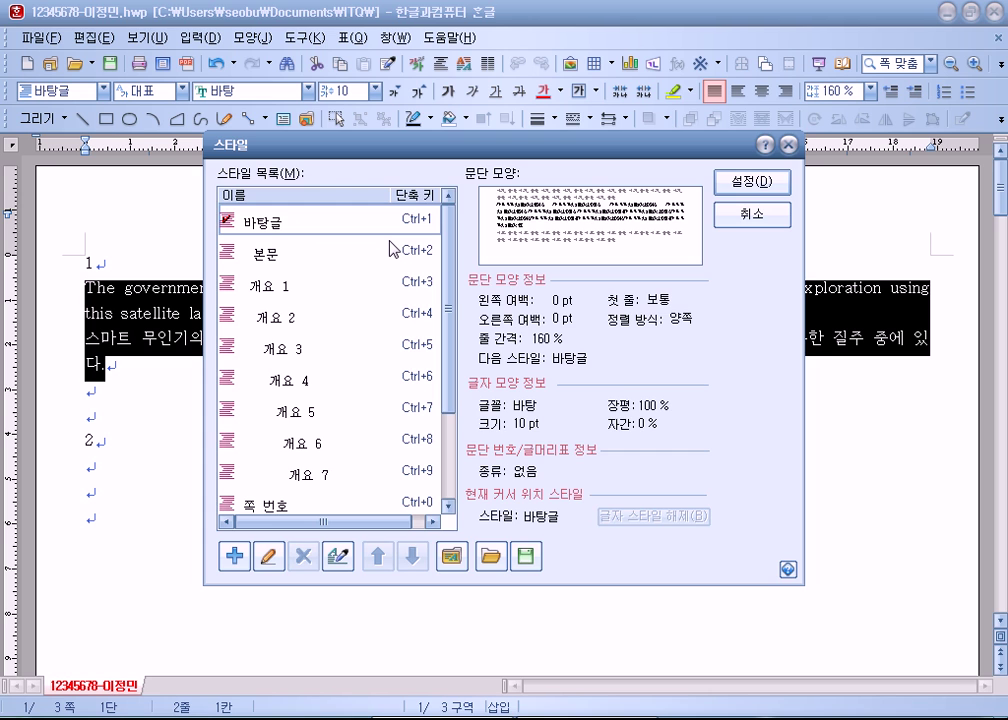
{"action": "key", "text": "Escape"}
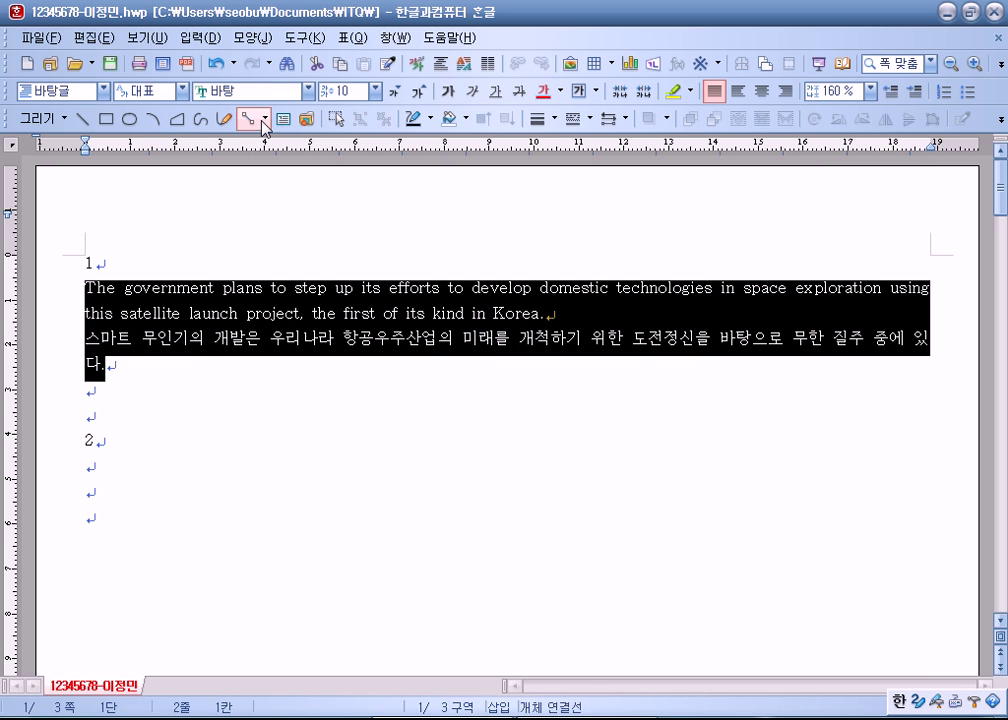
Step: Format the selected text as 문체부 쓰기 흘림, 8 pt, bold, italic, underlined, dark olive
{"action": "left_click", "coordinate": [310, 91]}
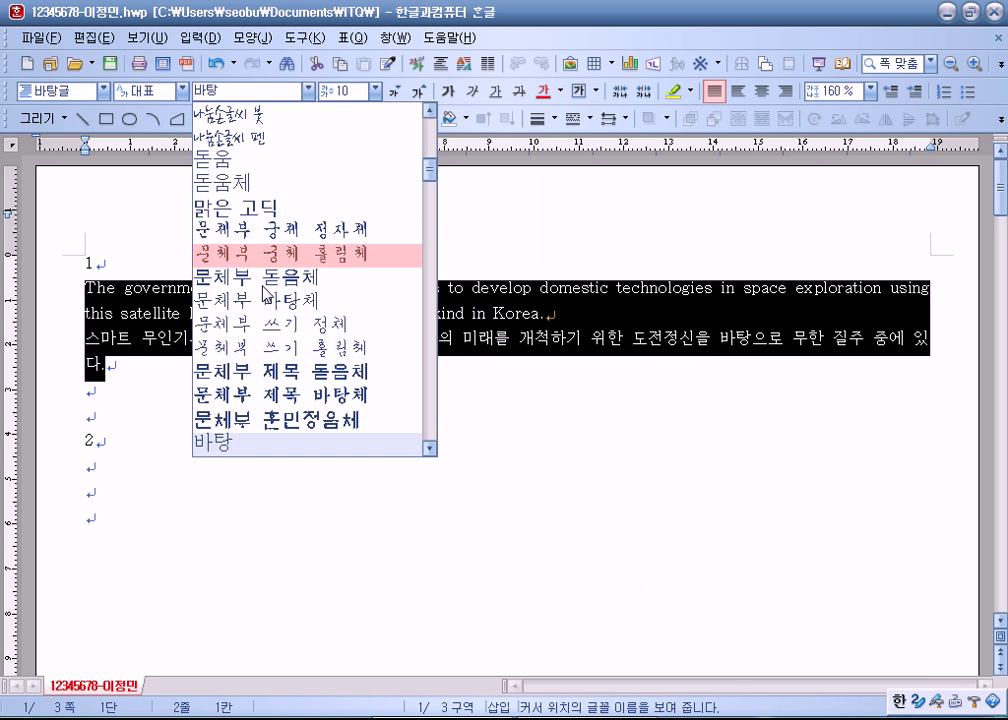
{"action": "left_click", "coordinate": [260, 349]}
{"action": "left_click", "coordinate": [372, 91]}
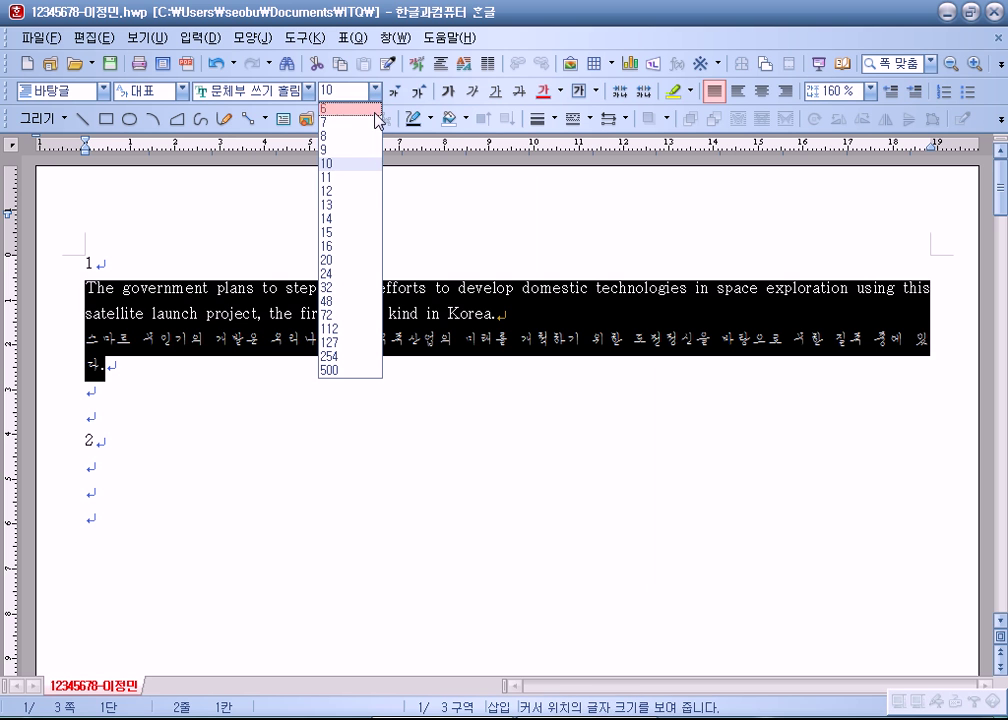
{"action": "left_click", "coordinate": [338, 136]}
{"action": "left_click", "coordinate": [447, 91]}
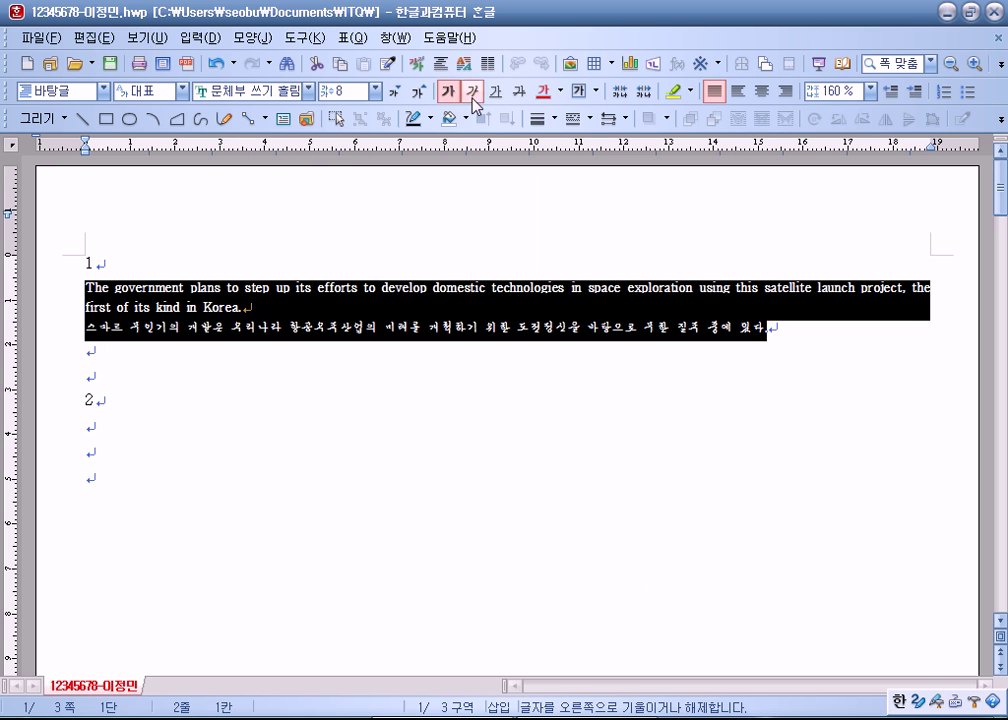
{"action": "left_click", "coordinate": [471, 91]}
{"action": "left_click", "coordinate": [495, 91]}
{"action": "left_click", "coordinate": [543, 91]}
{"action": "left_click", "coordinate": [560, 91]}
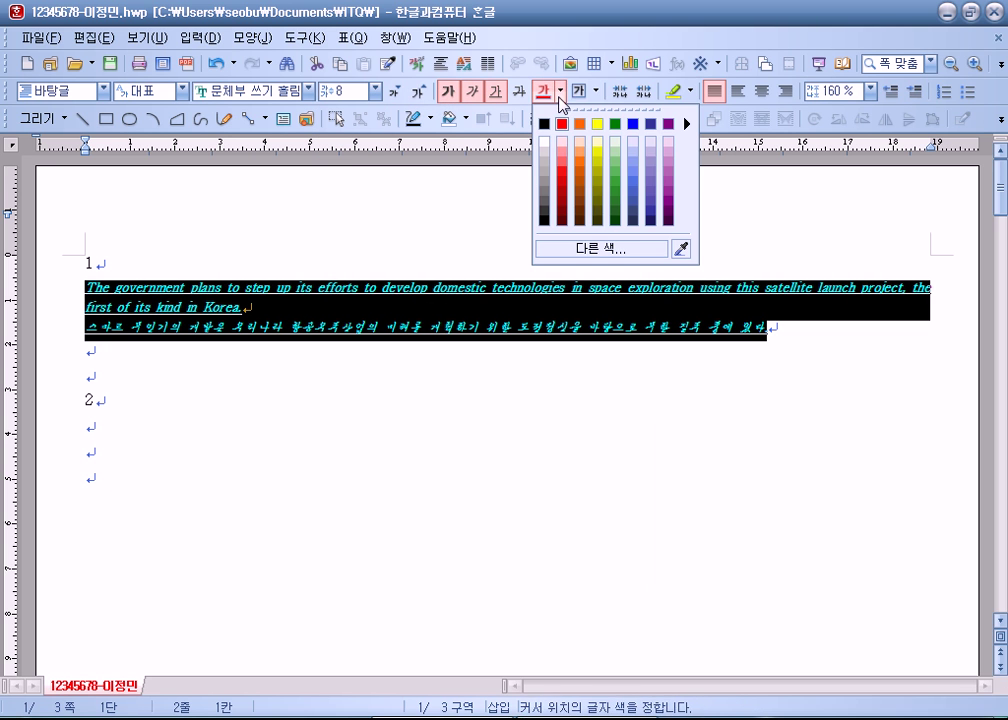
{"action": "left_click", "coordinate": [597, 232]}
Step: Reselect both paragraphs and undo back to plain default formatting
{"action": "left_click", "coordinate": [513, 405]}
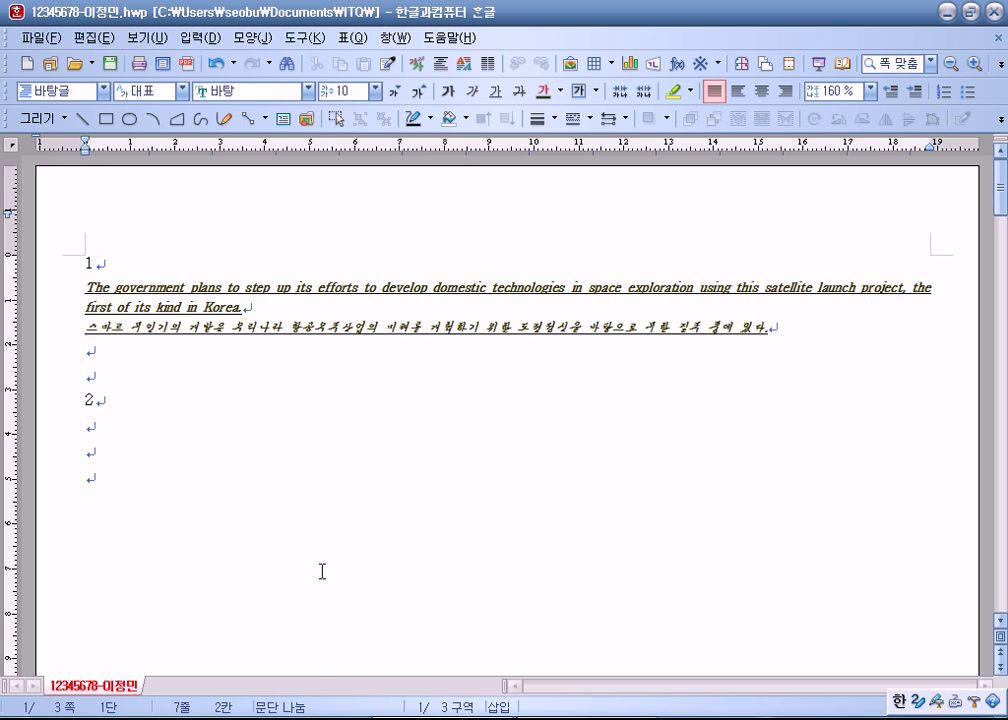
{"action": "left_click_drag", "start_coordinate": [85, 288], "coordinate": [818, 339]}
{"action": "key", "text": "ctrl+z"}
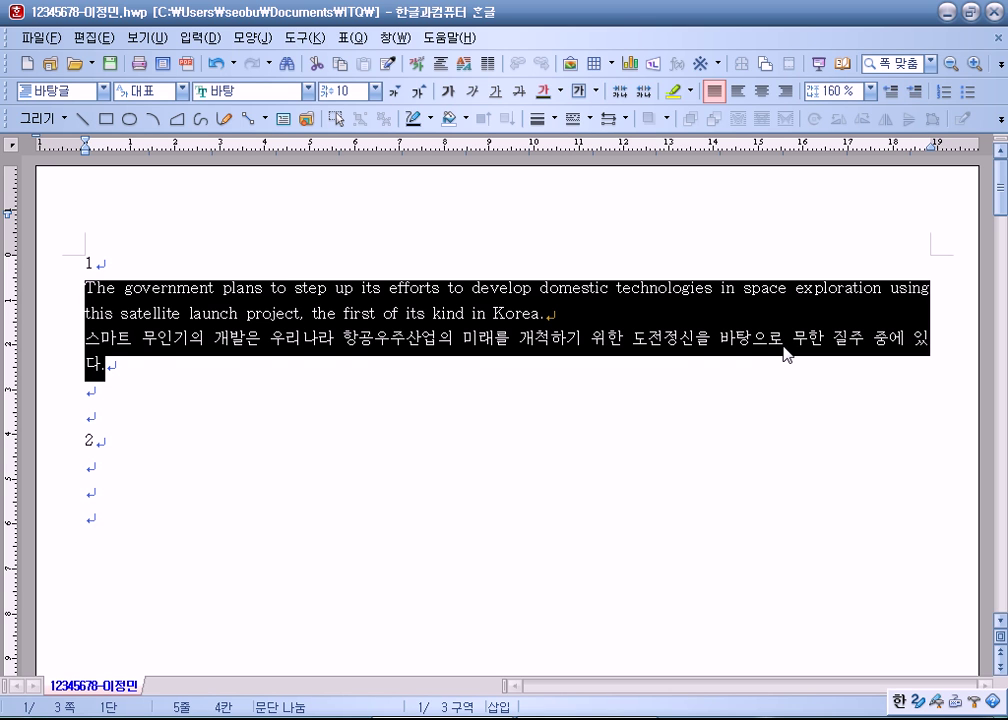
{"action": "left_click", "coordinate": [209, 364]}
{"action": "left_click", "coordinate": [583, 314]}
{"action": "left_click", "coordinate": [375, 90]}
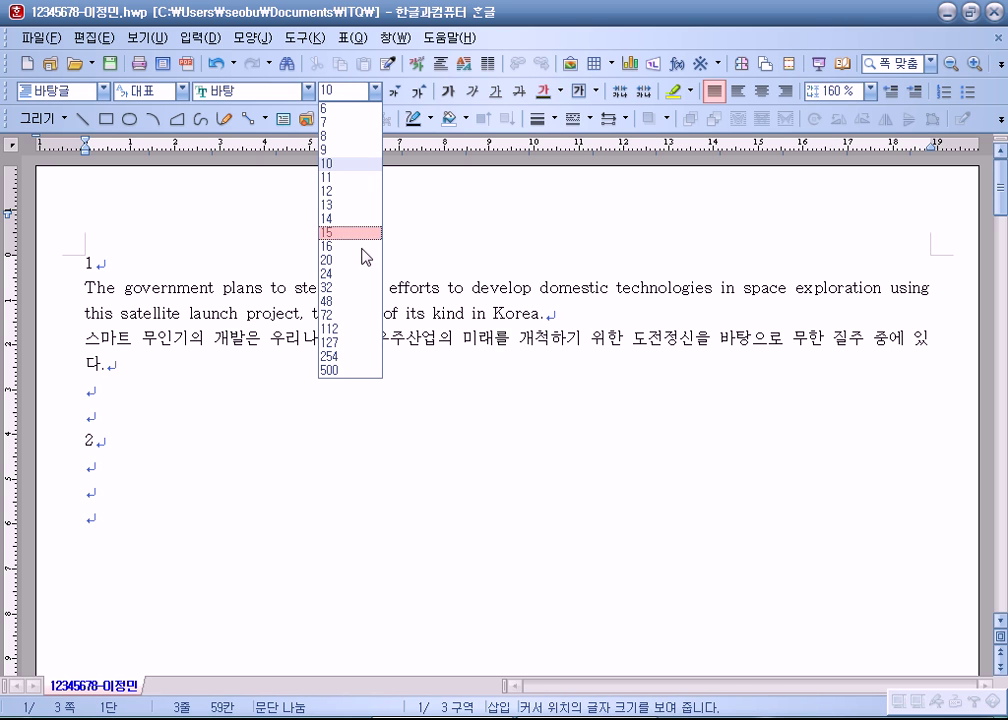
{"action": "left_click", "coordinate": [340, 300]}
{"action": "type", "text": "sdf"}
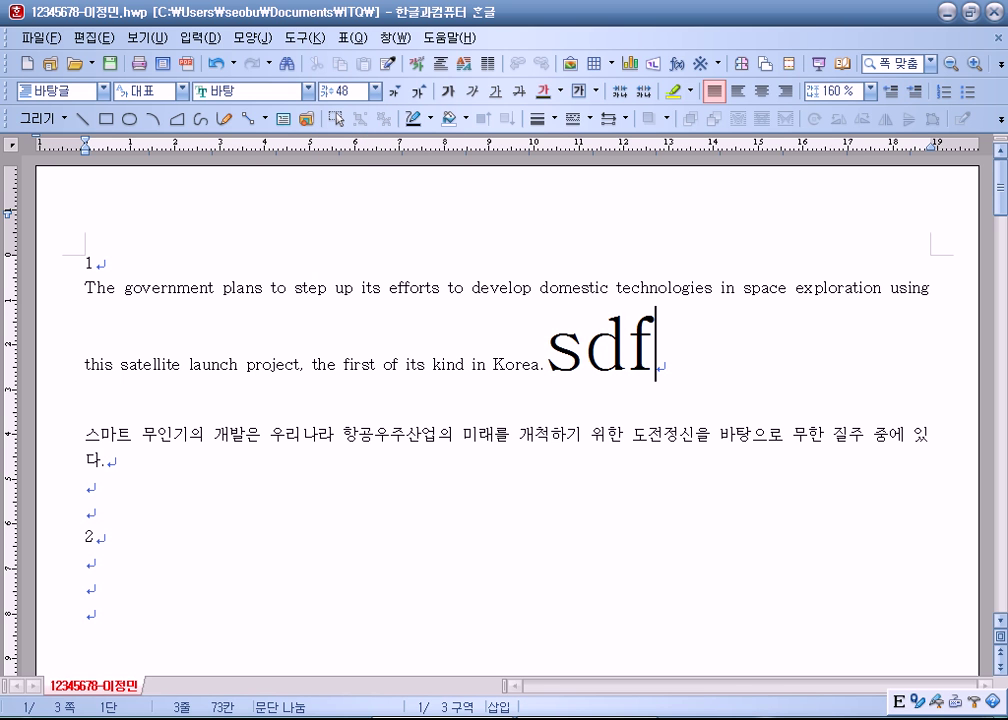
{"action": "key", "text": "Return"}
{"action": "type", "text": "sd"}
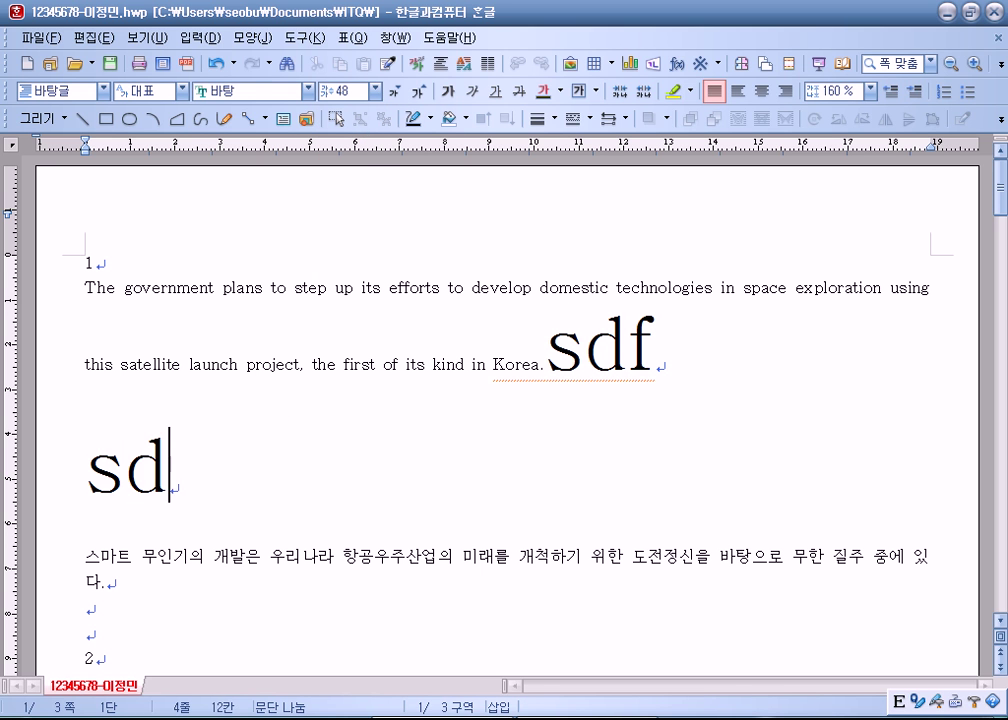
{"action": "type", "text": "f"}
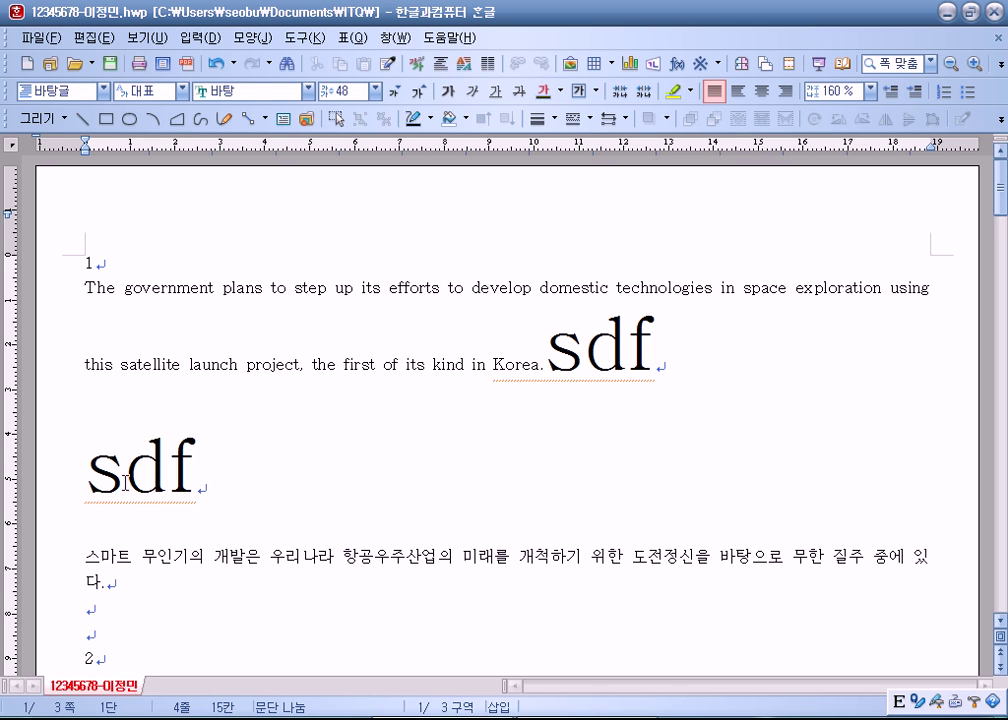
{"action": "left_click_drag", "start_coordinate": [81, 291], "coordinate": [104, 582]}
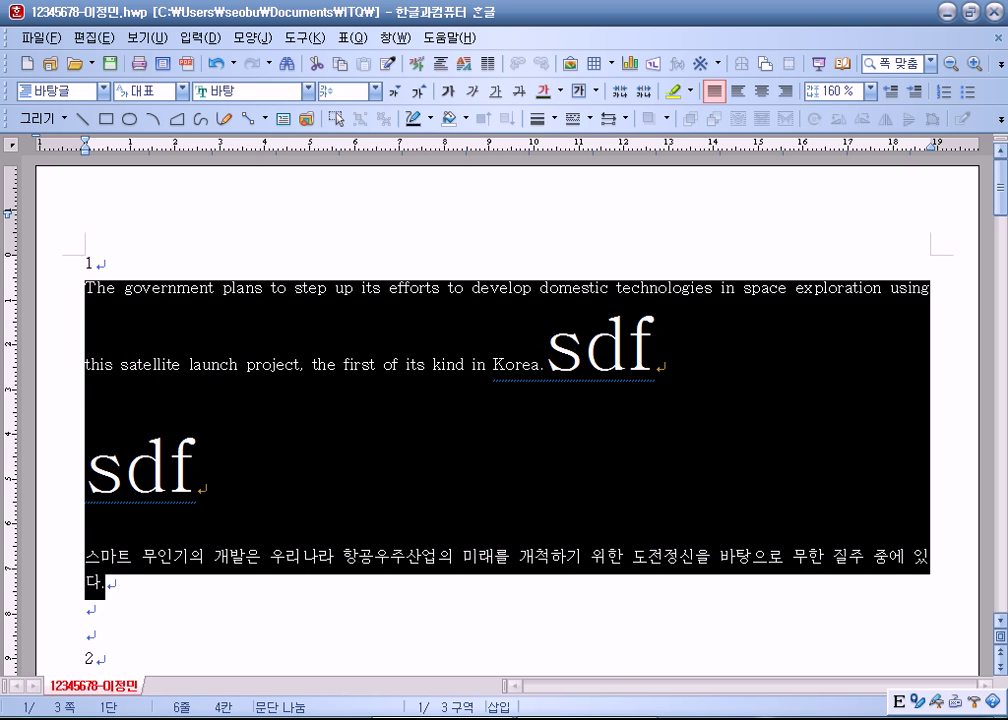
{"action": "key", "text": "ctrl+1"}
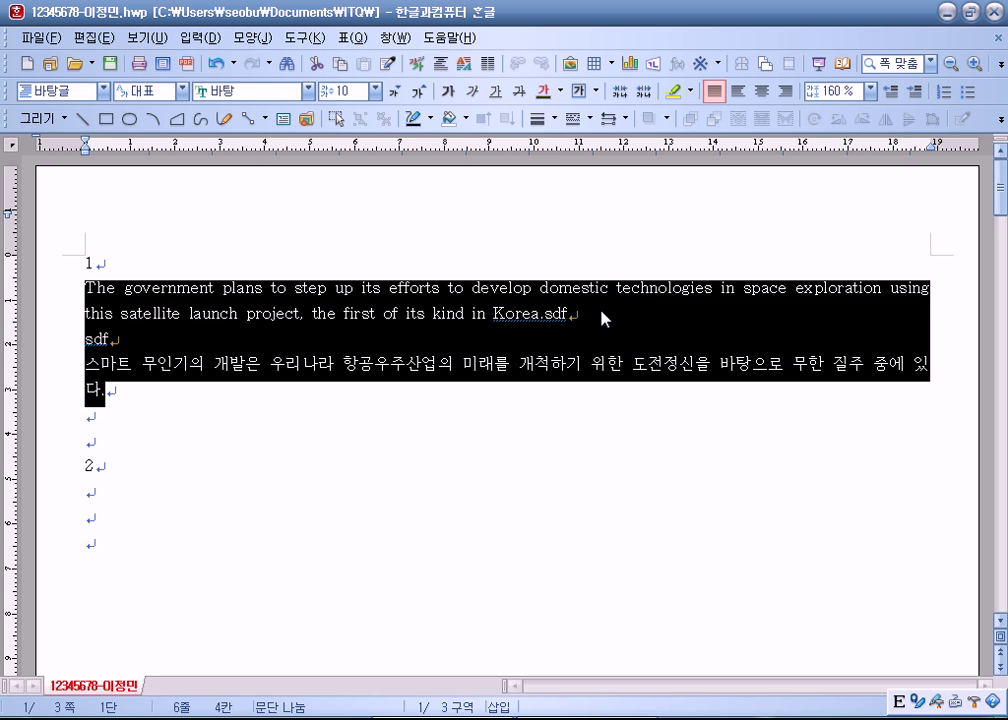
{"action": "left_click", "coordinate": [600, 318]}
{"action": "key", "text": "shift+Left"}
{"action": "key", "text": "shift+Left"}
{"action": "key", "text": "shift+Left"}
{"action": "key", "text": "Delete"}
{"action": "key", "text": "Delete"}
{"action": "key", "text": "Delete"}
{"action": "key", "text": "Delete"}
{"action": "key", "text": "Delete"}
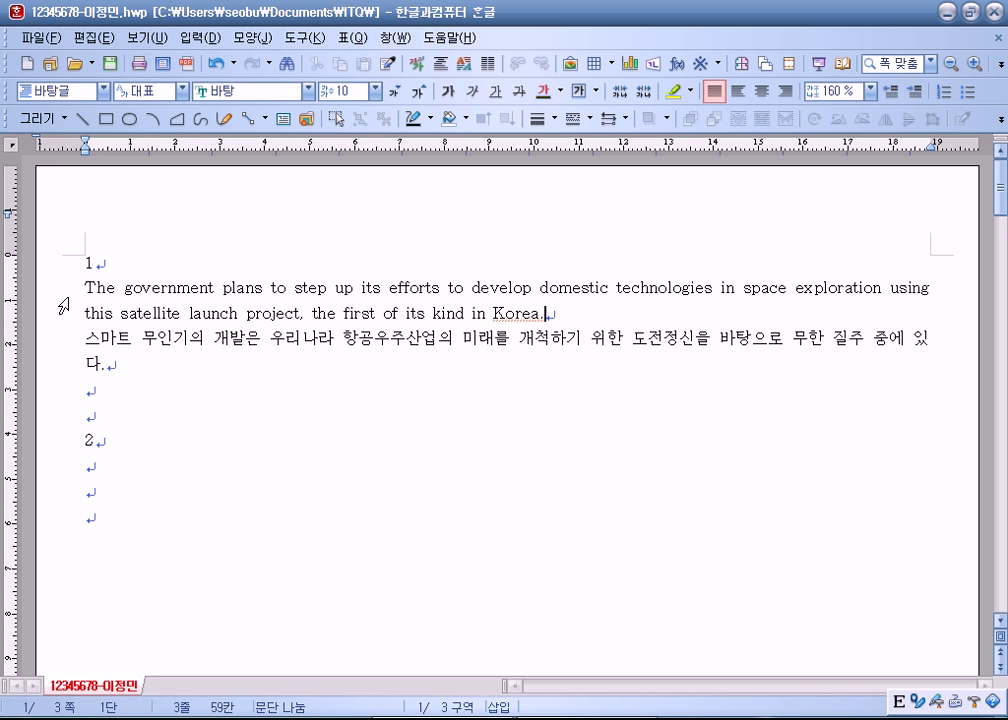
{"action": "left_click_drag", "start_coordinate": [84, 288], "coordinate": [127, 360]}
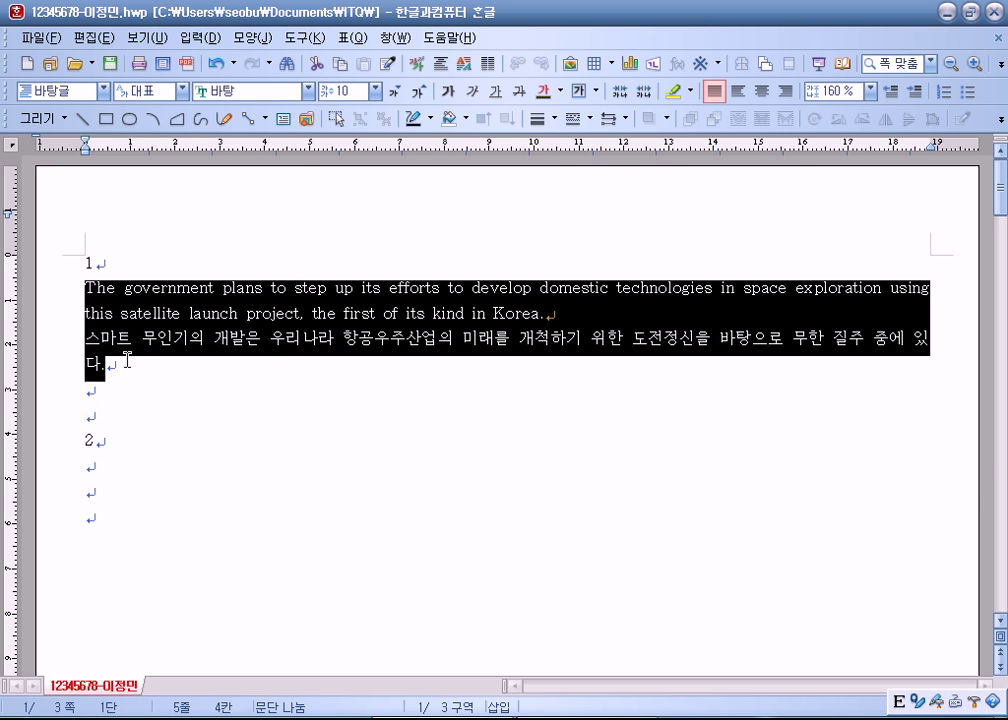
{"action": "key", "text": "F6"}
Step: Start a new style and name it 'space'
{"action": "left_click_drag", "start_coordinate": [300, 150], "coordinate": [527, 32]}
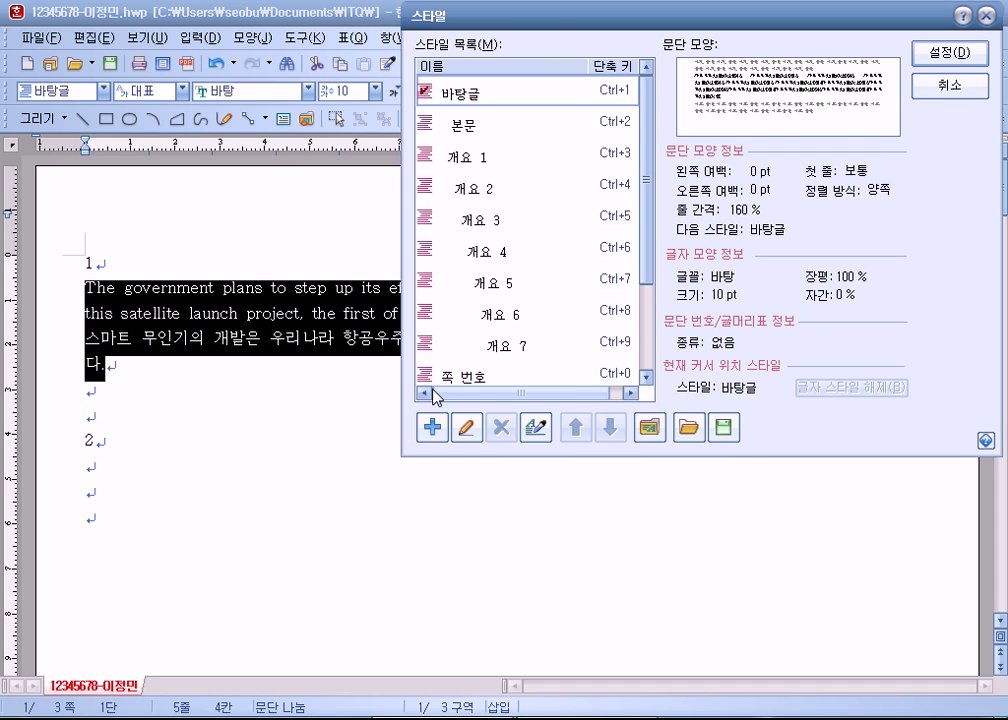
{"action": "left_click", "coordinate": [428, 438]}
{"action": "left_click_drag", "start_coordinate": [603, 145], "coordinate": [578, 100]}
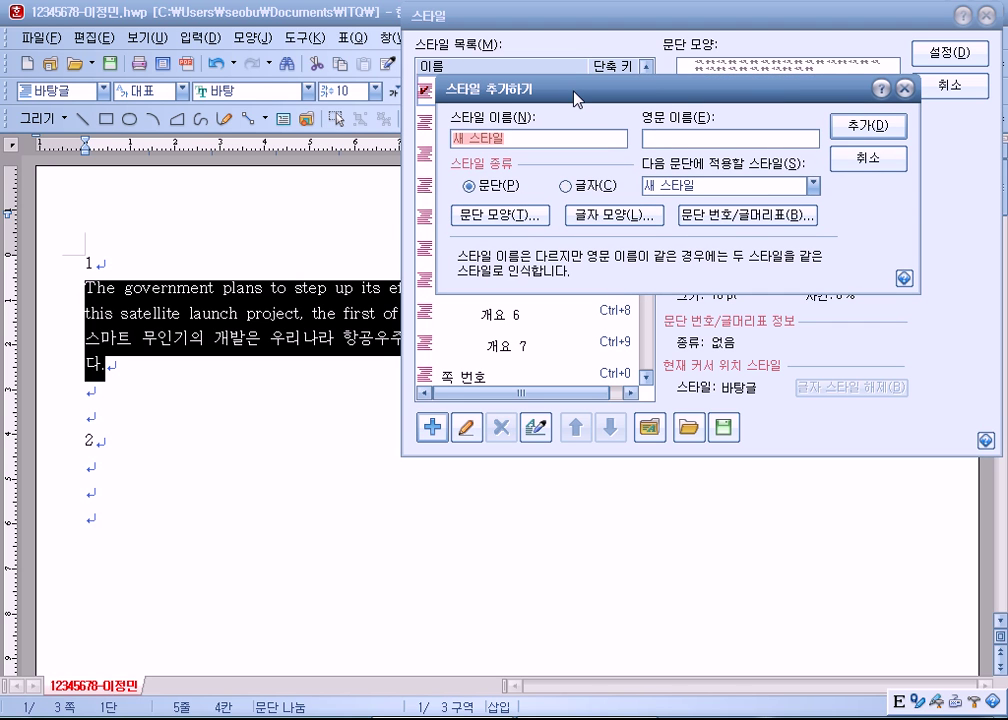
{"action": "type", "text": "space"}
{"action": "key", "text": "Tab"}
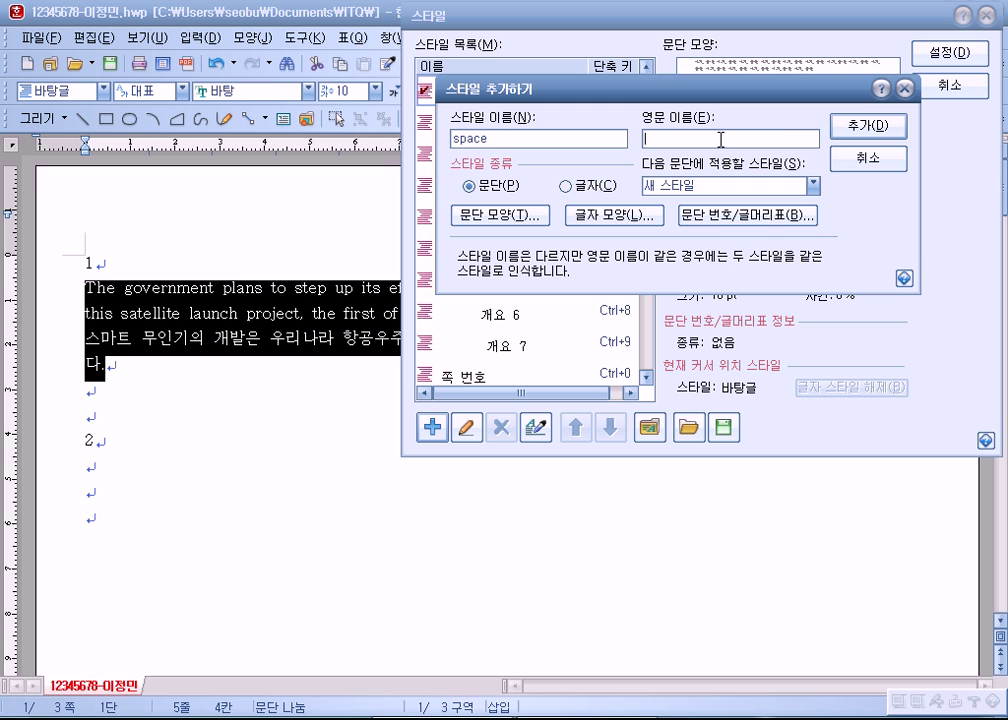
{"action": "key", "text": "shift+Tab"}
{"action": "left_click", "coordinate": [492, 136]}
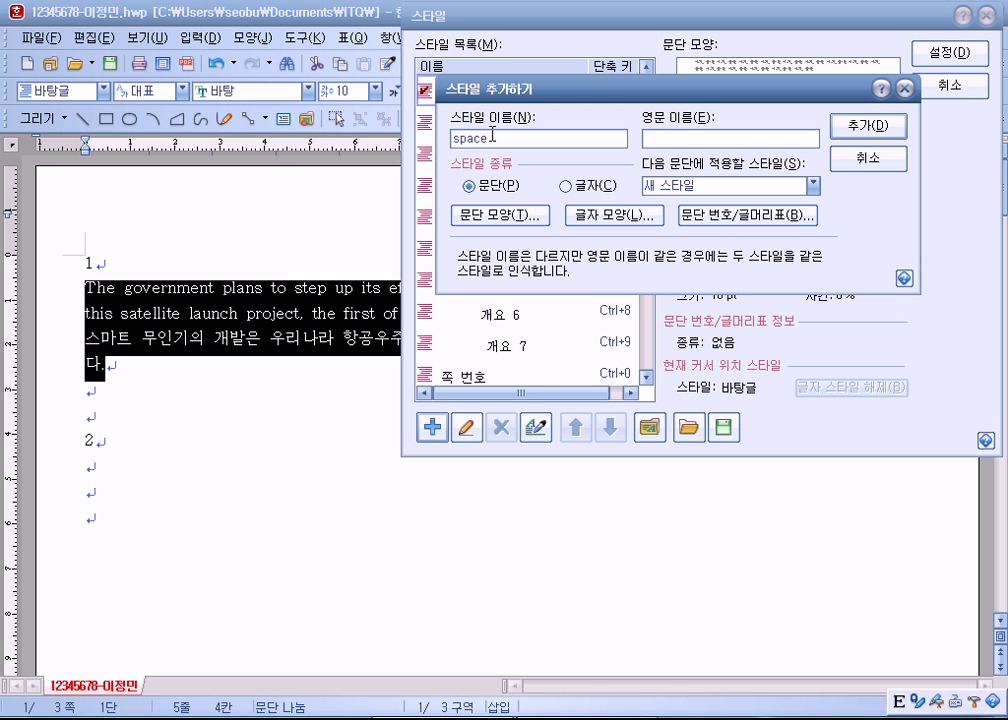
{"action": "left_click", "coordinate": [683, 139]}
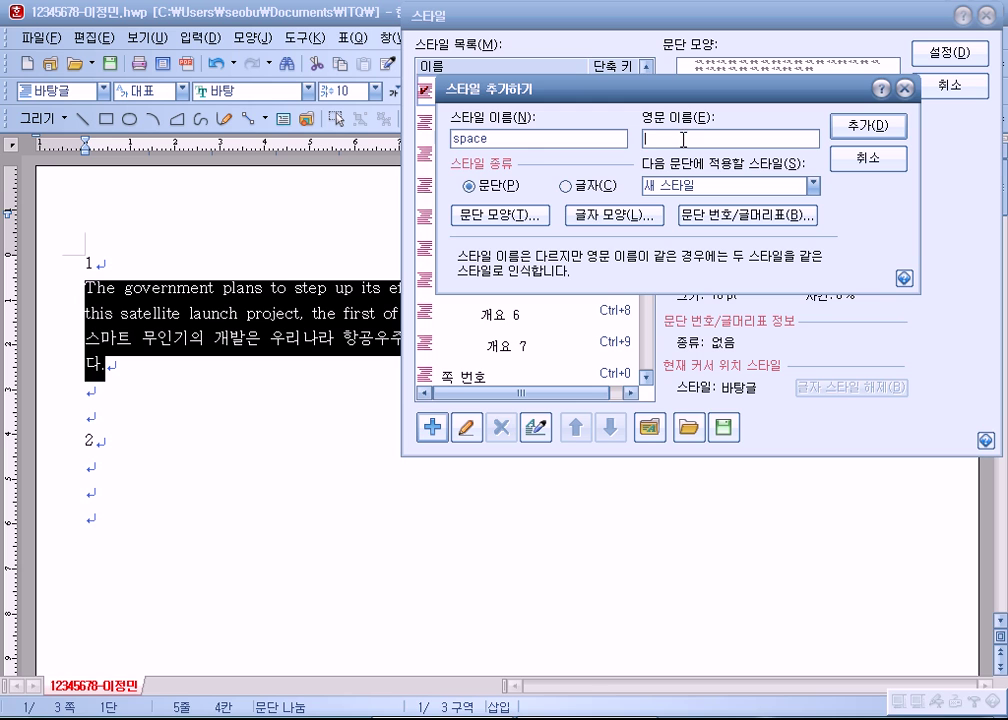
{"action": "left_click", "coordinate": [545, 146]}
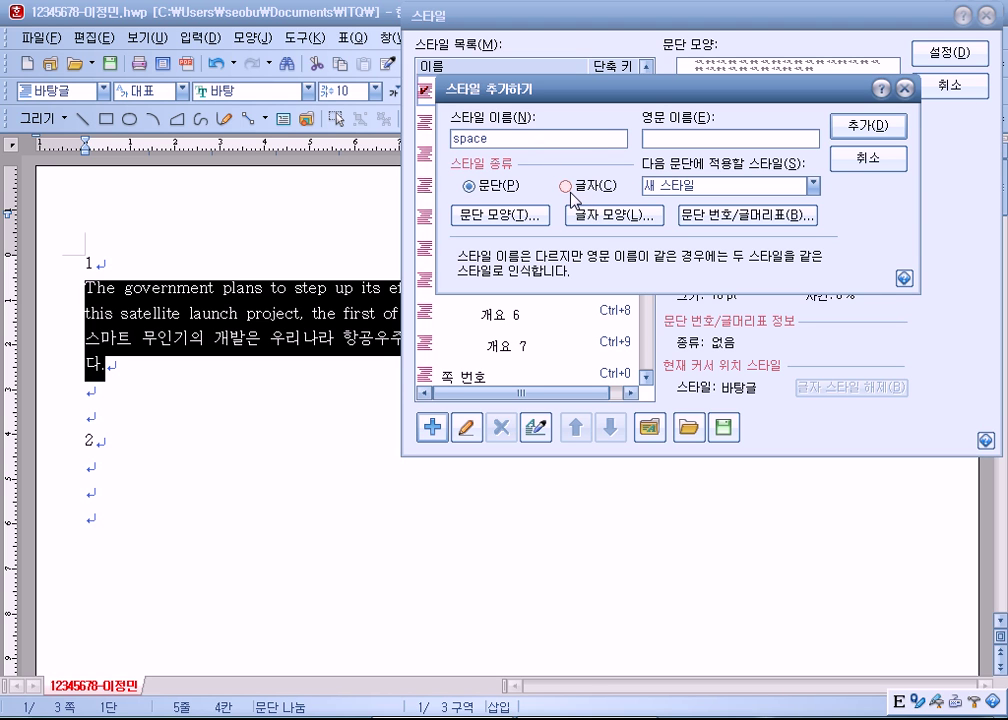
Step: Keep the space style's type as paragraph (문단) rather than character
{"action": "left_click", "coordinate": [568, 189]}
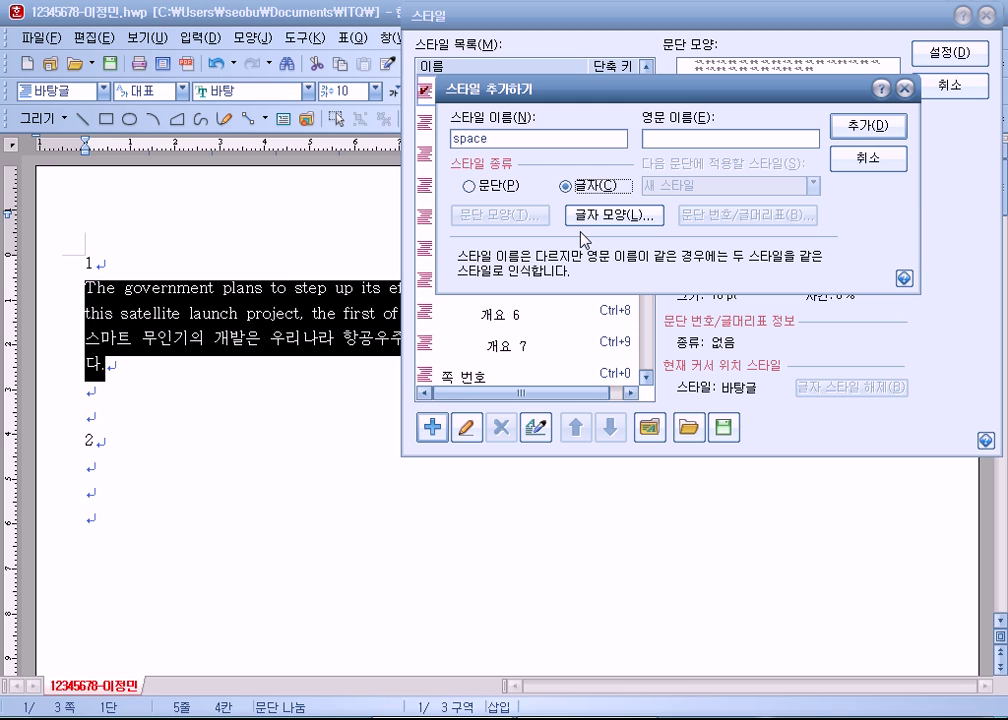
{"action": "left_click", "coordinate": [469, 186]}
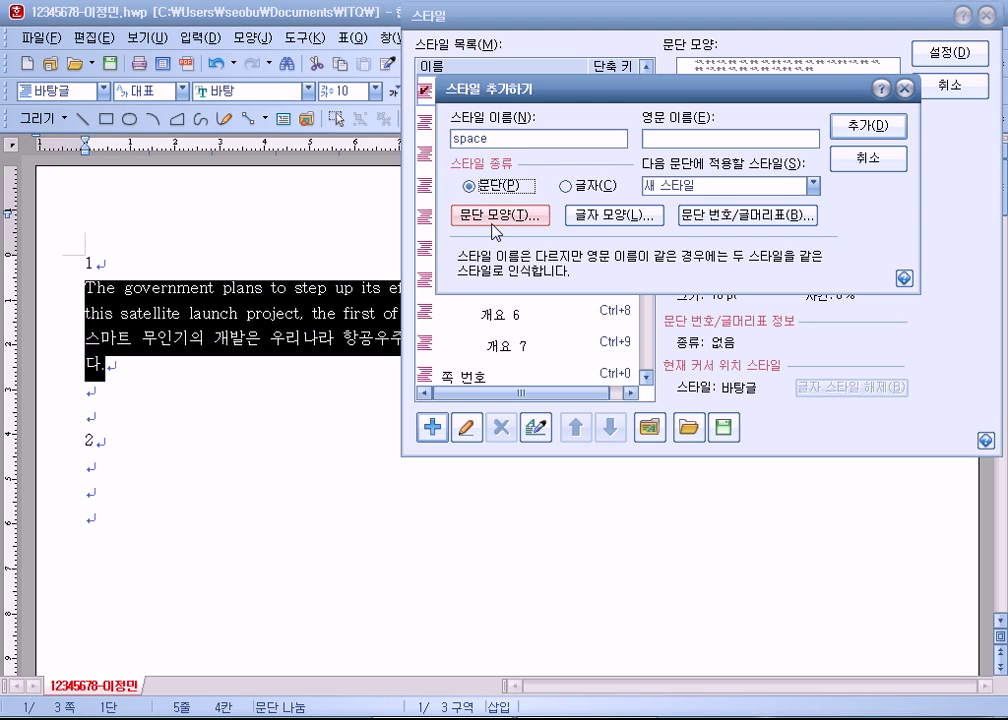
{"action": "left_click", "coordinate": [567, 189]}
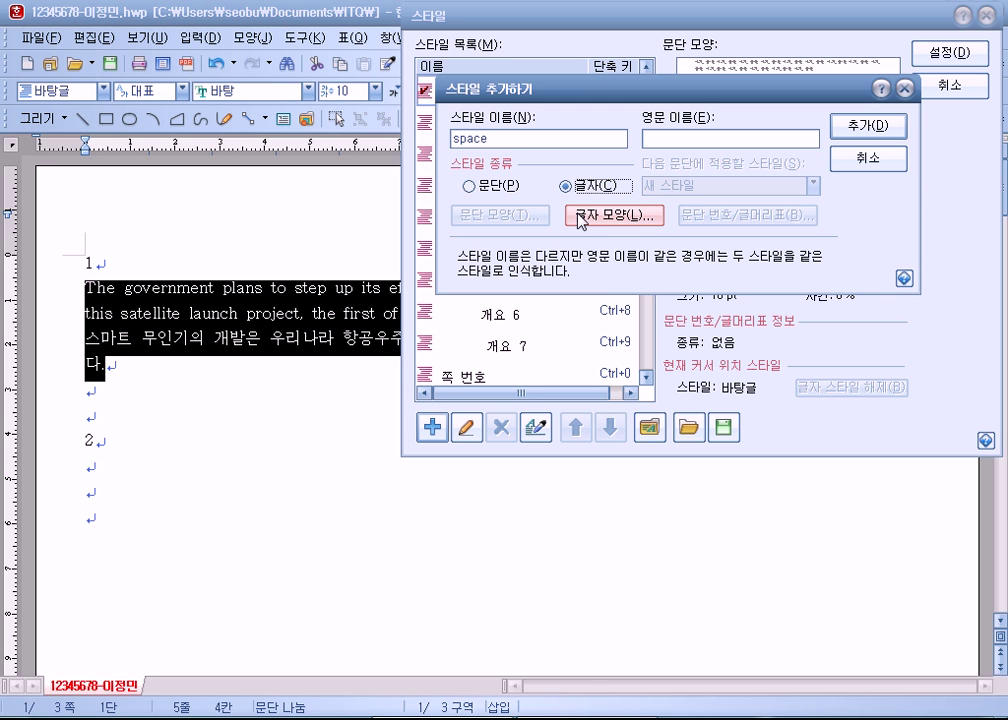
{"action": "left_click", "coordinate": [479, 188]}
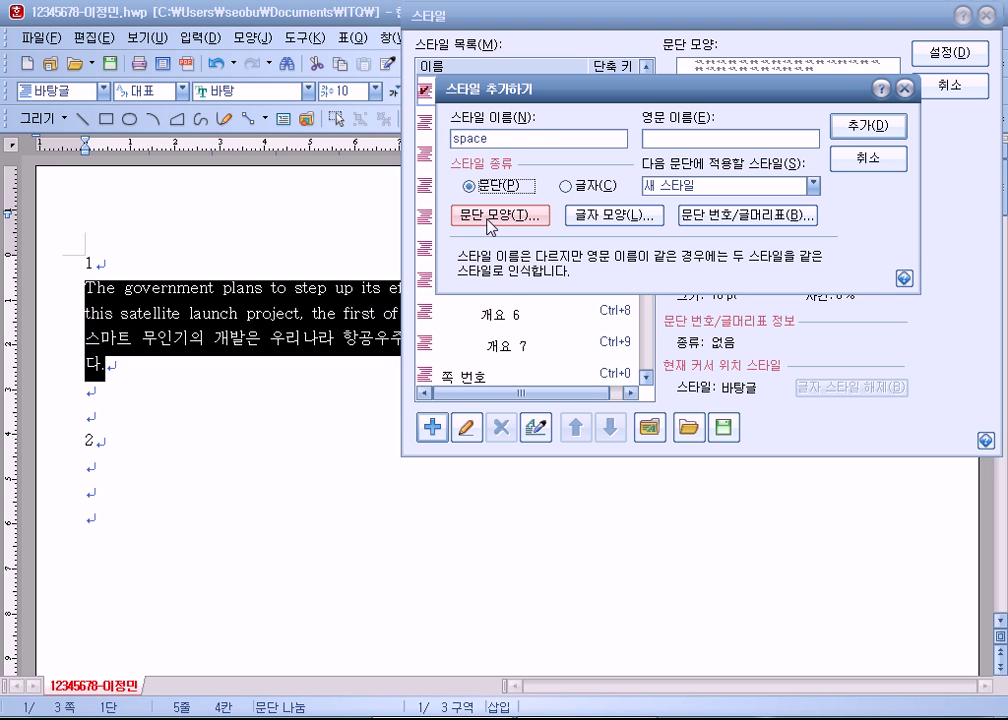
{"action": "left_click", "coordinate": [488, 222]}
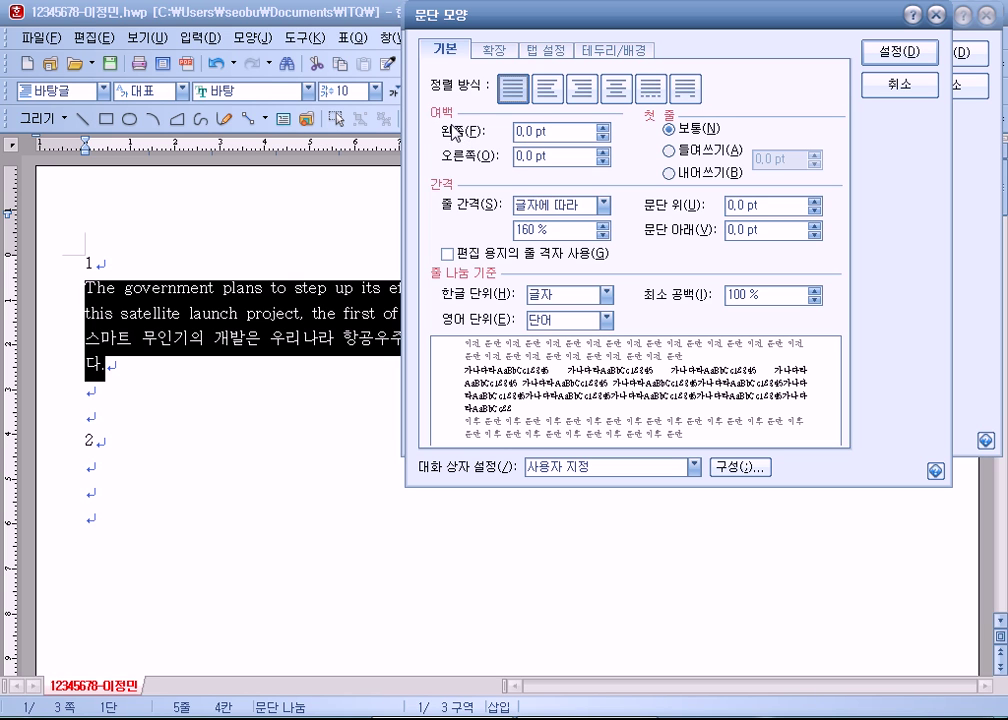
Step: Give the space style a 10 pt left margin and 10 pt spacing below
{"action": "left_click_drag", "start_coordinate": [603, 127], "coordinate": [603, 127]}
{"action": "left_click", "coordinate": [608, 128]}
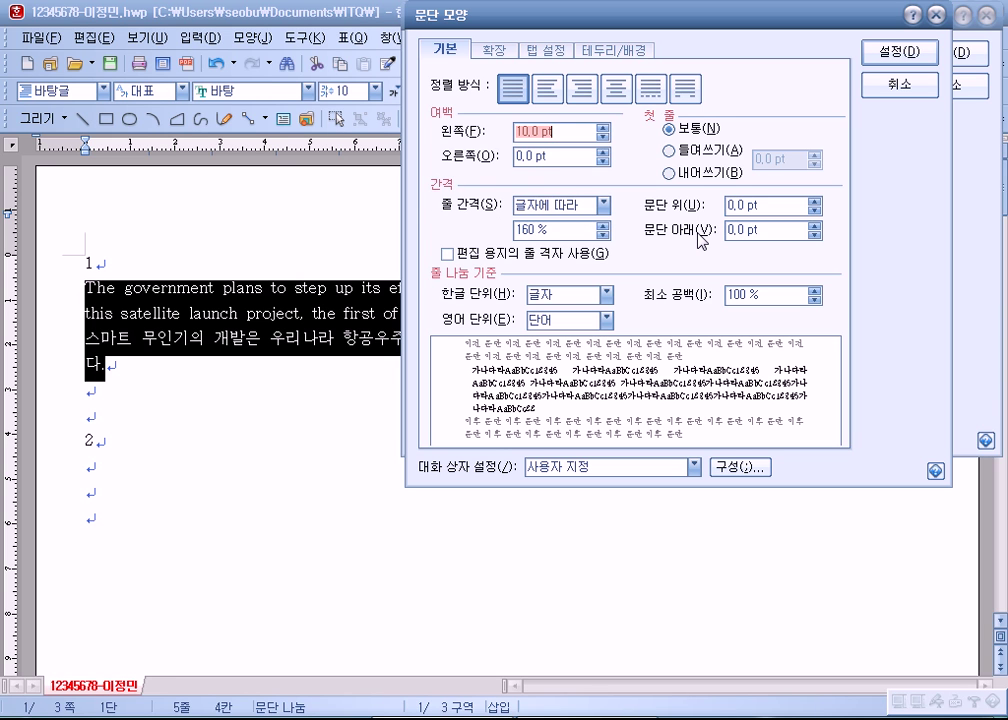
{"action": "left_click", "coordinate": [815, 227]}
{"action": "left_click", "coordinate": [815, 227]}
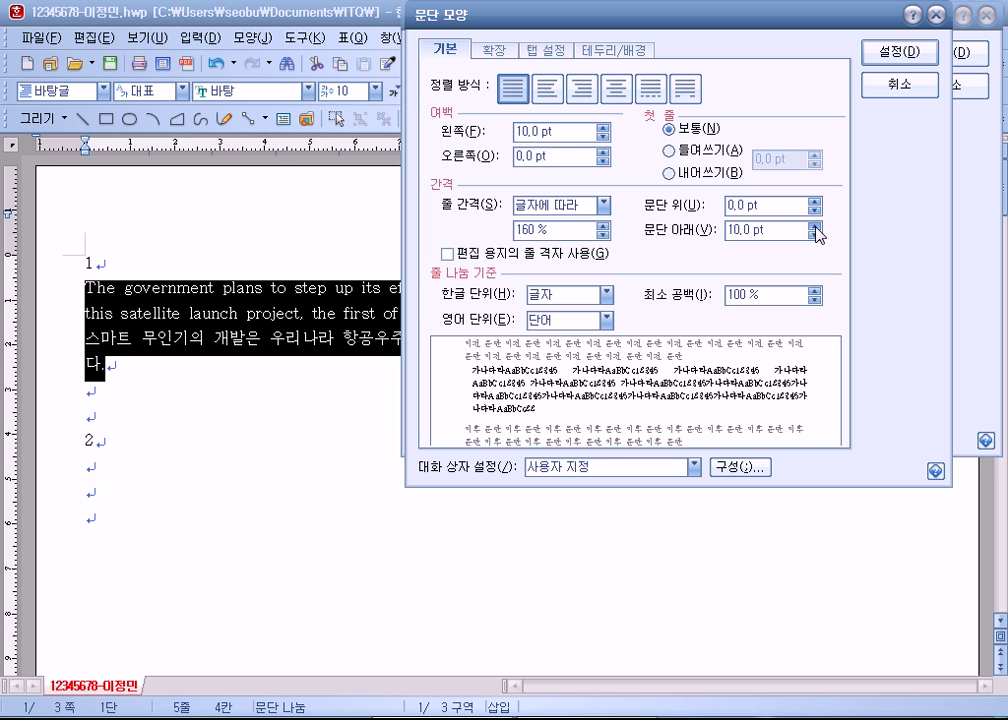
{"action": "mouse_move", "coordinate": [547, 29]}
{"action": "left_mouse_down"}
{"action": "mouse_move", "coordinate": [576, 38]}
{"action": "mouse_move", "coordinate": [551, 32]}
{"action": "left_mouse_up"}
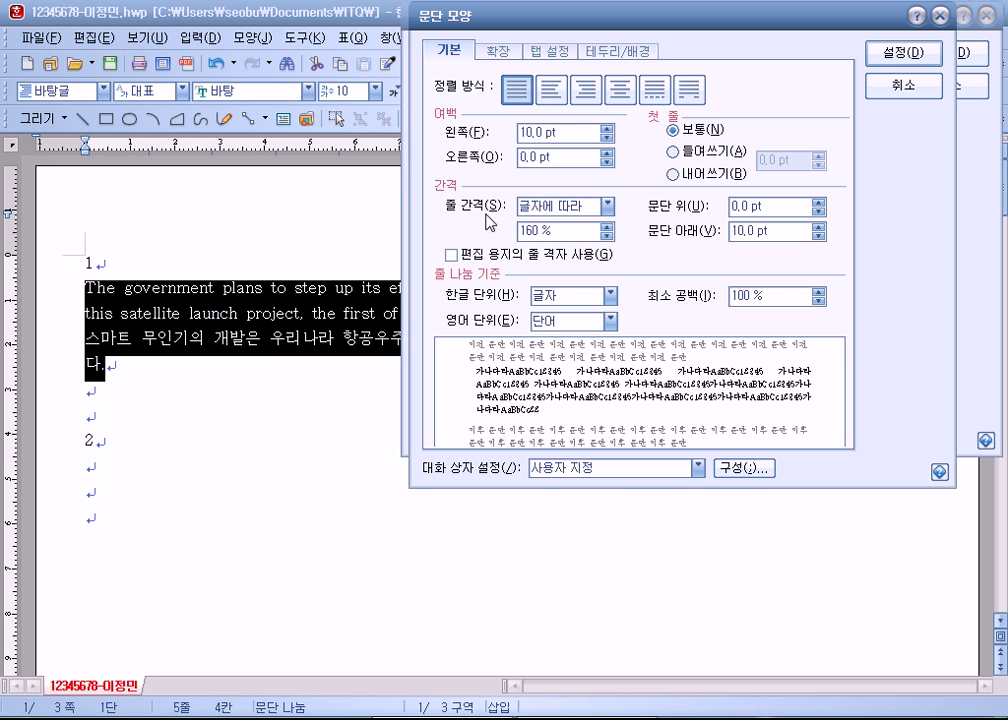
{"action": "left_click_drag", "start_coordinate": [781, 230], "coordinate": [727, 230]}
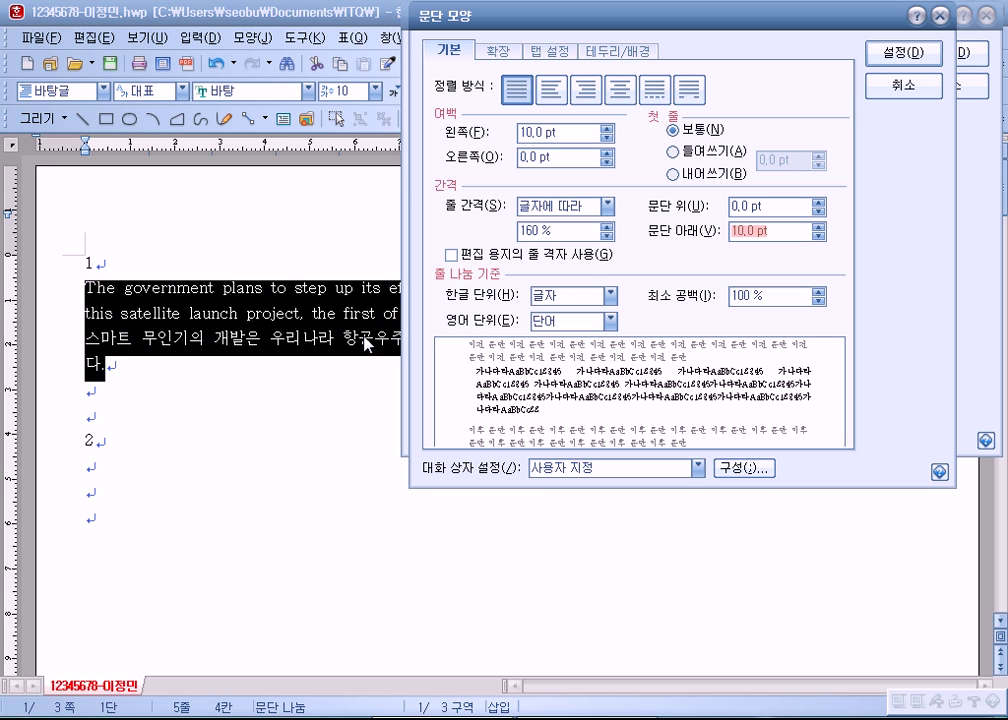
{"action": "left_click_drag", "start_coordinate": [566, 137], "coordinate": [504, 133]}
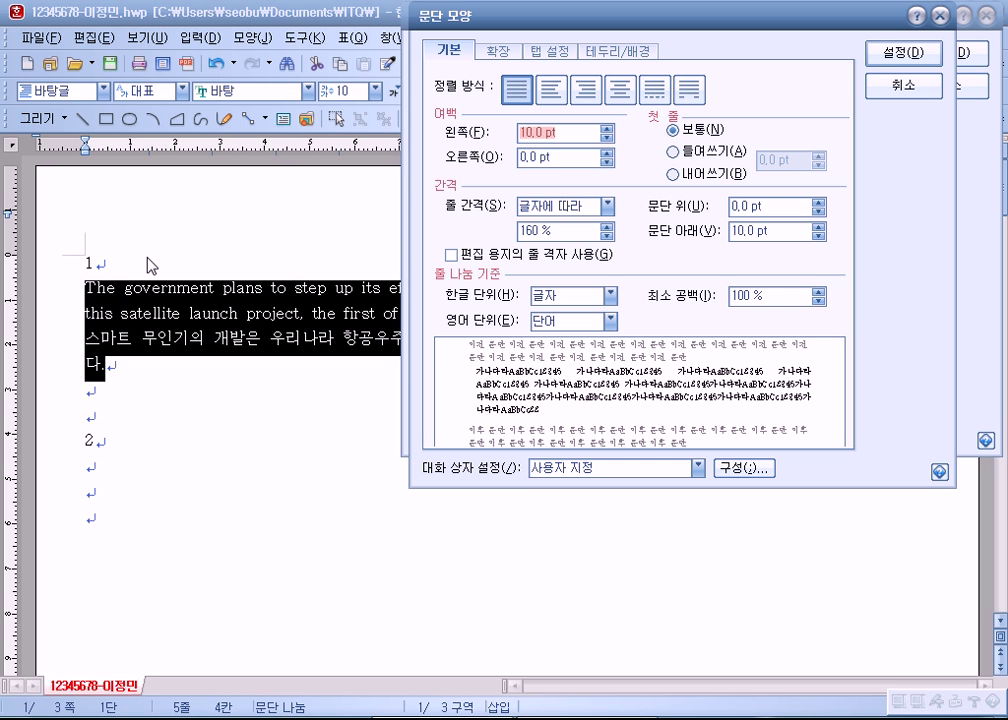
{"action": "key", "text": "Return"}
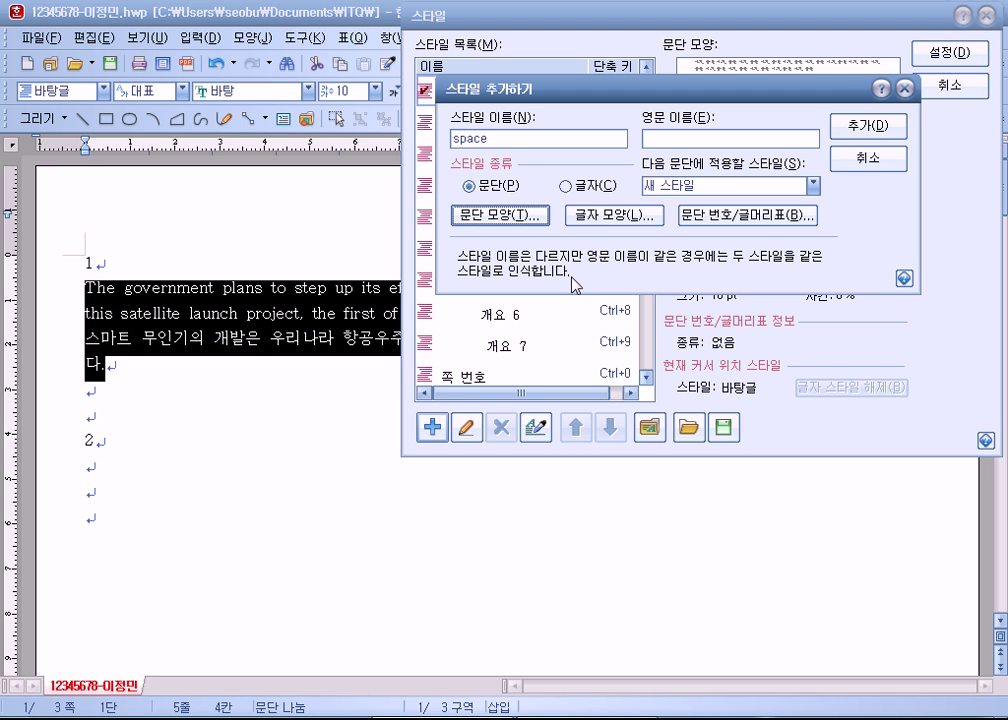
Step: Verify the 10 pt left margin and spacing below, then confirm the paragraph settings
{"action": "left_click", "coordinate": [455, 219]}
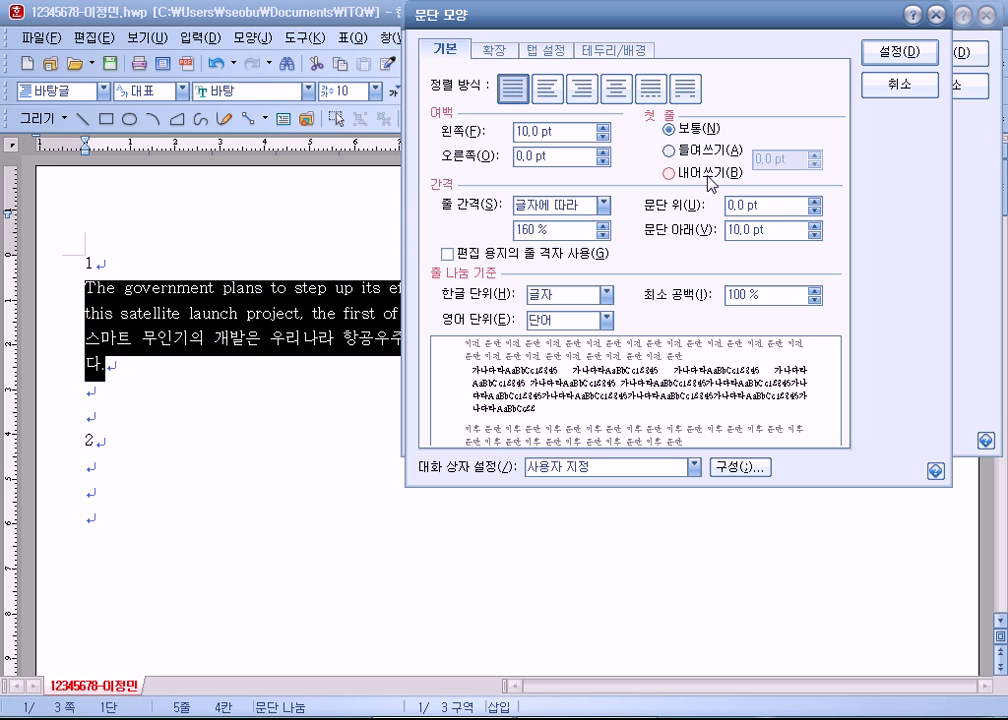
{"action": "left_click", "coordinate": [569, 134]}
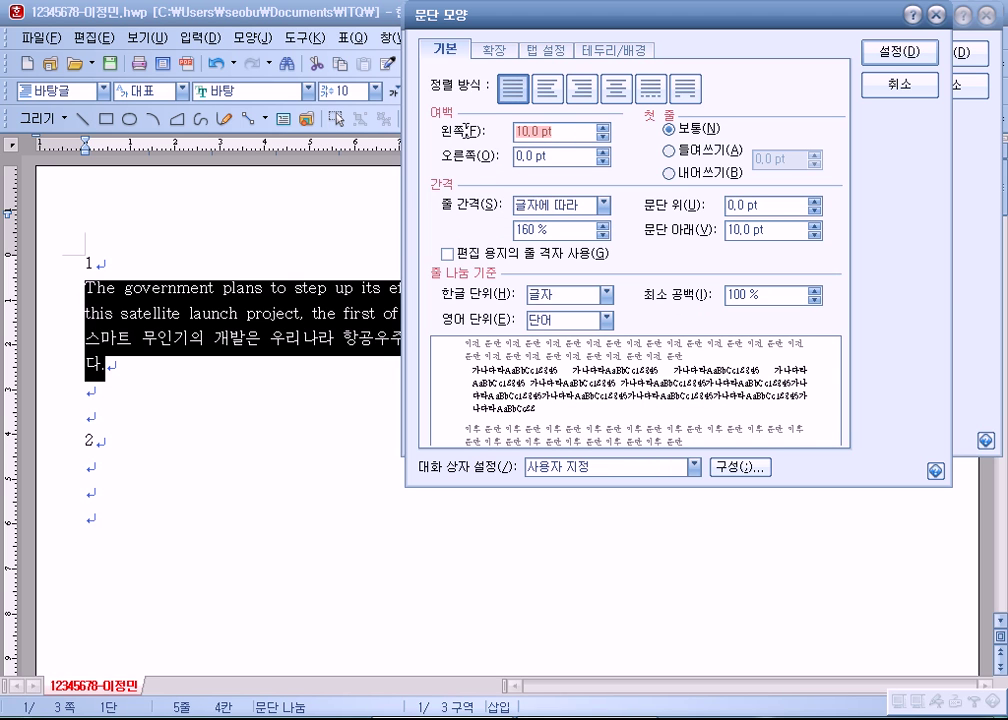
{"action": "left_click", "coordinate": [779, 231]}
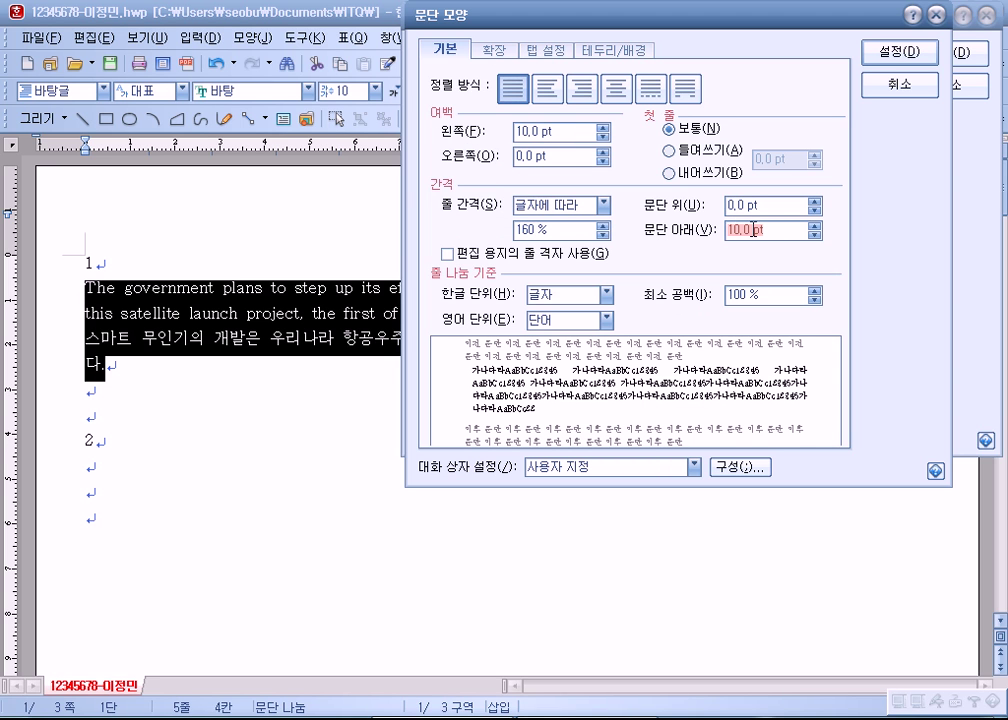
{"action": "left_click", "coordinate": [899, 51]}
{"action": "left_click", "coordinate": [599, 218]}
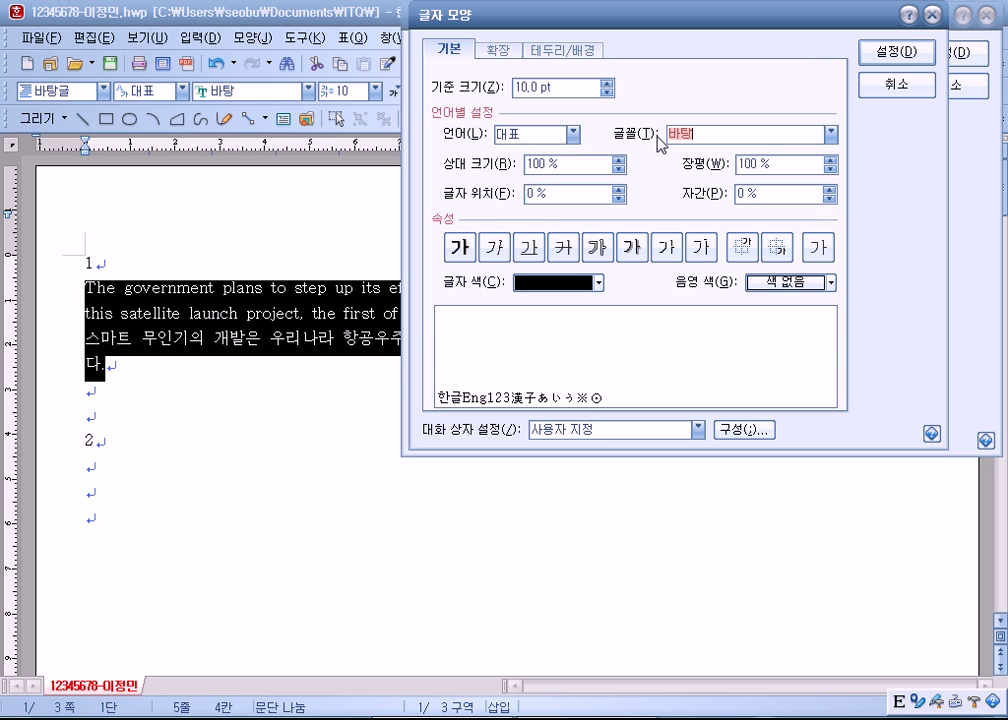
Step: Set Korean text to 돋움 with 105% width and 5% letter spacing
{"action": "left_click", "coordinate": [571, 136]}
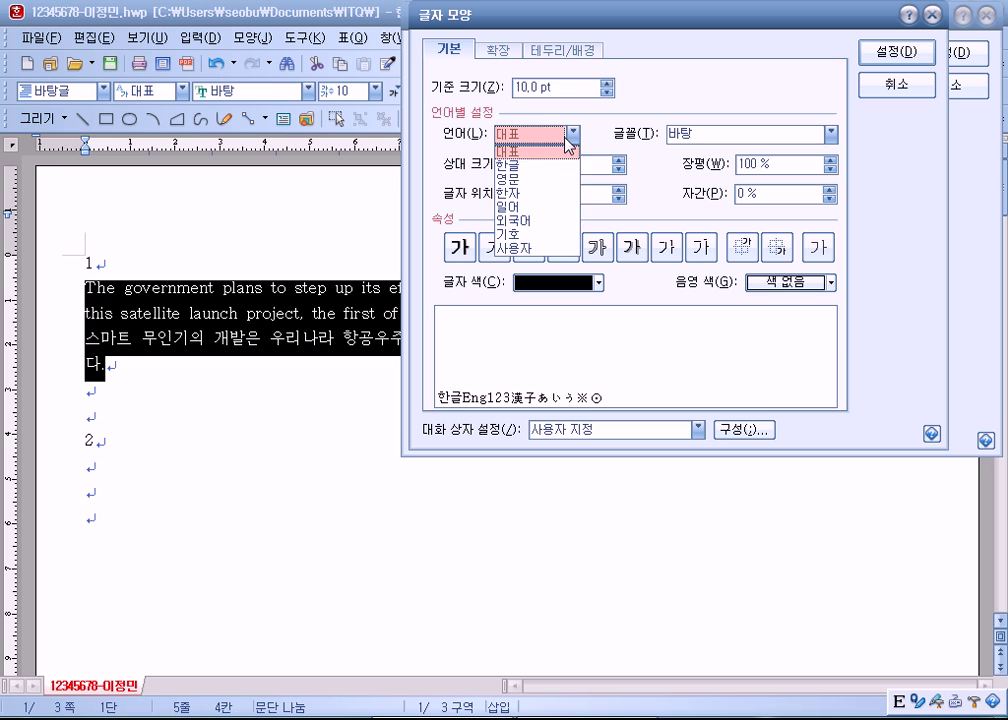
{"action": "left_click", "coordinate": [534, 168]}
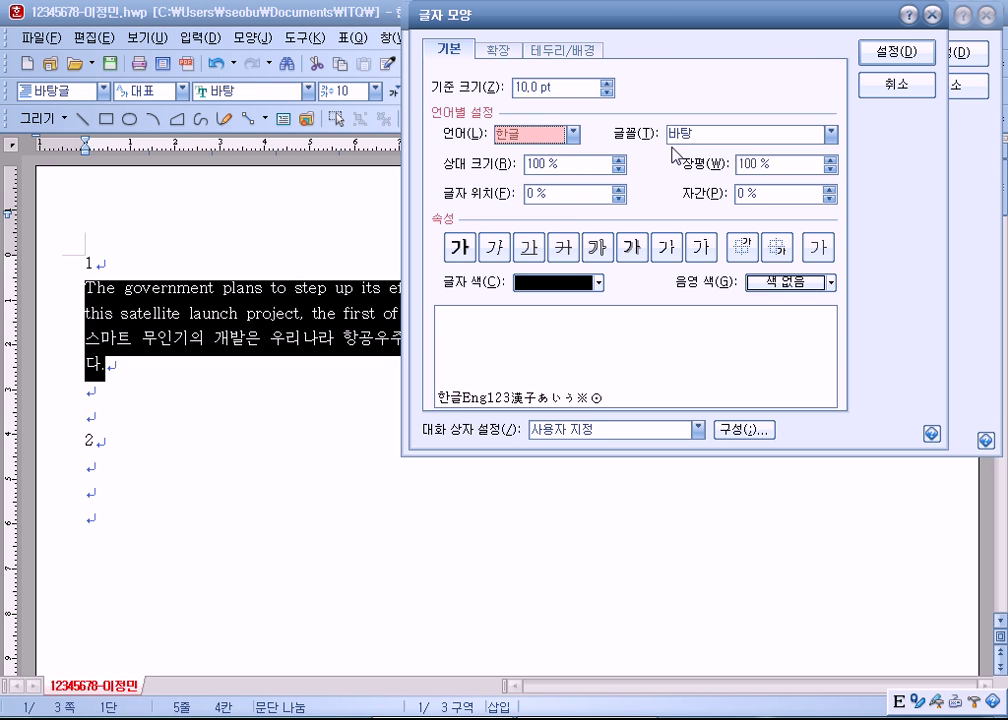
{"action": "left_click", "coordinate": [829, 134]}
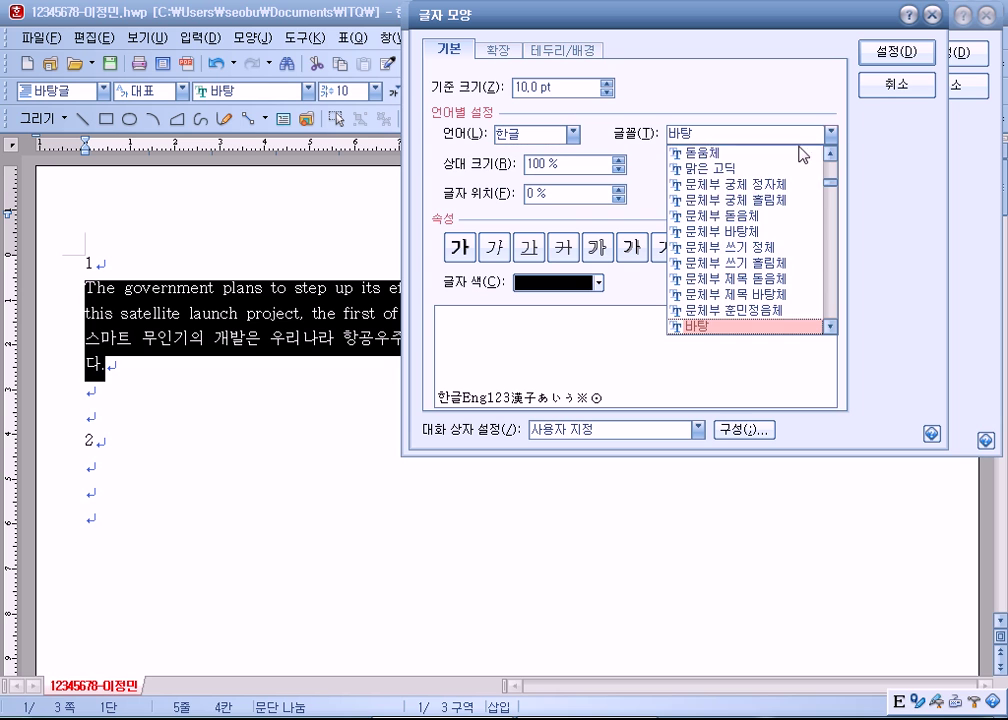
{"action": "scroll", "coordinate": [705, 165], "scroll_direction": "up", "scroll_amount": 1}
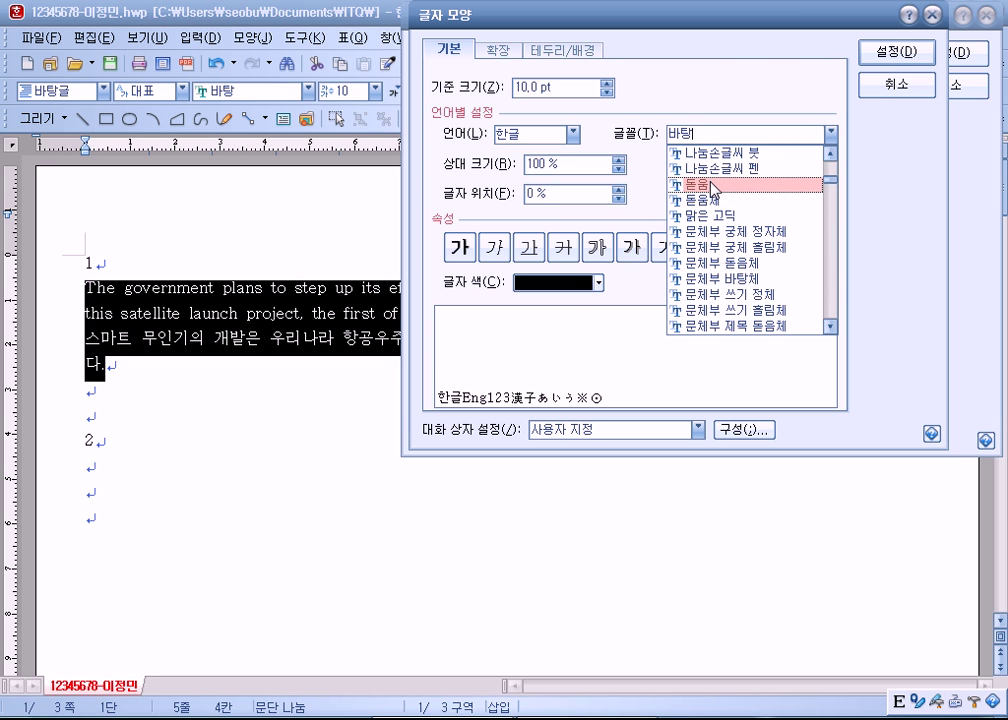
{"action": "left_click", "coordinate": [705, 185]}
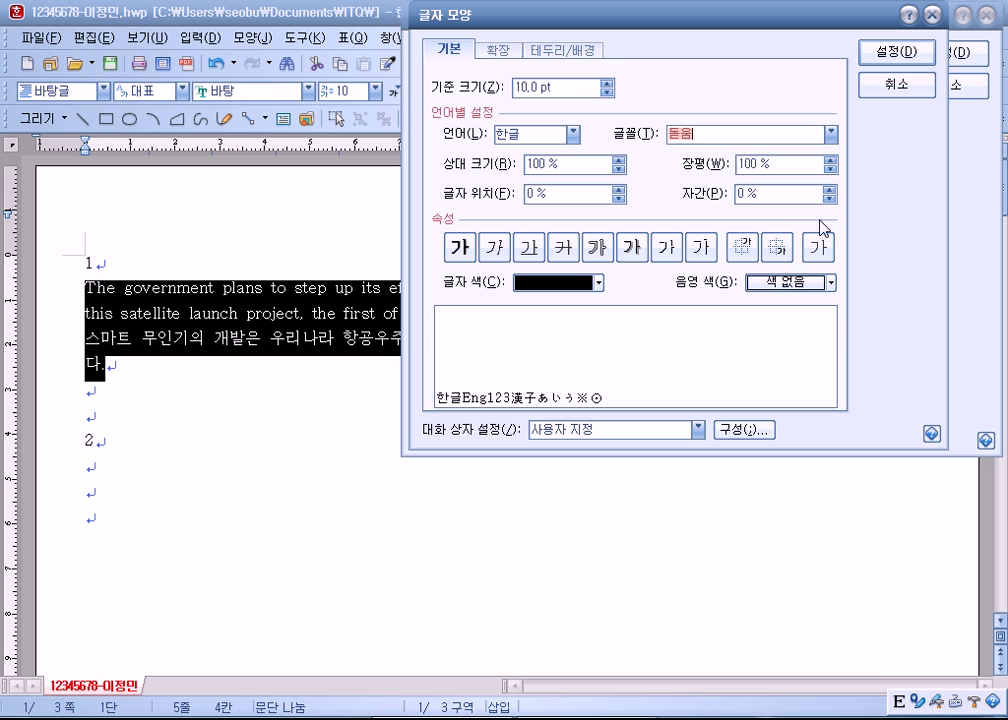
{"action": "left_click", "coordinate": [829, 161]}
{"action": "left_click", "coordinate": [829, 161]}
{"action": "left_click", "coordinate": [829, 161]}
{"action": "left_click", "coordinate": [829, 161]}
{"action": "left_click", "coordinate": [829, 161]}
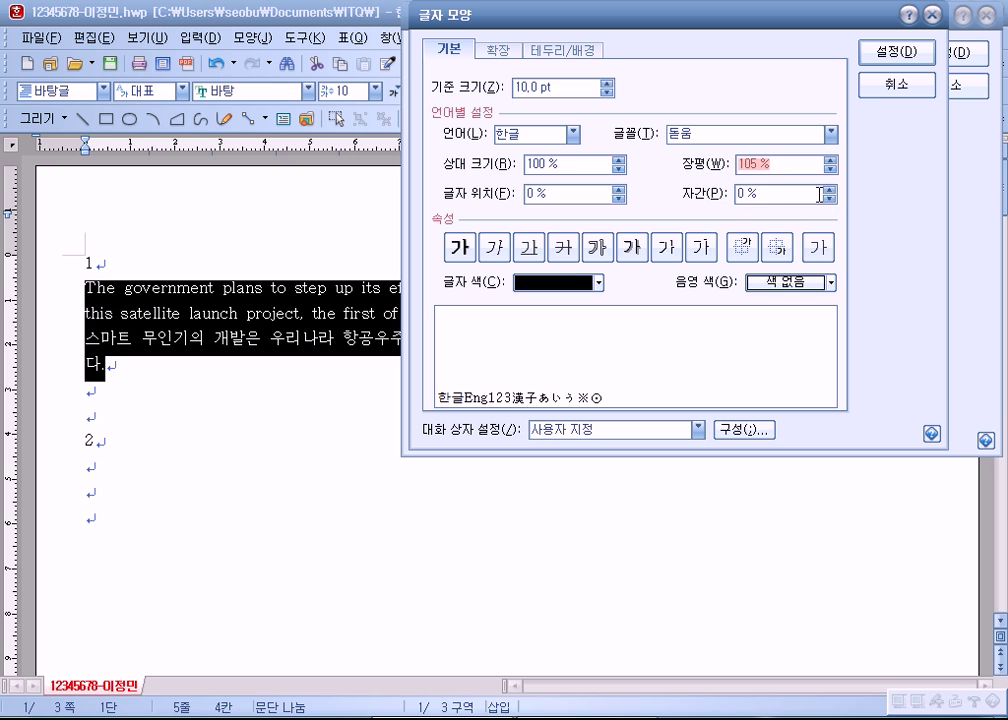
{"action": "left_click", "coordinate": [829, 188]}
{"action": "left_click", "coordinate": [829, 188]}
{"action": "left_click", "coordinate": [829, 188]}
{"action": "left_click", "coordinate": [829, 188]}
{"action": "left_click", "coordinate": [829, 188]}
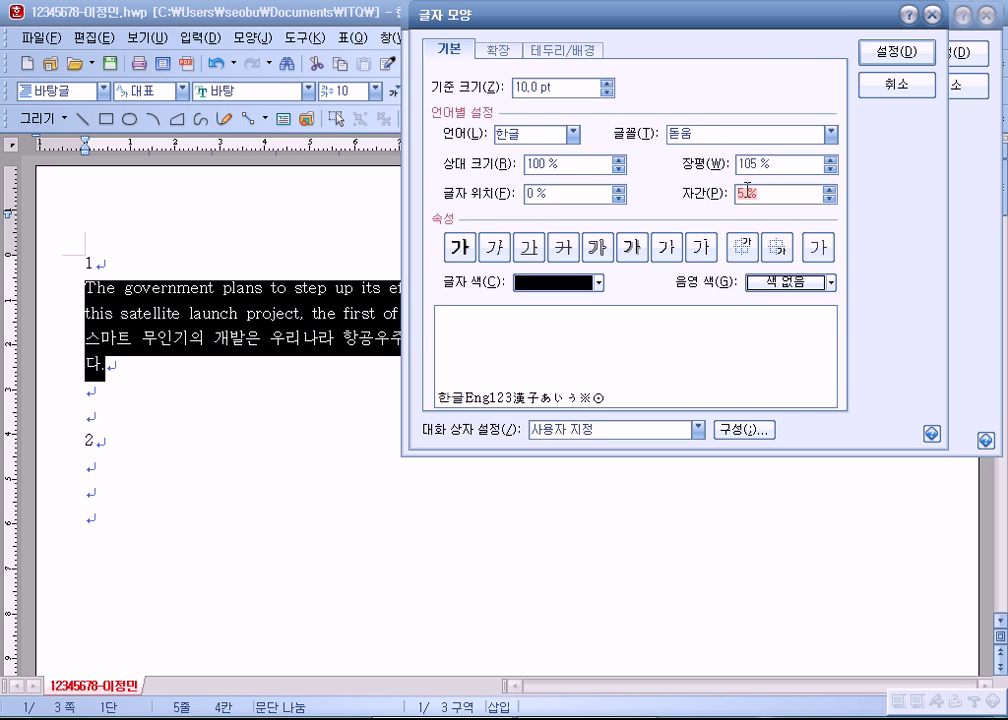
Step: Set English text to 궁서 with 105% width and 5% letter spacing
{"action": "left_click", "coordinate": [579, 150]}
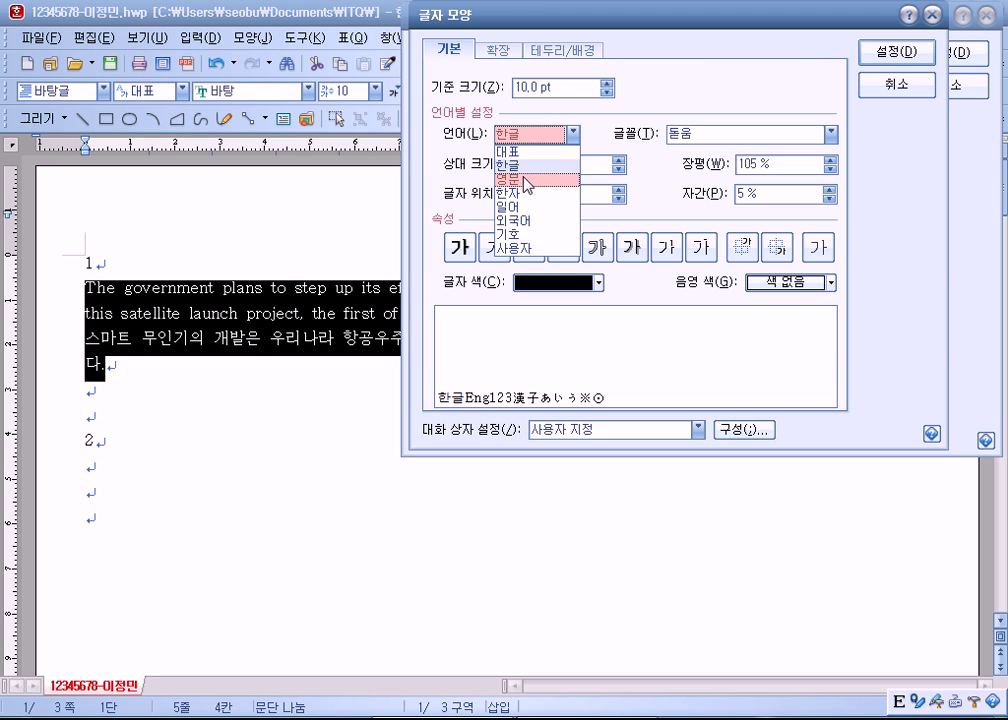
{"action": "left_click", "coordinate": [566, 180]}
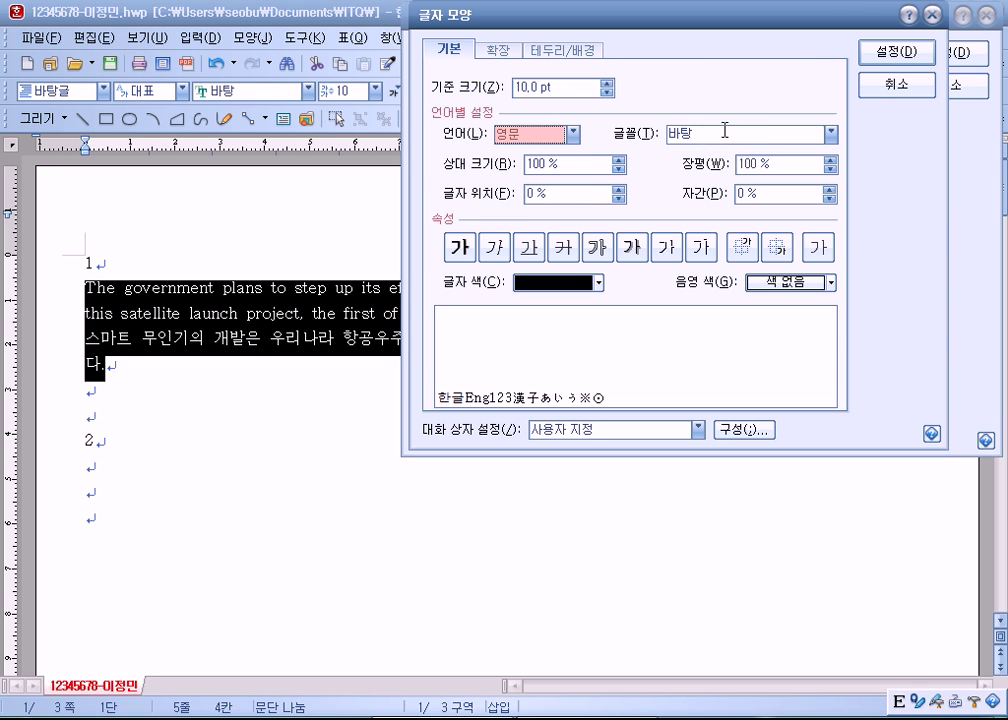
{"action": "left_click", "coordinate": [828, 140]}
{"action": "scroll", "coordinate": [756, 240], "scroll_direction": "up", "scroll_amount": 5}
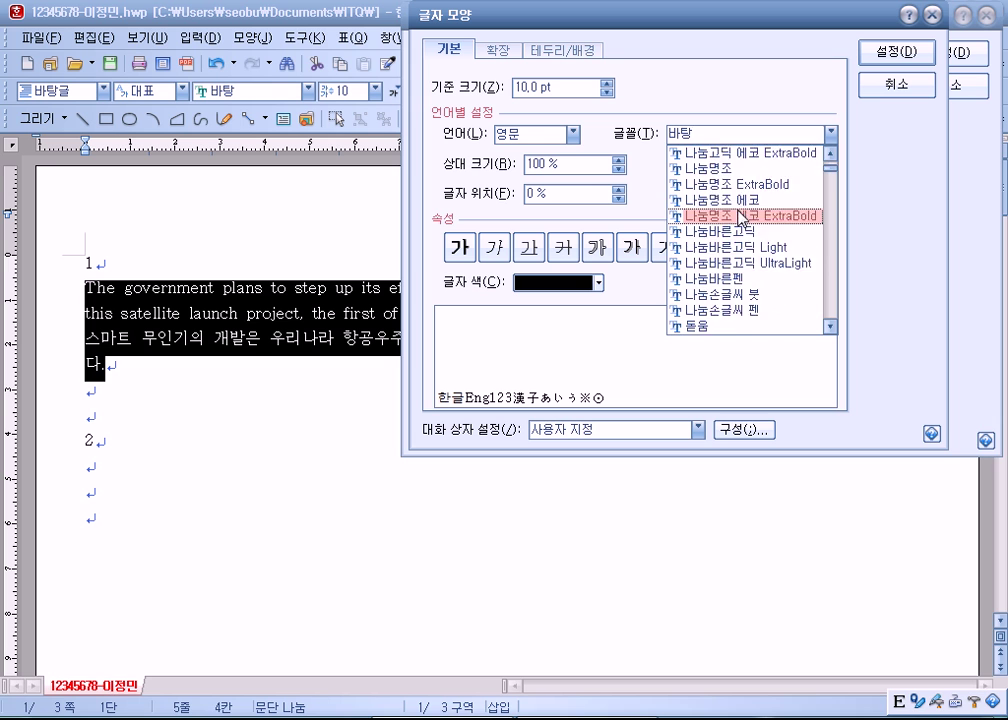
{"action": "left_click", "coordinate": [742, 216]}
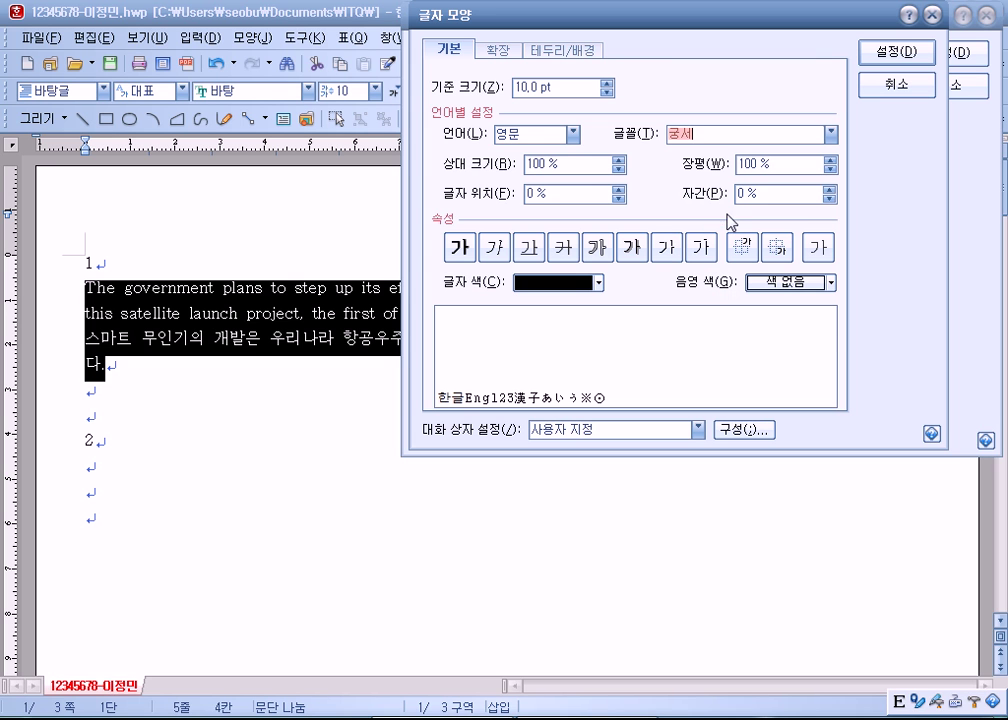
{"action": "left_click", "coordinate": [829, 160]}
{"action": "left_click", "coordinate": [829, 160]}
{"action": "left_click", "coordinate": [829, 160]}
{"action": "left_click", "coordinate": [829, 189]}
{"action": "left_click", "coordinate": [829, 189]}
{"action": "left_click", "coordinate": [780, 197]}
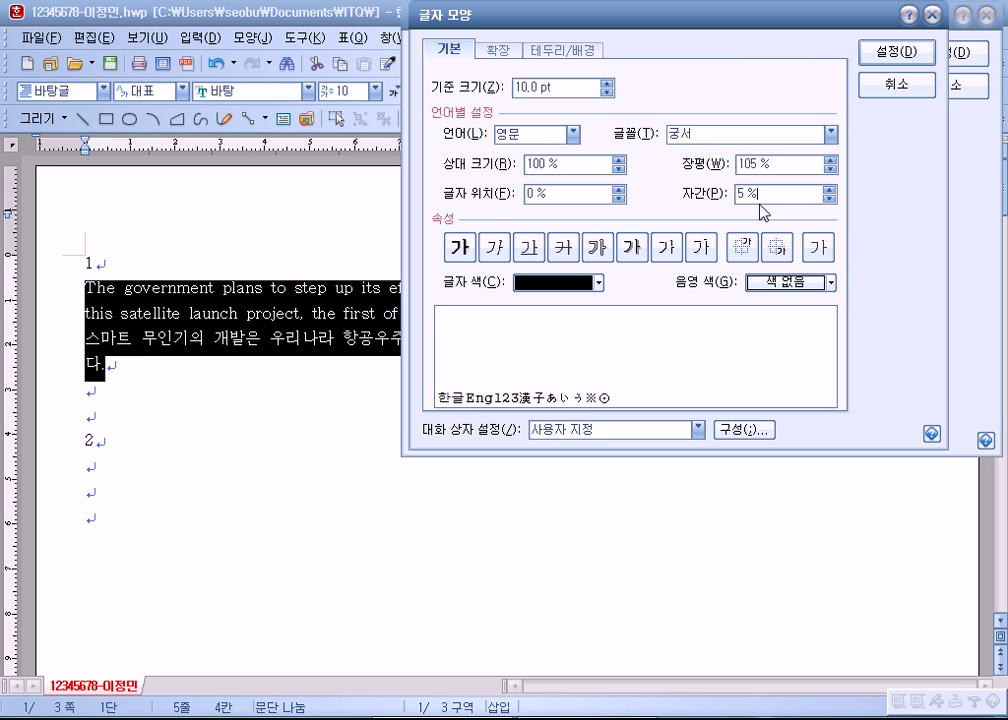
Step: Recheck the Korean and English font settings and confirm the character shape
{"action": "left_click", "coordinate": [558, 138]}
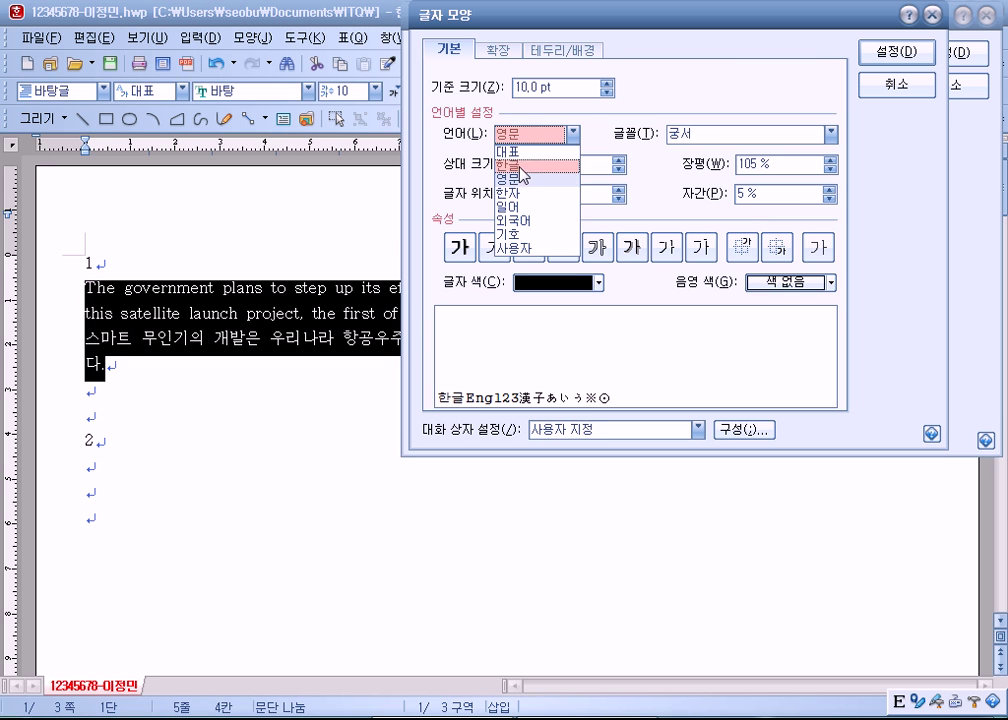
{"action": "left_click", "coordinate": [510, 163]}
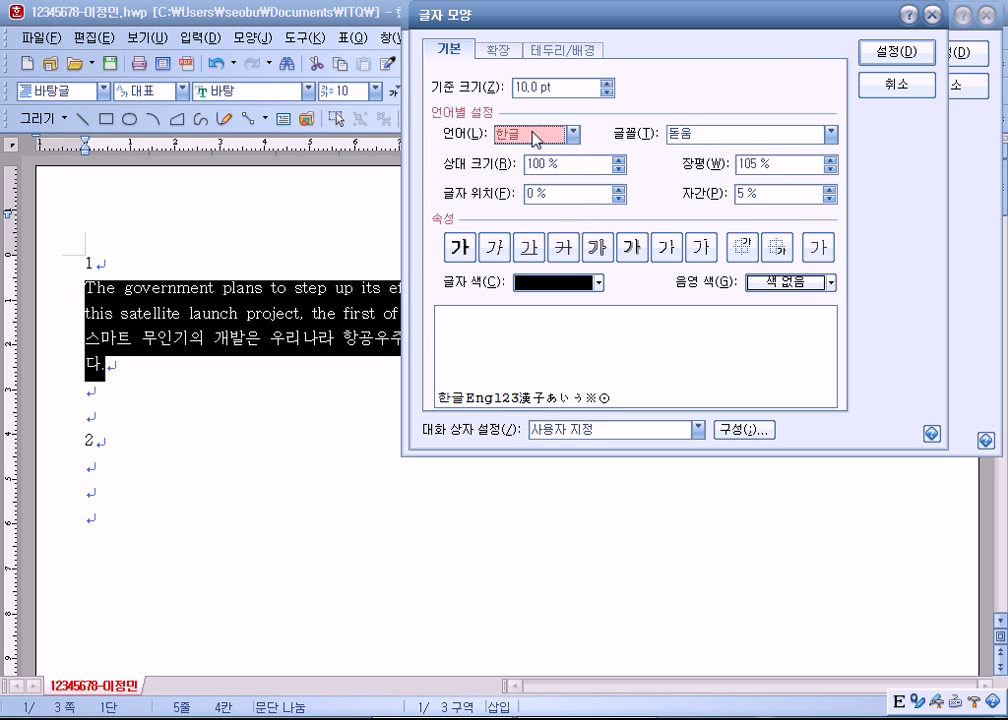
{"action": "left_click", "coordinate": [573, 133]}
{"action": "left_click", "coordinate": [510, 181]}
{"action": "left_click", "coordinate": [572, 133]}
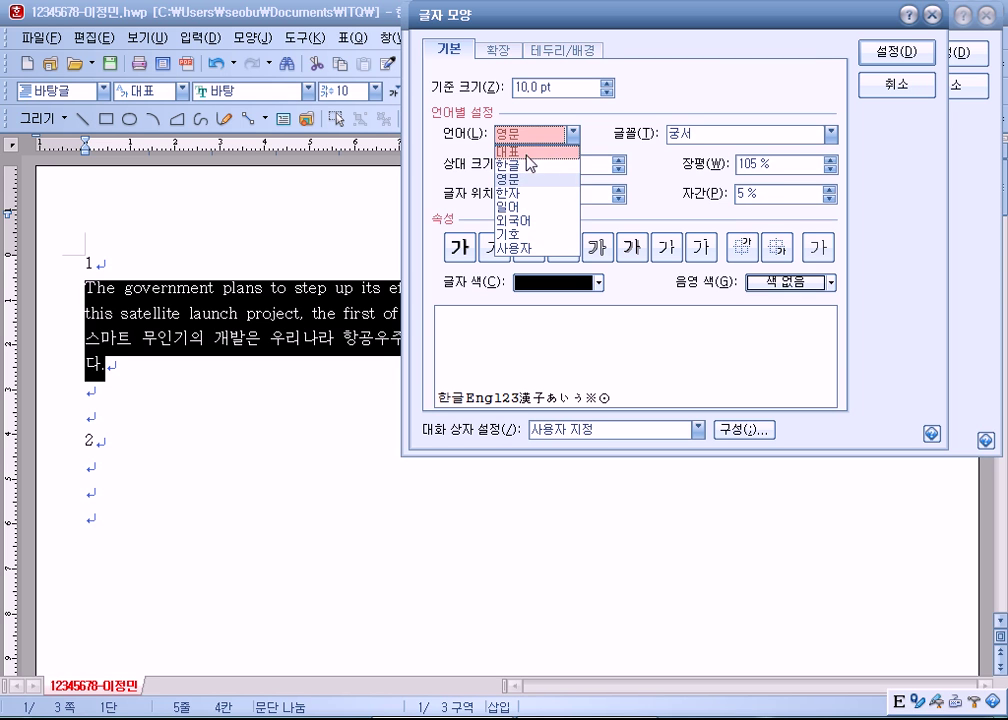
{"action": "left_click", "coordinate": [563, 163]}
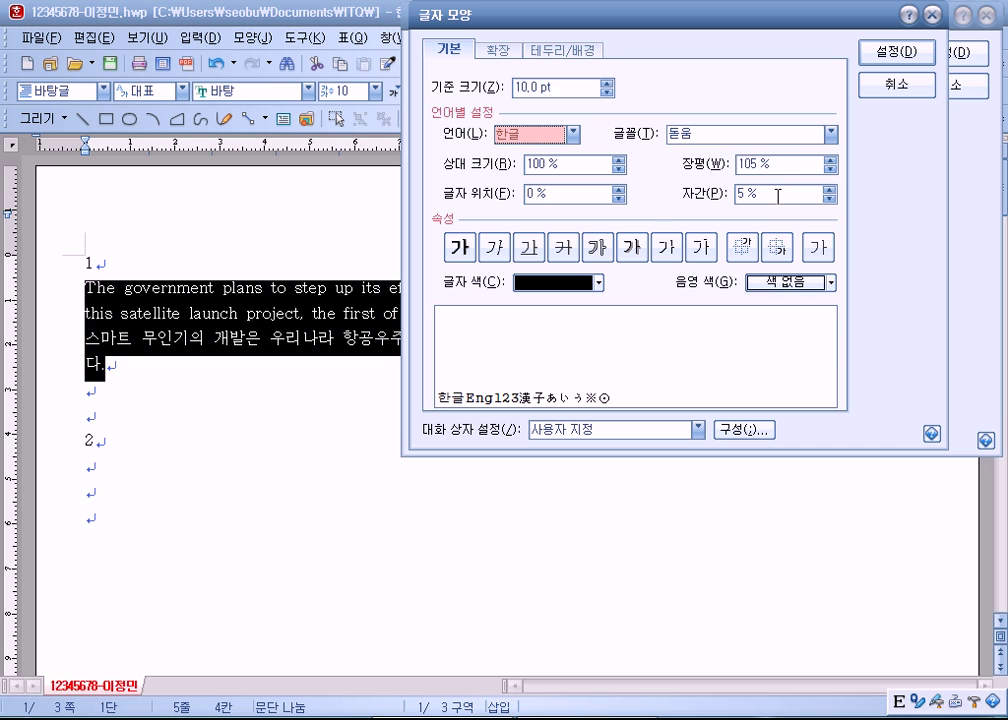
{"action": "left_click", "coordinate": [549, 135]}
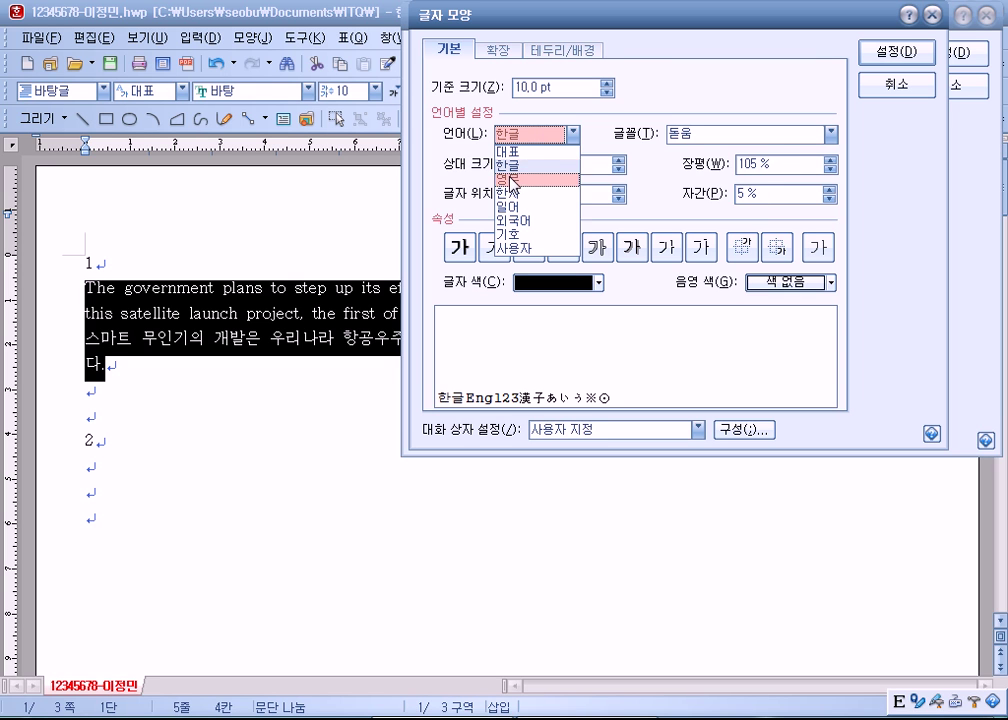
{"action": "left_click", "coordinate": [513, 178]}
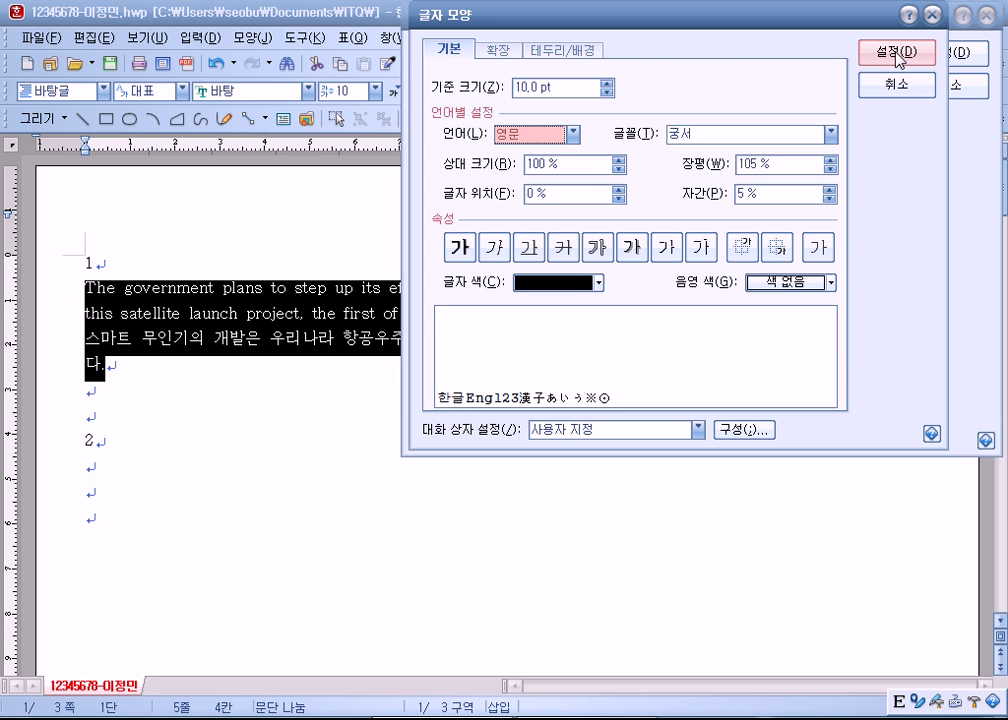
{"action": "left_click", "coordinate": [899, 52]}
Step: Add the space style, apply it to the item-1 paragraphs, and reselect both
{"action": "left_click", "coordinate": [880, 128]}
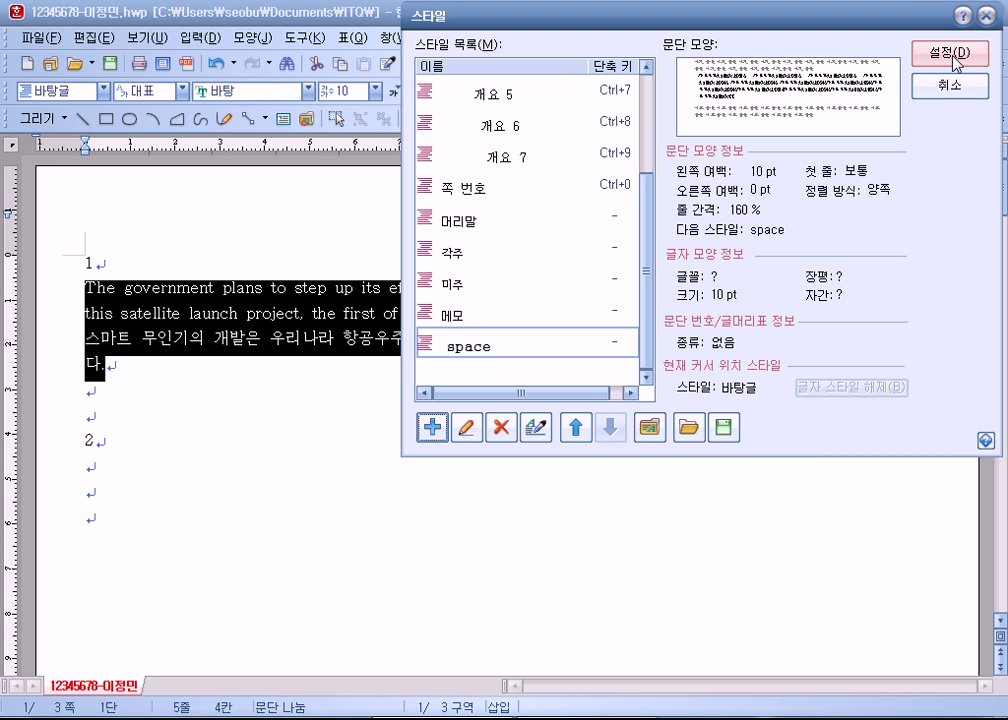
{"action": "left_click", "coordinate": [952, 55]}
{"action": "left_click", "coordinate": [364, 428]}
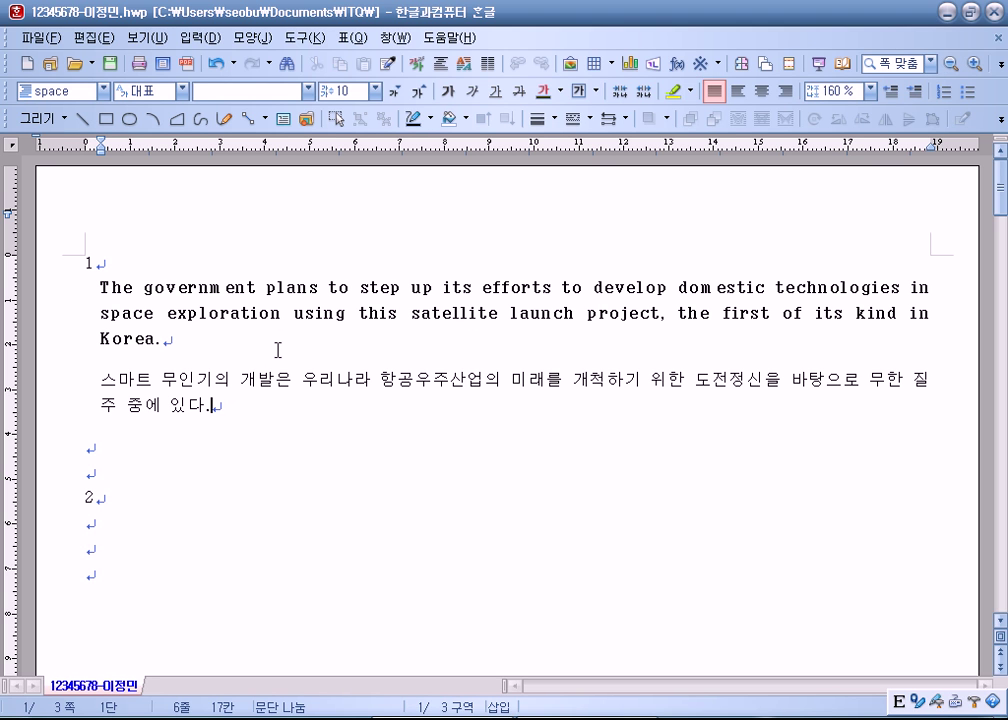
{"action": "left_click", "coordinate": [214, 341]}
{"action": "left_click_drag", "start_coordinate": [101, 283], "coordinate": [230, 406]}
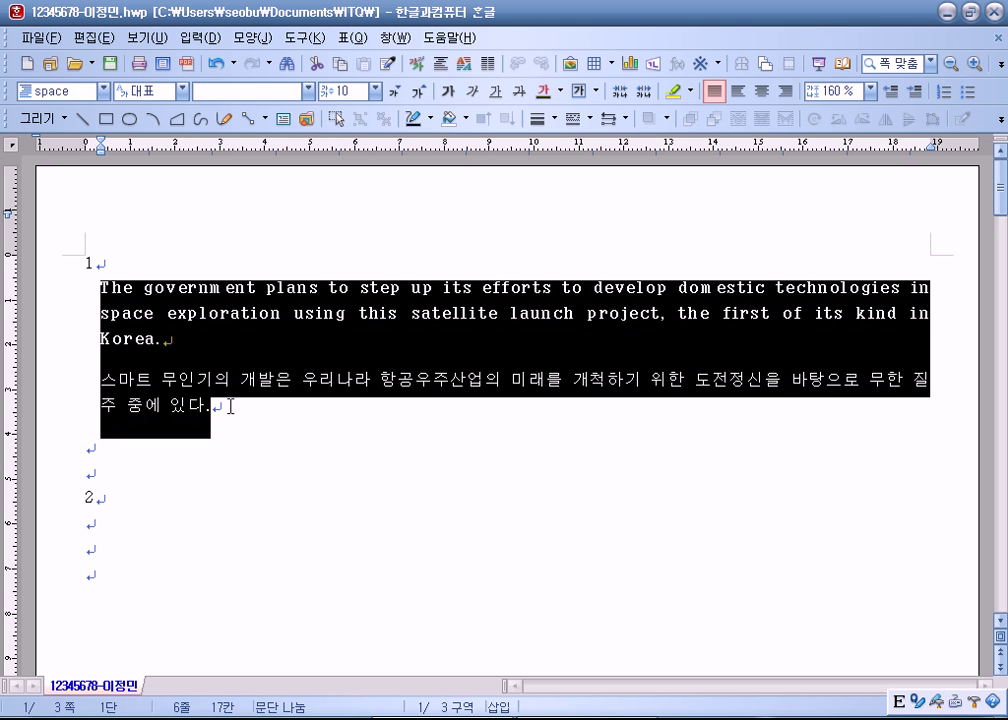
Step: Pick the space style in the style list and open it for editing
{"action": "key", "text": "F6"}
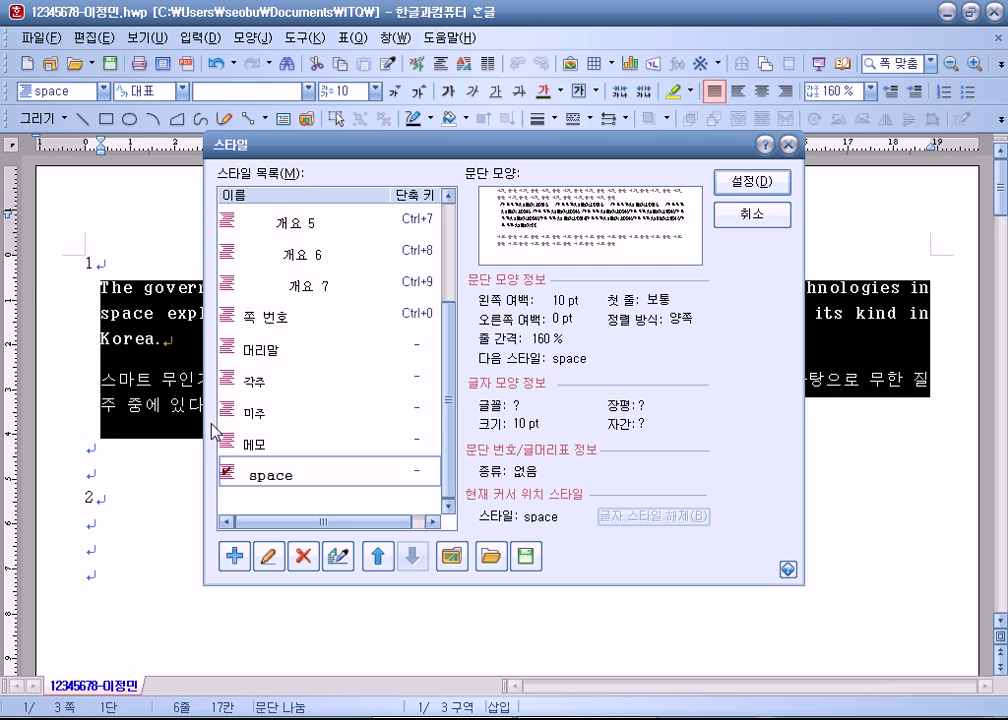
{"action": "left_click_drag", "start_coordinate": [255, 145], "coordinate": [404, 14]}
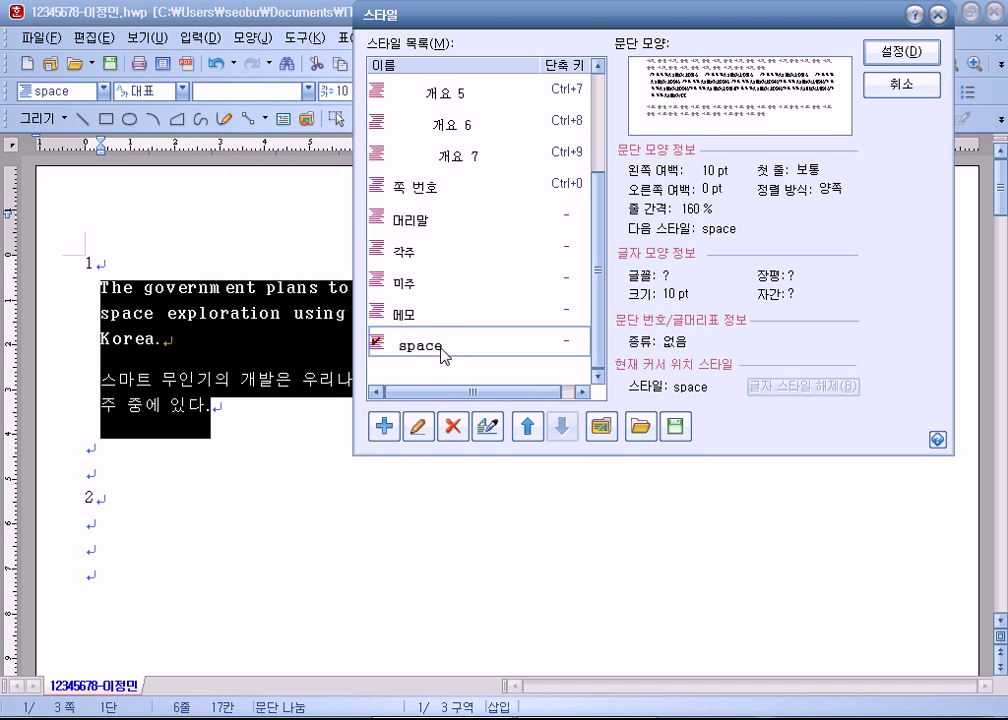
{"action": "scroll", "coordinate": [596, 142], "scroll_direction": "up", "scroll_amount": 5}
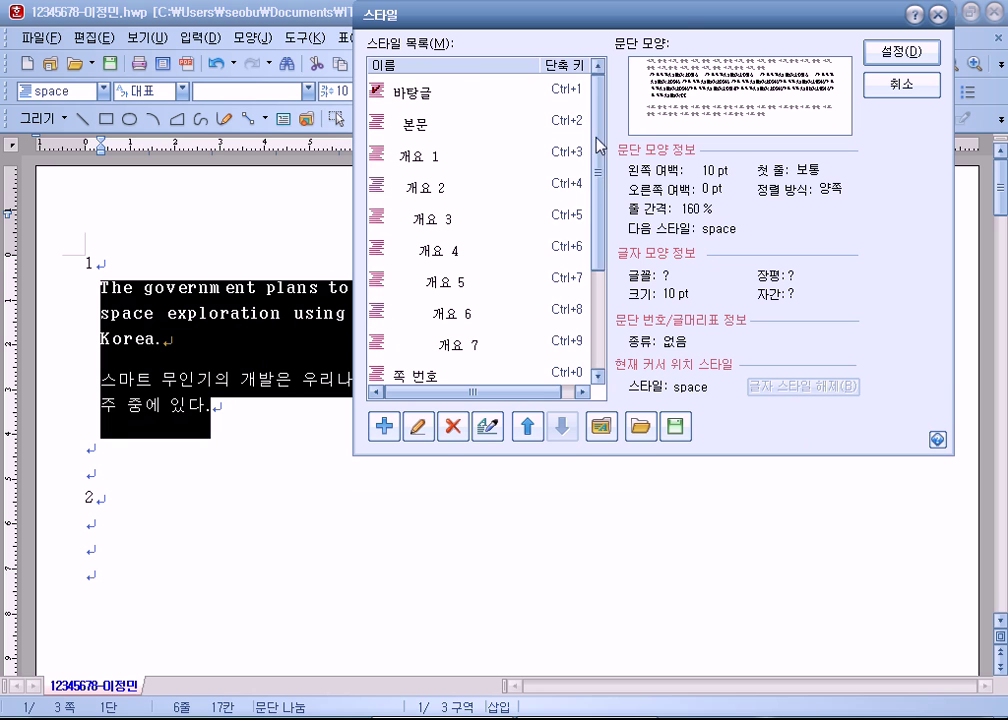
{"action": "key", "text": "Home"}
{"action": "key", "text": "Down"}
{"action": "key", "text": "Down"}
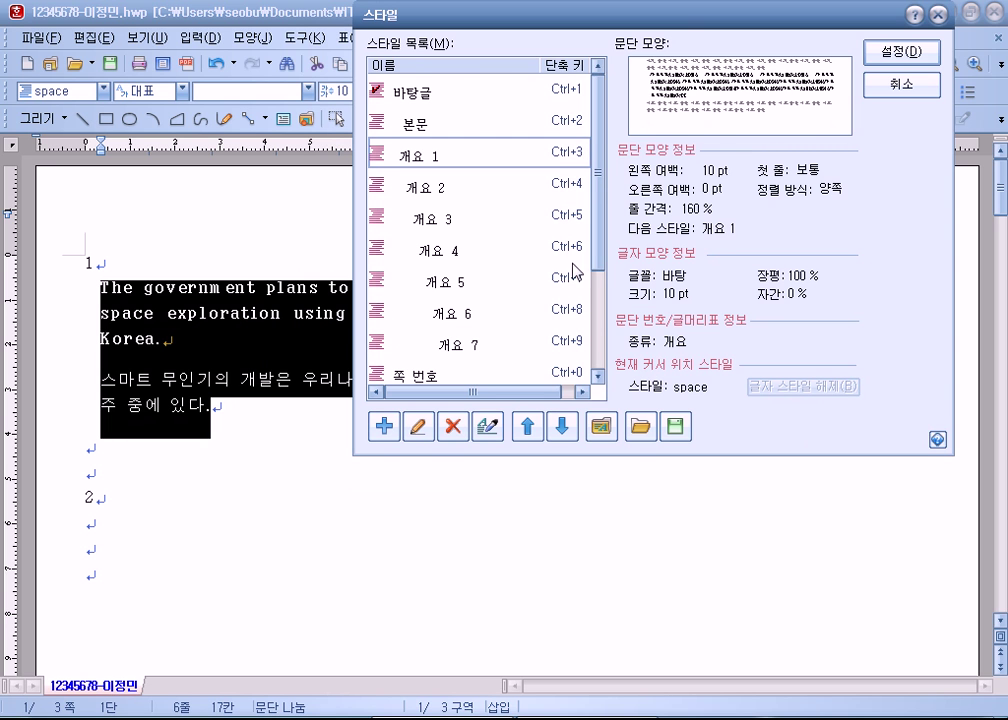
{"action": "scroll", "coordinate": [430, 300], "scroll_direction": "down", "scroll_amount": 3}
{"action": "left_click", "coordinate": [445, 358]}
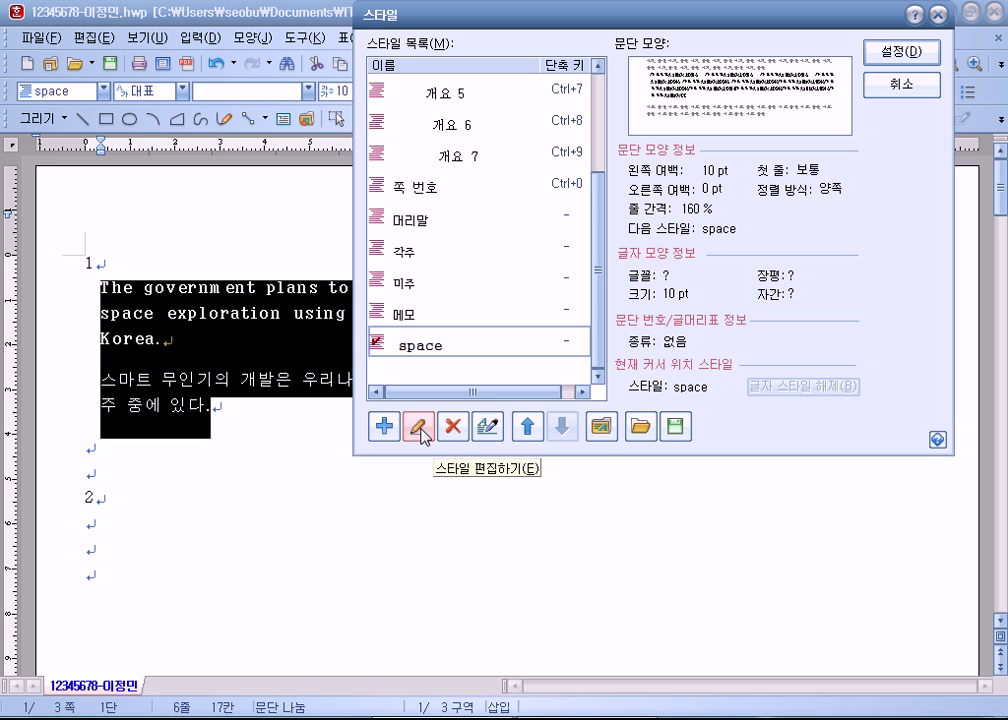
{"action": "left_click", "coordinate": [421, 432]}
{"action": "left_click_drag", "start_coordinate": [460, 133], "coordinate": [530, 21]}
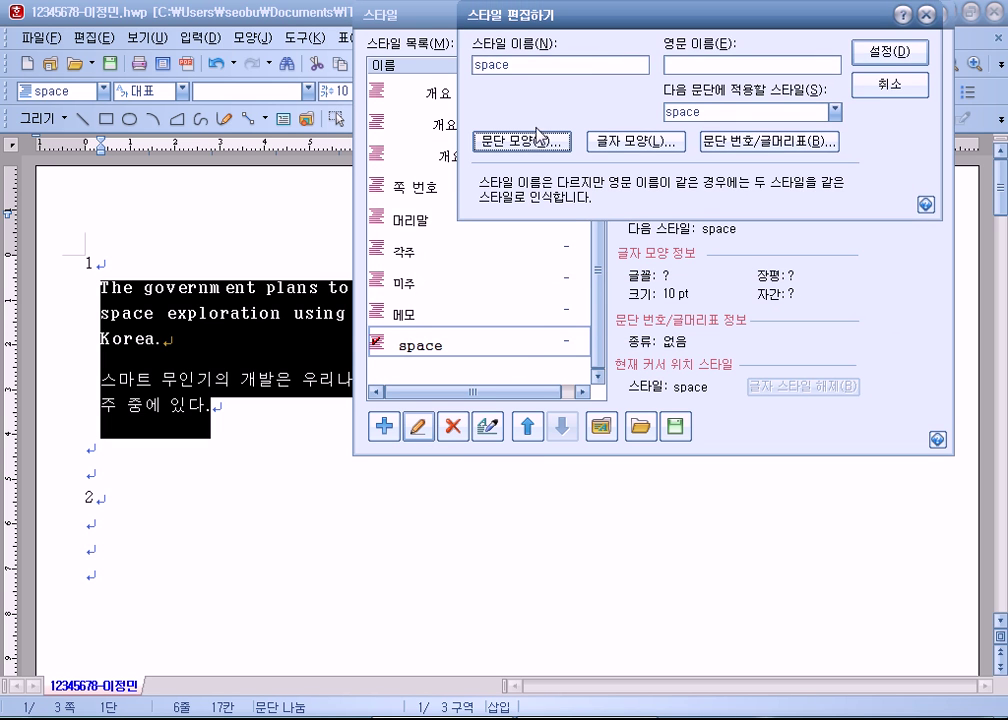
Step: Verify the space style's spacing below in its paragraph settings and confirm
{"action": "left_click", "coordinate": [535, 140]}
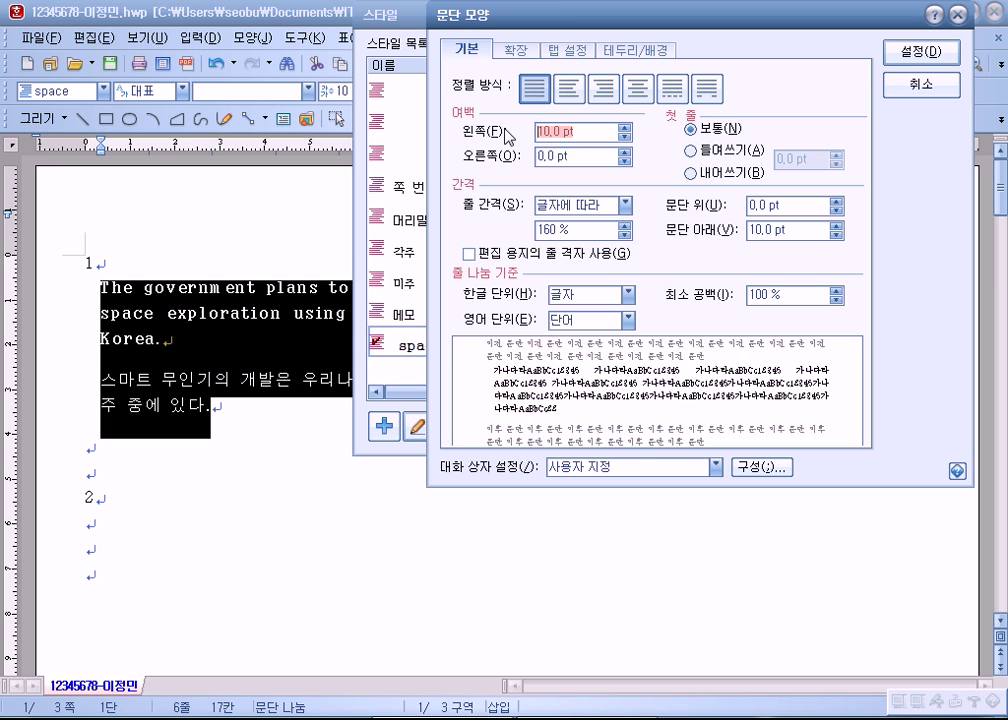
{"action": "left_click", "coordinate": [795, 231]}
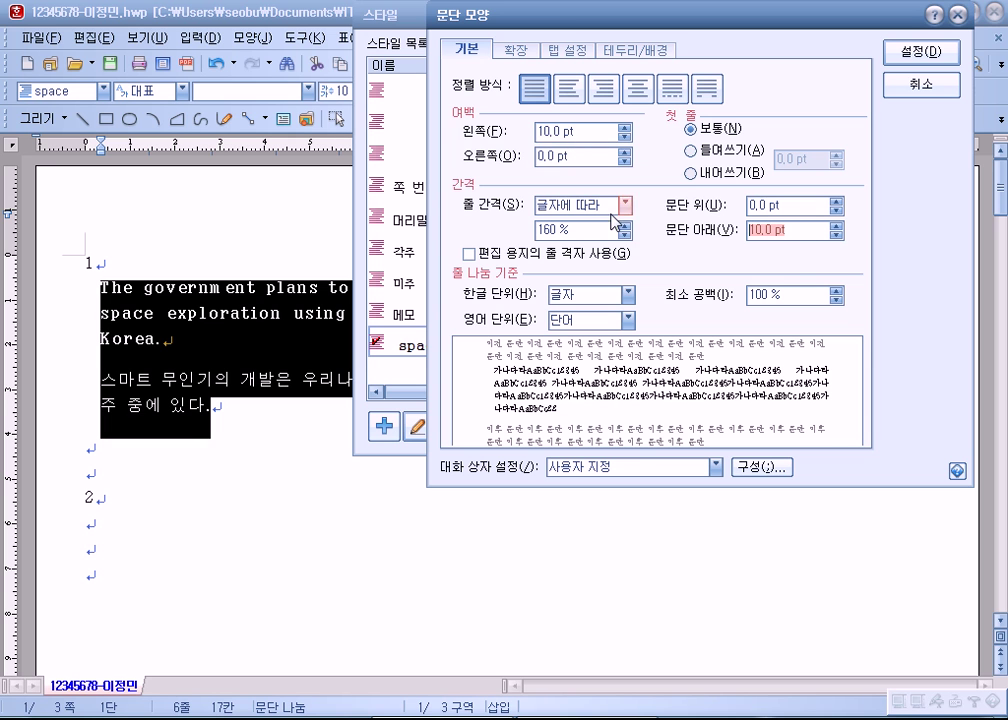
{"action": "left_click", "coordinate": [912, 51]}
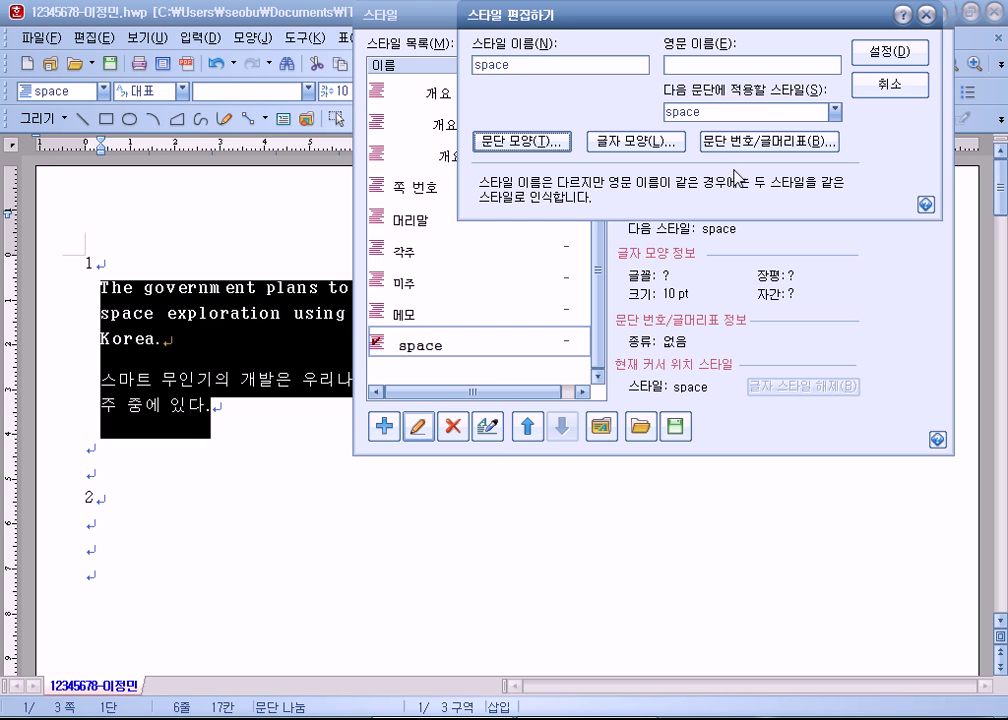
Step: Review the character settings: Korean 돋움, English 궁서, 105% width, 5% spacing
{"action": "left_click", "coordinate": [628, 142]}
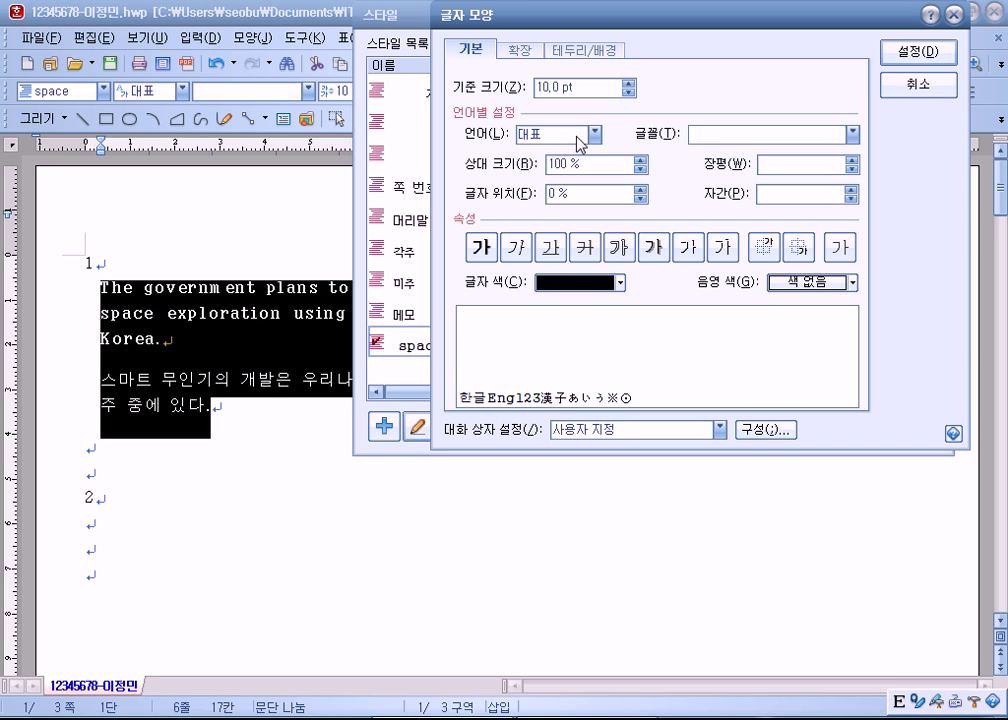
{"action": "left_click", "coordinate": [577, 136]}
{"action": "left_click", "coordinate": [566, 168]}
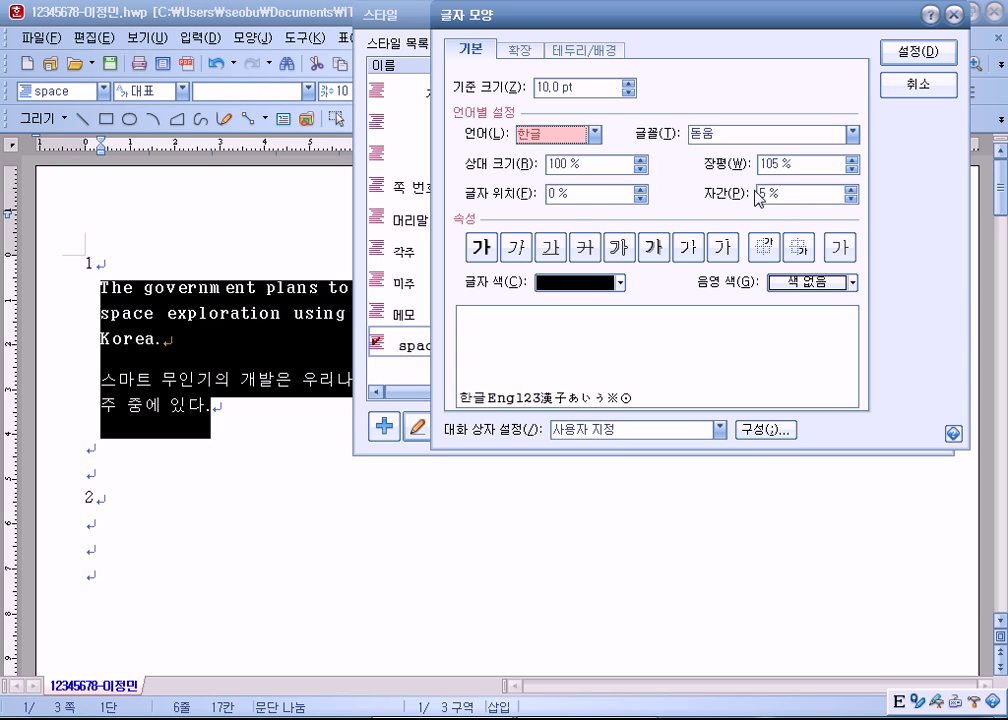
{"action": "left_click", "coordinate": [593, 134]}
{"action": "left_click", "coordinate": [561, 178]}
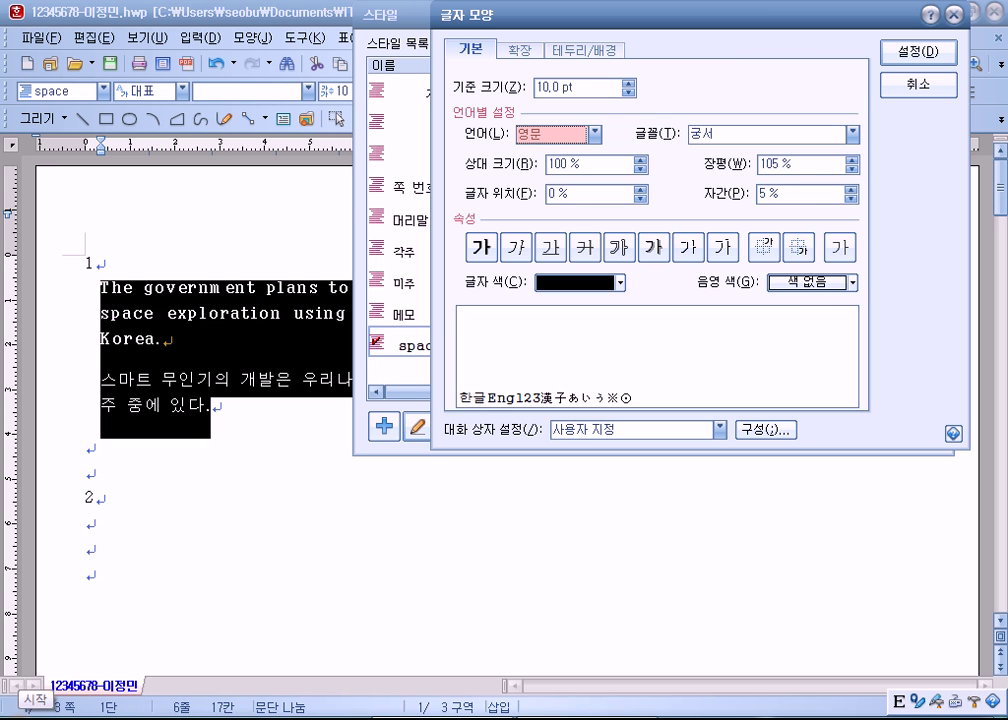
{"action": "left_click", "coordinate": [14, 710]}
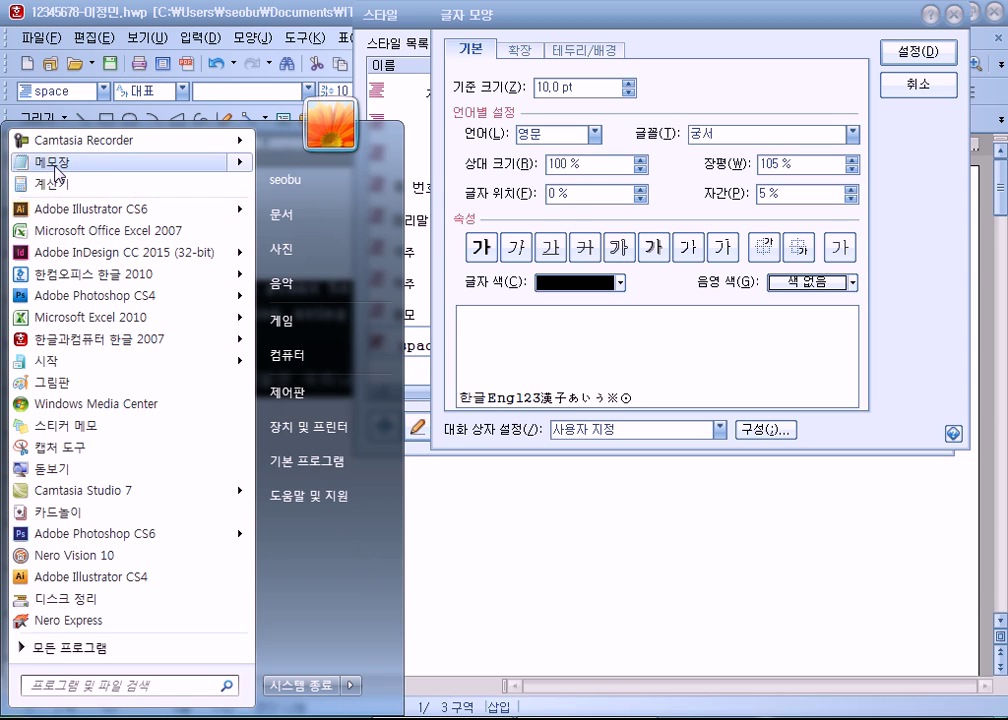
Step: Open Notepad and write the first line '"space" 스타일은?'
{"action": "left_click", "coordinate": [56, 166]}
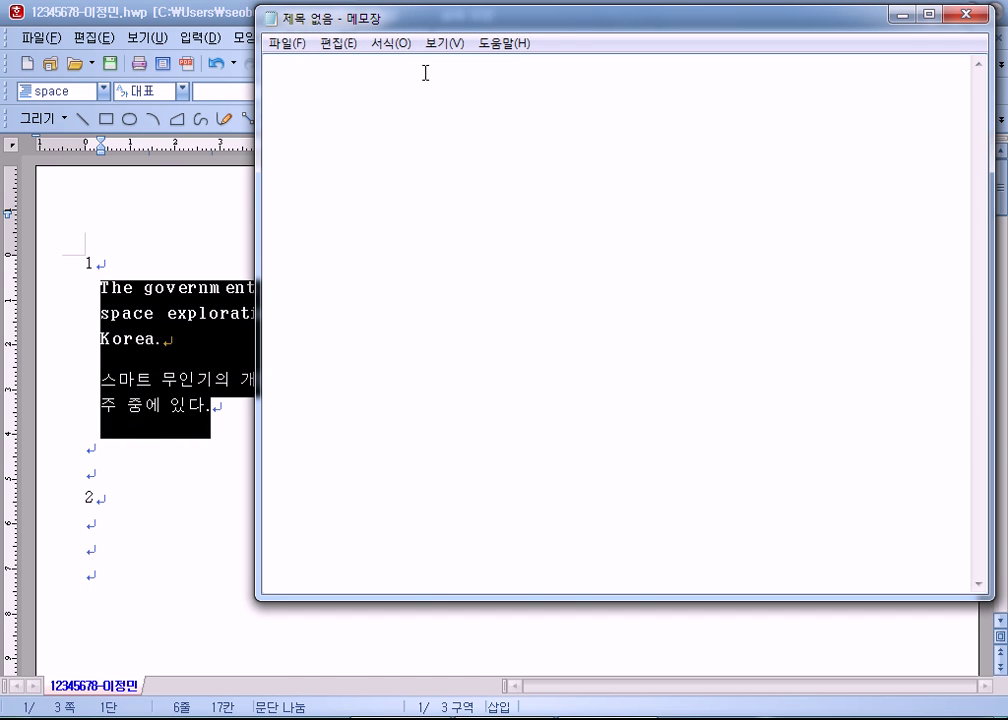
{"action": "type", "text": "space"}
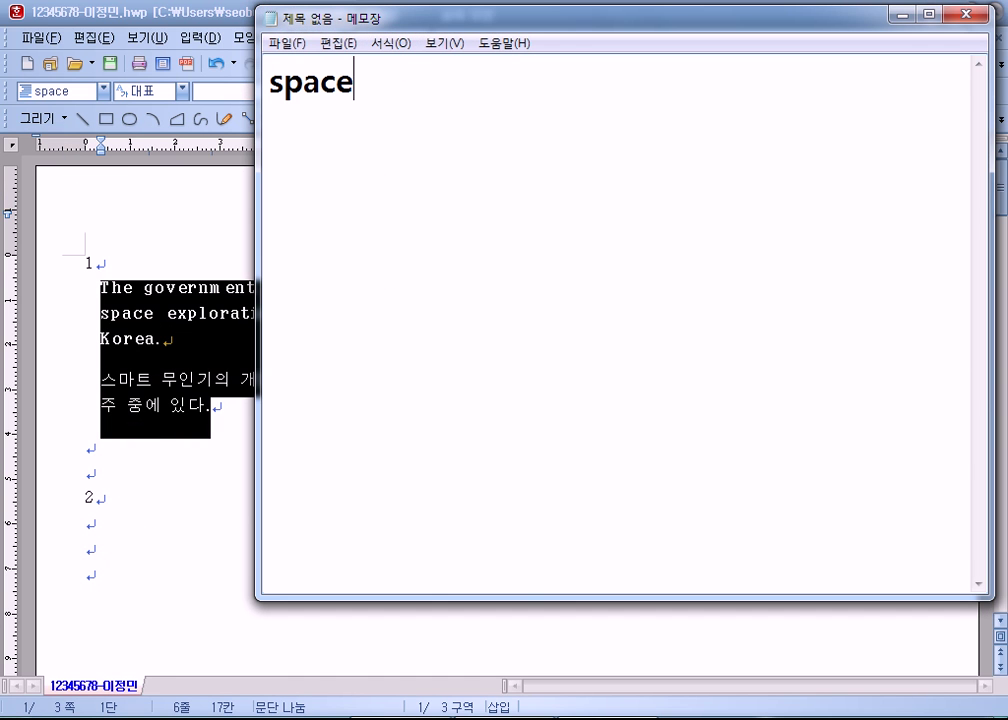
{"action": "key", "text": "Home"}
{"action": "type", "text": "\""}
{"action": "key", "text": "End"}
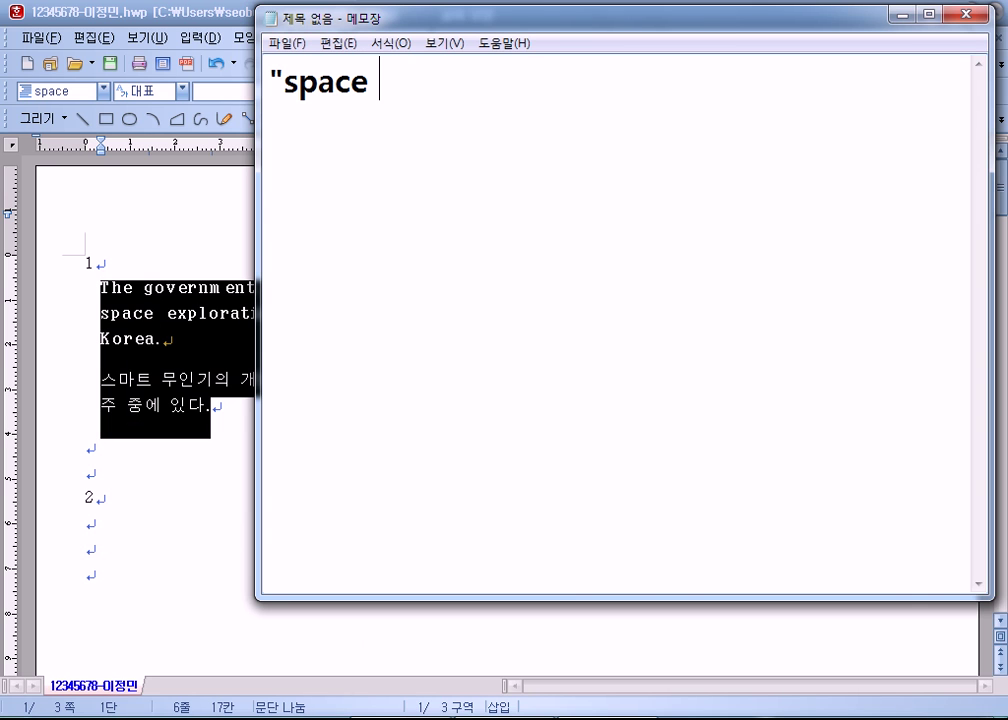
{"action": "key", "text": "BackSpace"}
{"action": "type", "text": "\""}
{"action": "type", "text": " 스"}
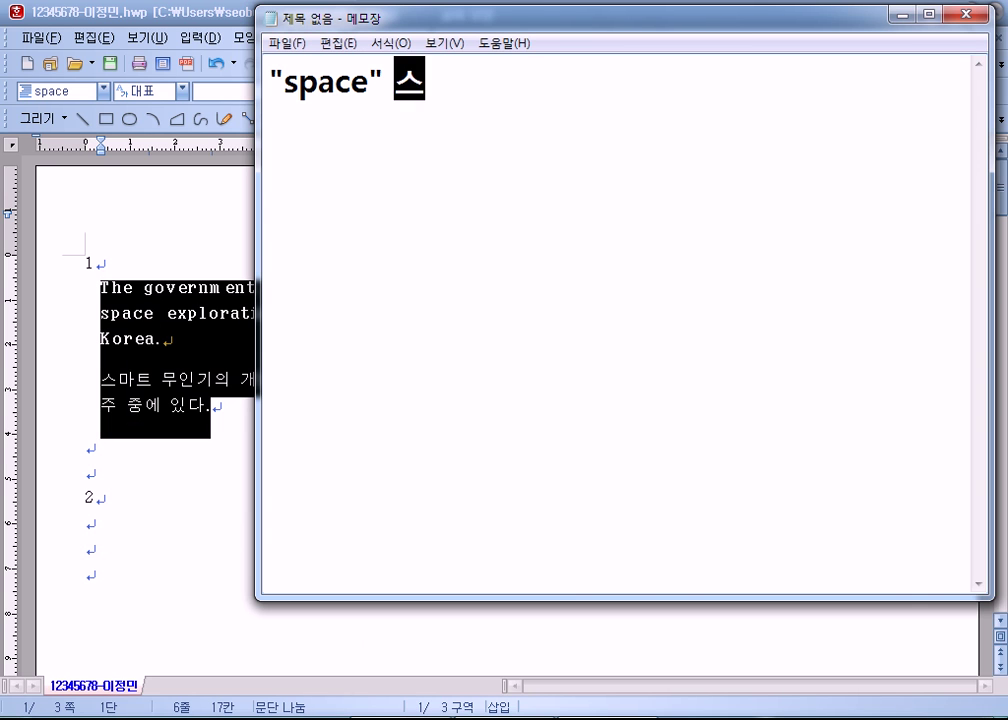
{"action": "type", "text": "타일으ㄴ?"}
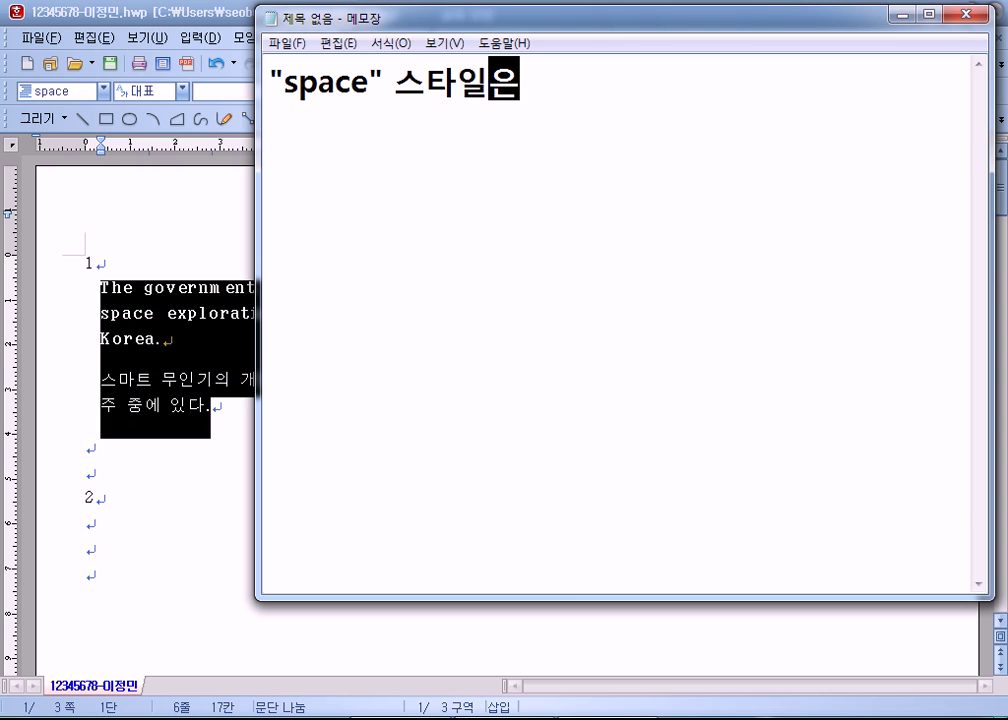
{"action": "key", "text": "Return"}
Step: Add the lines '글을 입력했을 때,' and '장평, 자간,' to the note, then return to Hangul
{"action": "type", "text": "글을 입력해"}
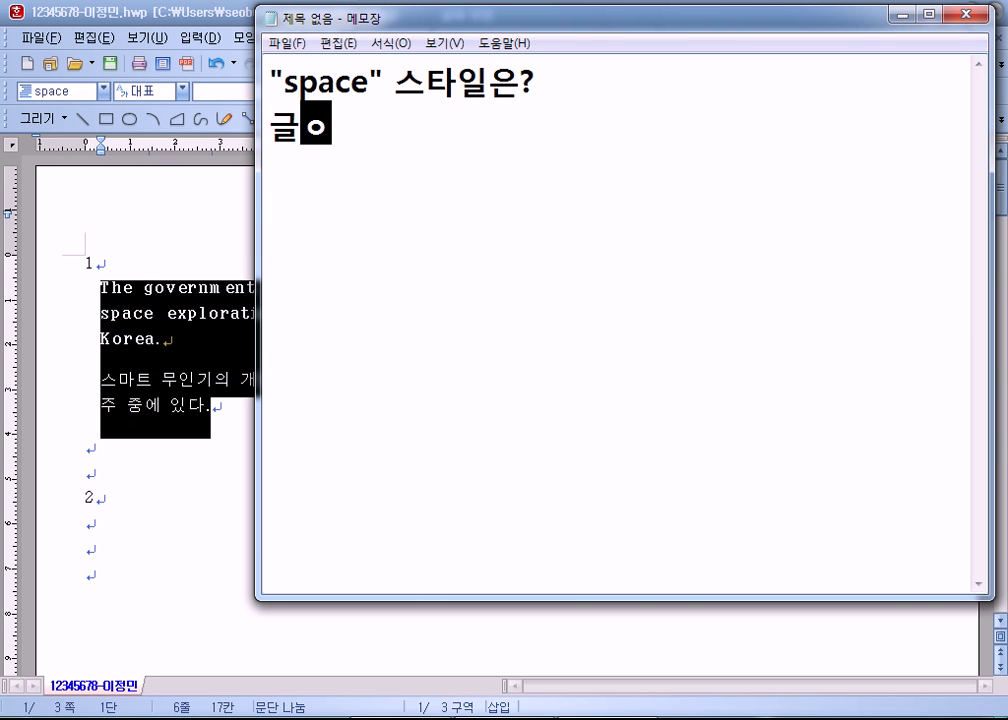
{"action": "type", "text": "ㅆ을 때,"}
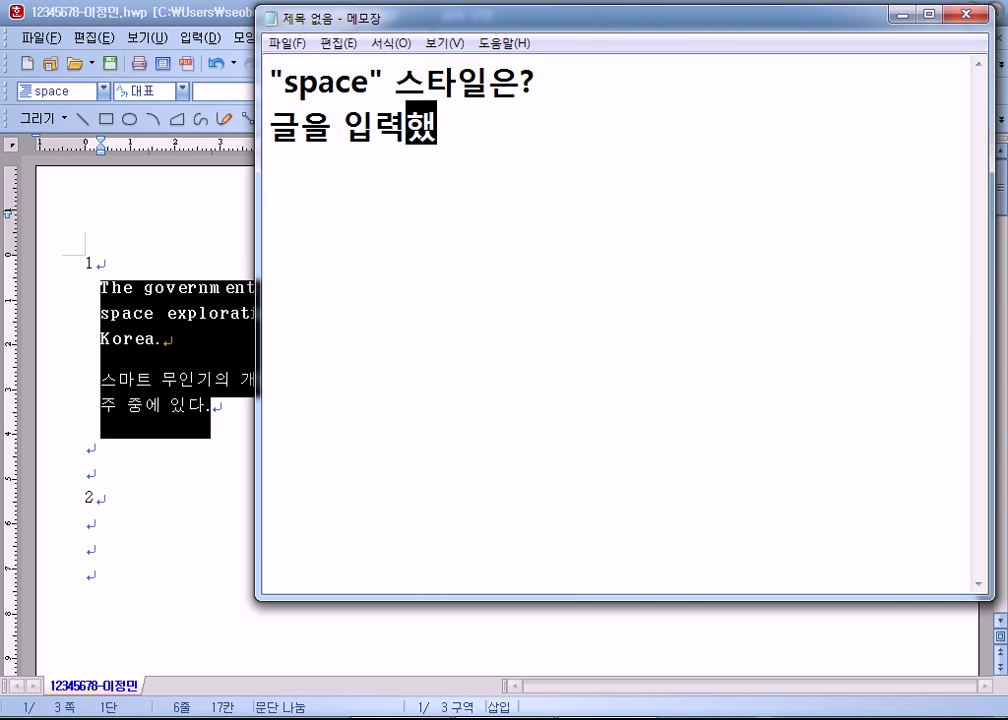
{"action": "key", "text": "Return"}
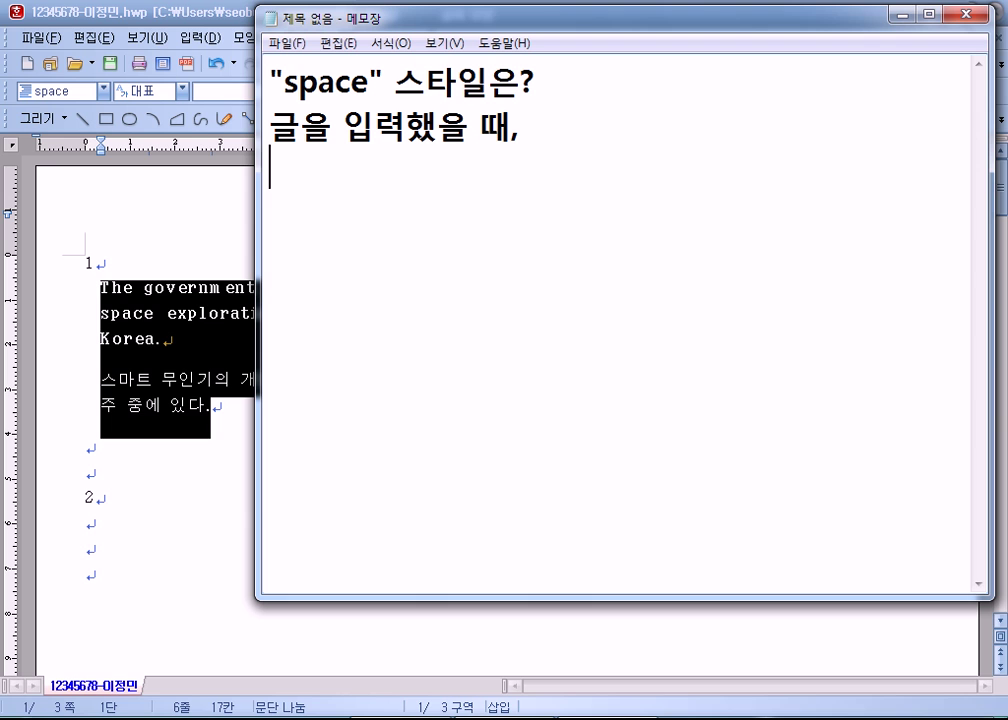
{"action": "type", "text": "자간"}
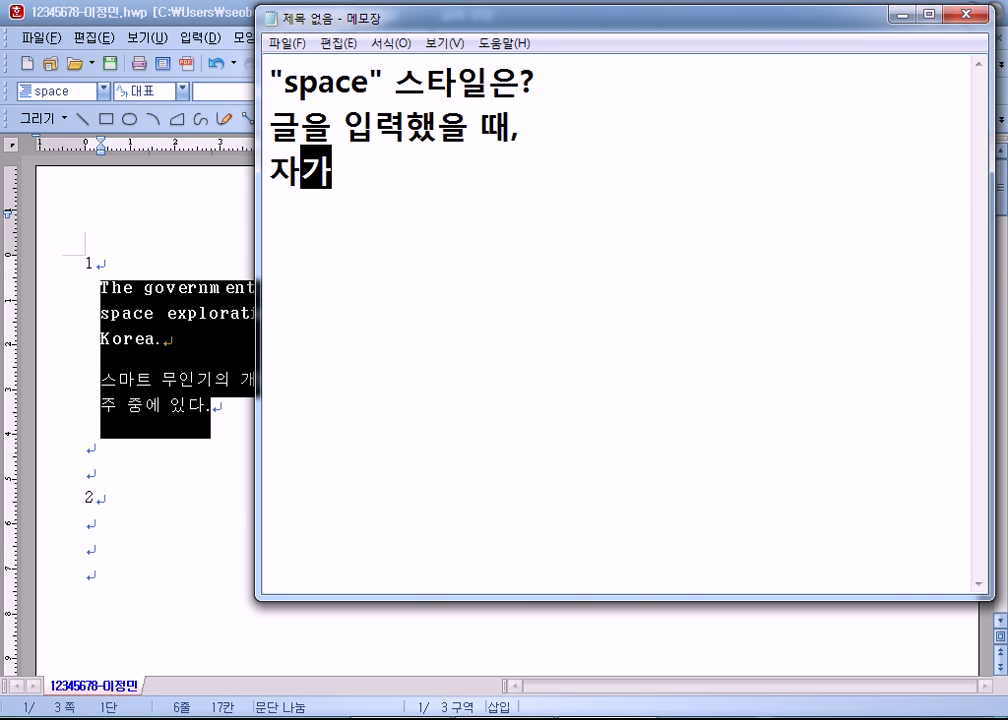
{"action": "type", "text": ","}
{"action": "left_click", "coordinate": [270, 172]}
{"action": "type", "text": "장평"}
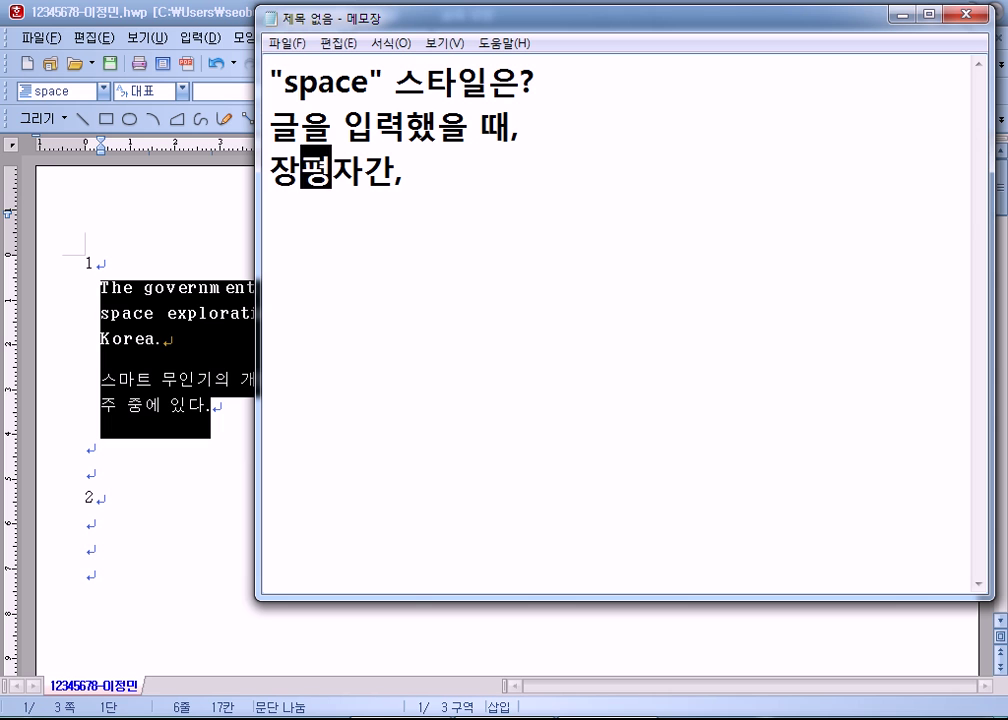
{"action": "type", "text": ","}
{"action": "left_click", "coordinate": [422, 172]}
{"action": "key", "text": "BackSpace"}
{"action": "key", "text": "alt+Tab"}
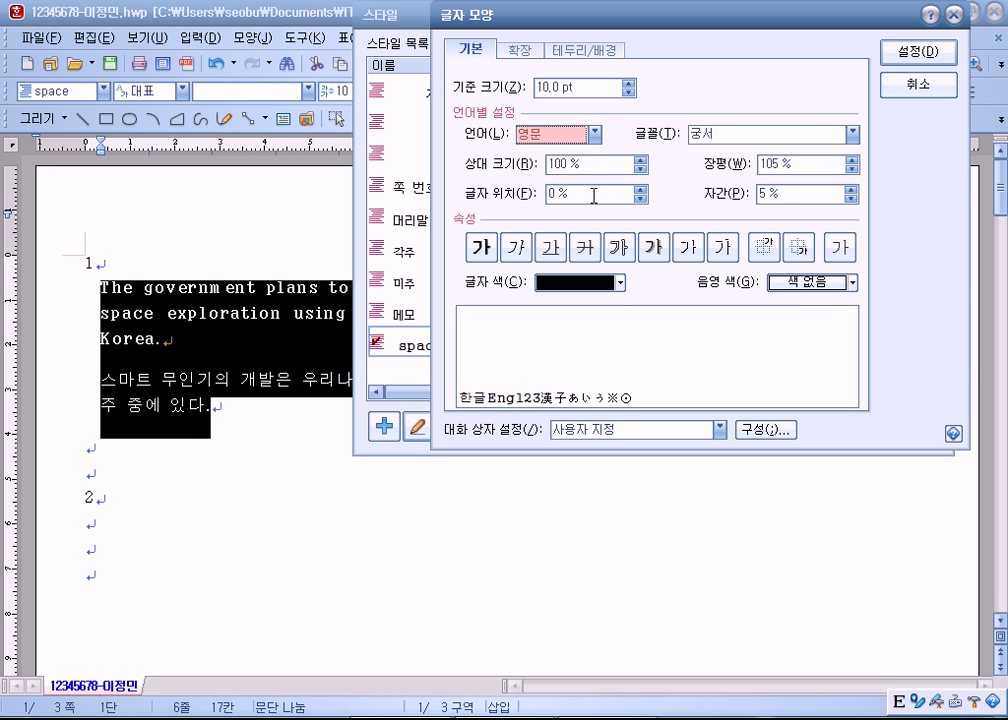
Step: Confirm the character shape and the edited space style, applying it to both paragraphs
{"action": "left_click", "coordinate": [927, 56]}
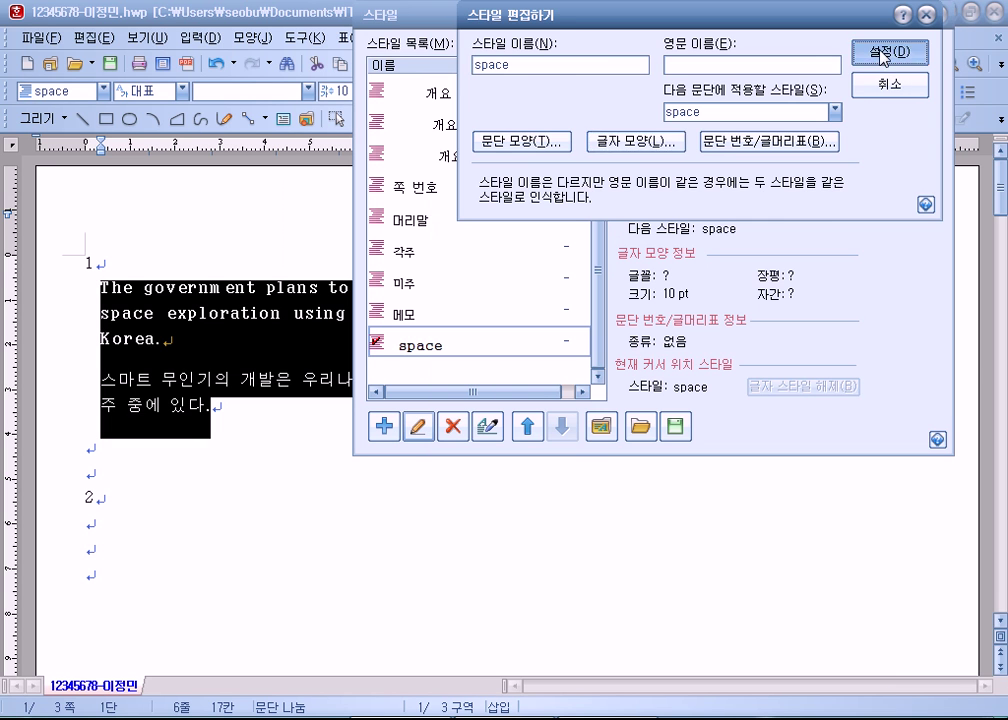
{"action": "left_click", "coordinate": [922, 52]}
{"action": "left_click", "coordinate": [890, 52]}
{"action": "left_click", "coordinate": [308, 398]}
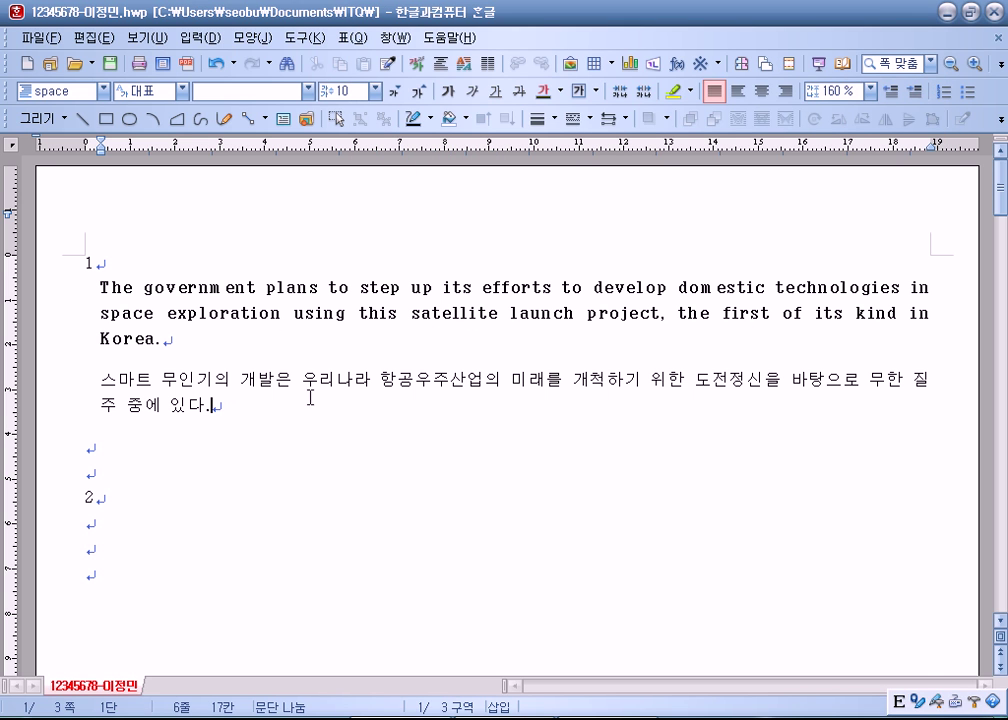
Step: Test the style by typing 홍길동, abcd and 홍길 into the paragraphs, then delete some
{"action": "left_click", "coordinate": [287, 293]}
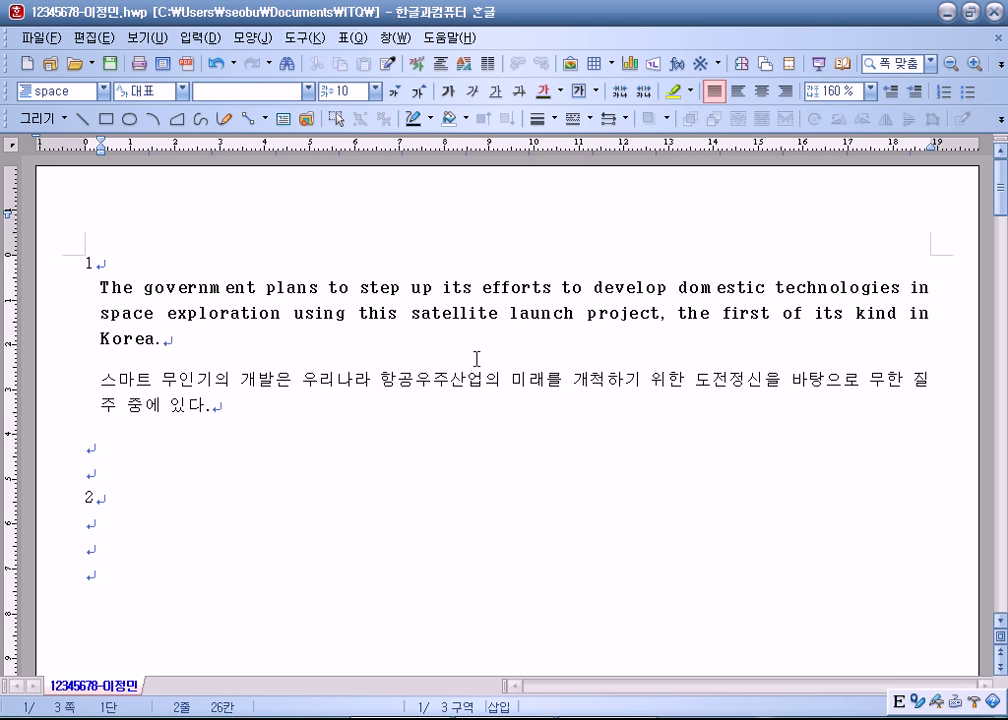
{"action": "type", "text": "홍길동"}
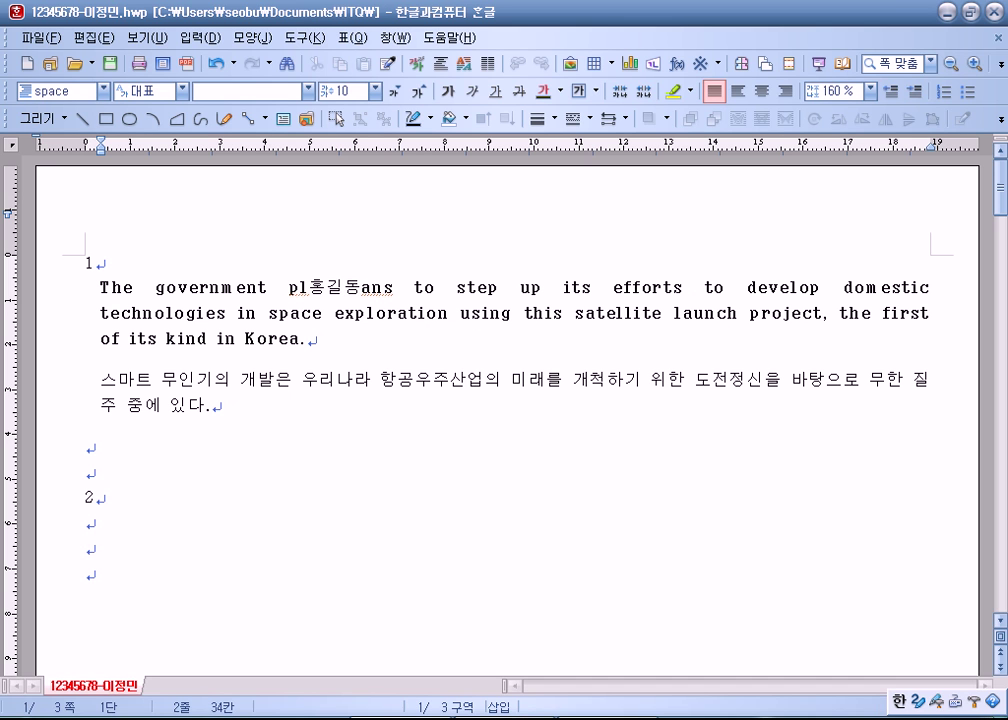
{"action": "left_click_drag", "start_coordinate": [428, 378], "coordinate": [516, 379]}
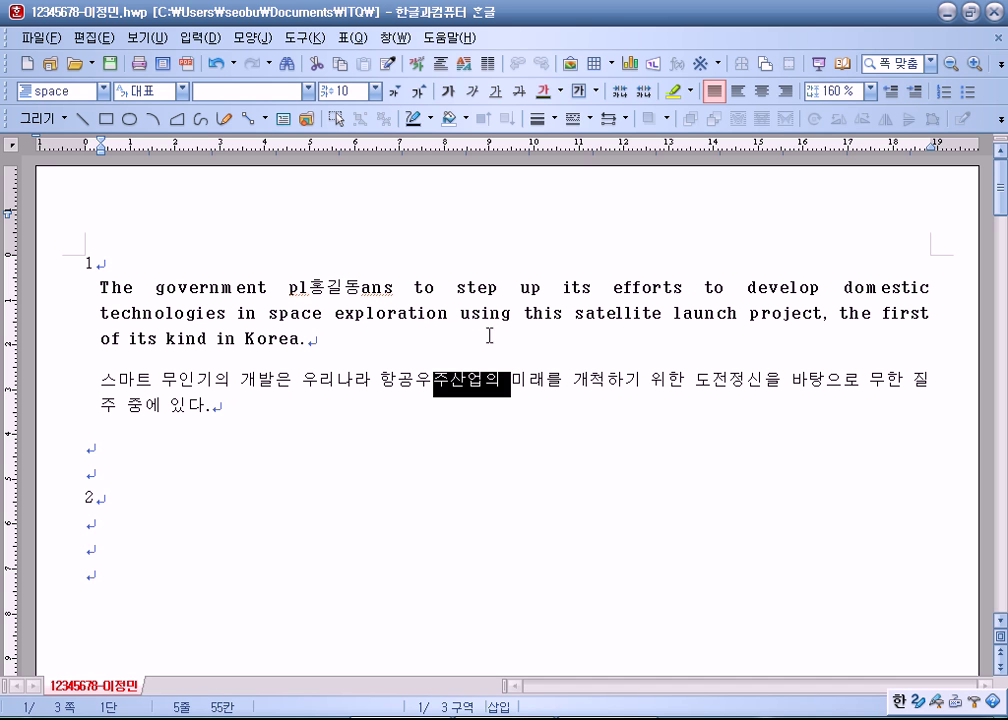
{"action": "left_click_drag", "start_coordinate": [310, 288], "coordinate": [361, 288]}
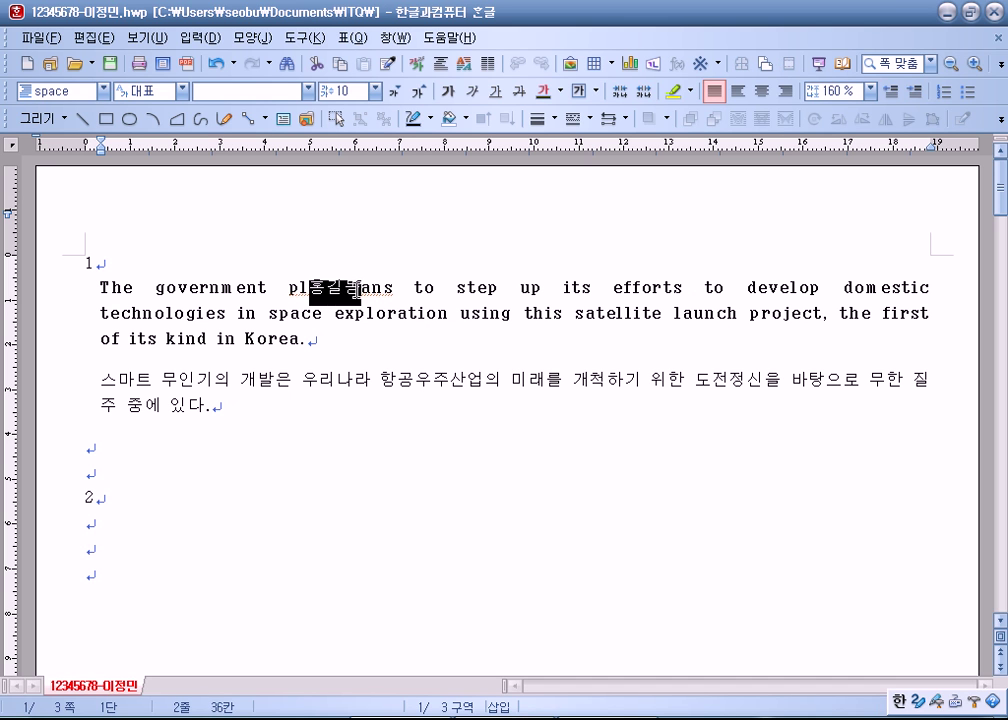
{"action": "left_click", "coordinate": [467, 379]}
{"action": "key", "text": "Hangul"}
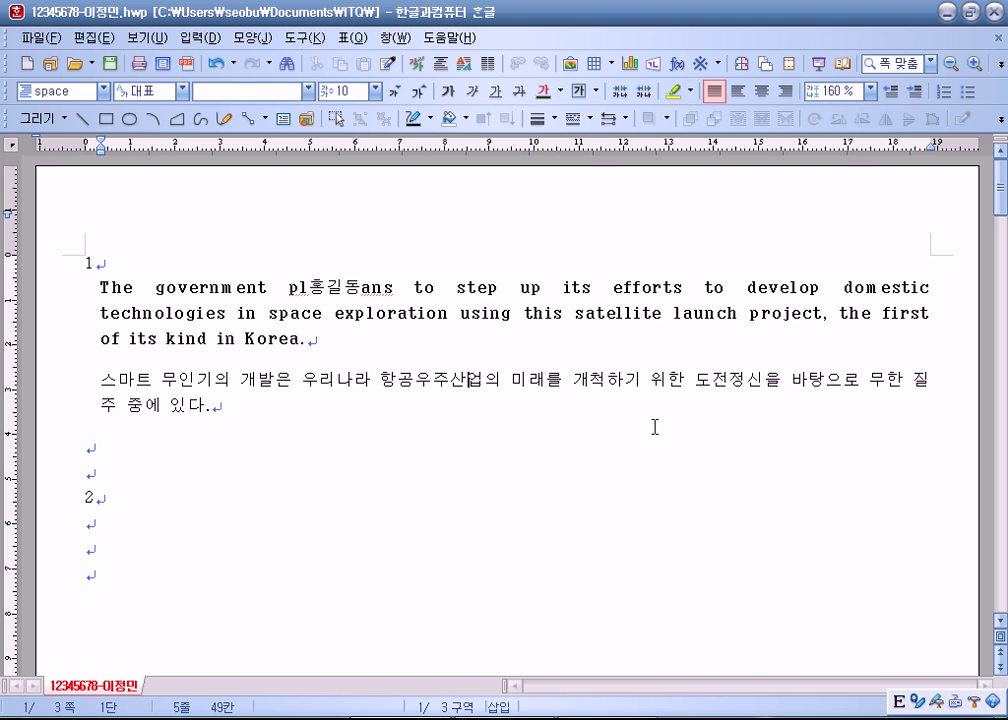
{"action": "type", "text": "abcd"}
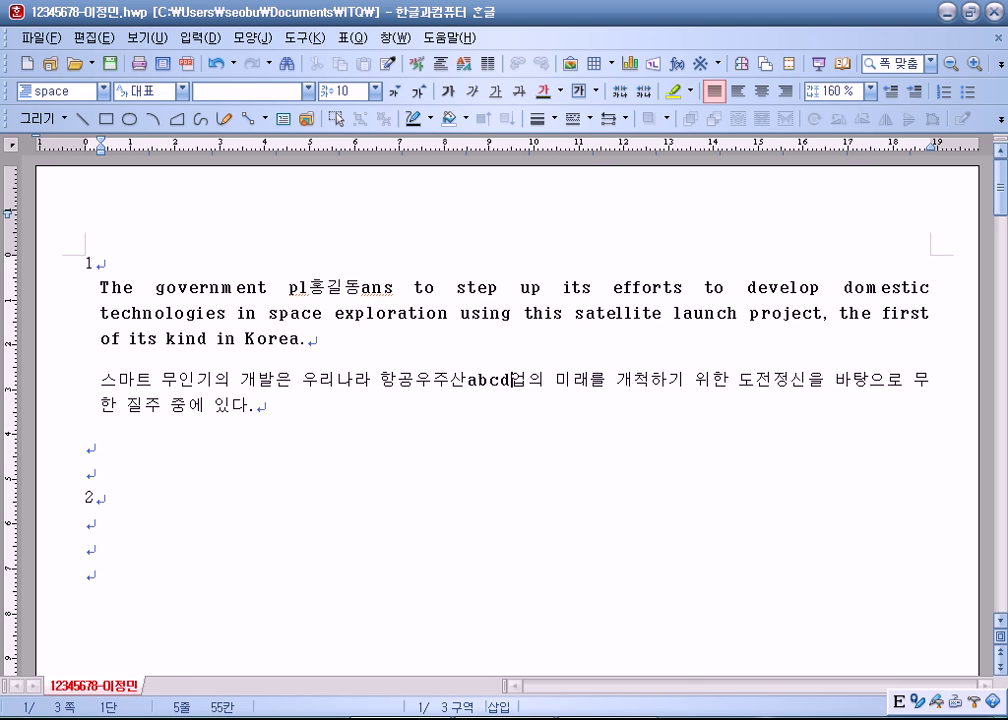
{"action": "key", "text": "Hangul"}
{"action": "type", "text": "홍길"}
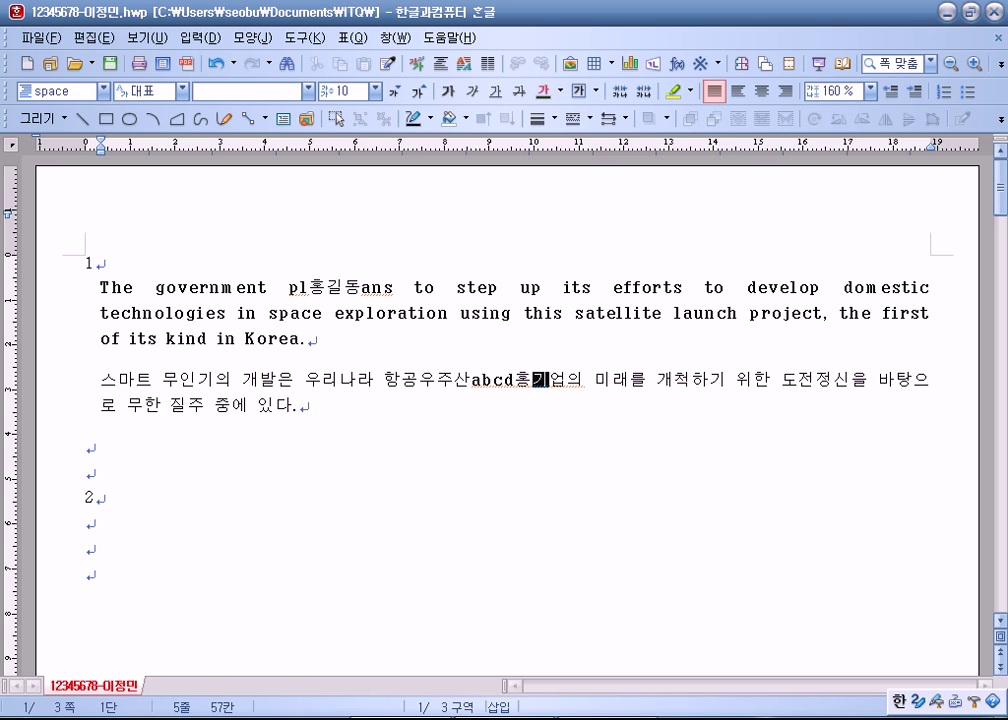
{"action": "key", "text": "BackSpace"}
{"action": "key", "text": "BackSpace"}
{"action": "key", "text": "BackSpace"}
{"action": "key", "text": "BackSpace"}
{"action": "key", "text": "BackSpace"}
{"action": "key", "text": "BackSpace"}
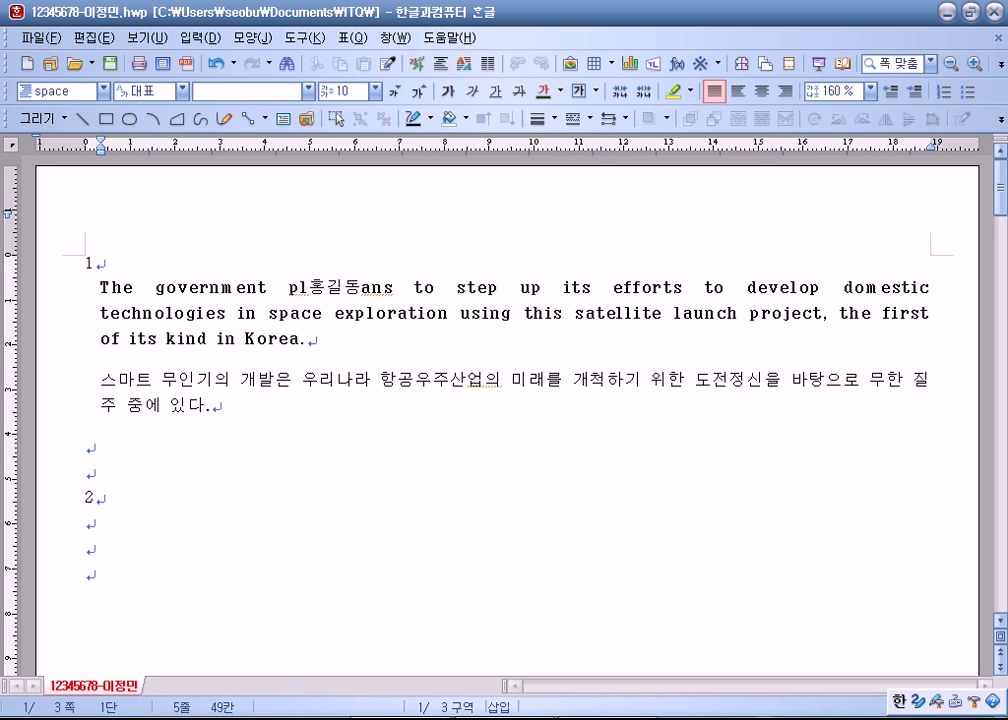
{"action": "left_click", "coordinate": [366, 290]}
{"action": "key", "text": "BackSpace"}
{"action": "key", "text": "BackSpace"}
{"action": "key", "text": "BackSpace"}
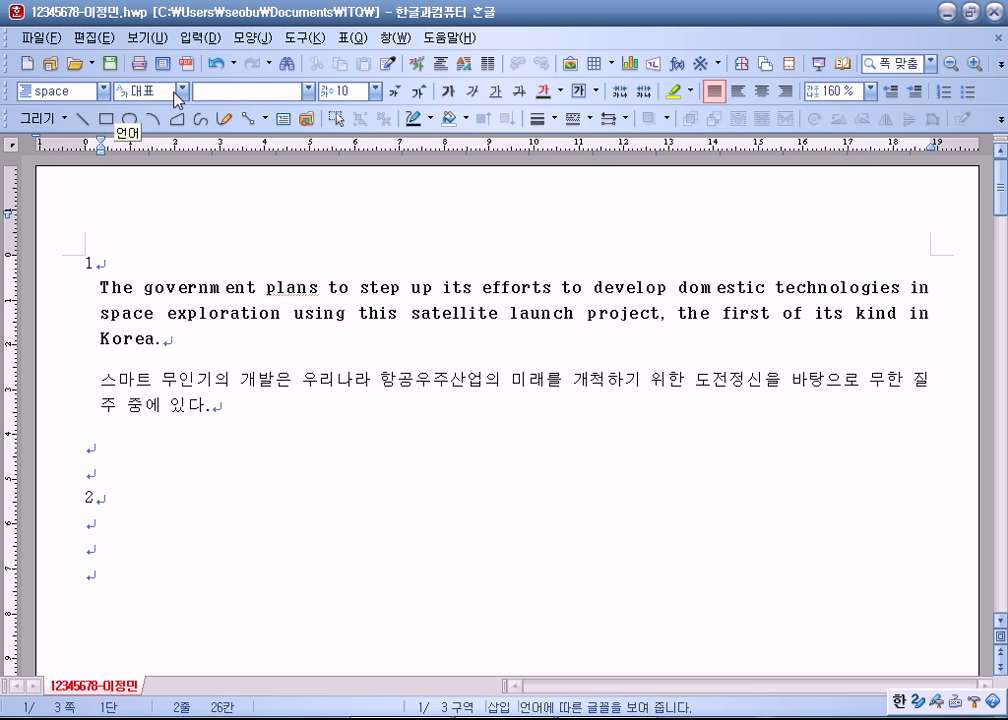
{"action": "left_click", "coordinate": [183, 91]}
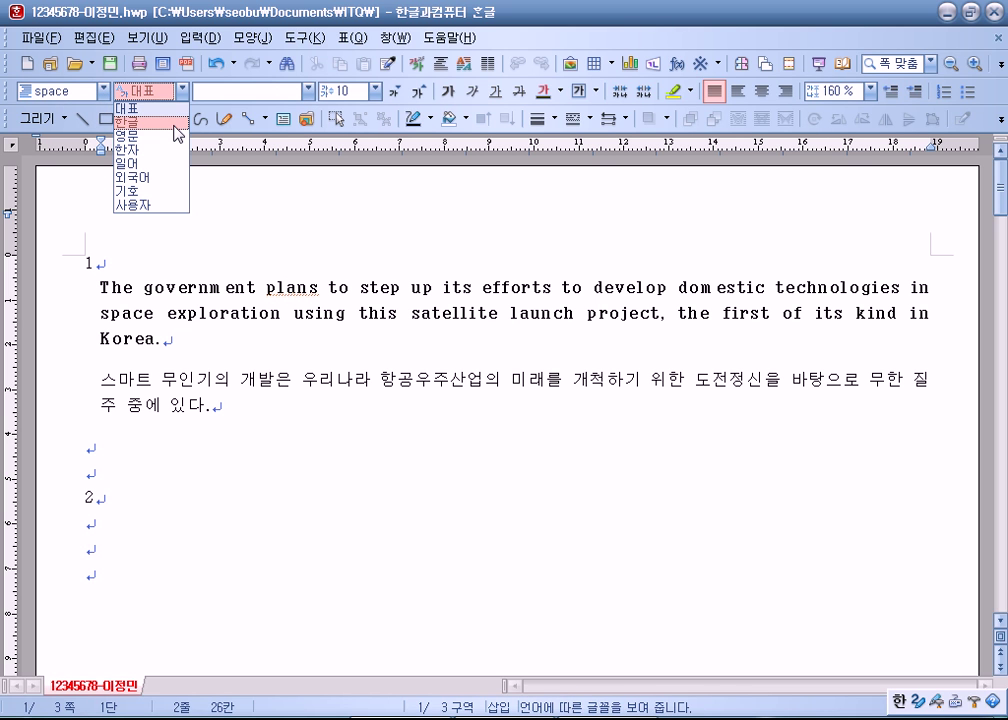
{"action": "left_click", "coordinate": [174, 124]}
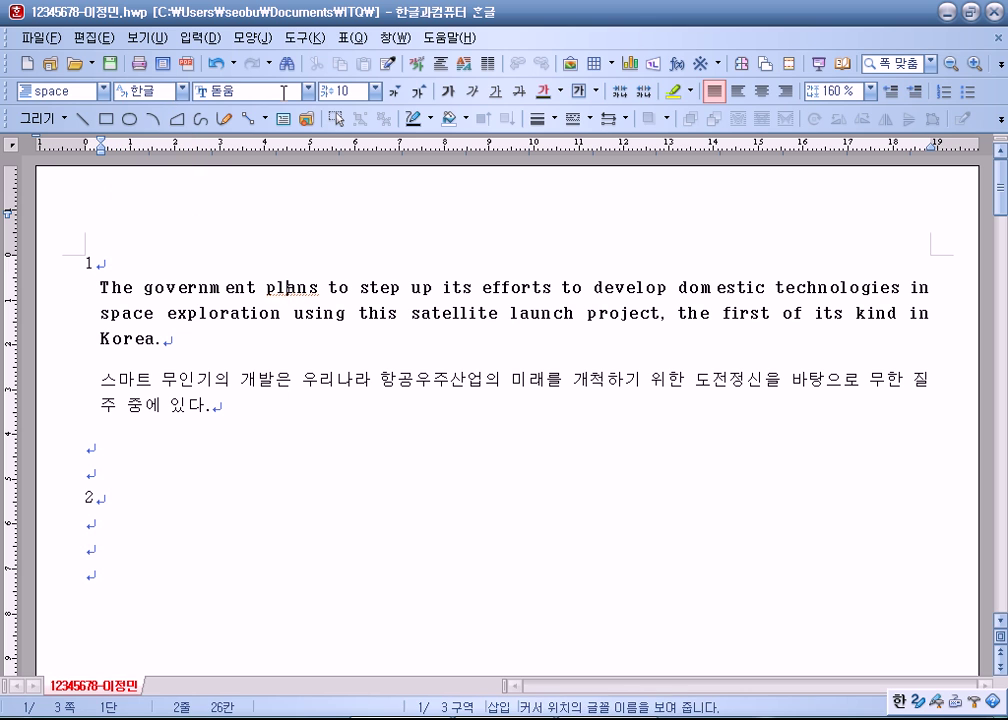
{"action": "left_click", "coordinate": [184, 91]}
{"action": "left_click", "coordinate": [150, 131]}
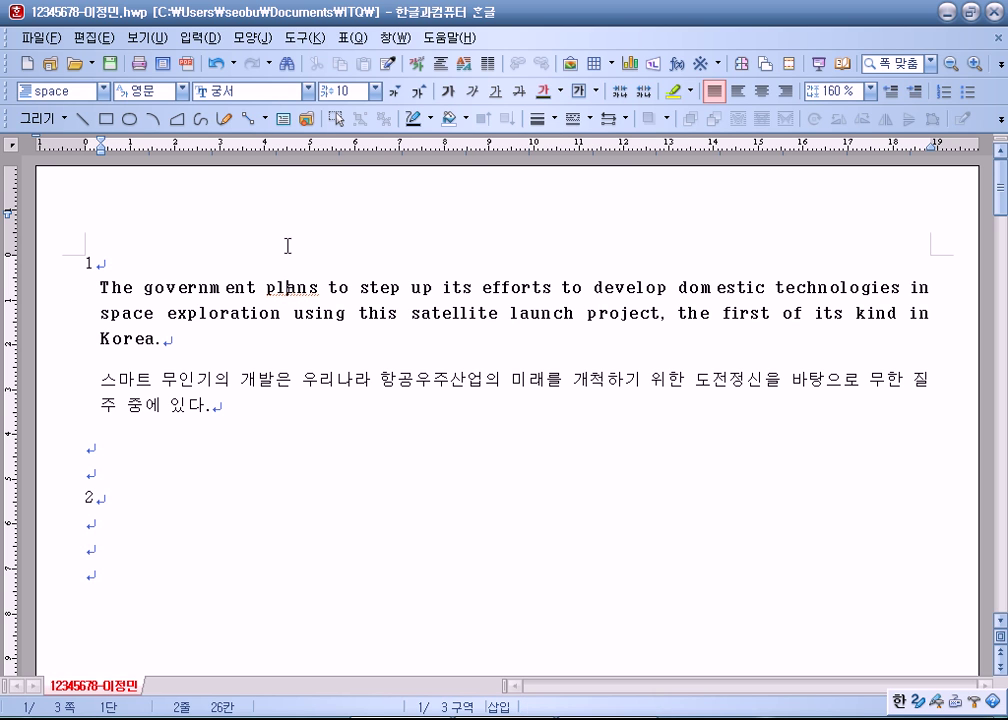
{"action": "left_click", "coordinate": [159, 456]}
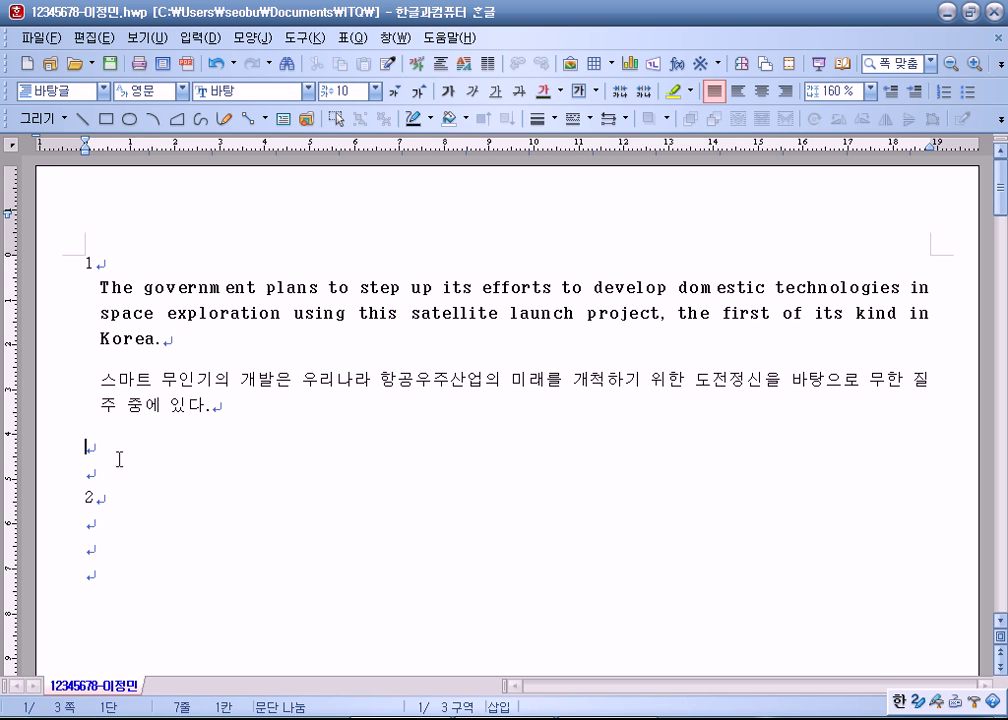
{"action": "left_click_drag", "start_coordinate": [93, 287], "coordinate": [181, 334]}
{"action": "left_click", "coordinate": [88, 447]}
{"action": "left_click_drag", "start_coordinate": [95, 296], "coordinate": [211, 410]}
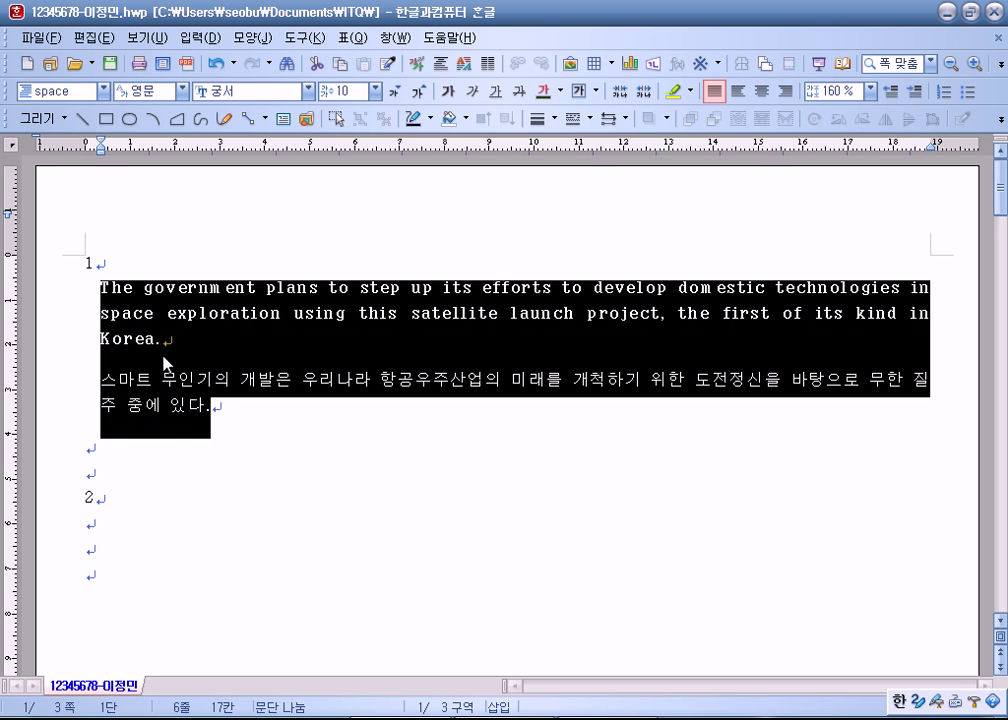
{"action": "left_click", "coordinate": [173, 477]}
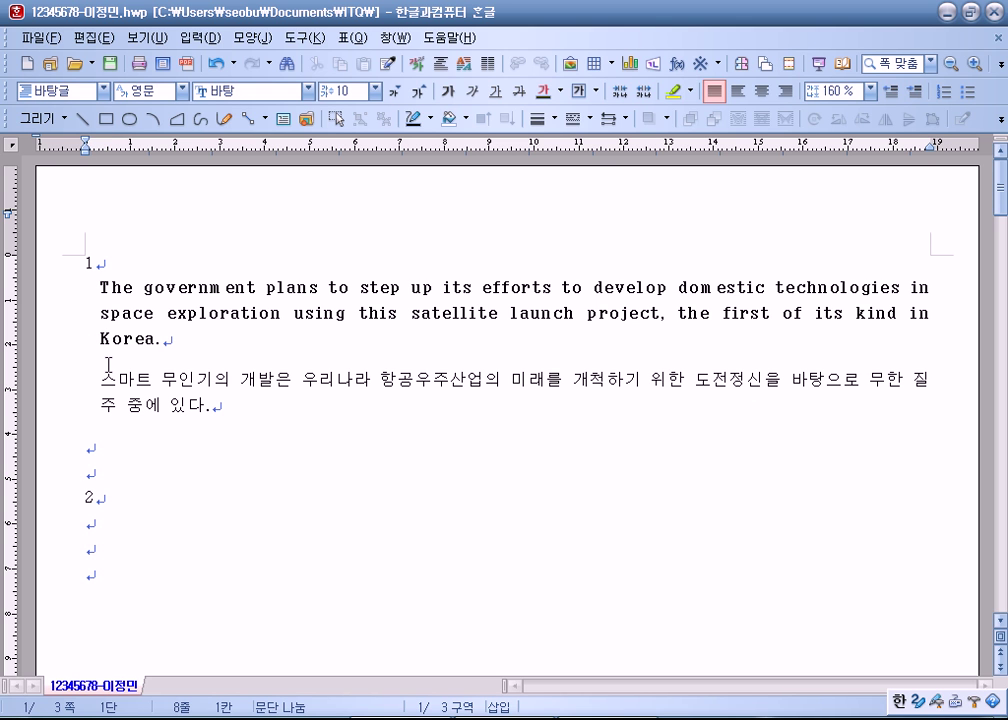
{"action": "scroll", "coordinate": [110, 380], "scroll_direction": "down", "scroll_amount": 2}
{"action": "left_click", "coordinate": [122, 394]}
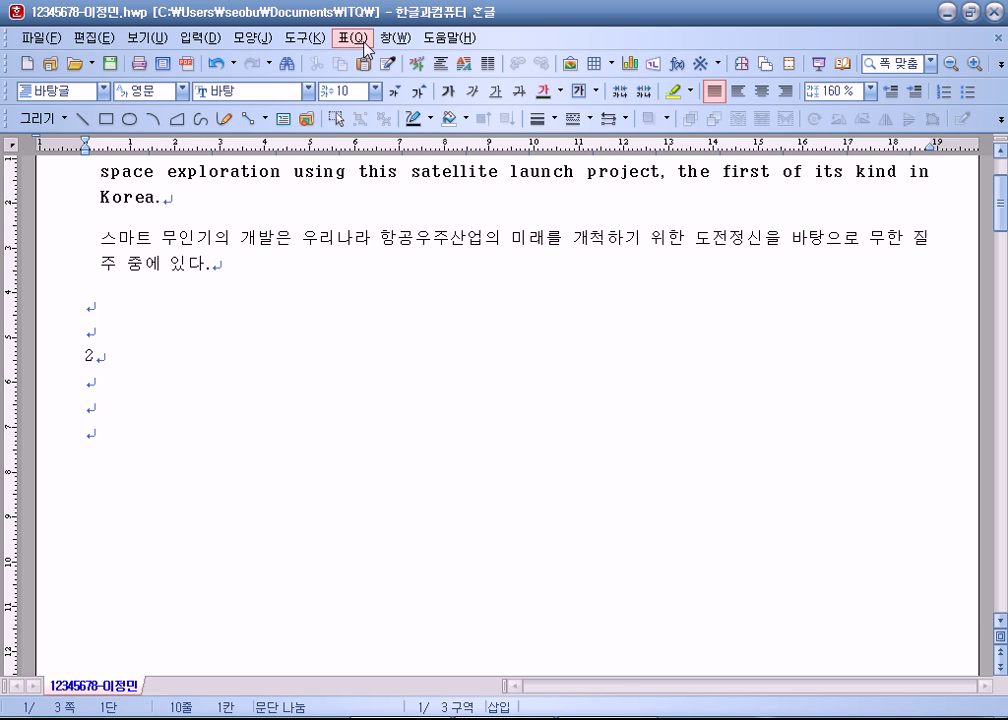
Step: Create a 5-row, 6-column table with 글자처럼 취급 turned on
{"action": "left_click", "coordinate": [362, 40]}
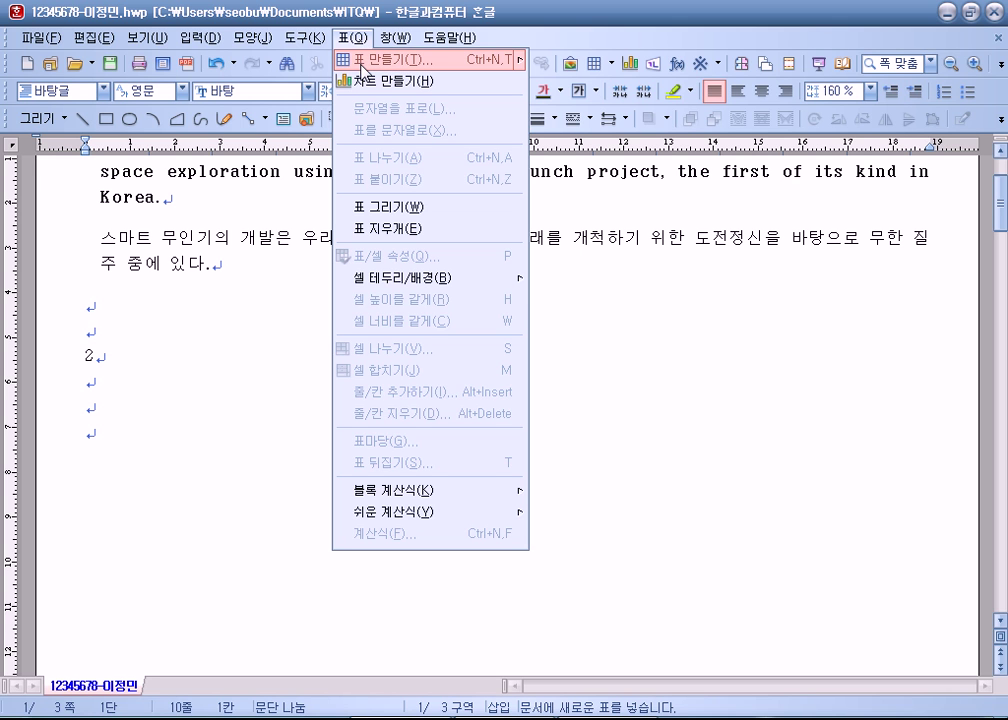
{"action": "left_click", "coordinate": [362, 62]}
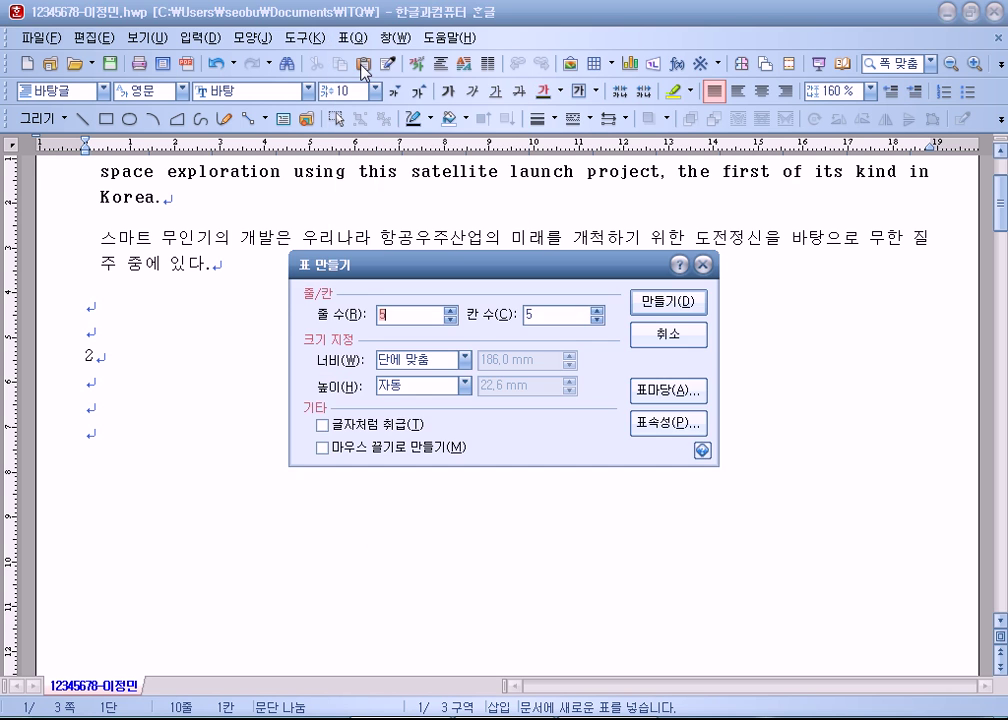
{"action": "left_click_drag", "start_coordinate": [393, 270], "coordinate": [438, 139]}
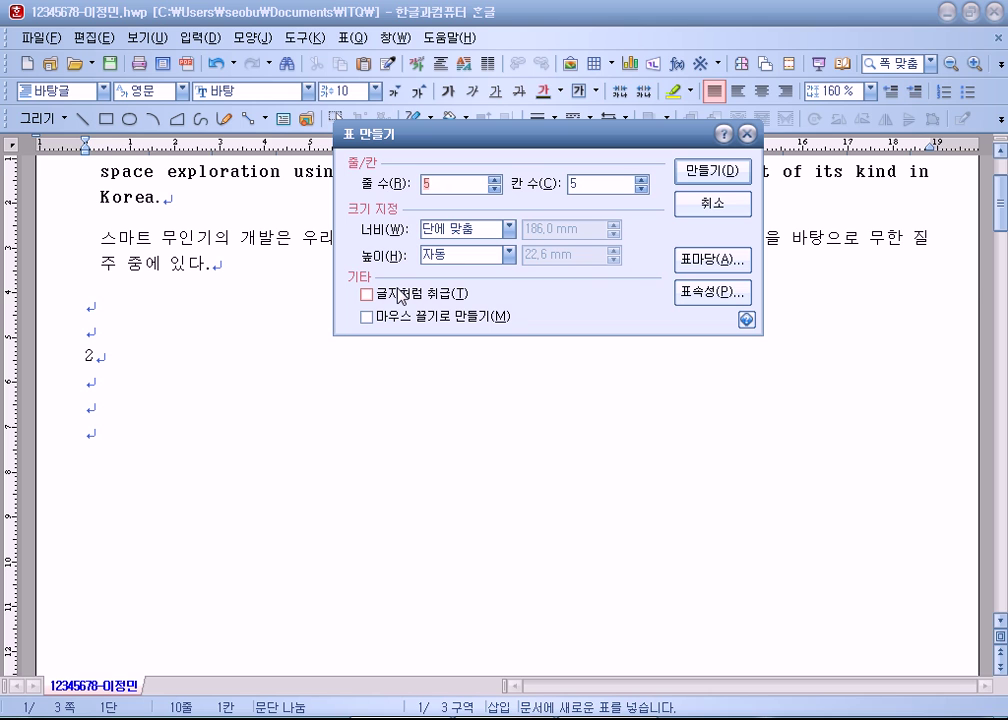
{"action": "left_click", "coordinate": [640, 181]}
{"action": "left_click", "coordinate": [368, 294]}
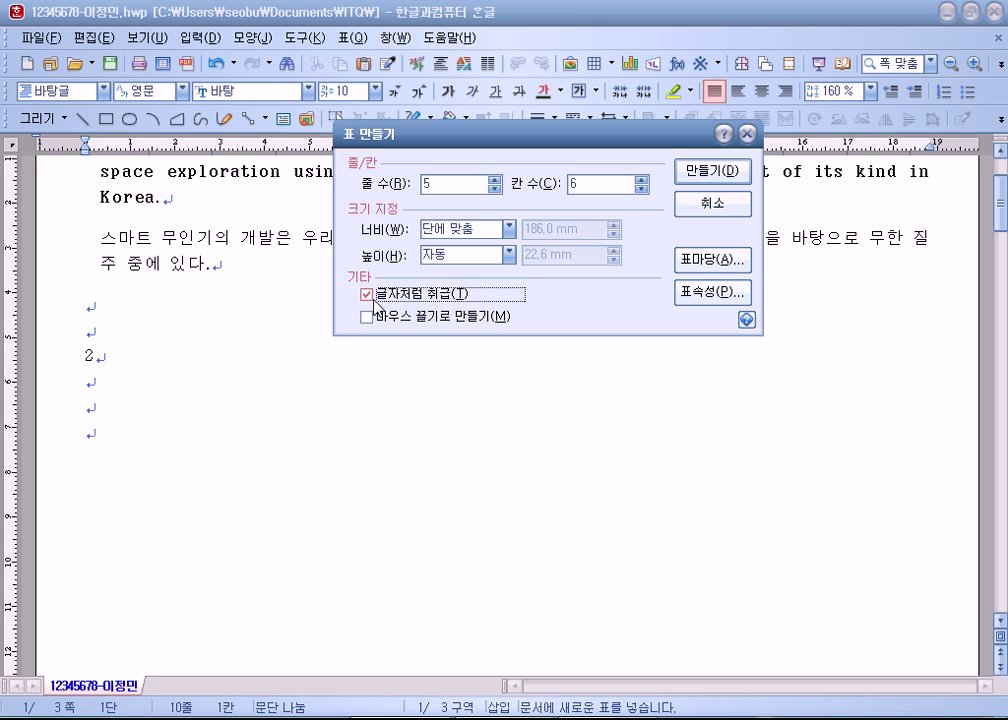
{"action": "left_click", "coordinate": [367, 296]}
{"action": "left_click", "coordinate": [367, 296]}
{"action": "left_click", "coordinate": [707, 182]}
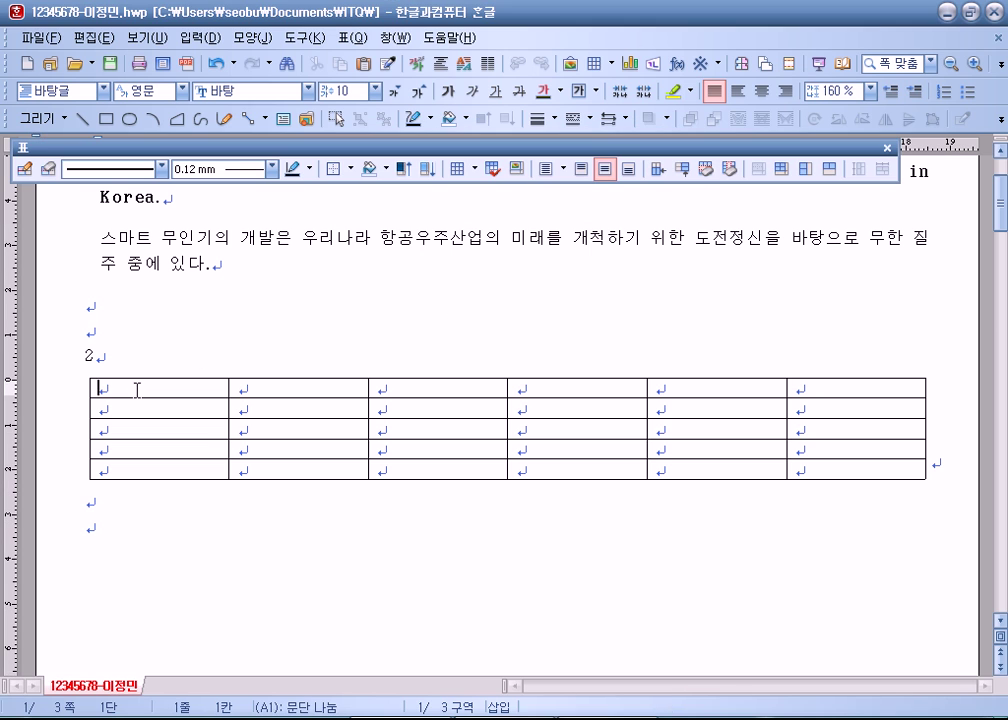
Step: Type the header row 구분, 분류, 저우, 민간, 수익금, 합계
{"action": "type", "text": "구분"}
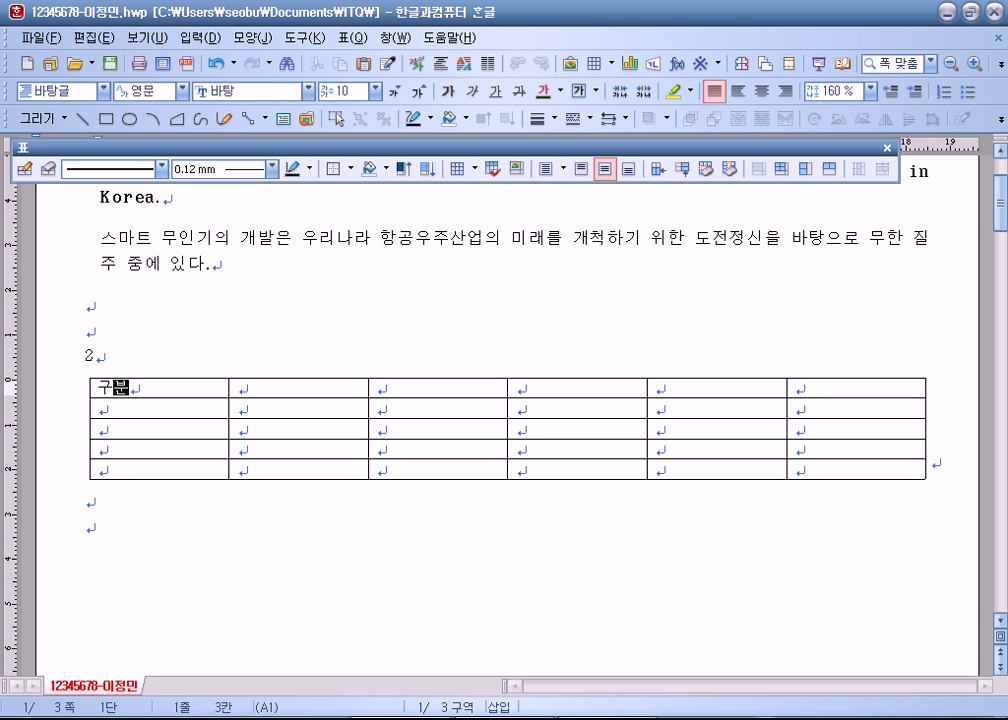
{"action": "key", "text": "Tab"}
{"action": "type", "text": "분류"}
{"action": "key", "text": "Tab"}
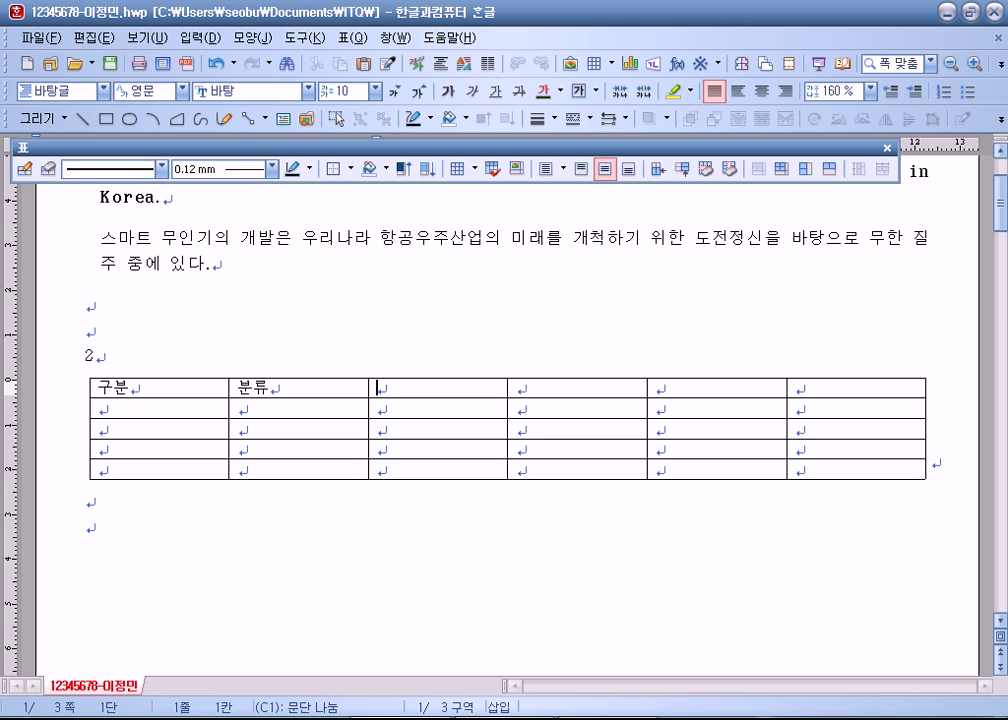
{"action": "type", "text": "저우"}
{"action": "key", "text": "Tab"}
{"action": "type", "text": "민가"}
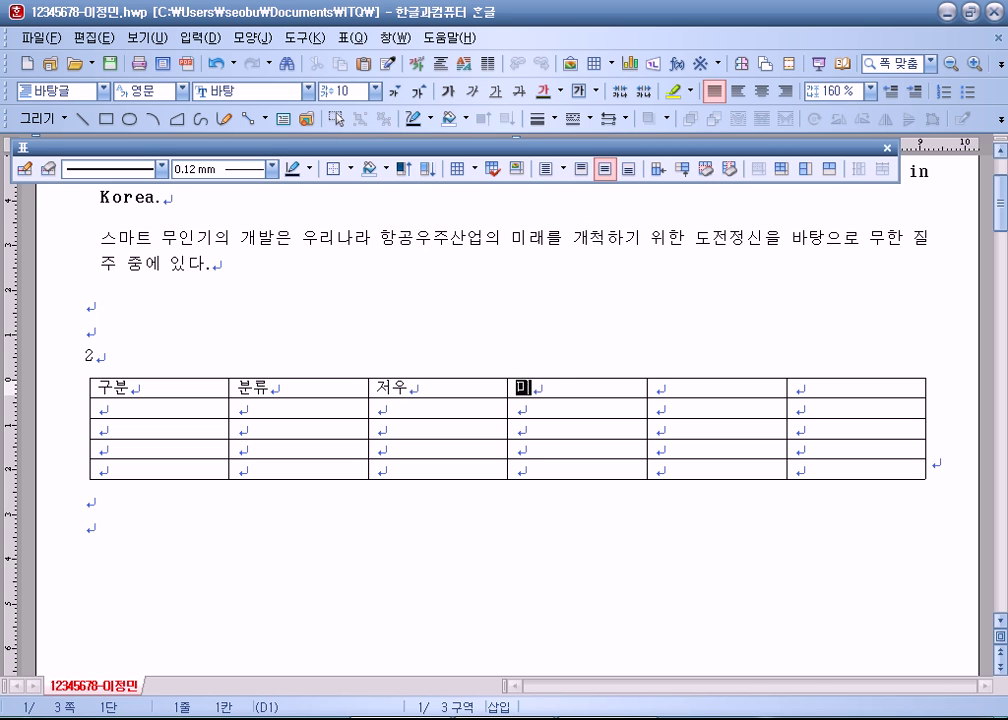
{"action": "type", "text": "ㄴ"}
{"action": "key", "text": "Tab"}
{"action": "type", "text": "수익ㄱ"}
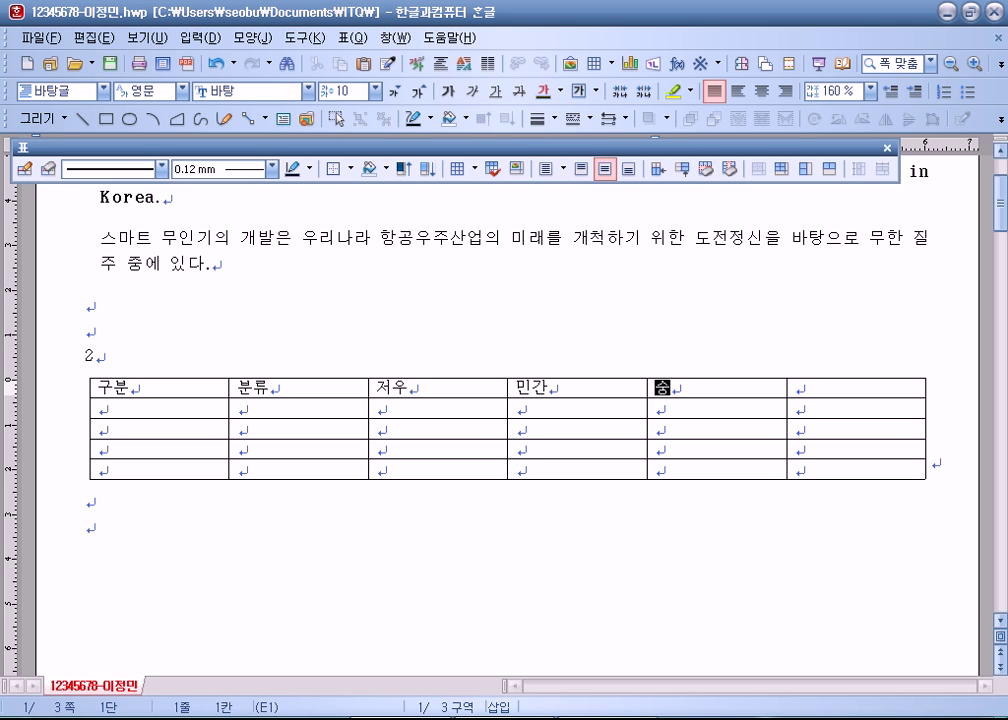
{"action": "type", "text": "ㅡㅁ"}
{"action": "key", "text": "Tab"}
{"action": "type", "text": "합계"}
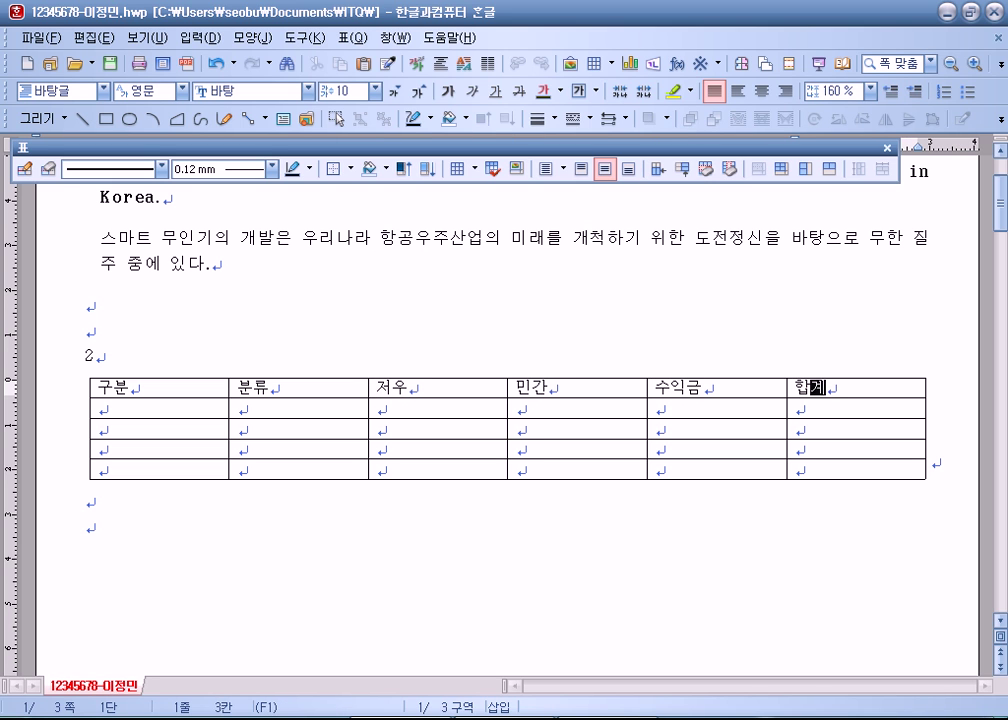
{"action": "key", "text": "Tab"}
Step: Fill row 2 with 우주기지, 인공위성, 19,210, 1,800 and 100
{"action": "type", "text": "우주"}
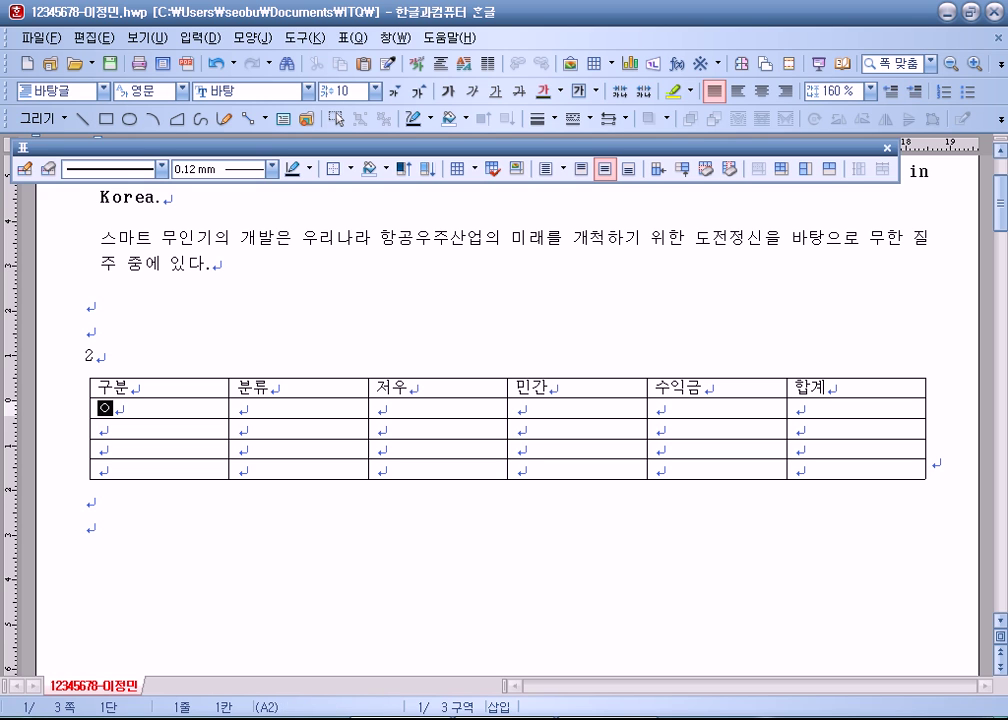
{"action": "type", "text": "기기"}
{"action": "key", "text": "Tab"}
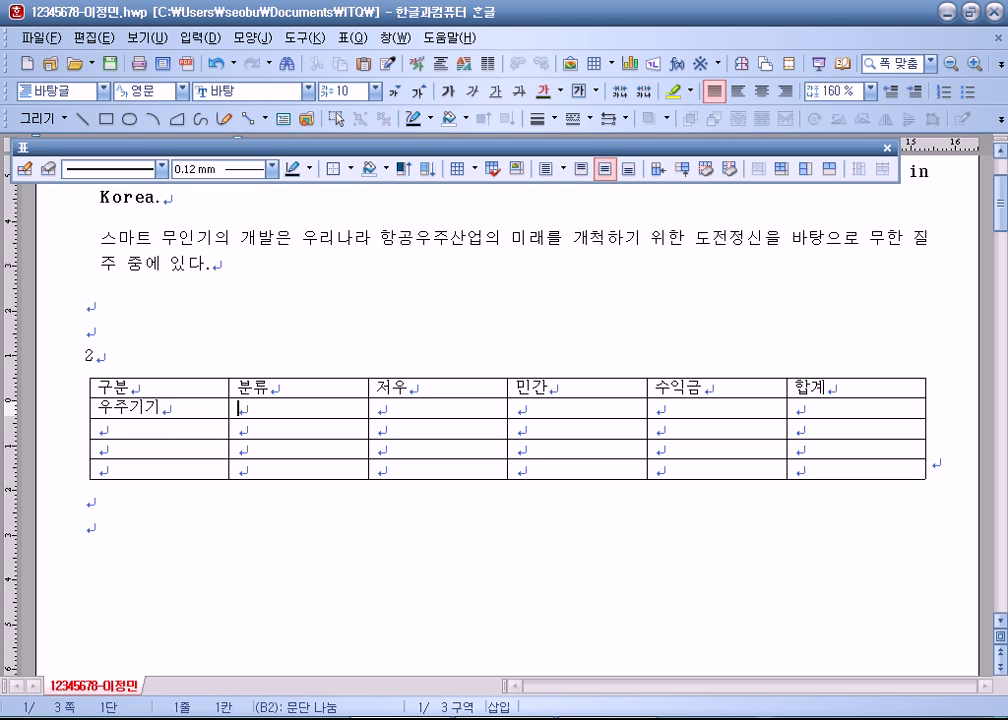
{"action": "key", "text": "shift+Tab"}
{"action": "key", "text": "BackSpace"}
{"action": "type", "text": "지"}
{"action": "key", "text": "Tab"}
{"action": "type", "text": "인공위성"}
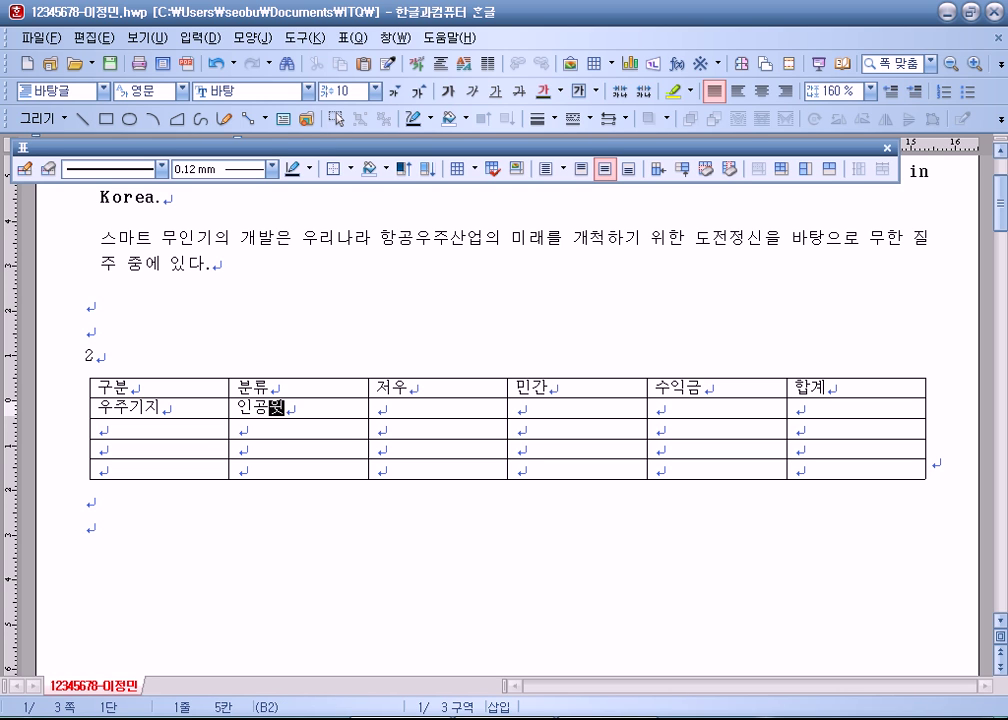
{"action": "key", "text": "Tab"}
{"action": "type", "text": "19,210"}
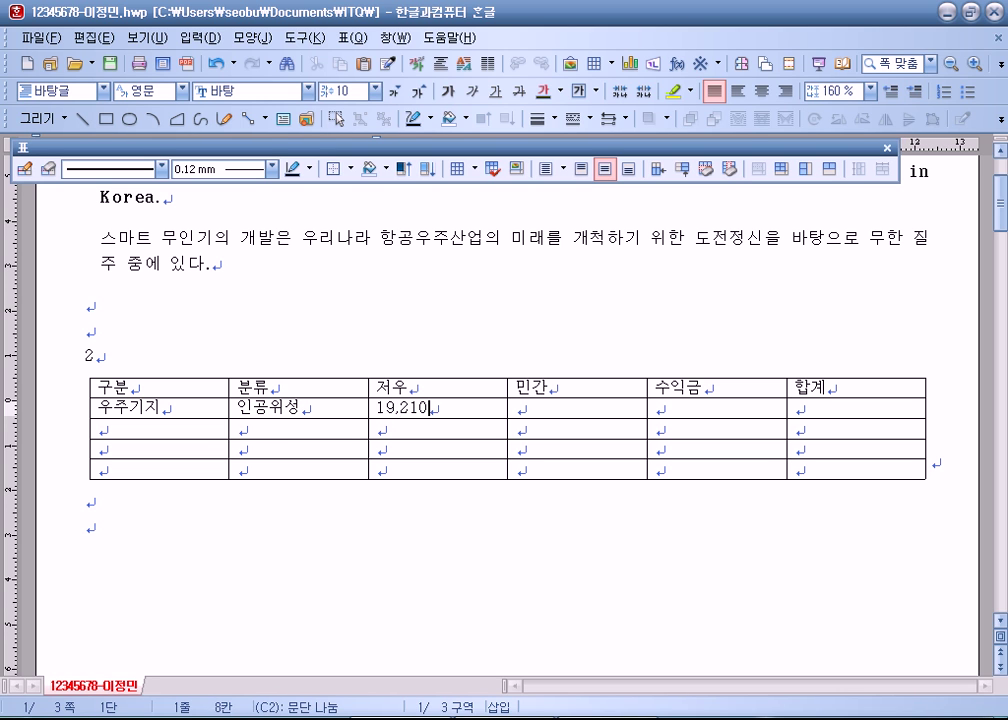
{"action": "key", "text": "Tab"}
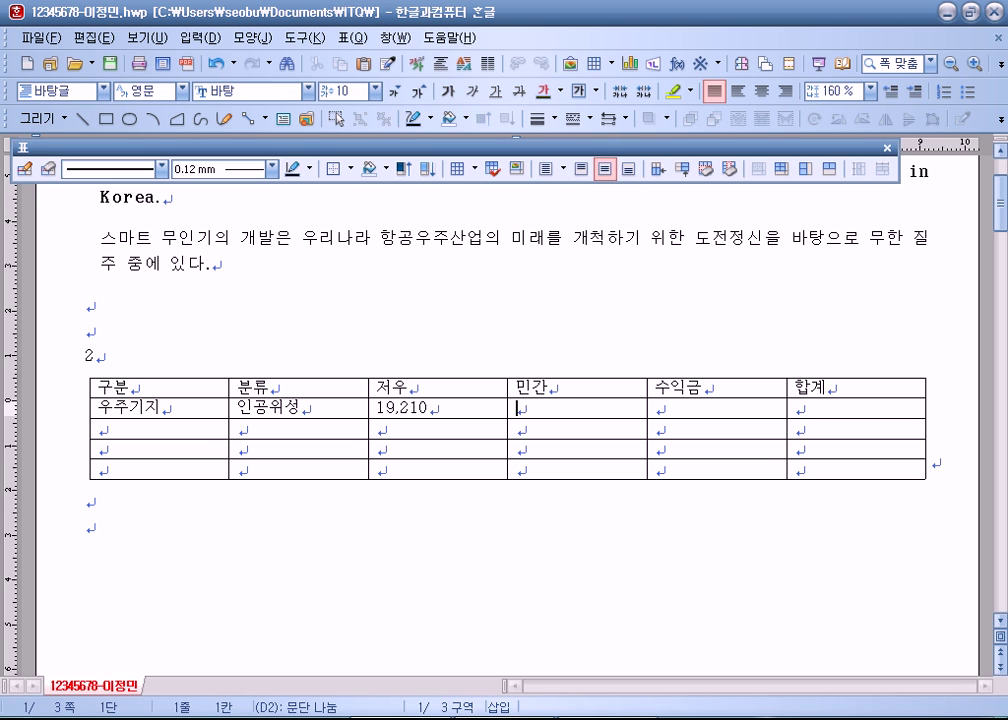
{"action": "type", "text": "1,800"}
{"action": "key", "text": "Tab"}
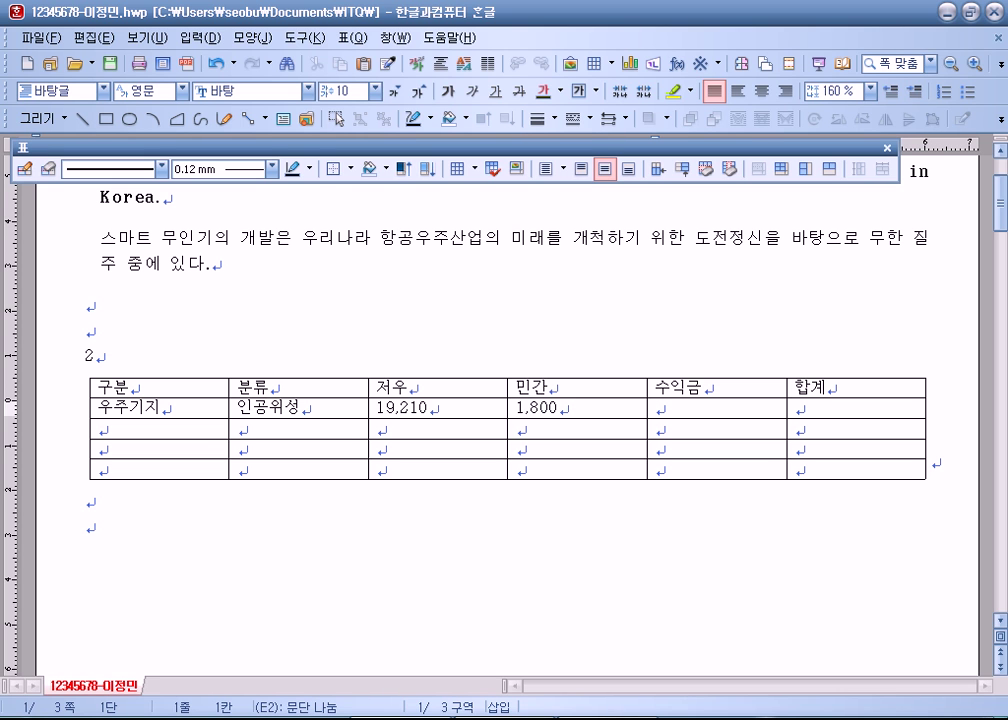
{"action": "type", "text": "100"}
{"action": "key", "text": "Tab"}
{"action": "key", "text": "Tab"}
{"action": "key", "text": "Tab"}
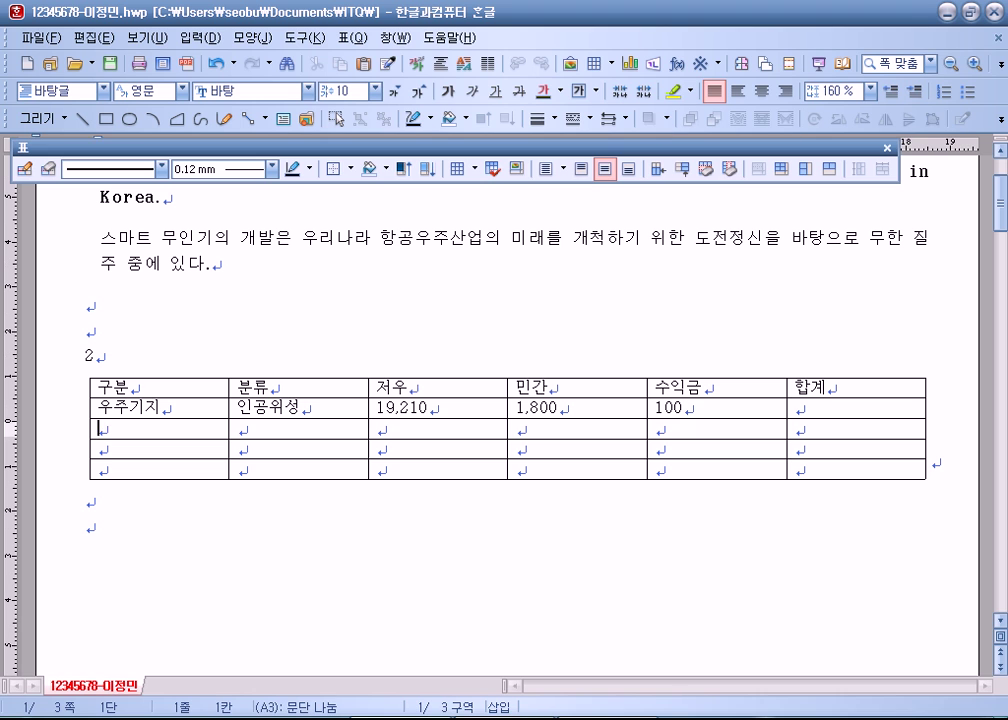
Step: Fill the 발사체 row (15,808, 2,100, 40) and 지상설비 row (4,700, 1,080, 905)
{"action": "type", "text": "발사체"}
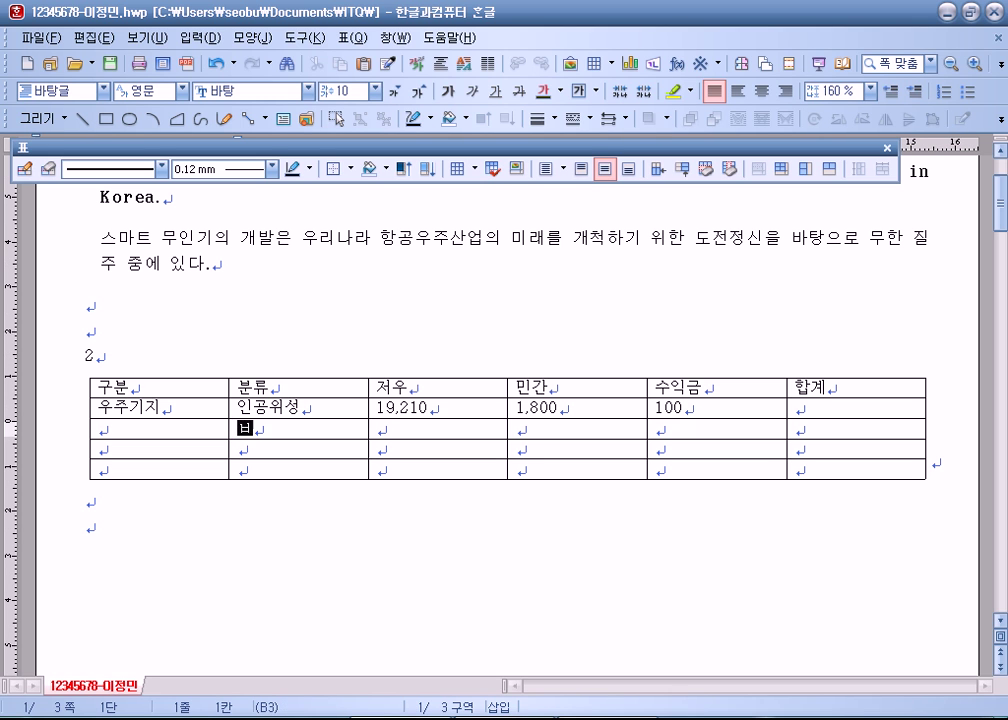
{"action": "key", "text": "Tab"}
{"action": "type", "text": "15,80"}
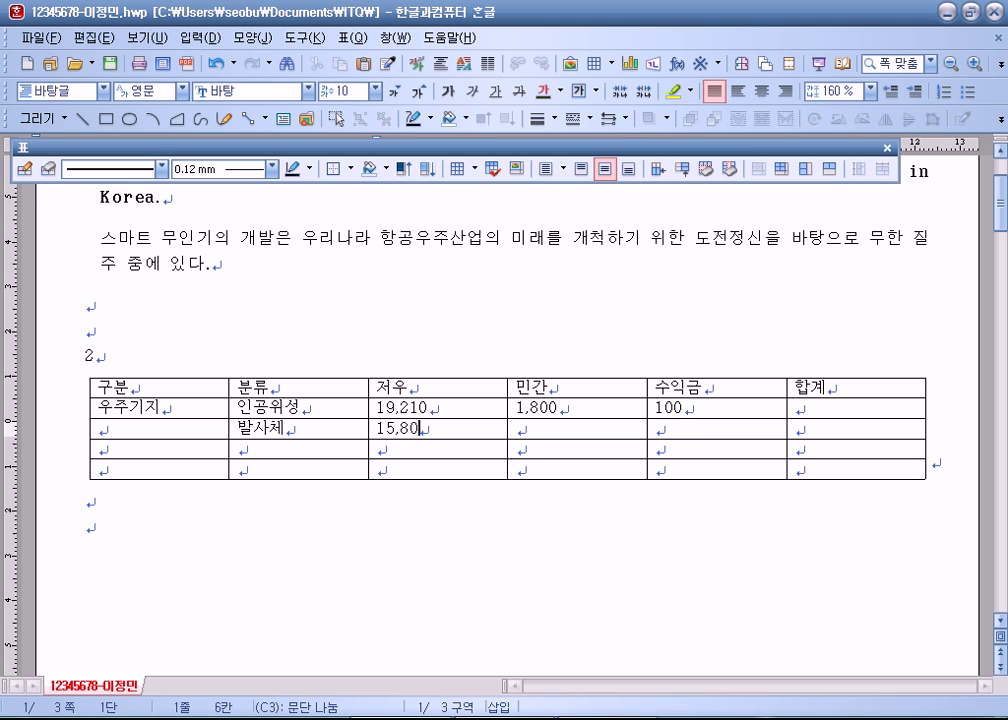
{"action": "type", "text": "8"}
{"action": "key", "text": "Tab"}
{"action": "type", "text": "2,100"}
{"action": "key", "text": "Tab"}
{"action": "type", "text": "40"}
{"action": "key", "text": "Tab"}
{"action": "key", "text": "Tab"}
{"action": "key", "text": "Tab"}
{"action": "type", "text": "지상설비"}
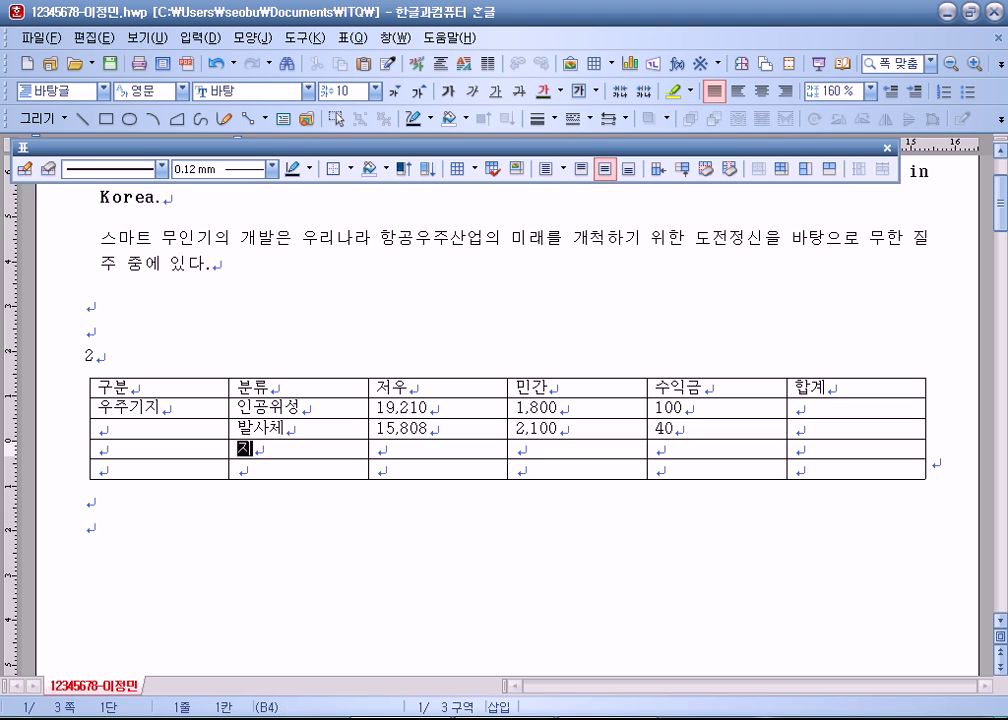
{"action": "key", "text": "Tab"}
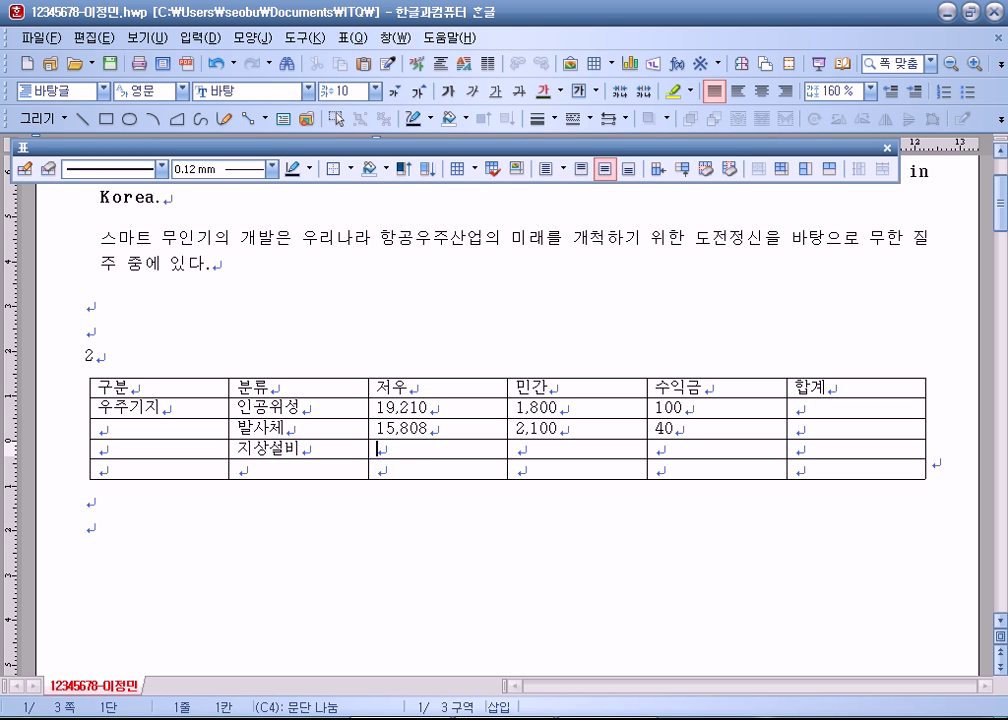
{"action": "type", "text": "4,700"}
{"action": "key", "text": "Tab"}
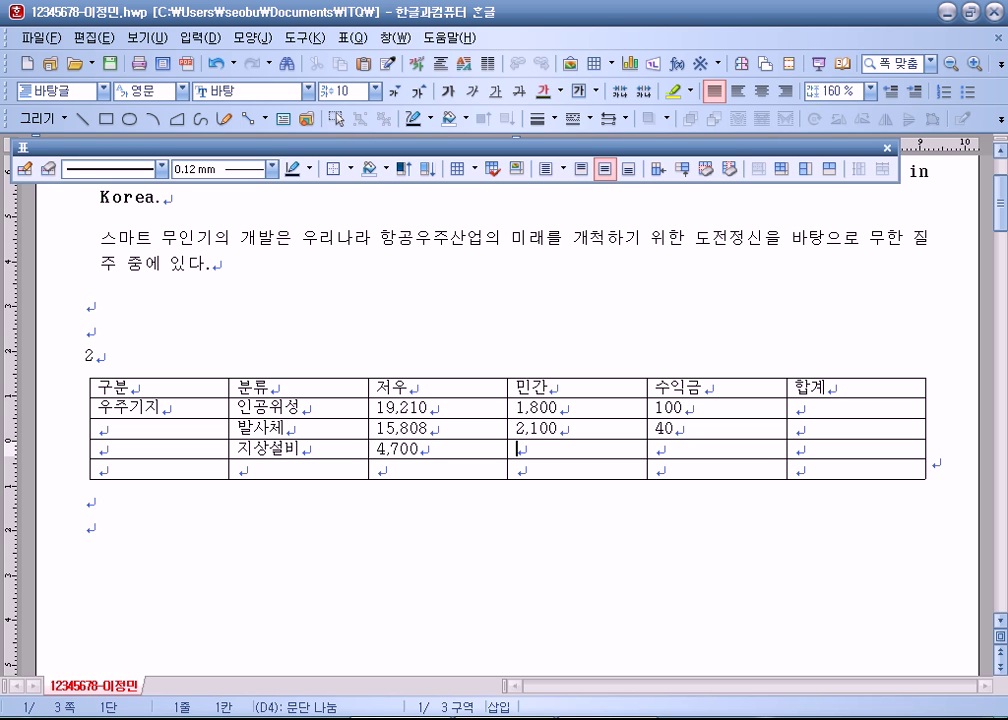
{"action": "type", "text": "1,080"}
{"action": "key", "text": "Tab"}
{"action": "type", "text": "905"}
{"action": "key", "text": "Tab"}
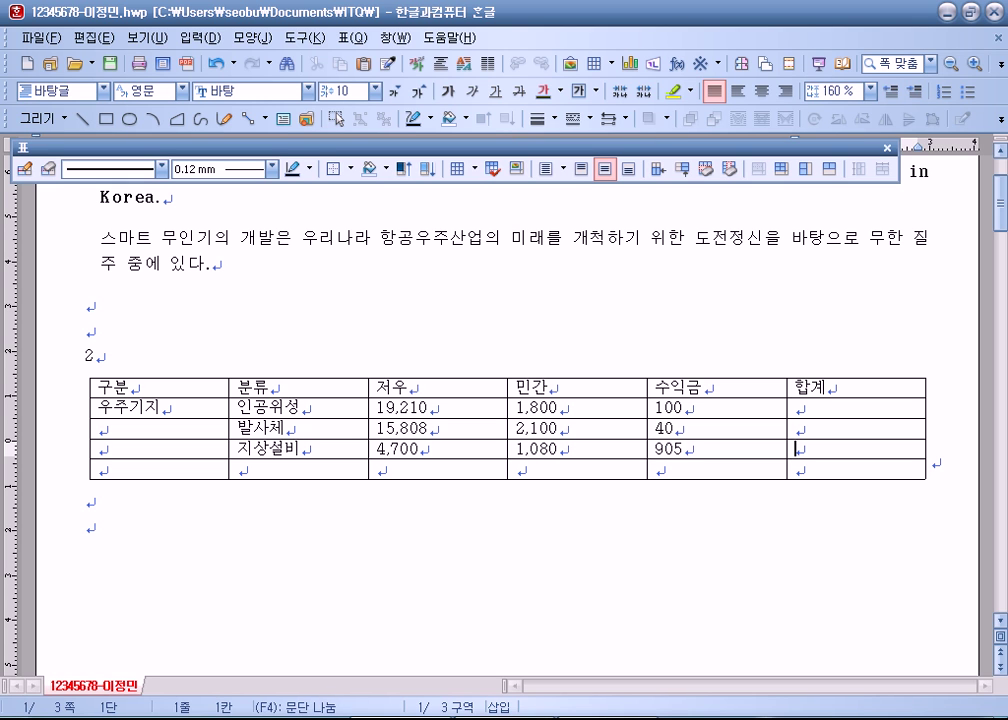
{"action": "key", "text": "Tab"}
Step: Fill the last row with 우주활용, 위성통신, 34,580, 0 and 900
{"action": "type", "text": "우주활ㄷ"}
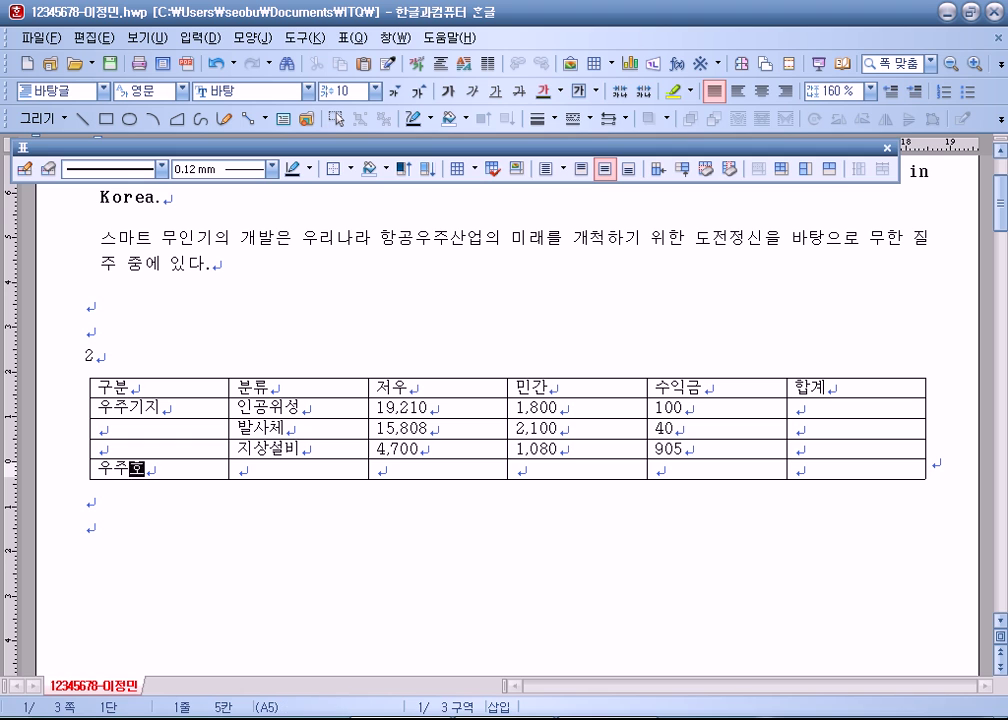
{"action": "type", "text": "ㅗㅇ"}
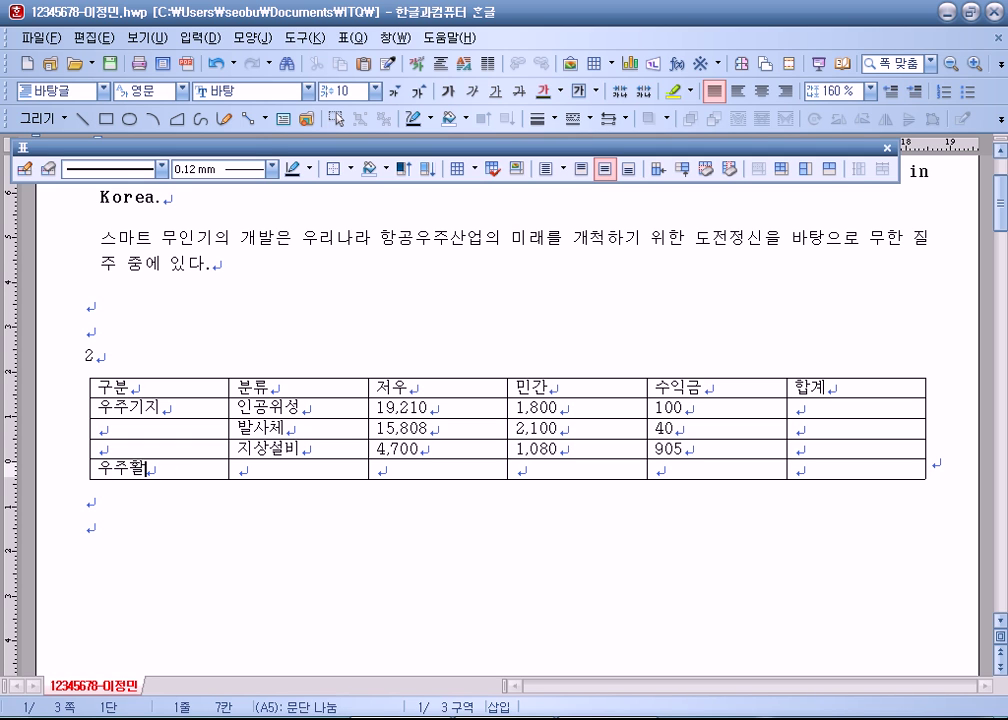
{"action": "key", "text": "BackSpace"}
{"action": "key", "text": "BackSpace"}
{"action": "key", "text": "BackSpace"}
{"action": "type", "text": "ㅇㅛㅇ"}
{"action": "key", "text": "Tab"}
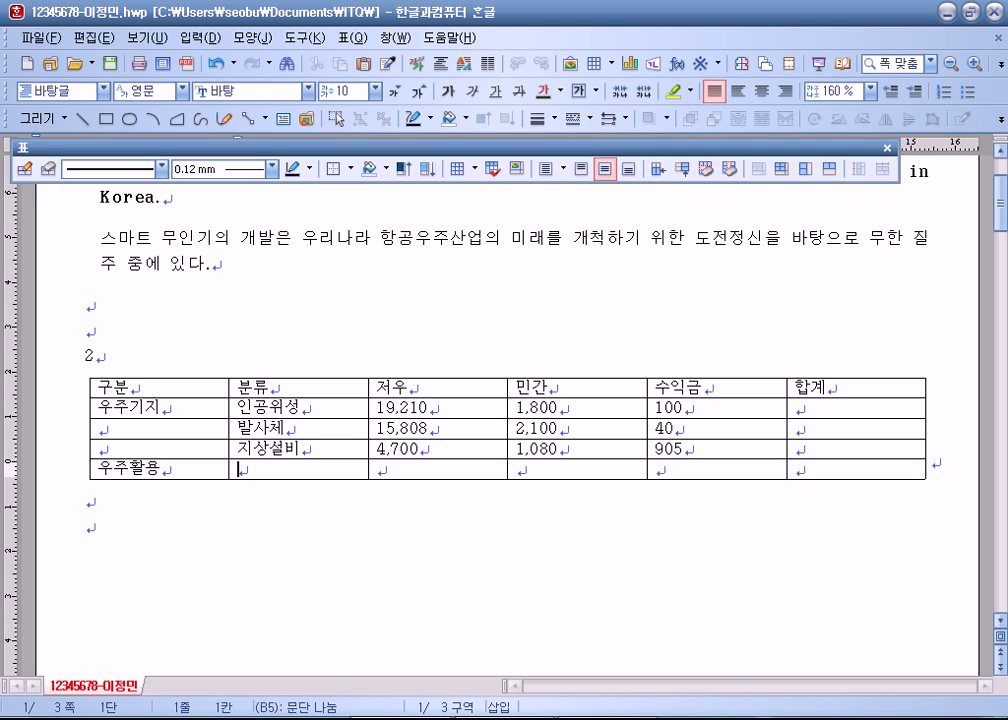
{"action": "type", "text": "위성통신"}
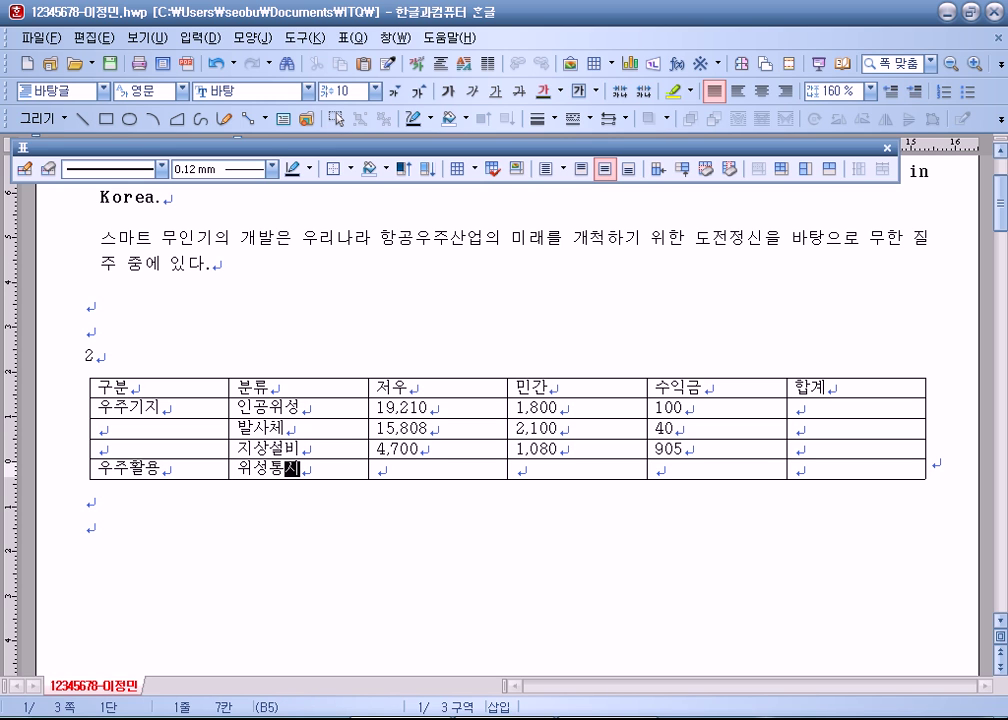
{"action": "key", "text": "Tab"}
{"action": "type", "text": "34,580"}
{"action": "key", "text": "Tab"}
{"action": "type", "text": "0"}
{"action": "key", "text": "Tab"}
{"action": "type", "text": "900"}
{"action": "key", "text": "Tab"}
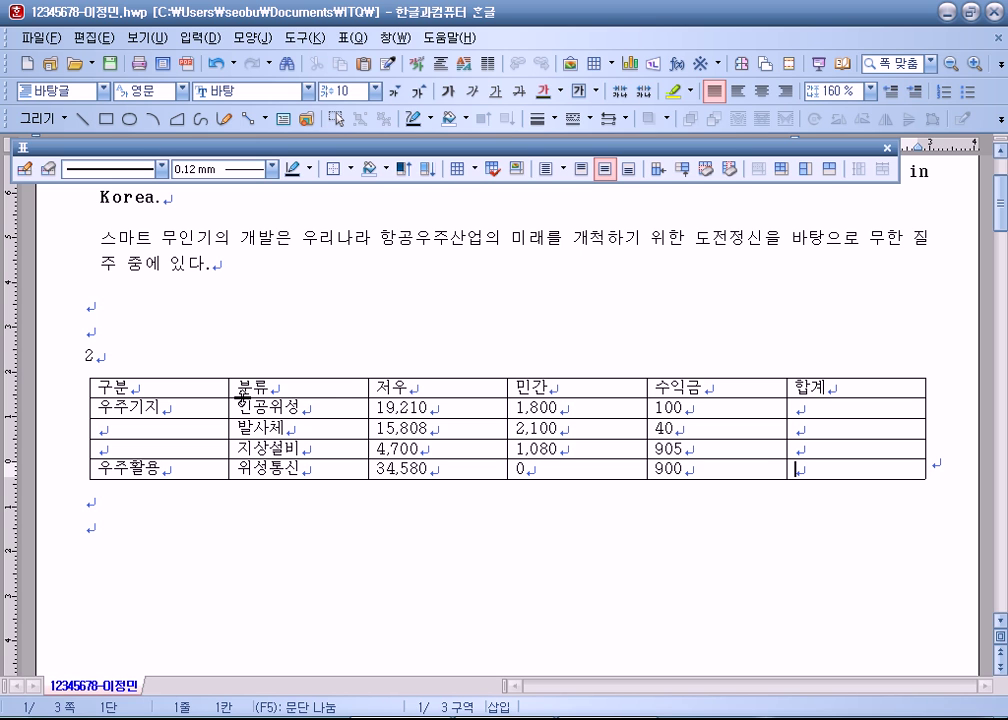
{"action": "left_click", "coordinate": [410, 387]}
Step: Change the header 저우 to 정부 and save the document
{"action": "key", "text": "BackSpace"}
{"action": "key", "text": "BackSpace"}
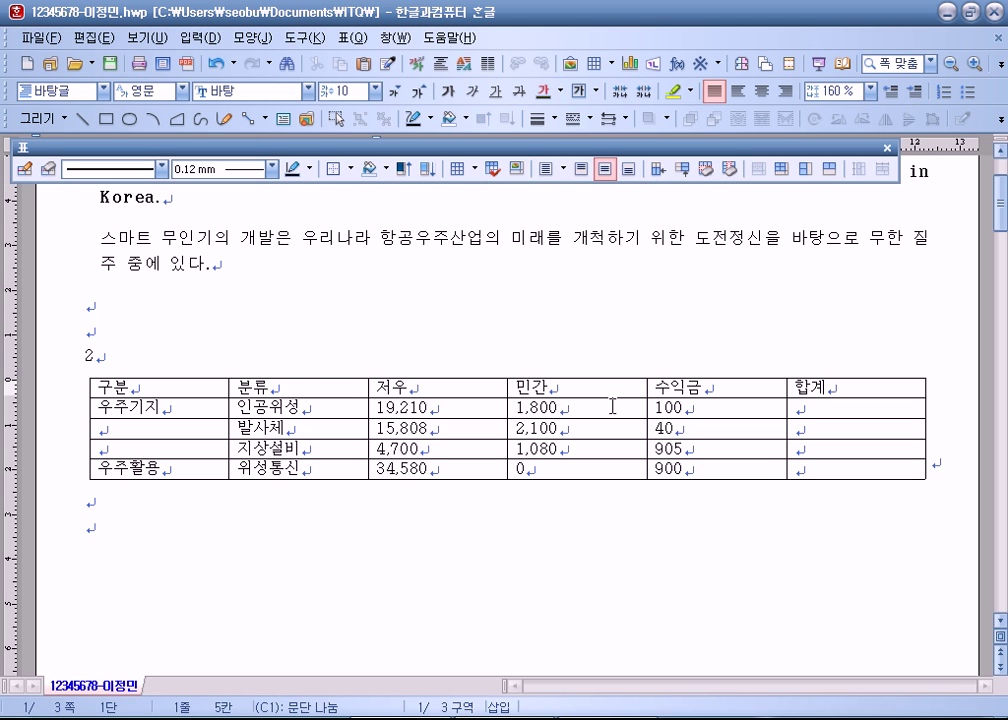
{"action": "type", "text": "정부"}
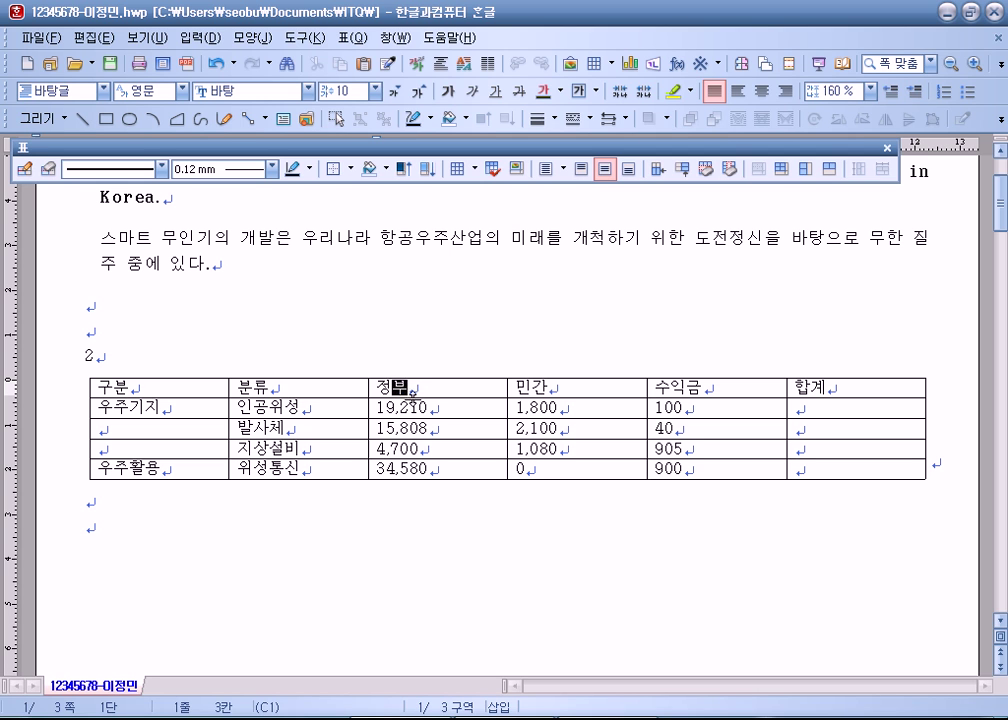
{"action": "left_click", "coordinate": [197, 386]}
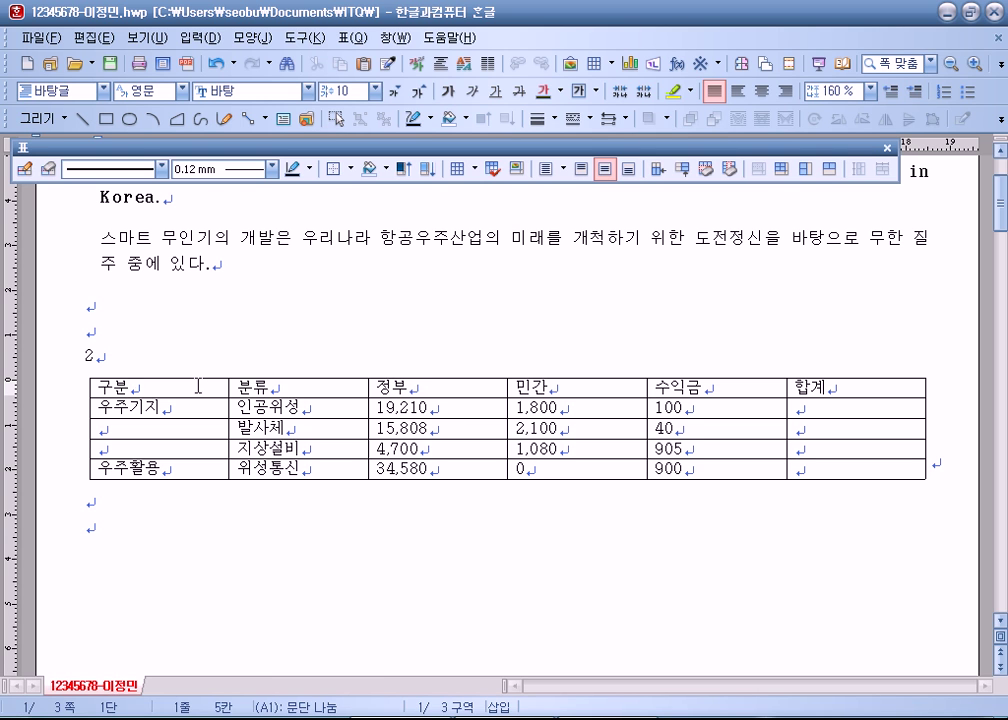
{"action": "key", "text": "alt+s"}
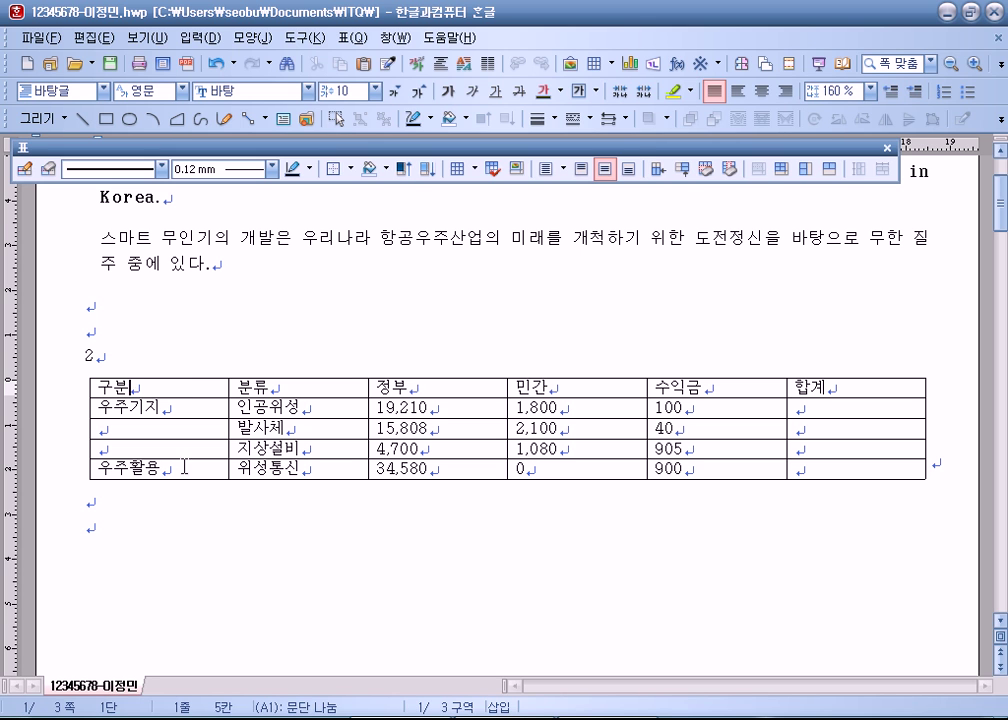
Step: Practise block-selecting the table's cells, then clear the selection
{"action": "left_click", "coordinate": [216, 535]}
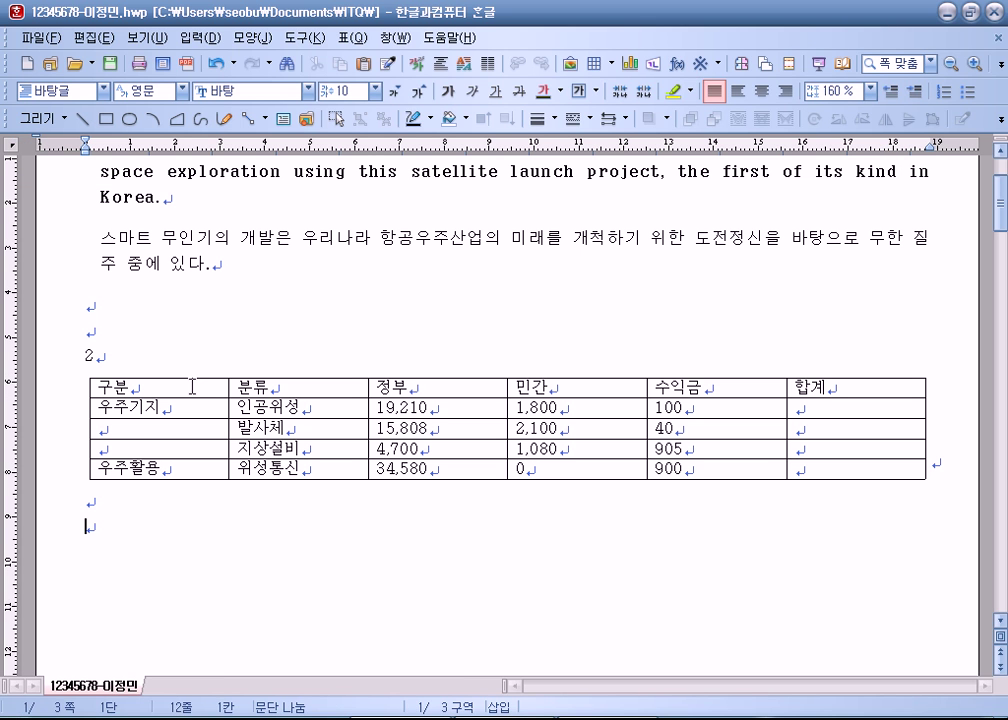
{"action": "left_click", "coordinate": [101, 386]}
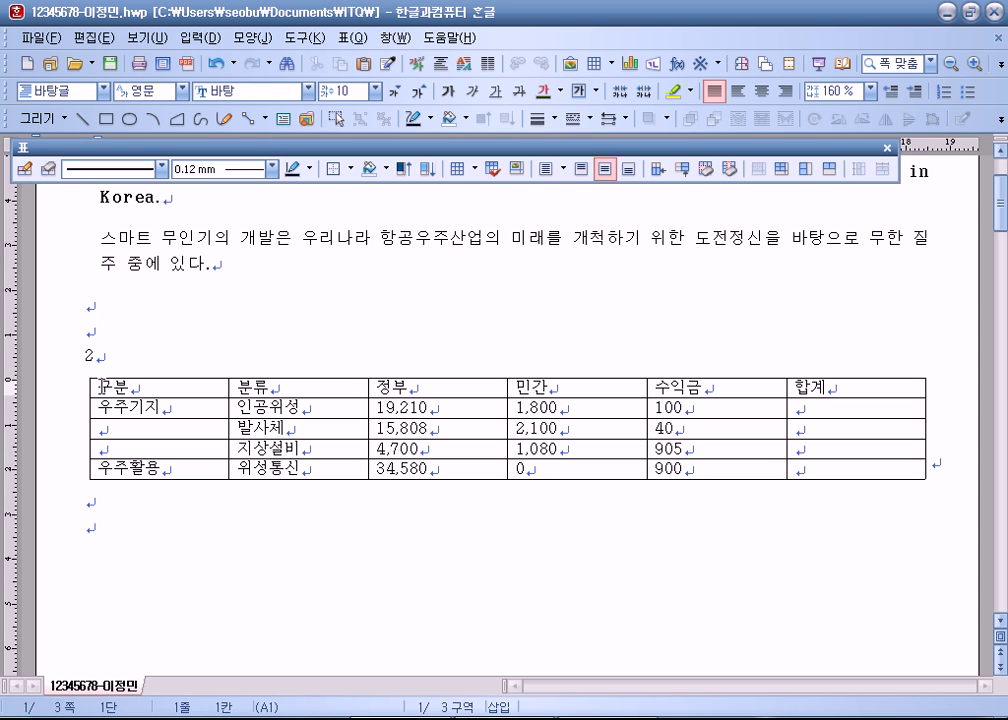
{"action": "left_click_drag", "start_coordinate": [101, 386], "coordinate": [378, 457]}
{"action": "left_click", "coordinate": [376, 542]}
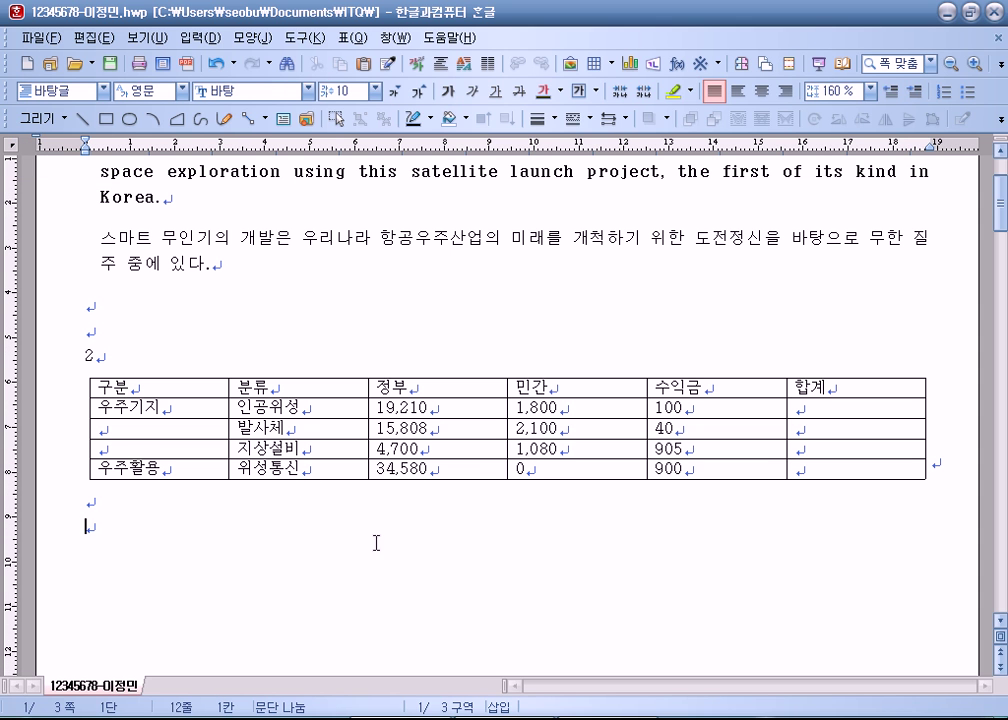
{"action": "left_click", "coordinate": [218, 383]}
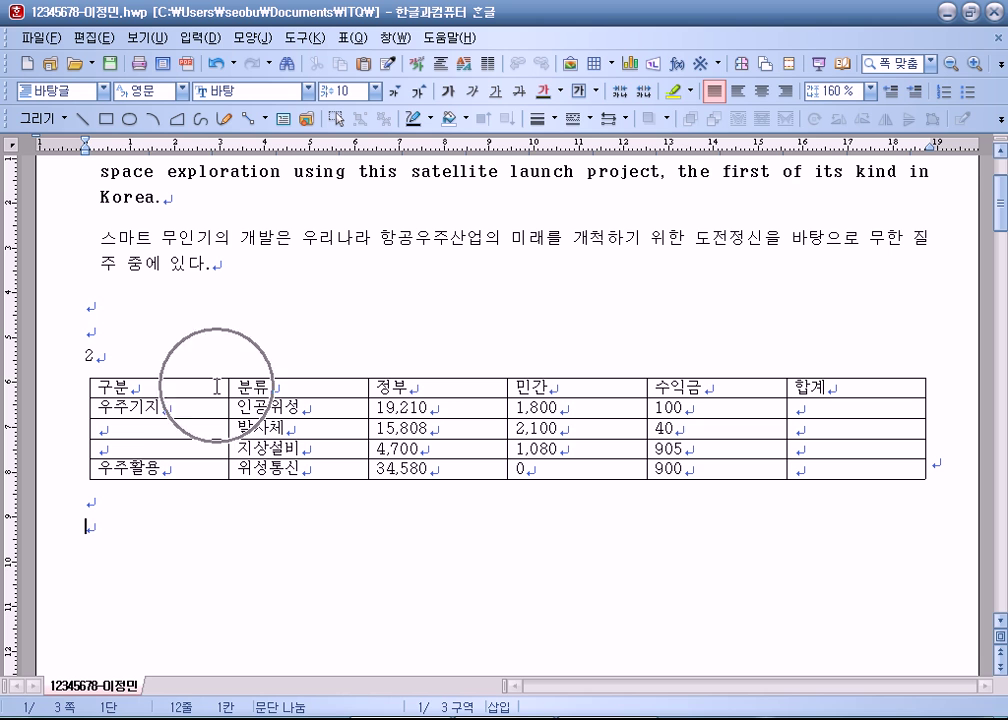
{"action": "left_click_drag", "start_coordinate": [217, 386], "coordinate": [855, 468]}
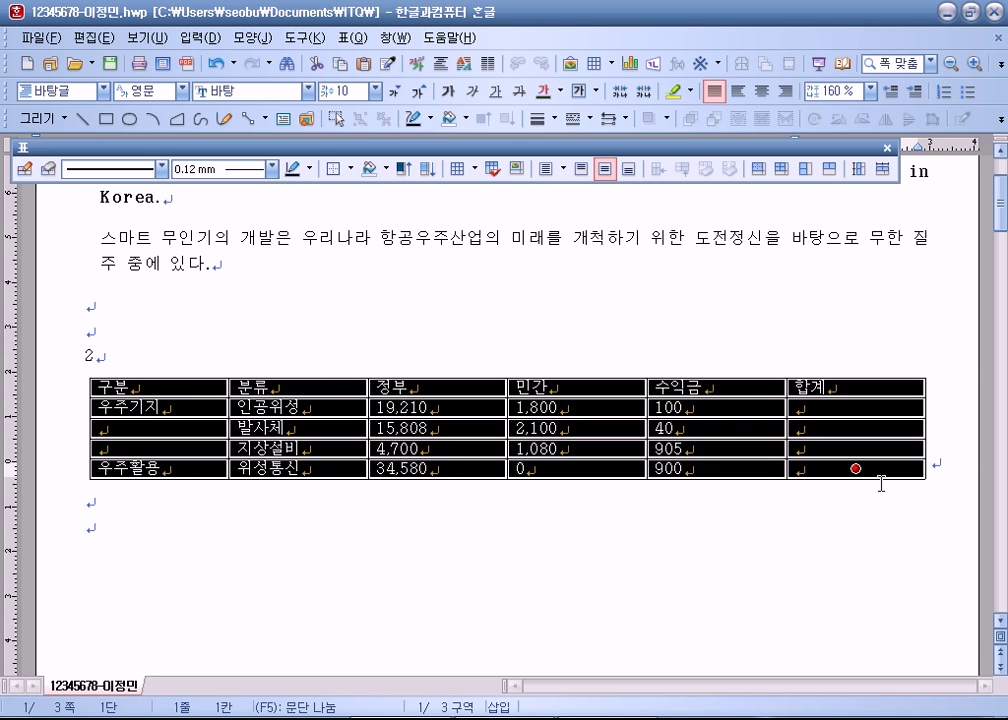
{"action": "left_click", "coordinate": [371, 524]}
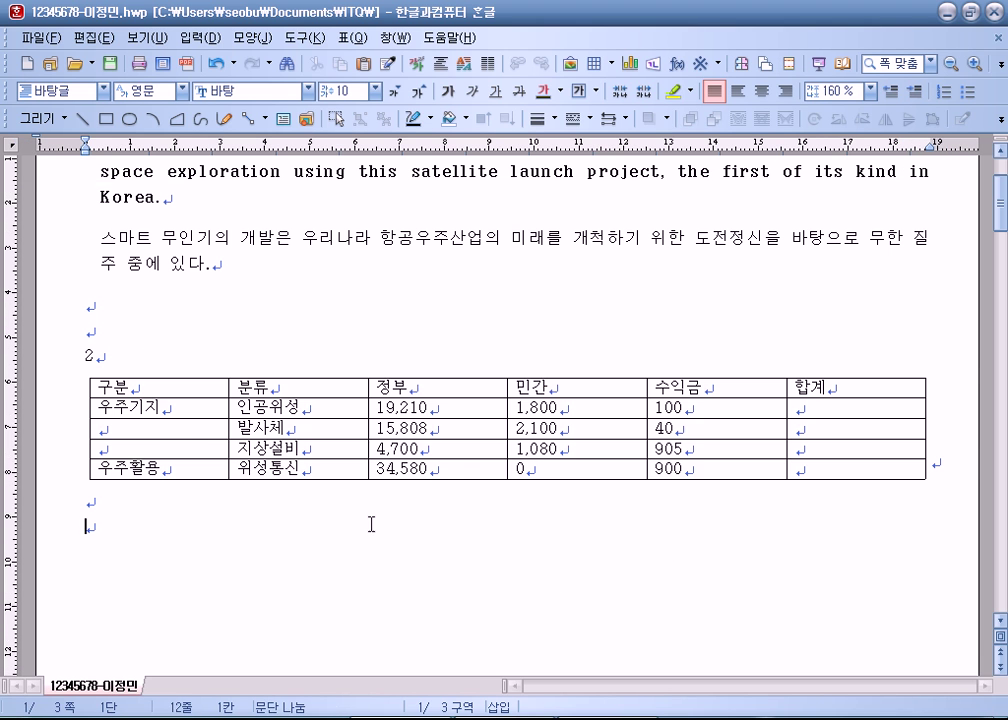
Step: Select every table cell and centre-align the contents
{"action": "double_click", "coordinate": [137, 383]}
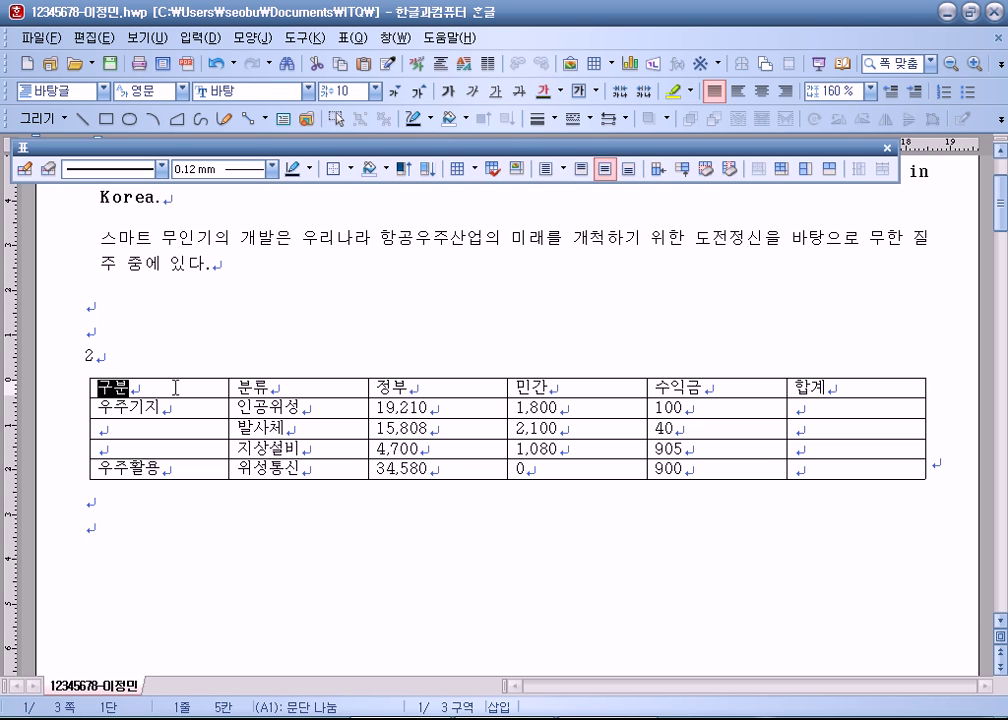
{"action": "key", "text": "ctrl+End"}
{"action": "left_click_drag", "start_coordinate": [220, 388], "coordinate": [858, 472]}
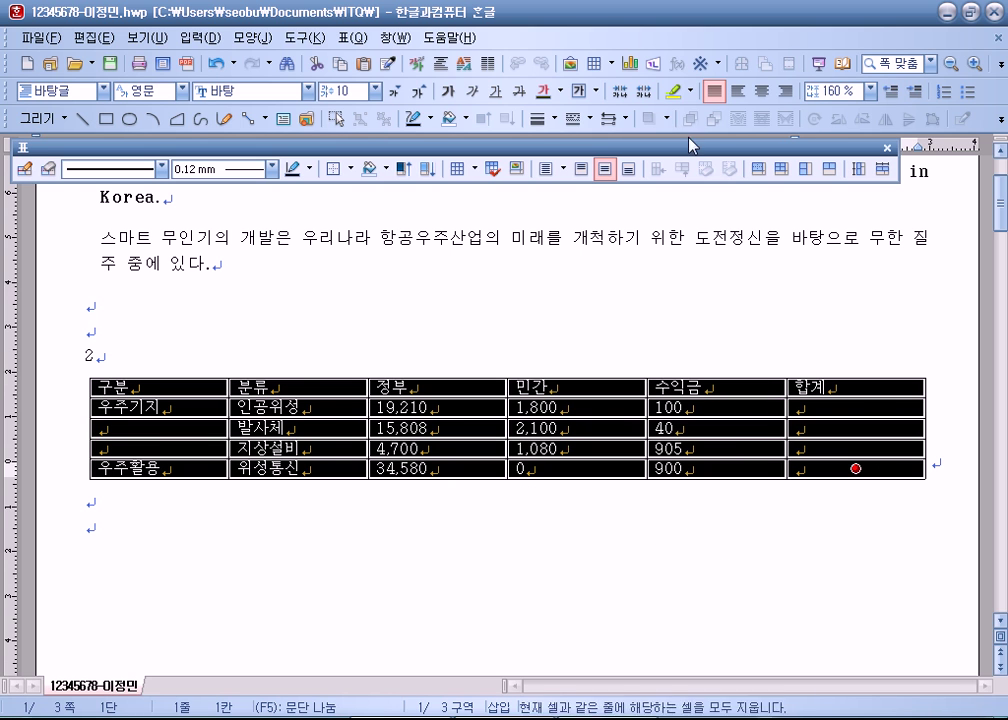
{"action": "left_click", "coordinate": [762, 91]}
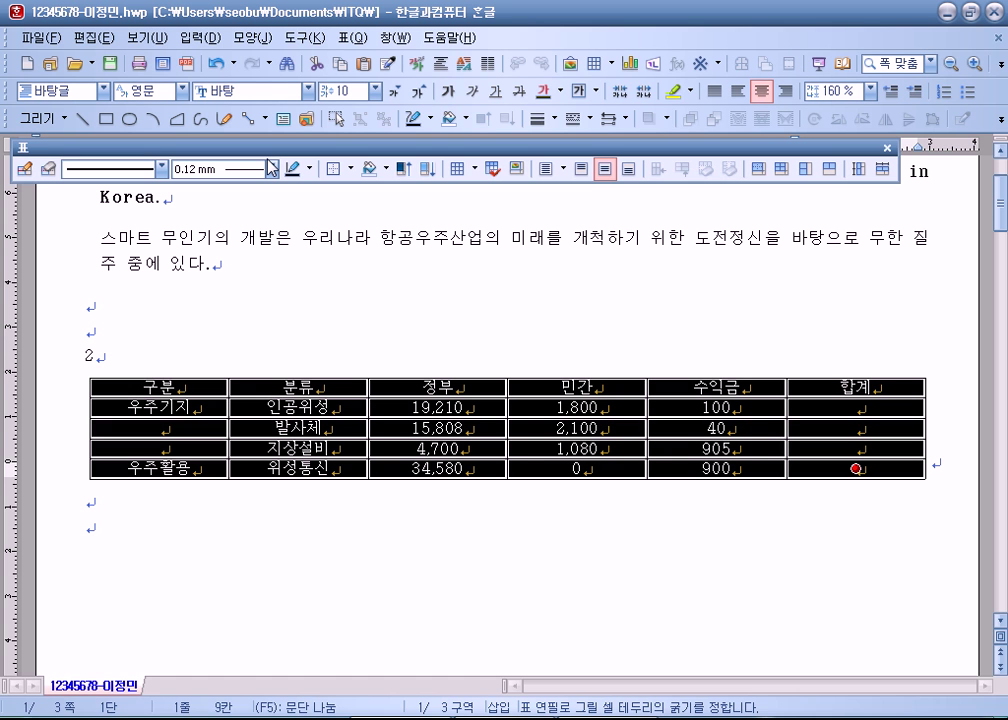
Step: Set the table font to 굴림 for all languages (대표)
{"action": "left_click", "coordinate": [310, 90]}
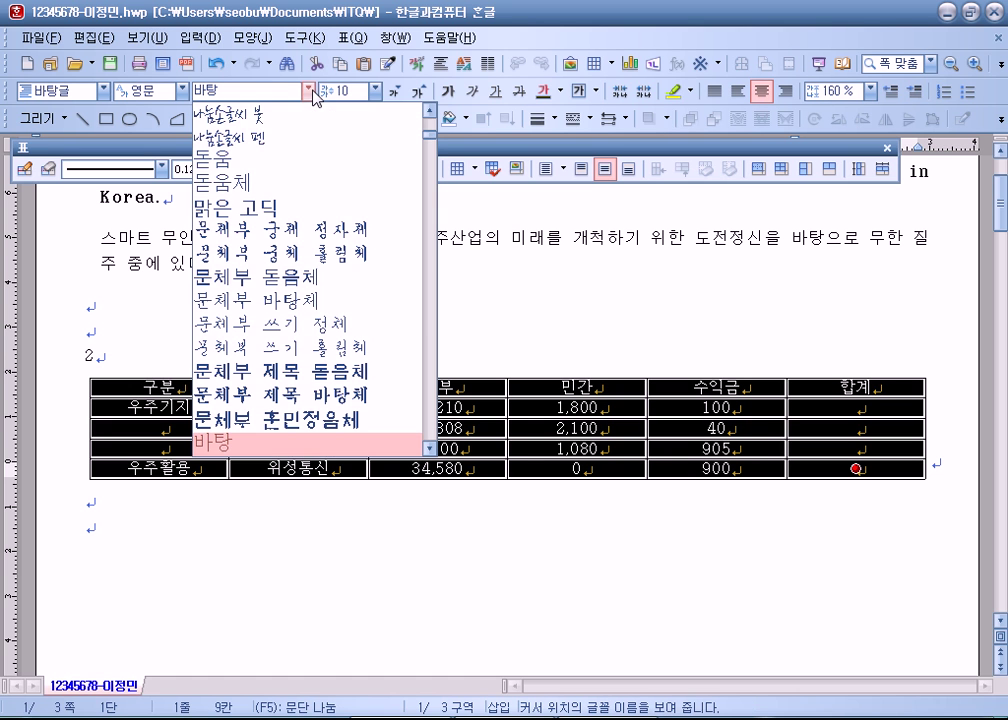
{"action": "scroll", "coordinate": [277, 194], "scroll_direction": "up", "scroll_amount": 7}
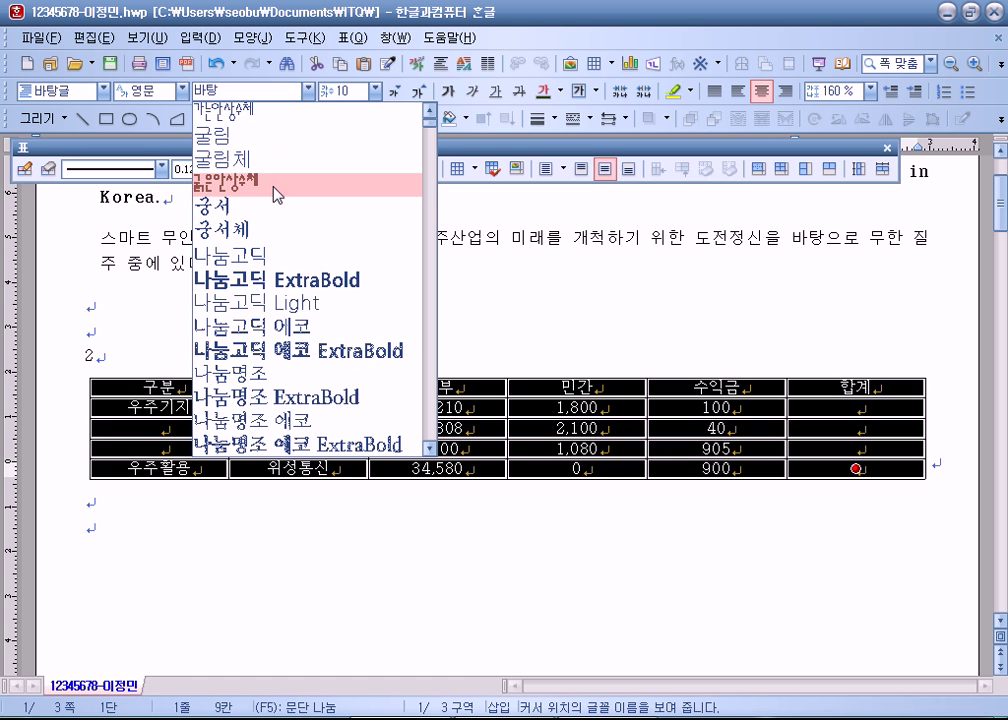
{"action": "left_click", "coordinate": [258, 136]}
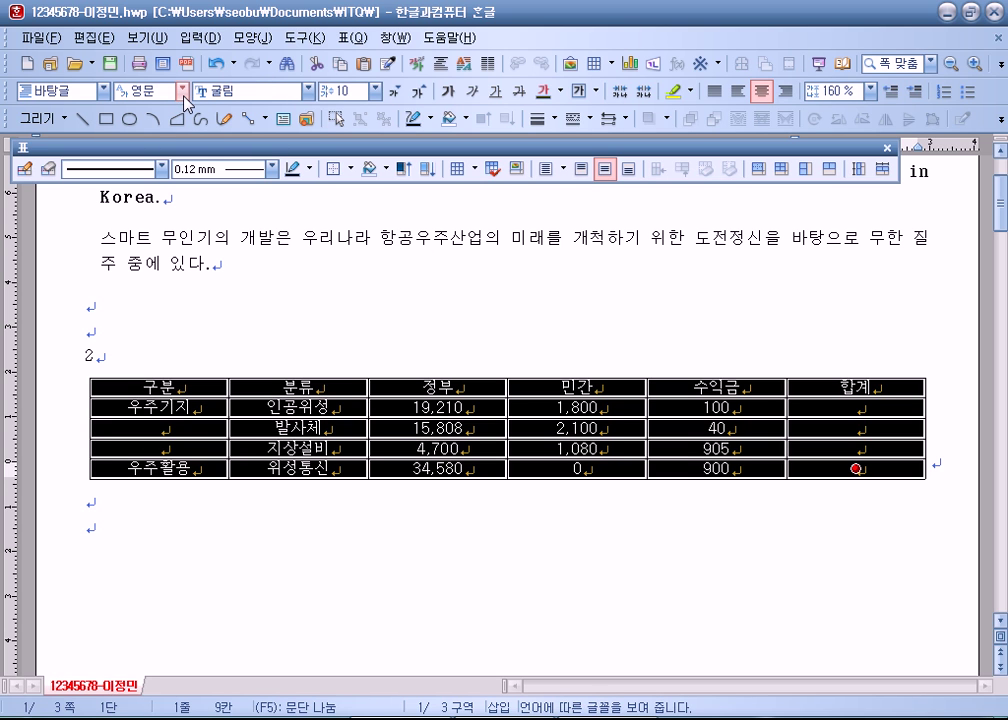
{"action": "left_click", "coordinate": [184, 91]}
{"action": "left_click", "coordinate": [130, 104]}
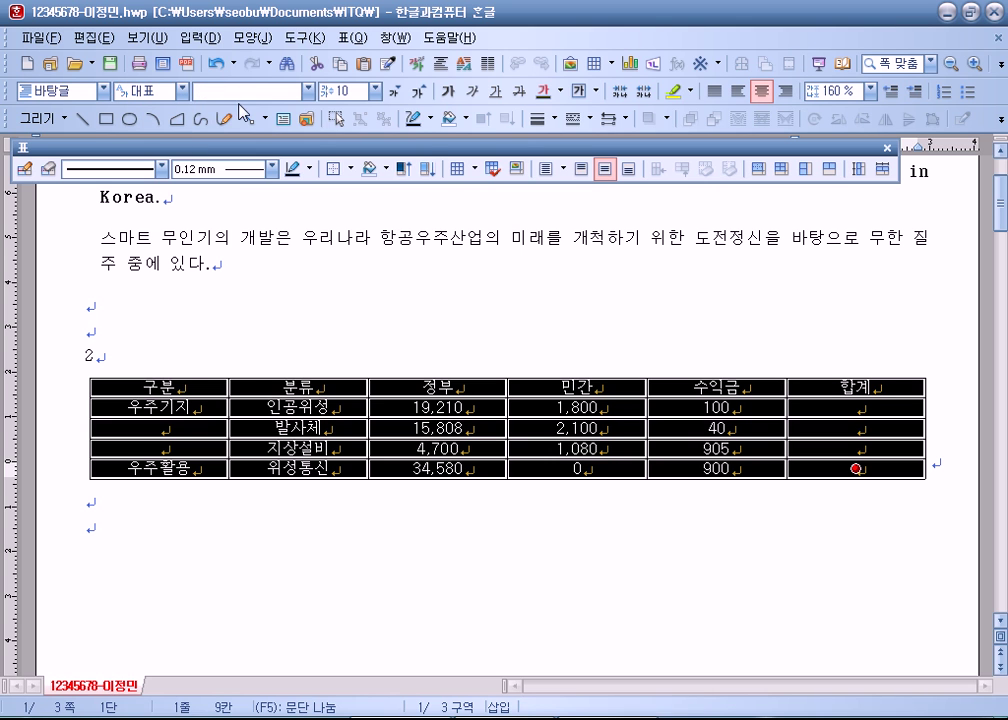
{"action": "left_click", "coordinate": [308, 91]}
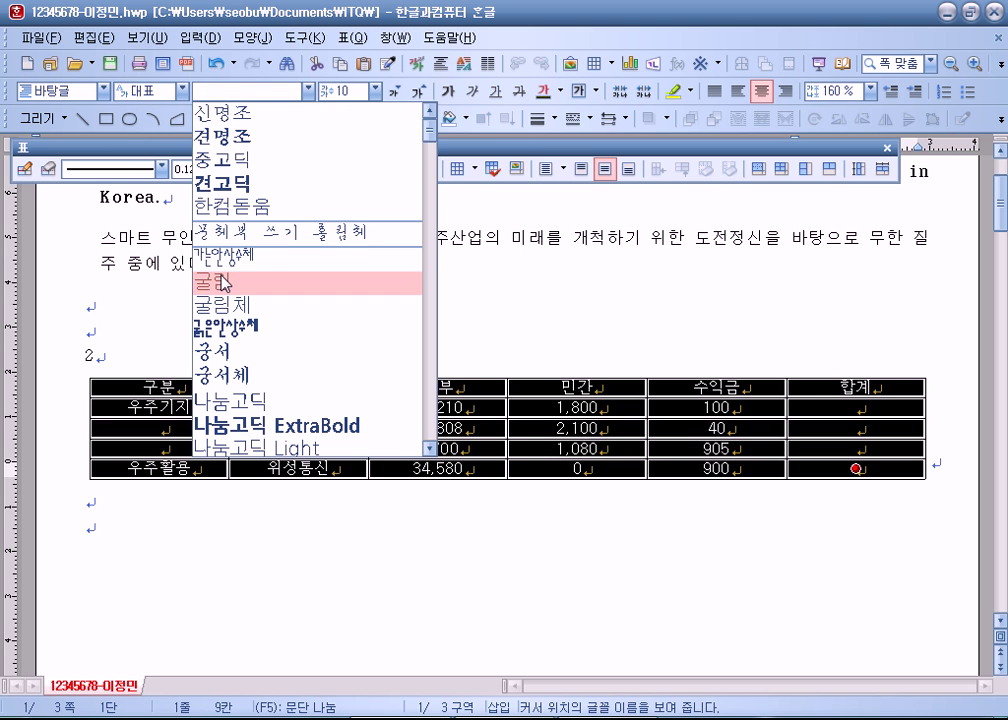
{"action": "left_click", "coordinate": [225, 283]}
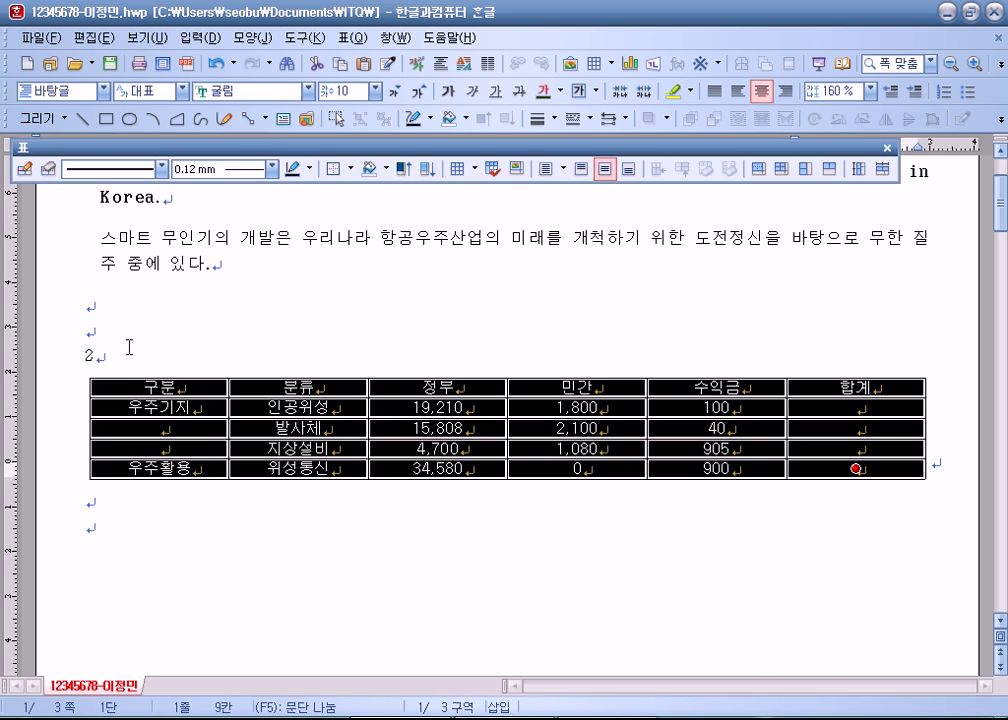
{"action": "left_click", "coordinate": [140, 90]}
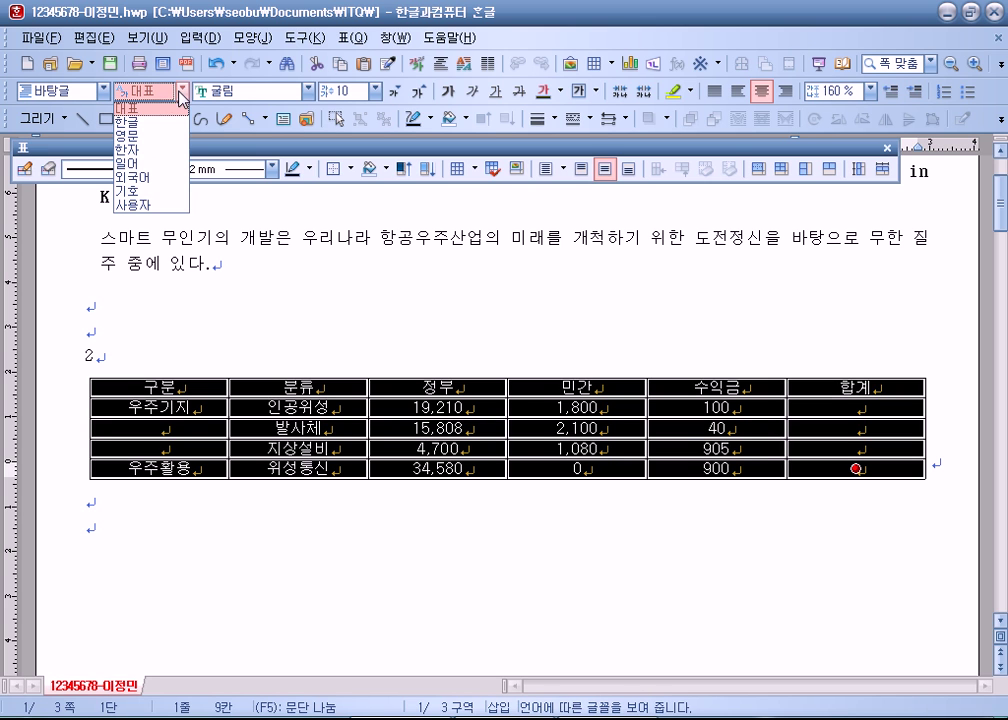
{"action": "left_click", "coordinate": [145, 109]}
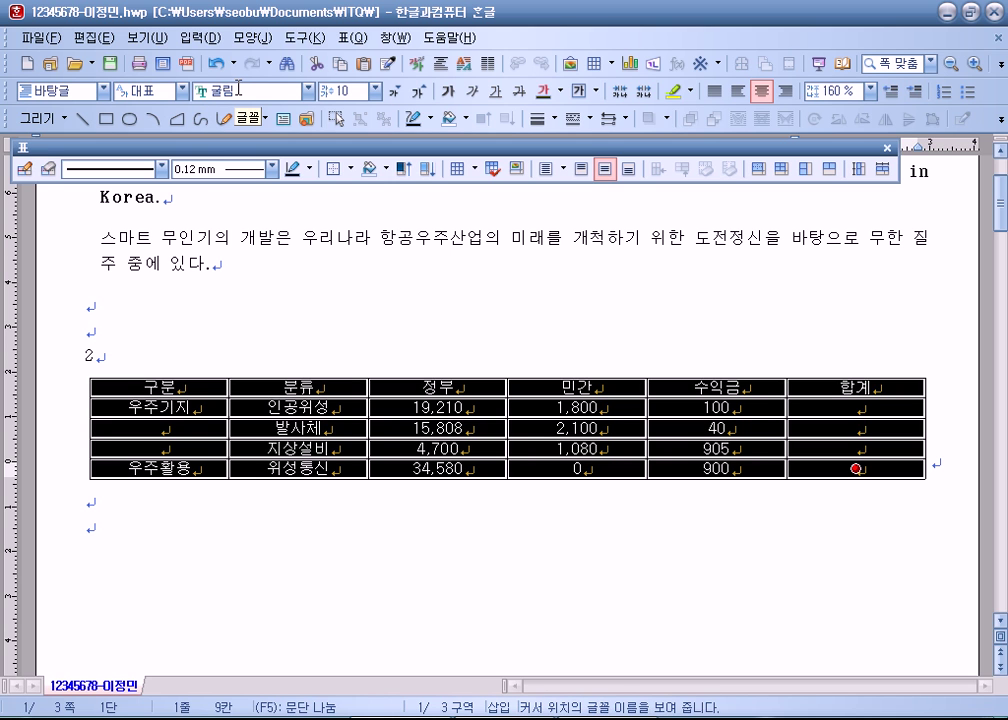
Step: Right-align the numbers in cells C2–F5, then select the three 우주기지 group cells
{"action": "left_click", "coordinate": [413, 407]}
{"action": "key", "text": "F5"}
{"action": "left_click_drag", "start_coordinate": [413, 407], "coordinate": [866, 472]}
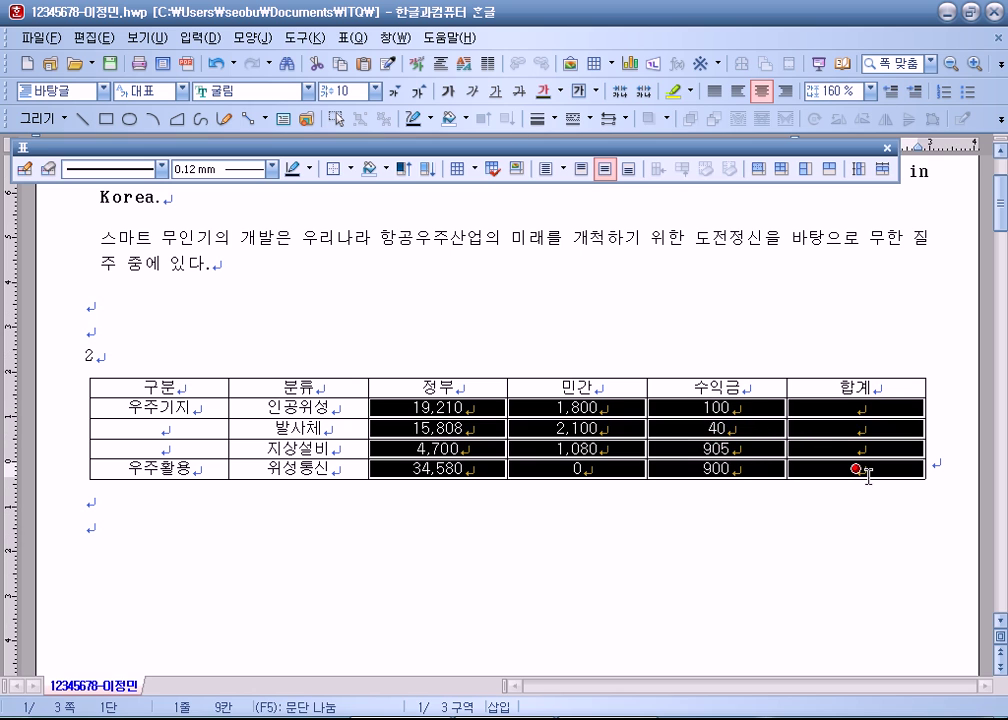
{"action": "left_click", "coordinate": [785, 90]}
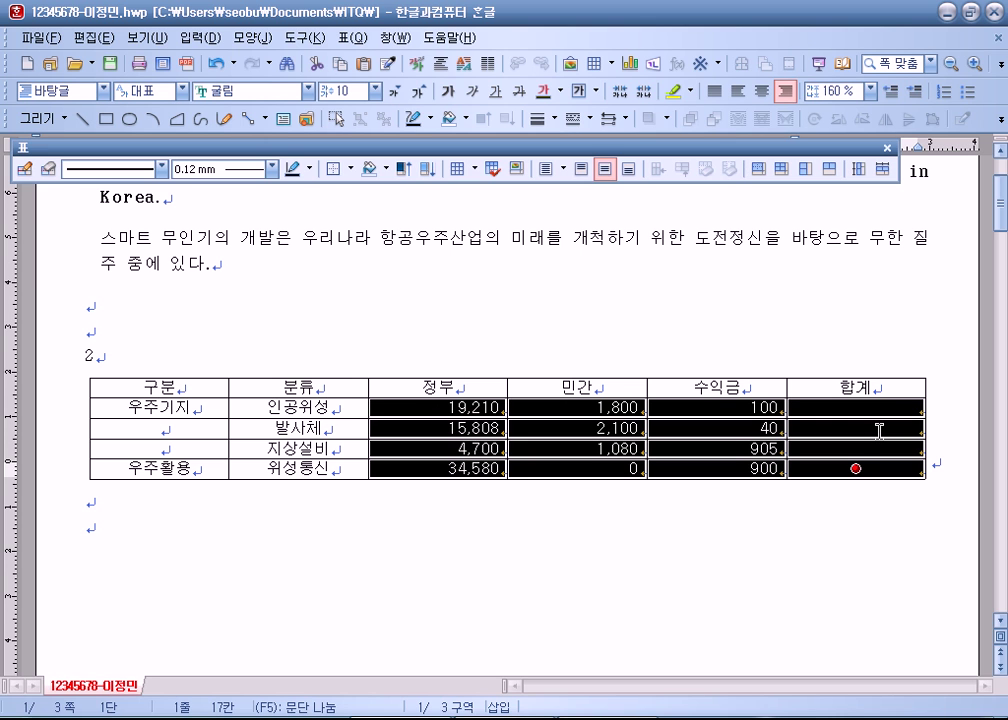
{"action": "left_click", "coordinate": [812, 533]}
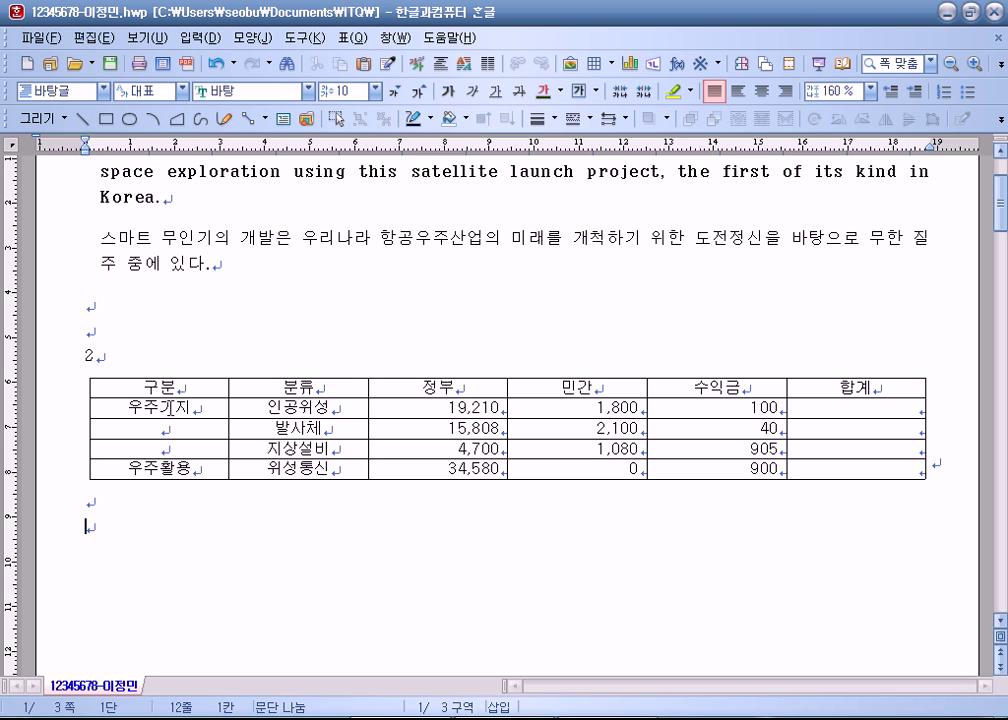
{"action": "left_click", "coordinate": [171, 420]}
{"action": "left_click_drag", "start_coordinate": [171, 420], "coordinate": [171, 451]}
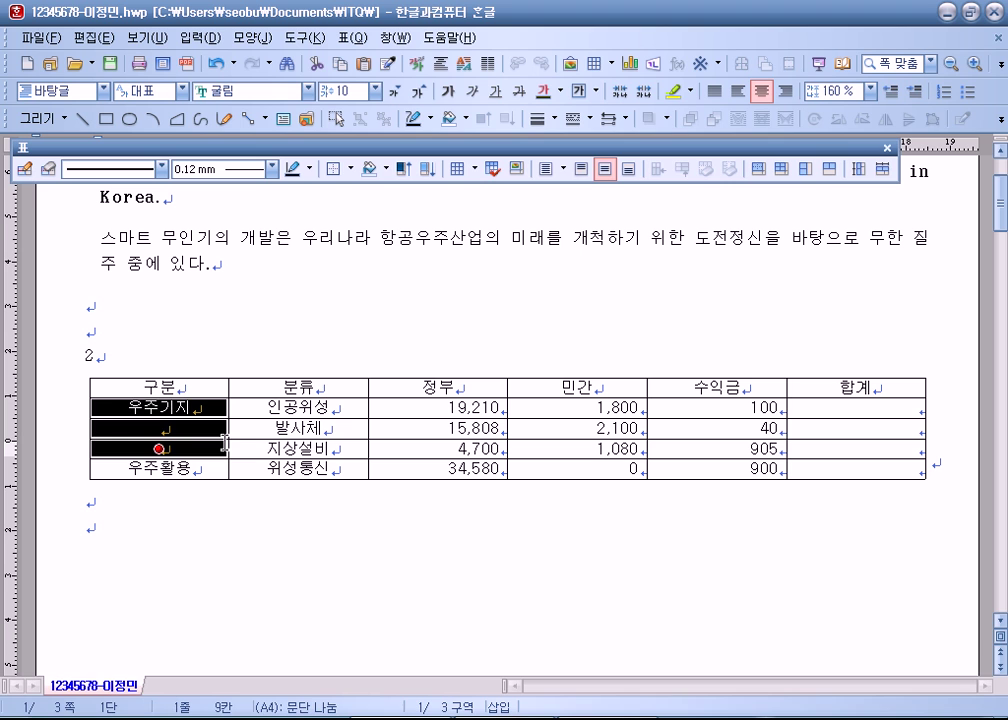
Step: Merge cells A2–A4 into one 우주기지 cell and select that group's figures
{"action": "key", "text": "m"}
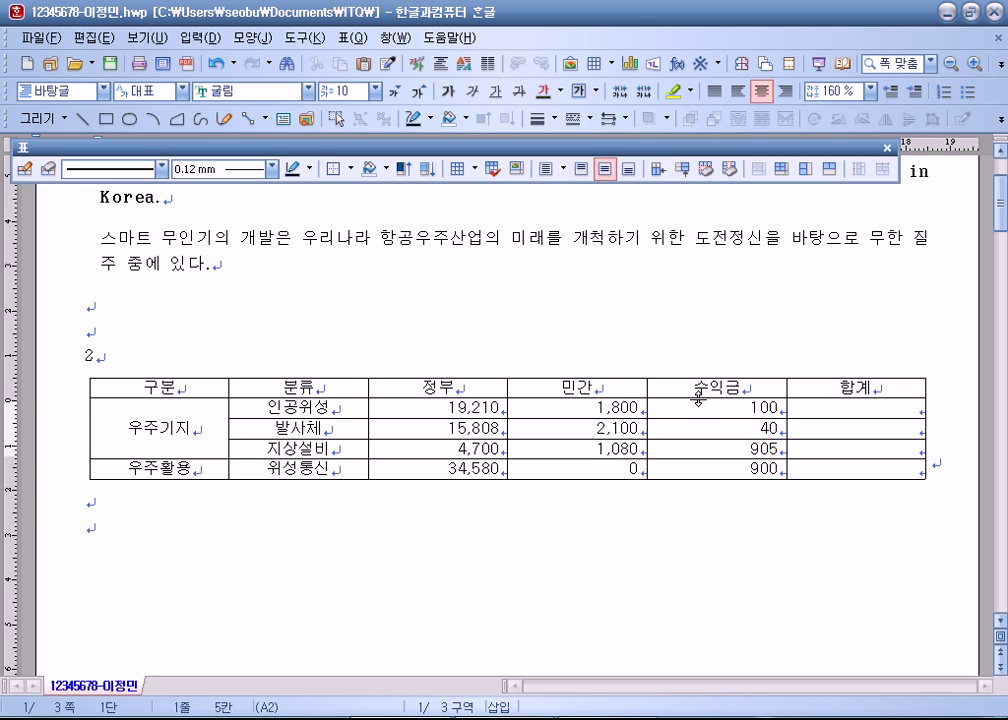
{"action": "left_click_drag", "start_coordinate": [427, 412], "coordinate": [822, 450]}
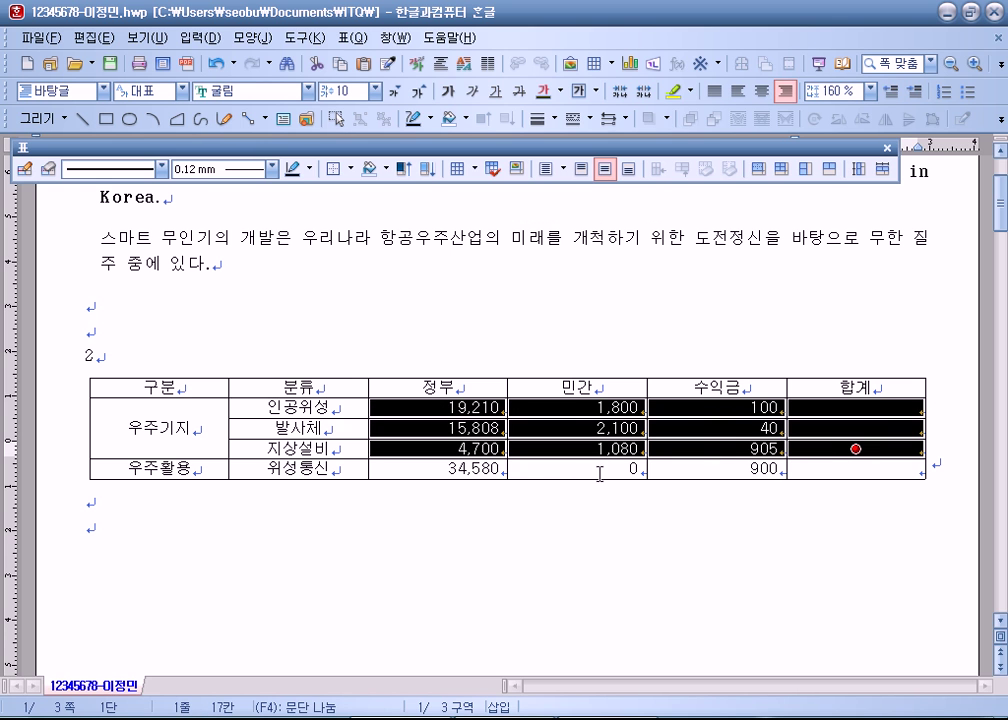
Step: Block-sum the three 우주기지 rows into 합계, giving 21,110, 17,948 and 6,685
{"action": "left_click", "coordinate": [472, 536]}
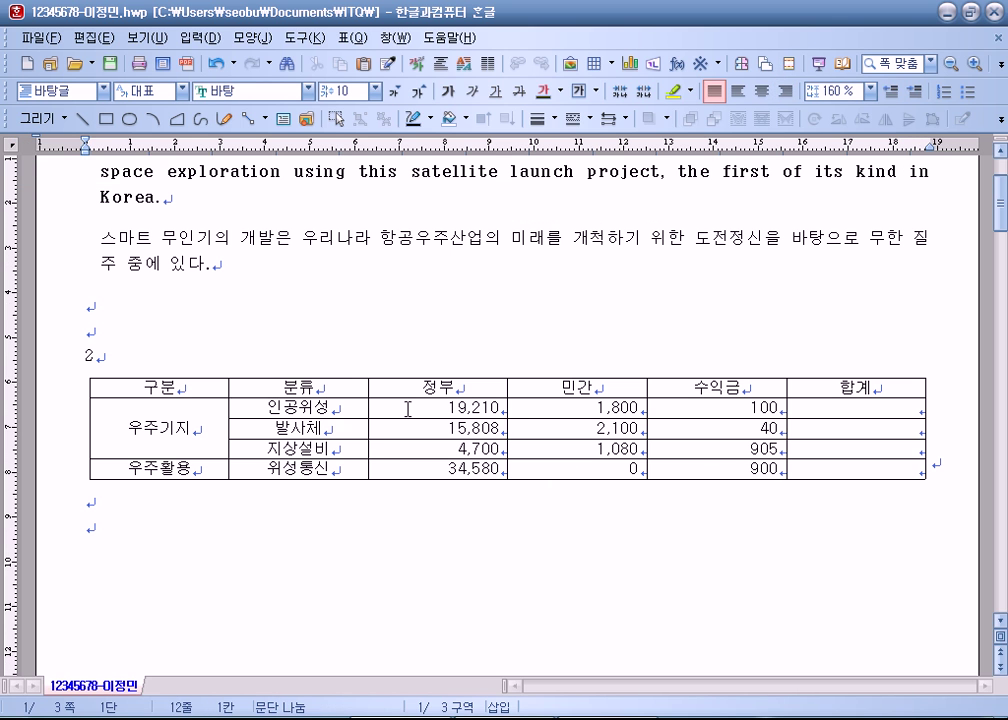
{"action": "left_click_drag", "start_coordinate": [409, 408], "coordinate": [872, 450]}
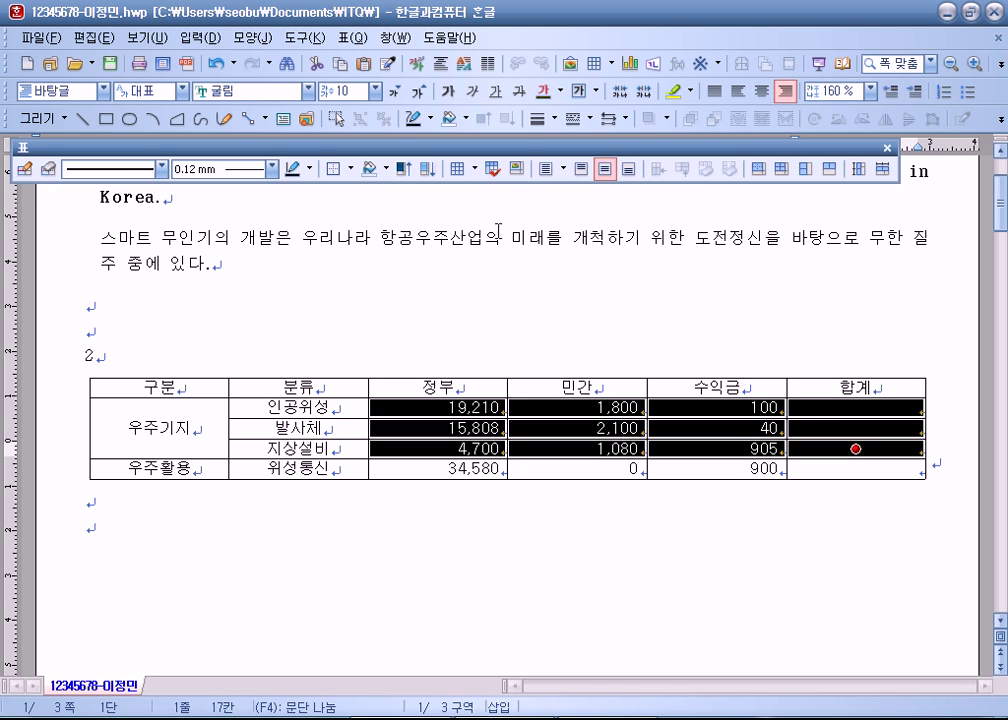
{"action": "key", "text": "ctrl+shift+s"}
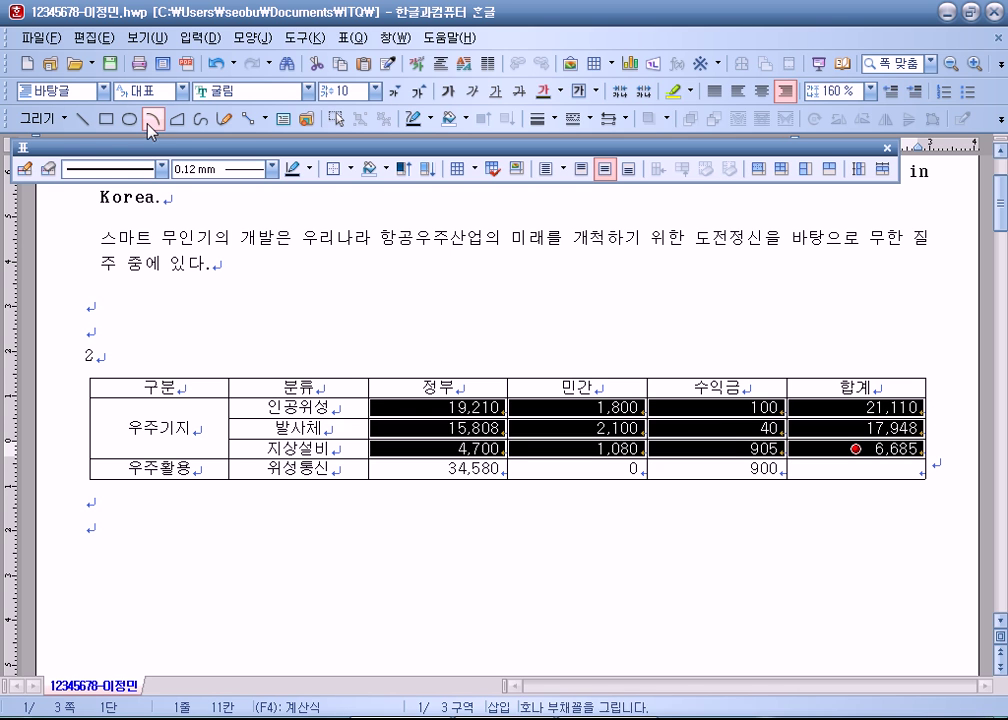
Step: Undo the 합계 totals, reselect the 정부–합계 cells, and check the Block Formula shortcut submenu
{"action": "left_click", "coordinate": [216, 63]}
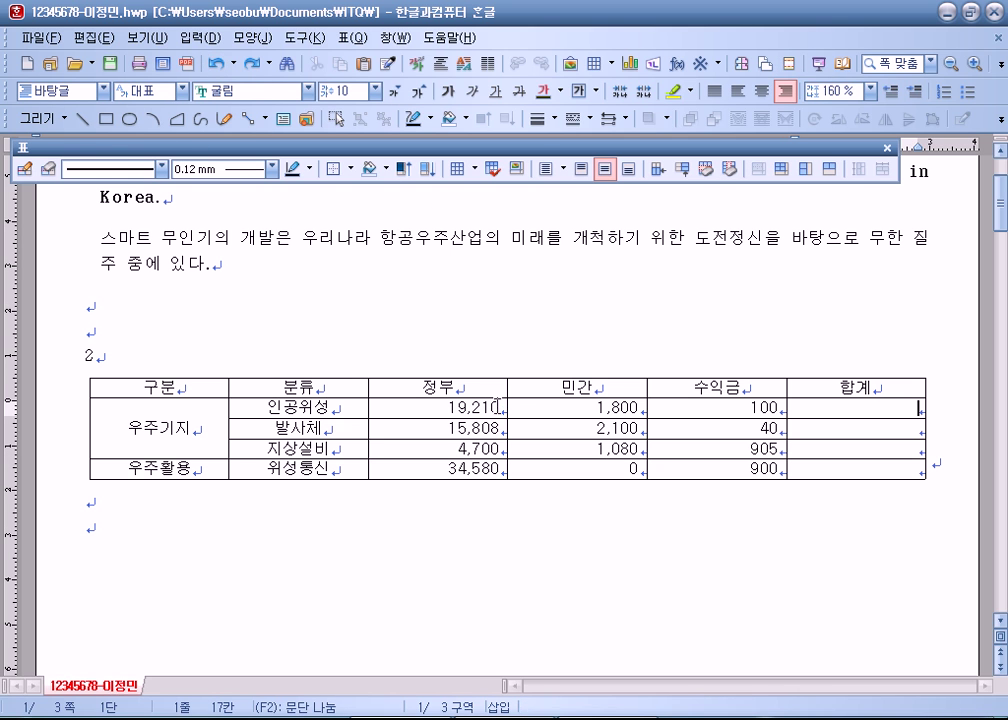
{"action": "left_click_drag", "start_coordinate": [418, 407], "coordinate": [872, 456]}
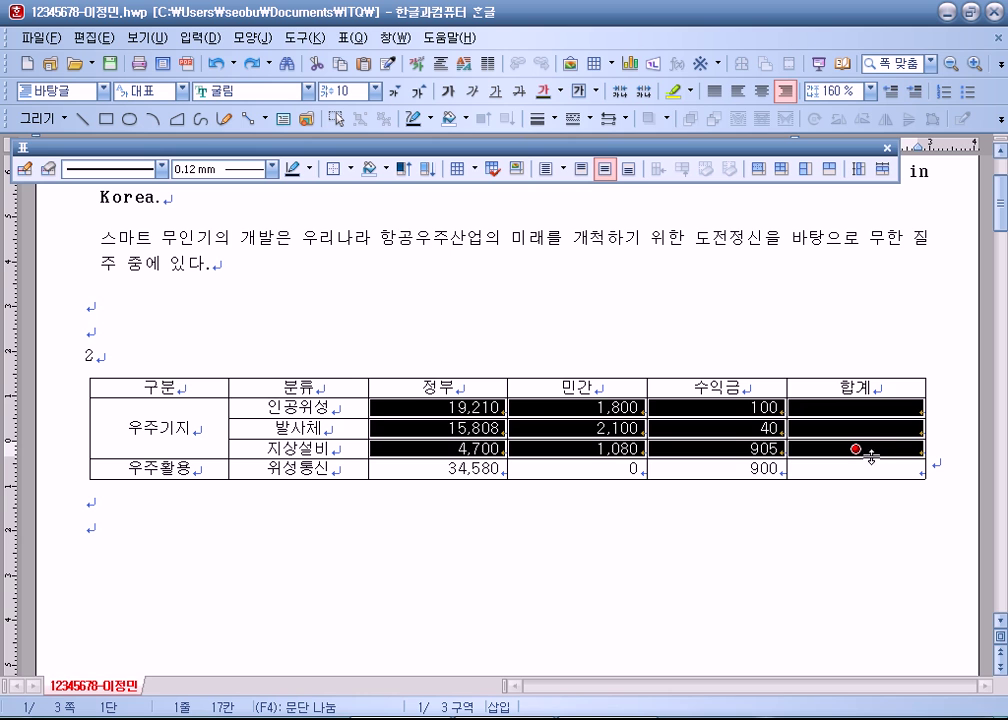
{"action": "right_click", "coordinate": [868, 405]}
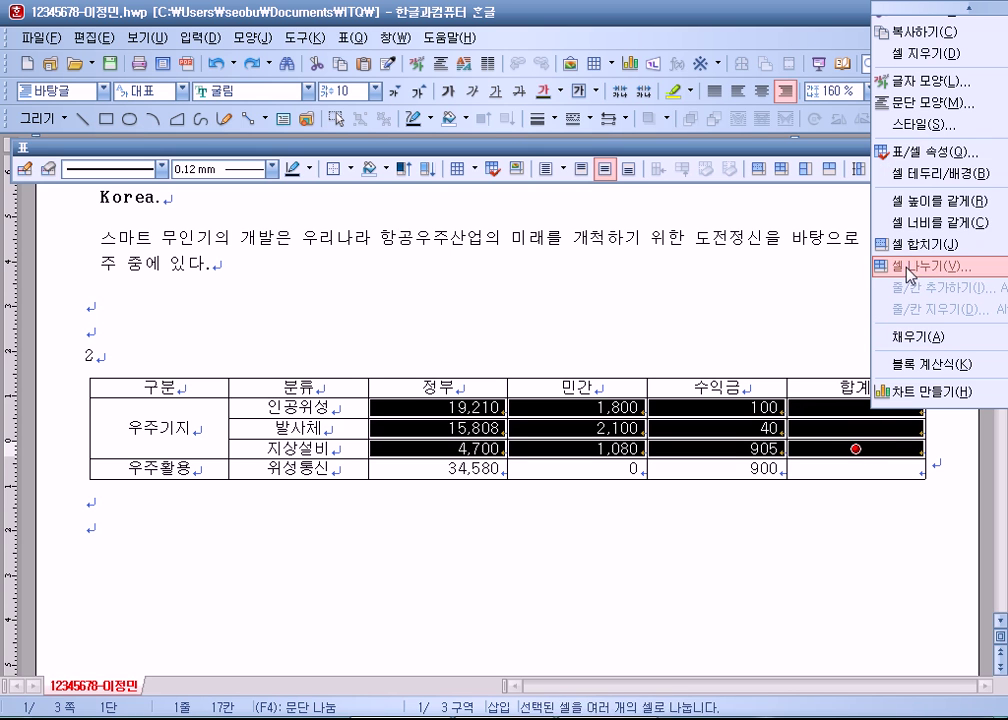
{"action": "mouse_move", "coordinate": [892, 364]}
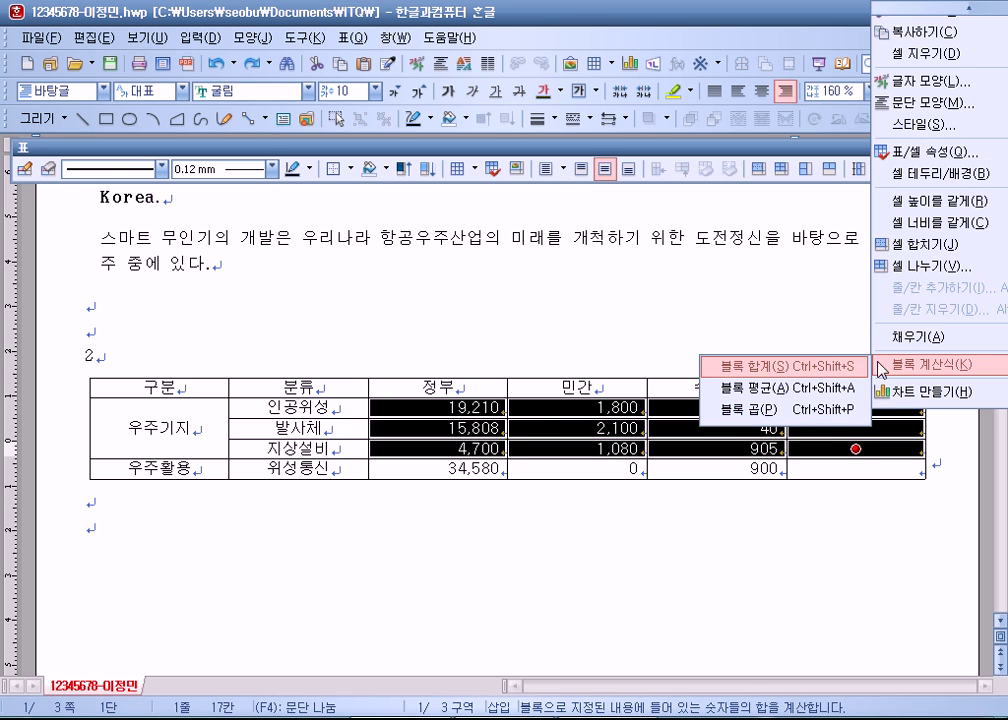
Step: Bring up the 표(Q) menu and look through its table commands
{"action": "left_click", "coordinate": [360, 40]}
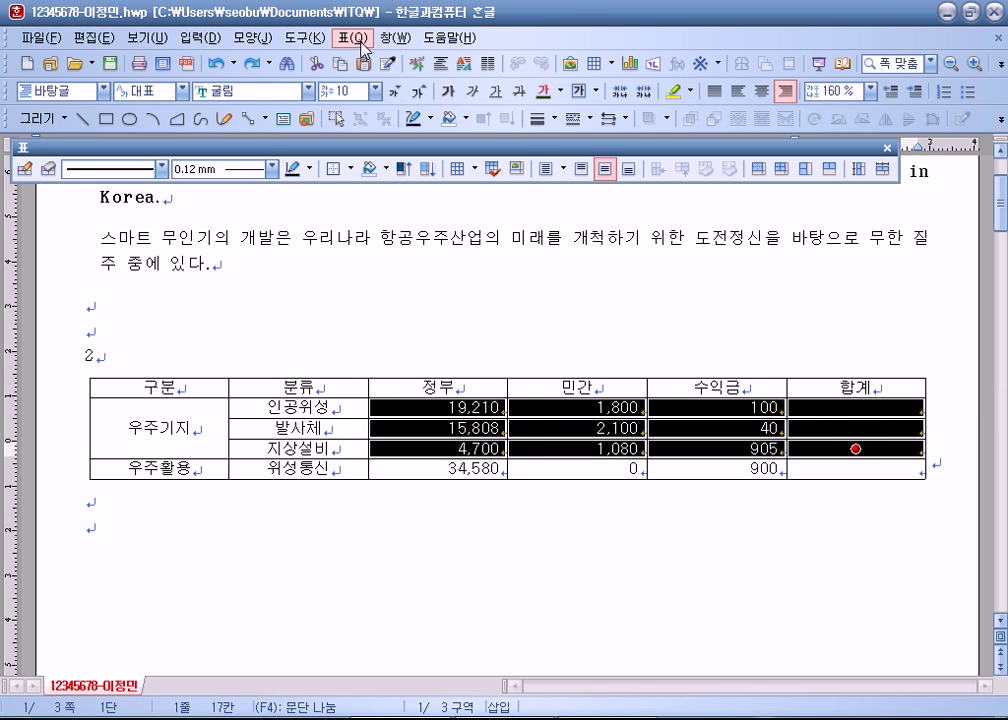
{"action": "left_click", "coordinate": [360, 40]}
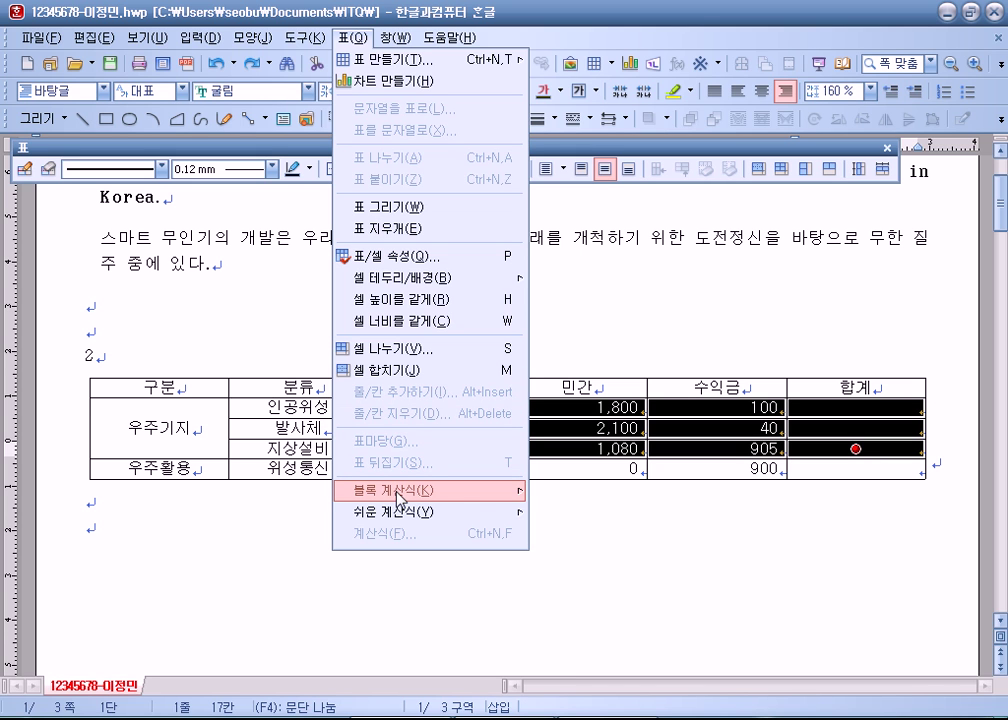
{"action": "mouse_move", "coordinate": [515, 497]}
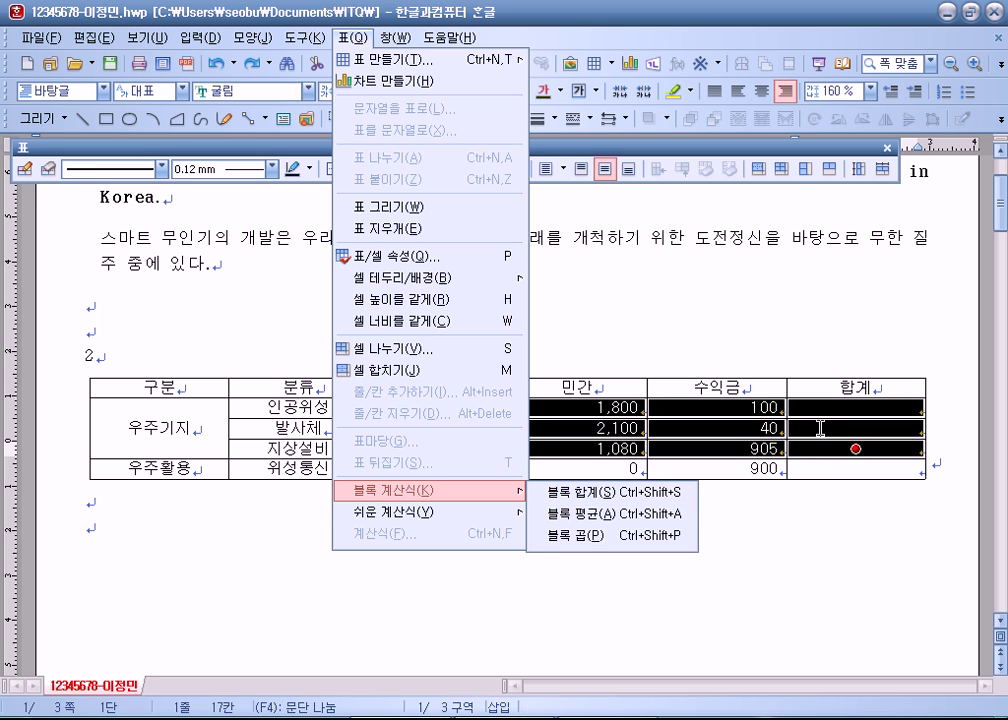
{"action": "key", "text": "ctrl+shift+s"}
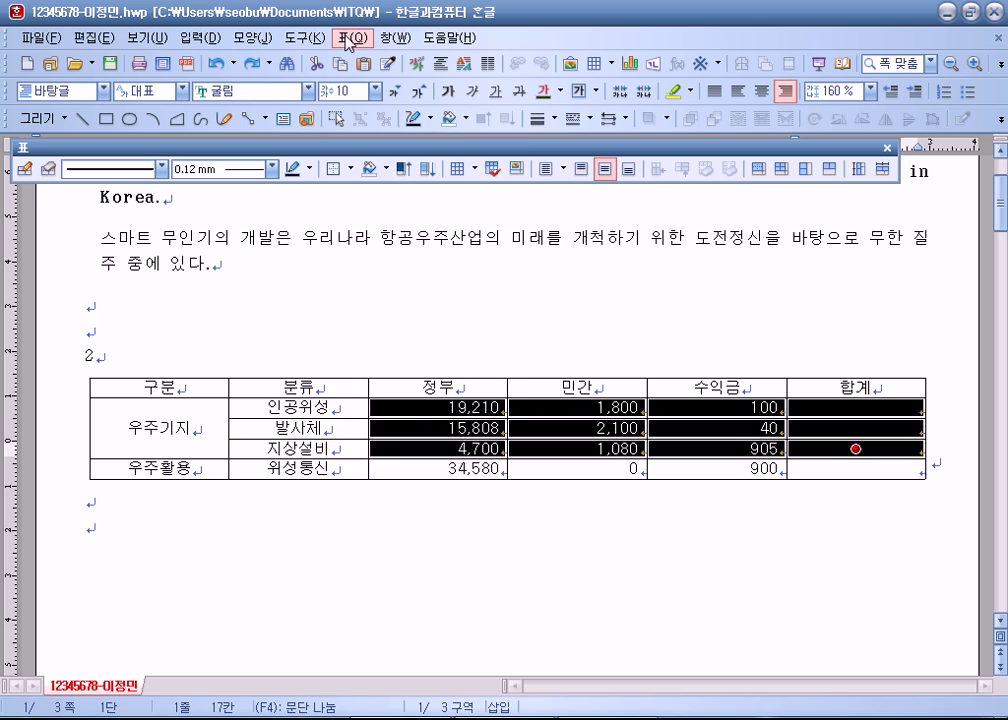
{"action": "left_click", "coordinate": [350, 38]}
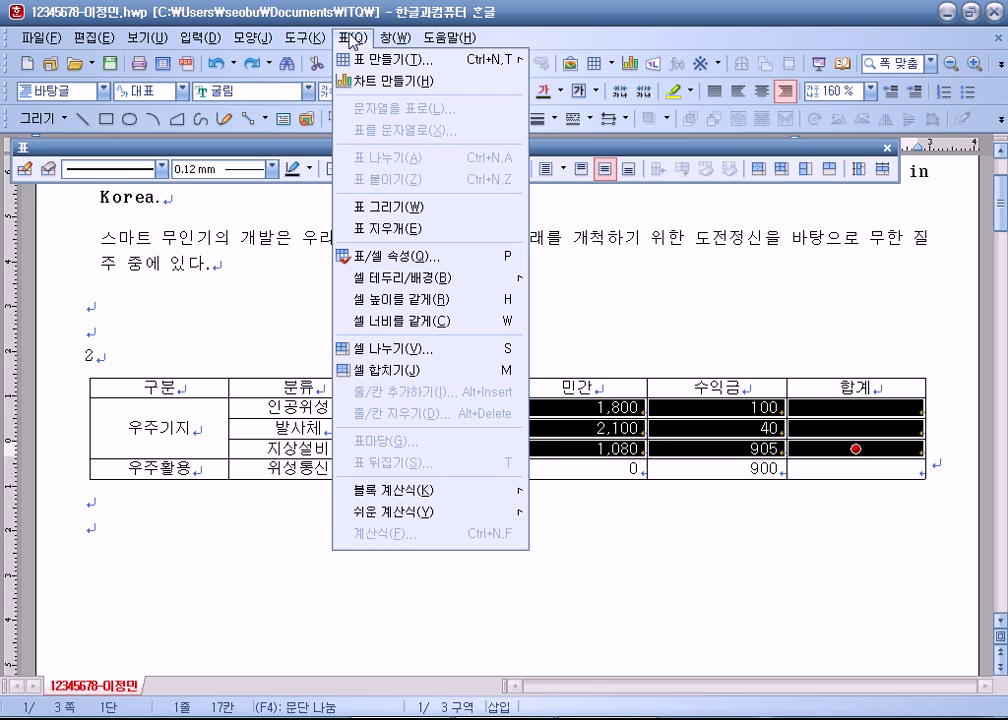
{"action": "left_click", "coordinate": [353, 40]}
{"action": "left_click", "coordinate": [356, 42]}
Step: Bring up the Windows Start menu to launch 한컴오피스 한글 2010
{"action": "key", "text": "super"}
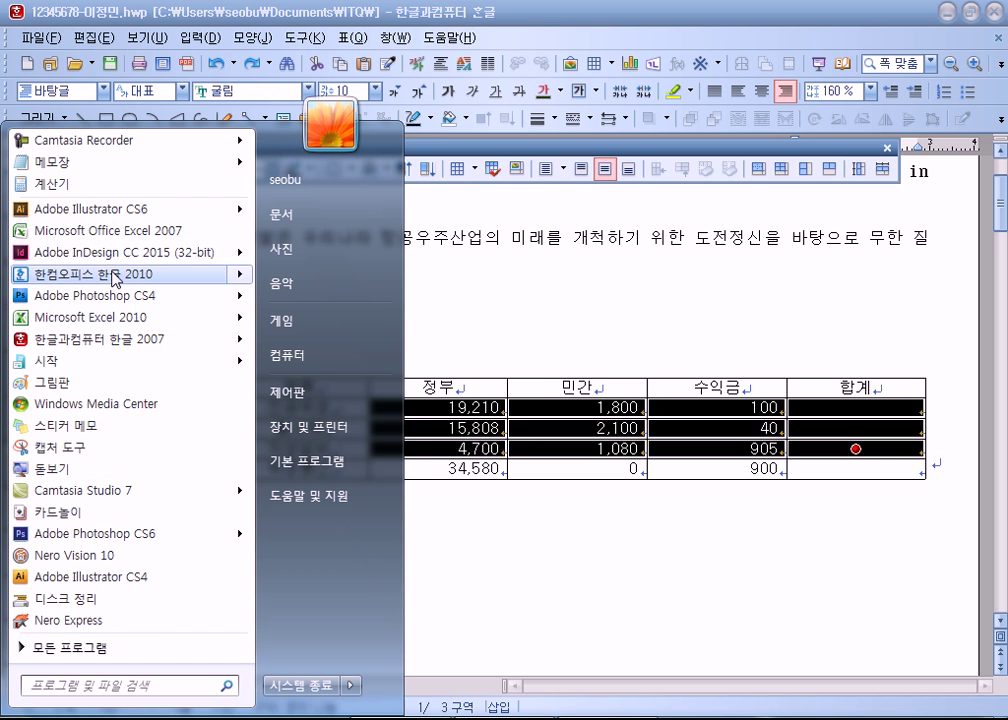
{"action": "key", "text": "Escape"}
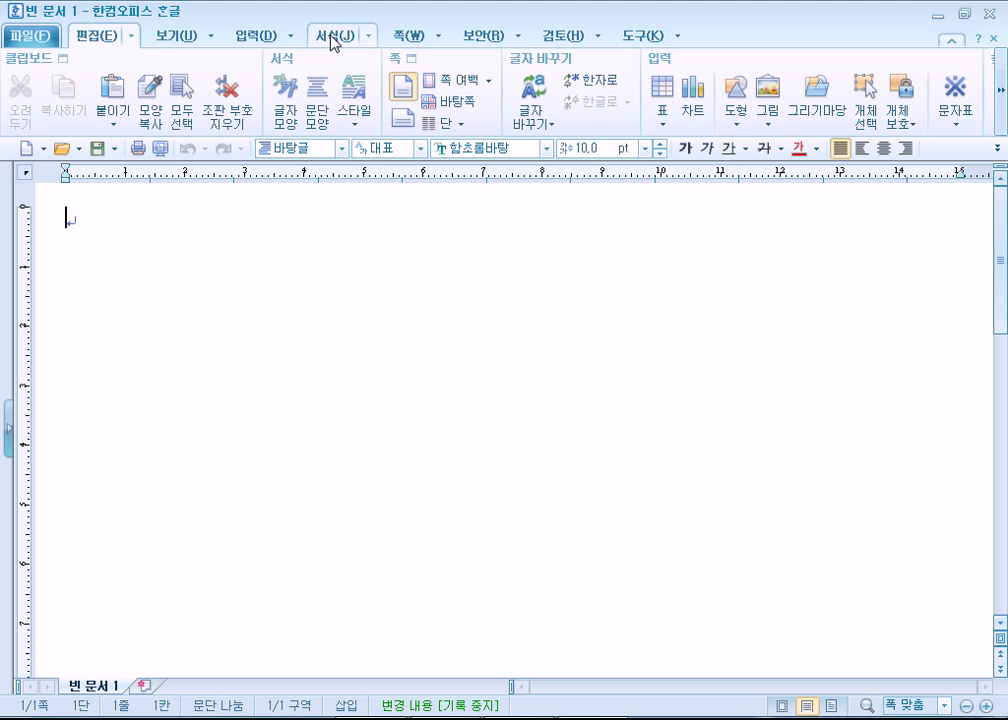
Step: Browse the Hangul 2010 ribbon tabs and their command lists
{"action": "left_click", "coordinate": [400, 36]}
{"action": "left_click", "coordinate": [468, 36]}
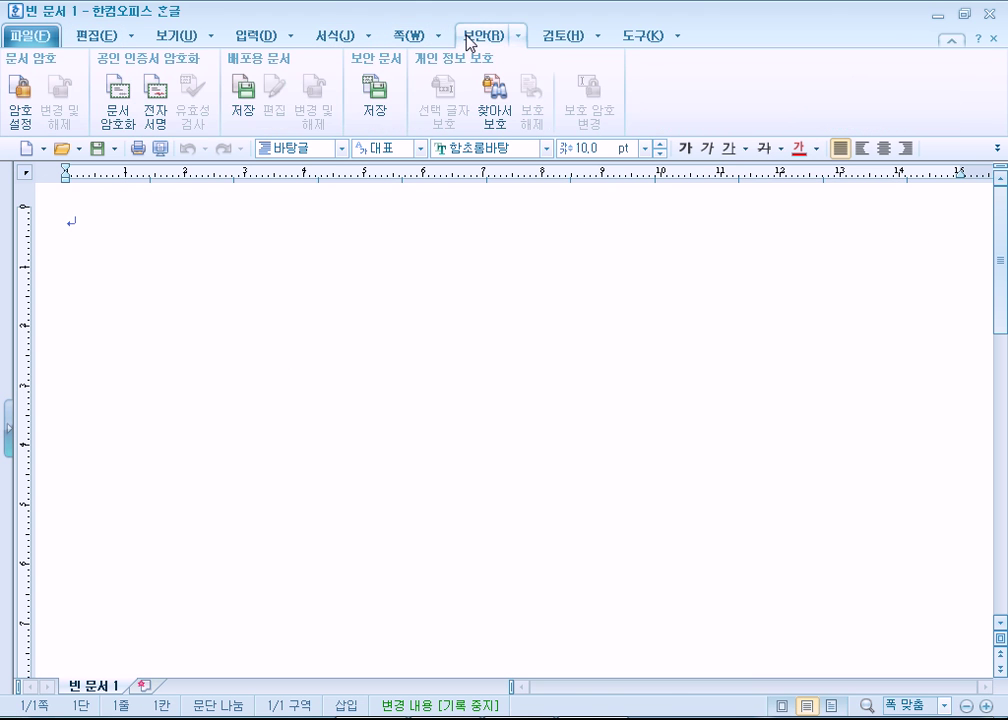
{"action": "left_click", "coordinate": [248, 36]}
{"action": "left_click", "coordinate": [192, 36]}
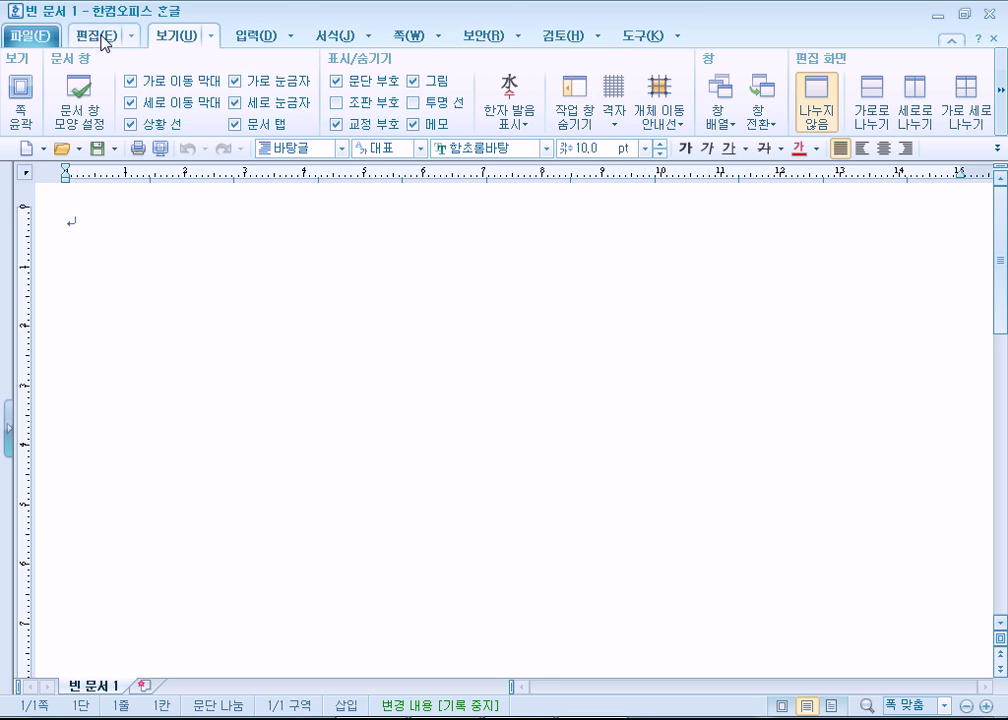
{"action": "left_click", "coordinate": [101, 39]}
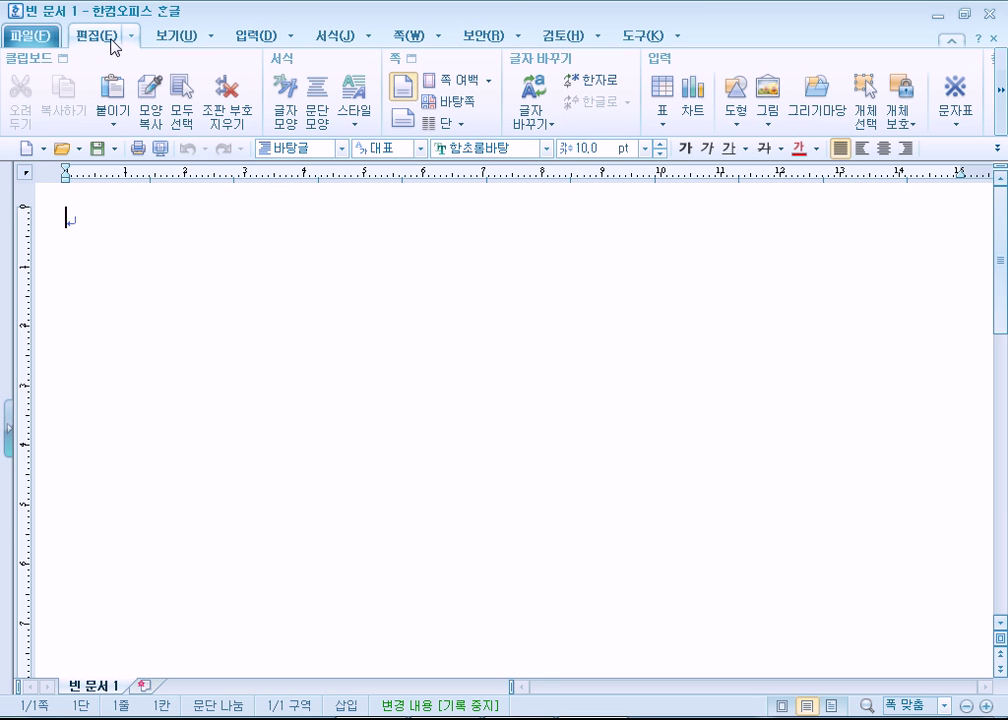
{"action": "left_click", "coordinate": [133, 38]}
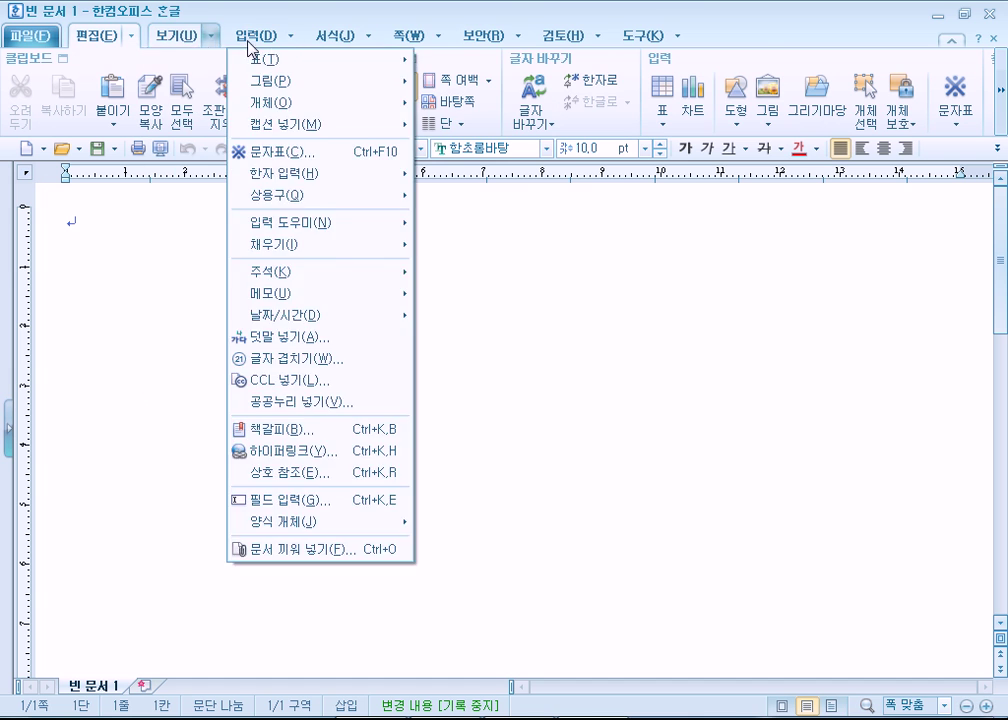
{"action": "mouse_move", "coordinate": [360, 49]}
{"action": "left_click", "coordinate": [620, 30]}
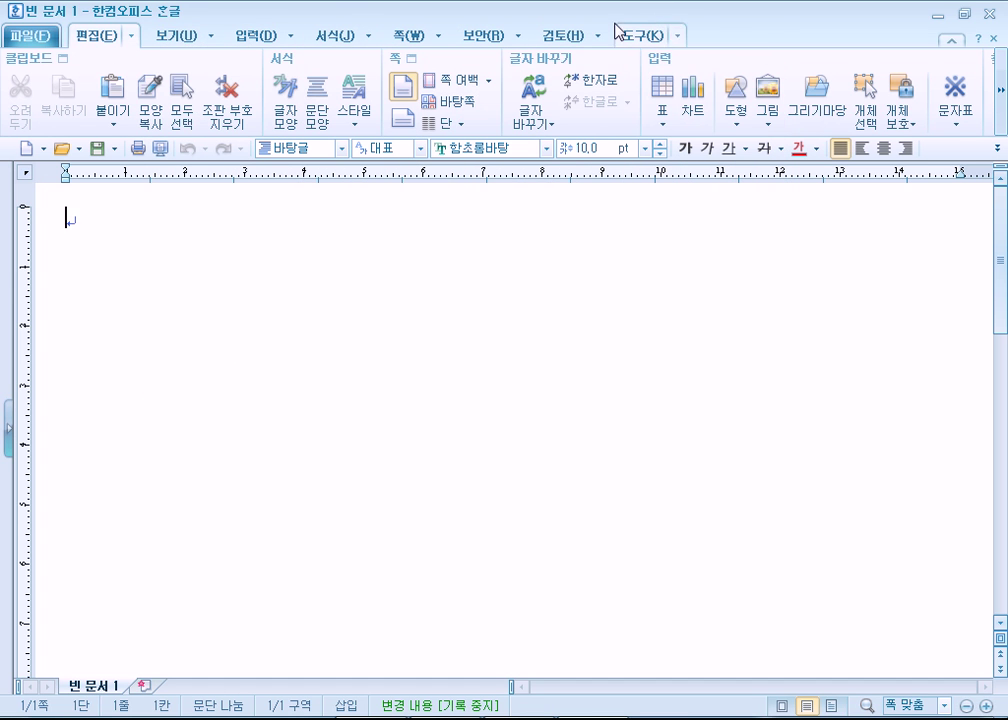
{"action": "left_click", "coordinate": [565, 37]}
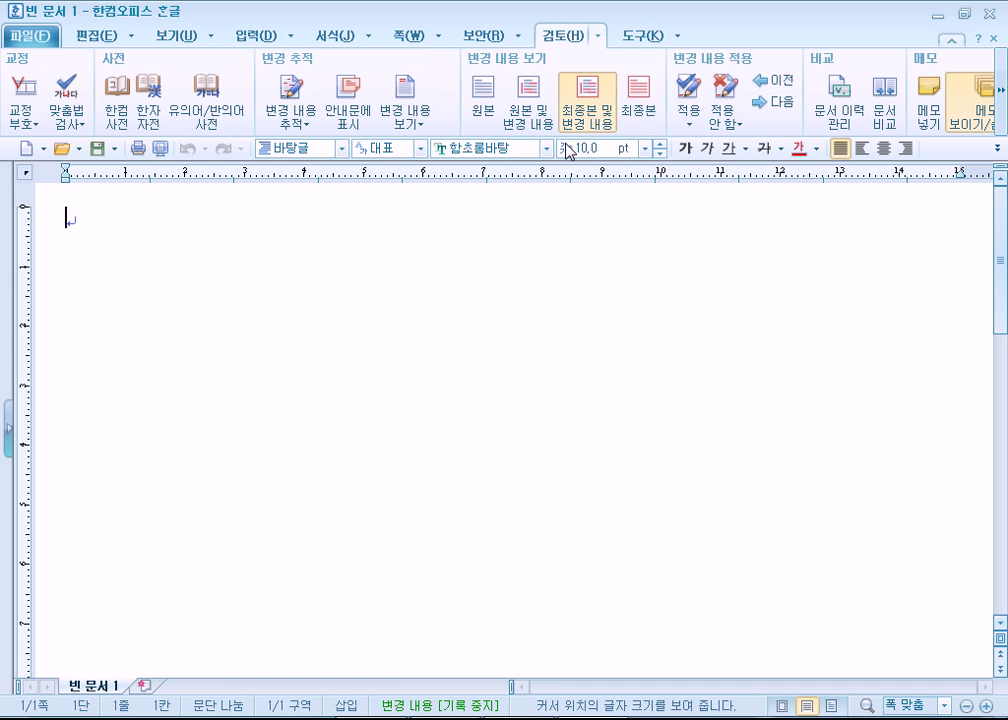
{"action": "left_click", "coordinate": [485, 38]}
{"action": "left_click", "coordinate": [410, 38]}
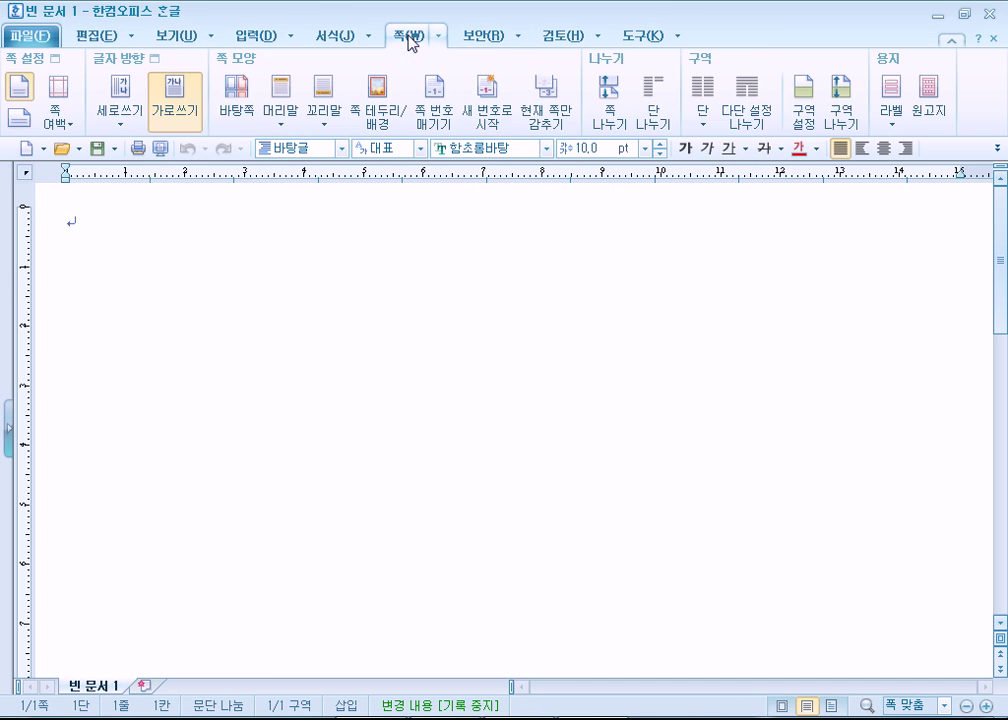
{"action": "left_click", "coordinate": [441, 37]}
{"action": "left_click", "coordinate": [752, 301]}
Step: Insert an 8×6 table with Ctrl+N,T and return to cell E1
{"action": "key", "text": "ctrl+n"}
{"action": "key", "text": "t"}
{"action": "key", "text": "Return"}
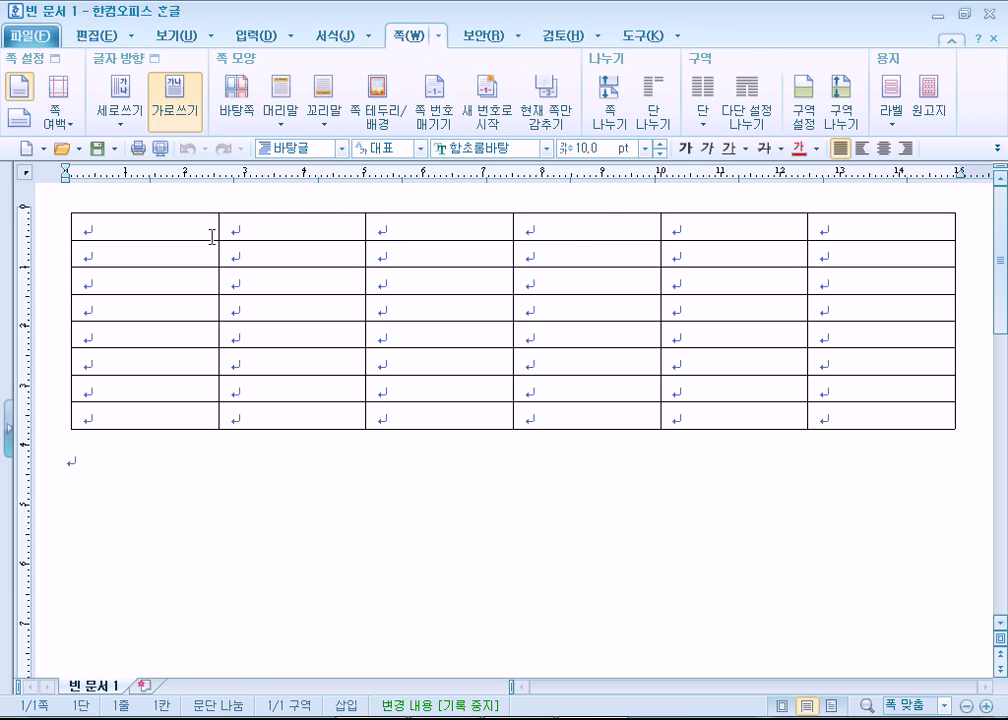
{"action": "left_click", "coordinate": [665, 539]}
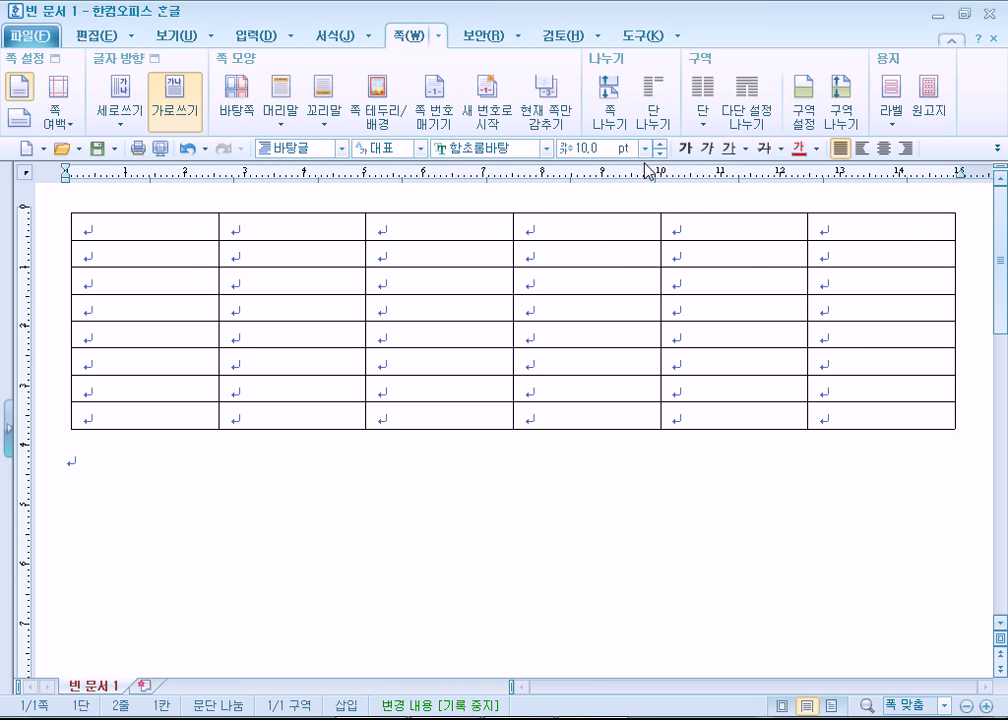
{"action": "left_click", "coordinate": [682, 222]}
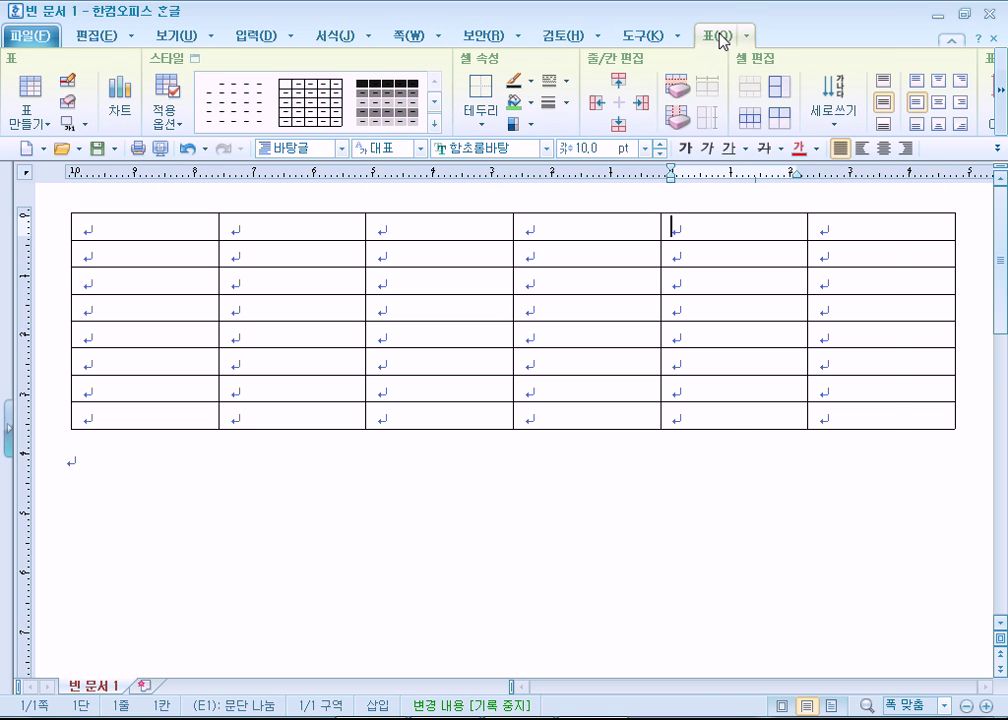
Step: Close Hangul 2010, discarding the test document with 저장 안 함
{"action": "left_click", "coordinate": [722, 38]}
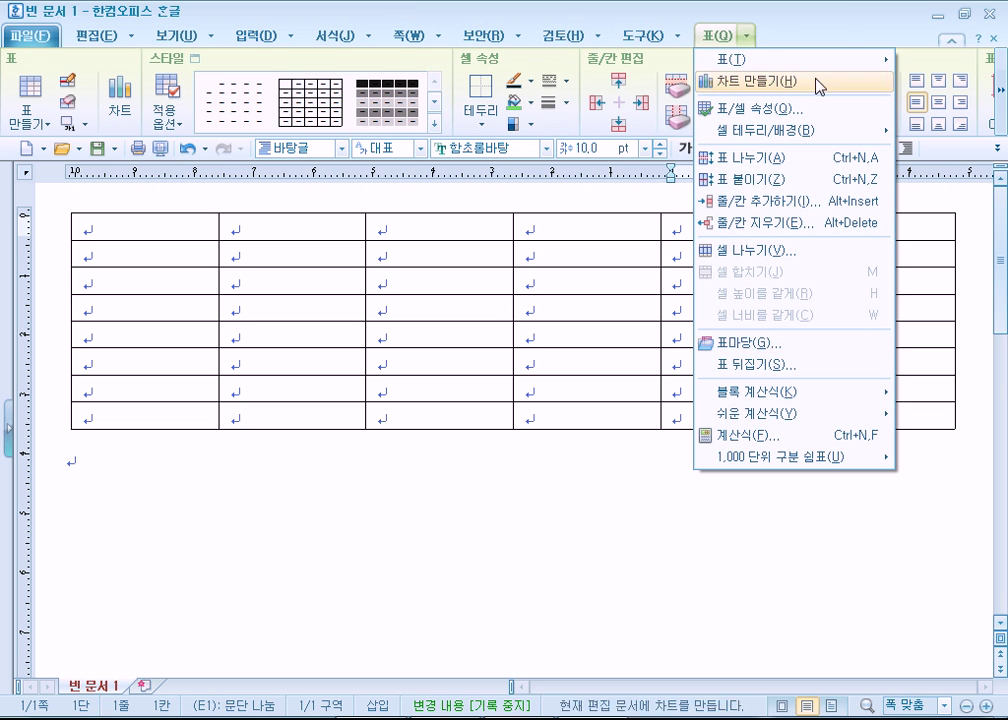
{"action": "left_click", "coordinate": [837, 40]}
{"action": "left_click", "coordinate": [986, 14]}
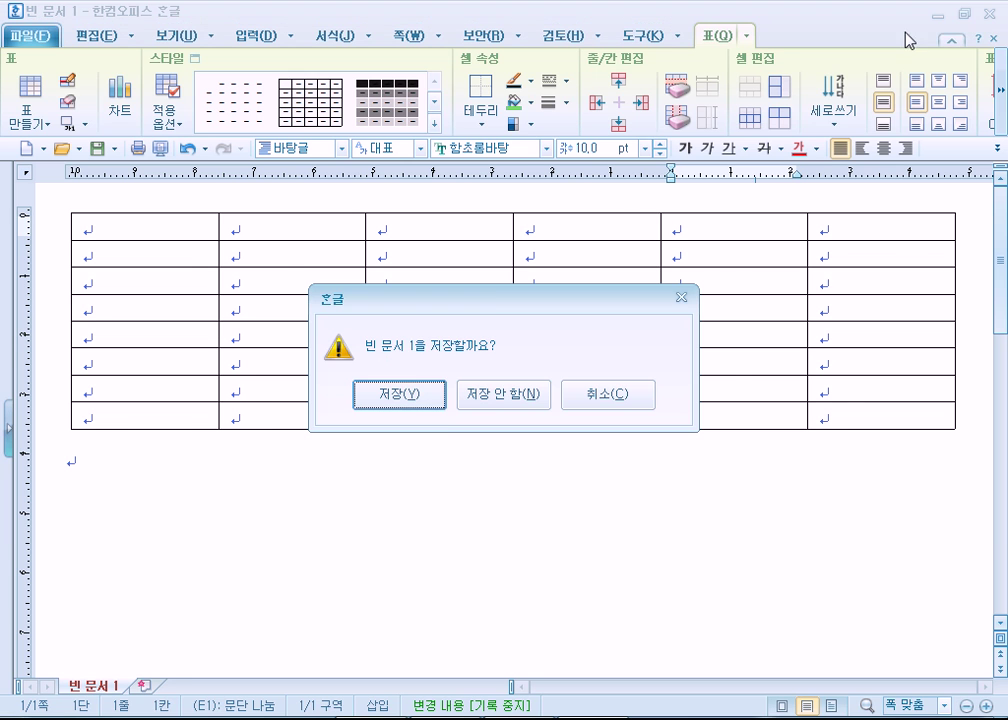
{"action": "left_click", "coordinate": [495, 395]}
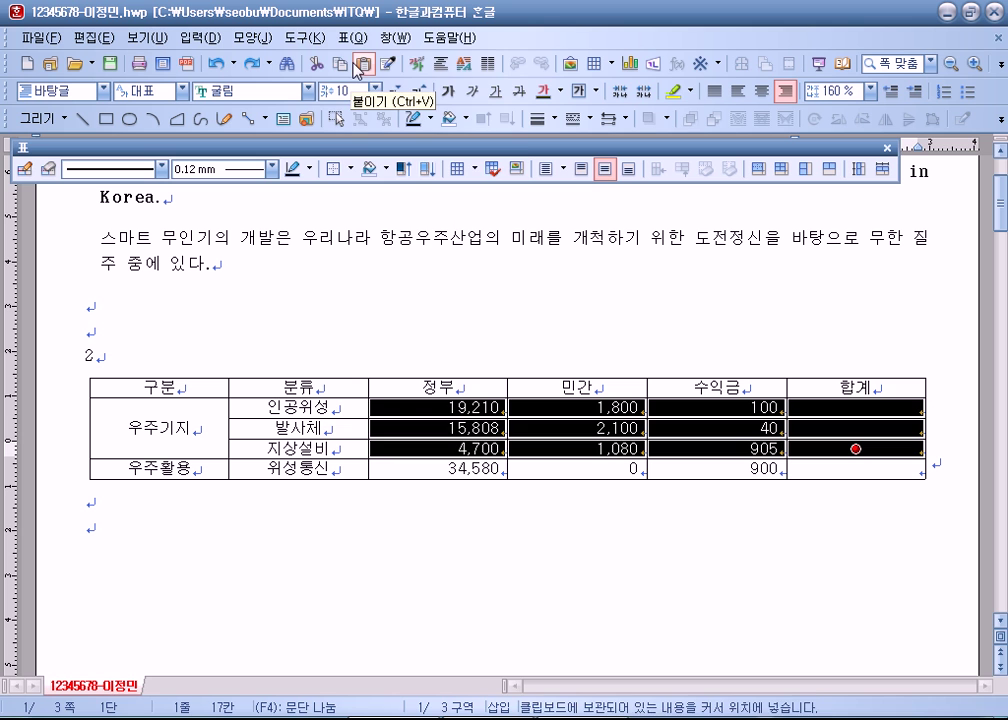
Step: Apply 블록 합계 to the 우주기지 rows' 정부–합계 cells, giving 21,110, 17,948 and 6,685
{"action": "left_click", "coordinate": [355, 37]}
{"action": "left_click", "coordinate": [677, 292]}
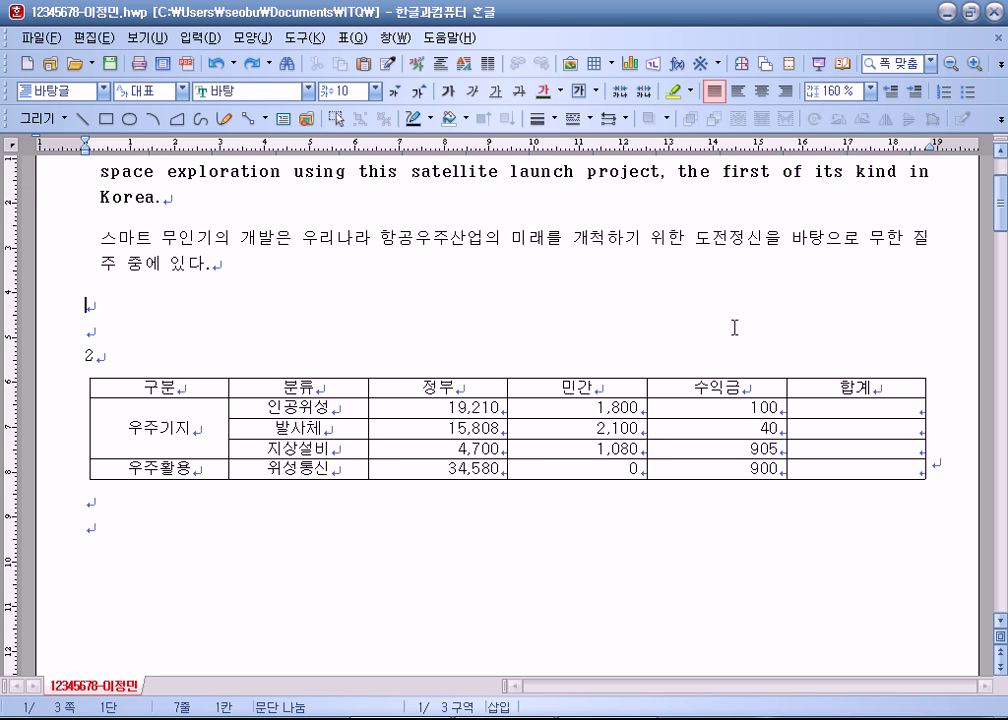
{"action": "left_click_drag", "start_coordinate": [441, 409], "coordinate": [808, 446]}
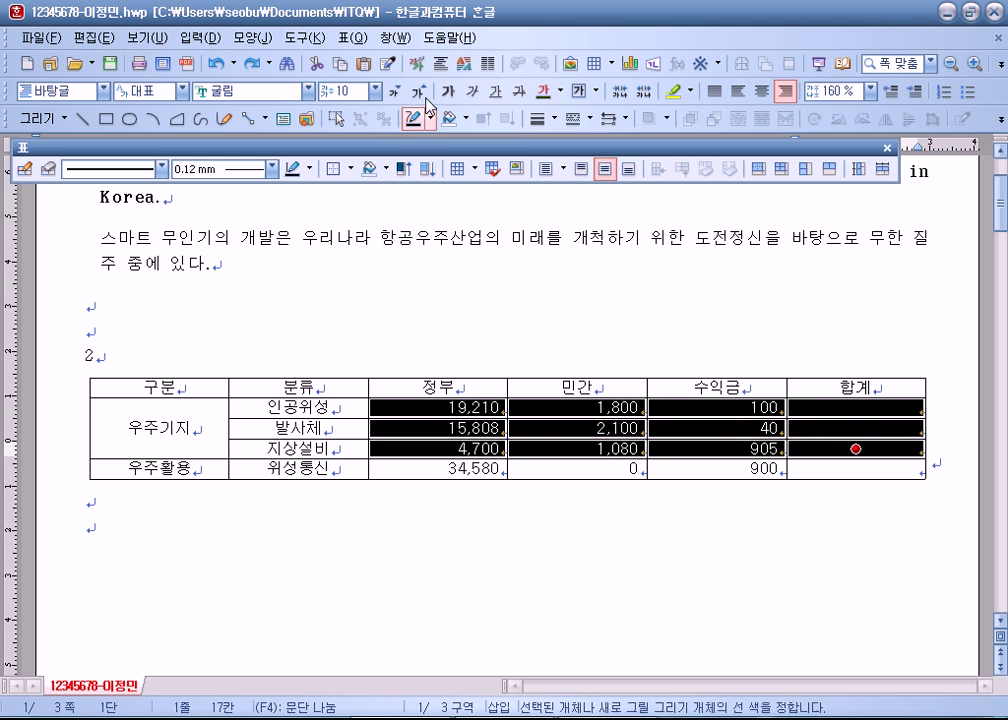
{"action": "left_click", "coordinate": [352, 38]}
{"action": "mouse_move", "coordinate": [412, 494]}
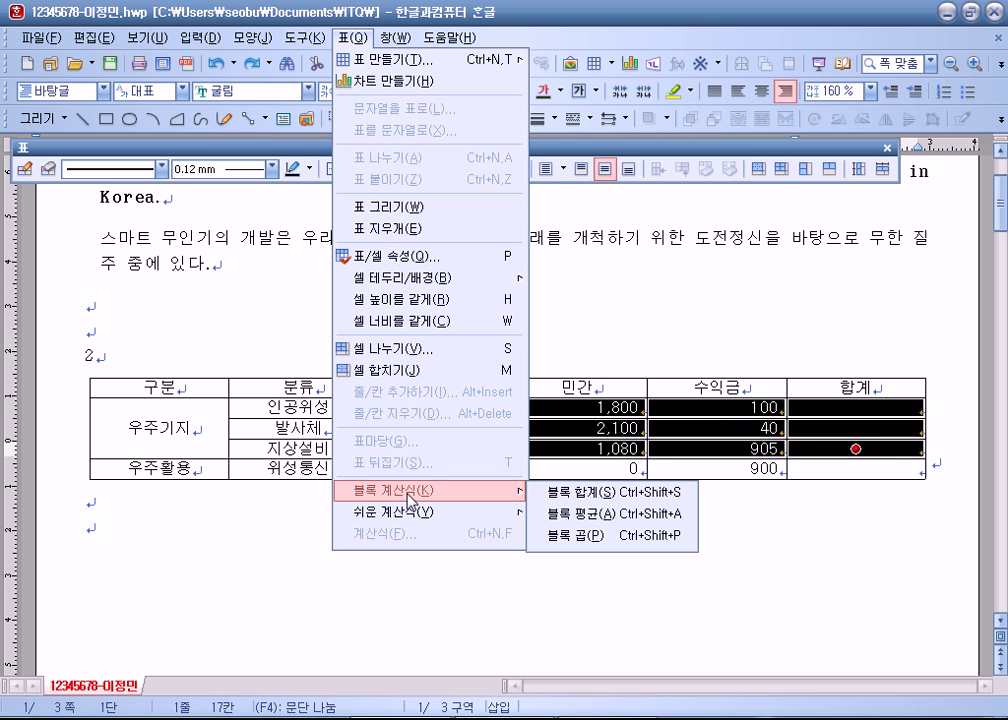
{"action": "left_click", "coordinate": [587, 493]}
{"action": "left_click", "coordinate": [839, 472]}
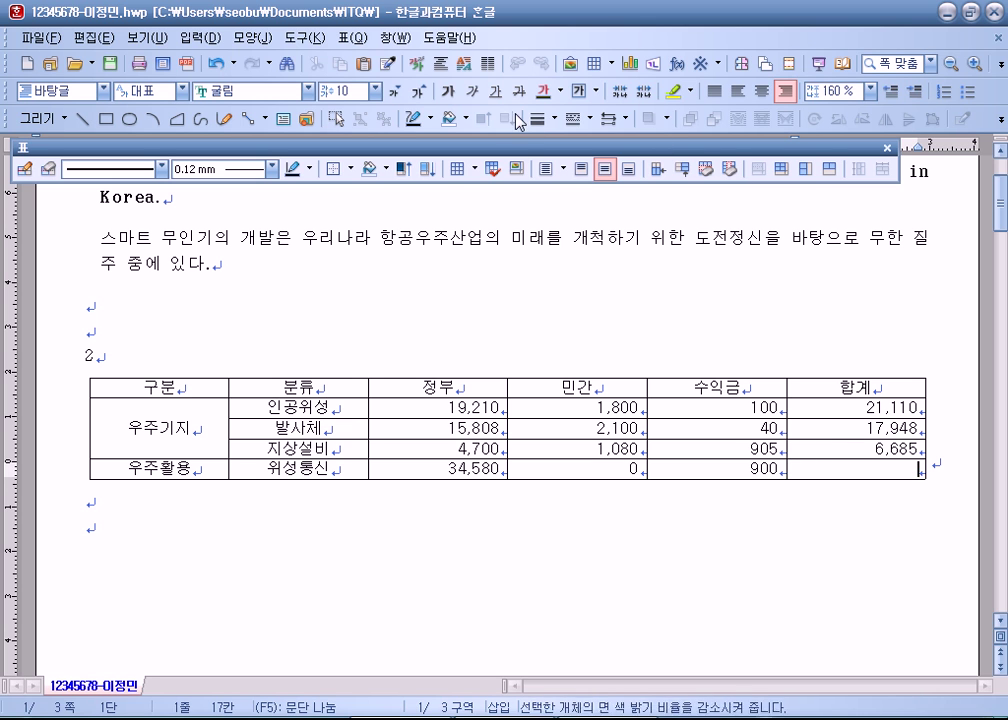
Step: Select the whole table and raise all row heights with Ctrl+Down
{"action": "left_click_drag", "start_coordinate": [340, 387], "coordinate": [697, 447]}
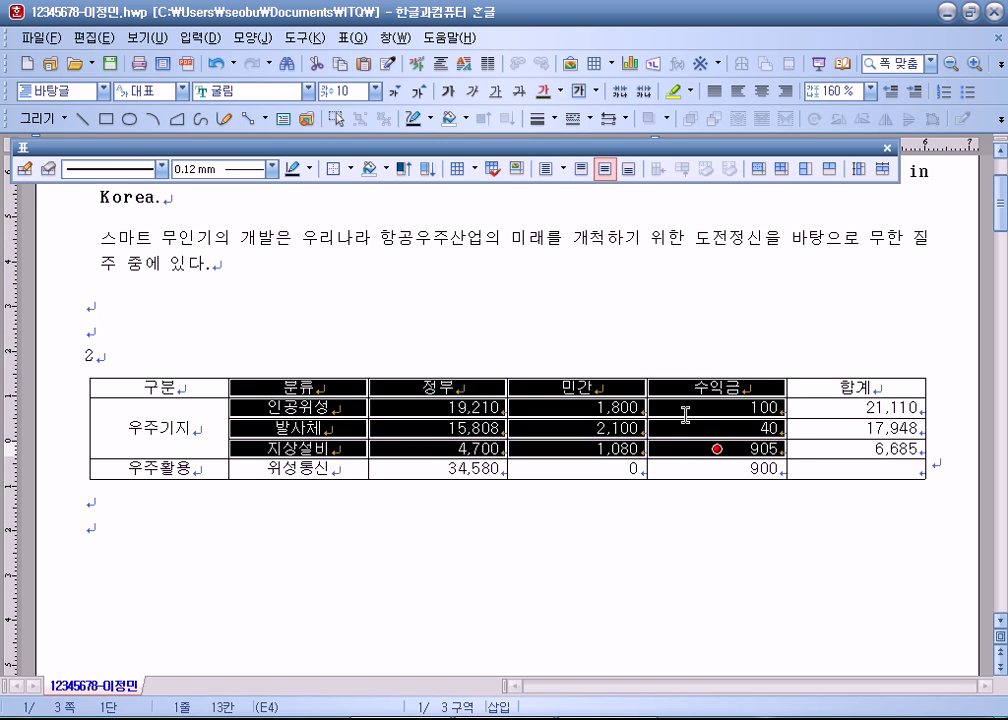
{"action": "left_click_drag", "start_coordinate": [150, 388], "coordinate": [437, 428]}
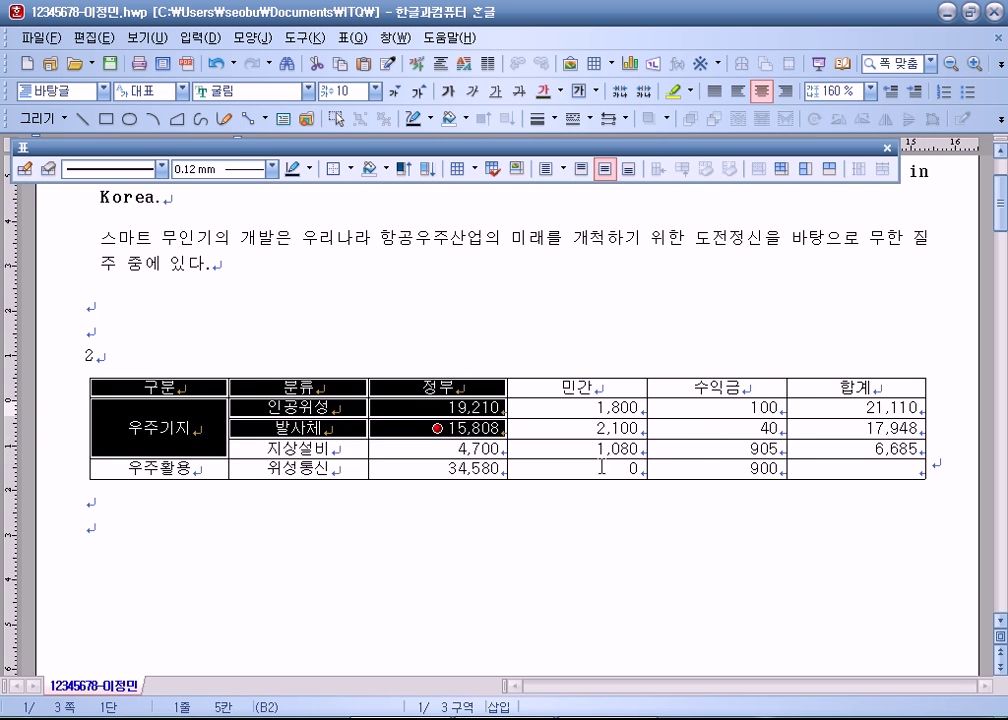
{"action": "left_click", "coordinate": [855, 468], "text": "shift"}
{"action": "key", "text": "ctrl+Down"}
{"action": "key", "text": "ctrl+Down"}
{"action": "key", "text": "ctrl+Down"}
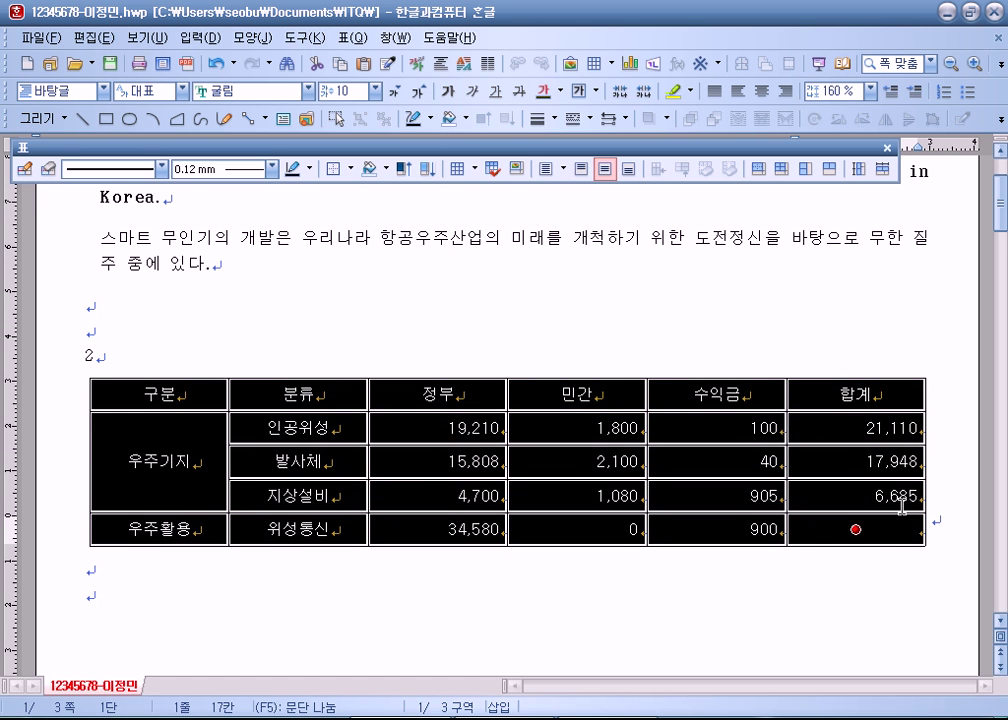
{"action": "scroll", "coordinate": [406, 573], "scroll_direction": "down", "scroll_amount": 1}
{"action": "left_click", "coordinate": [406, 573]}
Step: Select the 분류 to 수익금 cell block
{"action": "left_click_drag", "start_coordinate": [248, 323], "coordinate": [715, 425]}
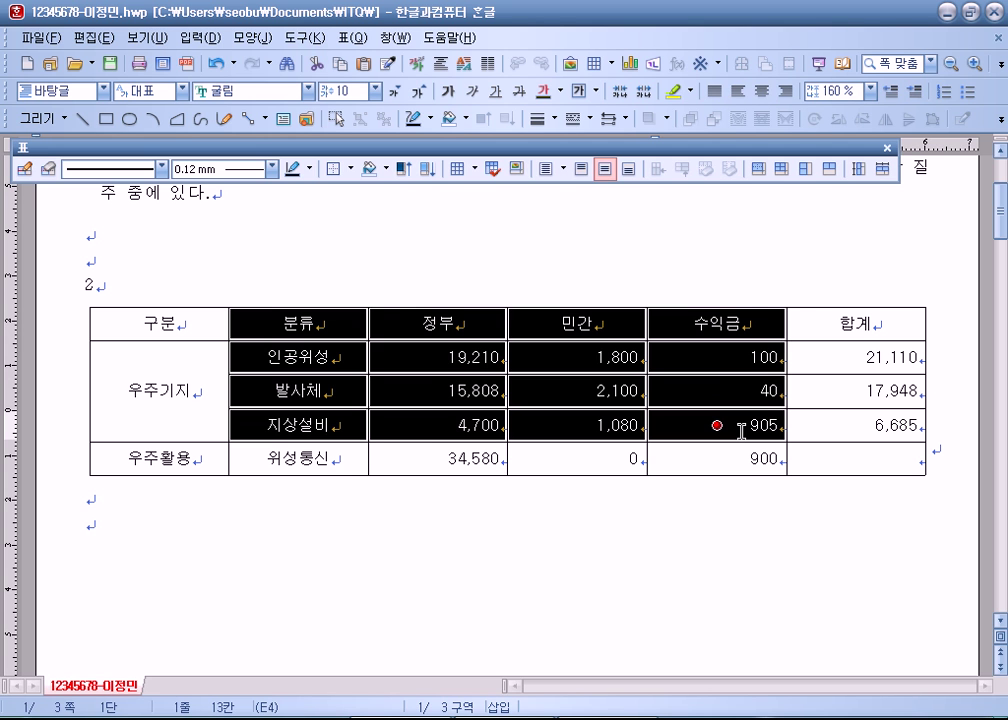
{"action": "left_click", "coordinate": [560, 652]}
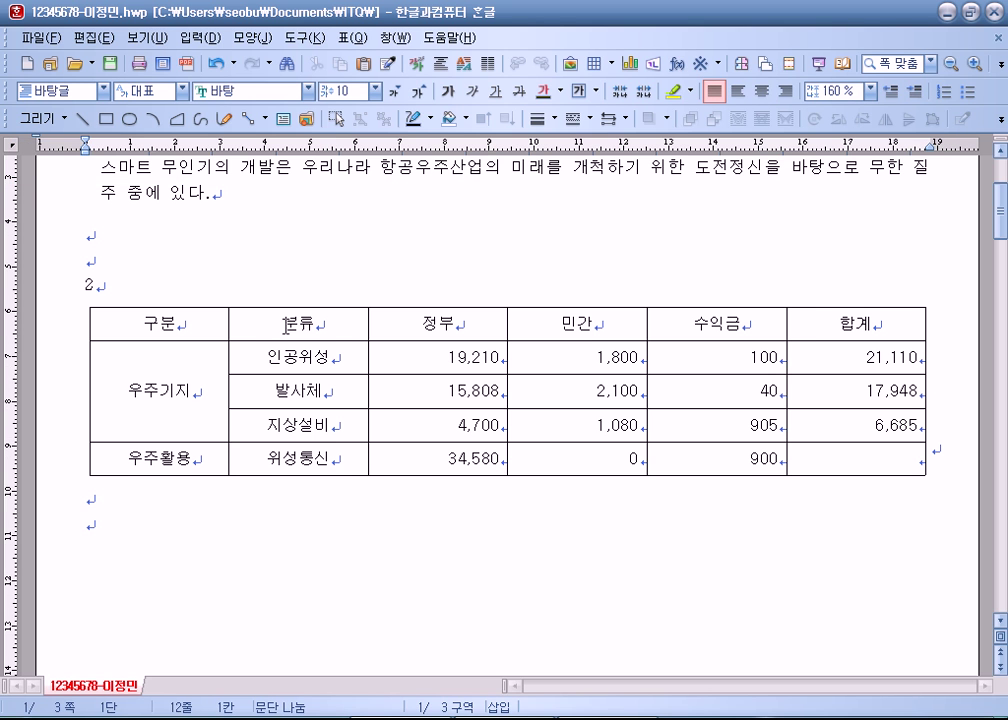
{"action": "left_click_drag", "start_coordinate": [286, 326], "coordinate": [697, 417]}
{"action": "key", "text": "l"}
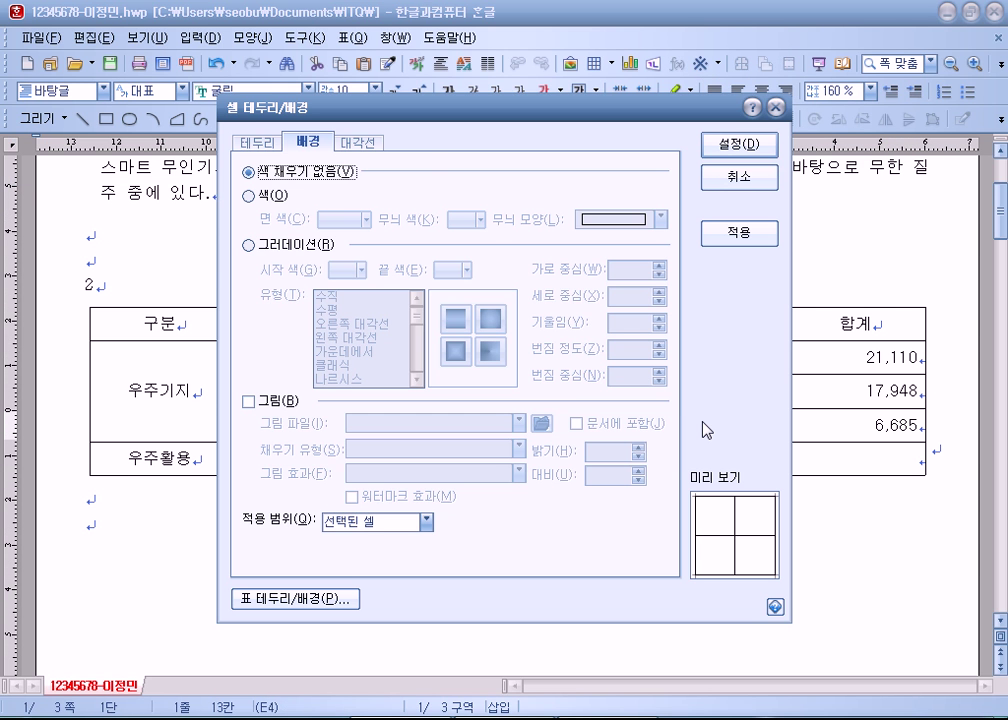
{"action": "left_click_drag", "start_coordinate": [537, 100], "coordinate": [674, 35]}
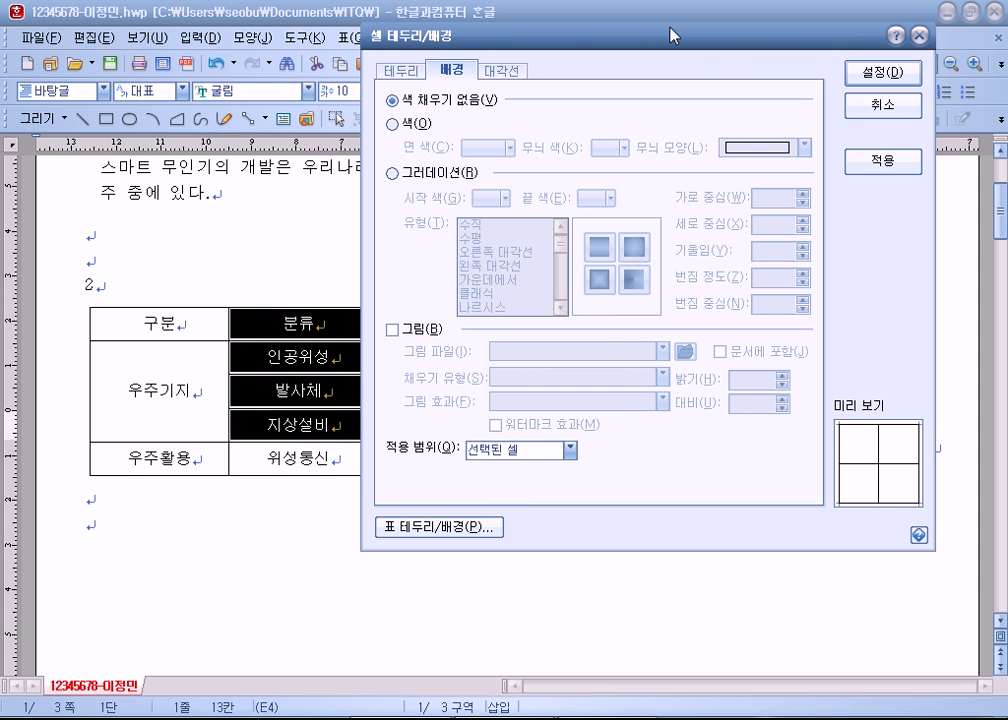
{"action": "left_click", "coordinate": [886, 106]}
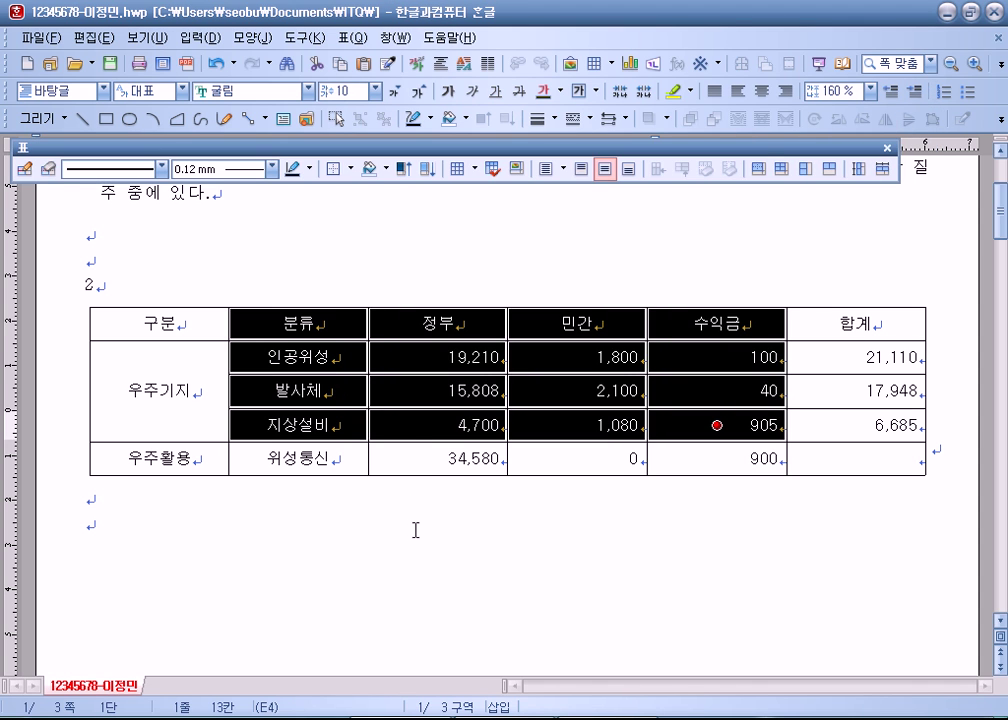
{"action": "left_click", "coordinate": [416, 531]}
{"action": "left_click_drag", "start_coordinate": [322, 333], "coordinate": [664, 428]}
{"action": "left_click", "coordinate": [340, 38]}
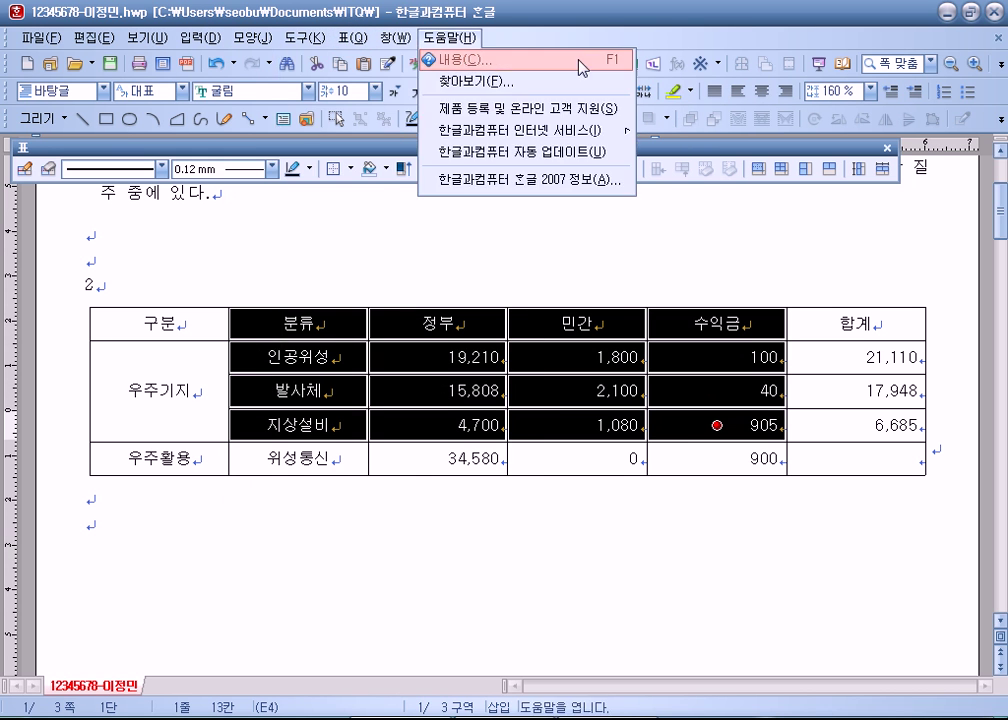
{"action": "mouse_move", "coordinate": [322, 38]}
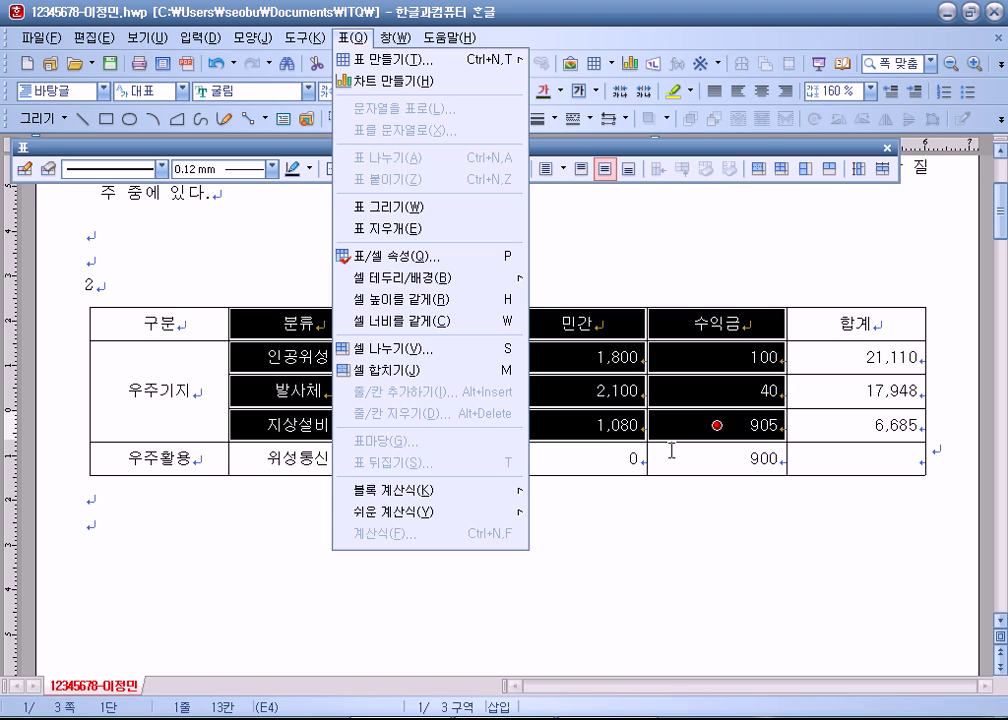
{"action": "key", "text": "Escape"}
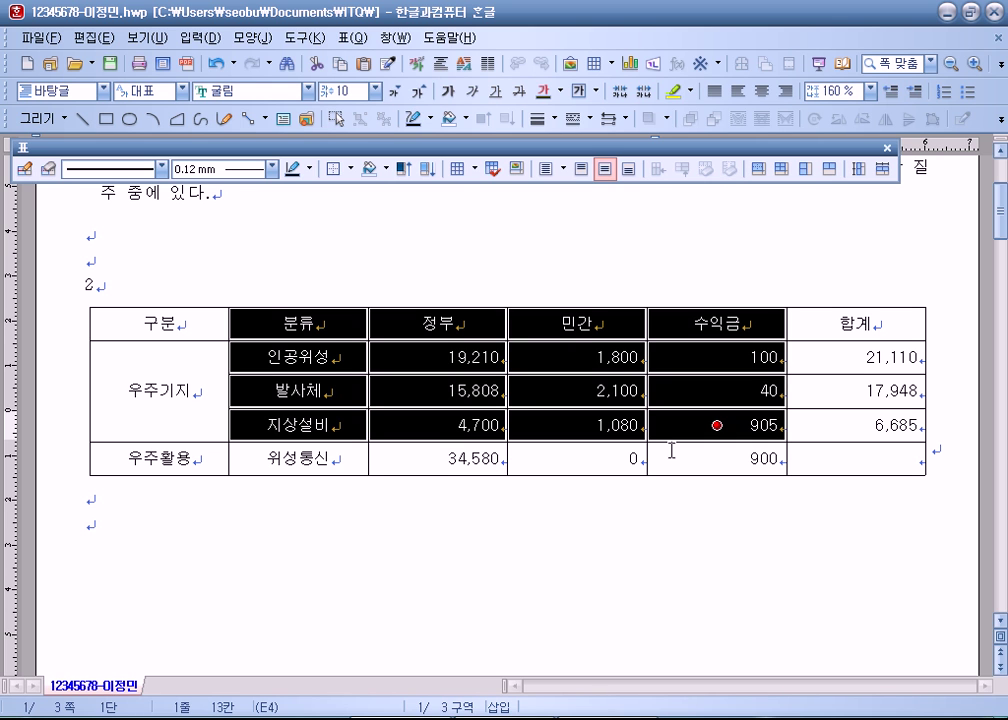
{"action": "right_click", "coordinate": [546, 317]}
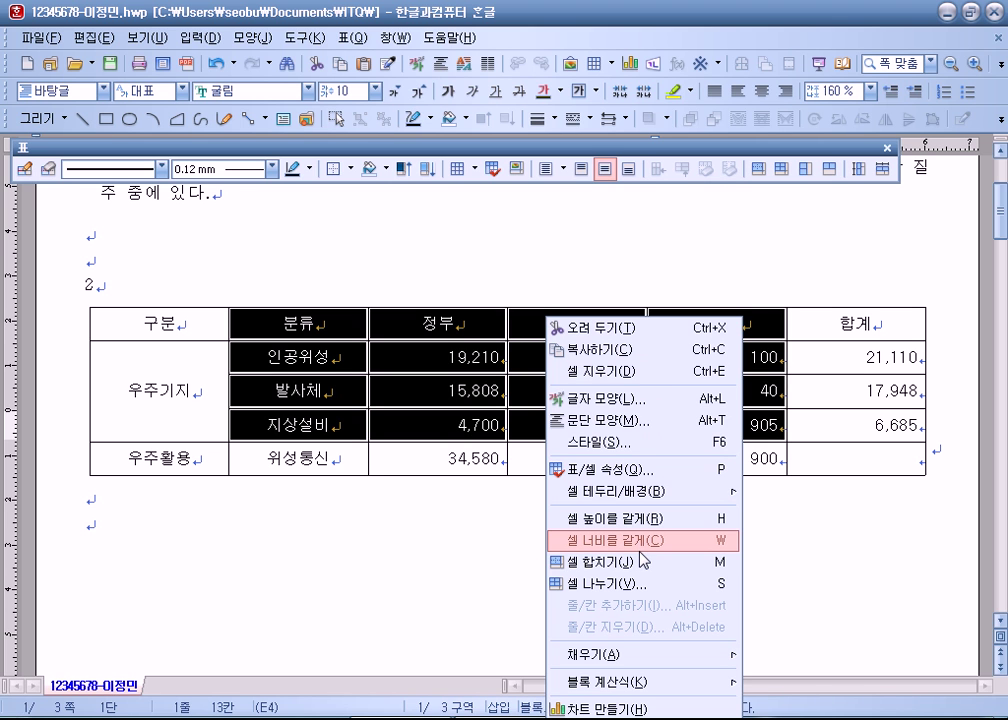
{"action": "right_click", "coordinate": [374, 335]}
{"action": "right_click", "coordinate": [335, 330]}
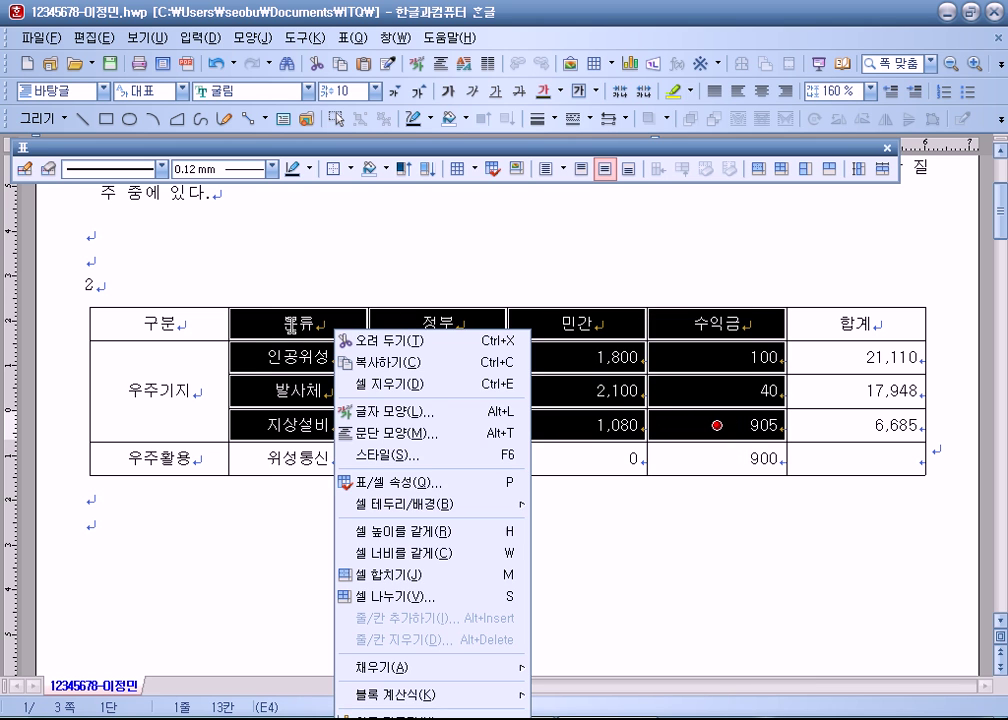
{"action": "key", "text": "Escape"}
{"action": "scroll", "coordinate": [443, 263], "scroll_direction": "down", "scroll_amount": 3}
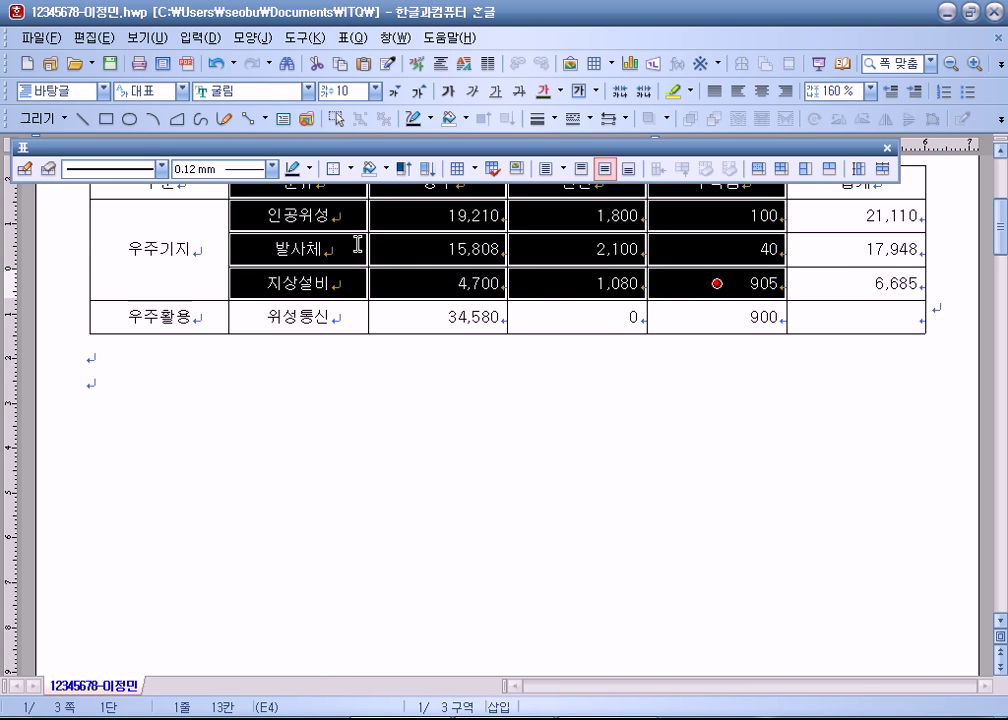
{"action": "right_click", "coordinate": [324, 221]}
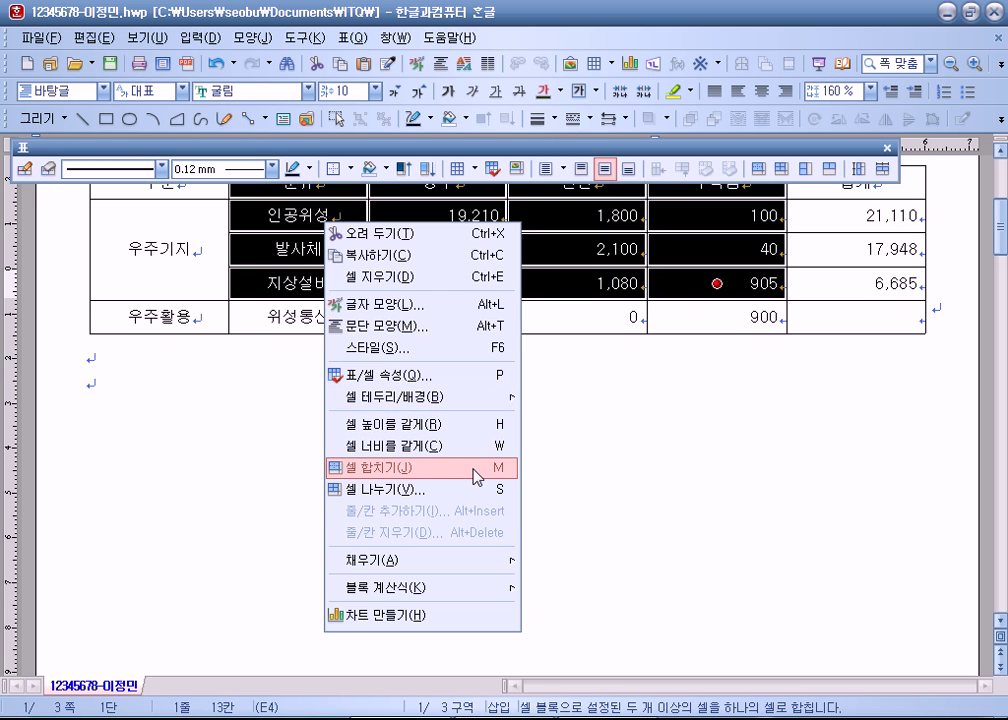
{"action": "key", "text": "Escape"}
{"action": "scroll", "coordinate": [474, 468], "scroll_direction": "up", "scroll_amount": 2}
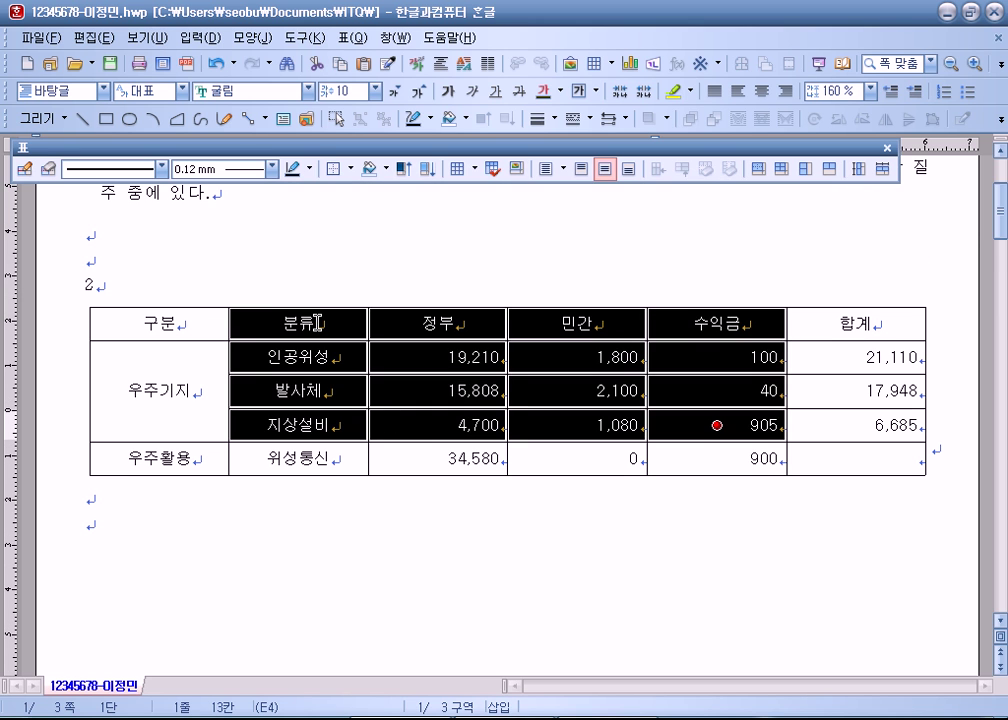
{"action": "key", "text": "l"}
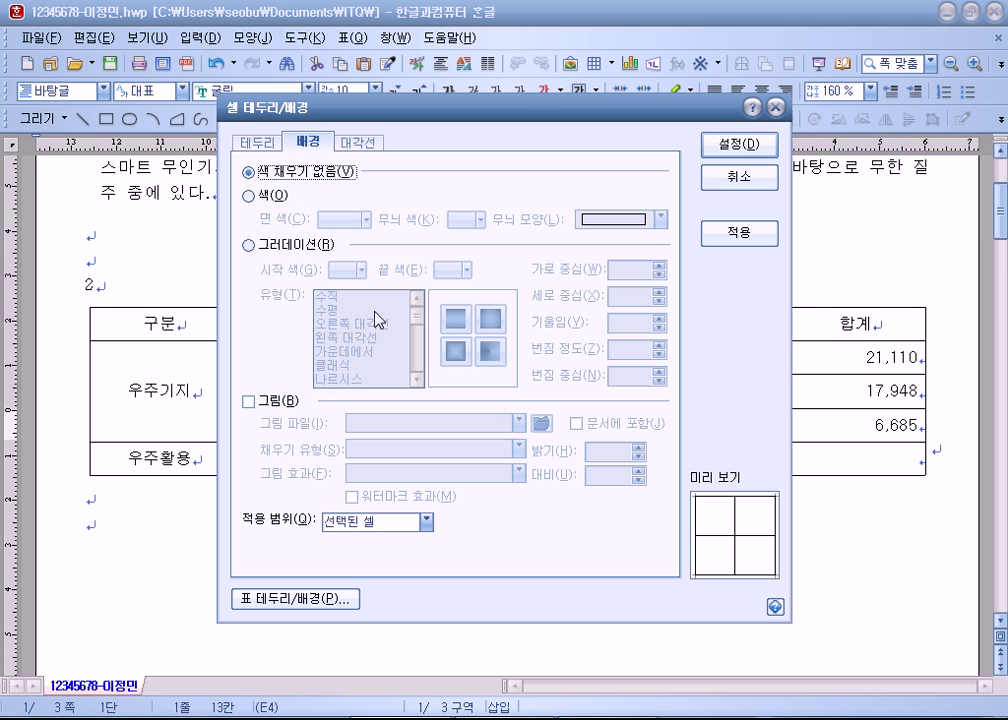
{"action": "key", "text": "Escape"}
{"action": "key", "text": "l"}
{"action": "key", "text": "Left"}
{"action": "key", "text": "Down"}
{"action": "key", "text": "Down"}
{"action": "key", "text": "Down"}
{"action": "key", "text": "Down"}
{"action": "key", "text": "Down"}
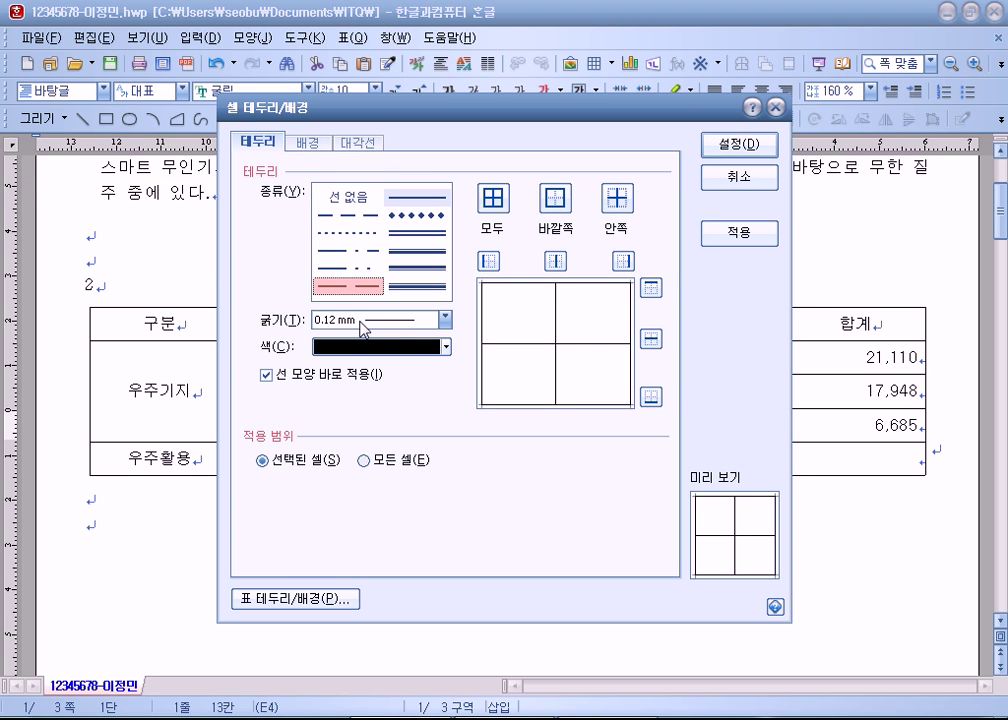
{"action": "key", "text": "Escape"}
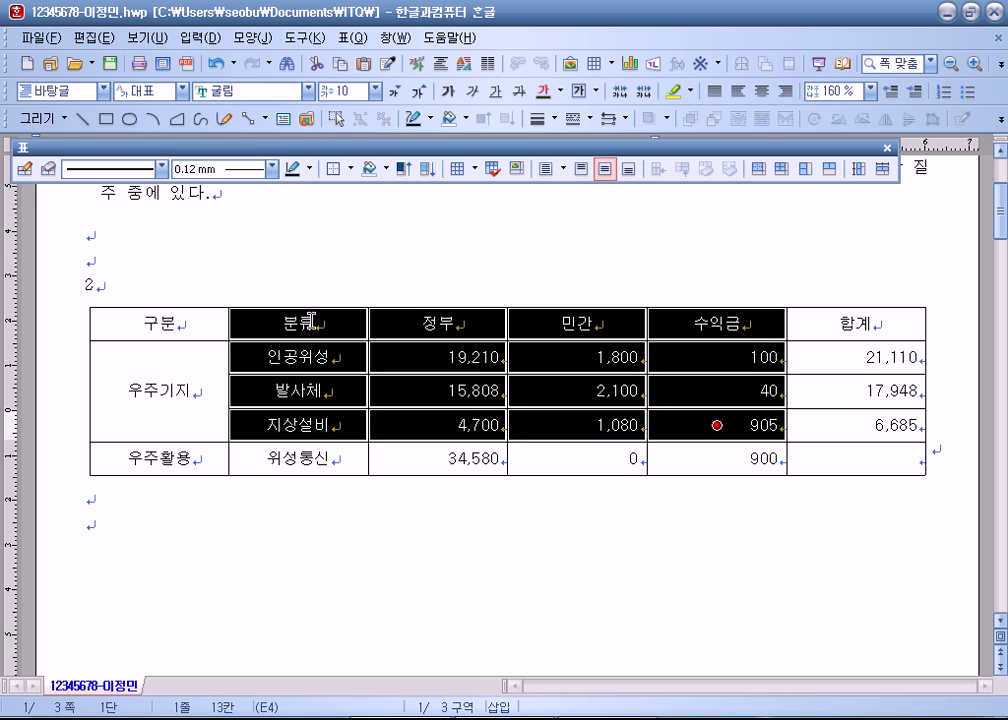
{"action": "right_click", "coordinate": [313, 318]}
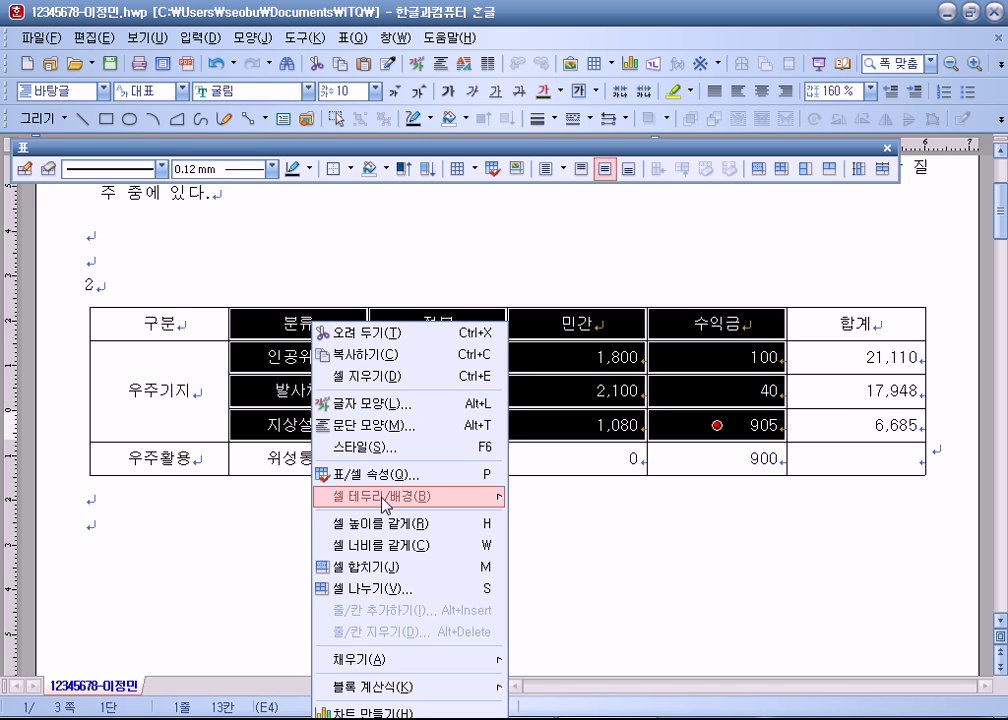
{"action": "mouse_move", "coordinate": [390, 497]}
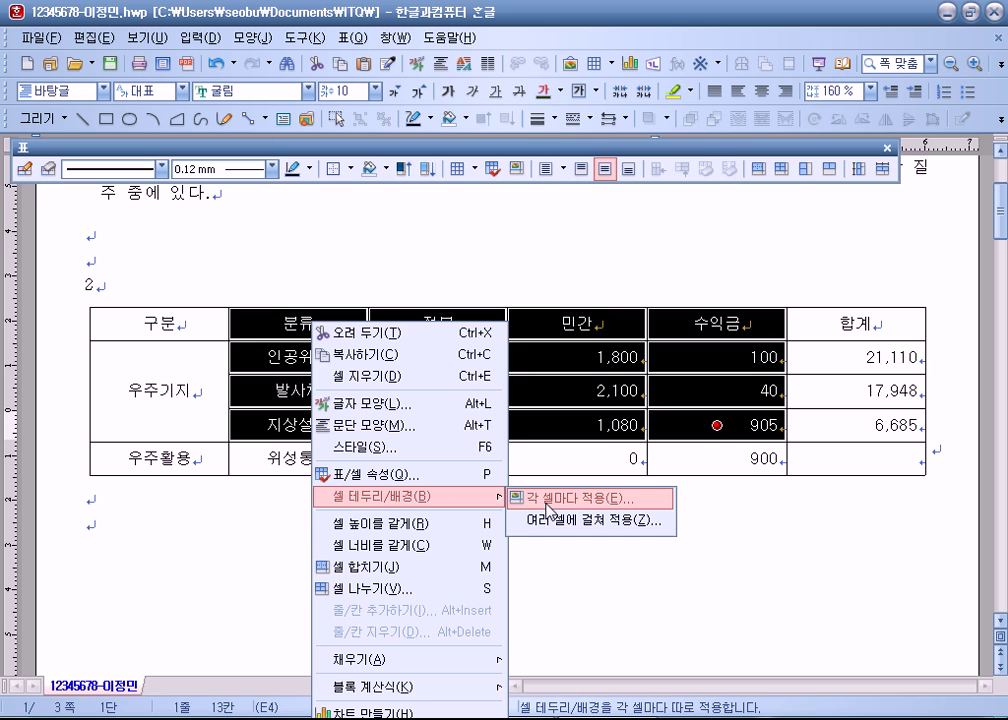
{"action": "left_click", "coordinate": [547, 510]}
{"action": "left_click", "coordinate": [352, 142]}
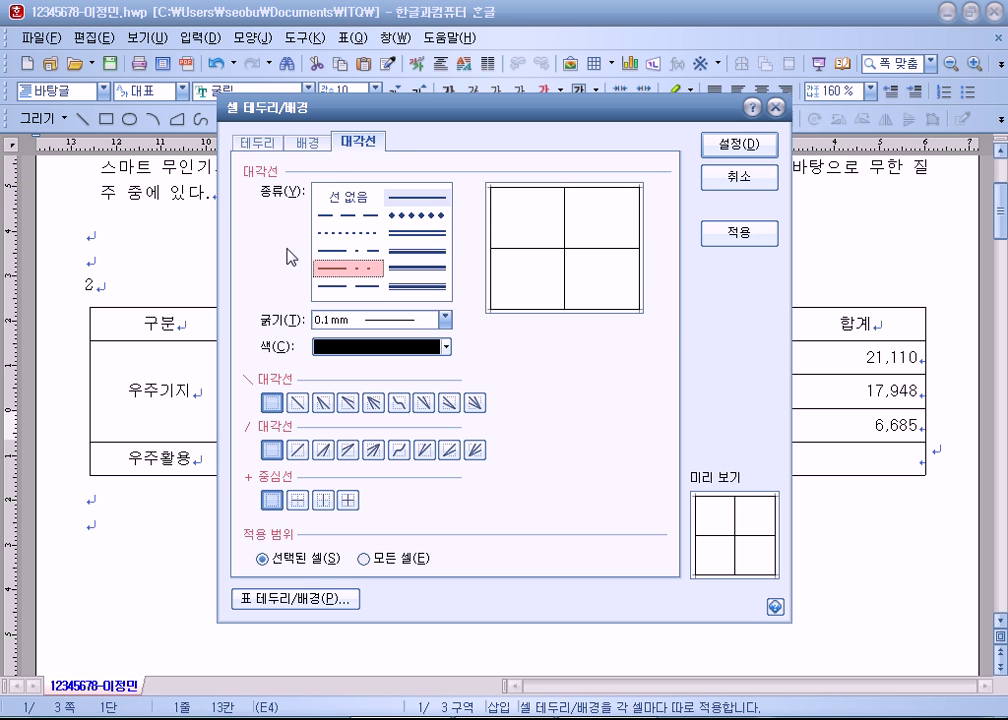
{"action": "key", "text": "Escape"}
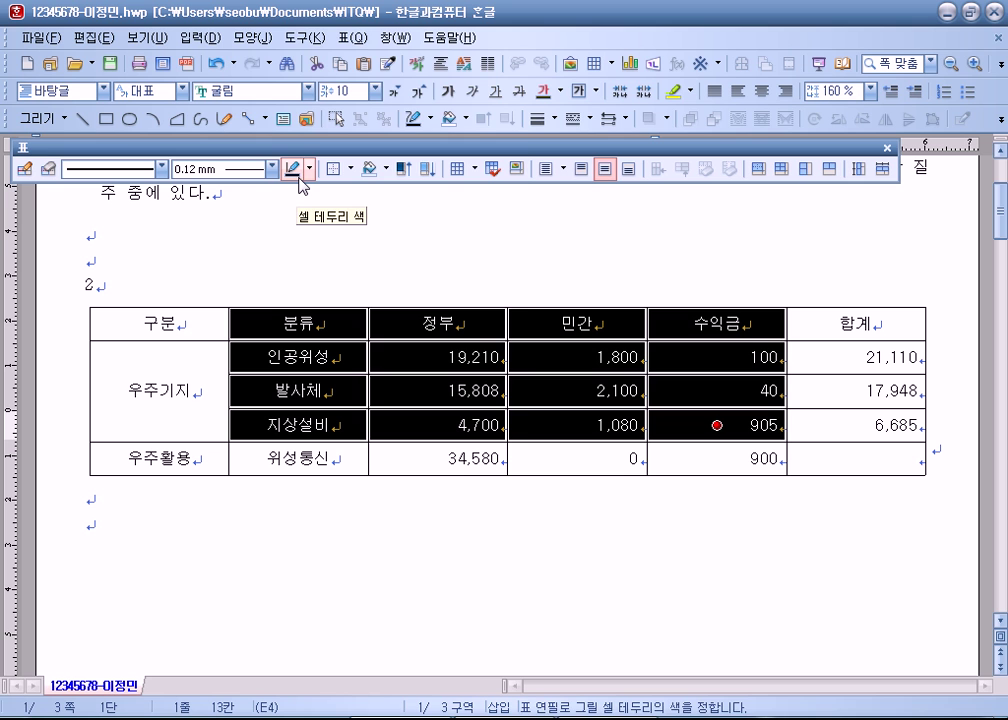
Step: In the cell background settings, choose a solid 색 fill with 노랑 face colour
{"action": "left_click", "coordinate": [354, 38]}
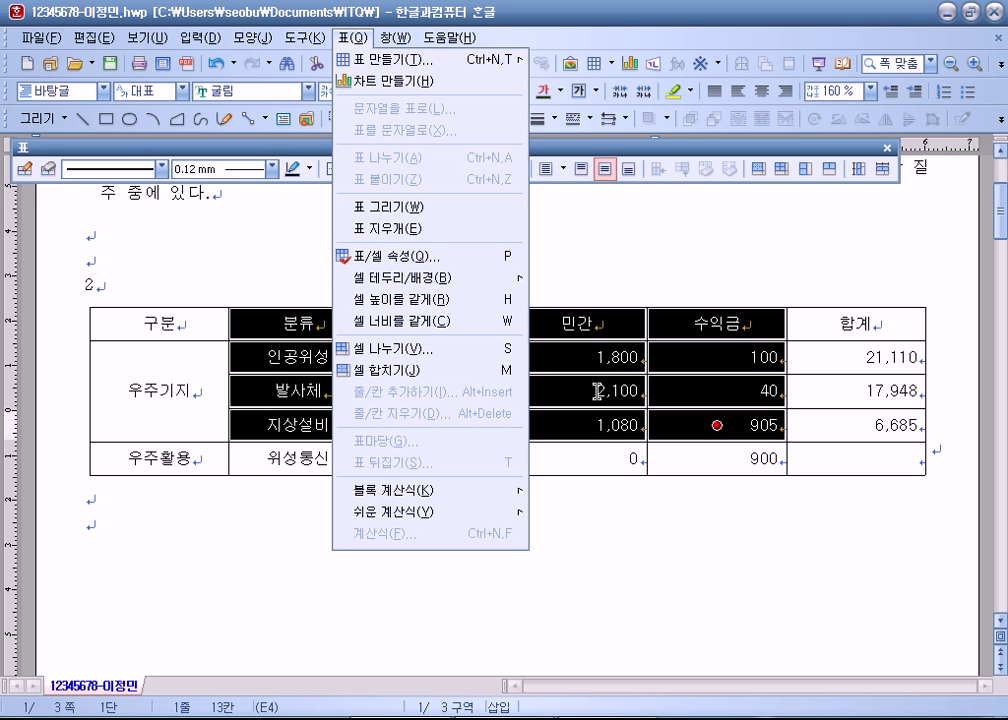
{"action": "key", "text": "Escape"}
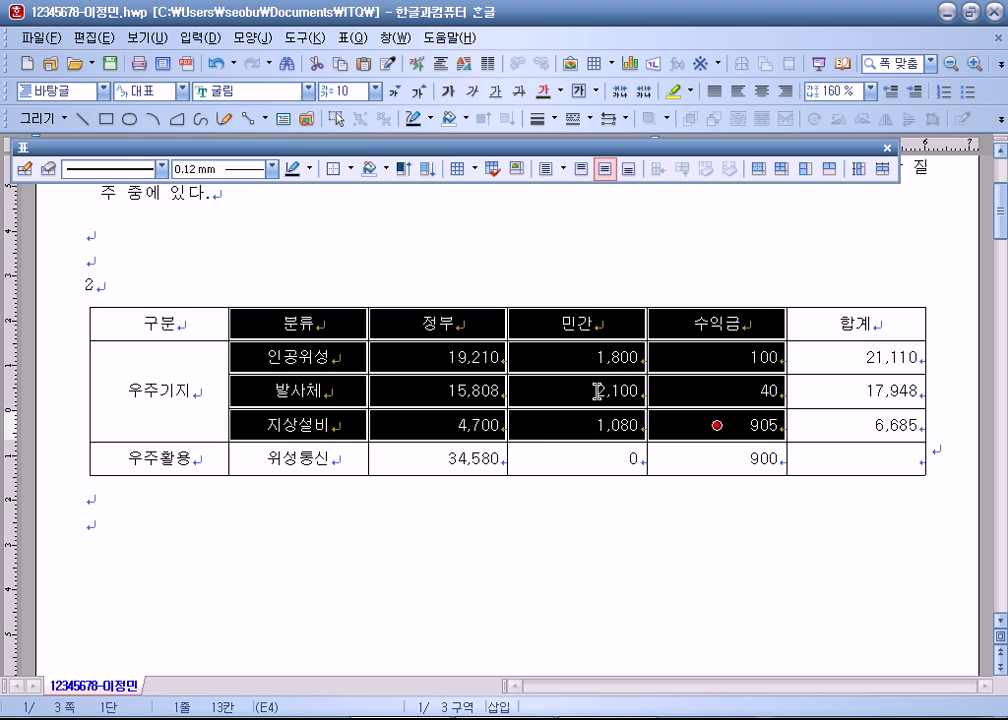
{"action": "key", "text": "l"}
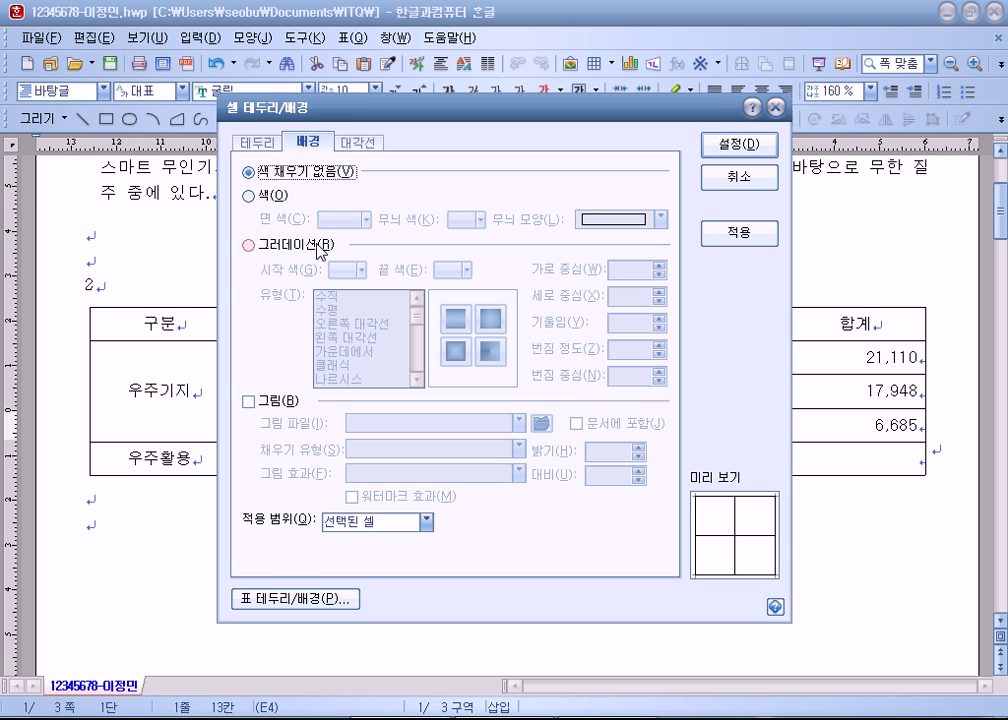
{"action": "left_click", "coordinate": [276, 203]}
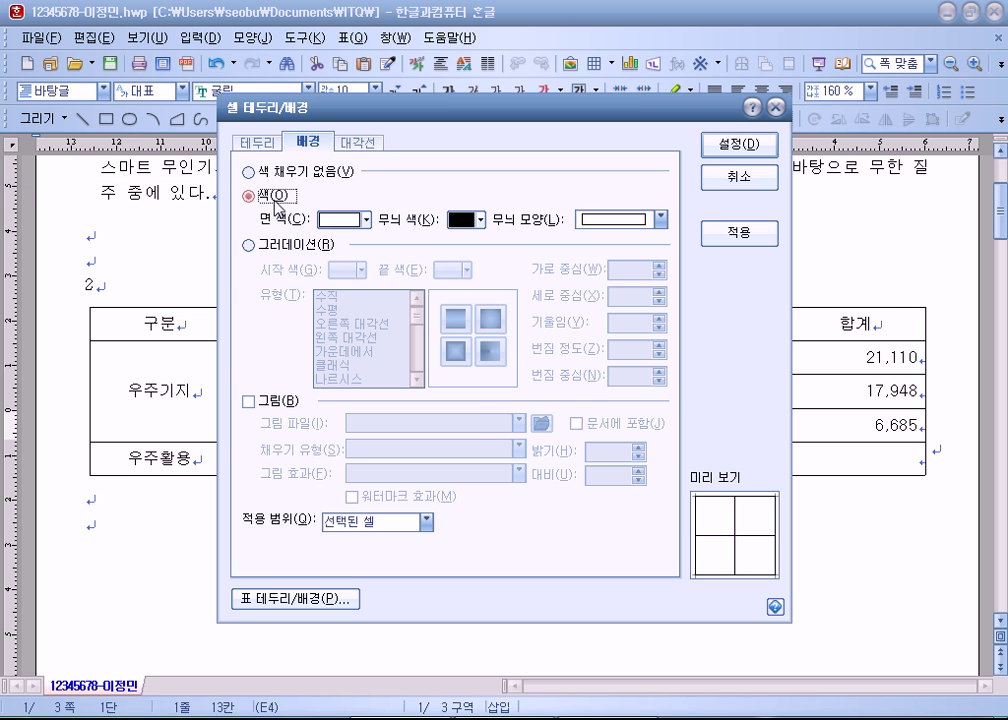
{"action": "left_click", "coordinate": [367, 219]}
{"action": "left_click", "coordinate": [381, 274]}
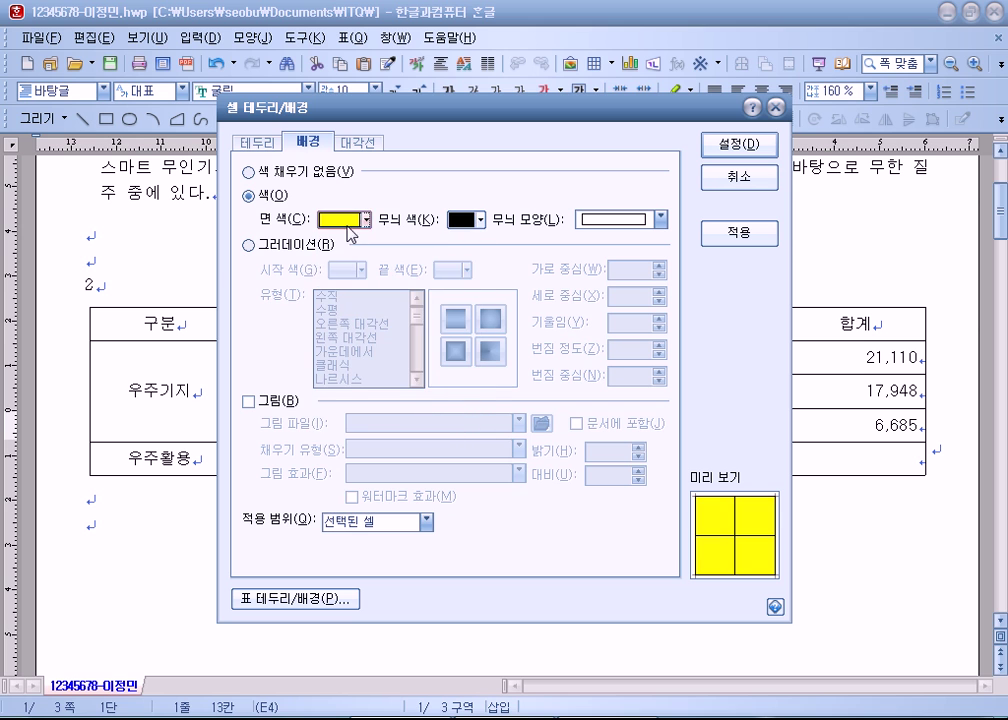
{"action": "left_click", "coordinate": [367, 219]}
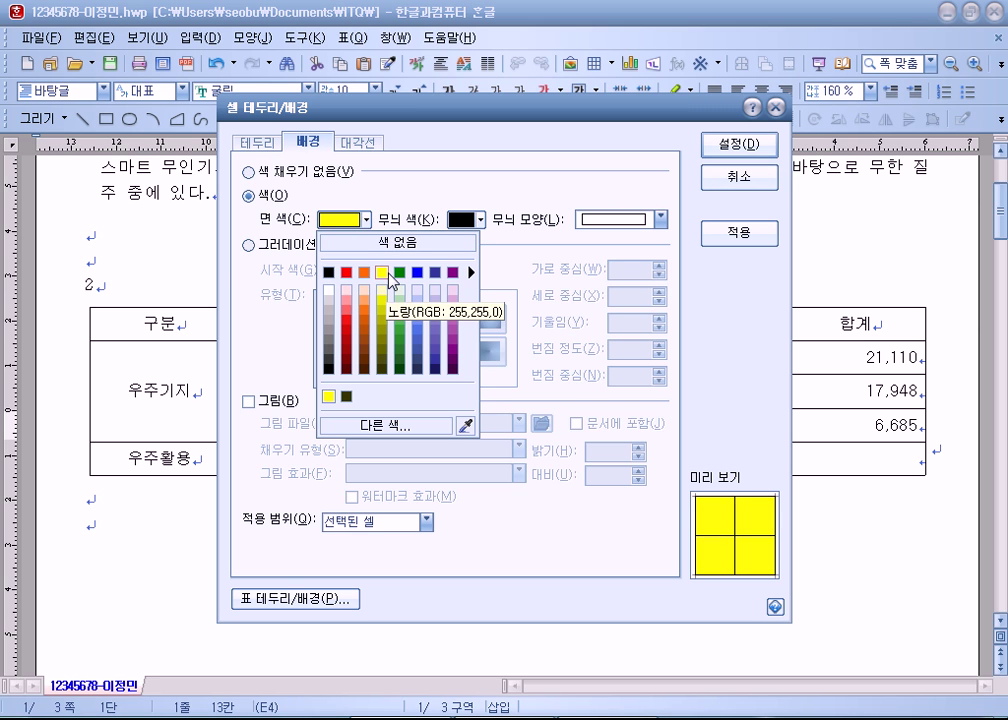
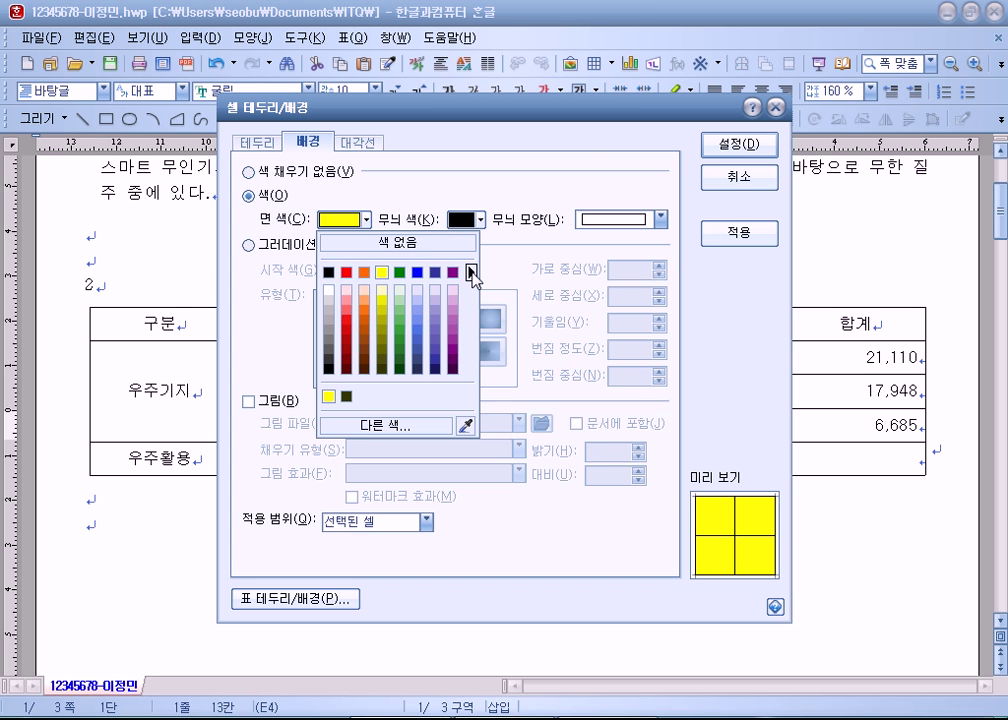
Step: Apply the 노랑 yellow face colour to the selected 분류–수익금 cells and deselect them
{"action": "left_click", "coordinate": [471, 272]}
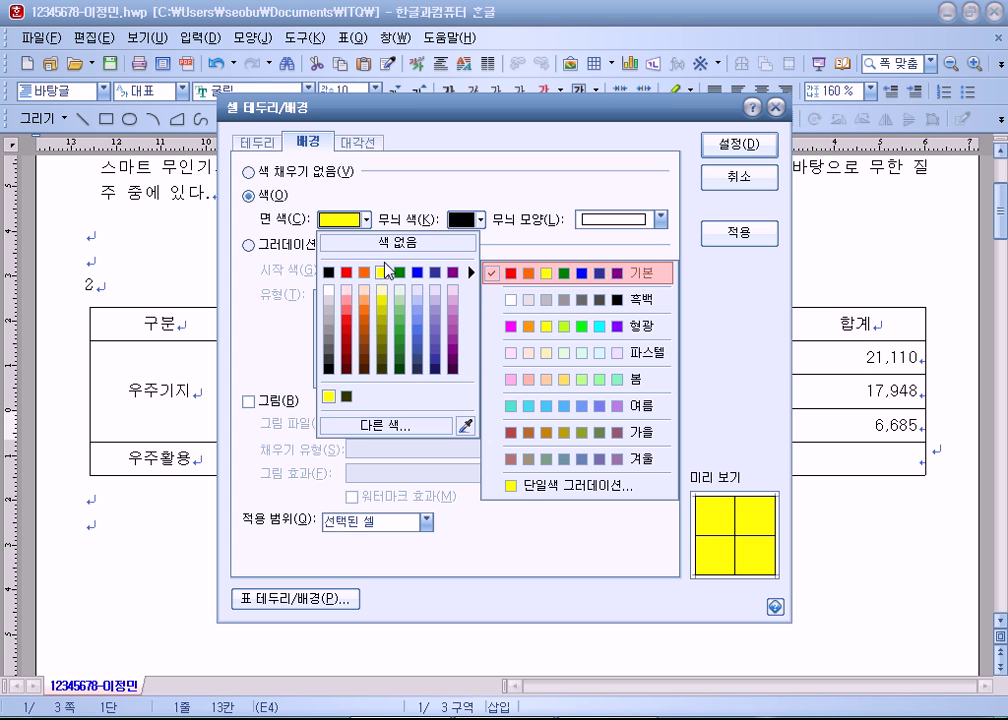
{"action": "left_click", "coordinate": [383, 272]}
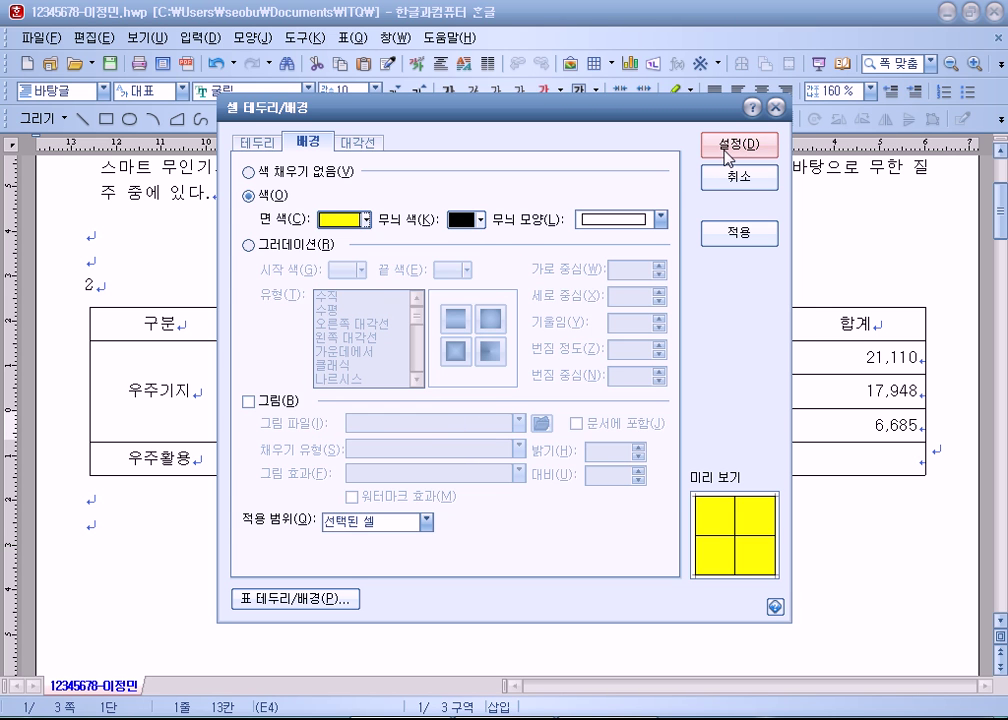
{"action": "left_click", "coordinate": [727, 152]}
{"action": "left_click", "coordinate": [428, 530]}
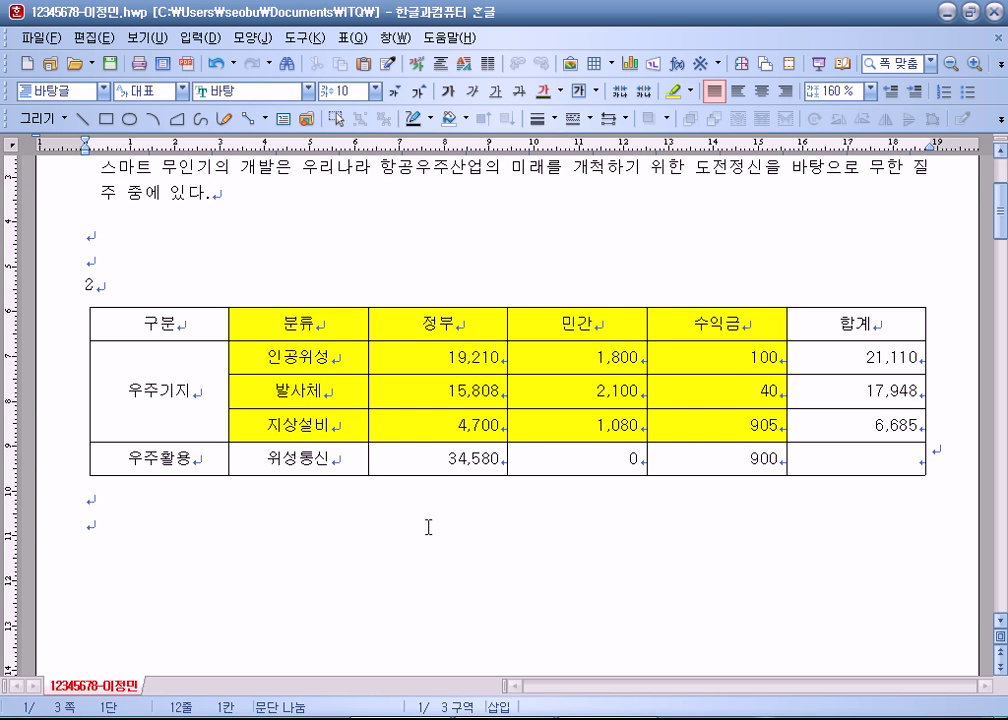
{"action": "left_click_drag", "start_coordinate": [265, 322], "coordinate": [685, 425]}
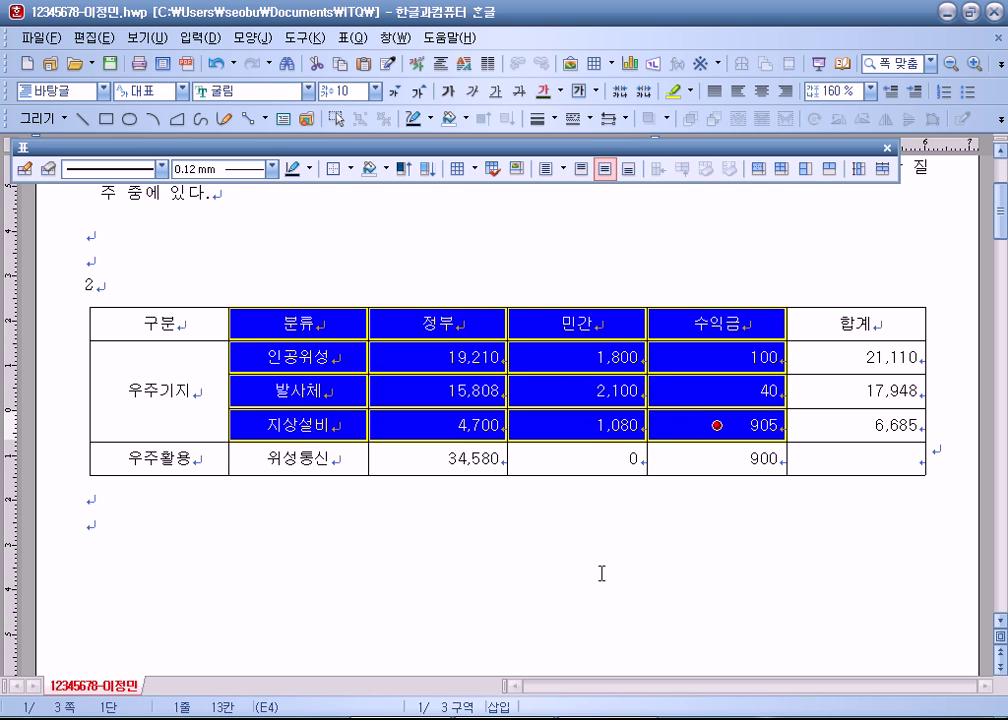
{"action": "left_click_drag", "start_coordinate": [322, 326], "coordinate": [722, 418]}
{"action": "left_click", "coordinate": [580, 568]}
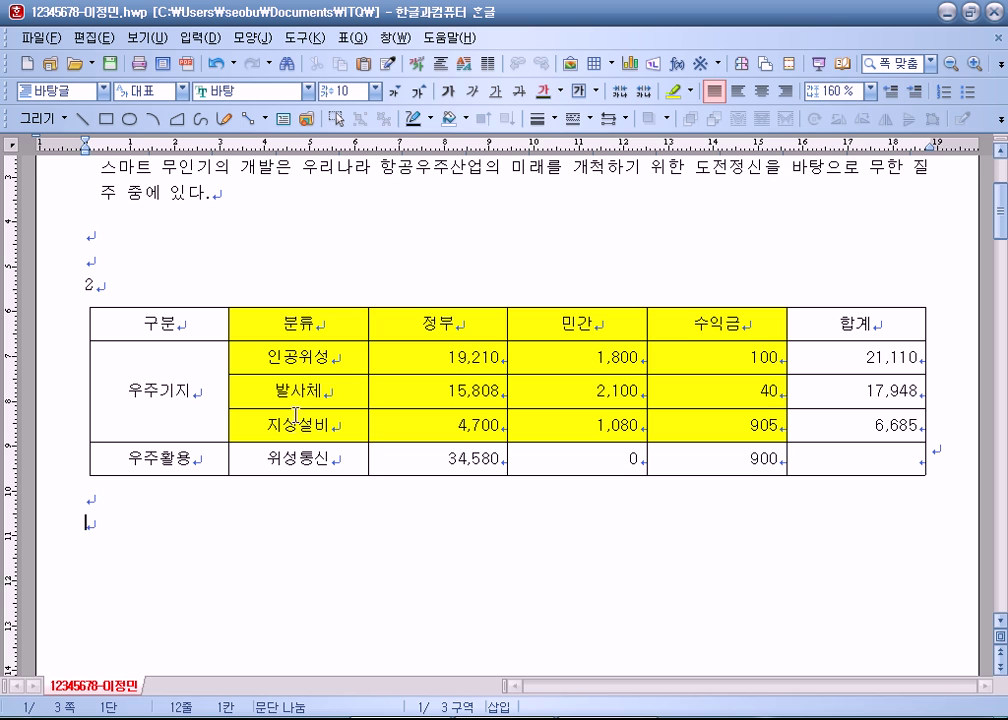
{"action": "left_click_drag", "start_coordinate": [300, 323], "coordinate": [718, 428]}
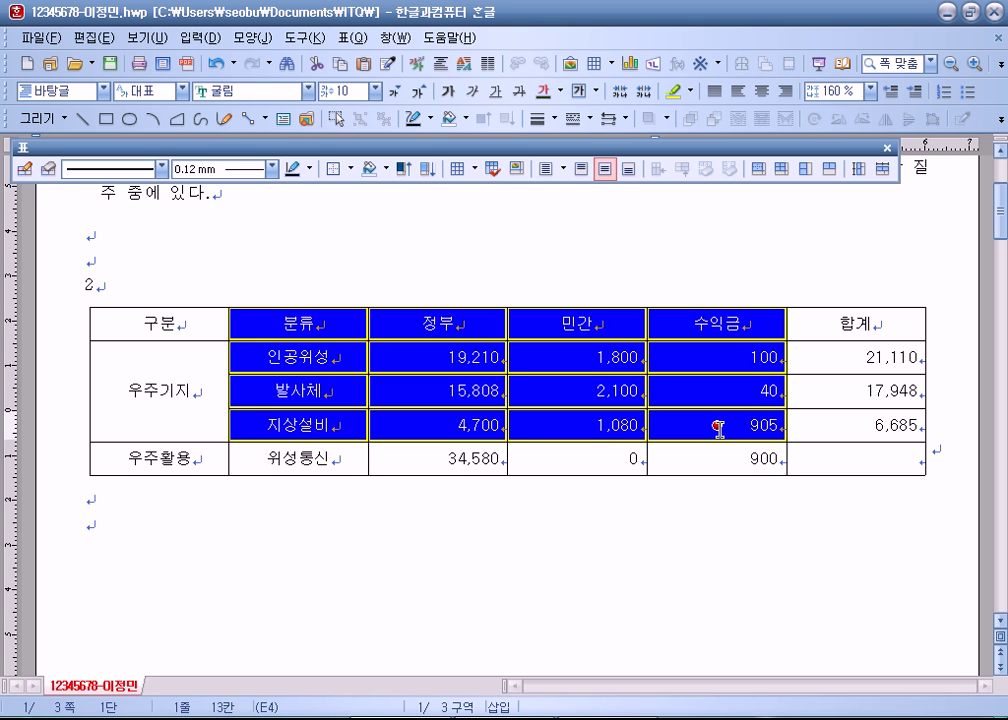
{"action": "left_click", "coordinate": [390, 448]}
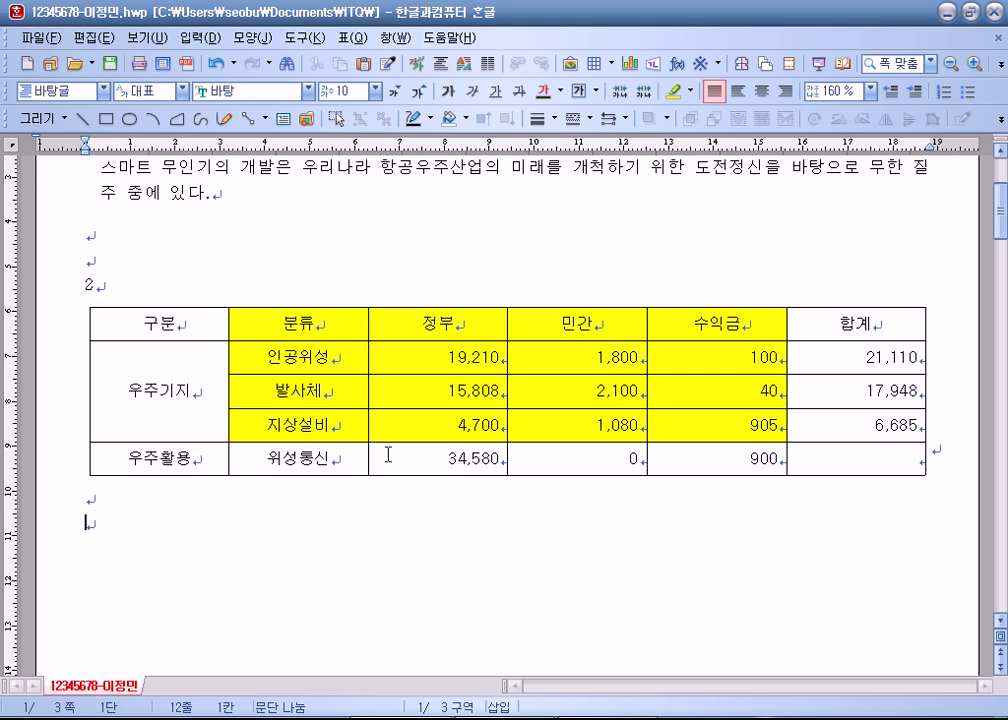
{"action": "left_click_drag", "start_coordinate": [277, 328], "coordinate": [715, 423]}
{"action": "left_click", "coordinate": [653, 566]}
{"action": "left_click_drag", "start_coordinate": [180, 328], "coordinate": [816, 463]}
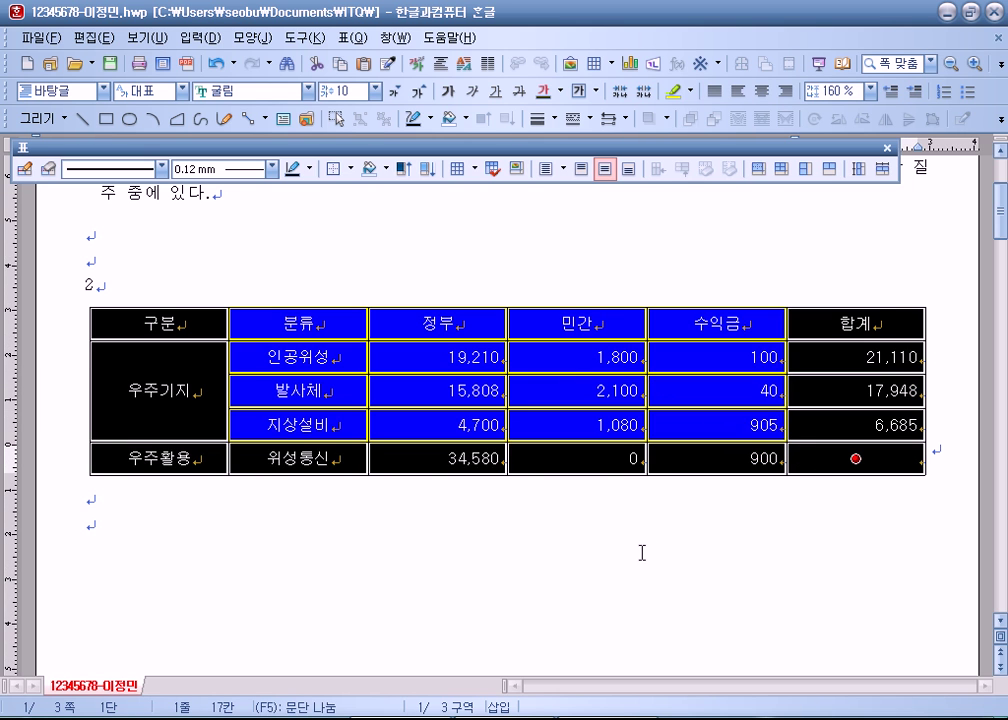
{"action": "left_click", "coordinate": [642, 552]}
{"action": "left_click_drag", "start_coordinate": [218, 333], "coordinate": [736, 537]}
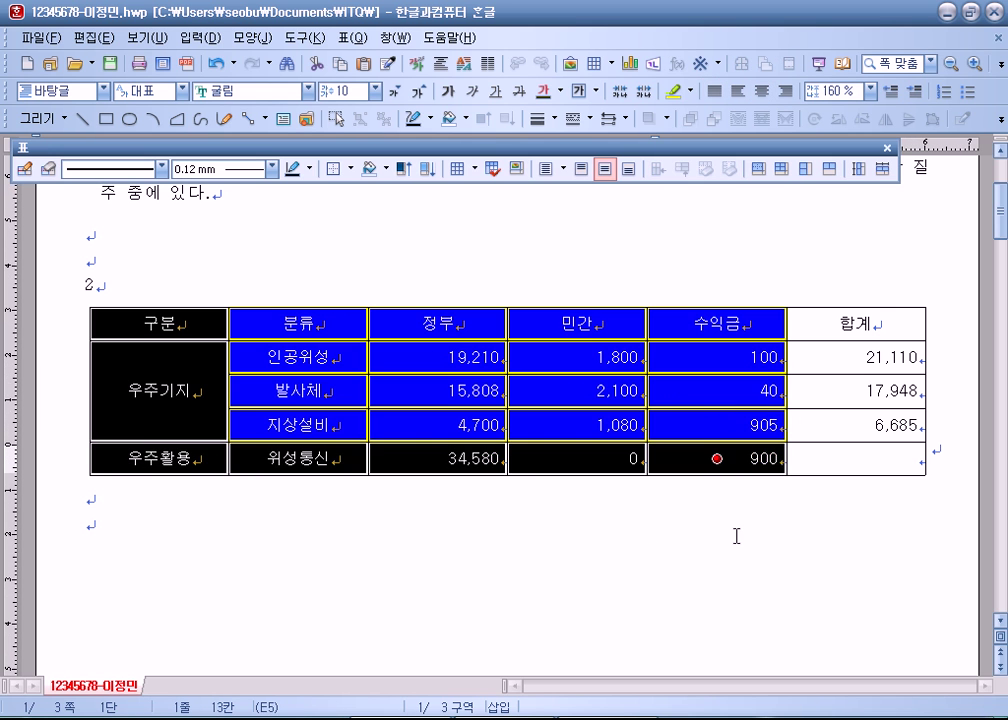
{"action": "left_click", "coordinate": [736, 537]}
{"action": "left_click_drag", "start_coordinate": [218, 320], "coordinate": [869, 485]}
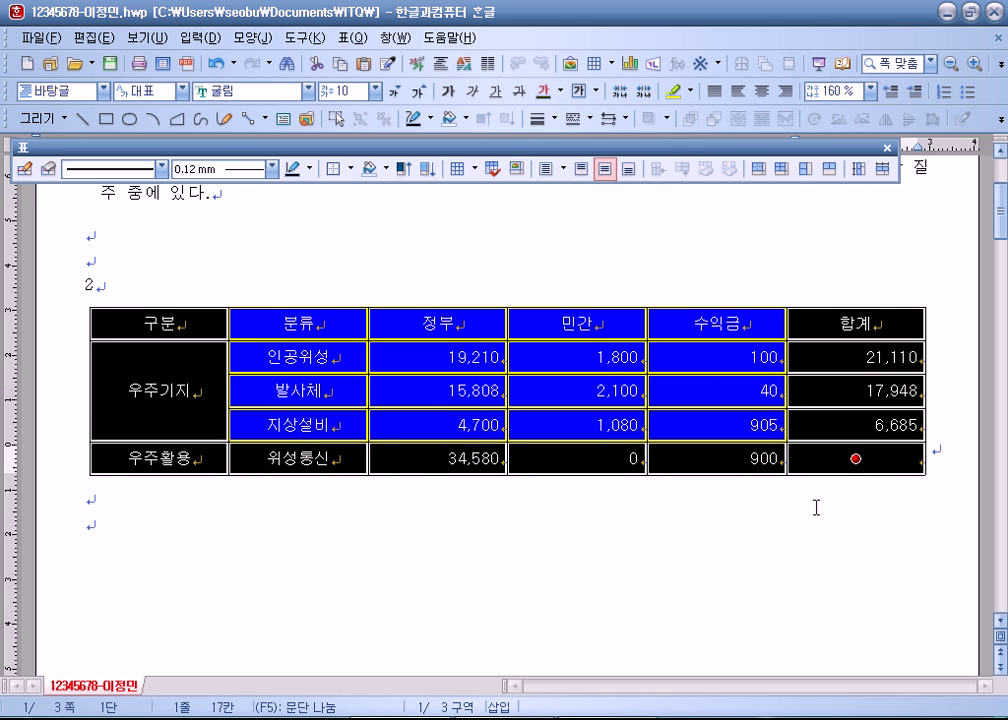
Step: Put a 0.5 mm double-line border around the table's outer edges
{"action": "key", "text": "l"}
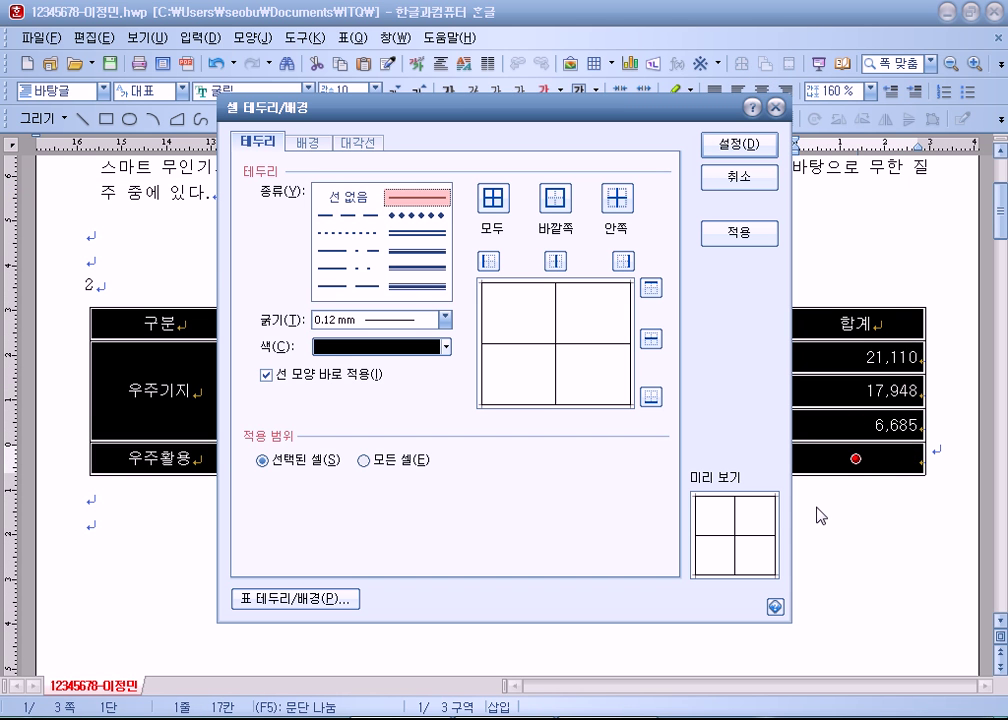
{"action": "left_click_drag", "start_coordinate": [519, 113], "coordinate": [645, 59]}
{"action": "left_click", "coordinate": [532, 180]}
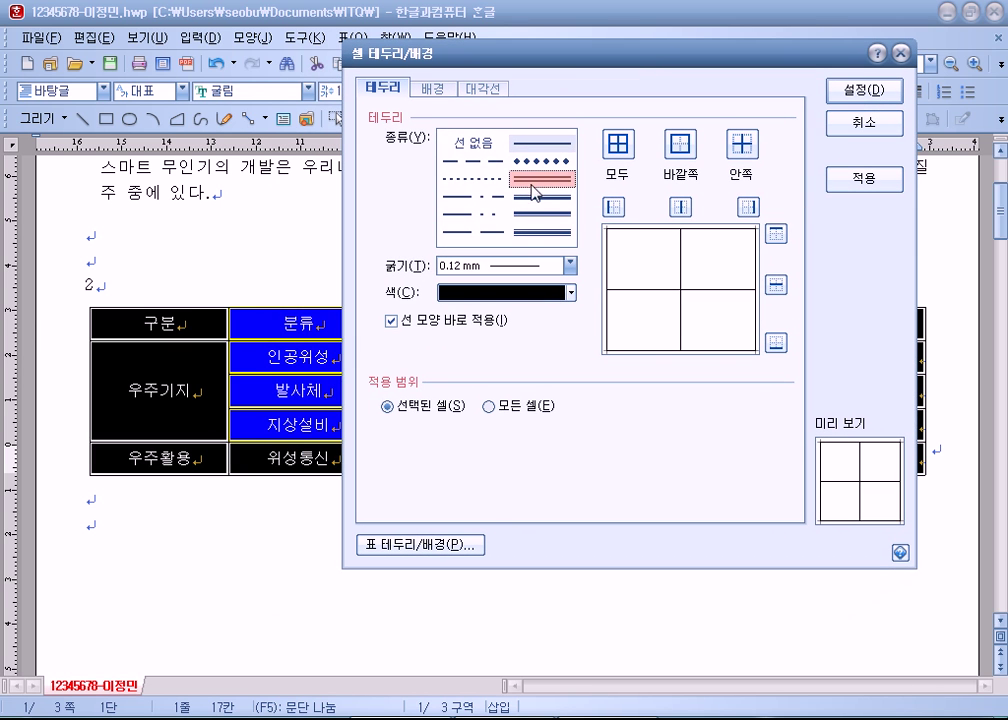
{"action": "left_click", "coordinate": [684, 144]}
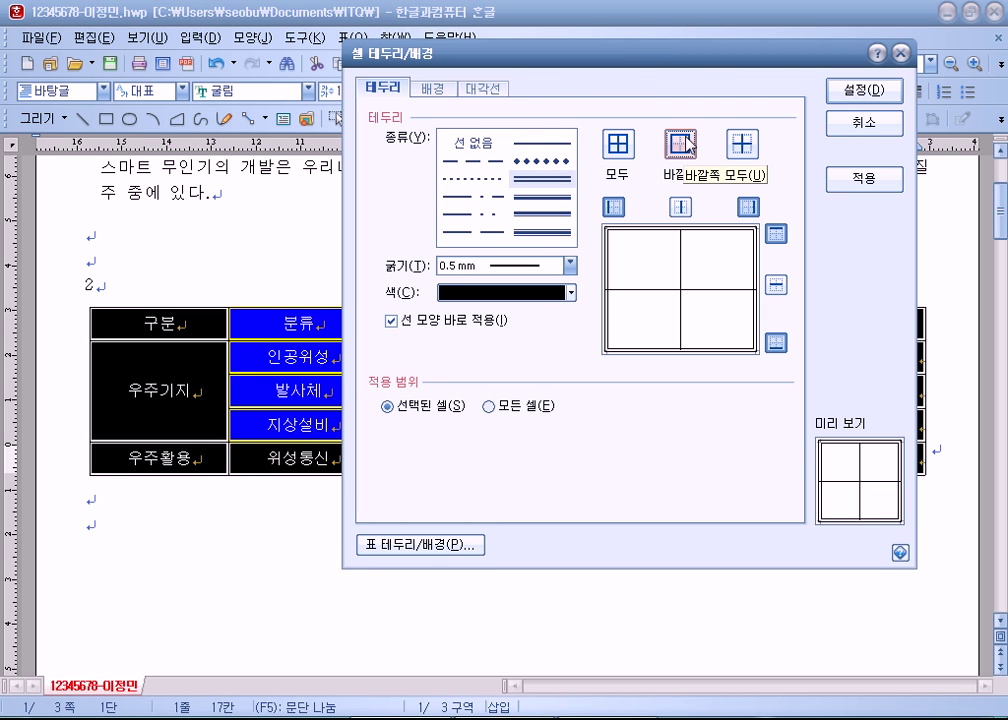
{"action": "left_click", "coordinate": [864, 90]}
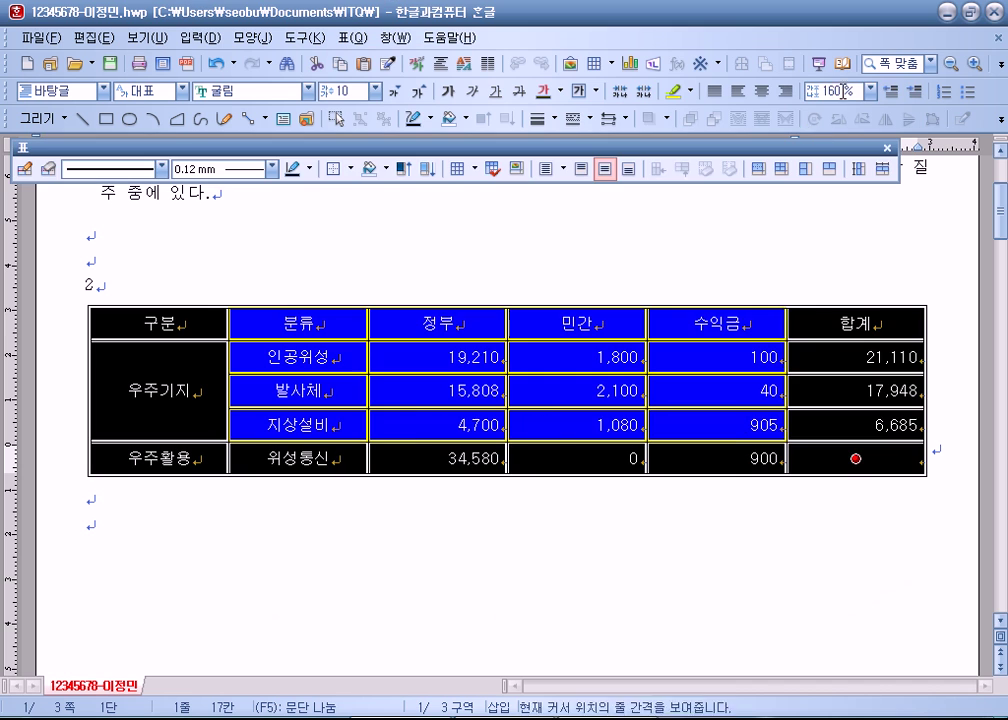
{"action": "left_click", "coordinate": [571, 527]}
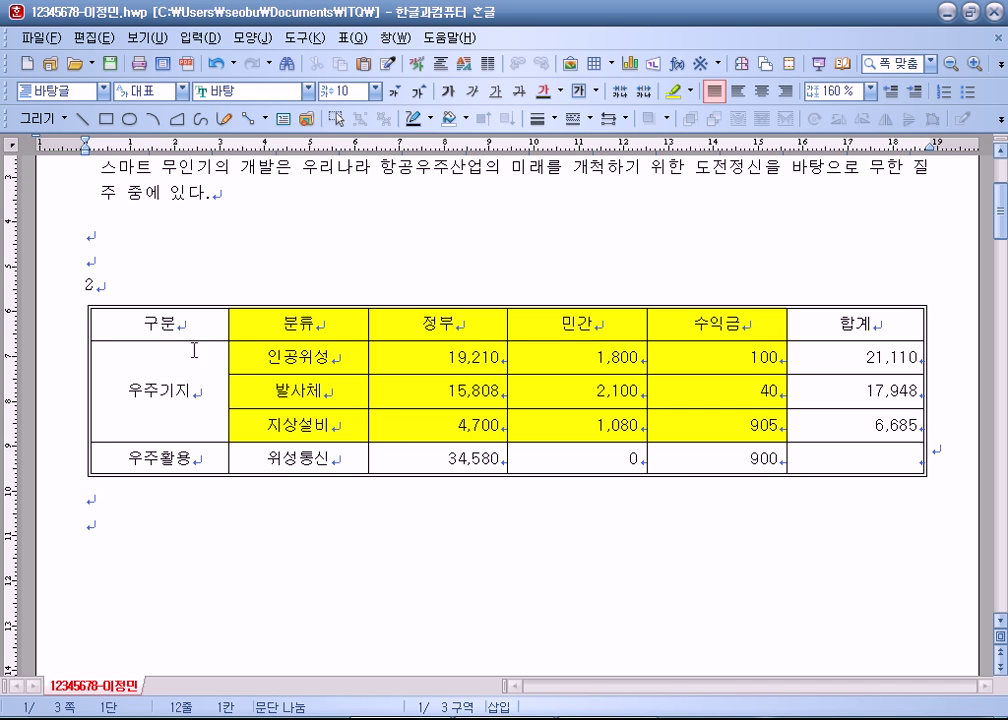
Step: Outline the 구분 to 합계 header row with a double line to separate it from the data rows
{"action": "left_click_drag", "start_coordinate": [150, 323], "coordinate": [717, 324]}
{"action": "left_click_drag", "start_coordinate": [788, 318], "coordinate": [831, 320]}
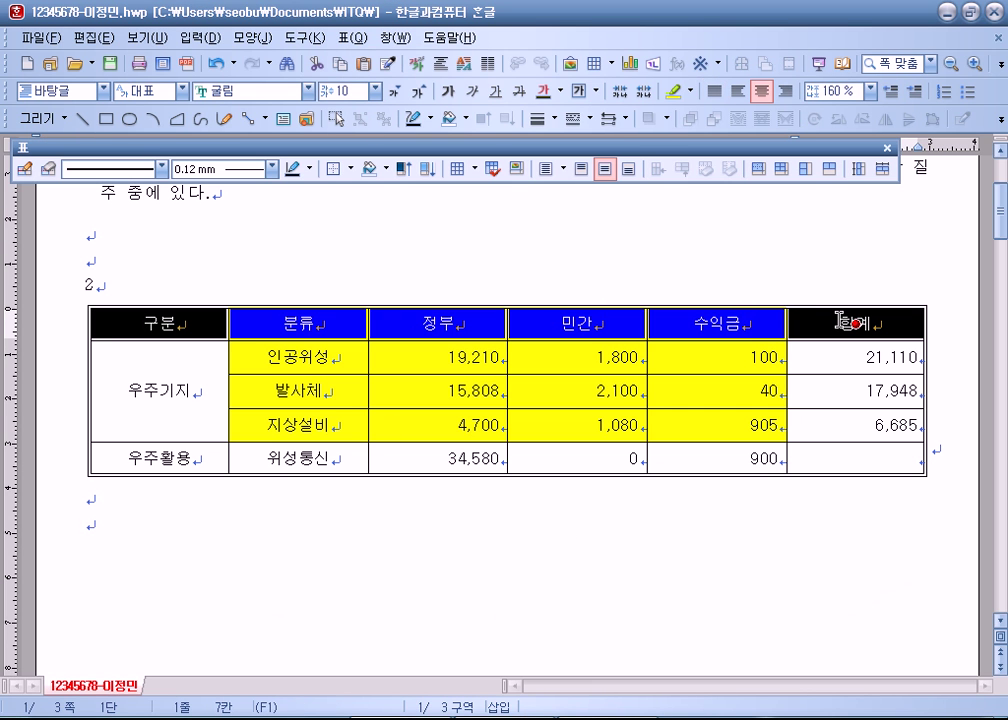
{"action": "key", "text": "l"}
{"action": "left_click", "coordinate": [417, 198]}
{"action": "left_click", "coordinate": [417, 233]}
{"action": "left_click", "coordinate": [540, 202]}
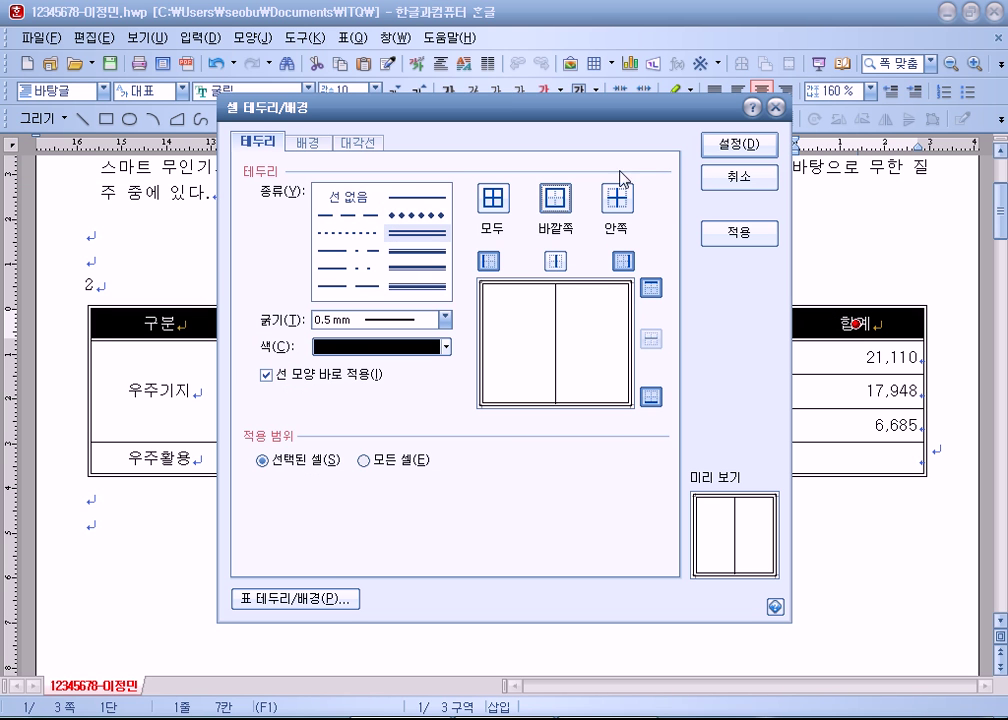
{"action": "left_click", "coordinate": [722, 146]}
{"action": "left_click", "coordinate": [668, 560]}
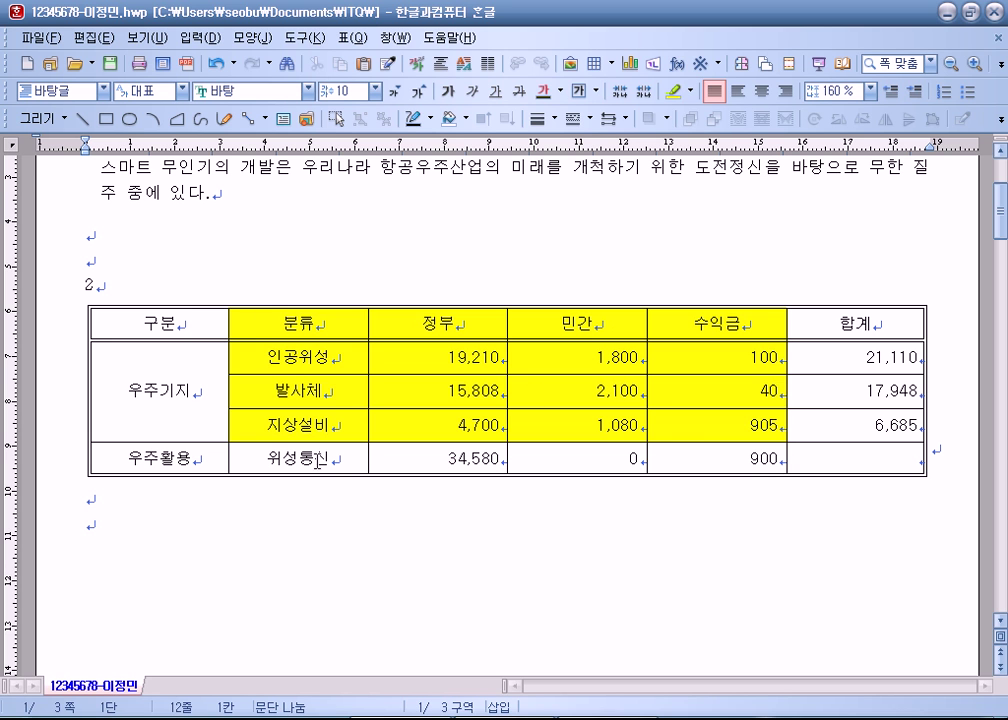
{"action": "left_click_drag", "start_coordinate": [137, 322], "coordinate": [856, 322]}
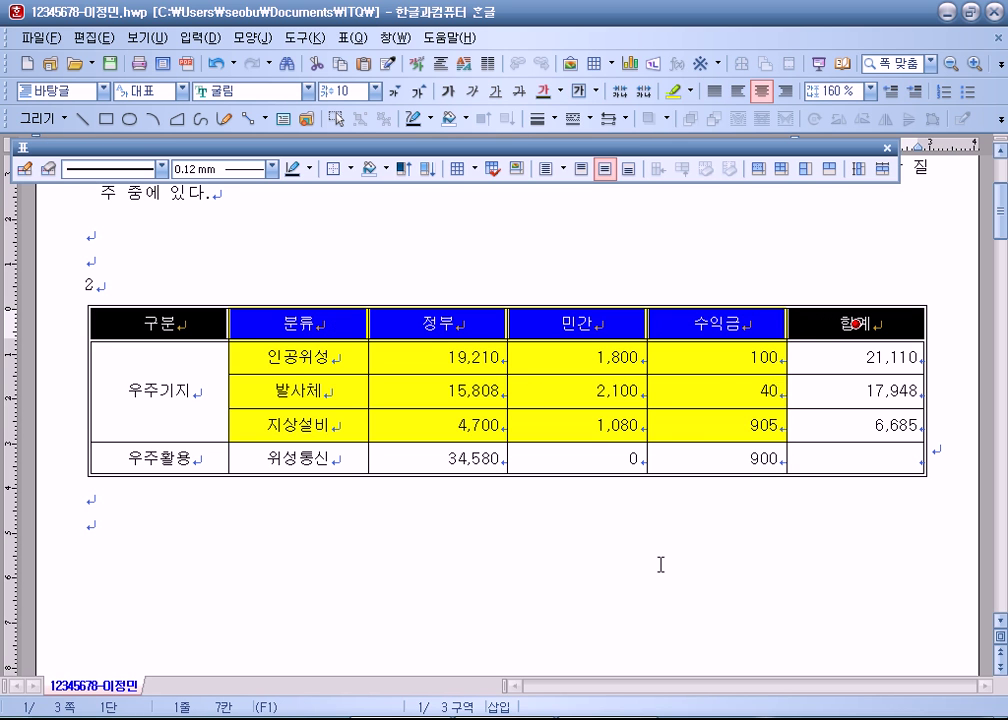
{"action": "left_click", "coordinate": [664, 562]}
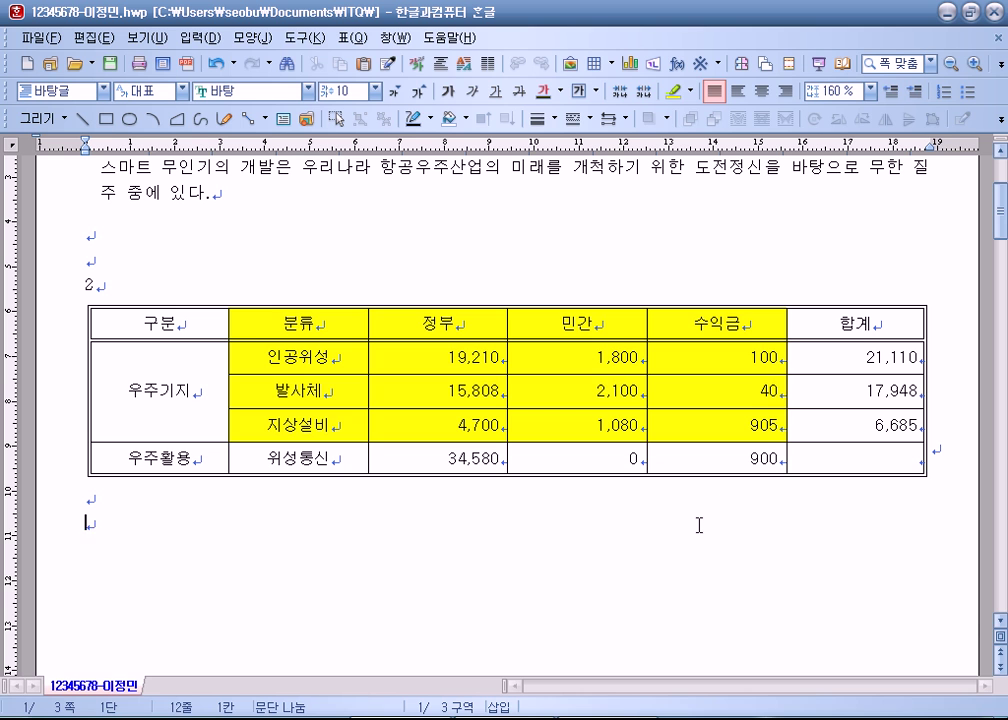
{"action": "left_click_drag", "start_coordinate": [189, 317], "coordinate": [866, 146]}
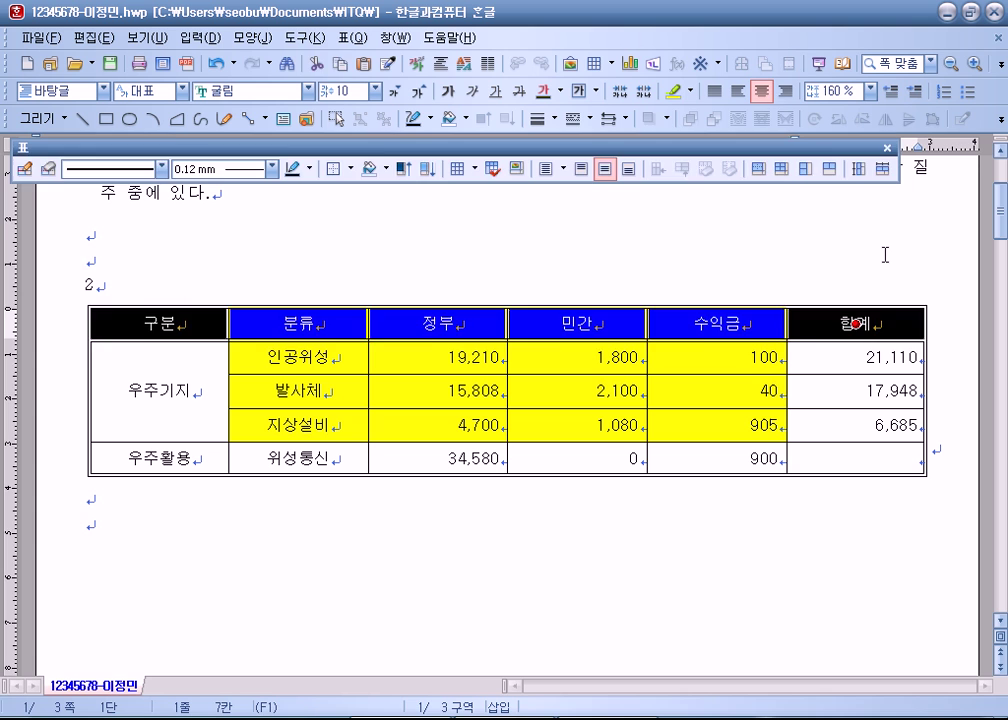
{"action": "left_click", "coordinate": [884, 255]}
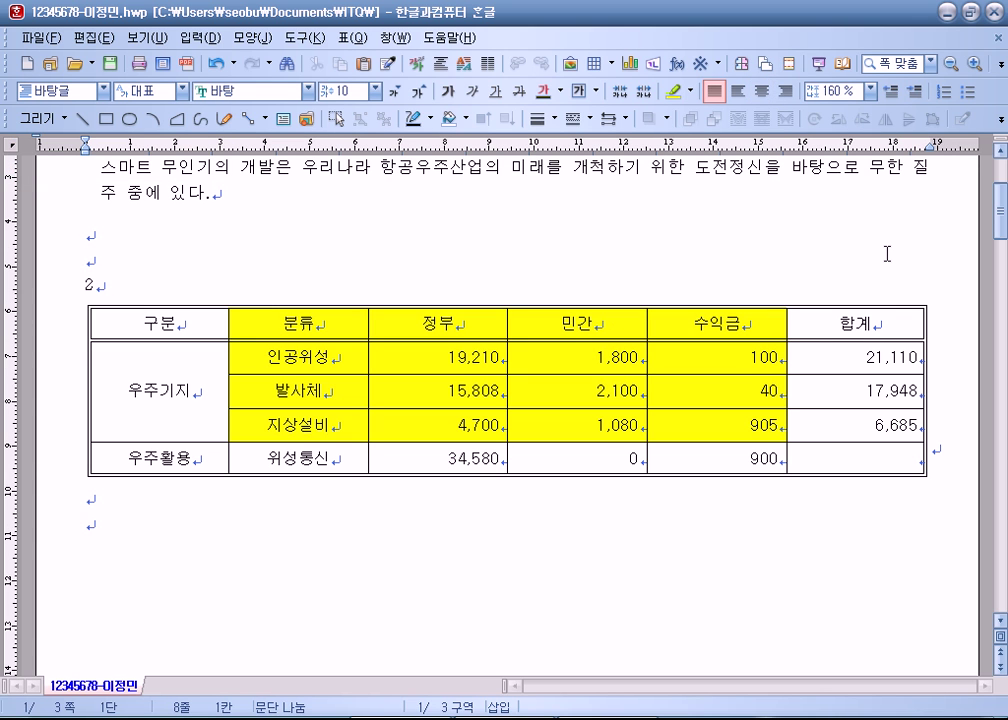
{"action": "left_click_drag", "start_coordinate": [195, 322], "coordinate": [828, 322]}
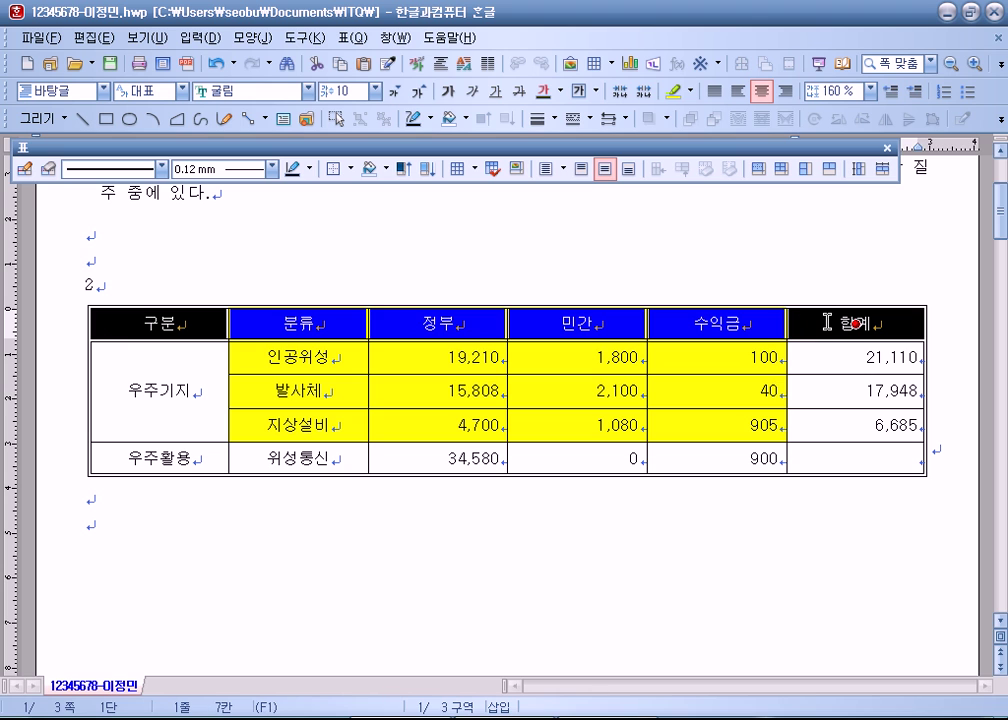
{"action": "left_click", "coordinate": [836, 459]}
{"action": "key", "text": "F5"}
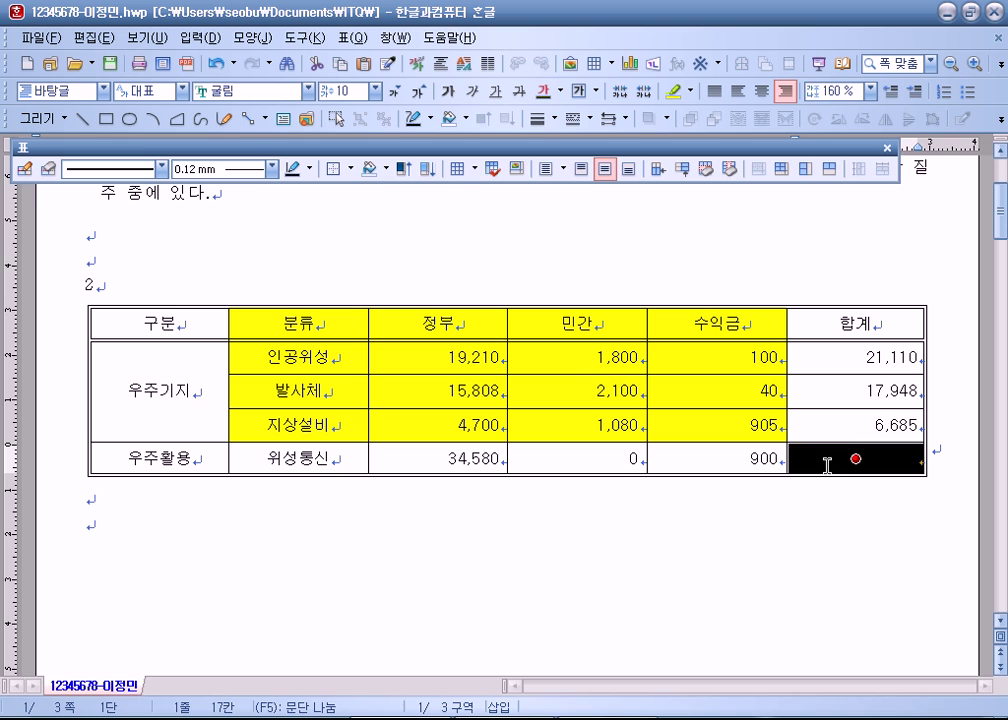
{"action": "left_click", "coordinate": [124, 240]}
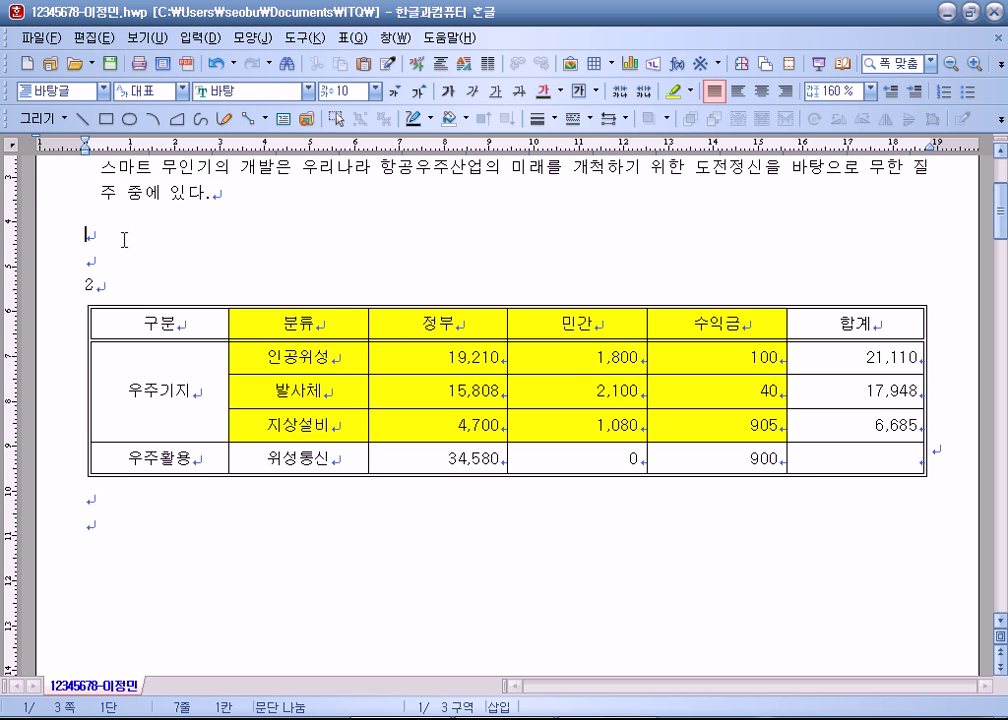
{"action": "left_click", "coordinate": [856, 458]}
{"action": "left_click", "coordinate": [731, 230]}
{"action": "left_click", "coordinate": [856, 460]}
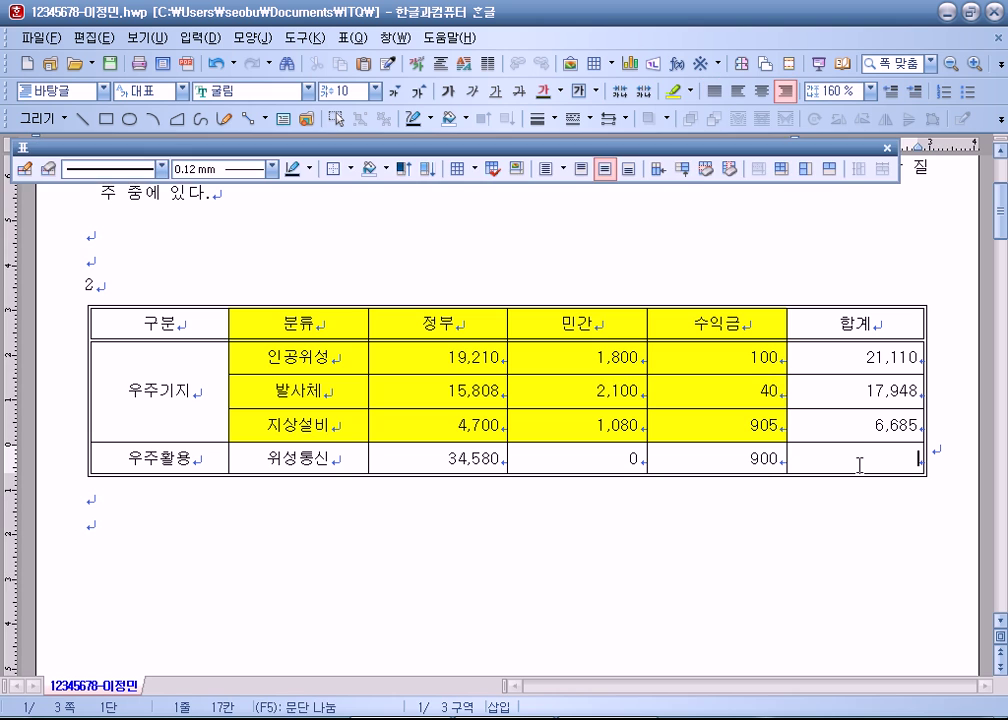
{"action": "left_click", "coordinate": [783, 245]}
{"action": "left_click", "coordinate": [856, 462]}
{"action": "left_click", "coordinate": [850, 495]}
{"action": "left_click", "coordinate": [841, 455]}
{"action": "left_click_drag", "start_coordinate": [691, 455], "coordinate": [856, 458]}
{"action": "left_click_drag", "start_coordinate": [490, 331], "coordinate": [578, 330]}
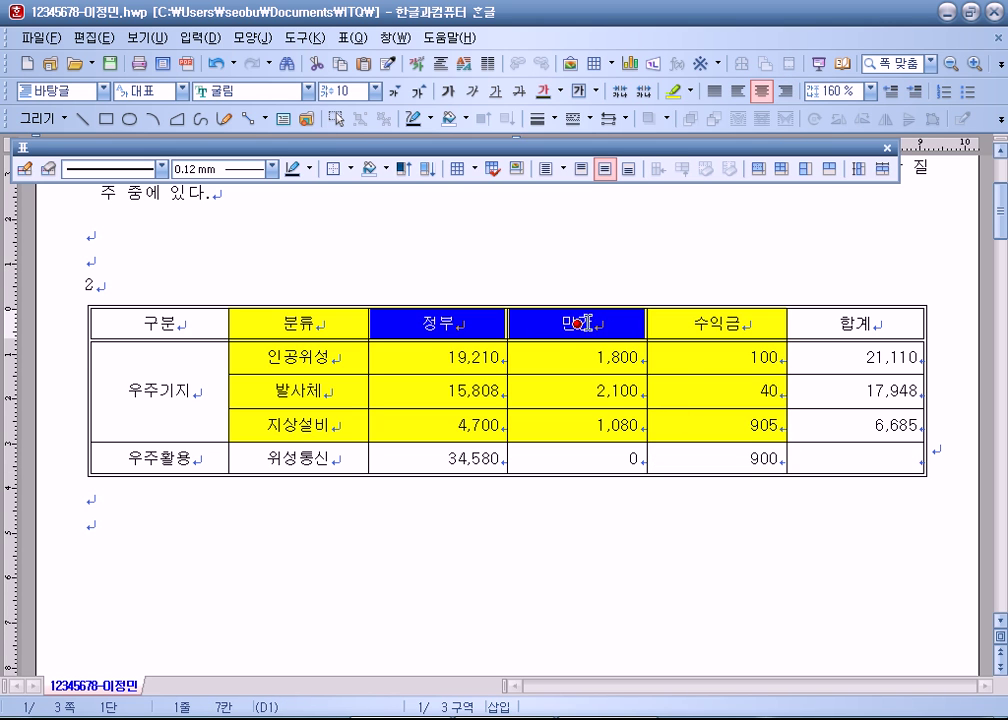
{"action": "left_click", "coordinate": [856, 460]}
{"action": "key", "text": "F5"}
{"action": "scroll", "coordinate": [776, 540], "scroll_direction": "down", "scroll_amount": 3}
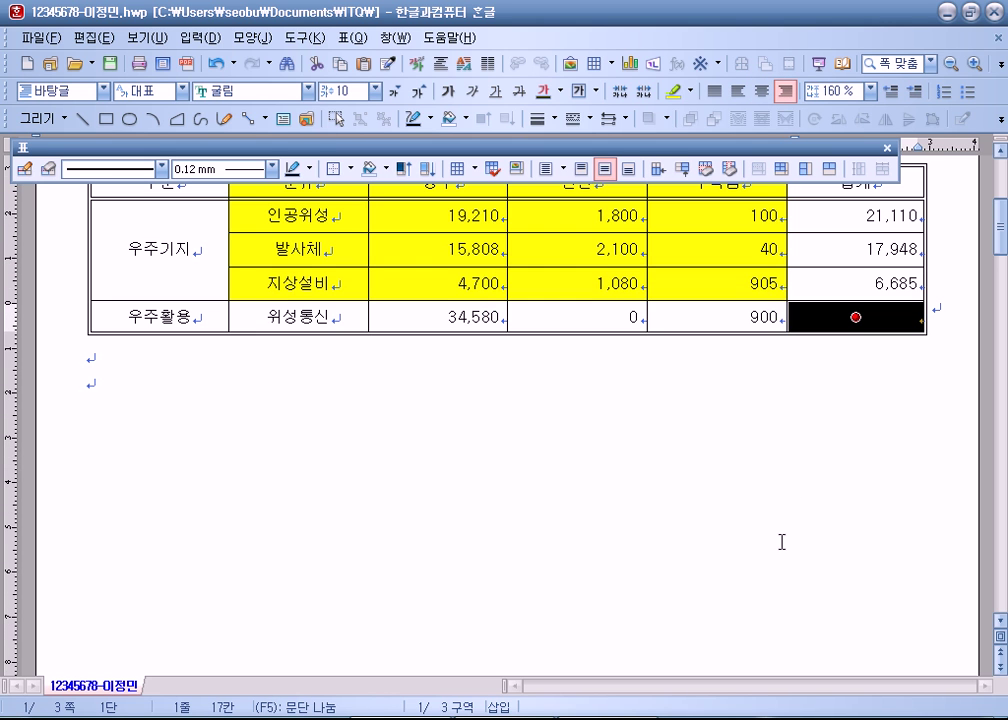
{"action": "left_click", "coordinate": [848, 320]}
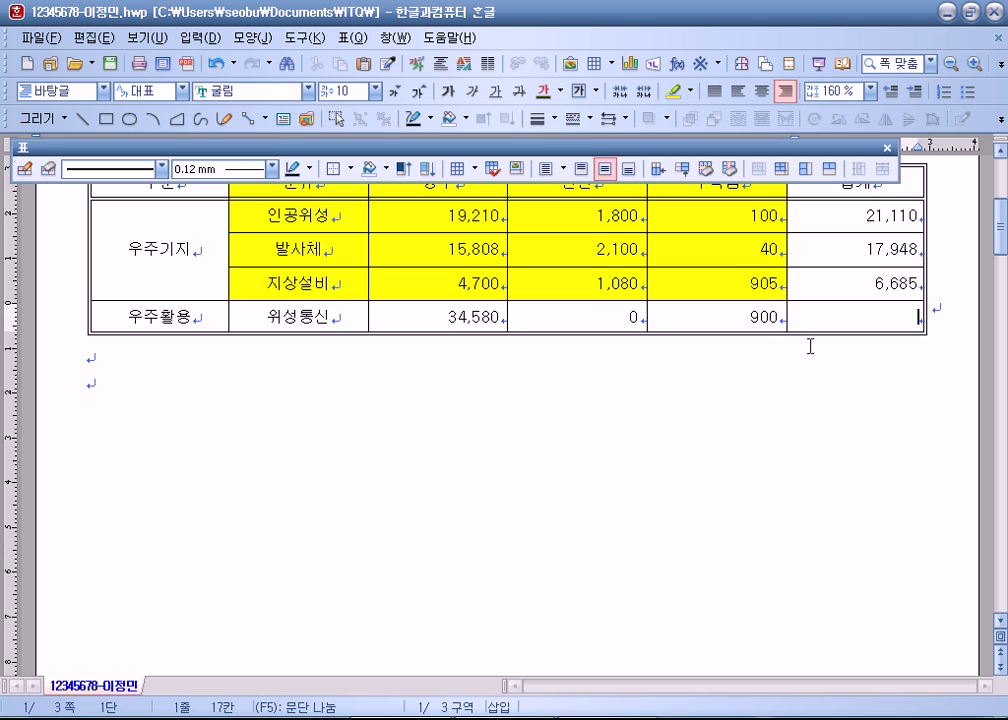
{"action": "key", "text": "F5"}
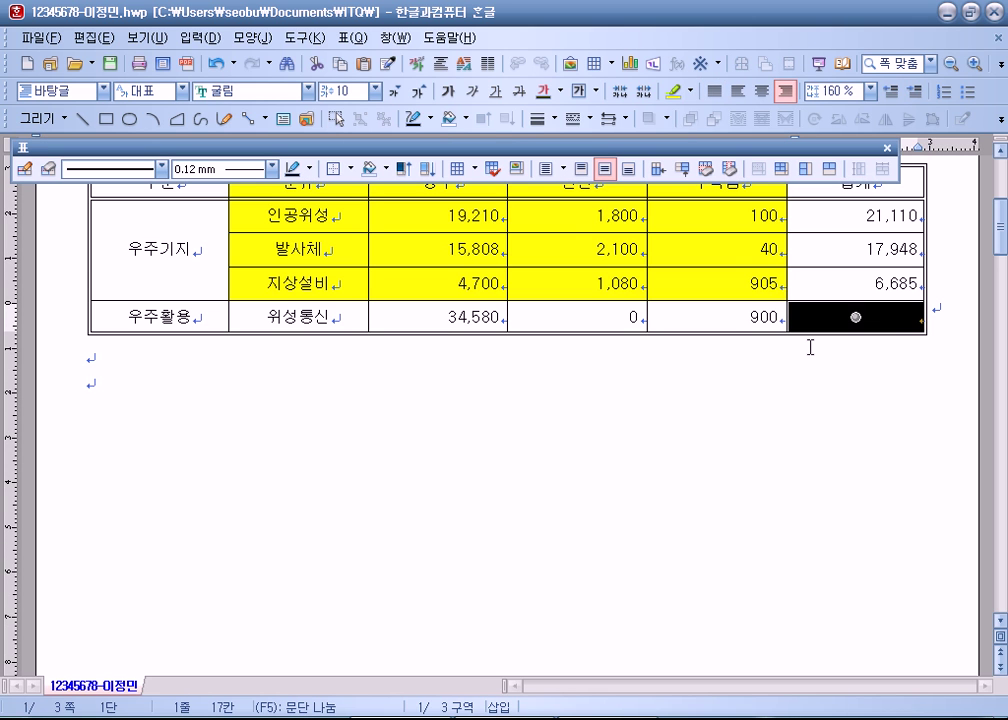
{"action": "scroll", "coordinate": [817, 444], "scroll_direction": "up", "scroll_amount": 1}
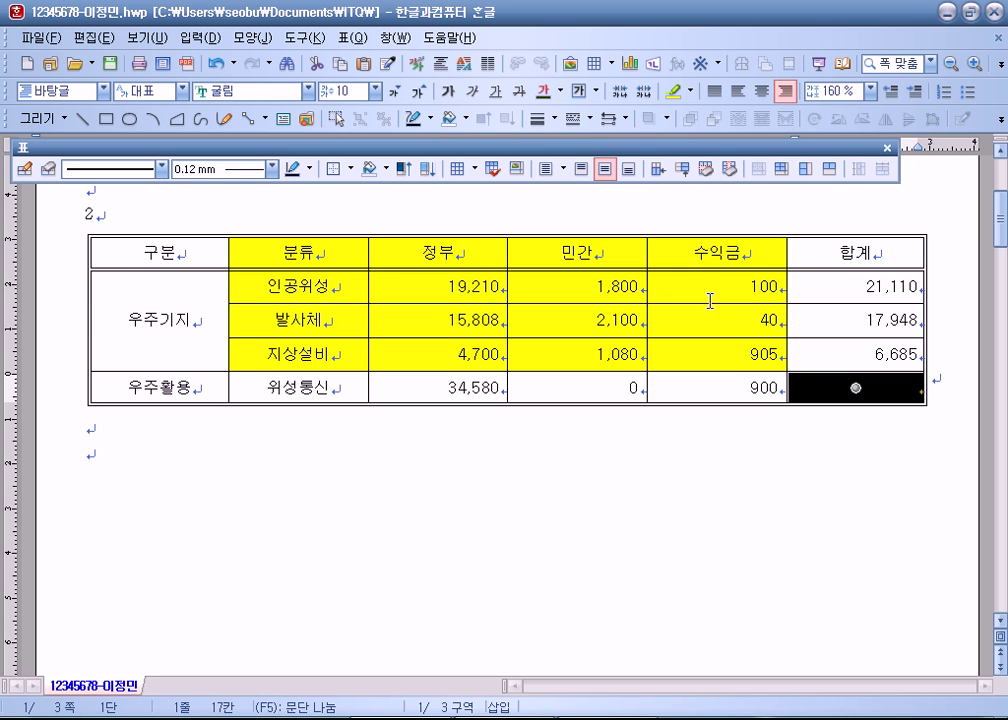
{"action": "left_click", "coordinate": [695, 262]}
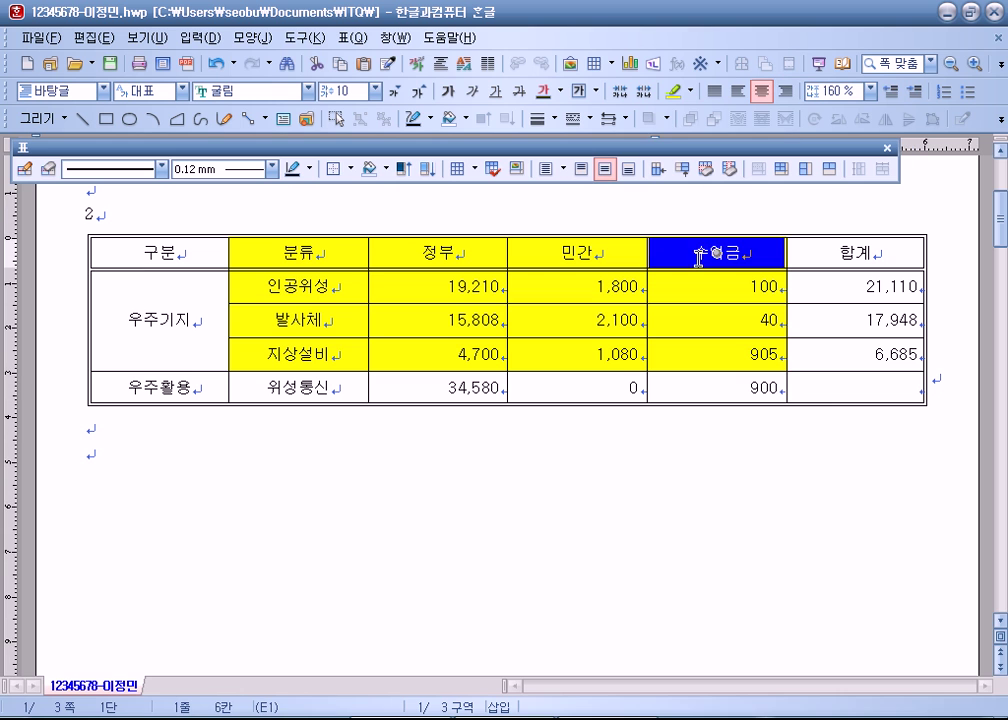
{"action": "left_click", "coordinate": [855, 387]}
{"action": "left_click", "coordinate": [796, 498]}
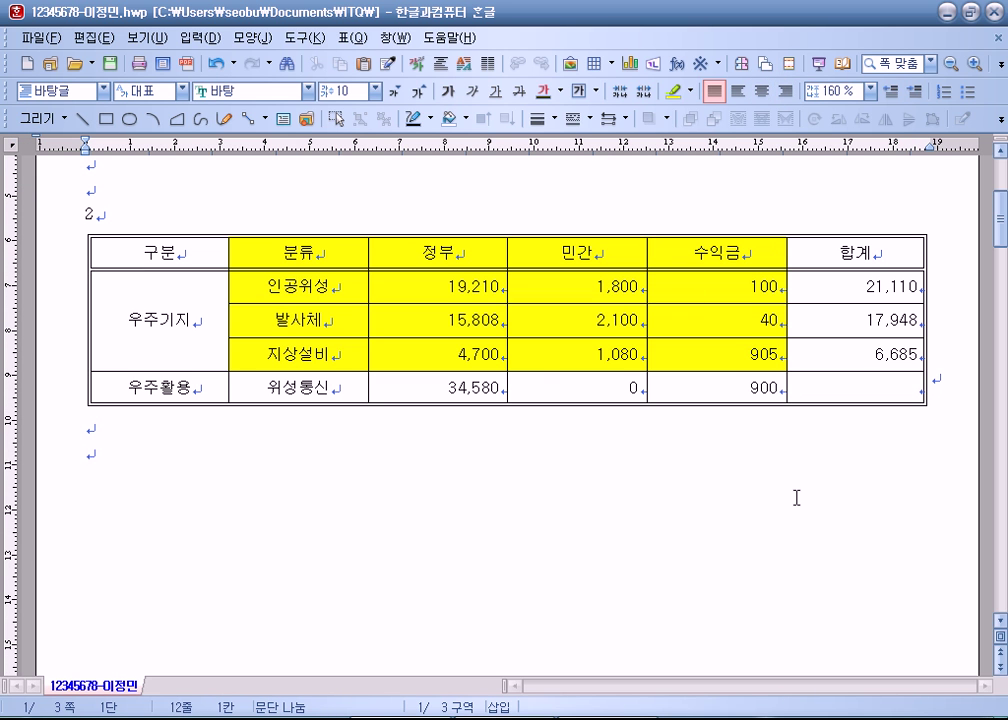
{"action": "left_click_drag", "start_coordinate": [207, 250], "coordinate": [437, 320]}
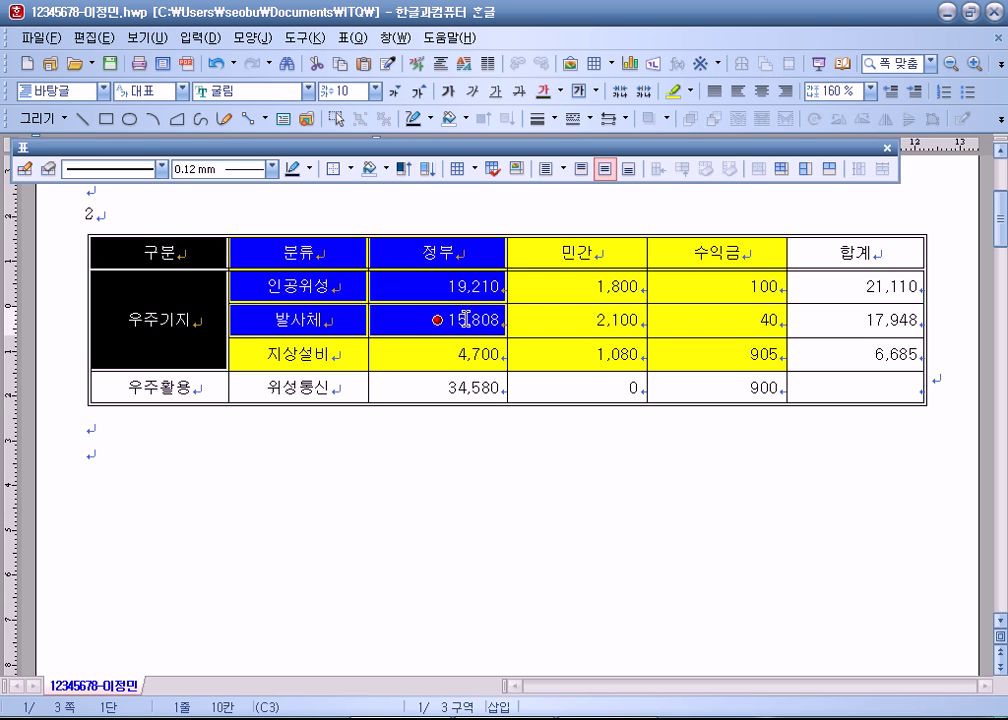
{"action": "left_click", "coordinate": [846, 391]}
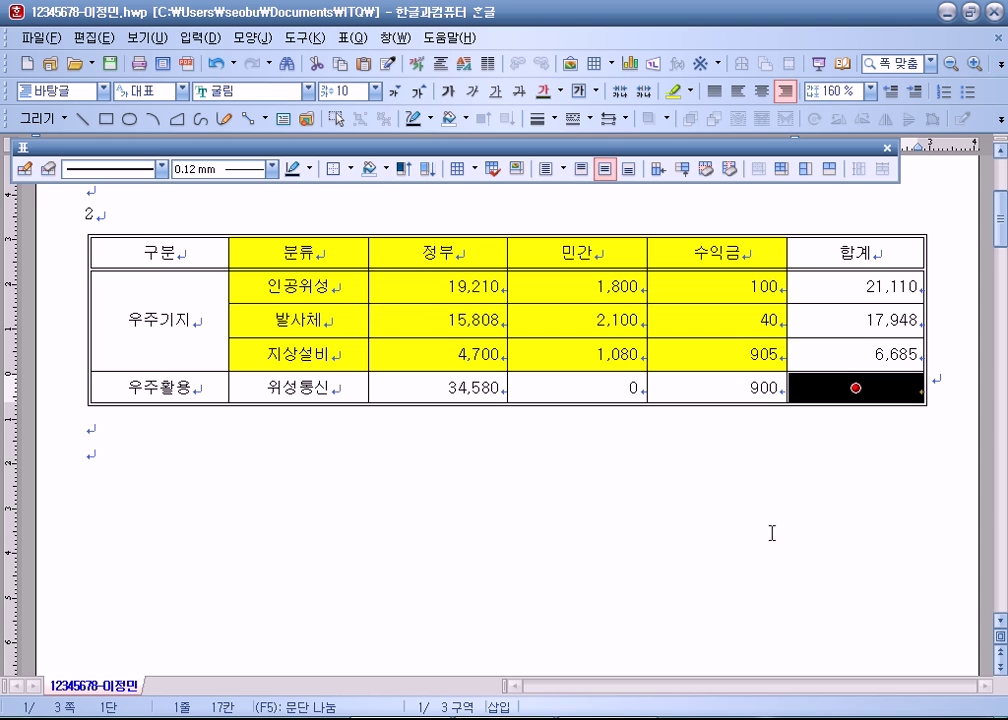
{"action": "left_click_drag", "start_coordinate": [290, 252], "coordinate": [691, 355]}
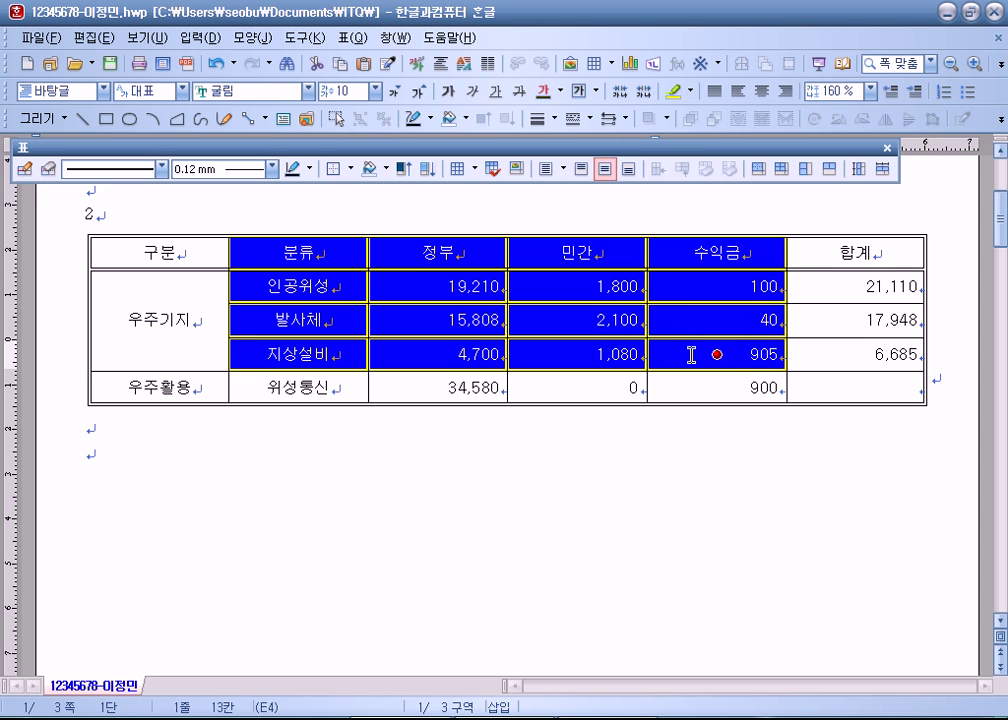
{"action": "left_click_drag", "start_coordinate": [140, 250], "coordinate": [695, 321]}
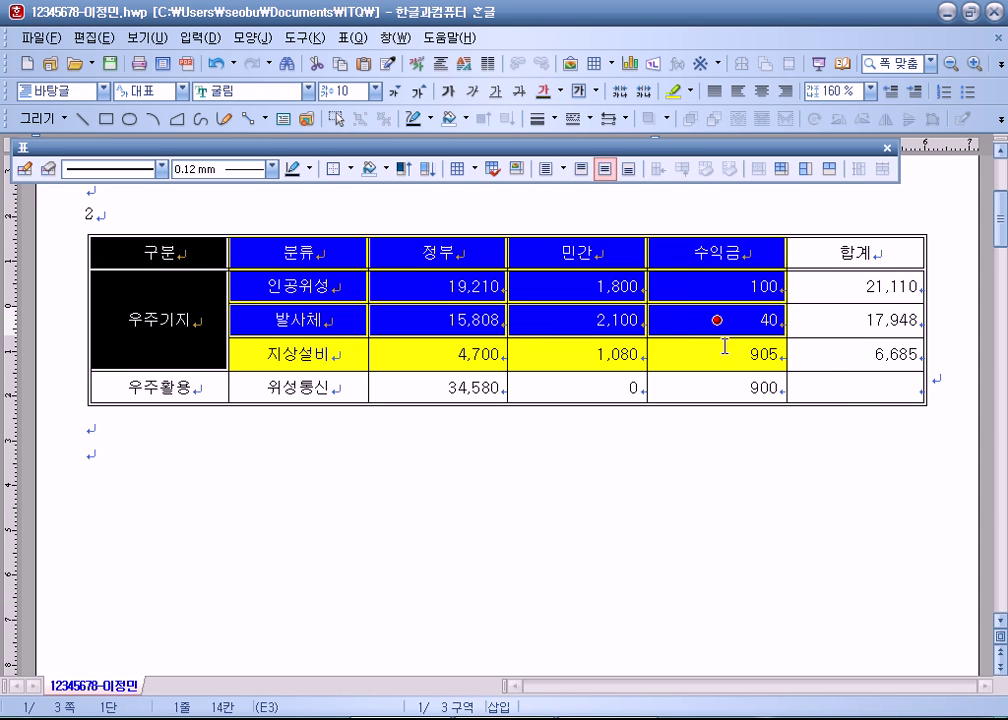
{"action": "left_click", "coordinate": [861, 392]}
{"action": "key", "text": "F5"}
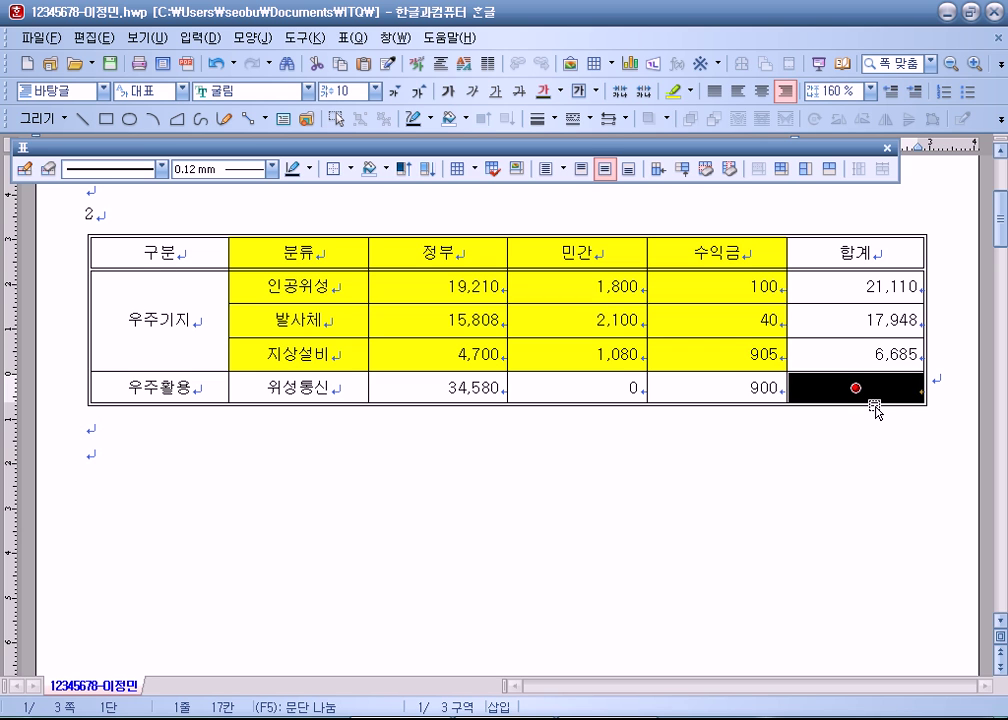
Step: Add a \ diagonal line to the empty 합계 cell of the 우주활용 row
{"action": "key", "text": "l"}
{"action": "left_click", "coordinate": [368, 152]}
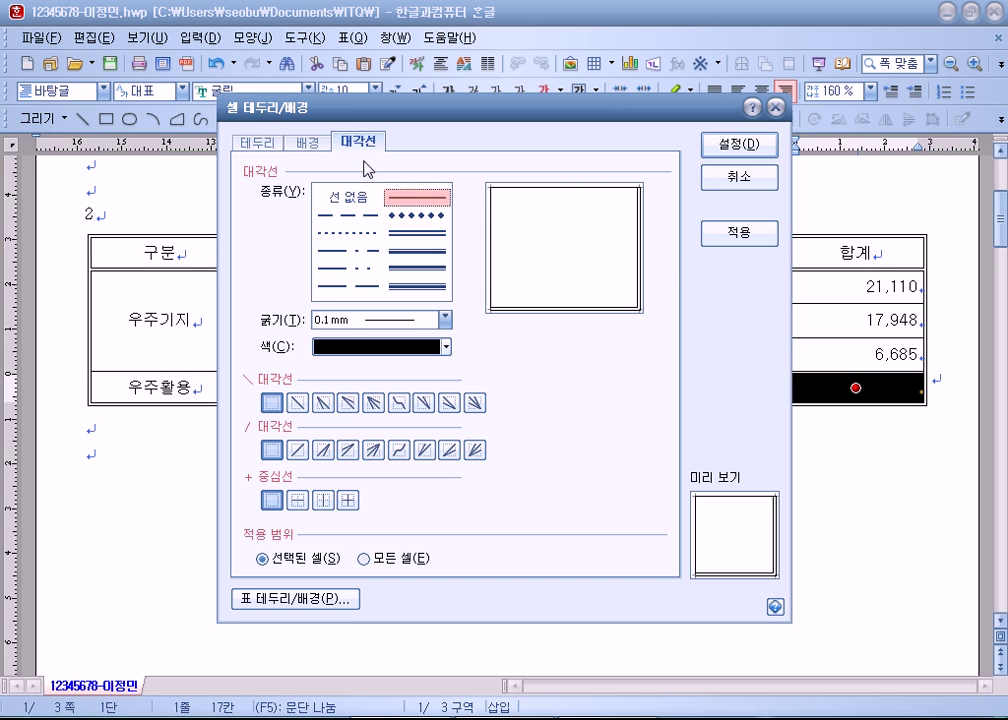
{"action": "left_click", "coordinate": [346, 233]}
{"action": "left_click", "coordinate": [297, 402]}
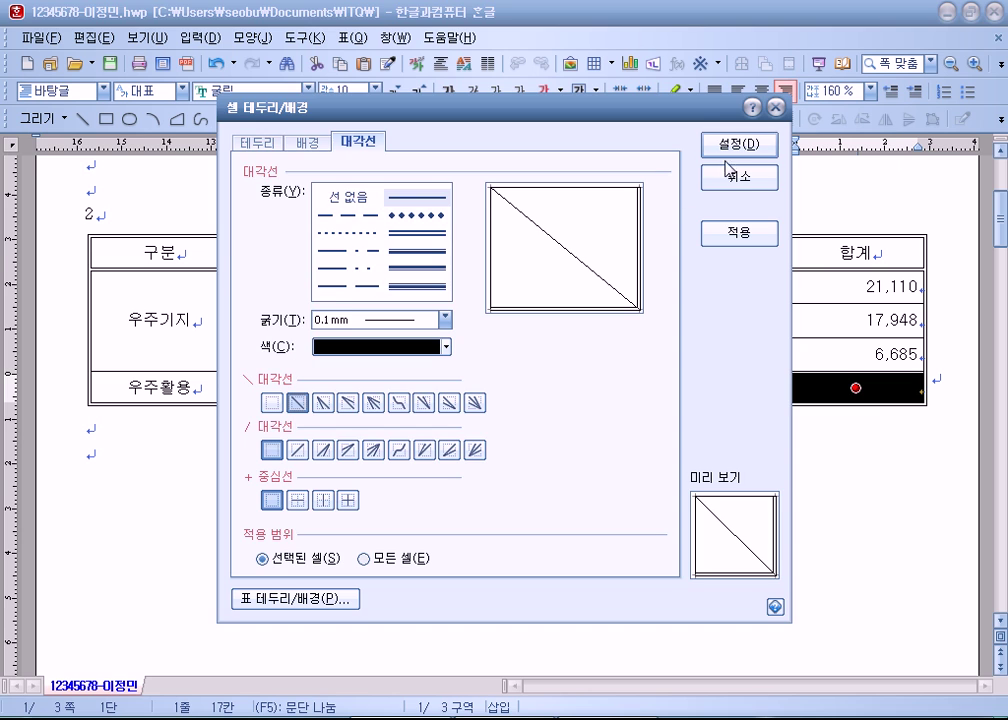
{"action": "left_click", "coordinate": [745, 144]}
{"action": "left_click", "coordinate": [668, 481]}
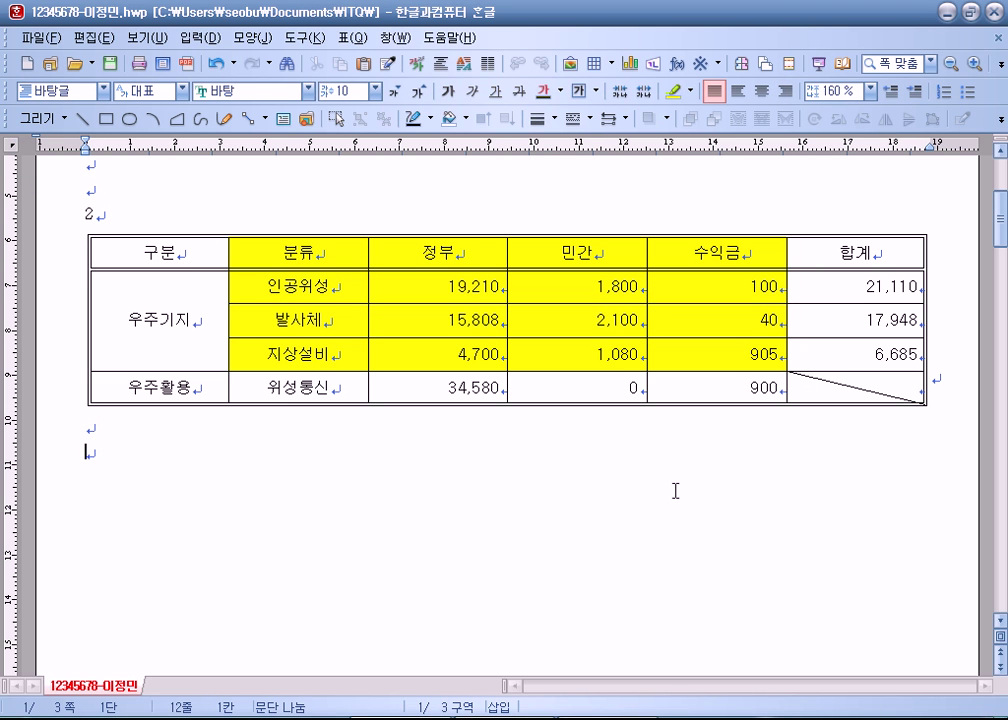
{"action": "left_click", "coordinate": [220, 250]}
{"action": "left_click", "coordinate": [276, 255]}
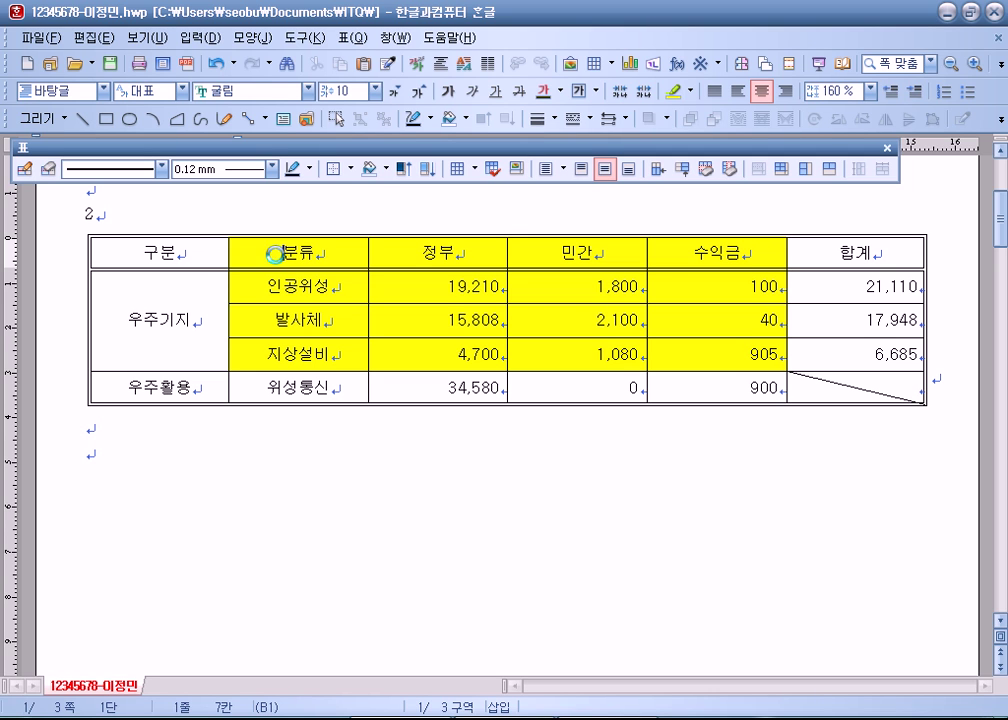
Step: Browse the 입력 menu commands, then dismiss them without inserting anything
{"action": "key", "text": "Down"}
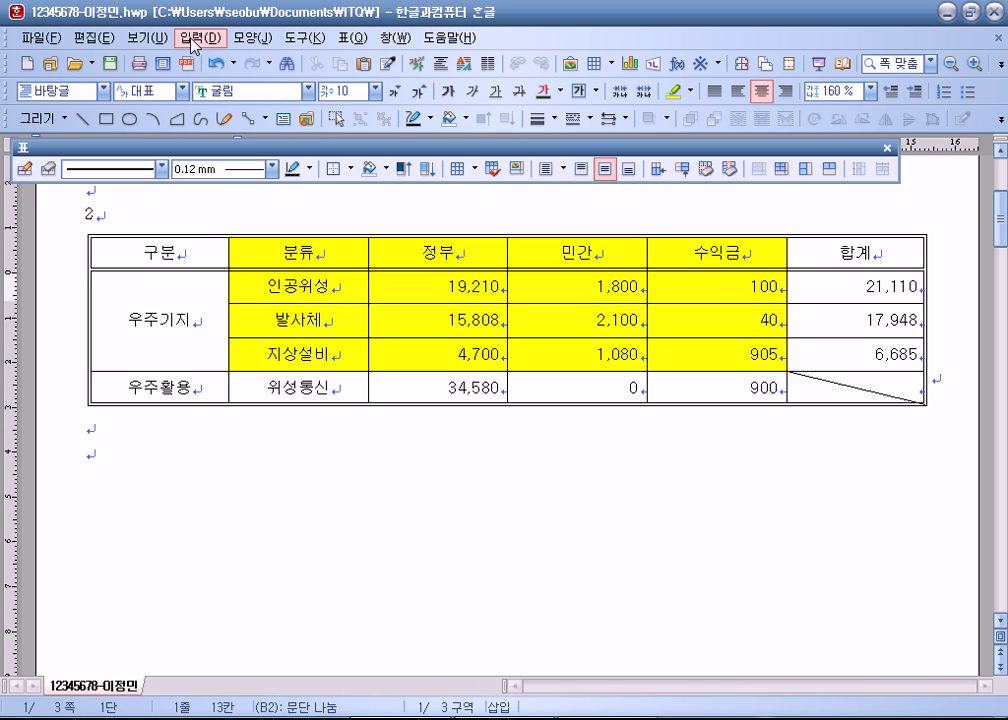
{"action": "left_click", "coordinate": [196, 40]}
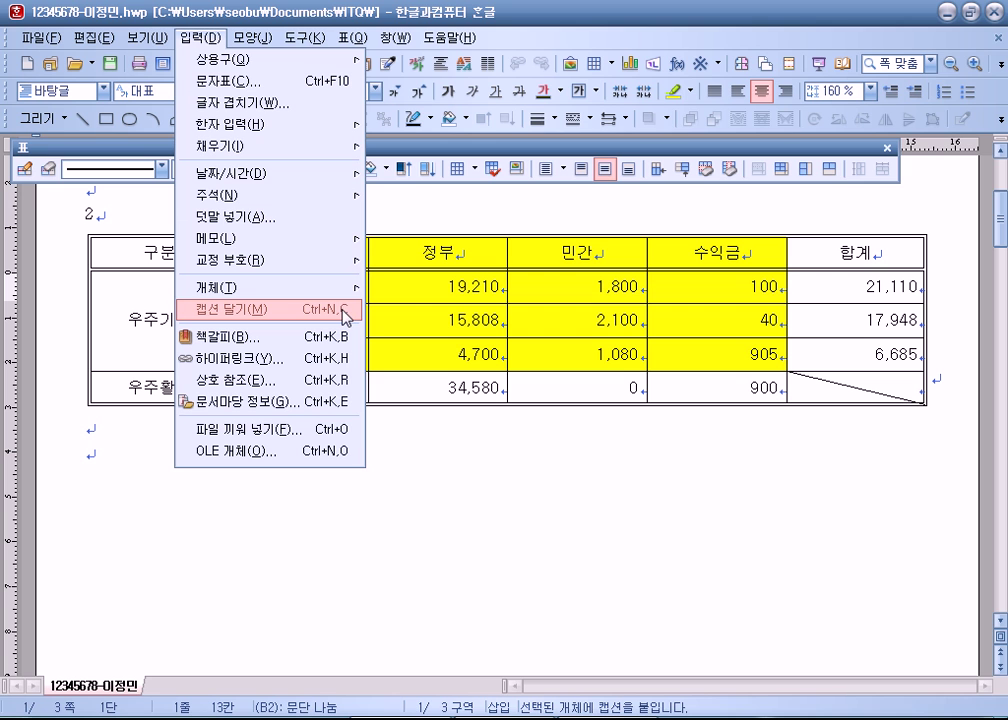
{"action": "mouse_move", "coordinate": [341, 41]}
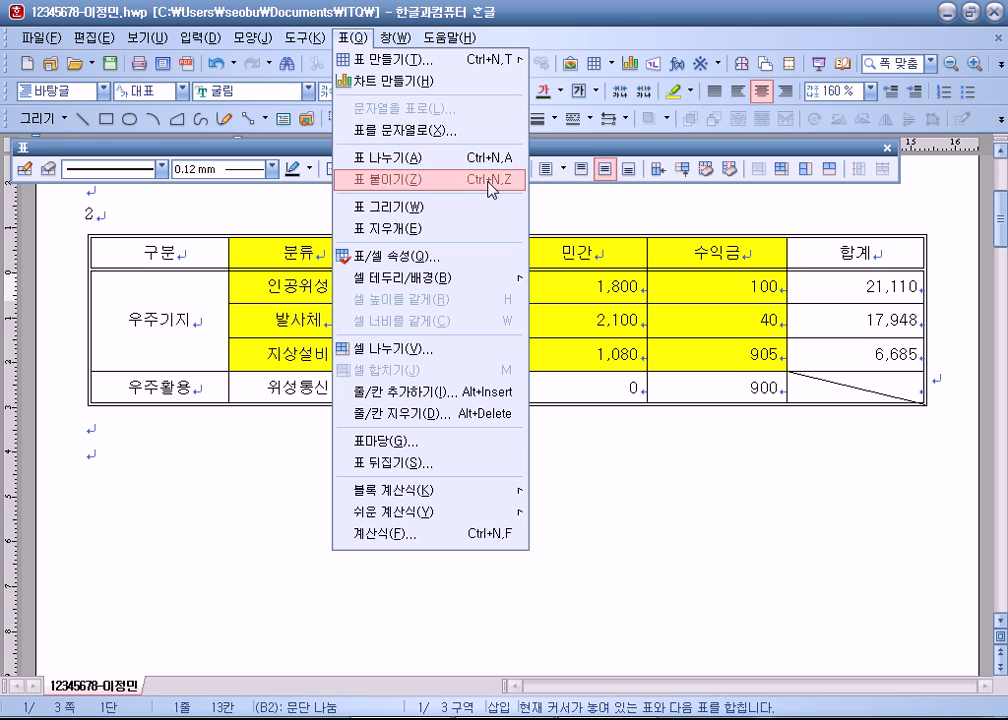
{"action": "mouse_move", "coordinate": [250, 37]}
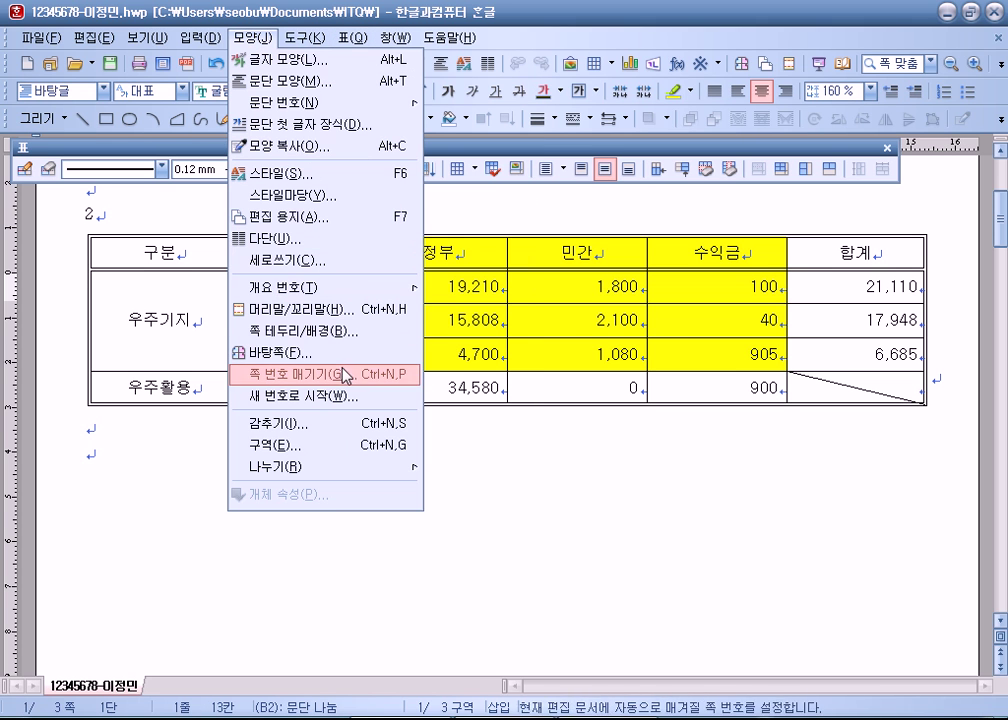
{"action": "mouse_move", "coordinate": [196, 37]}
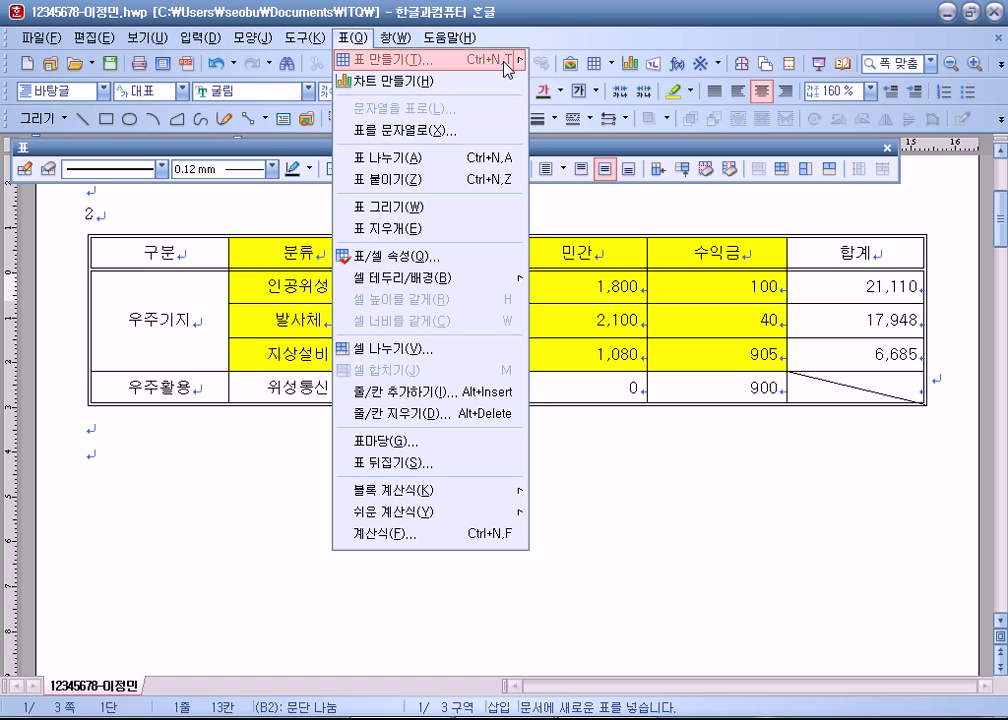
{"action": "key", "text": "Escape"}
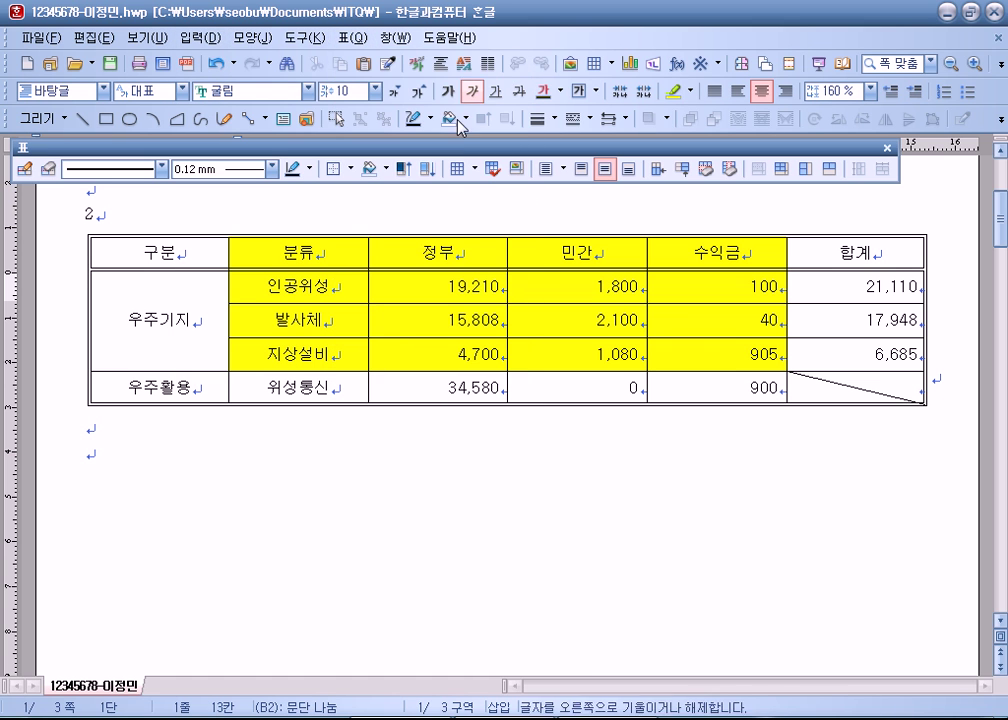
{"action": "left_click", "coordinate": [173, 443]}
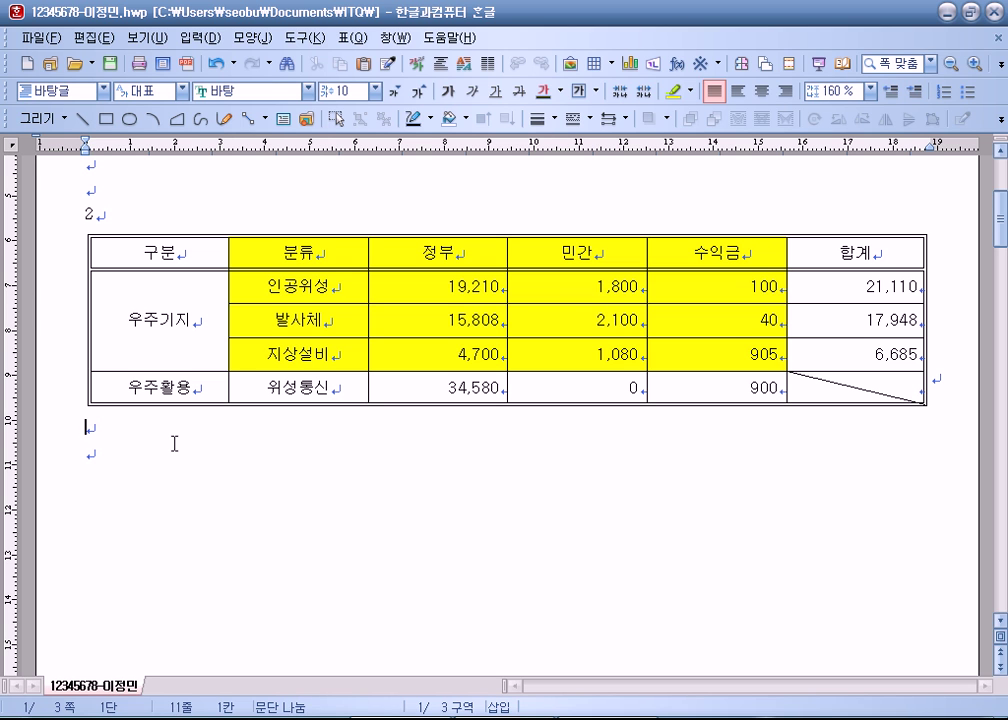
Step: From the 분류 cell, insert a caption on the table via 입력 > 캡션 달기
{"action": "left_click", "coordinate": [270, 251]}
{"action": "left_click", "coordinate": [210, 40]}
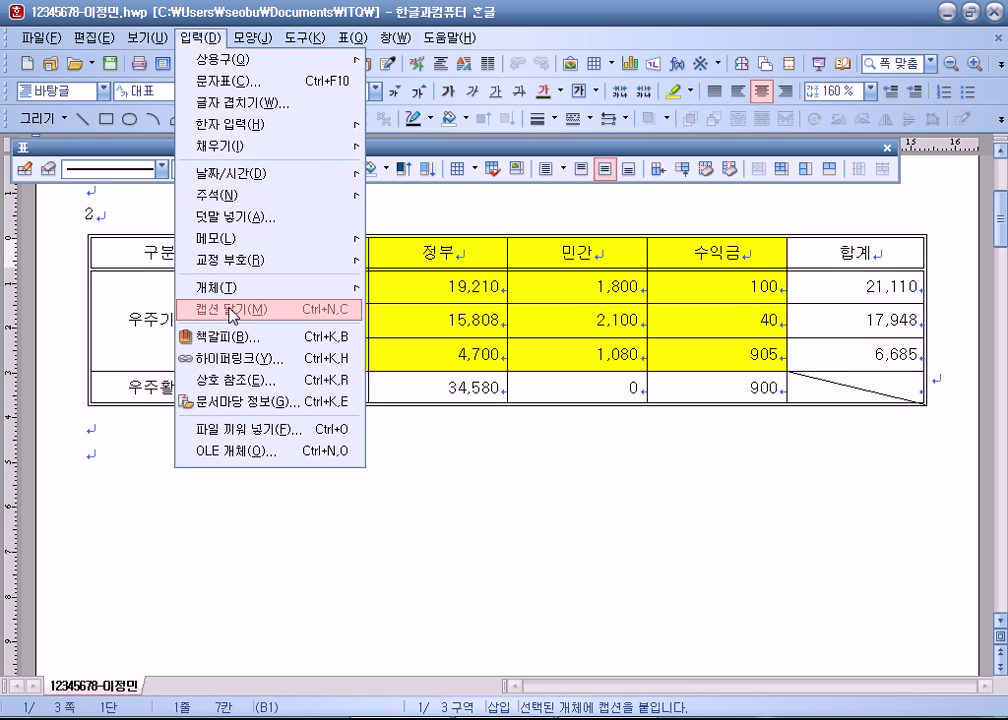
{"action": "left_click", "coordinate": [325, 314]}
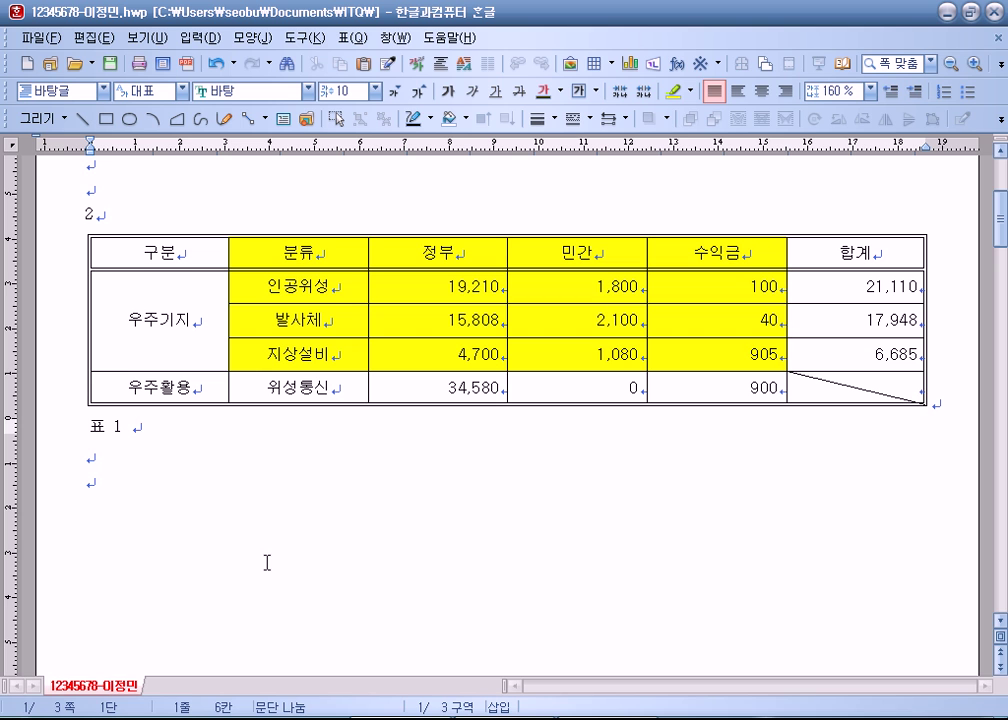
Step: Undo the caption, then re-insert the 표 1 caption from the 우주기지 cell
{"action": "key", "text": "ctrl+z"}
{"action": "left_click", "coordinate": [326, 288]}
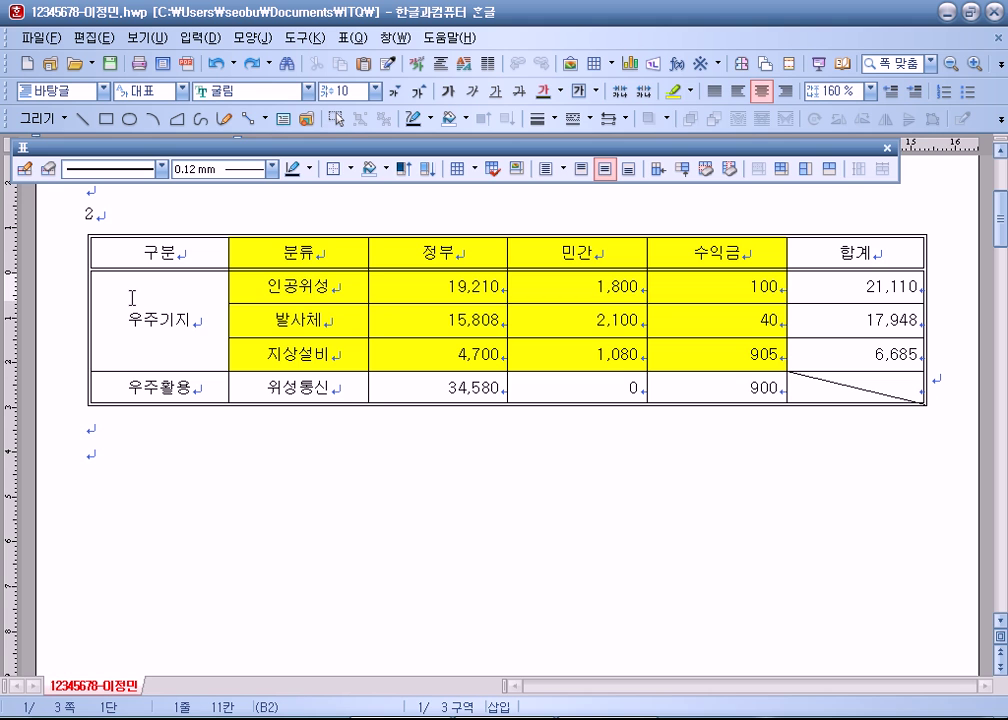
{"action": "left_click", "coordinate": [190, 326]}
{"action": "left_click", "coordinate": [199, 37]}
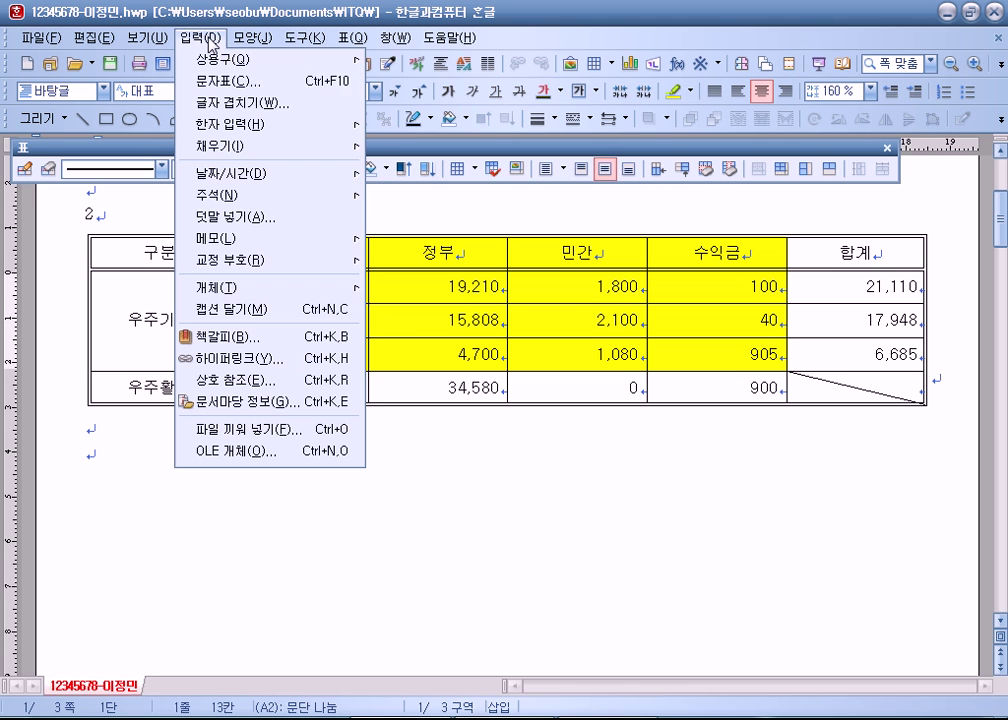
{"action": "left_click", "coordinate": [258, 310]}
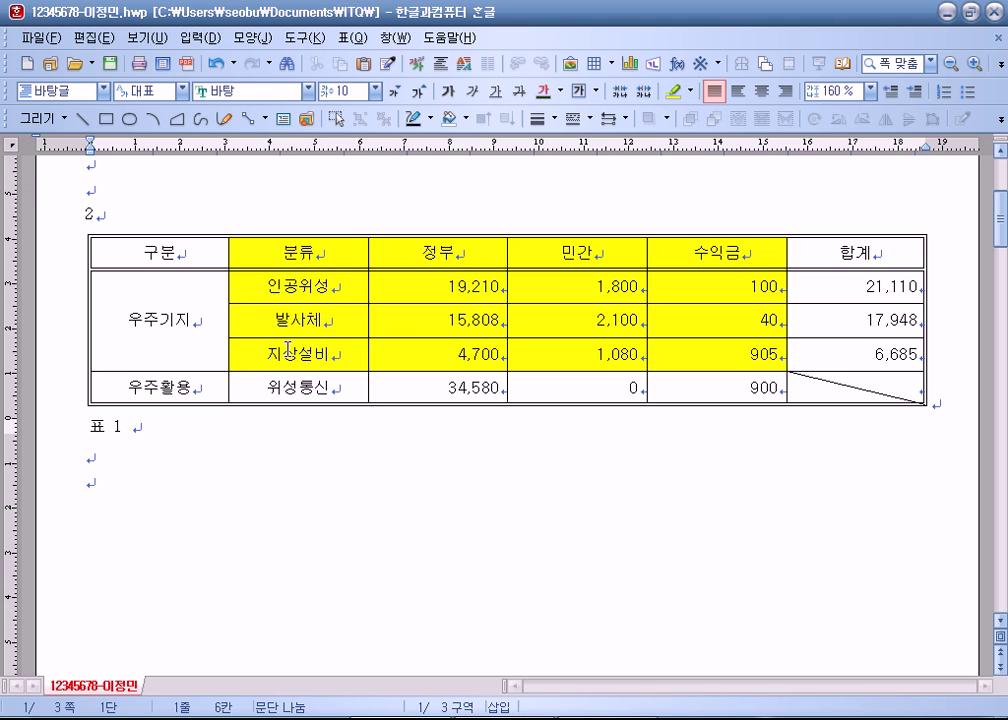
{"action": "scroll", "coordinate": [203, 421], "scroll_direction": "down", "scroll_amount": 3}
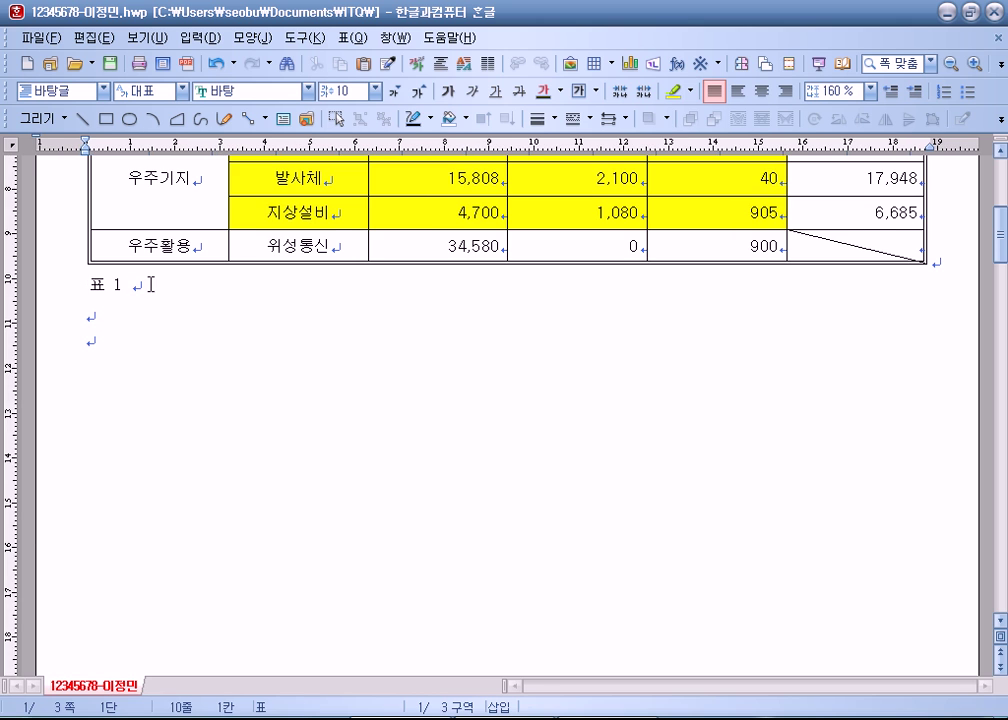
{"action": "scroll", "coordinate": [151, 286], "scroll_direction": "up", "scroll_amount": 2}
Step: Try selecting the 표 1 caption text in different ways
{"action": "left_click", "coordinate": [69, 402]}
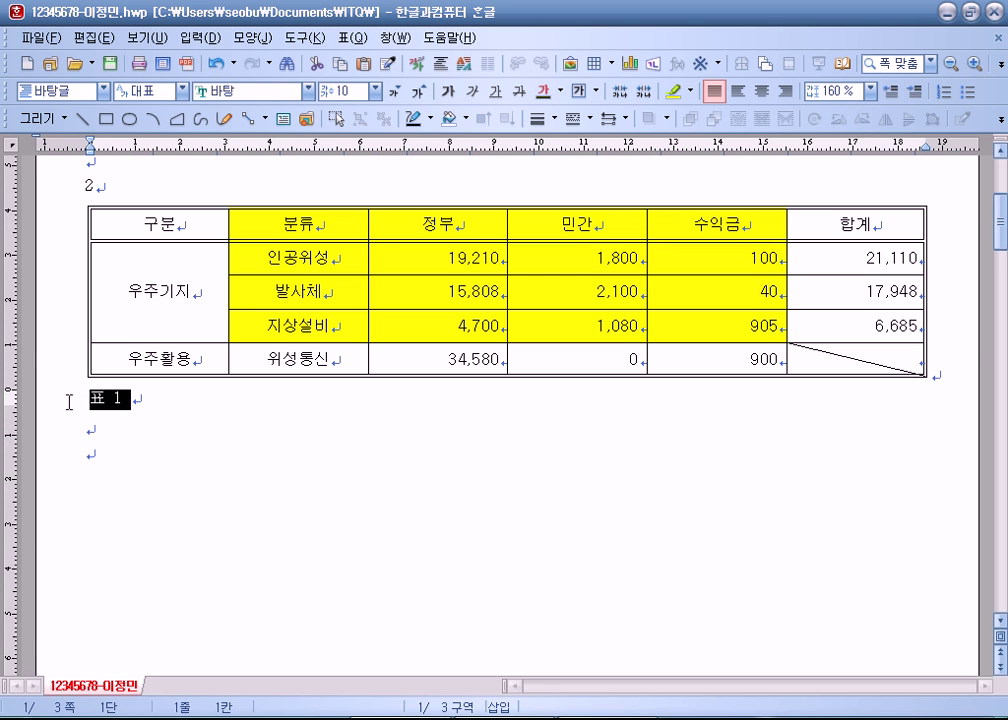
{"action": "left_click", "coordinate": [166, 404]}
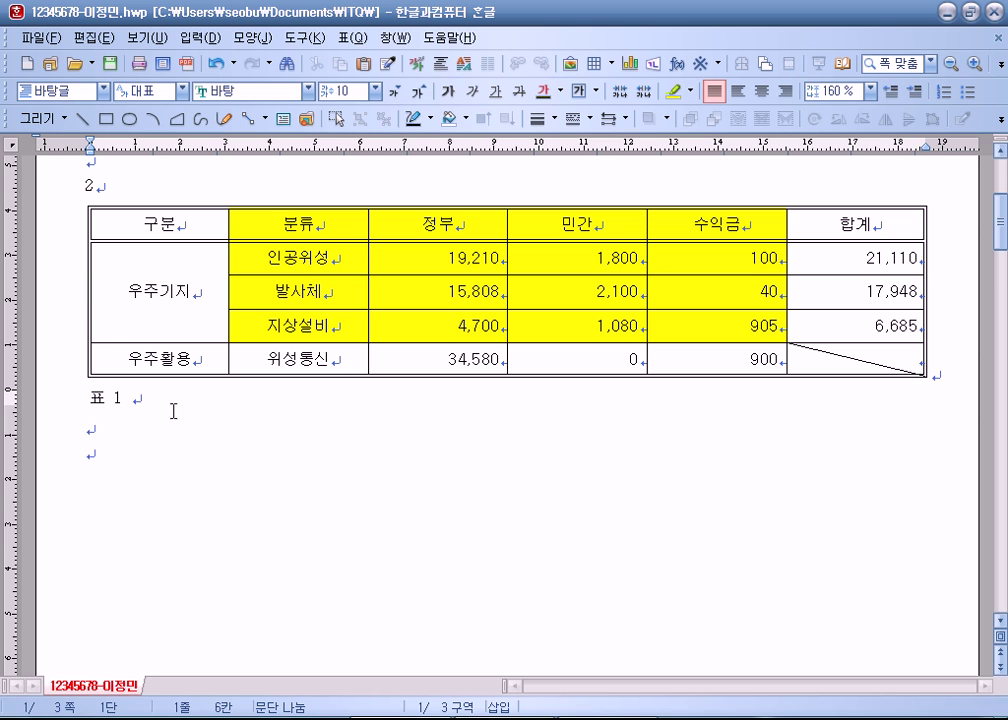
{"action": "scroll", "coordinate": [170, 409], "scroll_direction": "down", "scroll_amount": 1}
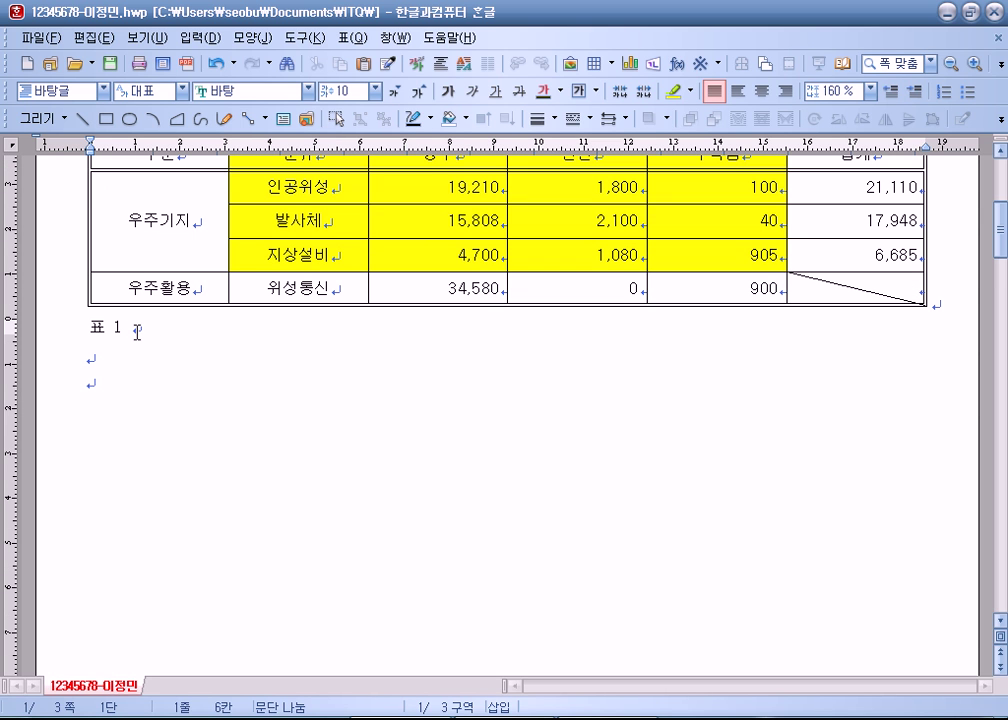
{"action": "left_click_drag", "start_coordinate": [135, 332], "coordinate": [91, 330]}
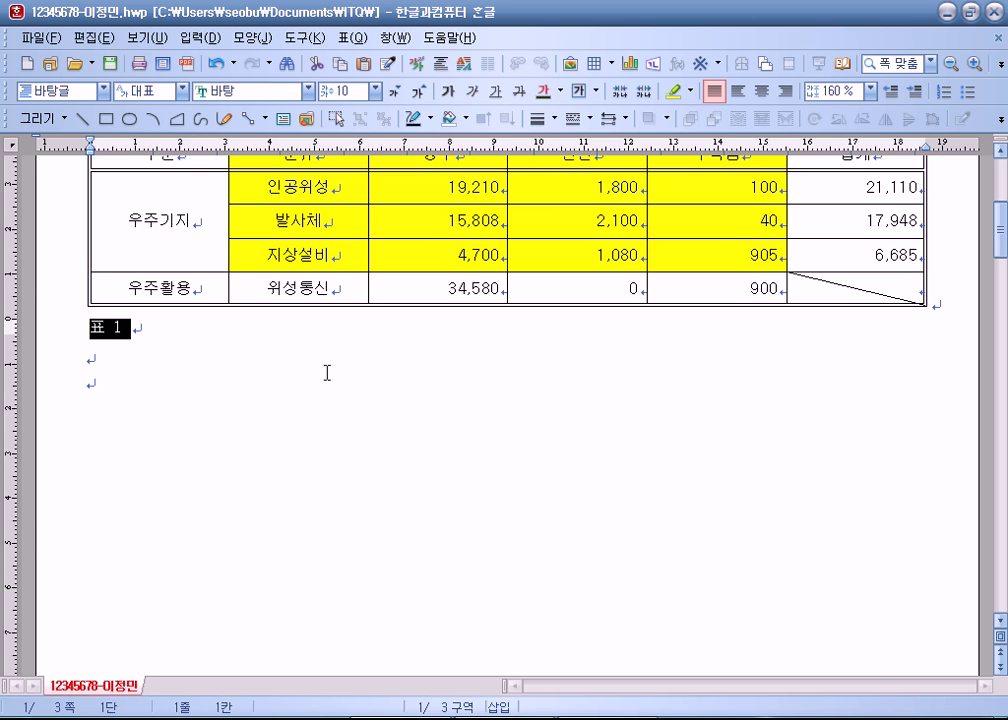
{"action": "left_click", "coordinate": [169, 342]}
{"action": "scroll", "coordinate": [169, 342], "scroll_direction": "up", "scroll_amount": 1}
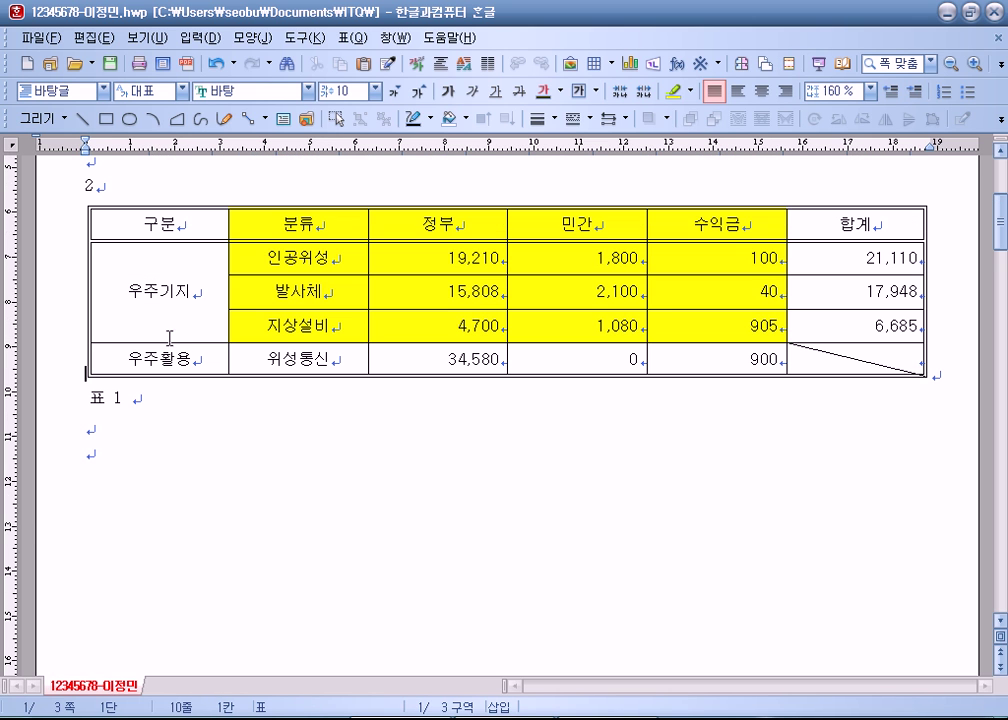
{"action": "left_click", "coordinate": [135, 398]}
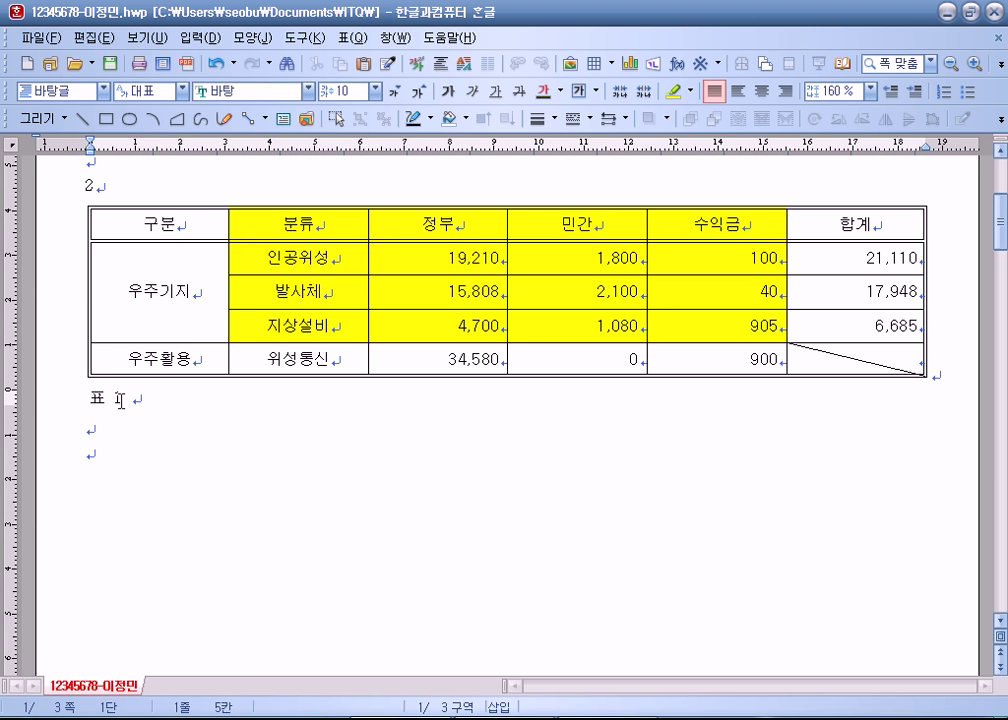
{"action": "key", "text": "shift+Left"}
{"action": "key", "text": "shift+Left"}
{"action": "key", "text": "shift+Left"}
{"action": "key", "text": "shift+Left"}
{"action": "key", "text": "shift+Left"}
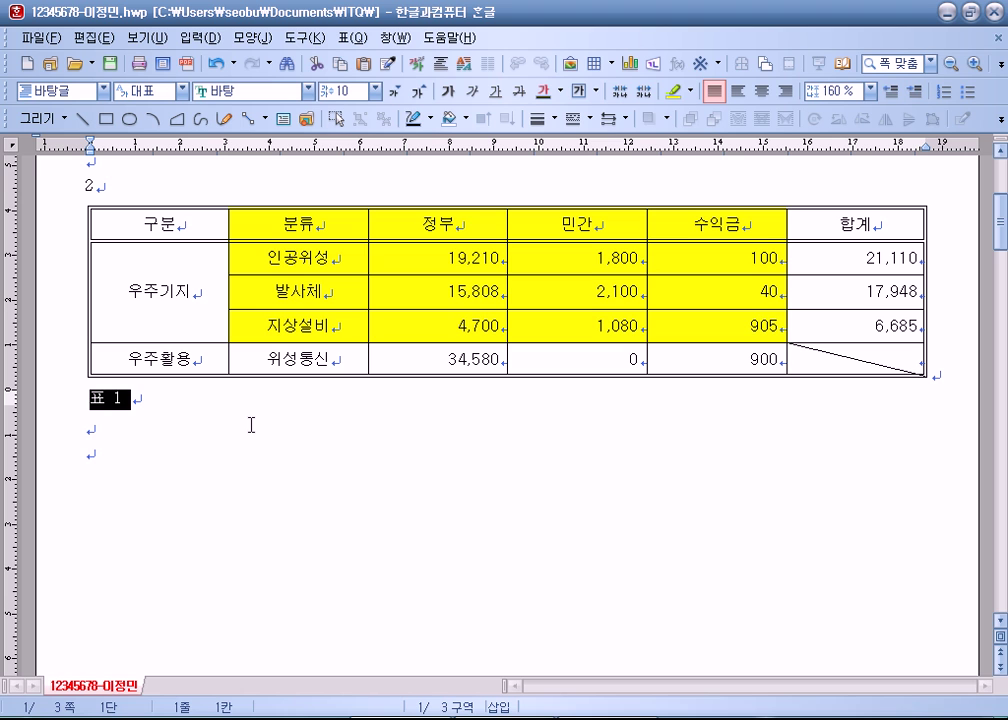
Step: Delete the caption's automatic number, undo to restore it, and select 표 1
{"action": "left_click", "coordinate": [234, 394]}
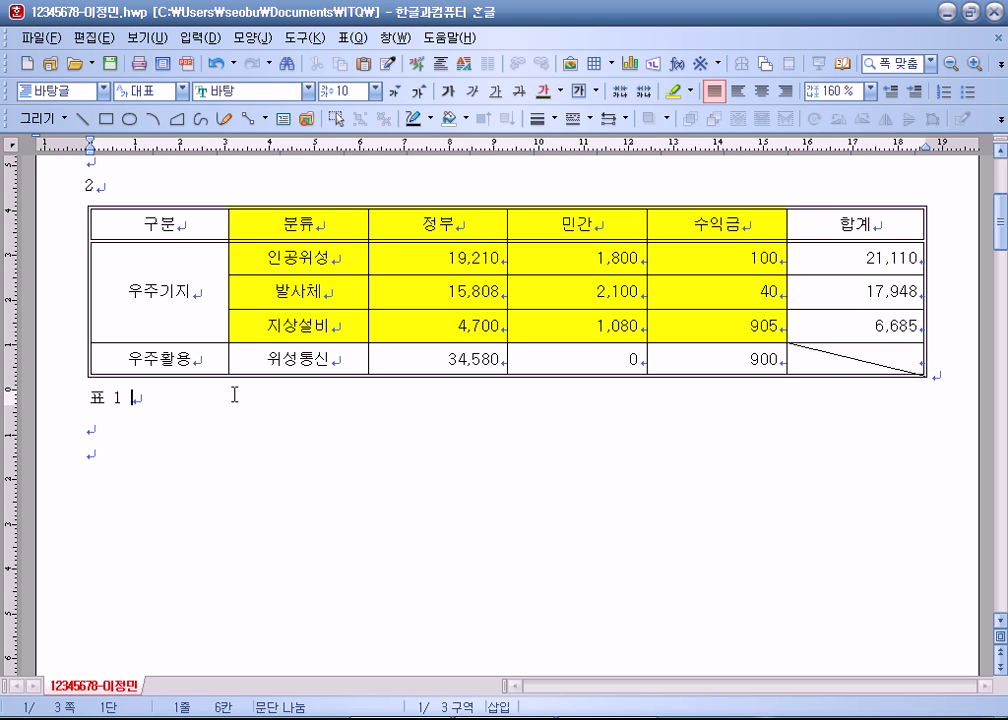
{"action": "key", "text": "BackSpace"}
{"action": "key", "text": "BackSpace"}
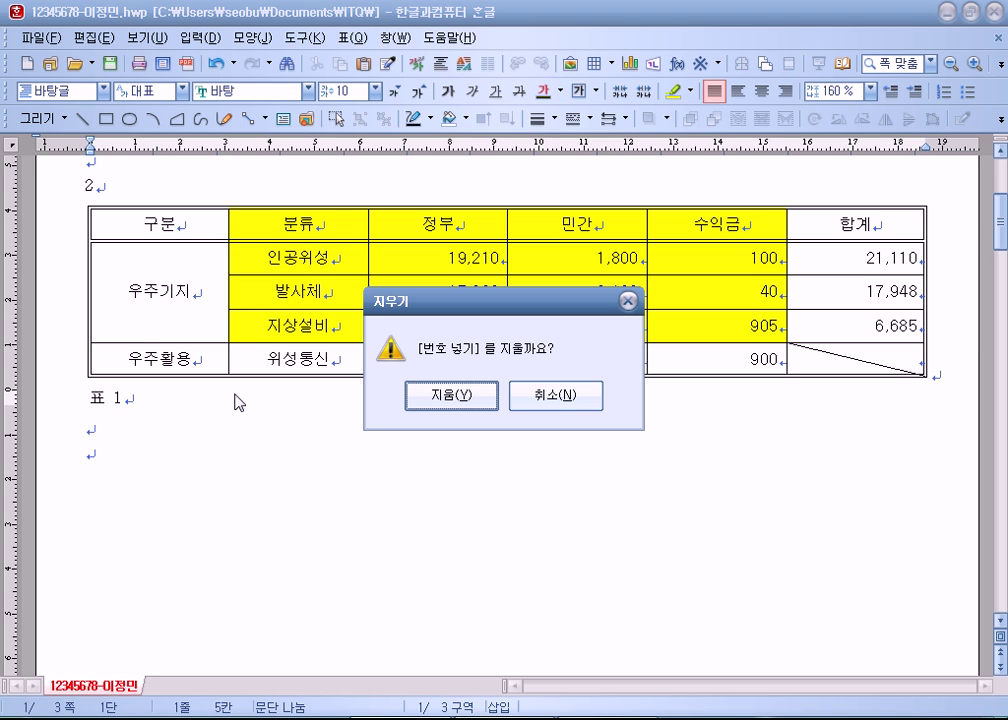
{"action": "key", "text": "Return"}
{"action": "key", "text": "ctrl+z"}
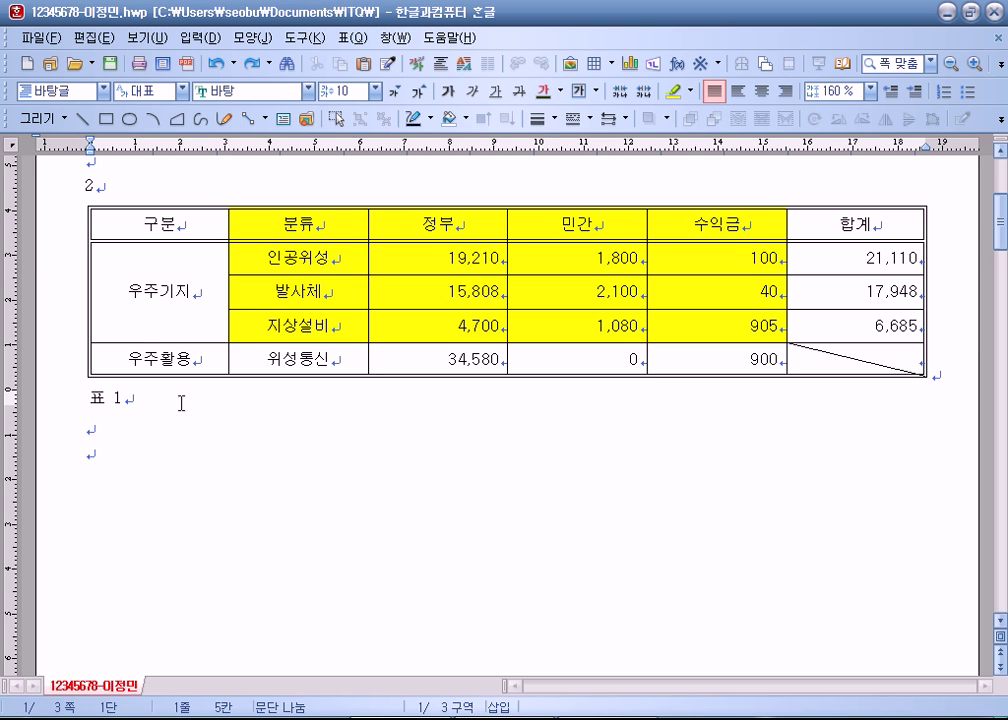
{"action": "left_click", "coordinate": [107, 398]}
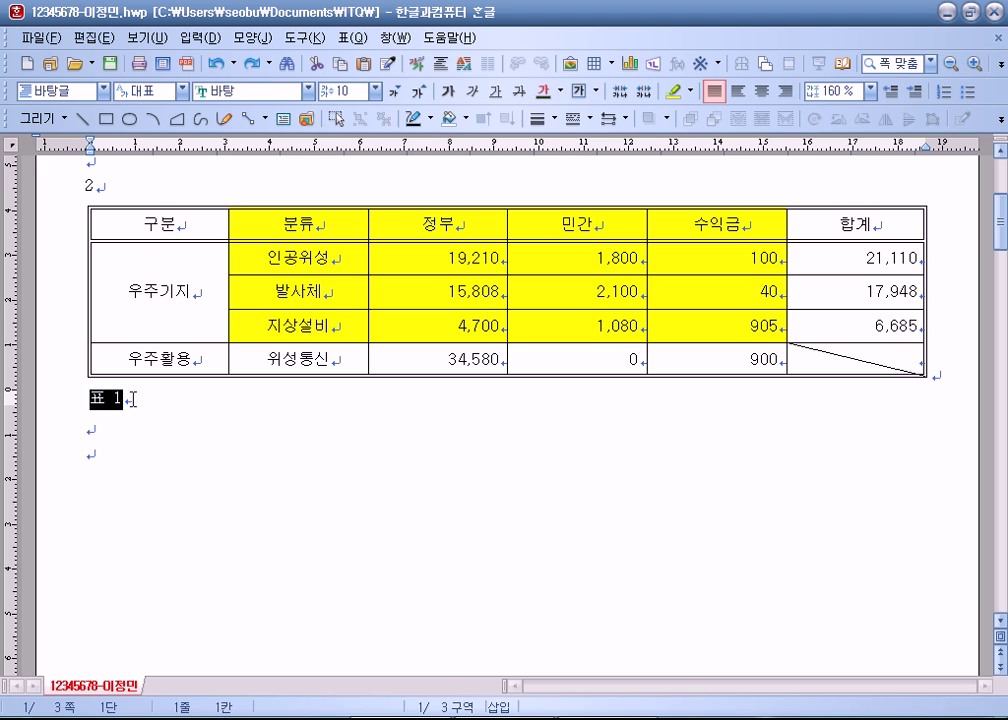
Step: Replace 표 1 with '우주 분야 제작연구비 투자 현황(단위 : 십만 원)' and right-align it
{"action": "key", "text": "BackSpace"}
{"action": "key", "text": "BackSpace"}
{"action": "type", "text": "우주 분"}
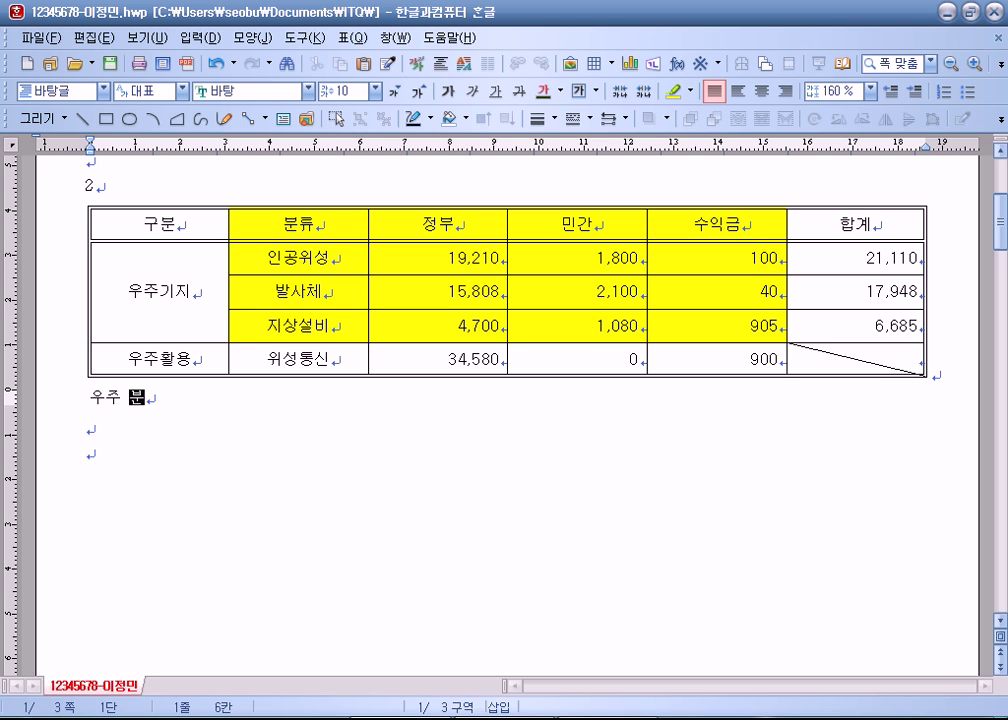
{"action": "type", "text": "야 제작연구비"}
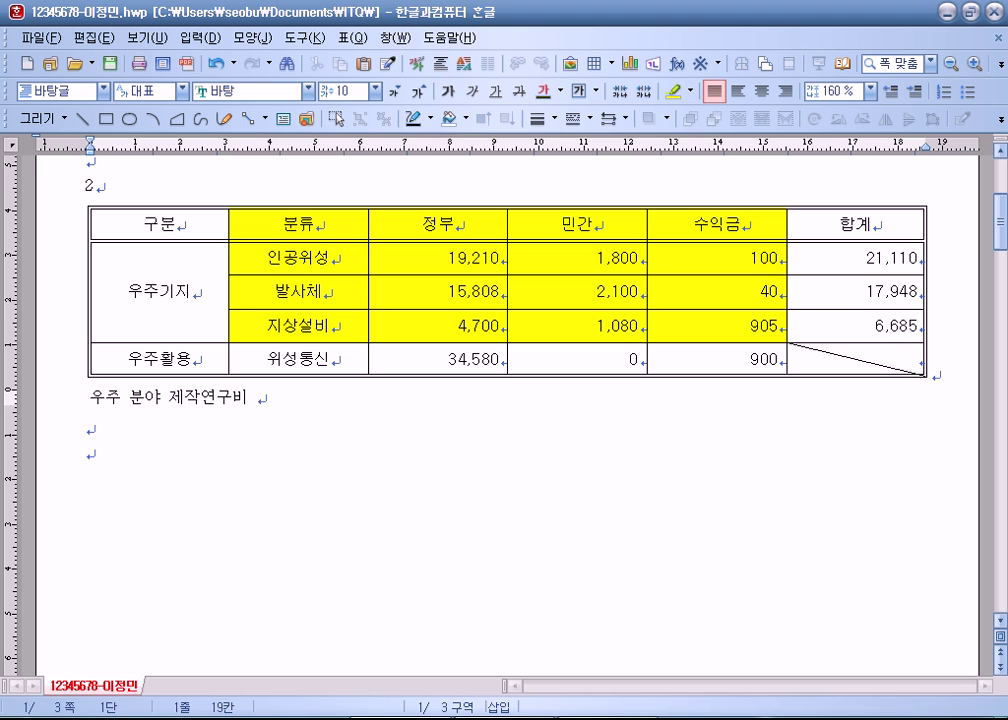
{"action": "type", "text": " 투자 현황(단"}
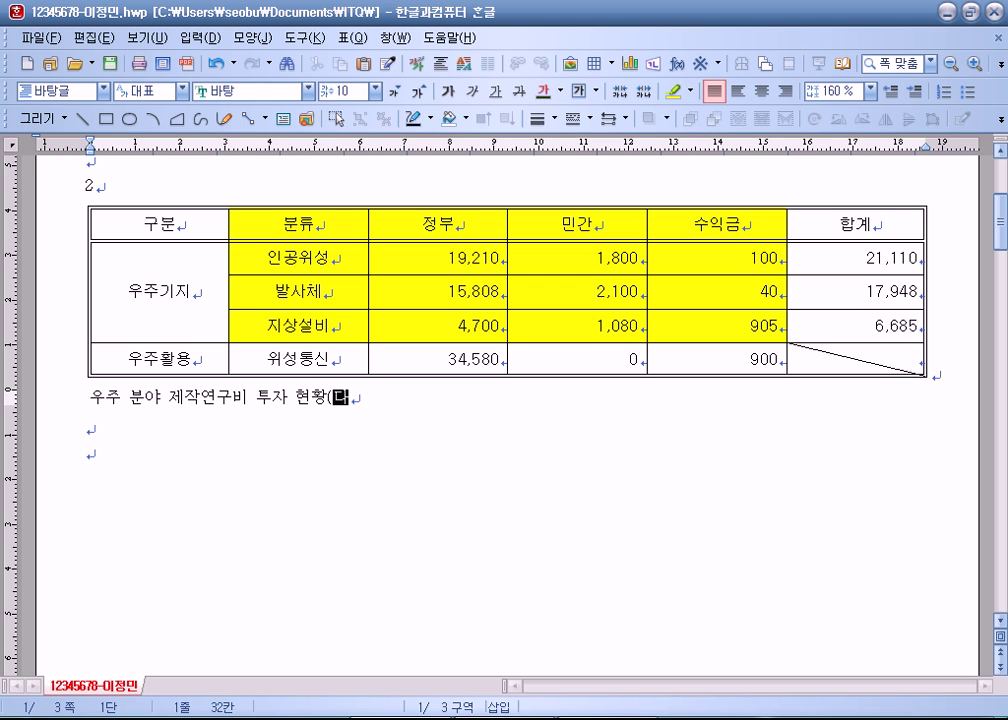
{"action": "type", "text": "위 :"}
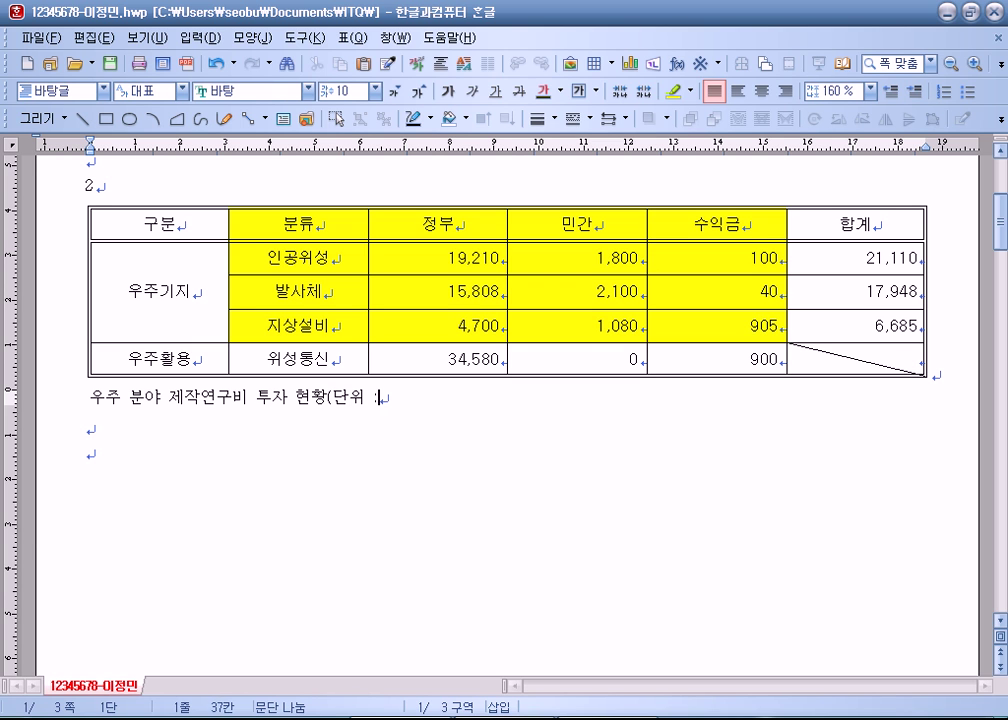
{"action": "type", "text": " 십만"}
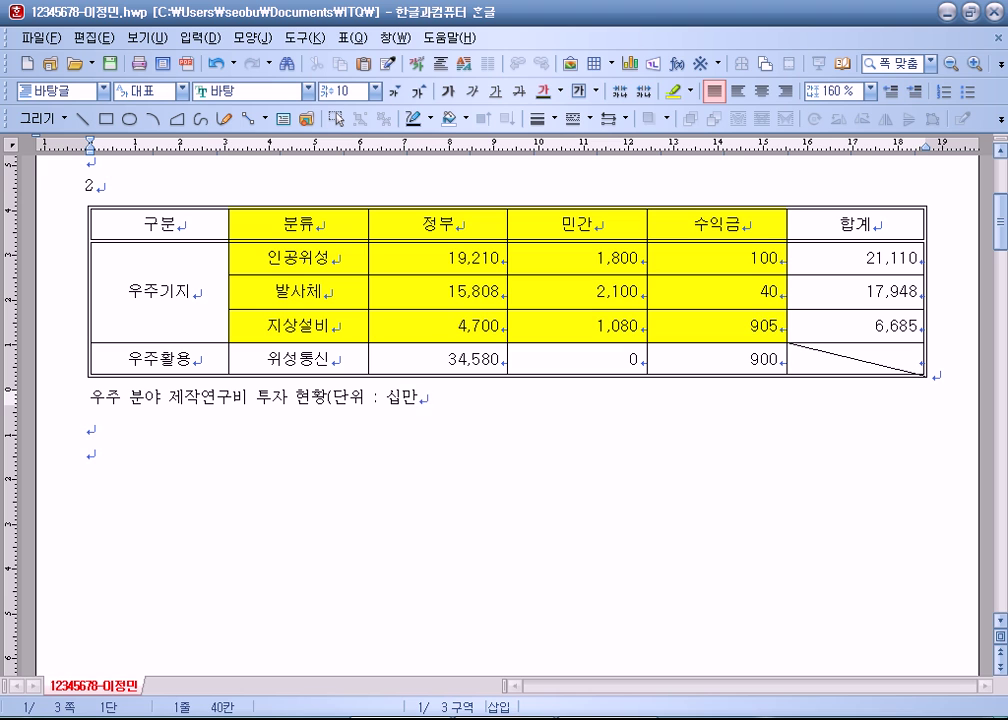
{"action": "type", "text": " 원)"}
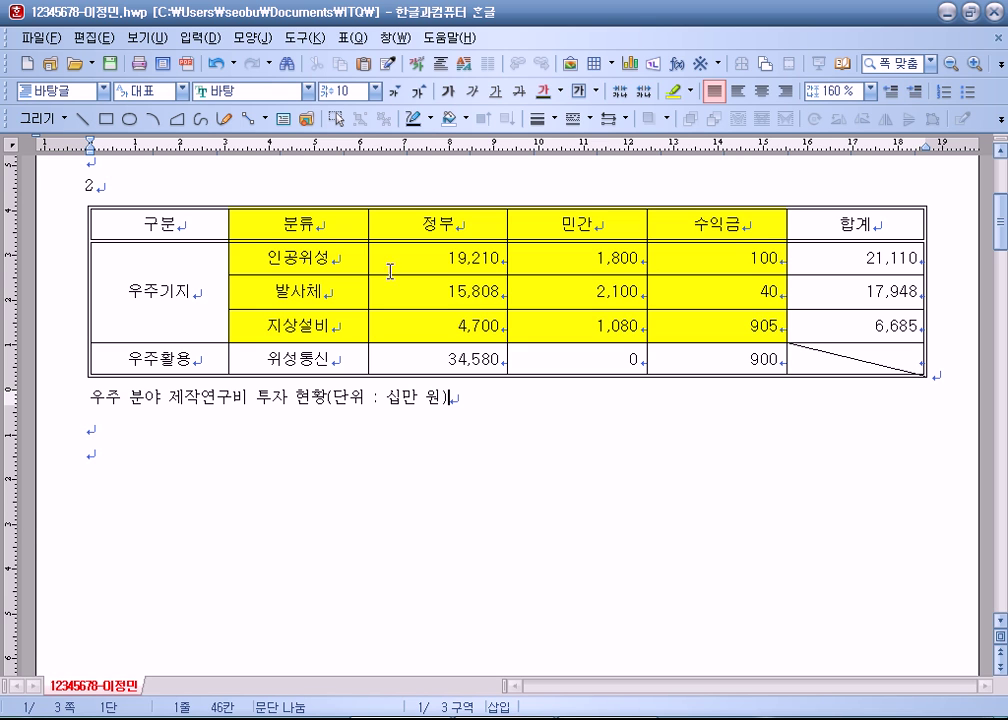
{"action": "left_click", "coordinate": [786, 91]}
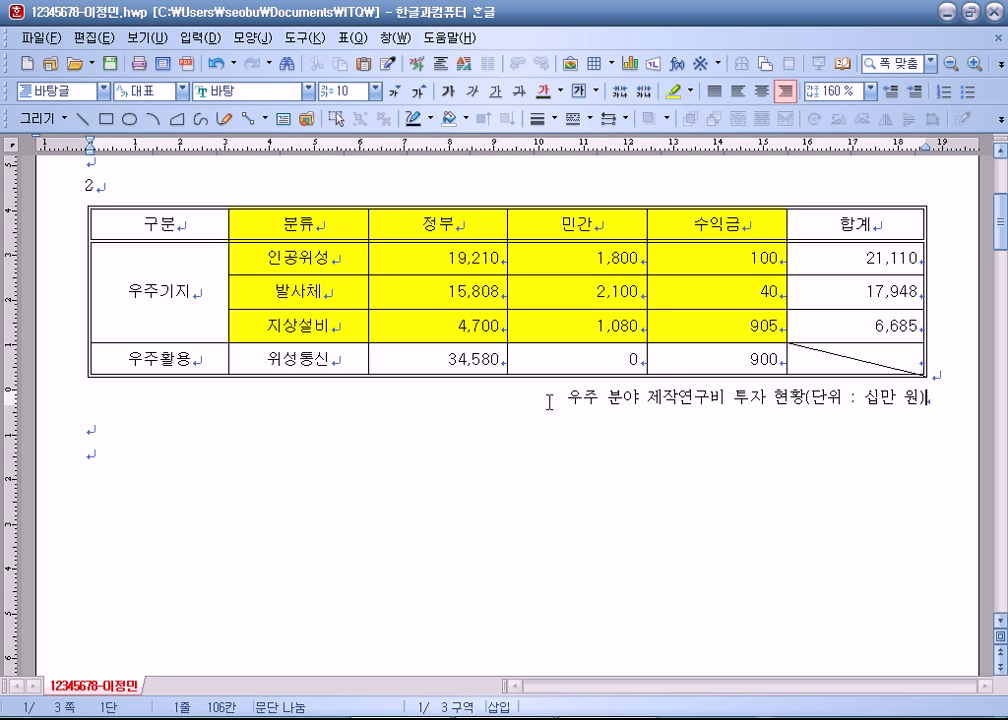
Step: Undo the alignment, then set the whole caption in 굴림 and right-align it
{"action": "key", "text": "ctrl+z"}
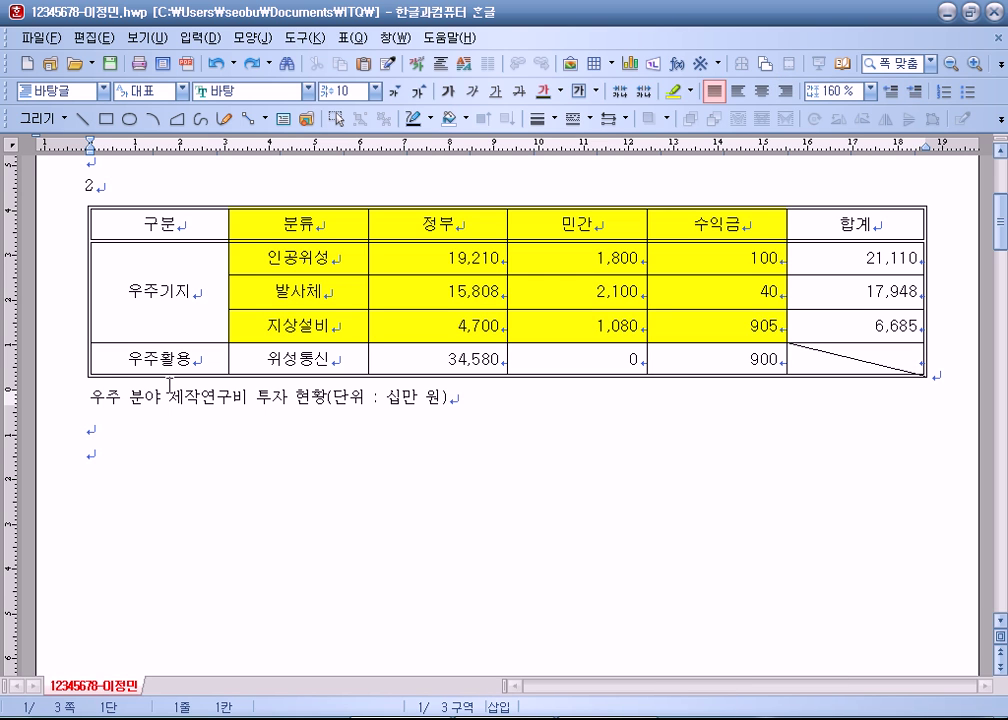
{"action": "left_click_drag", "start_coordinate": [90, 396], "coordinate": [547, 418]}
{"action": "left_click", "coordinate": [309, 91]}
{"action": "scroll", "coordinate": [240, 186], "scroll_direction": "up", "scroll_amount": 5}
{"action": "left_click", "coordinate": [240, 186]}
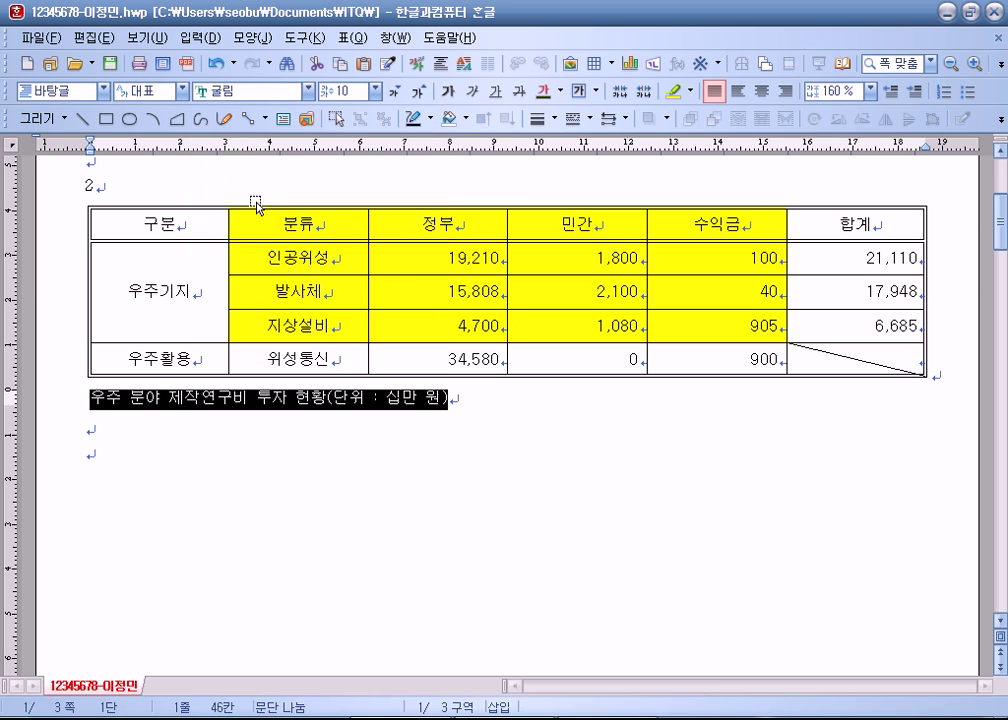
{"action": "left_click", "coordinate": [790, 92]}
{"action": "left_click", "coordinate": [707, 408]}
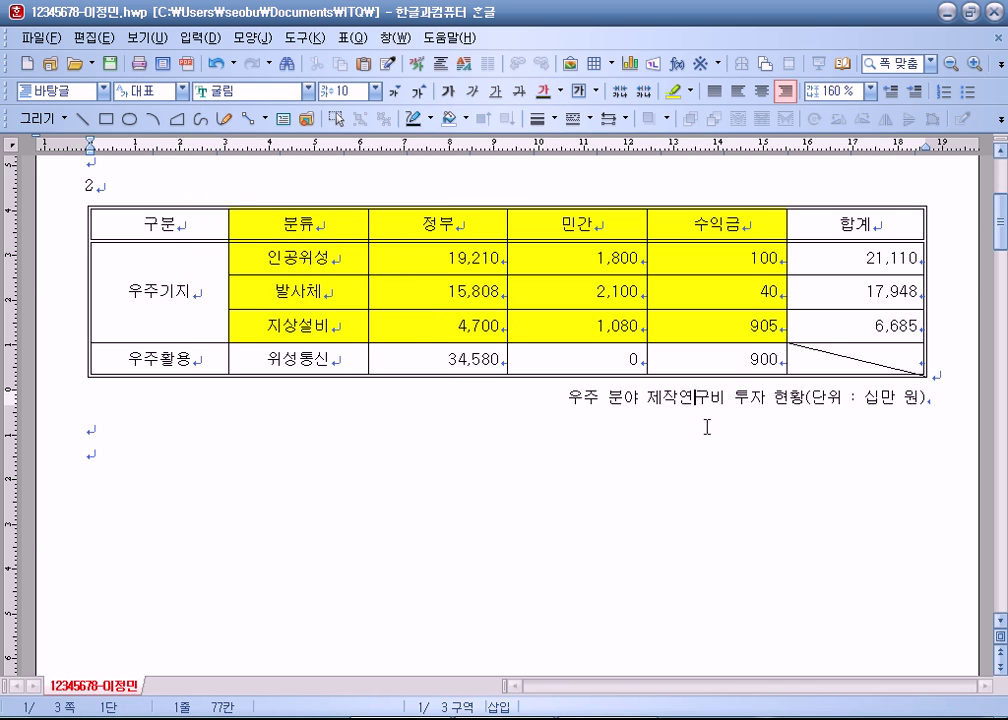
Step: Reselect the caption to check it, then return the caret to the table's 19,210 cell
{"action": "left_click", "coordinate": [729, 187]}
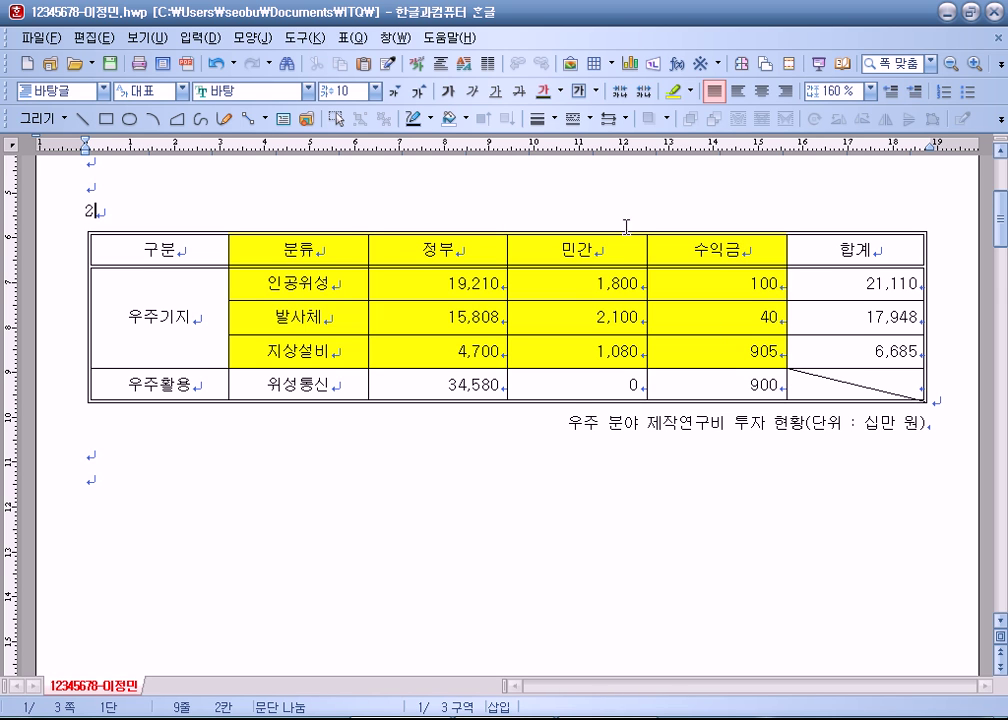
{"action": "left_click_drag", "start_coordinate": [568, 423], "coordinate": [918, 435]}
{"action": "left_click", "coordinate": [787, 433]}
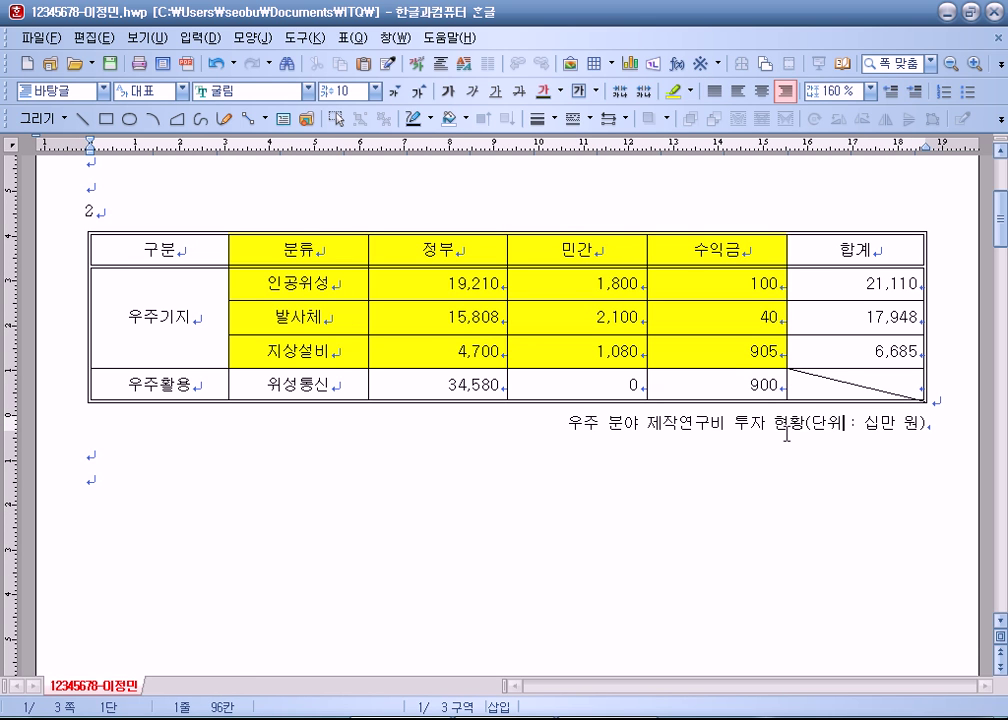
{"action": "left_click", "coordinate": [413, 318]}
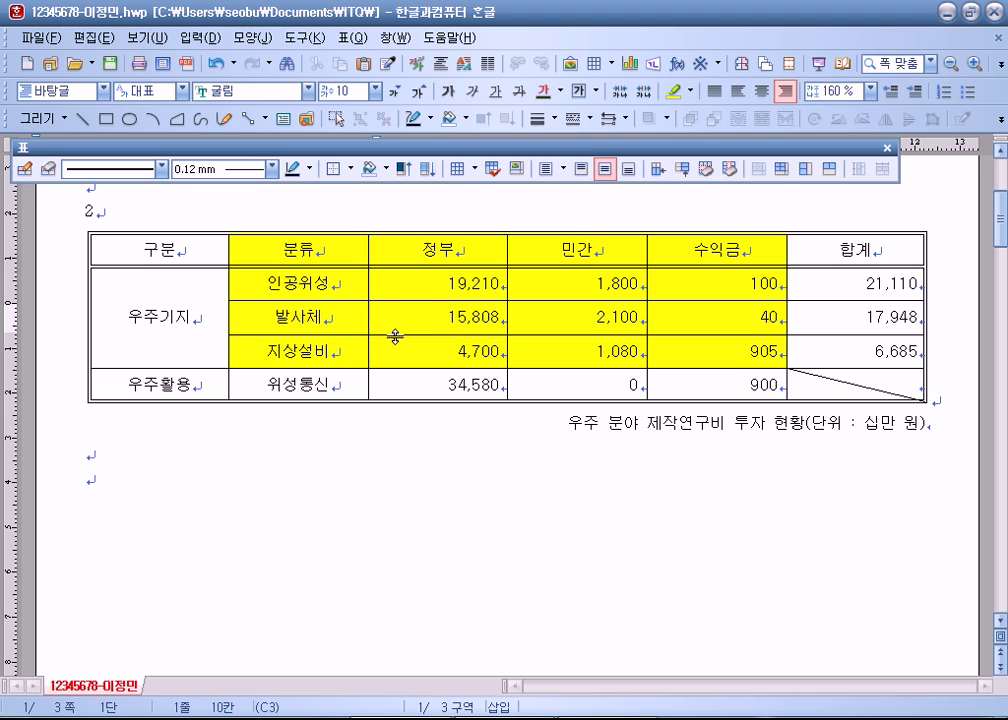
{"action": "left_click_drag", "start_coordinate": [548, 433], "coordinate": [954, 434]}
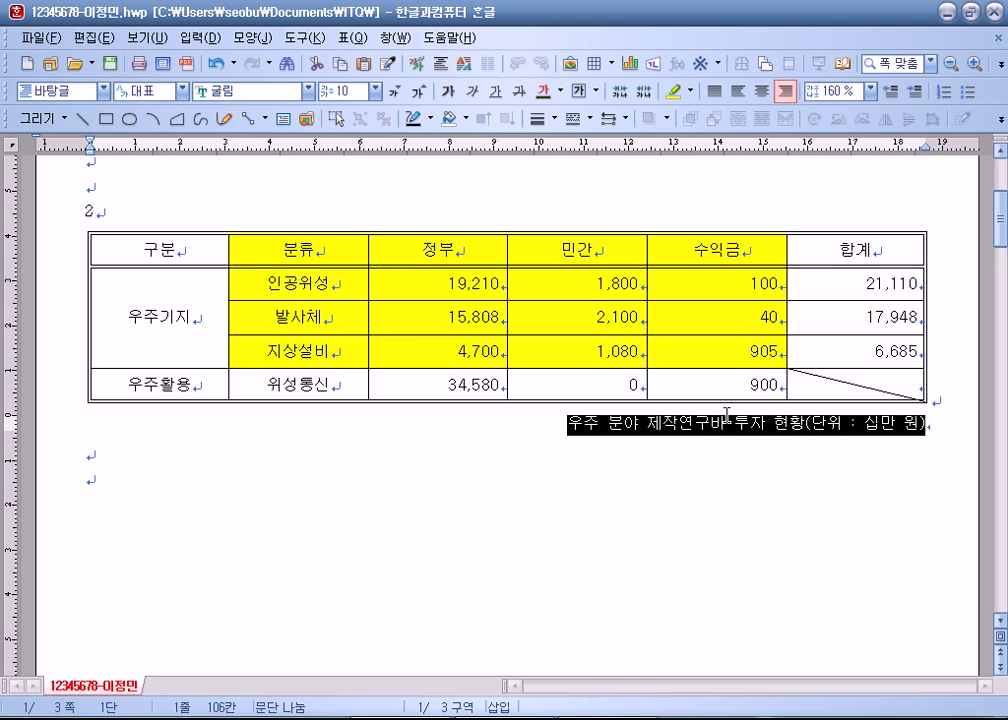
{"action": "left_click", "coordinate": [405, 284]}
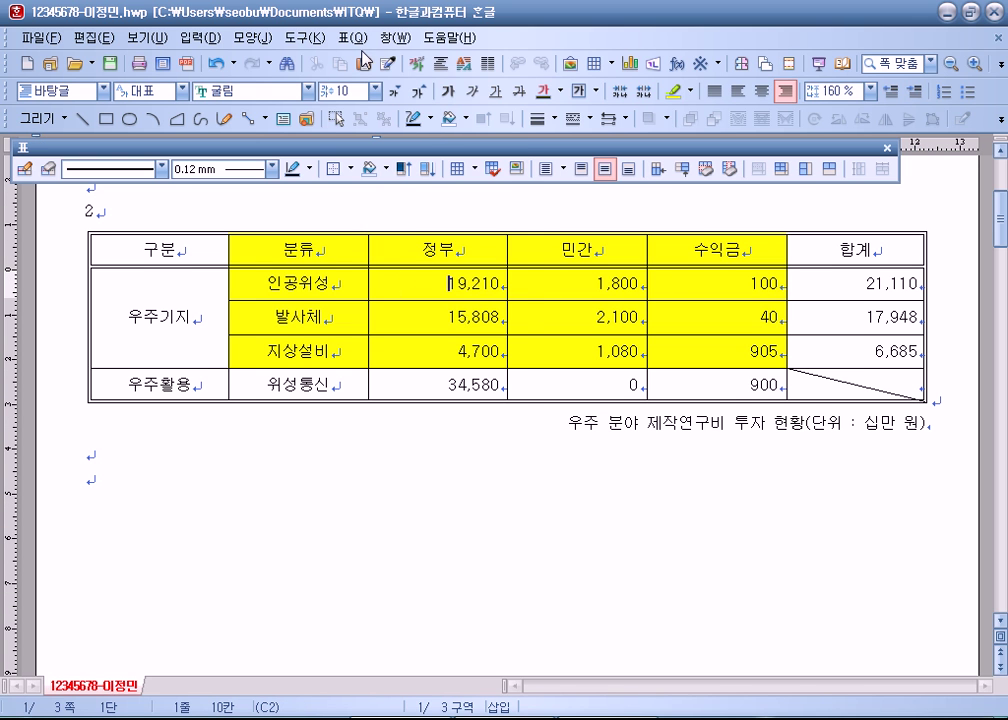
{"action": "left_click", "coordinate": [354, 38]}
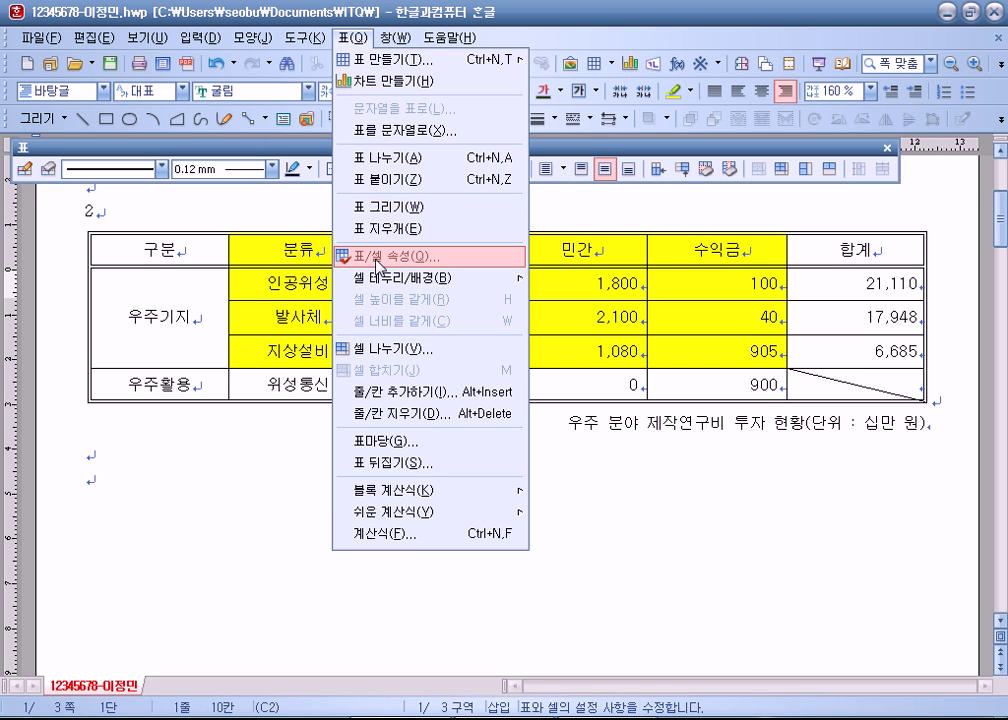
{"action": "left_click", "coordinate": [407, 282]}
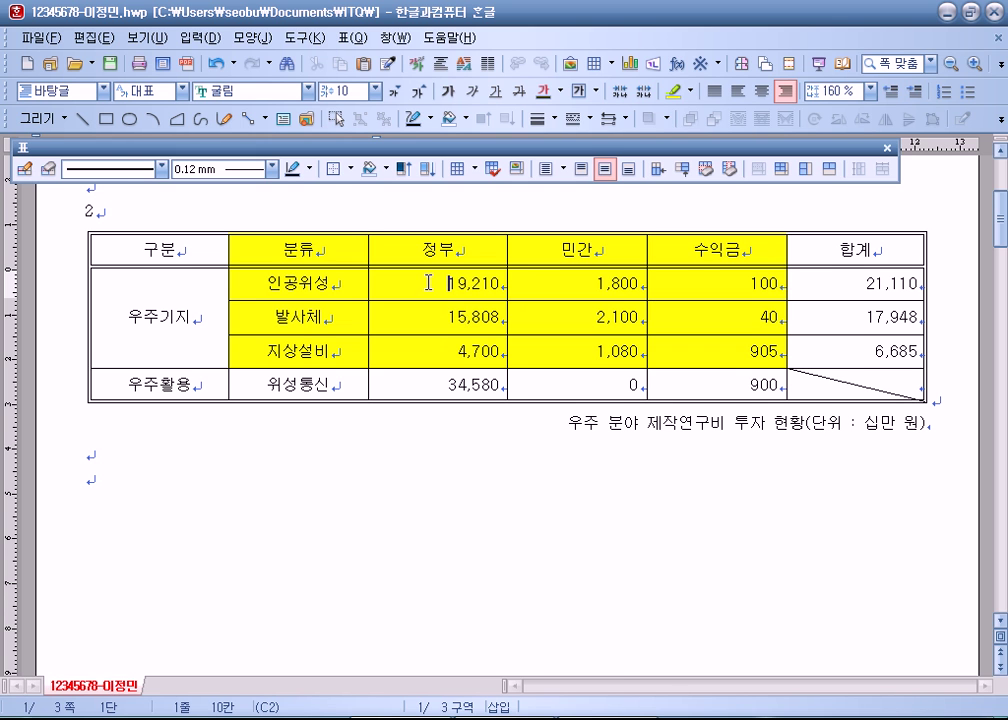
{"action": "right_click", "coordinate": [428, 283]}
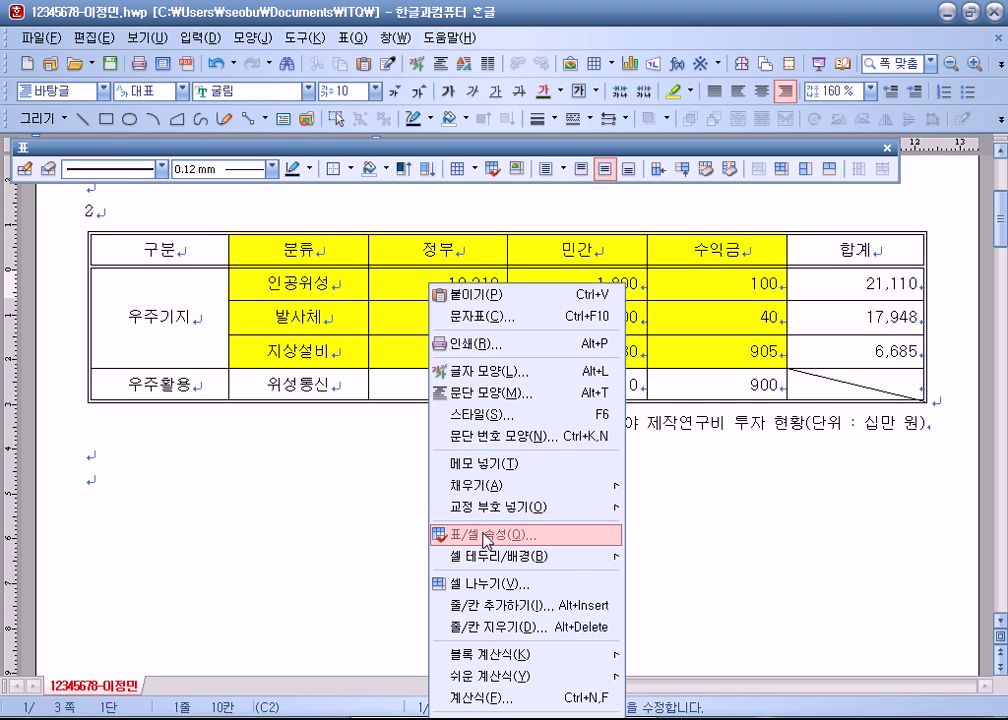
{"action": "left_click", "coordinate": [420, 250]}
{"action": "left_click", "coordinate": [357, 37]}
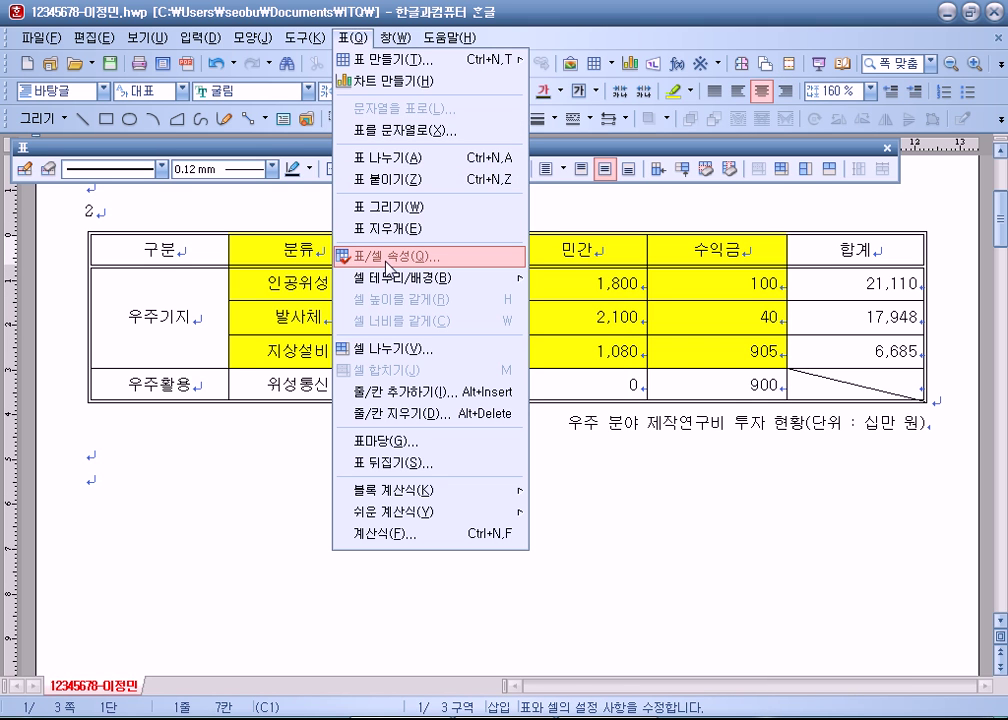
{"action": "left_click", "coordinate": [387, 267]}
{"action": "left_click_drag", "start_coordinate": [415, 66], "coordinate": [545, 25]}
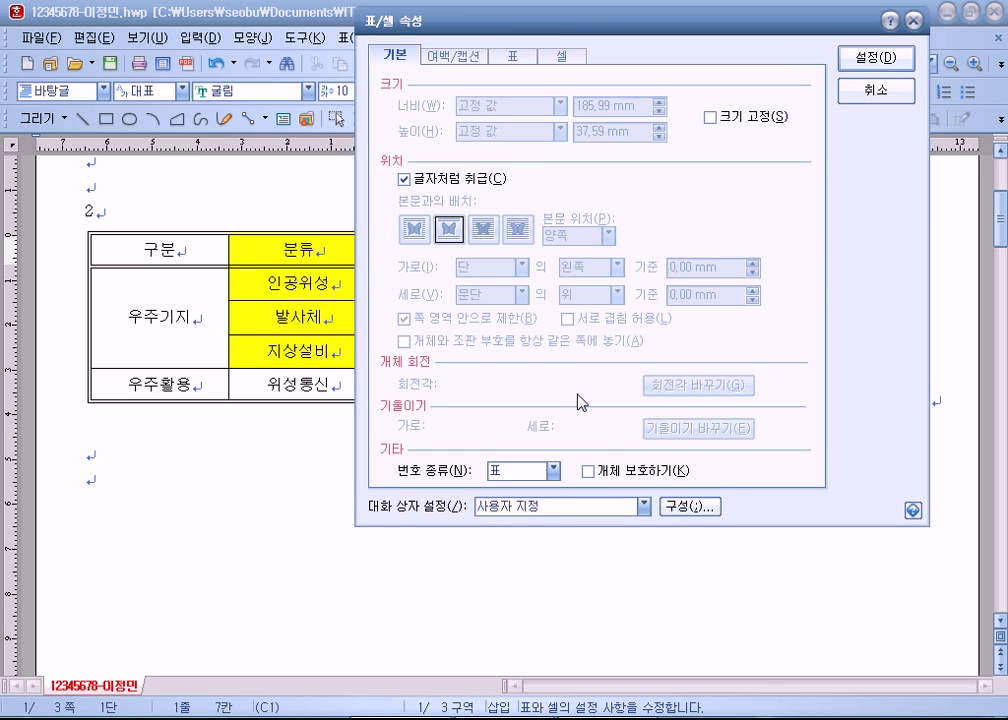
{"action": "left_click", "coordinate": [874, 90]}
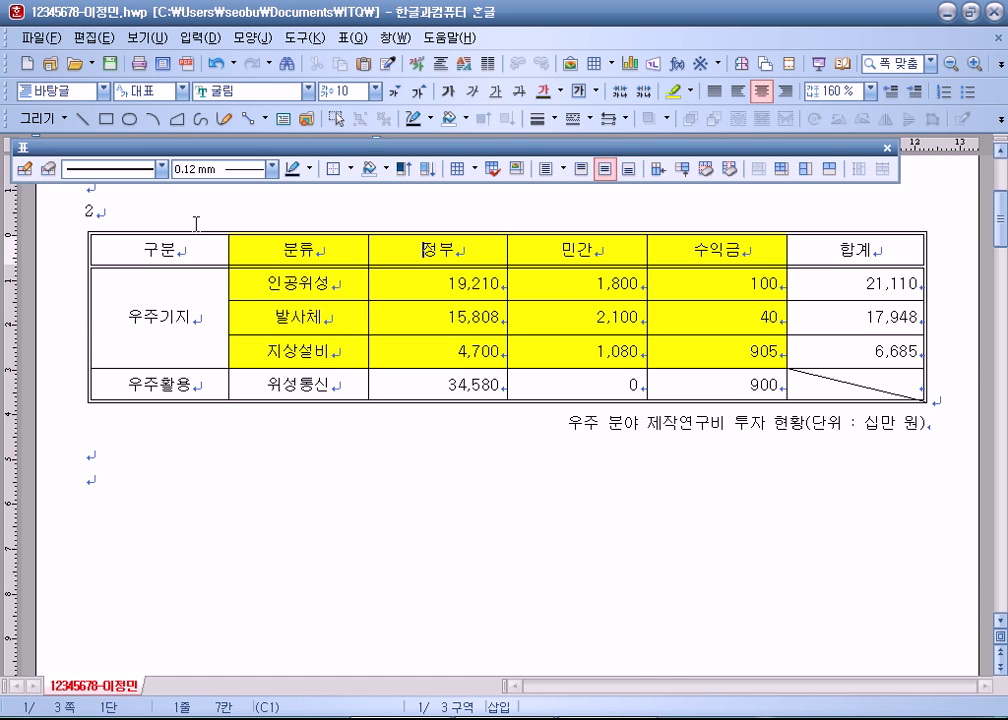
{"action": "left_click", "coordinate": [218, 309]}
{"action": "left_click", "coordinate": [220, 473]}
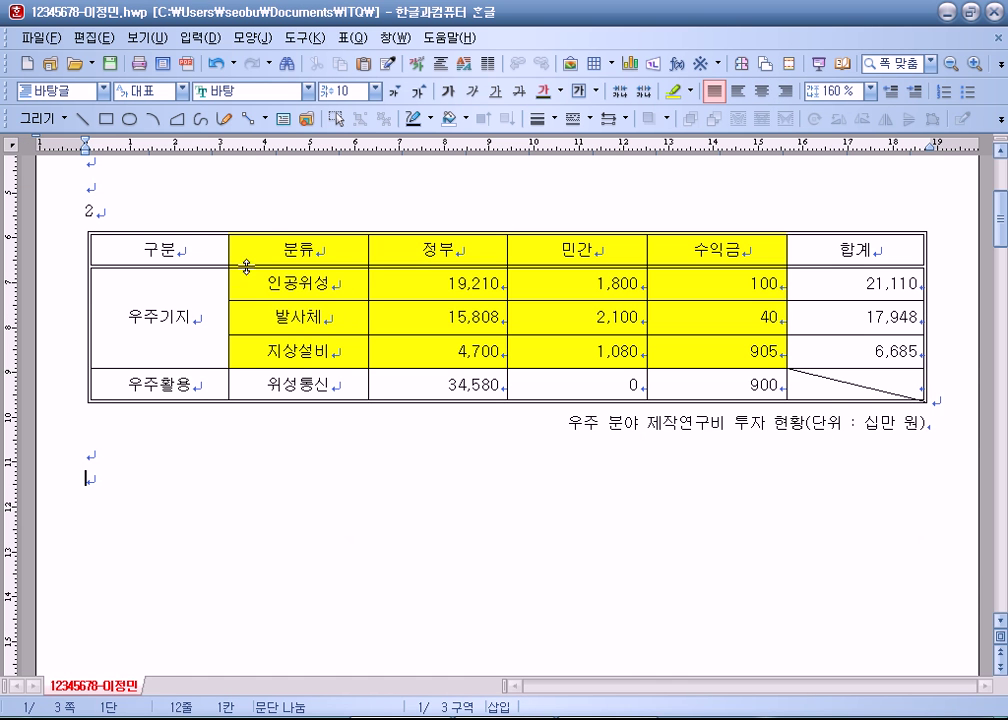
{"action": "left_click", "coordinate": [275, 250]}
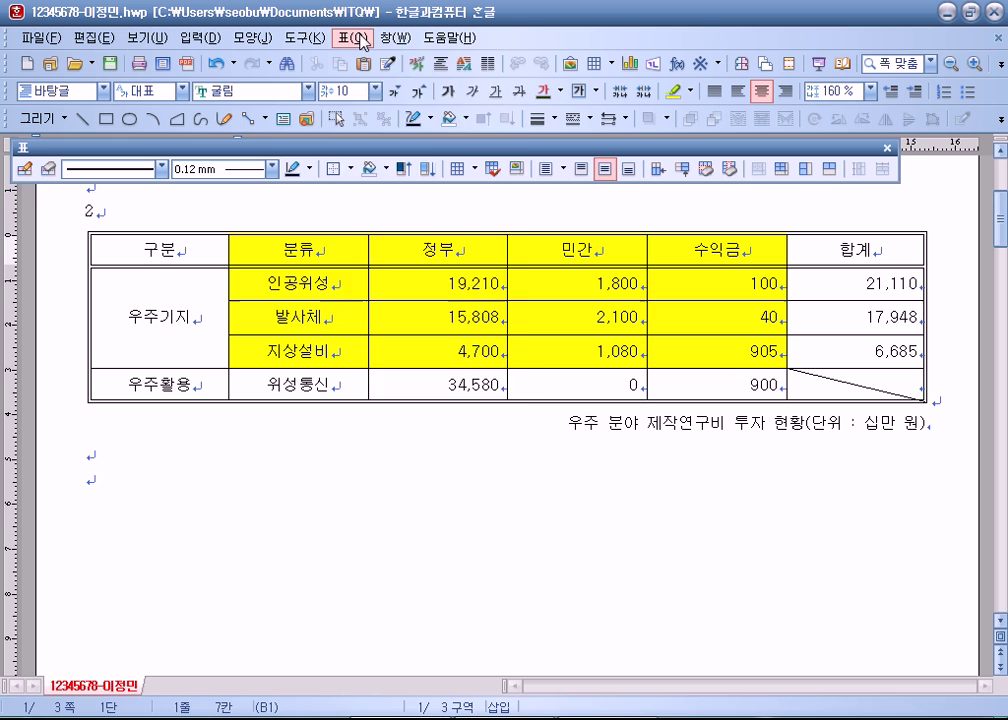
{"action": "left_click", "coordinate": [355, 37]}
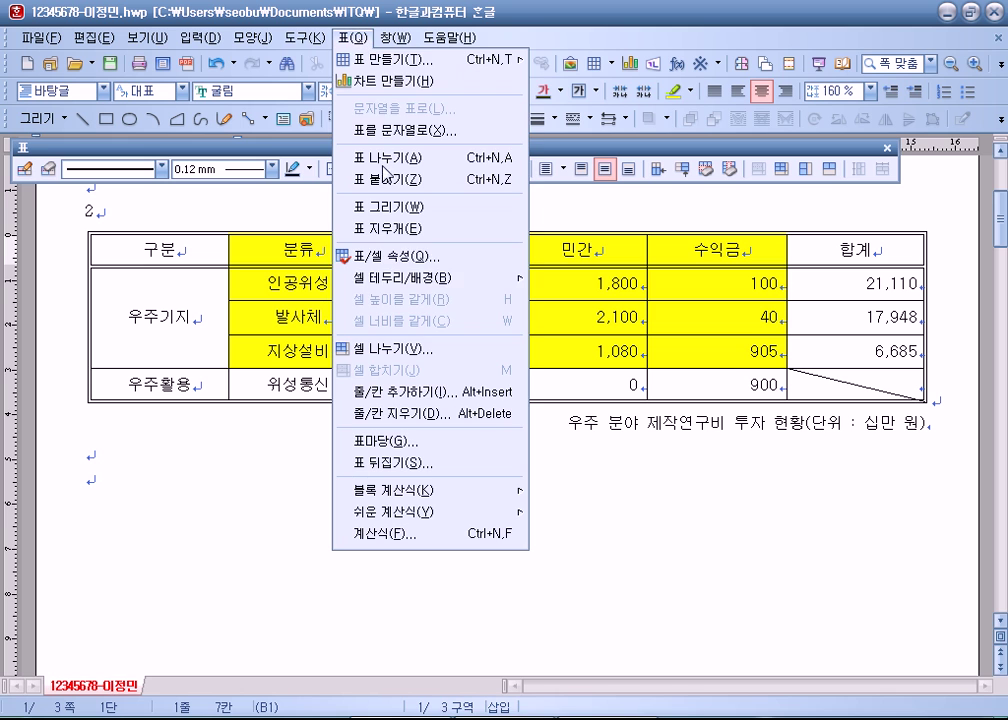
Step: In Table/Cell Properties, treat the table as a character and set the caption position to 위
{"action": "left_click", "coordinate": [378, 263]}
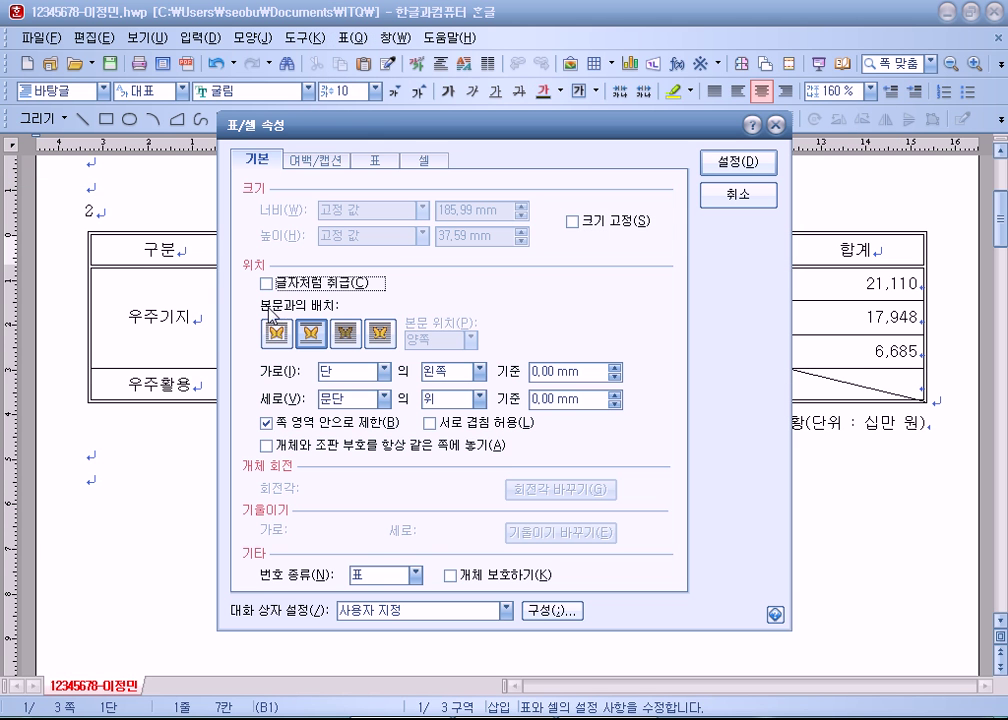
{"action": "left_click", "coordinate": [291, 289]}
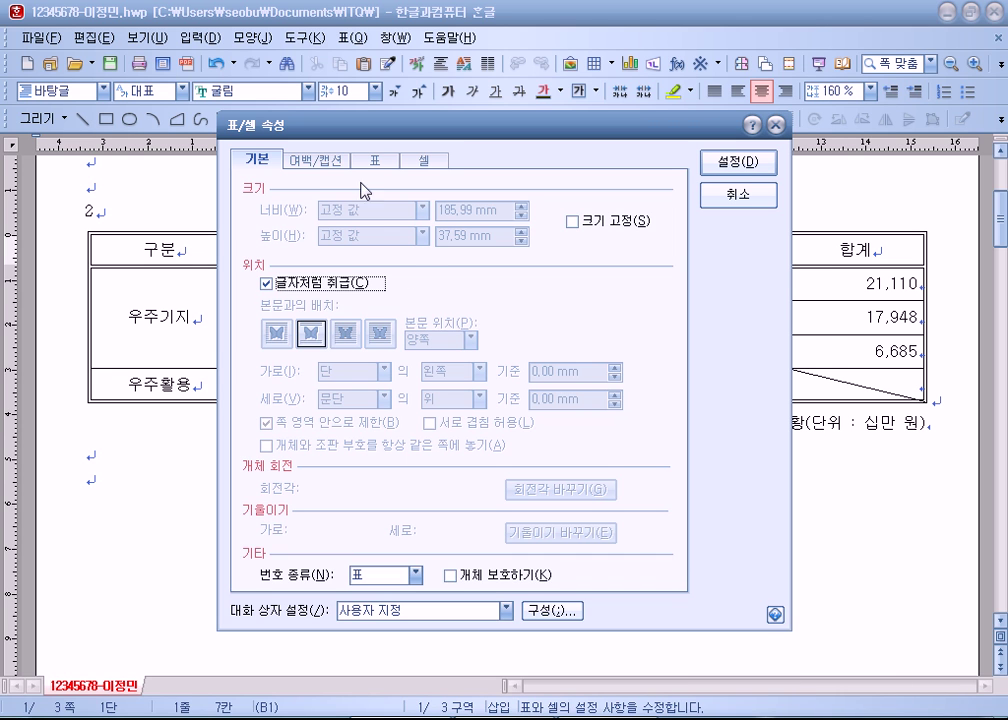
{"action": "left_click", "coordinate": [315, 162]}
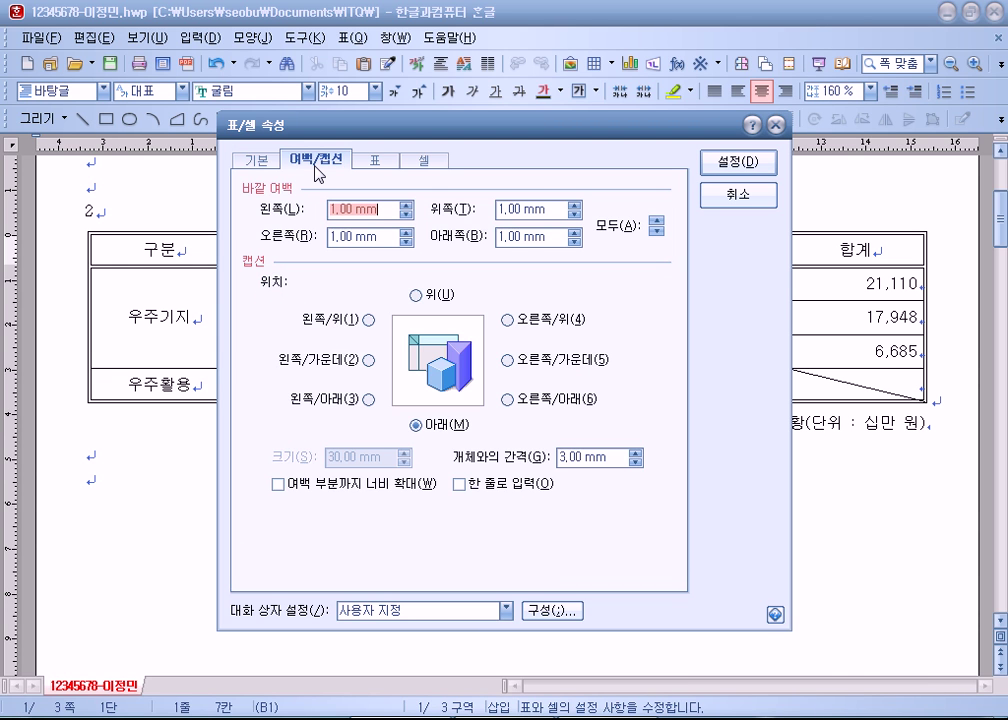
{"action": "left_click", "coordinate": [415, 296]}
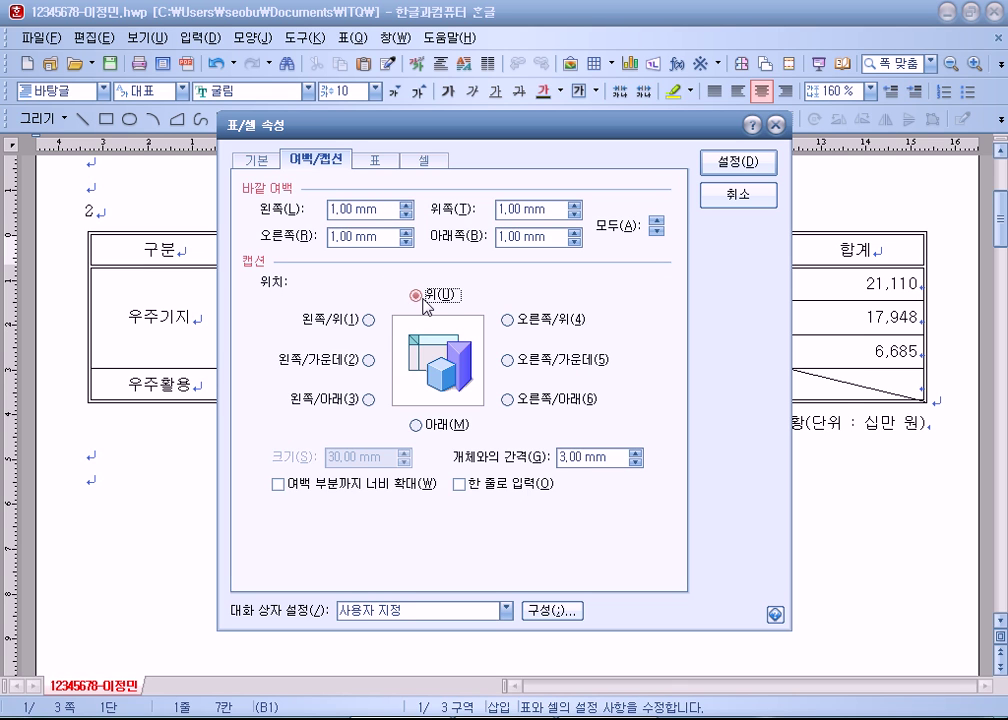
{"action": "left_click", "coordinate": [508, 321]}
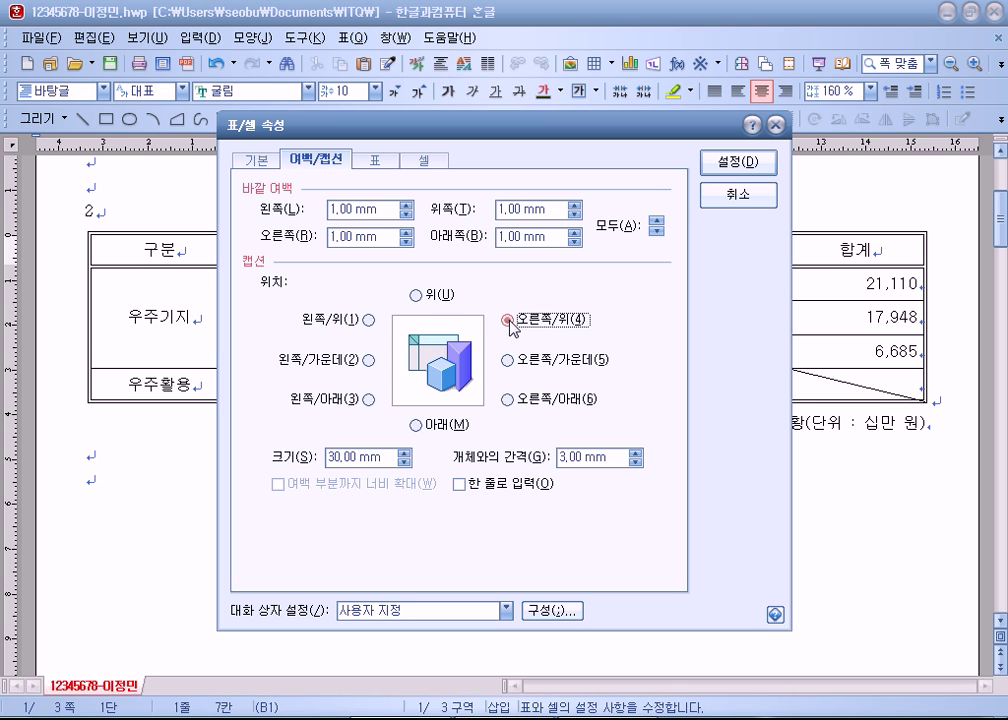
{"action": "left_click", "coordinate": [434, 298]}
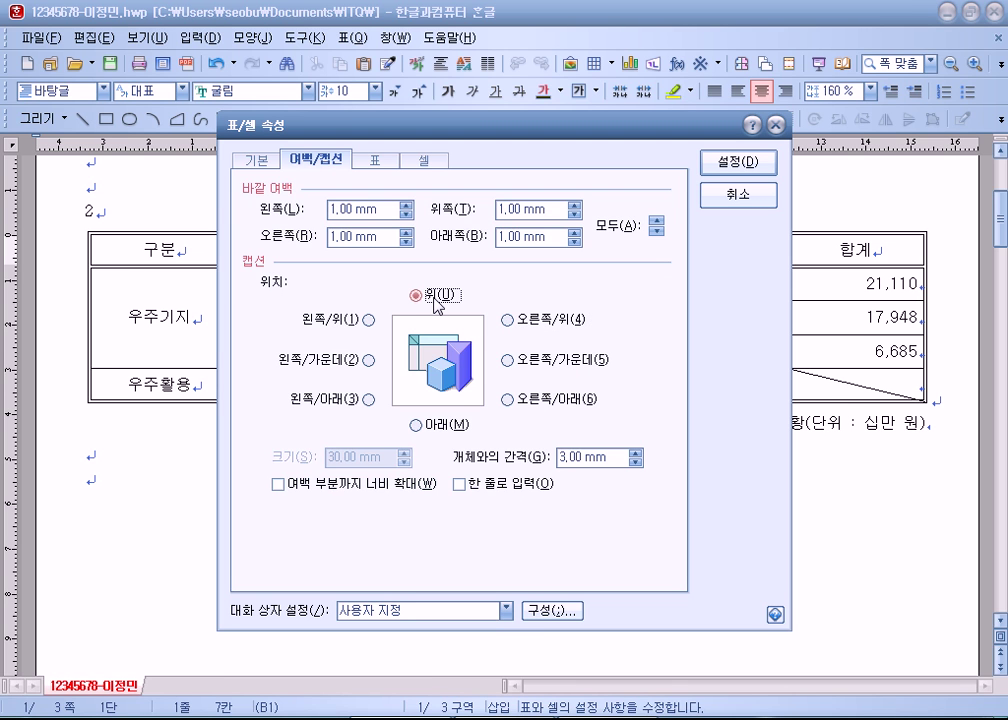
{"action": "left_click_drag", "start_coordinate": [533, 140], "coordinate": [568, 583]}
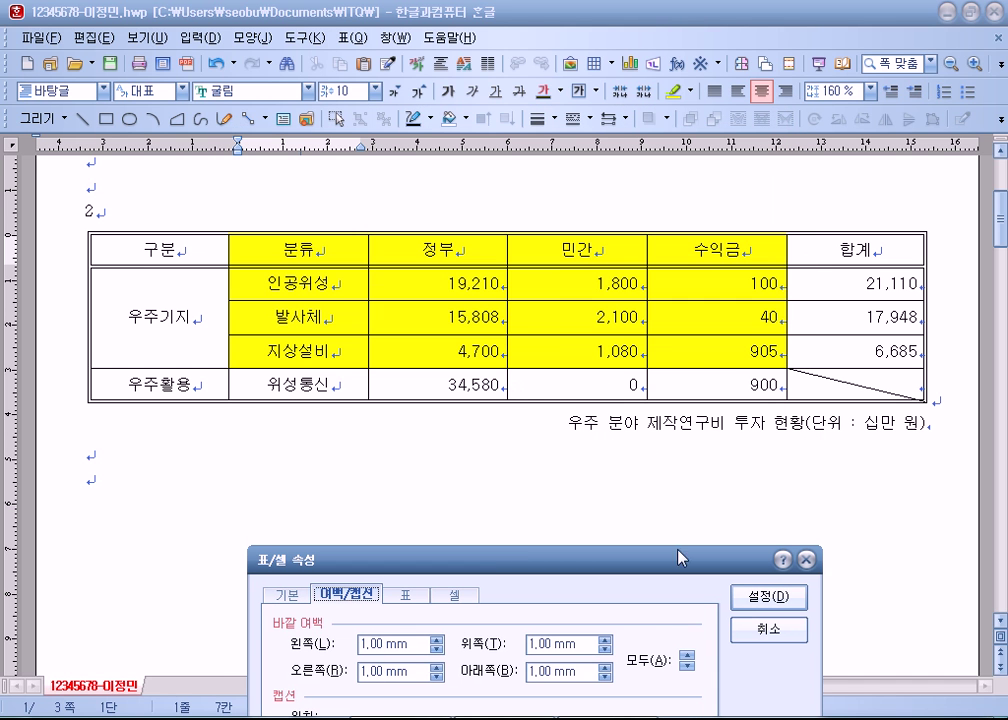
{"action": "left_click_drag", "start_coordinate": [666, 564], "coordinate": [626, 86]}
{"action": "left_click", "coordinate": [414, 389]}
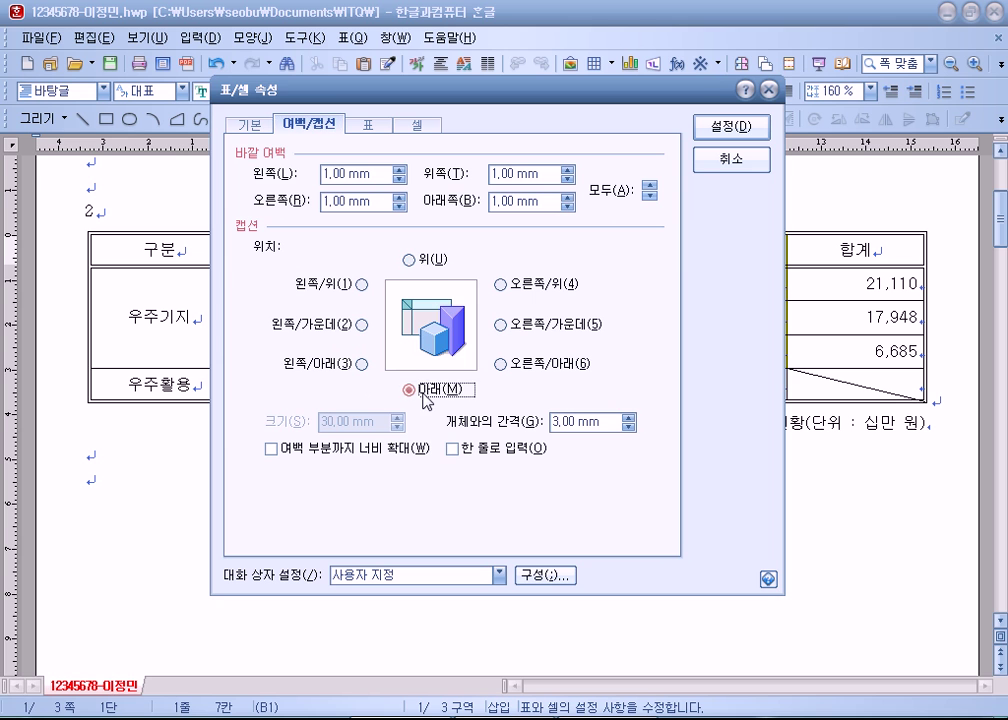
{"action": "left_click", "coordinate": [420, 260]}
{"action": "left_click", "coordinate": [725, 133]}
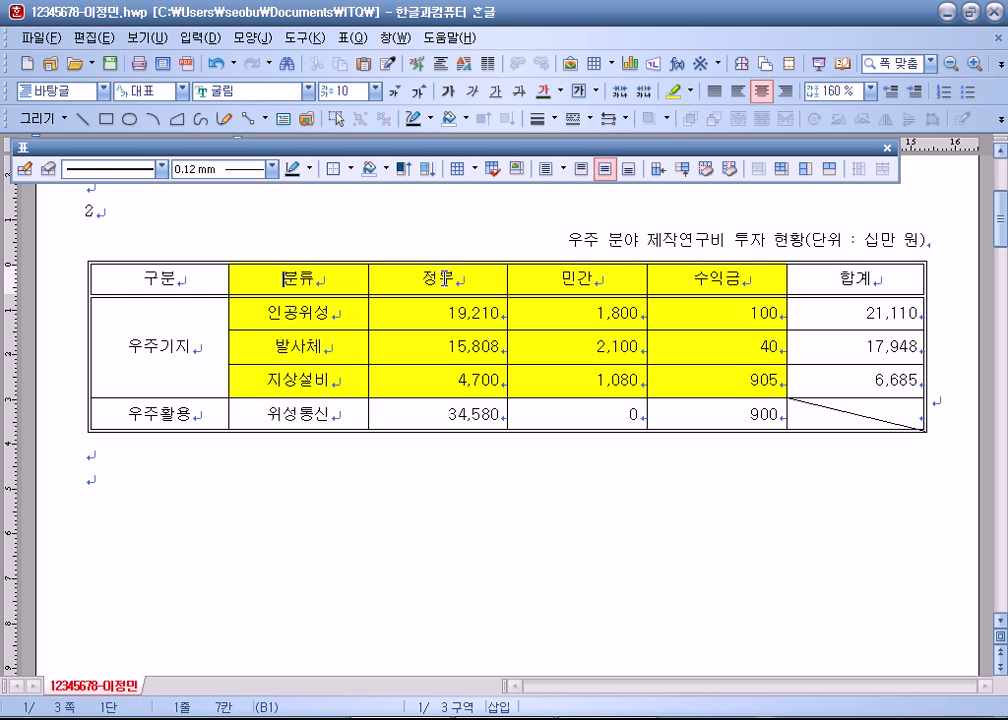
{"action": "left_click", "coordinate": [490, 236]}
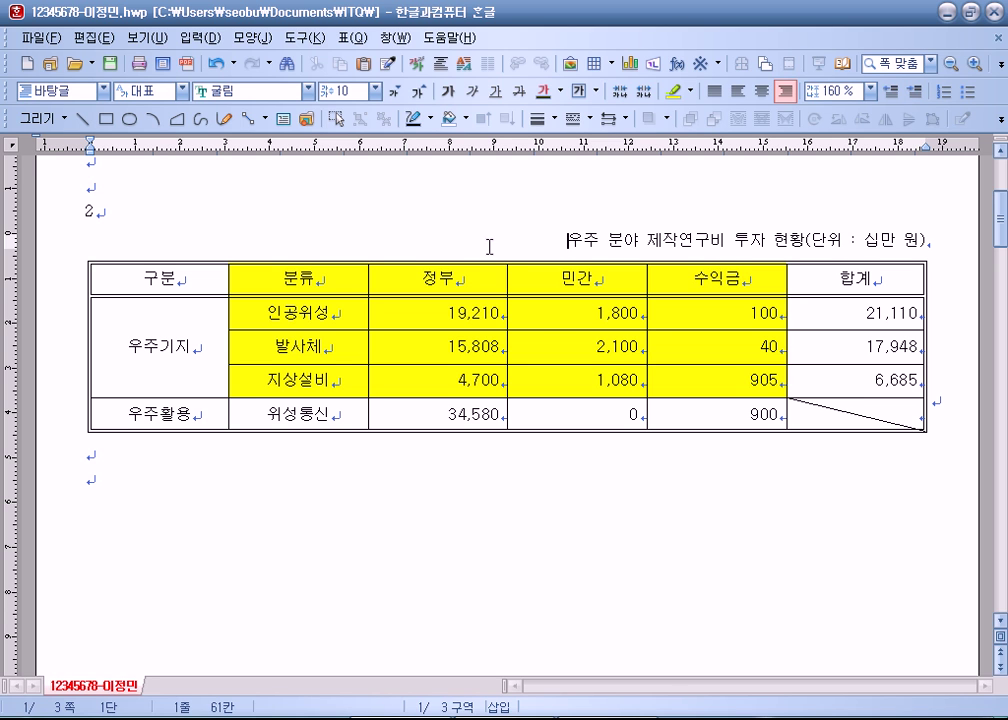
{"action": "left_click", "coordinate": [469, 280]}
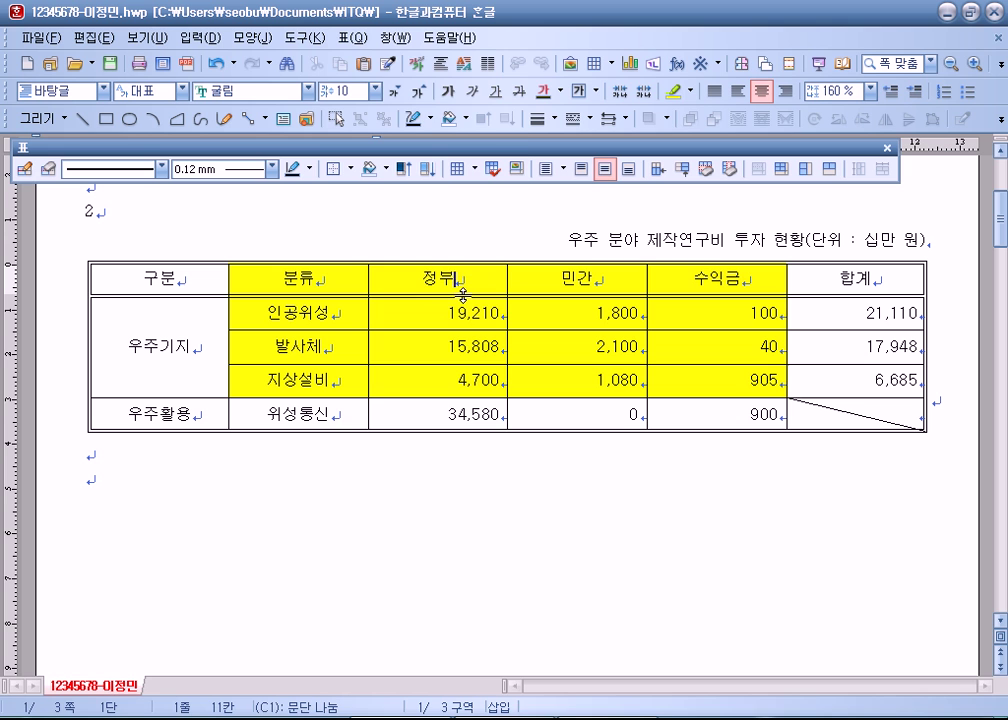
{"action": "left_click", "coordinate": [353, 38]}
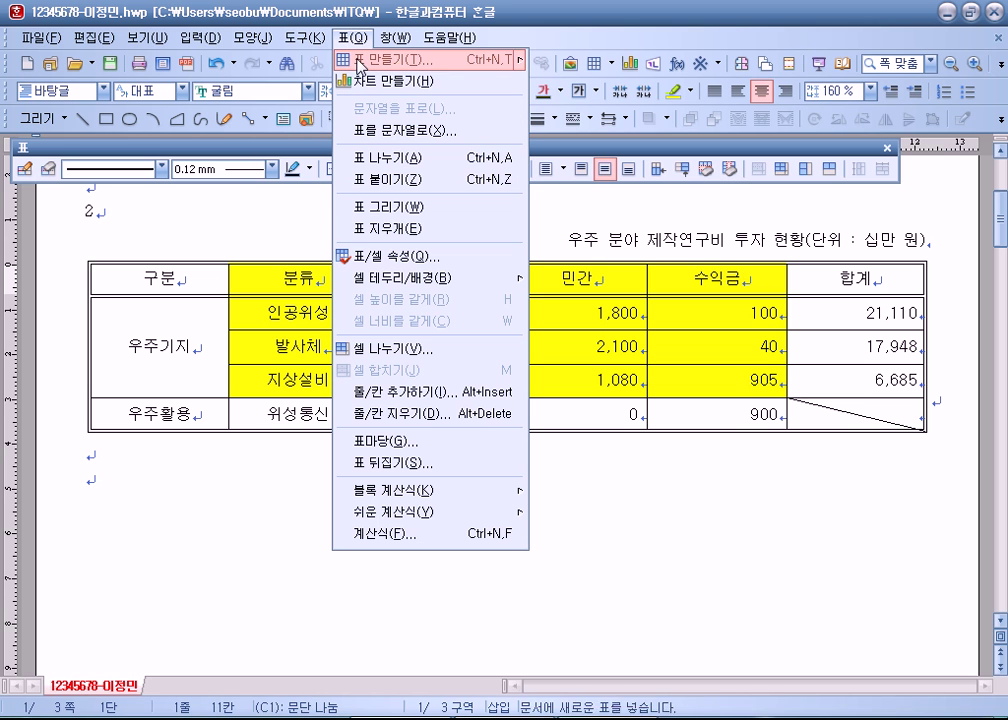
{"action": "left_click", "coordinate": [365, 257]}
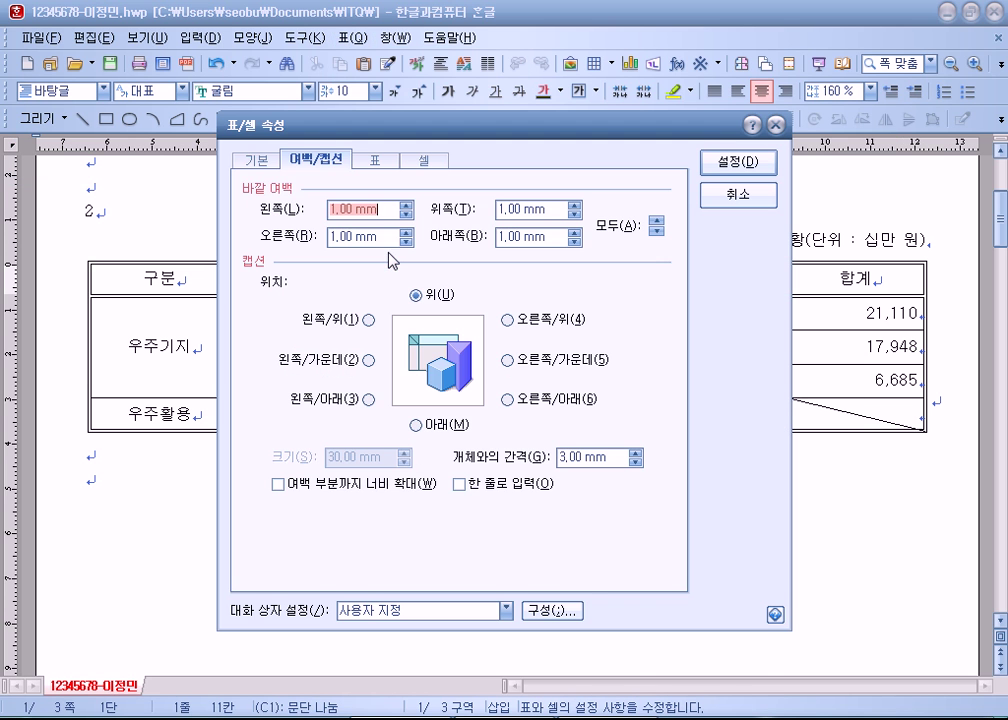
{"action": "left_click", "coordinate": [257, 162]}
{"action": "left_click_drag", "start_coordinate": [240, 121], "coordinate": [299, 56]}
{"action": "left_click", "coordinate": [355, 220]}
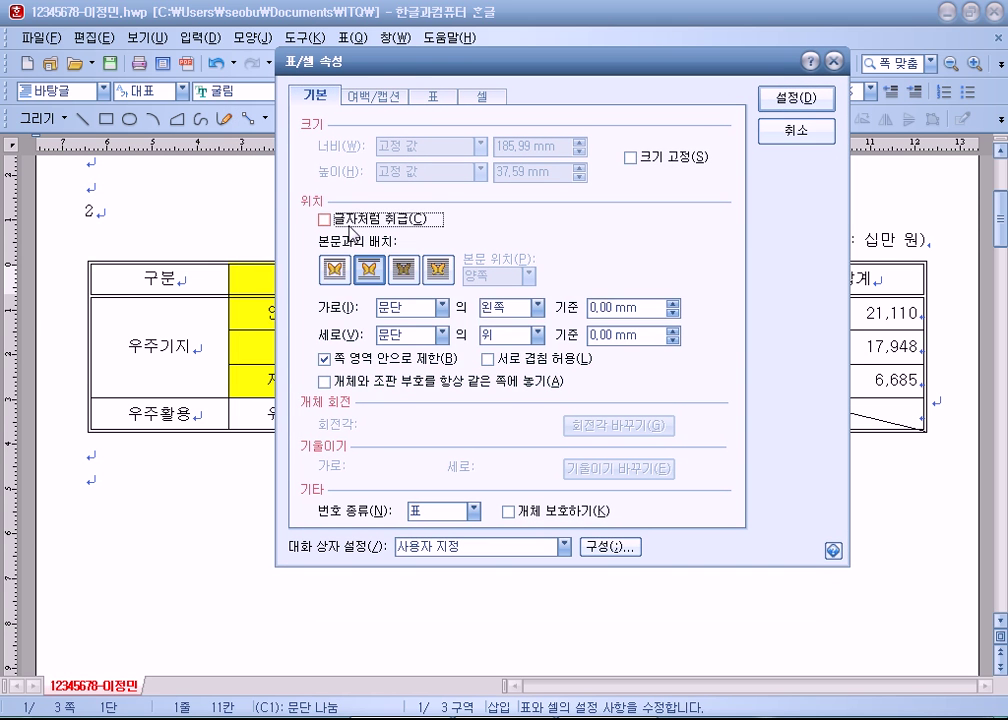
{"action": "left_click", "coordinate": [344, 221]}
{"action": "left_click", "coordinate": [345, 221]}
{"action": "left_click", "coordinate": [344, 222]}
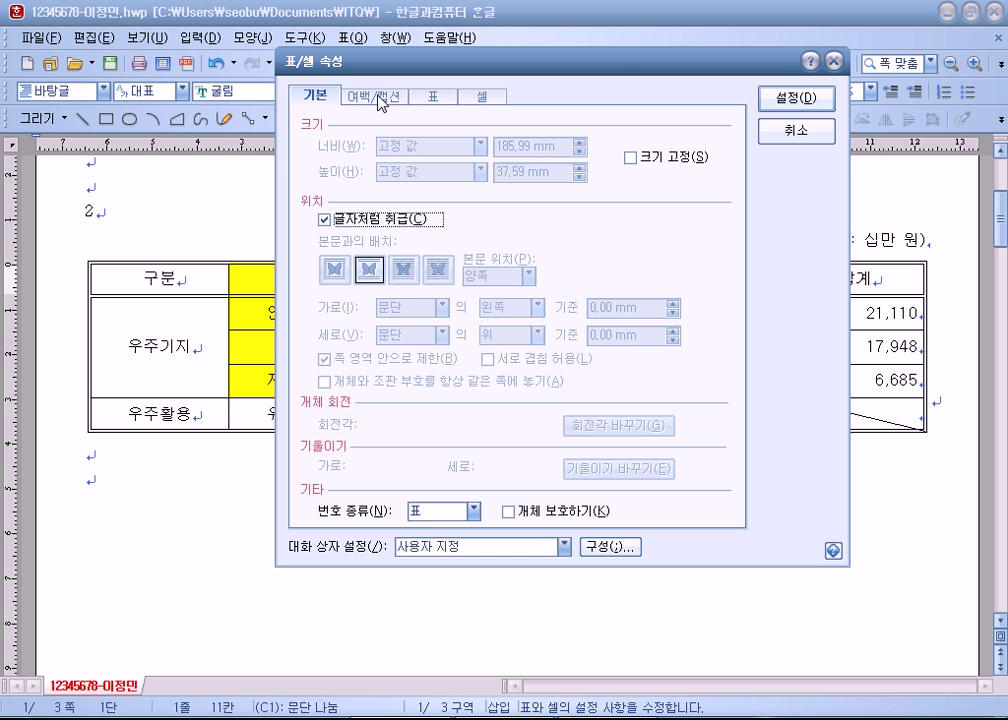
{"action": "left_click", "coordinate": [484, 98]}
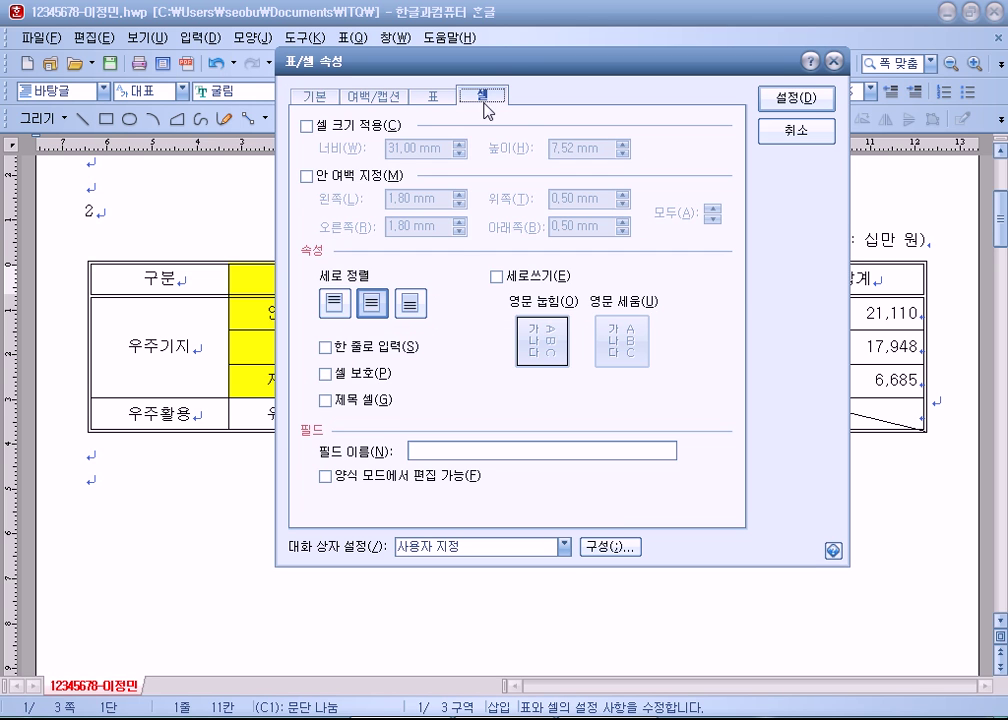
{"action": "left_click_drag", "start_coordinate": [481, 62], "coordinate": [474, 420]}
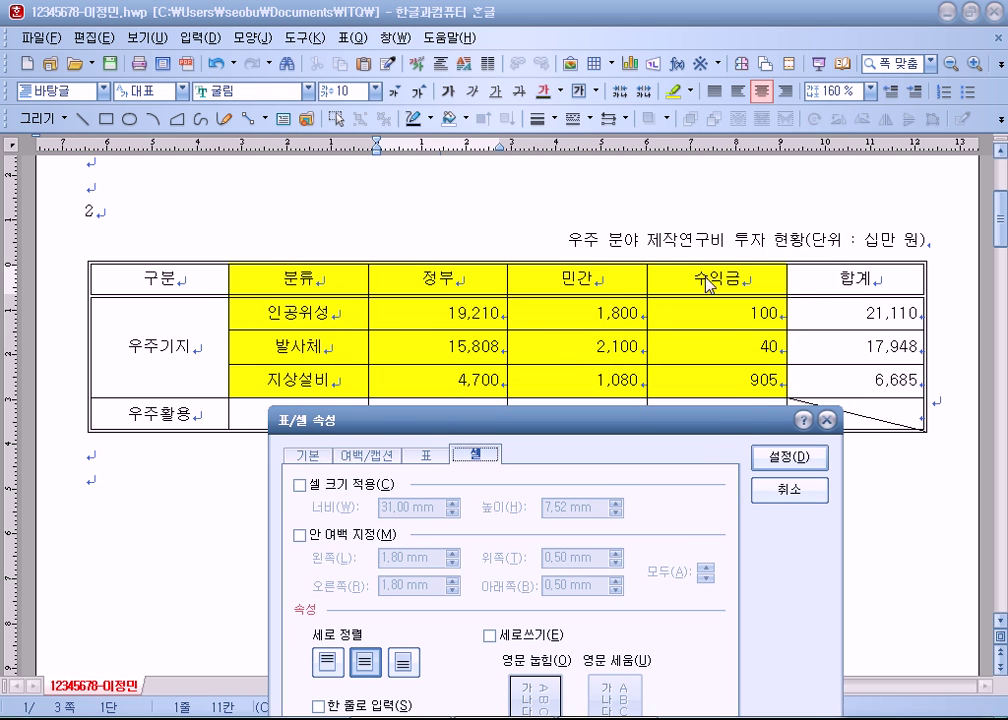
{"action": "left_click_drag", "start_coordinate": [716, 425], "coordinate": [715, 40]}
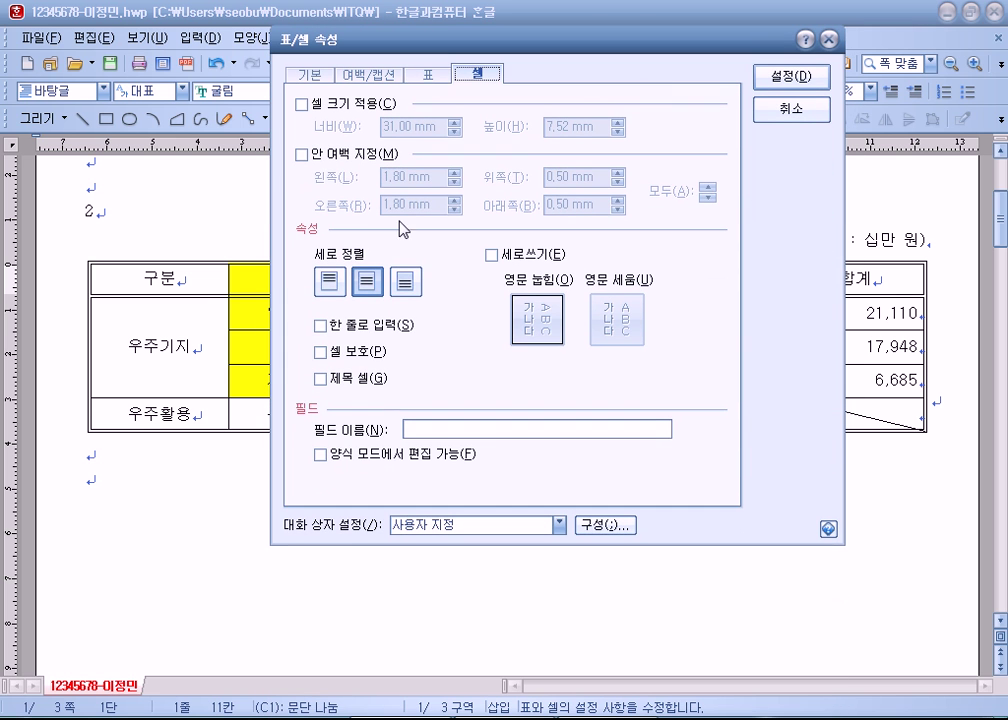
{"action": "left_click", "coordinate": [303, 155]}
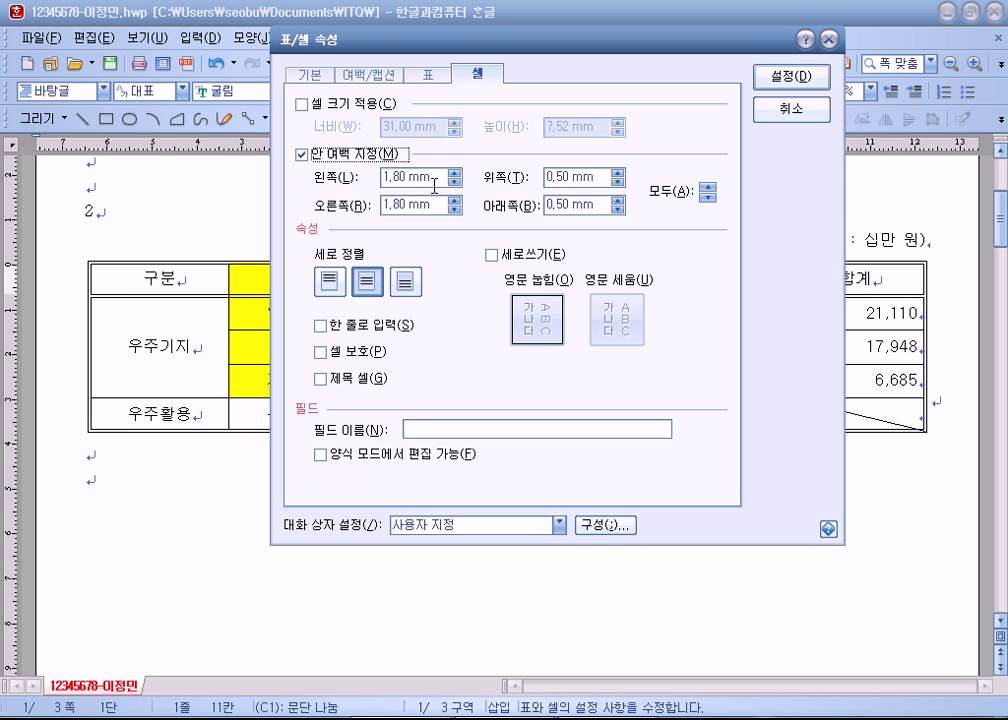
{"action": "left_click", "coordinate": [430, 76]}
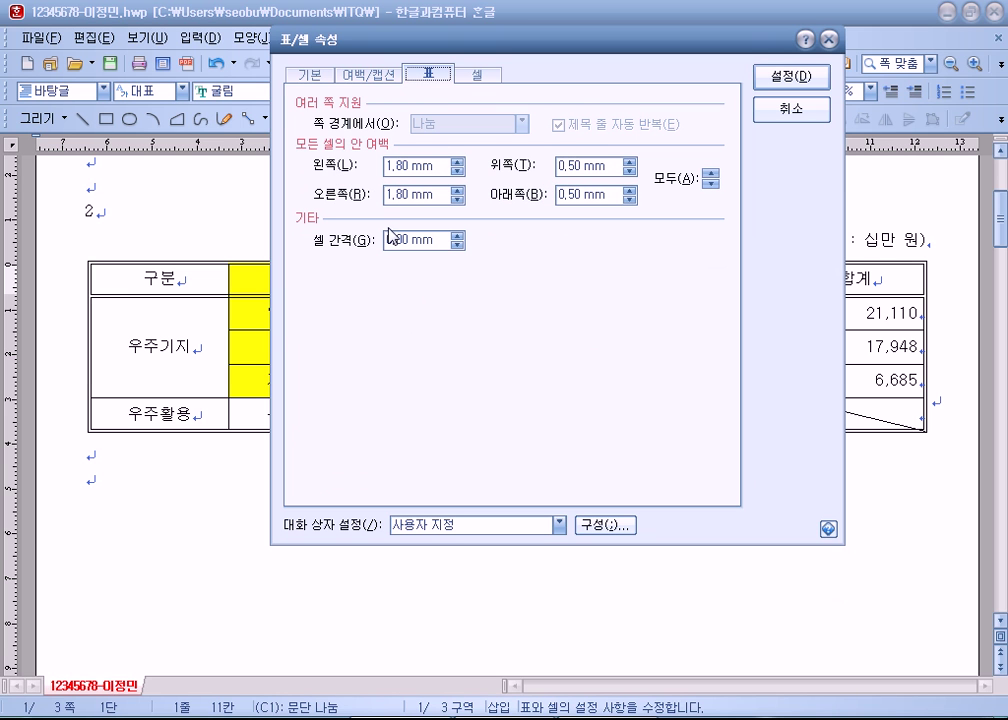
{"action": "left_click", "coordinate": [353, 75]}
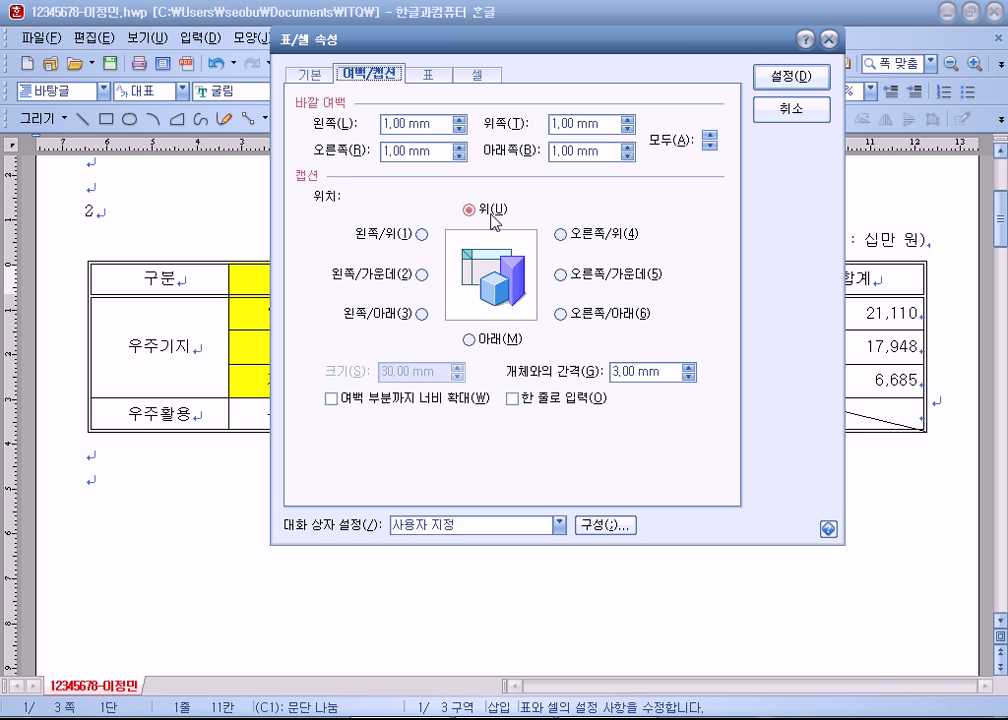
{"action": "left_click", "coordinate": [473, 343]}
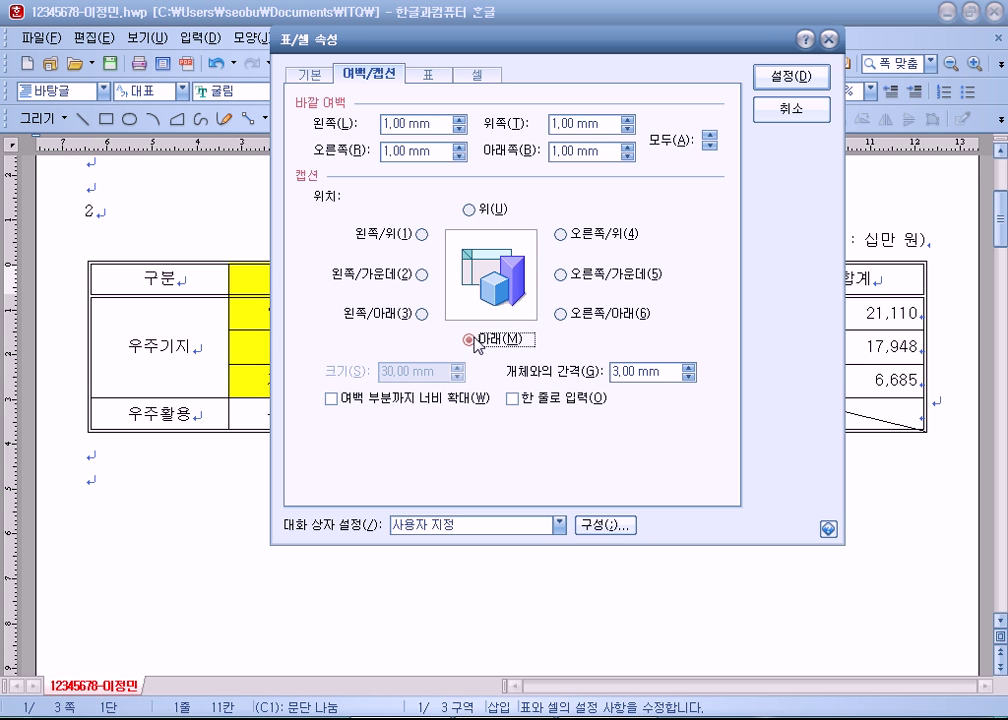
{"action": "left_click", "coordinate": [474, 212]}
{"action": "left_click", "coordinate": [764, 77]}
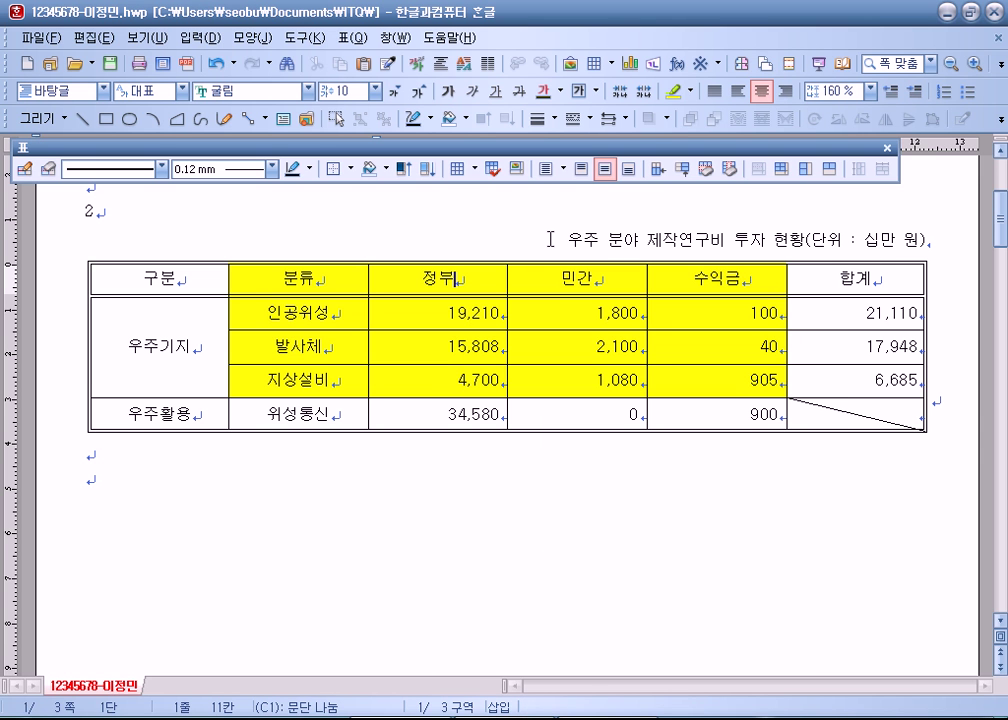
Step: Delete the whole table with its caption, then restore it with undo
{"action": "left_click", "coordinate": [441, 431]}
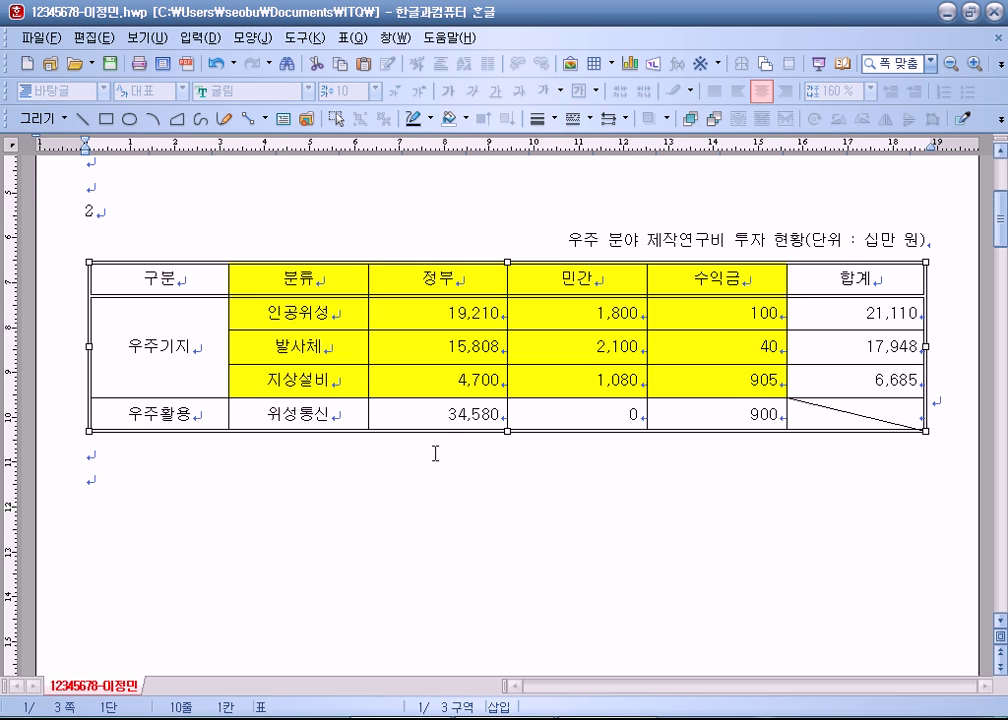
{"action": "key", "text": "Delete"}
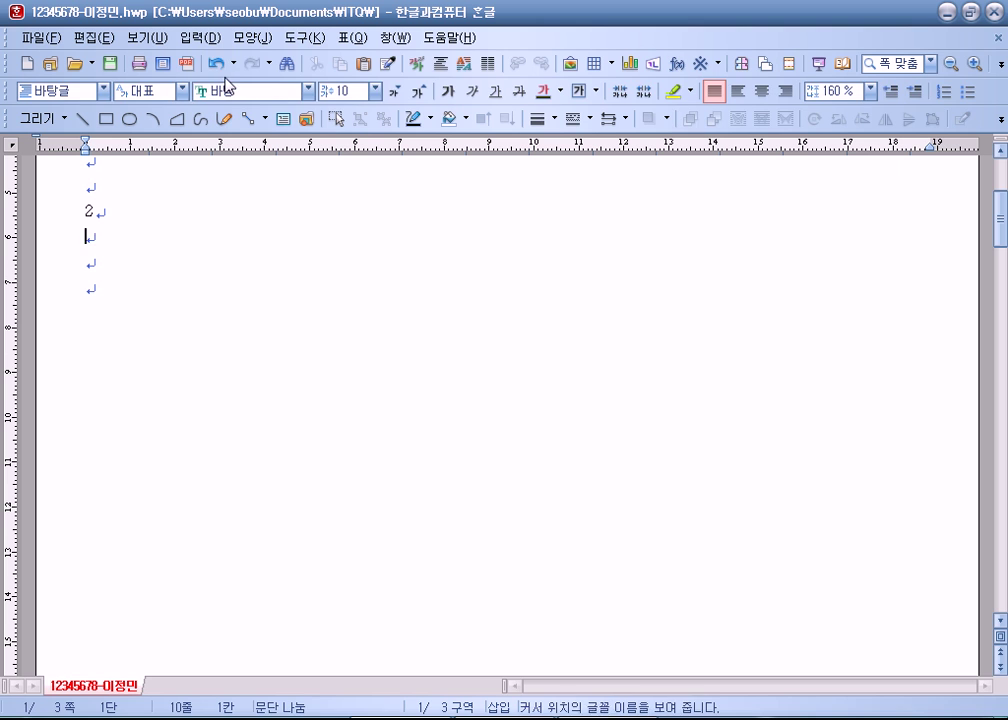
{"action": "left_click", "coordinate": [216, 63]}
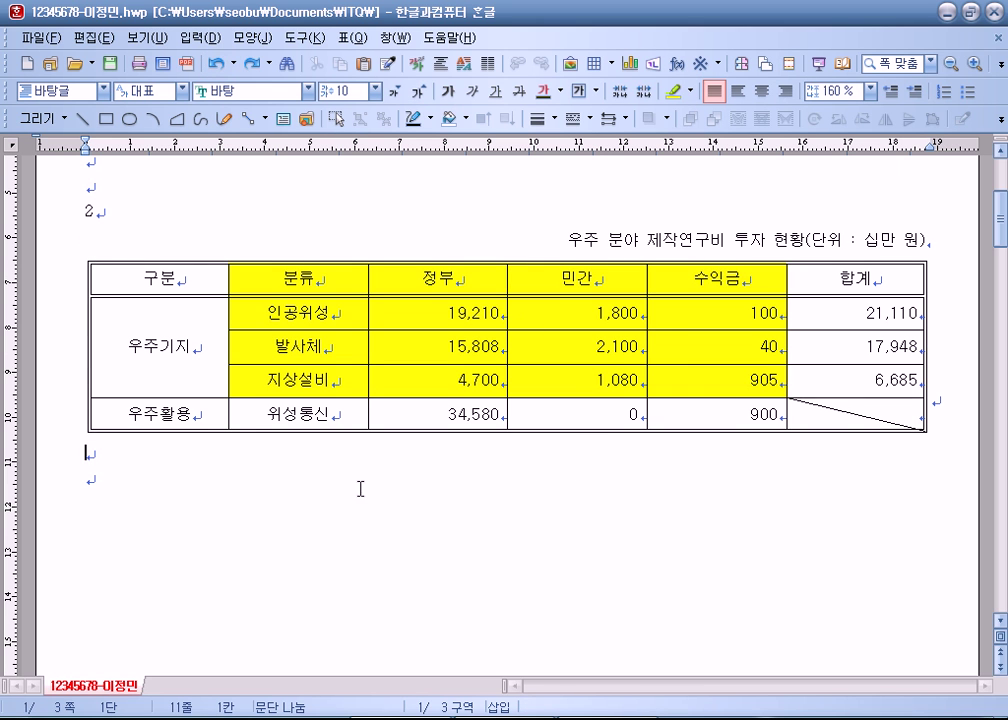
{"action": "left_click", "coordinate": [242, 486]}
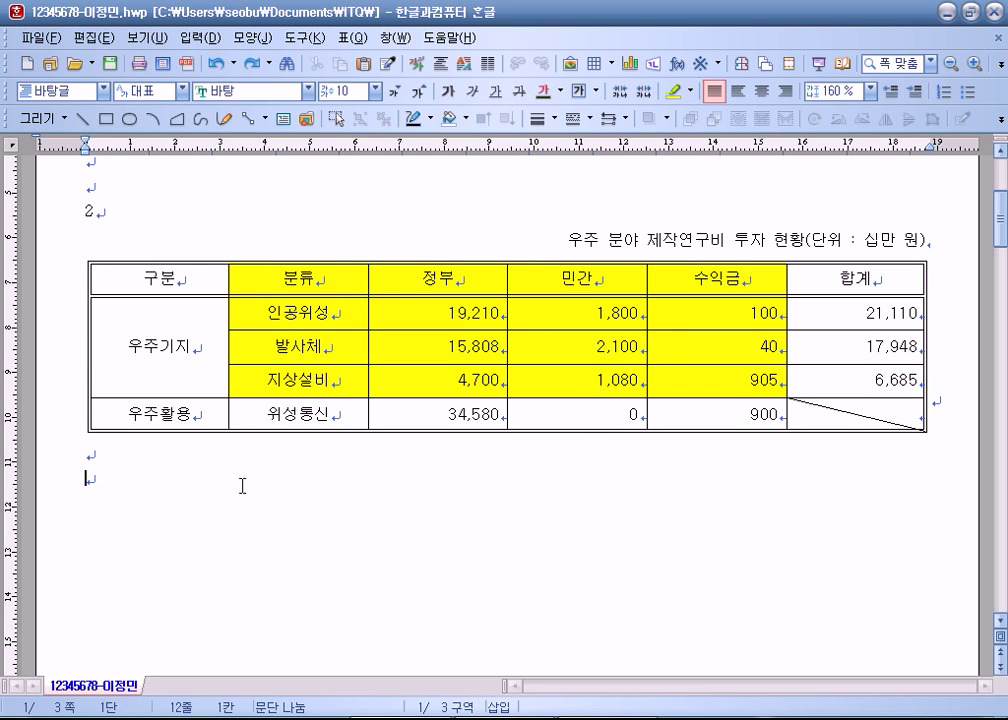
Step: Save the document
{"action": "left_click", "coordinate": [110, 66]}
{"action": "left_click", "coordinate": [110, 68]}
{"action": "left_click", "coordinate": [150, 452]}
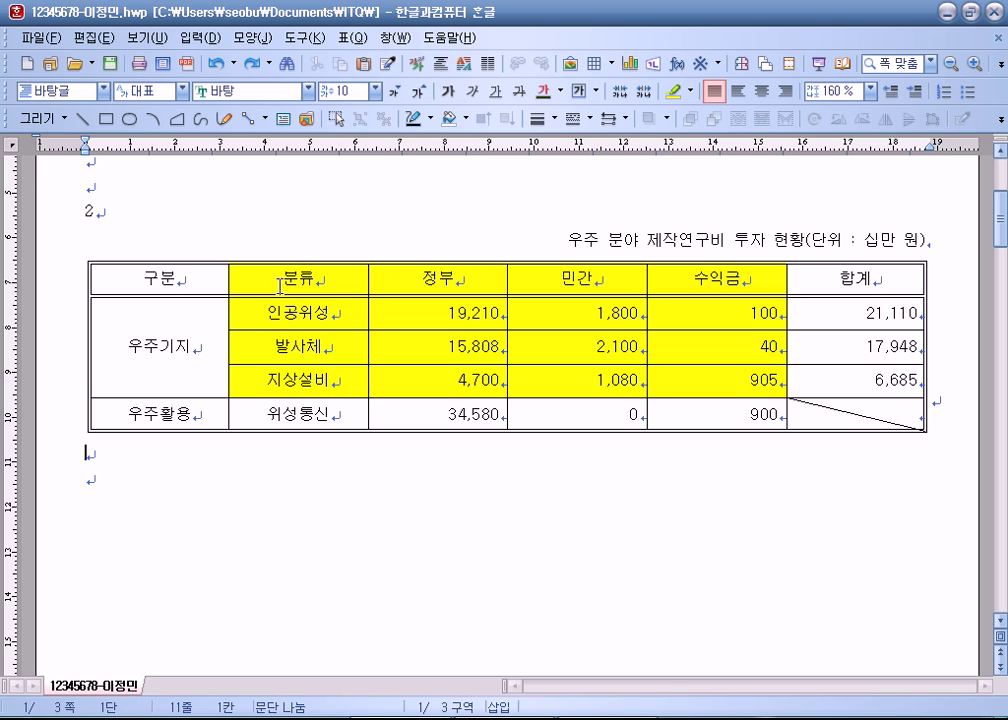
Step: Select the table cells from 분류 to 수익금 through the 지상설비 row and insert a bar chart from them
{"action": "left_click_drag", "start_coordinate": [270, 279], "coordinate": [697, 380]}
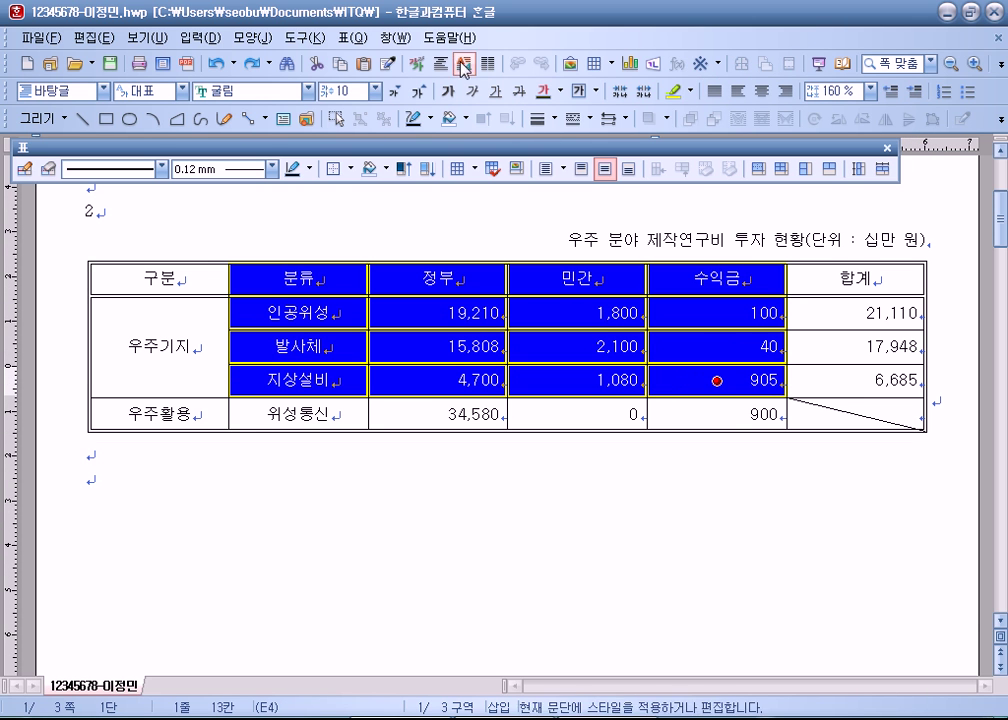
{"action": "left_click", "coordinate": [355, 37]}
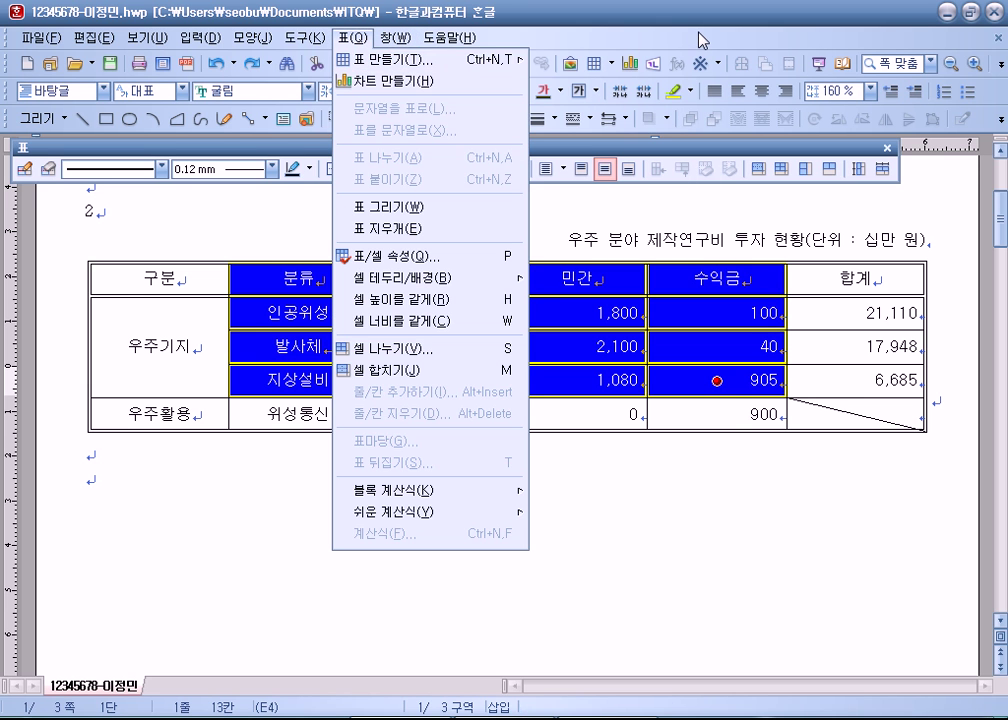
{"action": "left_click", "coordinate": [690, 37]}
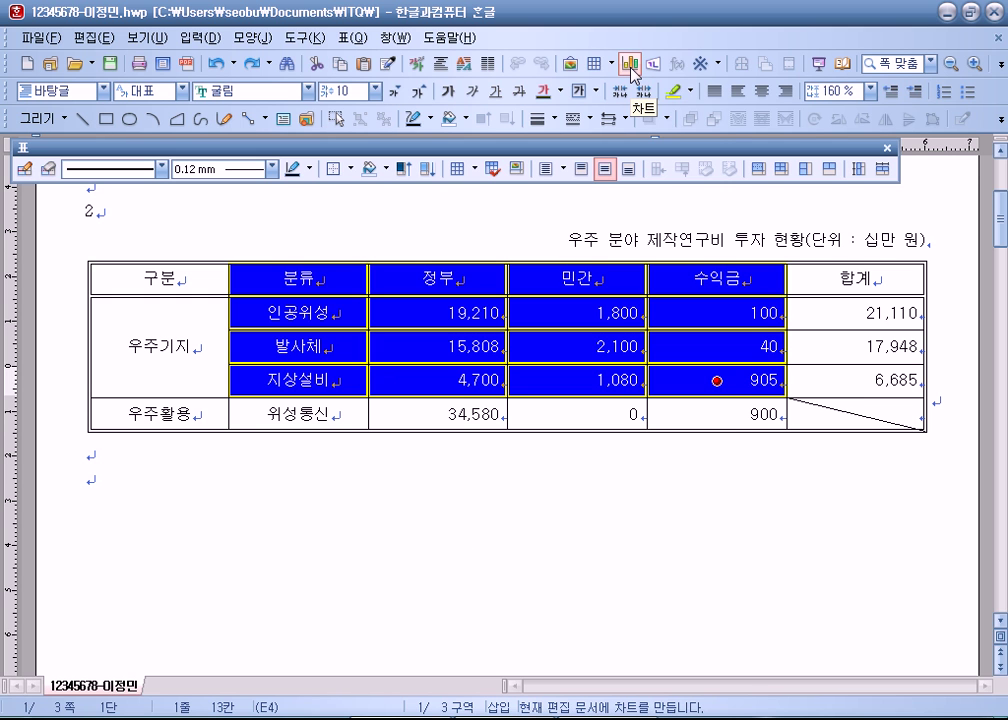
{"action": "left_click", "coordinate": [632, 70]}
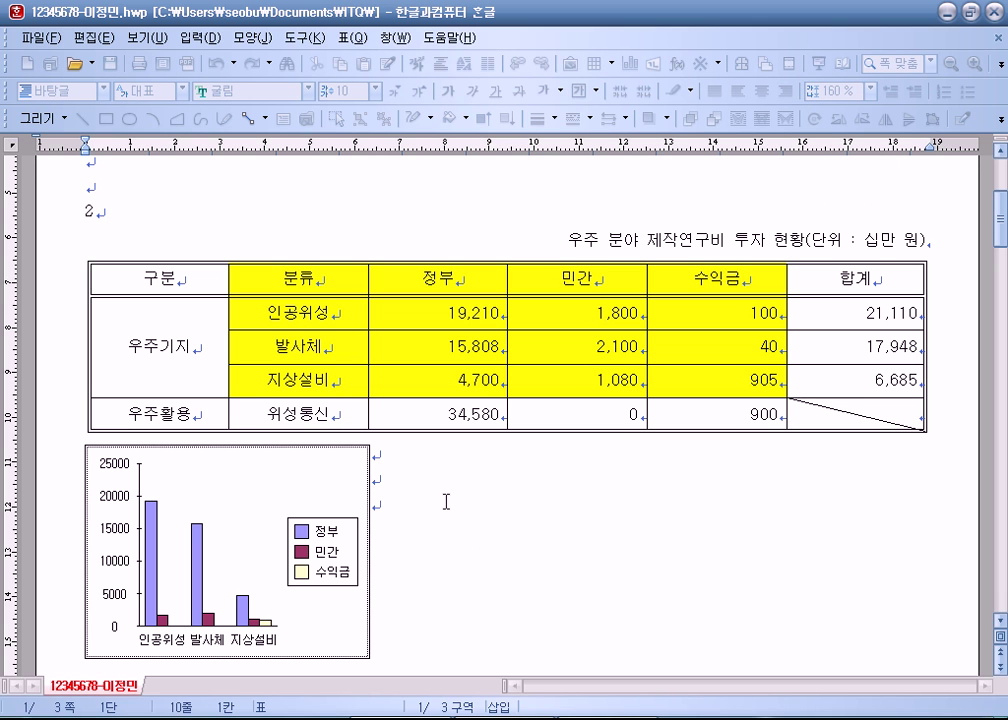
Step: Delete the old chart and insert a new bar chart from the cells 분류 through 905
{"action": "left_click", "coordinate": [365, 468]}
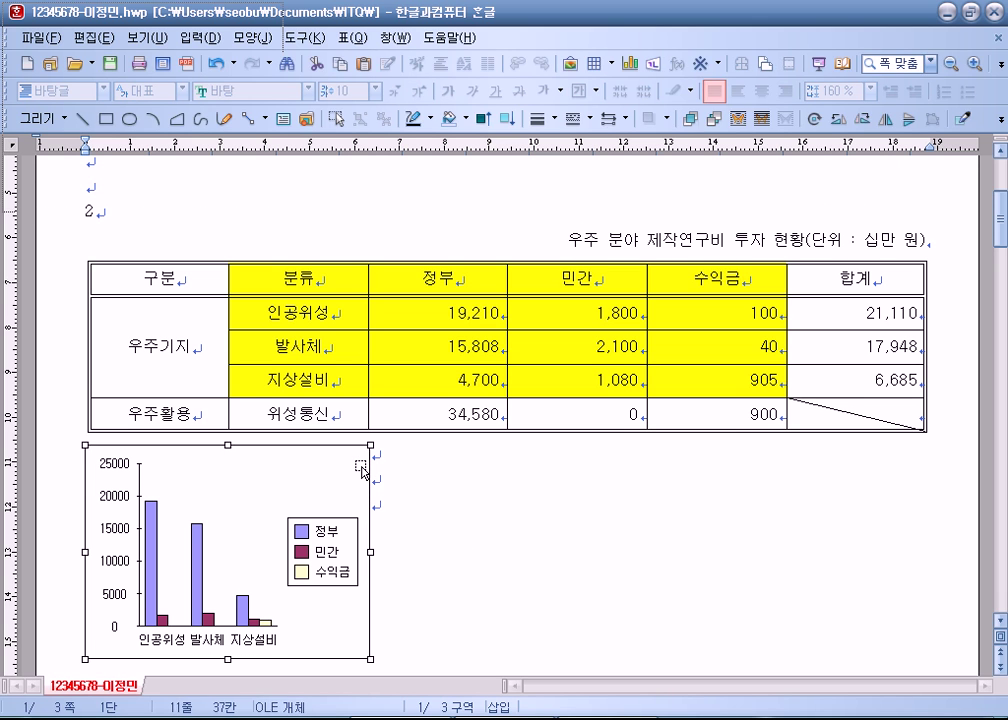
{"action": "key", "text": "Delete"}
{"action": "left_click_drag", "start_coordinate": [337, 288], "coordinate": [670, 378]}
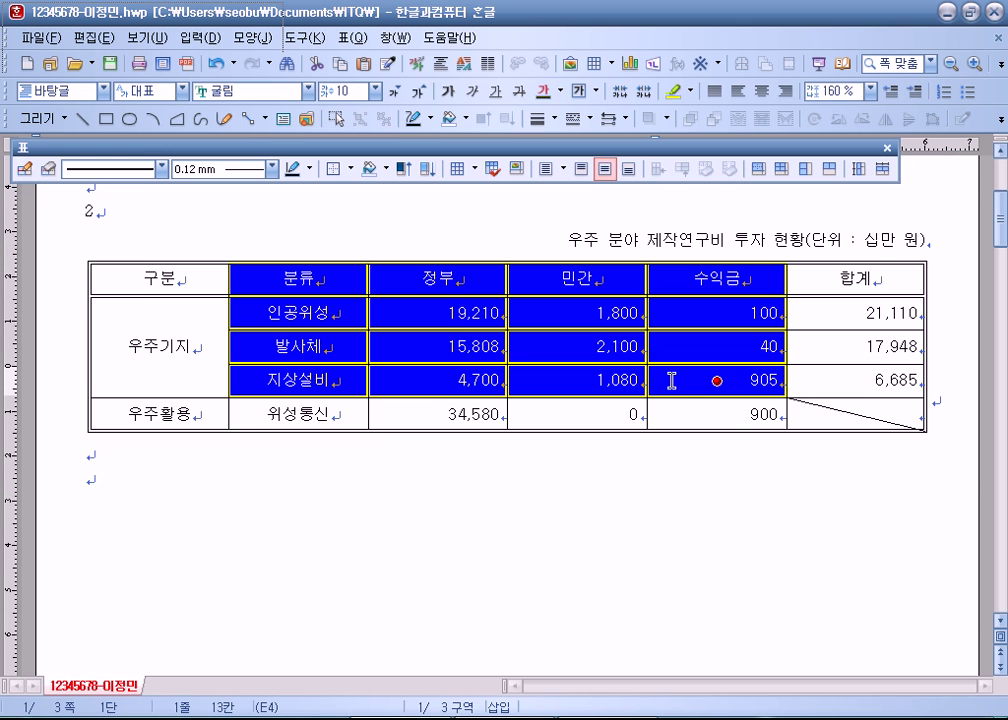
{"action": "left_click", "coordinate": [630, 63]}
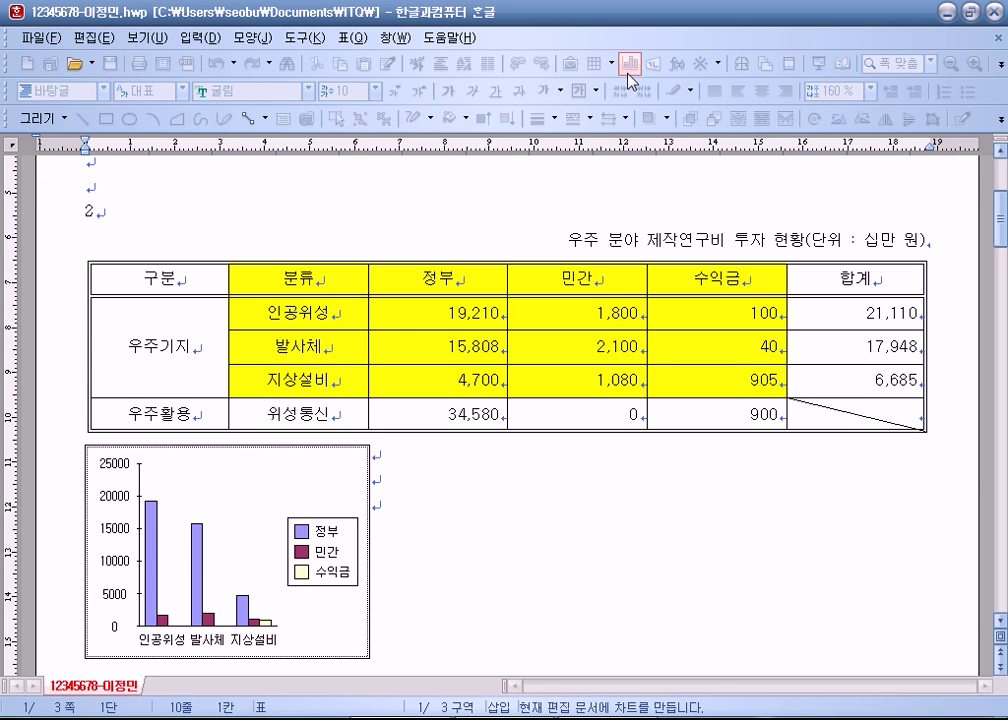
Step: Drag the new chart above the table, then reselect the yellow block of table cells
{"action": "scroll", "coordinate": [394, 380], "scroll_direction": "up", "scroll_amount": 1}
{"action": "scroll", "coordinate": [396, 387], "scroll_direction": "down", "scroll_amount": 2}
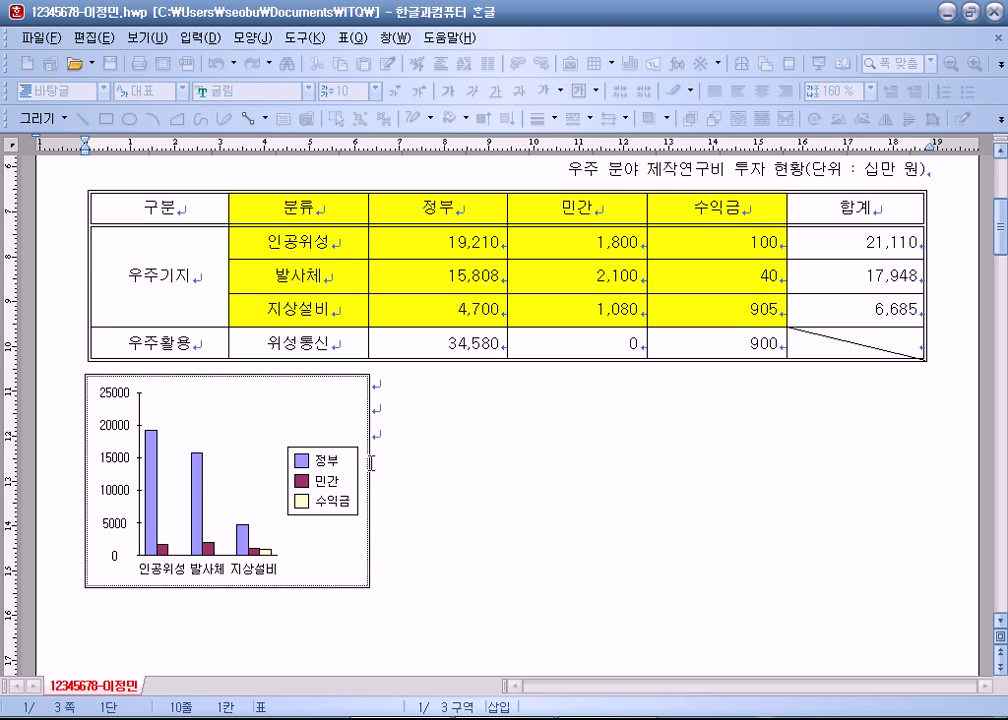
{"action": "scroll", "coordinate": [428, 414], "scroll_direction": "up", "scroll_amount": 1}
{"action": "left_click_drag", "start_coordinate": [352, 447], "coordinate": [353, 237]}
{"action": "scroll", "coordinate": [455, 397], "scroll_direction": "down", "scroll_amount": 2}
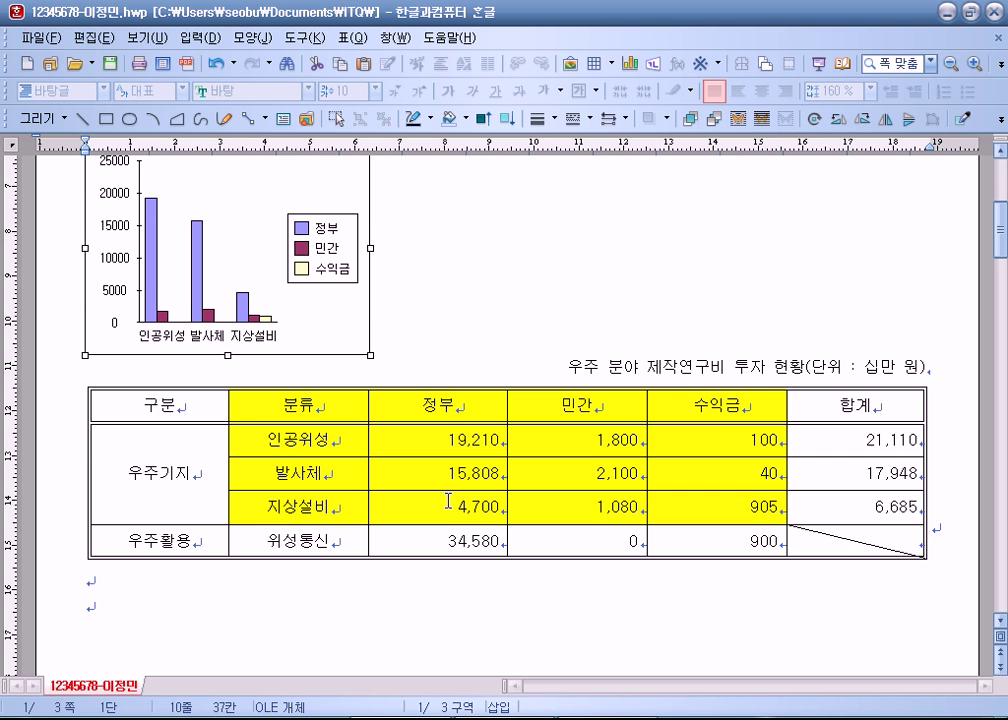
{"action": "left_click", "coordinate": [428, 581]}
{"action": "scroll", "coordinate": [430, 565], "scroll_direction": "up", "scroll_amount": 3}
{"action": "scroll", "coordinate": [435, 548], "scroll_direction": "down", "scroll_amount": 4}
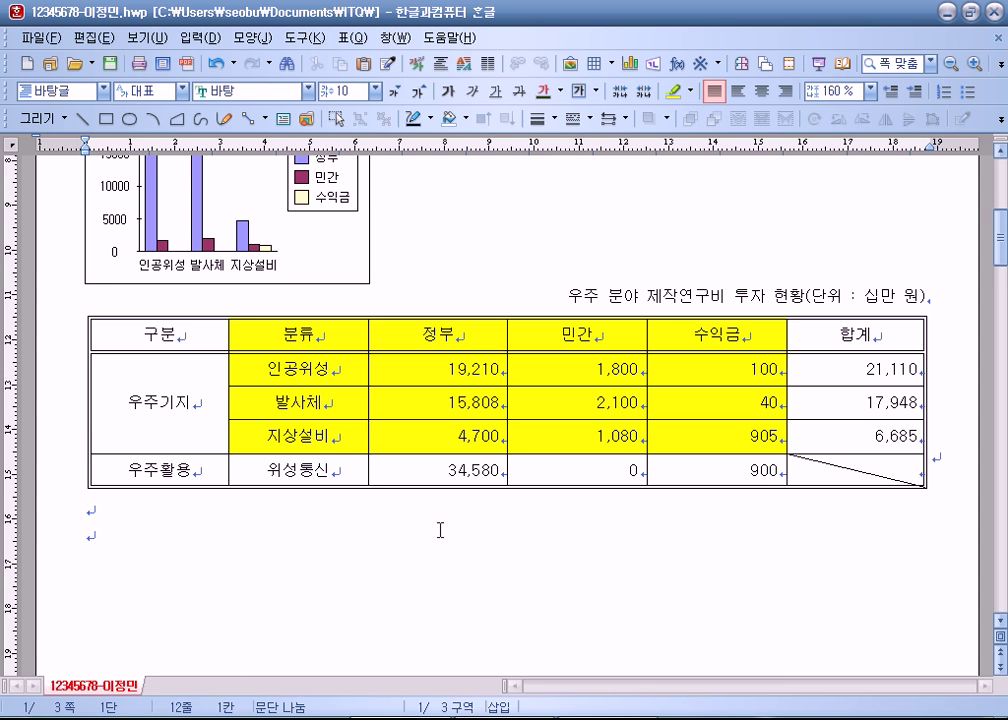
{"action": "scroll", "coordinate": [300, 400], "scroll_direction": "up", "scroll_amount": 3}
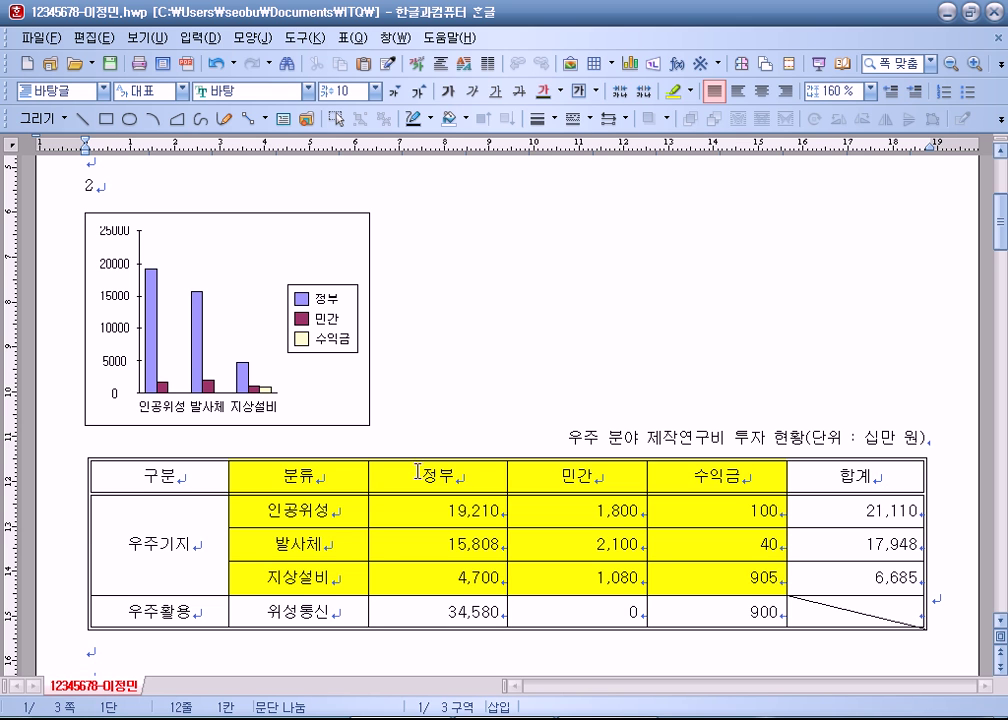
{"action": "left_click_drag", "start_coordinate": [331, 474], "coordinate": [716, 577]}
{"action": "left_click", "coordinate": [484, 322]}
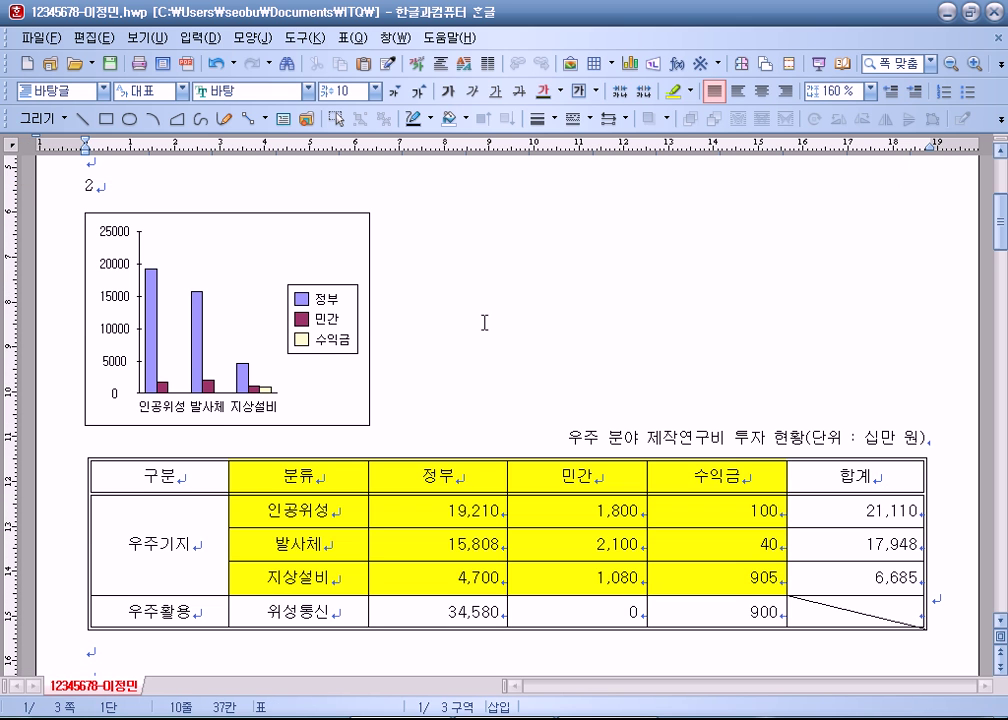
{"action": "key", "text": "F11"}
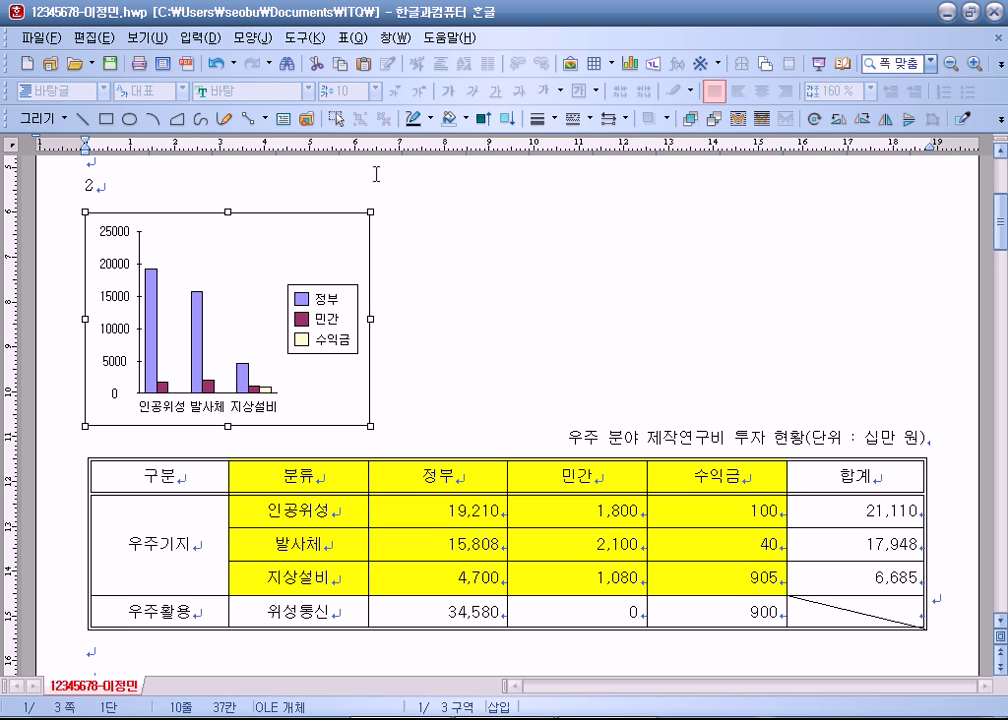
{"action": "left_click", "coordinate": [660, 298]}
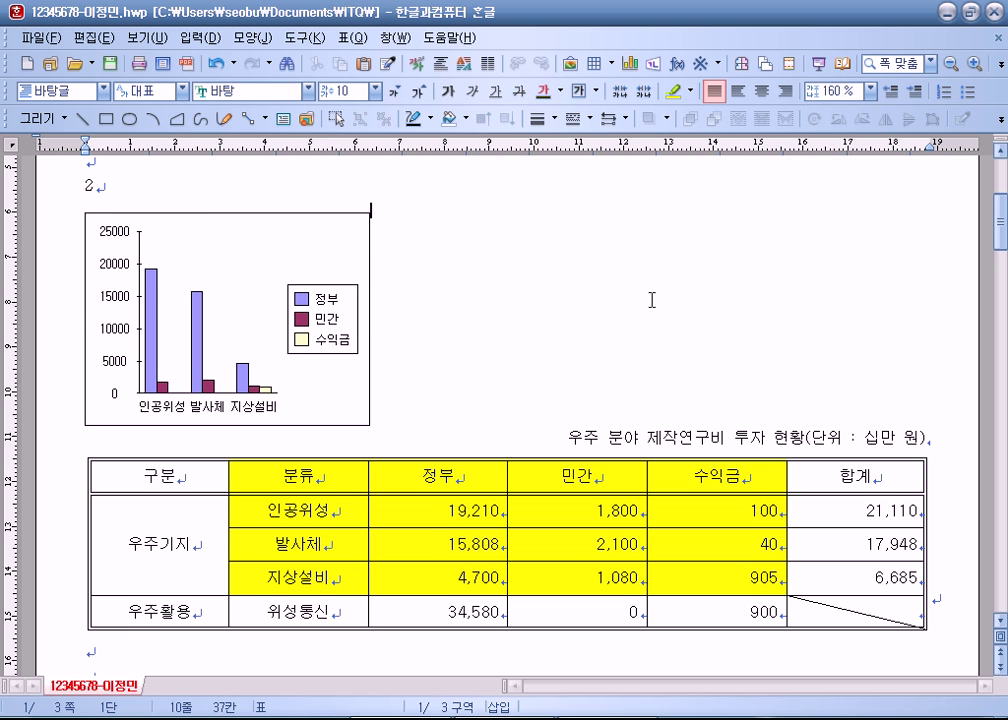
{"action": "scroll", "coordinate": [609, 311], "scroll_direction": "down", "scroll_amount": 3}
{"action": "left_click", "coordinate": [549, 337]}
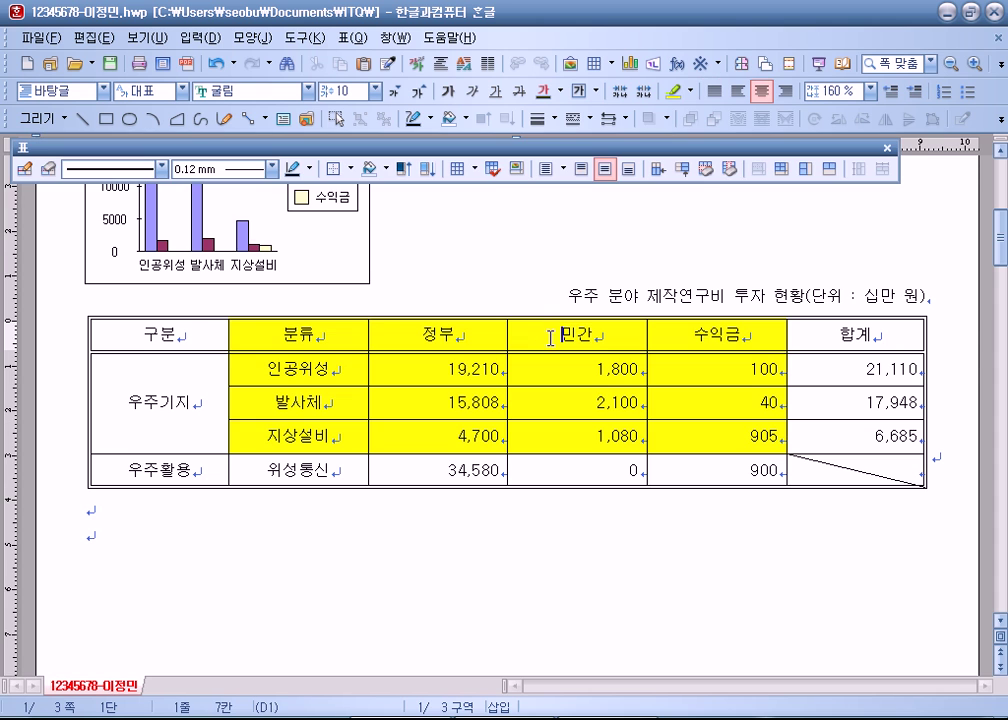
{"action": "double_click", "coordinate": [553, 340]}
{"action": "scroll", "coordinate": [553, 340], "scroll_direction": "up", "scroll_amount": 3}
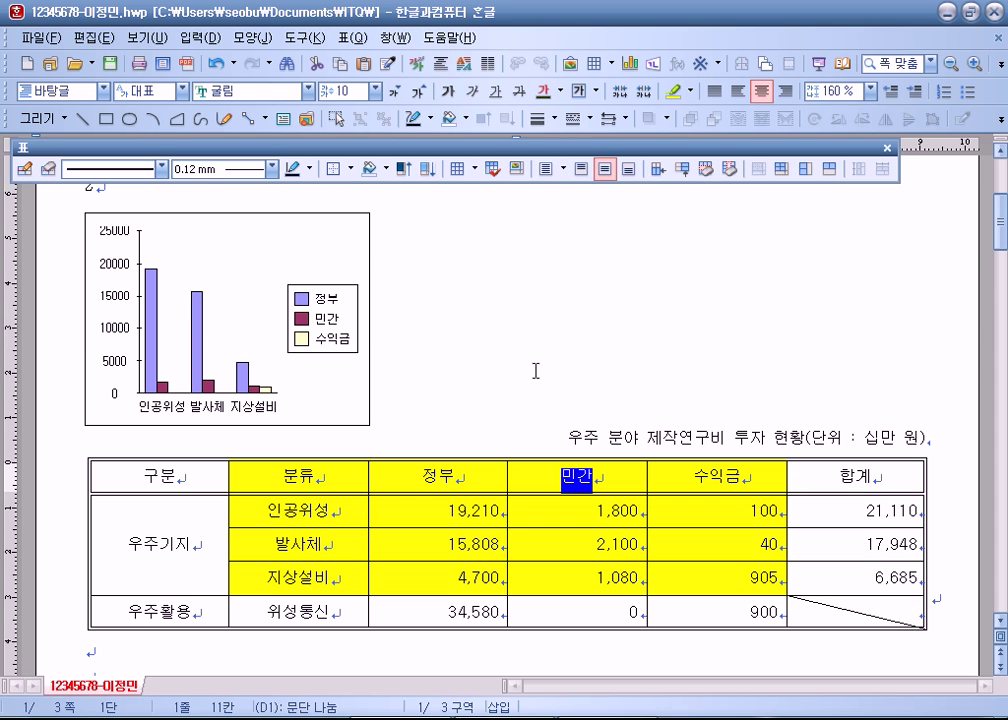
{"action": "left_click", "coordinate": [426, 260]}
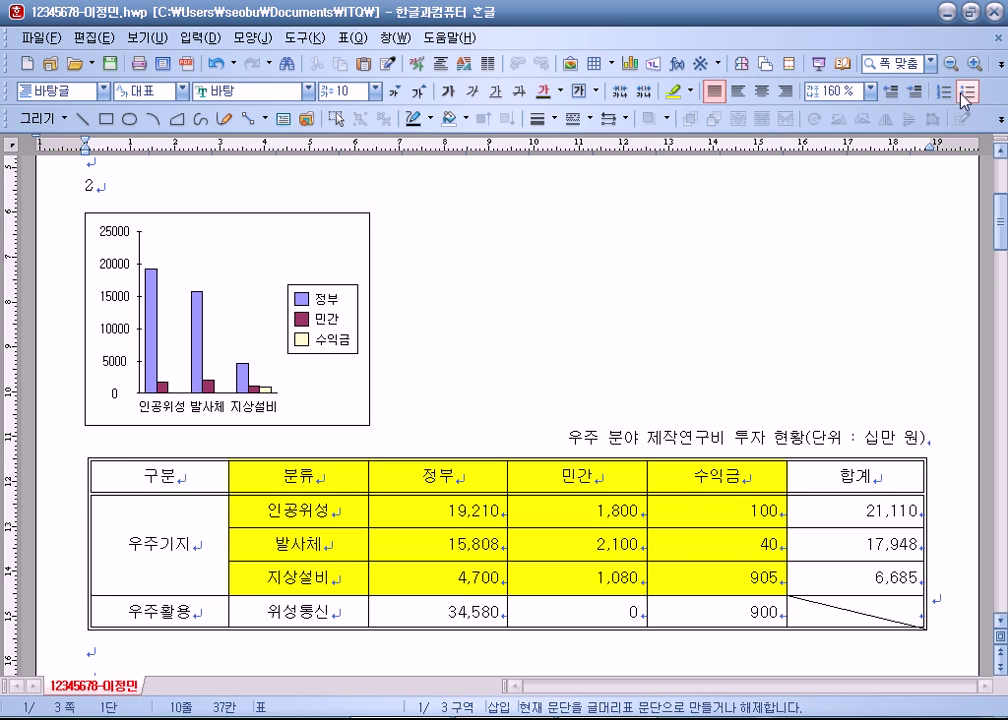
{"action": "left_click", "coordinate": [336, 245]}
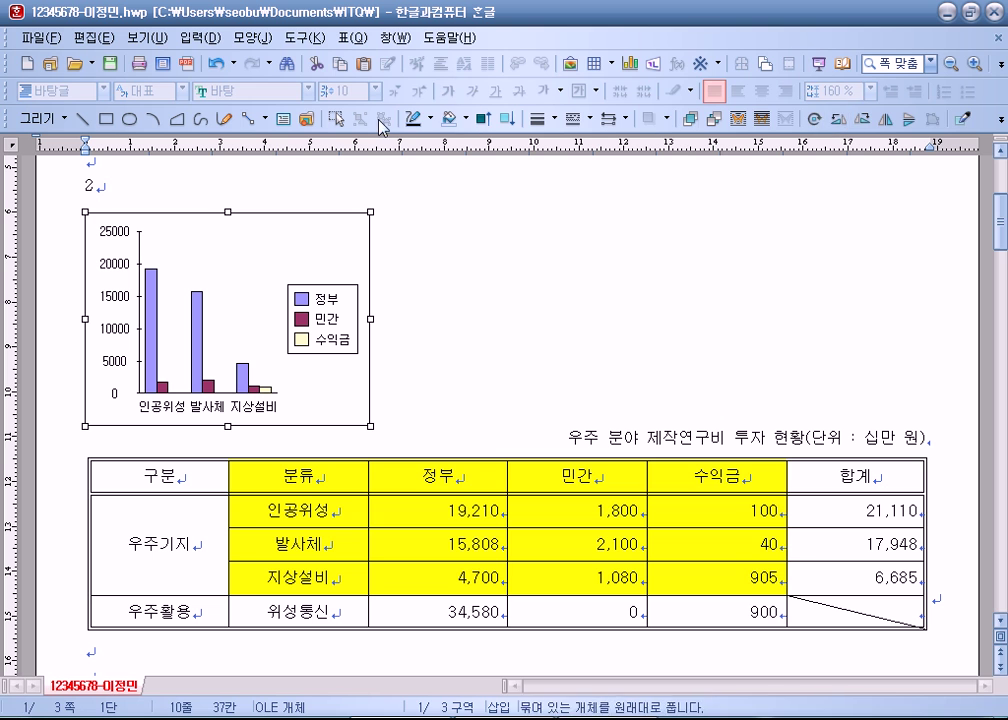
{"action": "left_click", "coordinate": [518, 276]}
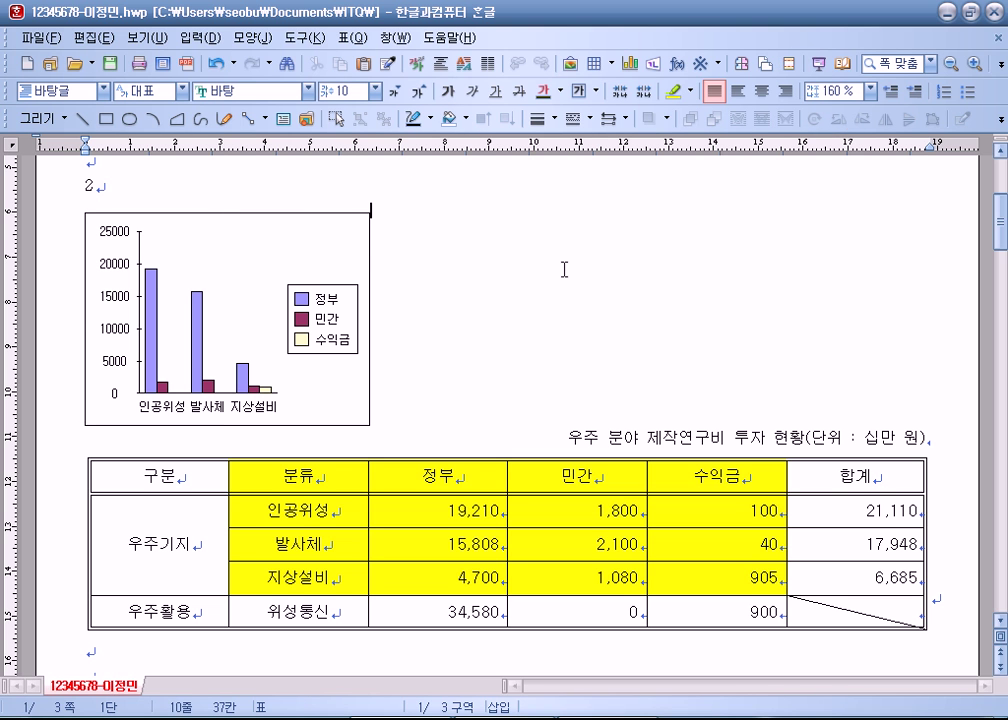
{"action": "left_click", "coordinate": [316, 237]}
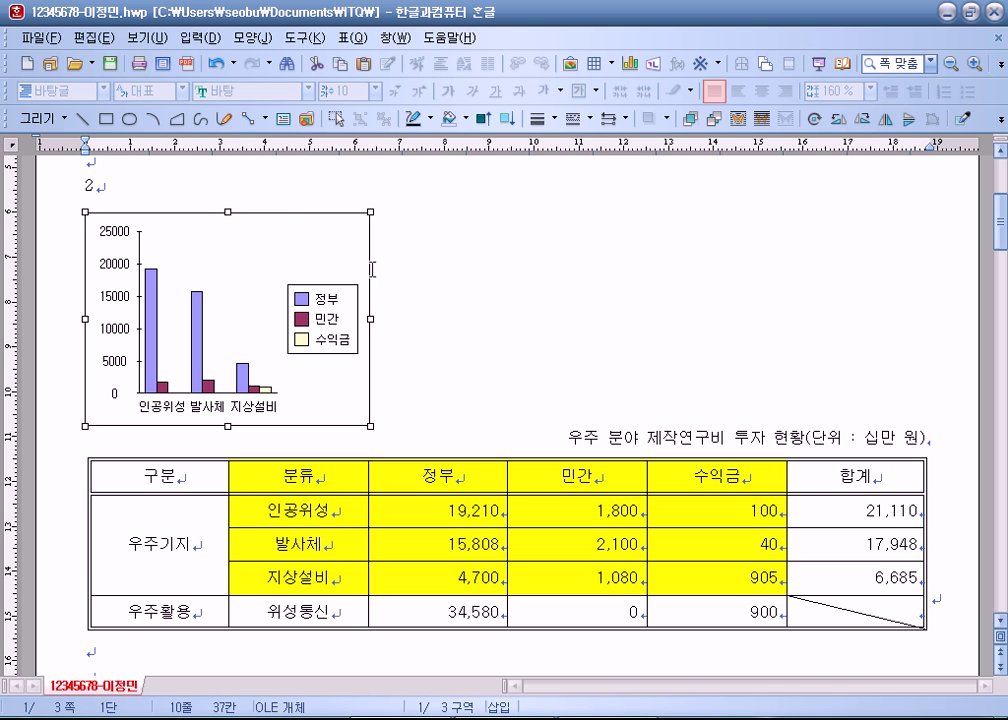
{"action": "double_click", "coordinate": [319, 236]}
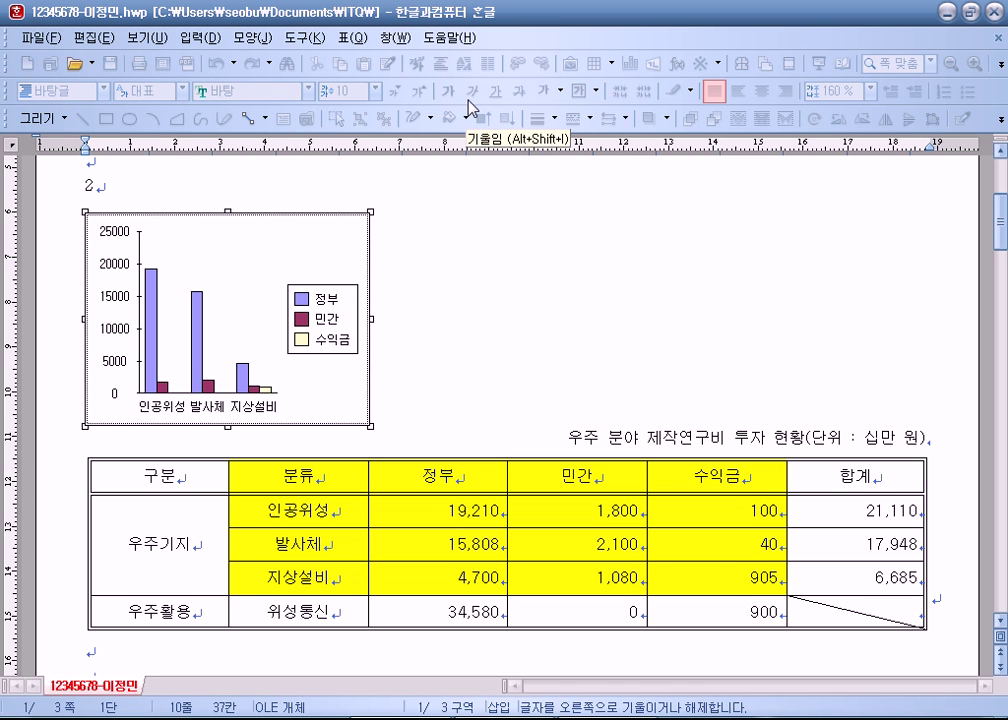
{"action": "left_click", "coordinate": [637, 288]}
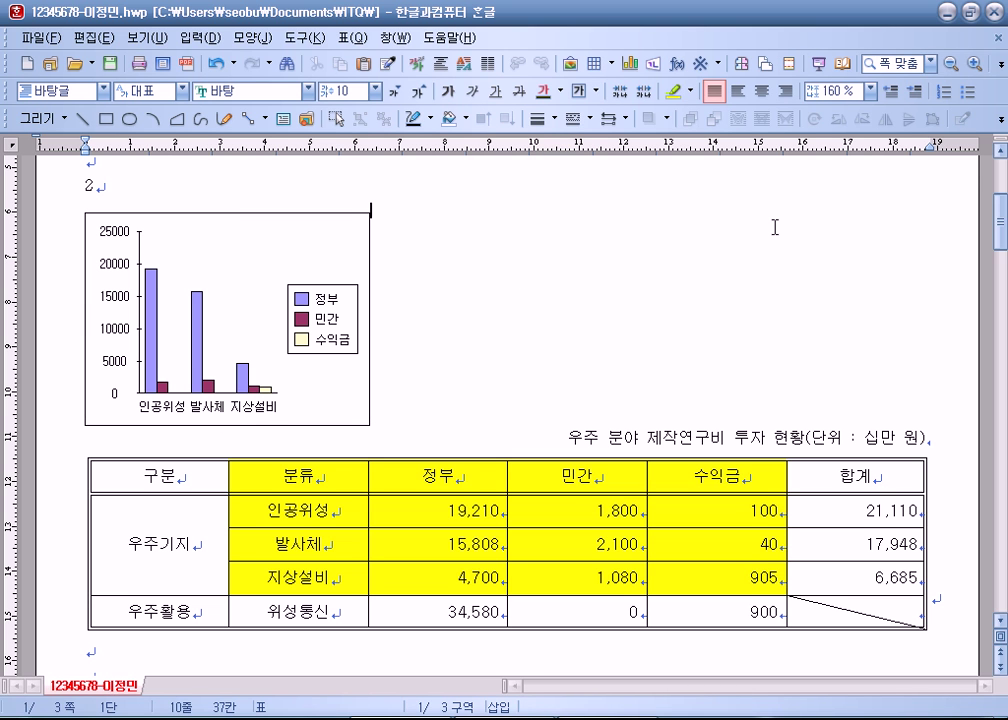
{"action": "left_click", "coordinate": [306, 234]}
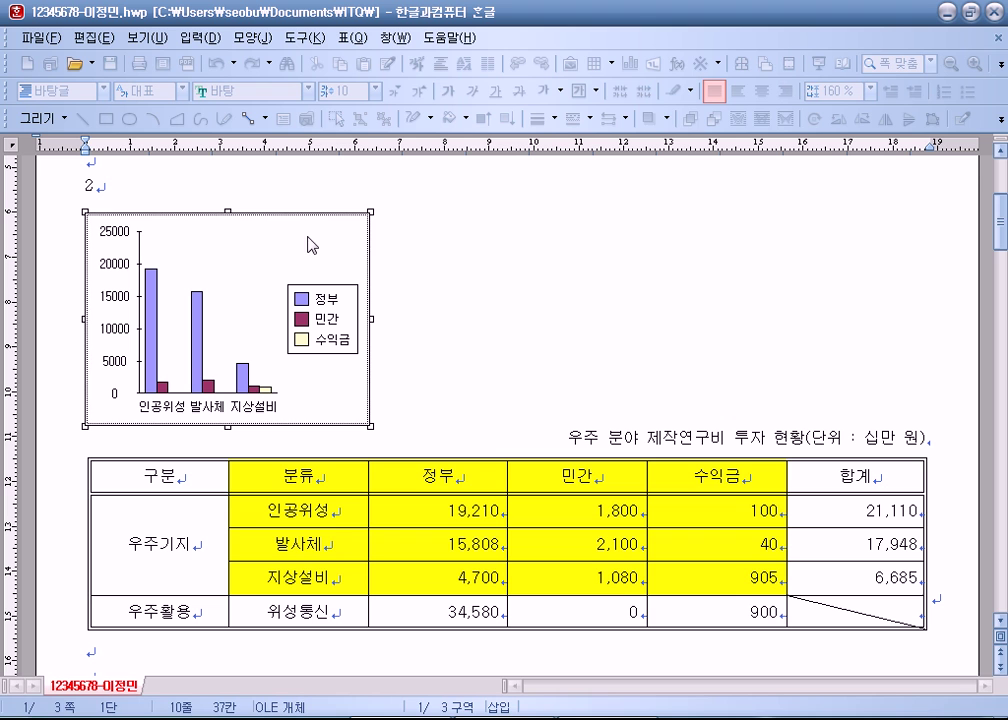
{"action": "left_click", "coordinate": [670, 258]}
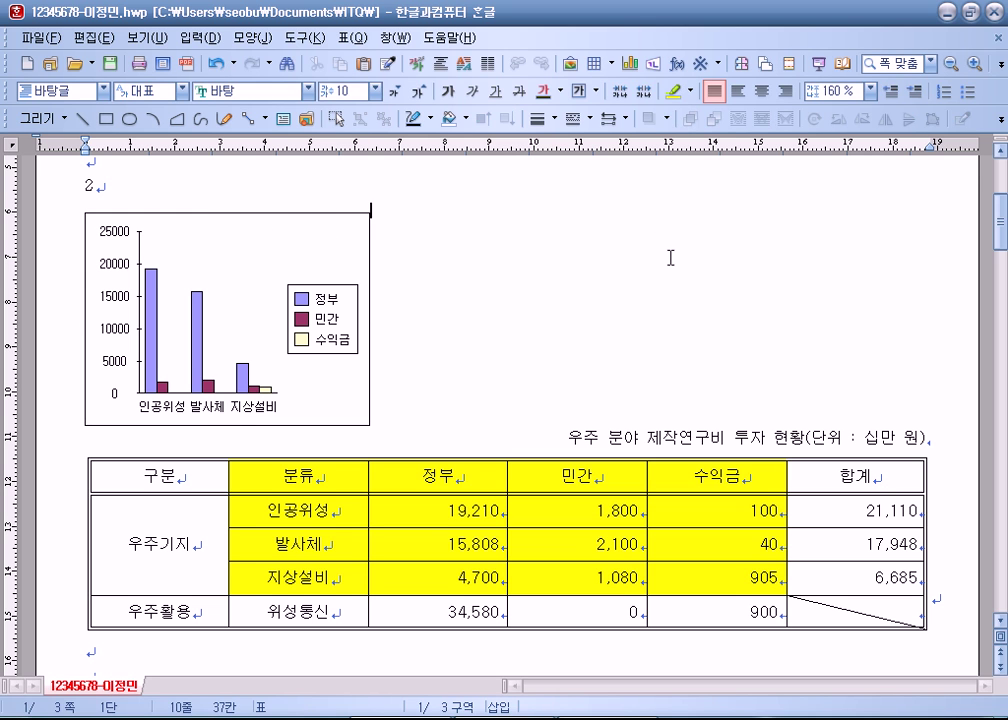
{"action": "left_click", "coordinate": [323, 253]}
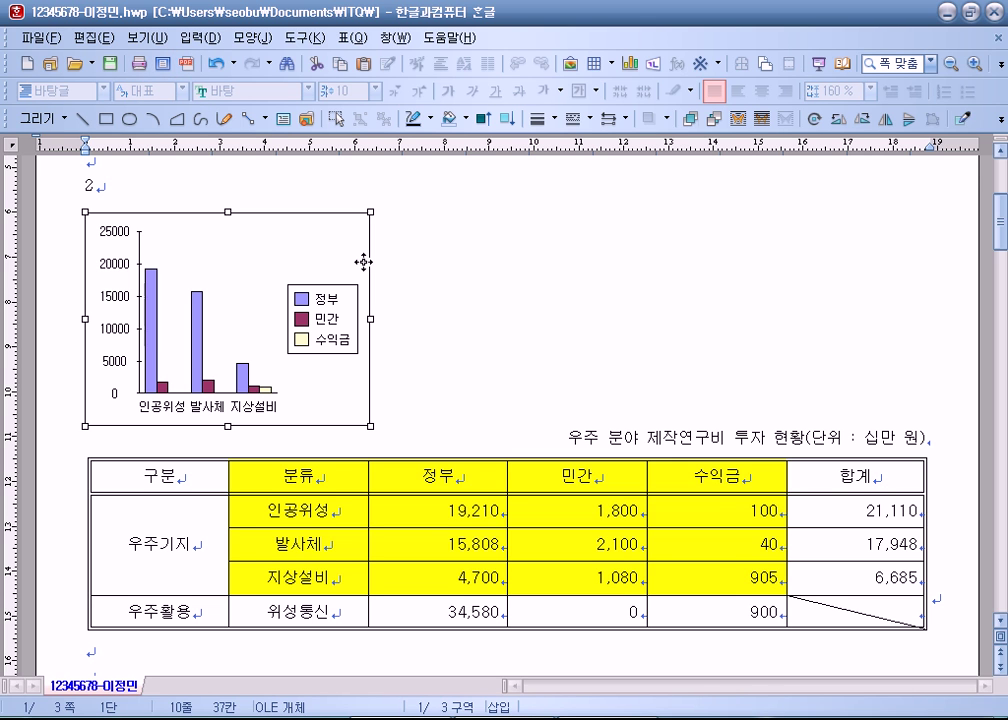
Step: Open the bar chart for in-place editing and inspect its legend, plot area and axes
{"action": "double_click", "coordinate": [332, 248]}
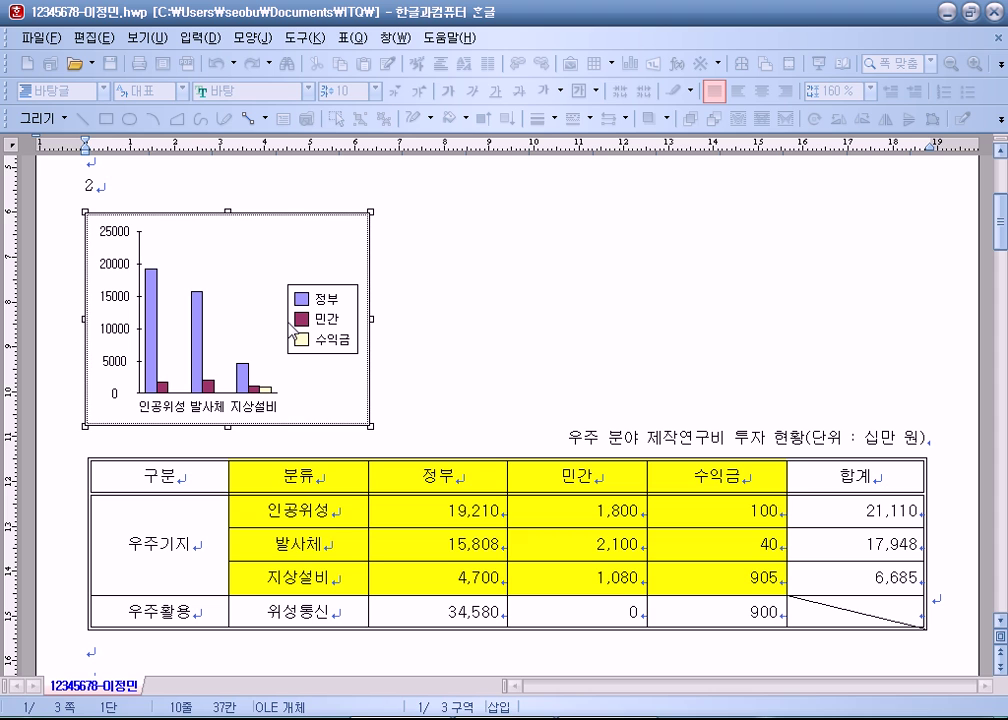
{"action": "left_click", "coordinate": [334, 318]}
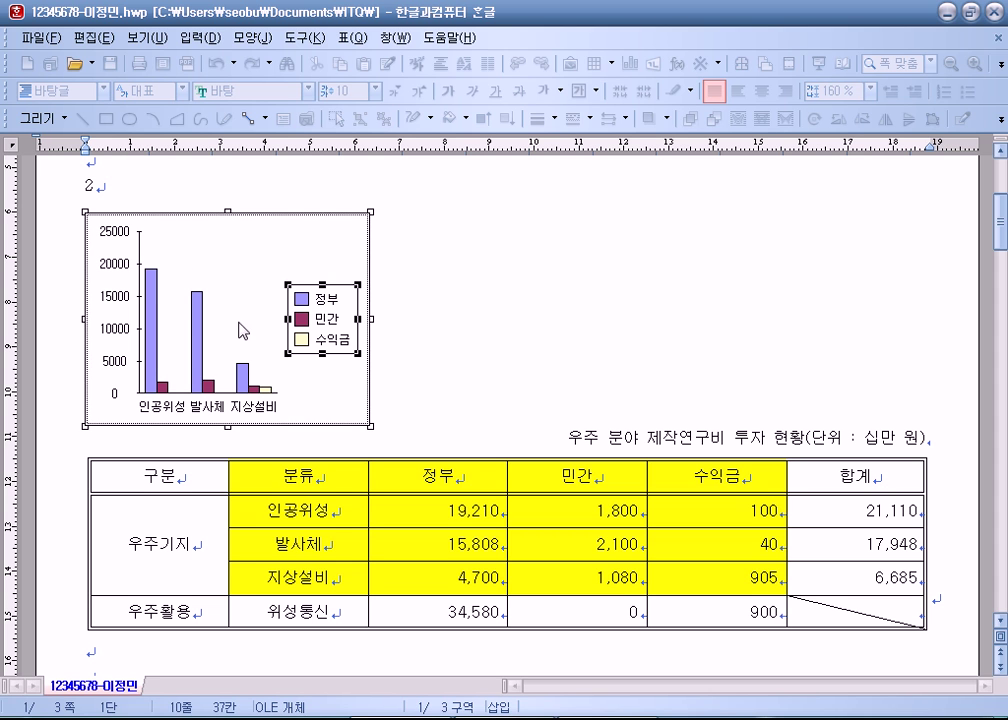
{"action": "left_click", "coordinate": [105, 230]}
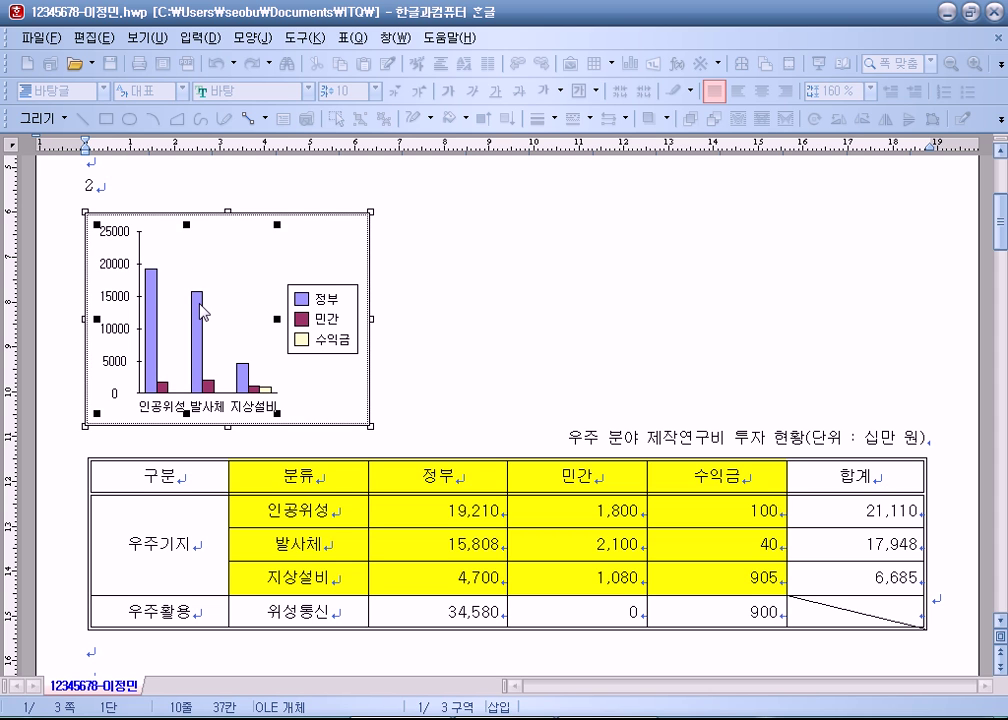
{"action": "left_click", "coordinate": [115, 232]}
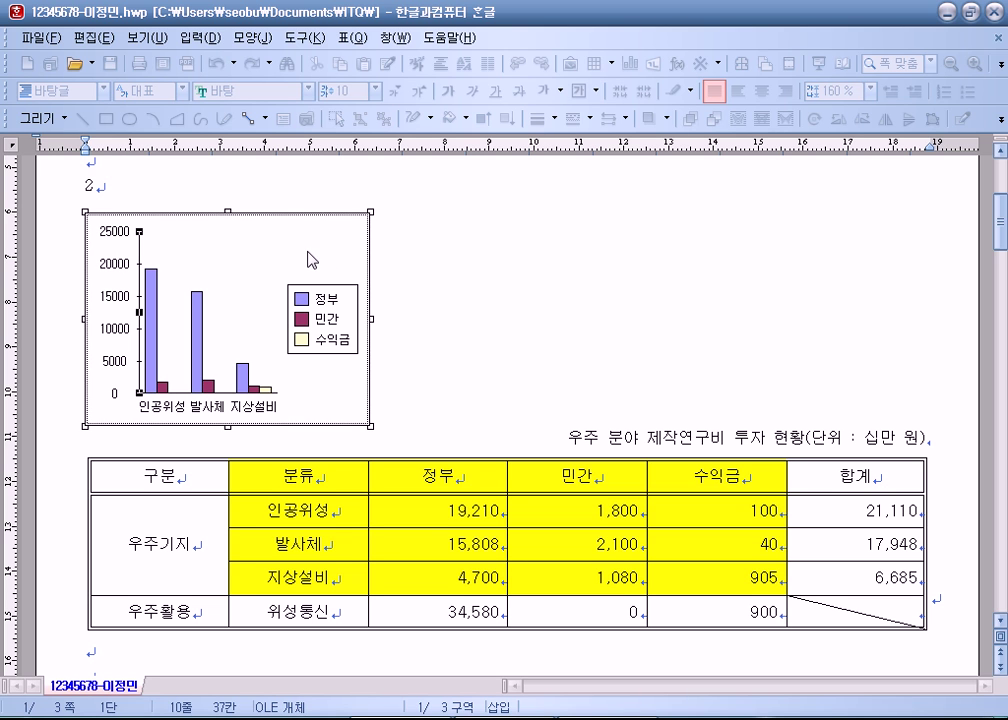
{"action": "left_click", "coordinate": [264, 405]}
{"action": "left_click", "coordinate": [333, 261]}
Step: Bring up the chart's right-click editing menu inside the chart area
{"action": "right_click", "coordinate": [341, 252]}
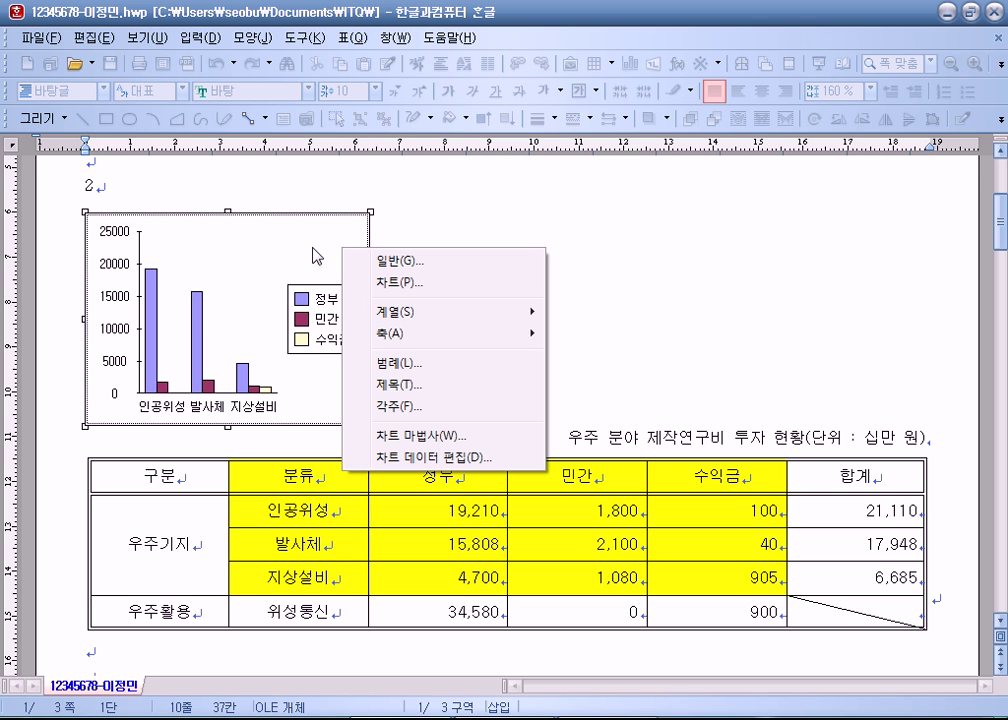
{"action": "left_click", "coordinate": [308, 318]}
{"action": "right_click", "coordinate": [304, 250]}
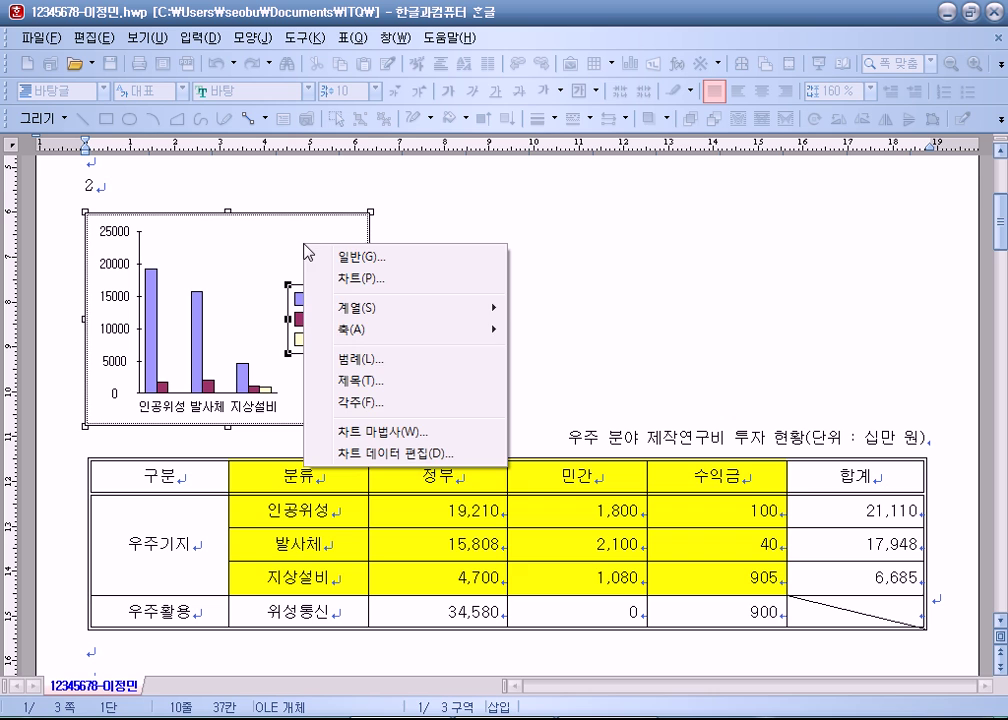
{"action": "key", "text": "Escape"}
{"action": "right_click", "coordinate": [330, 300]}
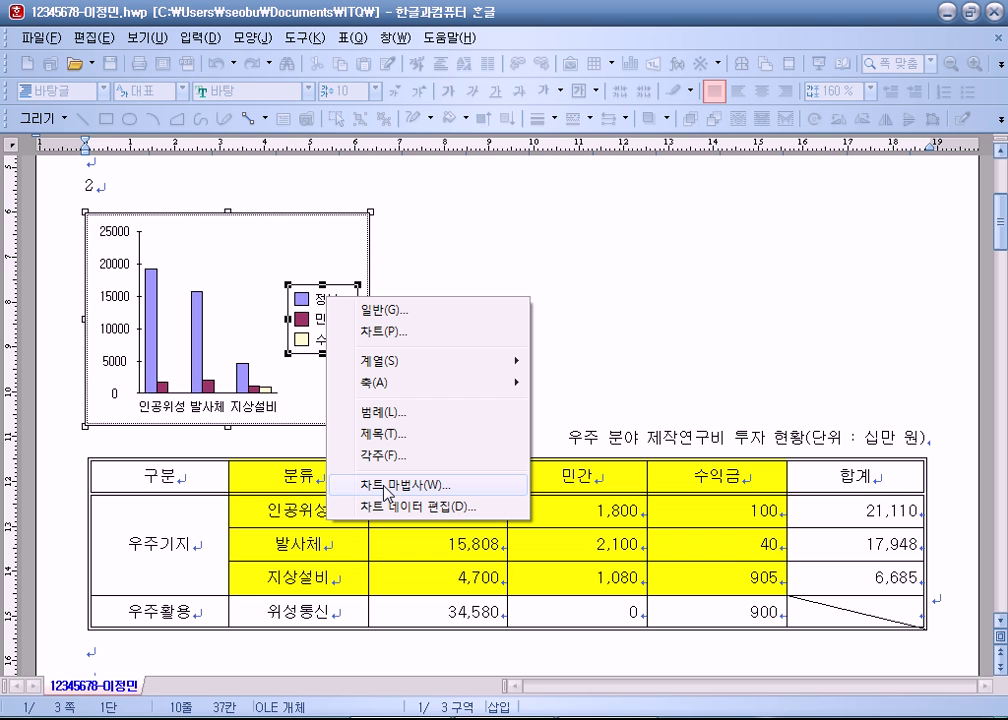
Step: In the chart wizard, compare the 꺾은선형 variants and choose the basic line chart
{"action": "left_click", "coordinate": [388, 494]}
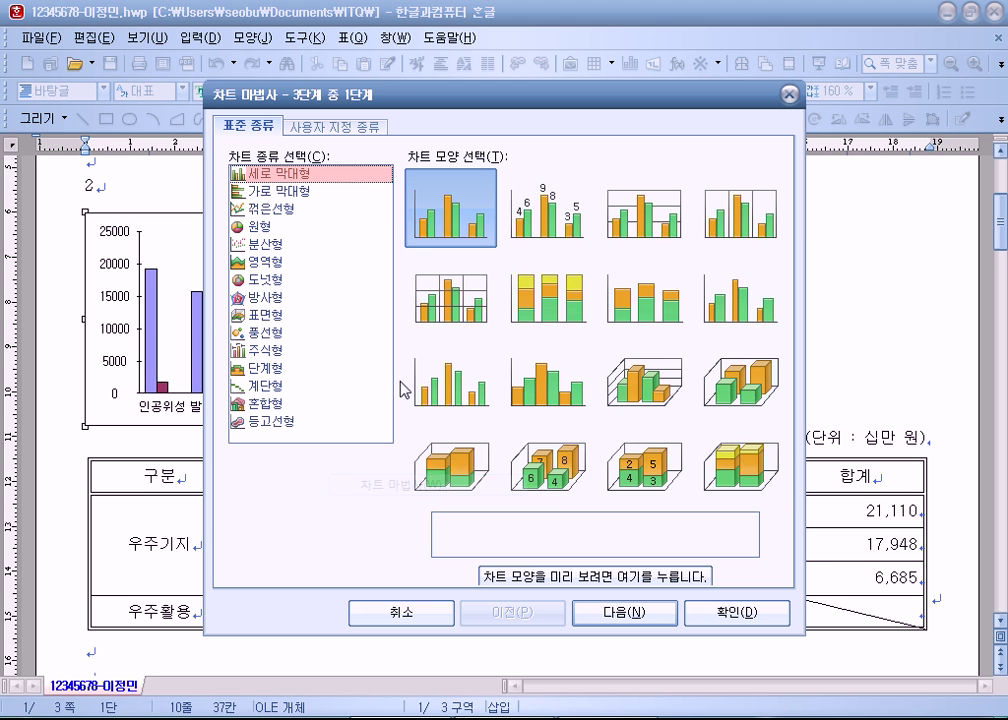
{"action": "left_click_drag", "start_coordinate": [378, 106], "coordinate": [386, 10]}
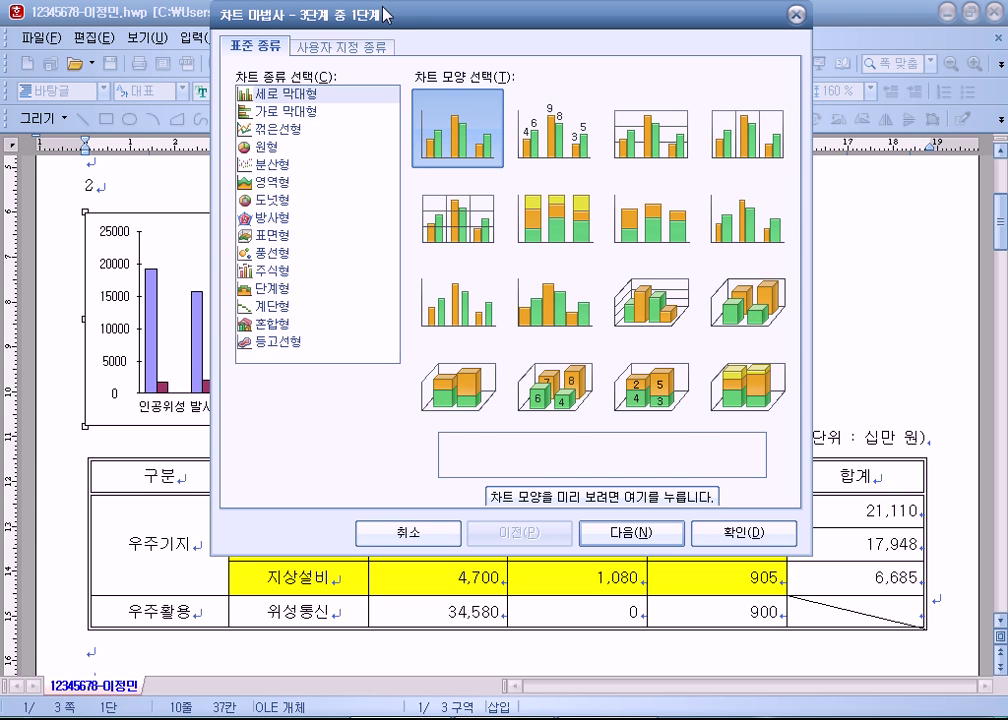
{"action": "left_click", "coordinate": [279, 128]}
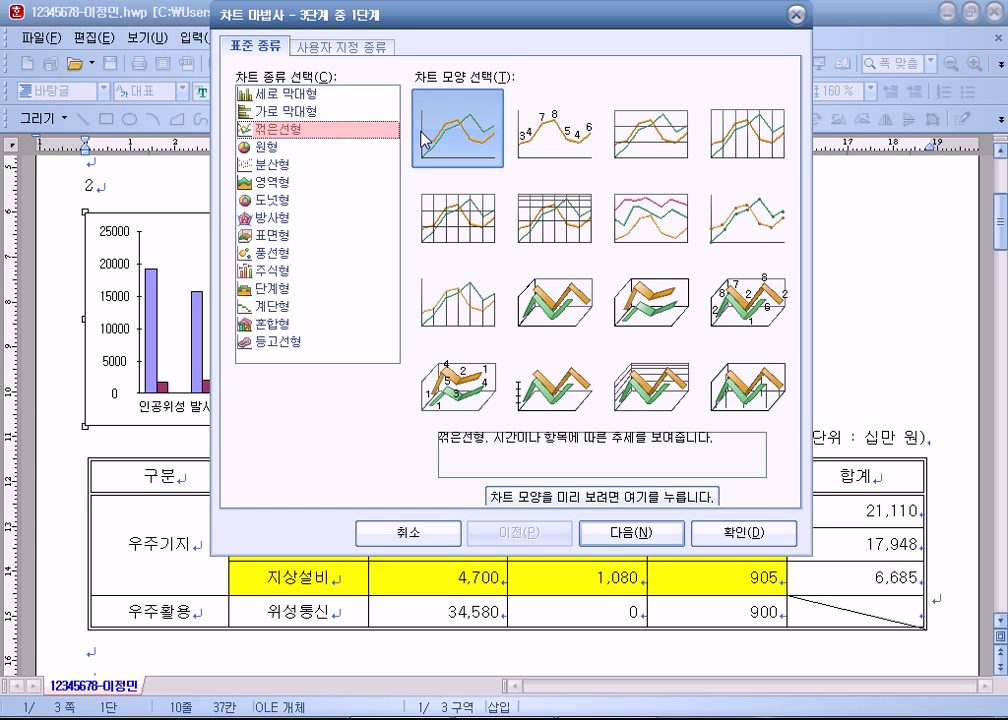
{"action": "left_click", "coordinate": [556, 152]}
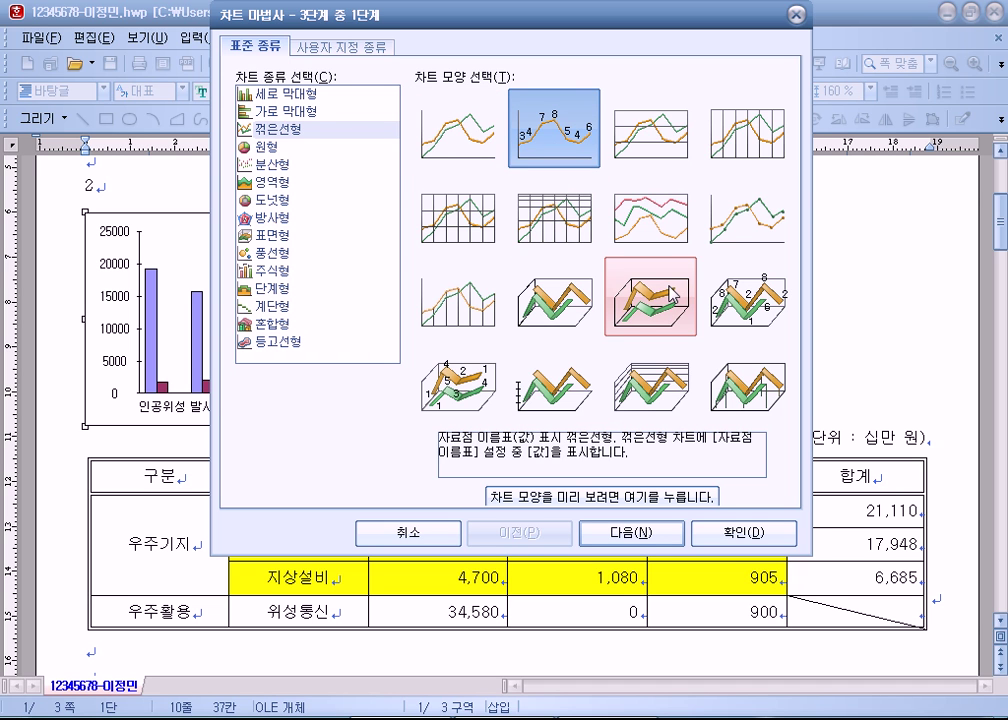
{"action": "left_click", "coordinate": [640, 140]}
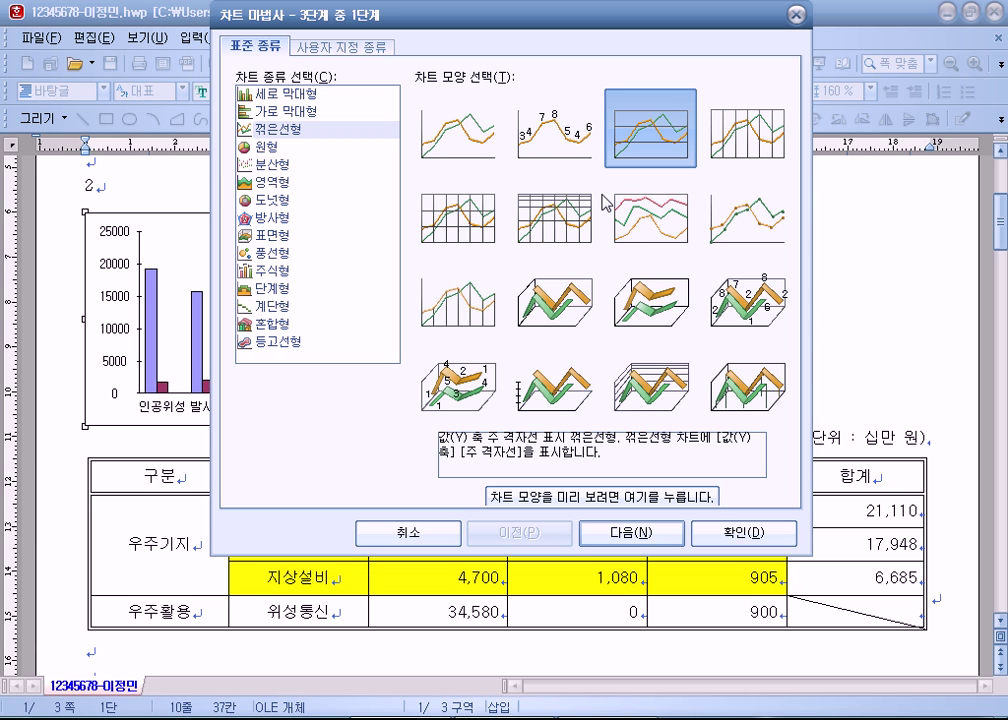
{"action": "left_click", "coordinate": [452, 146]}
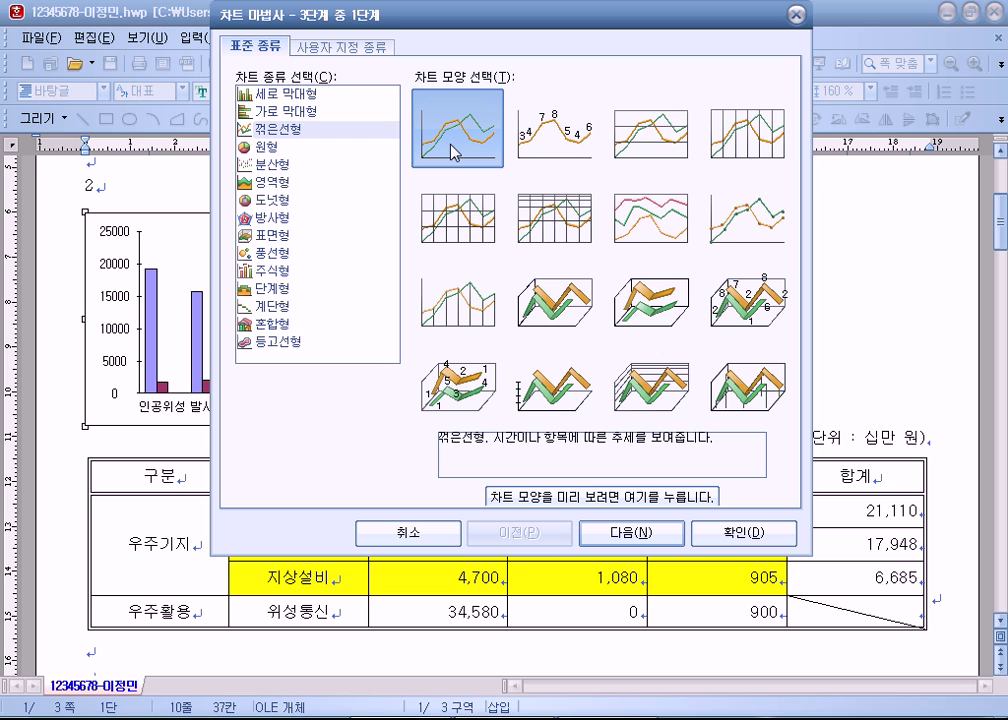
{"action": "left_click", "coordinate": [641, 536]}
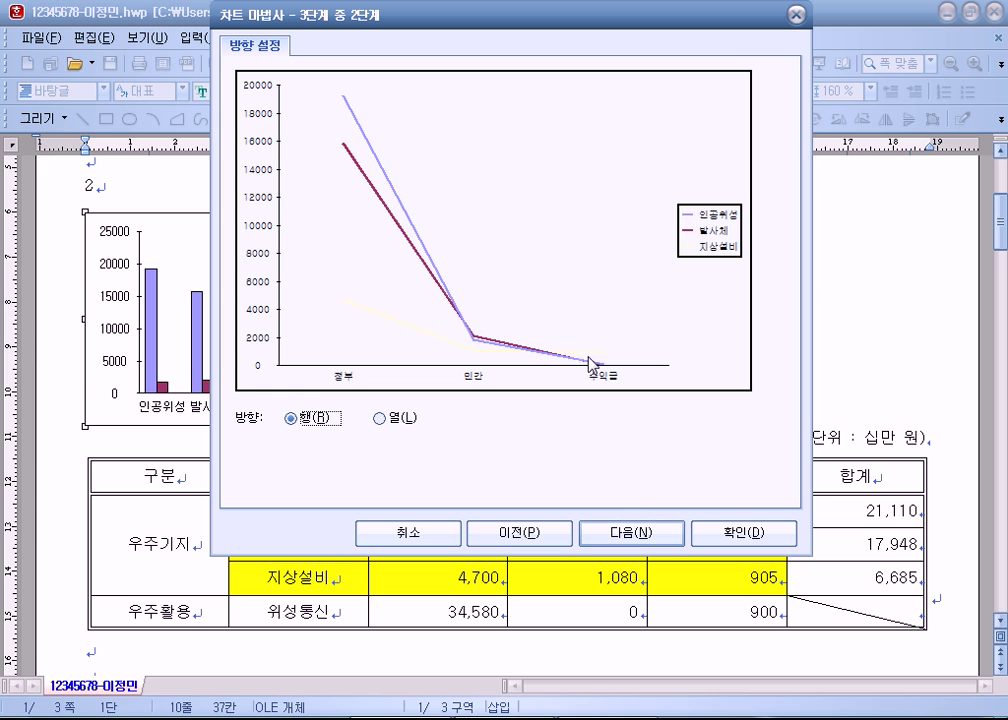
Step: Keep the series plotted by rows (행) after trying columns (열), and advance to the final step
{"action": "left_click", "coordinate": [389, 423]}
{"action": "left_click", "coordinate": [309, 424]}
{"action": "left_click", "coordinate": [379, 418]}
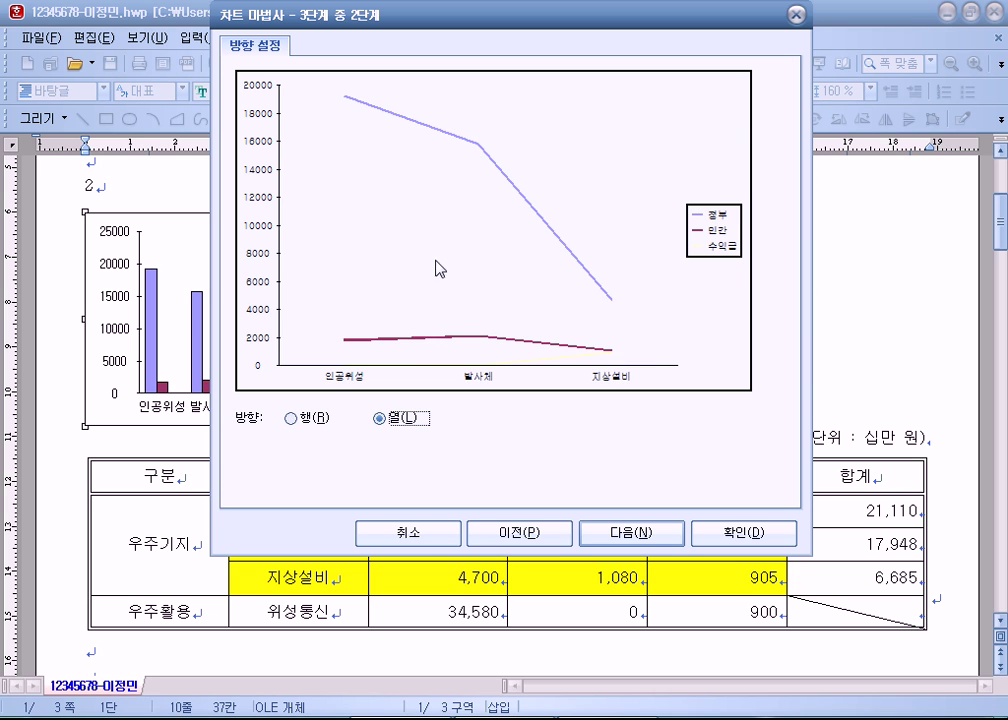
{"action": "left_click", "coordinate": [293, 419]}
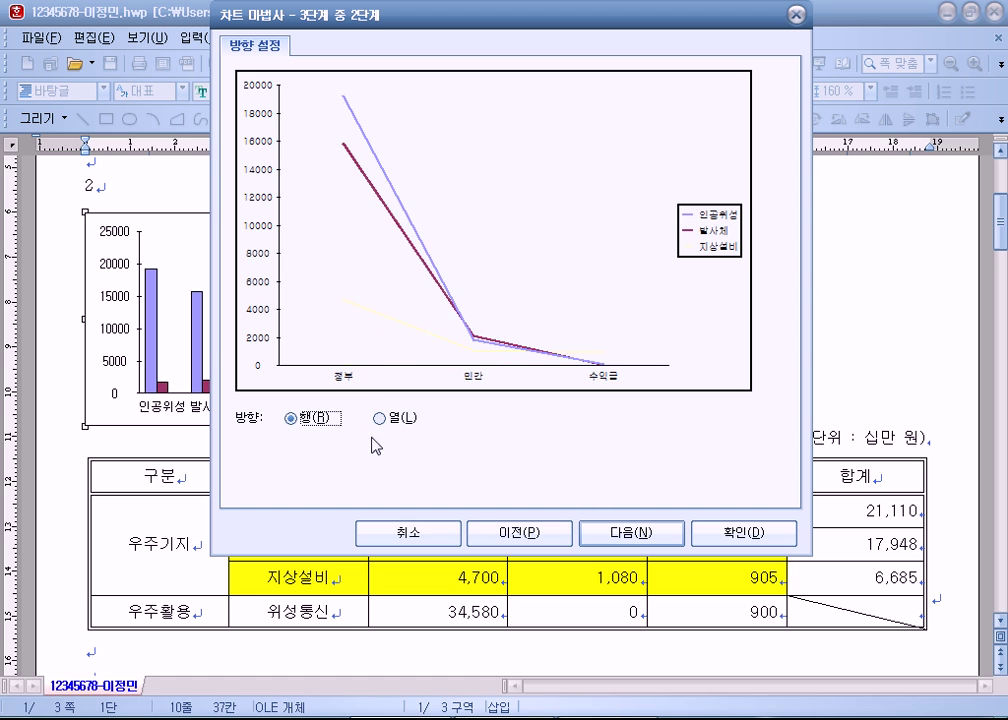
{"action": "left_click", "coordinate": [612, 534]}
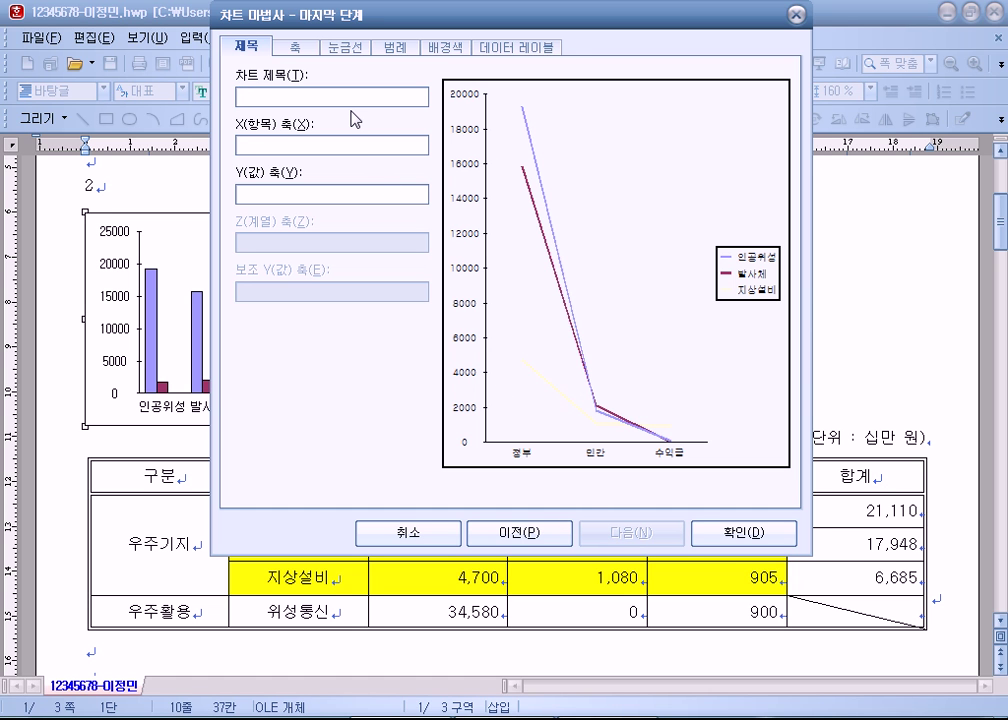
Step: Enter chart title 우주 분야 제작연구비 투자 현황, X-axis label 구분 and Y-axis label 금액
{"action": "type", "text": "우주 분야 제작연"}
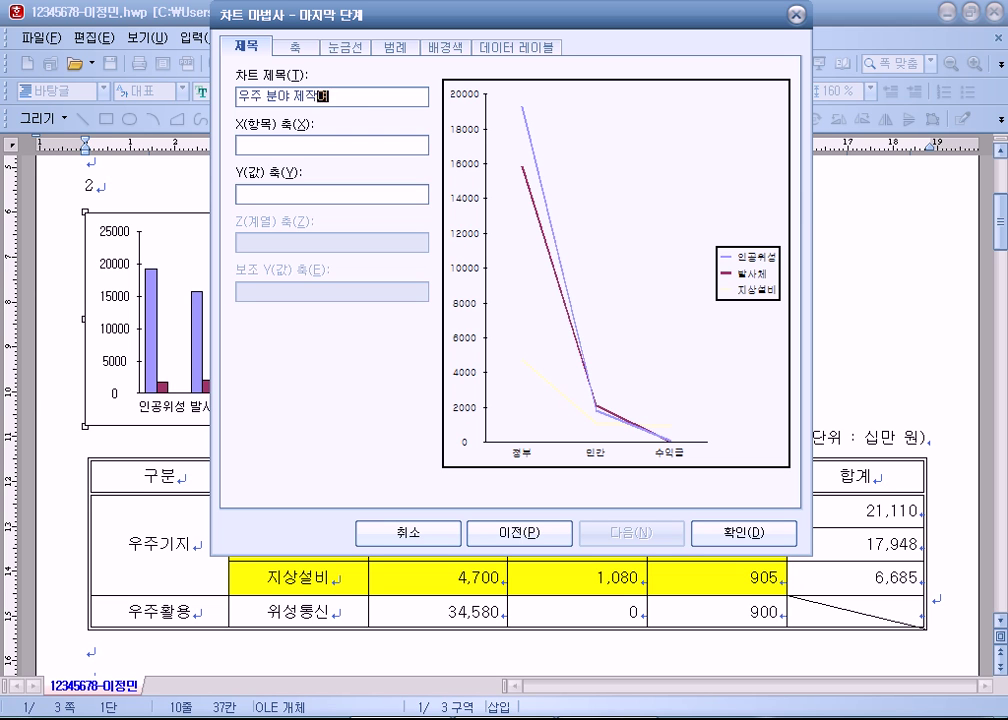
{"action": "type", "text": "구비"}
{"action": "key", "text": "BackSpace"}
{"action": "type", "text": "퉁"}
{"action": "type", "text": "자 현"}
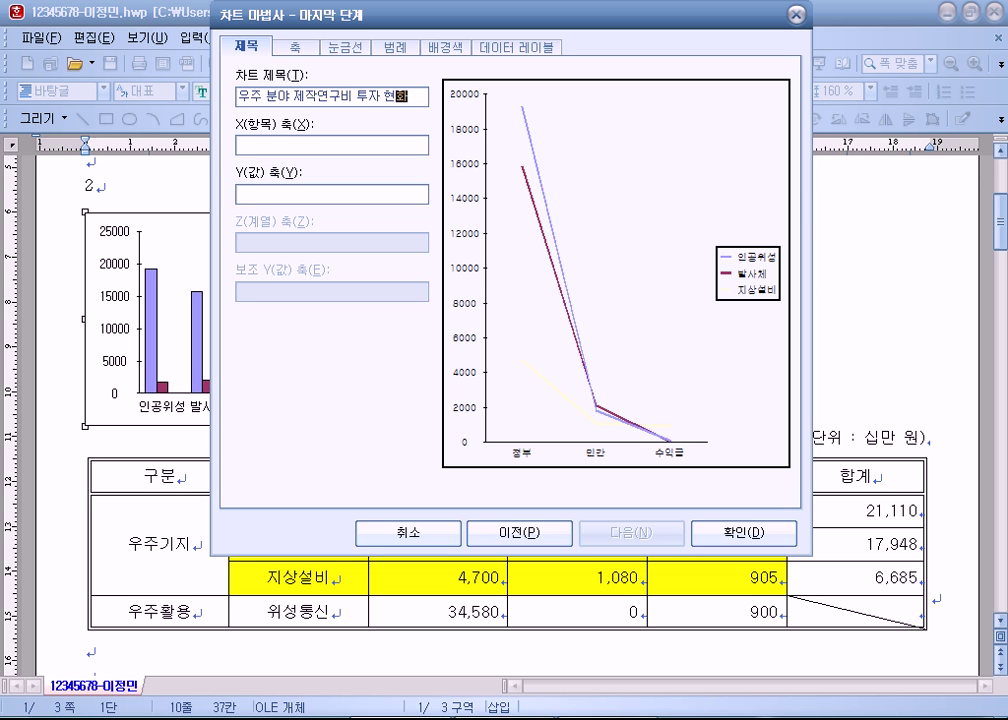
{"action": "type", "text": "황"}
{"action": "key", "text": "Tab"}
{"action": "type", "text": "굽"}
{"action": "type", "text": "분"}
{"action": "key", "text": "Tab"}
{"action": "type", "text": "금액"}
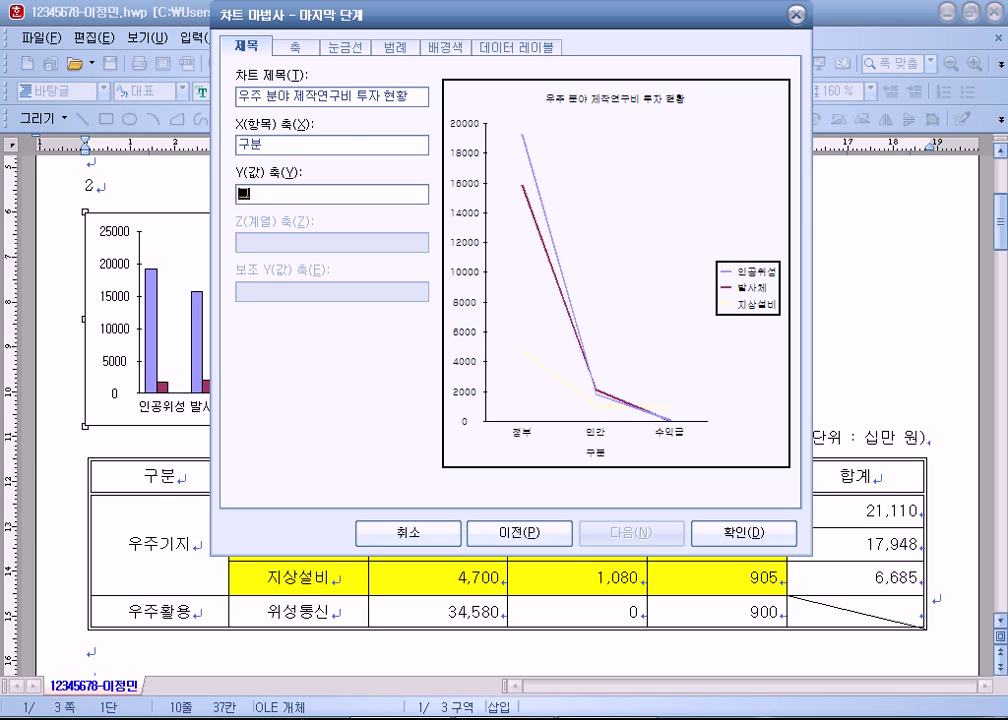
{"action": "left_click", "coordinate": [272, 125]}
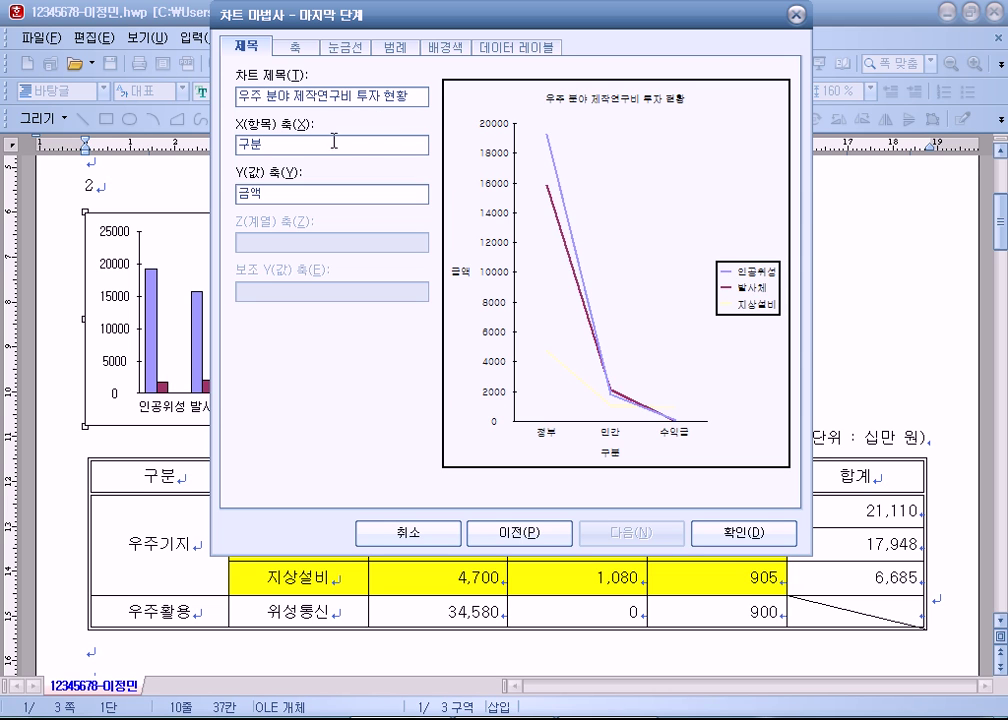
Step: Check the axis label fields and other option pages, then insert the line chart
{"action": "double_click", "coordinate": [246, 144]}
{"action": "double_click", "coordinate": [265, 192]}
{"action": "double_click", "coordinate": [280, 147]}
{"action": "double_click", "coordinate": [272, 194]}
{"action": "left_click", "coordinate": [275, 148]}
{"action": "double_click", "coordinate": [275, 148]}
{"action": "left_click", "coordinate": [293, 144]}
{"action": "key", "text": "ctrl+Tab"}
{"action": "key", "text": "ctrl+Tab"}
{"action": "key", "text": "ctrl+Tab"}
{"action": "key", "text": "ctrl+Tab"}
{"action": "key", "text": "ctrl+Tab"}
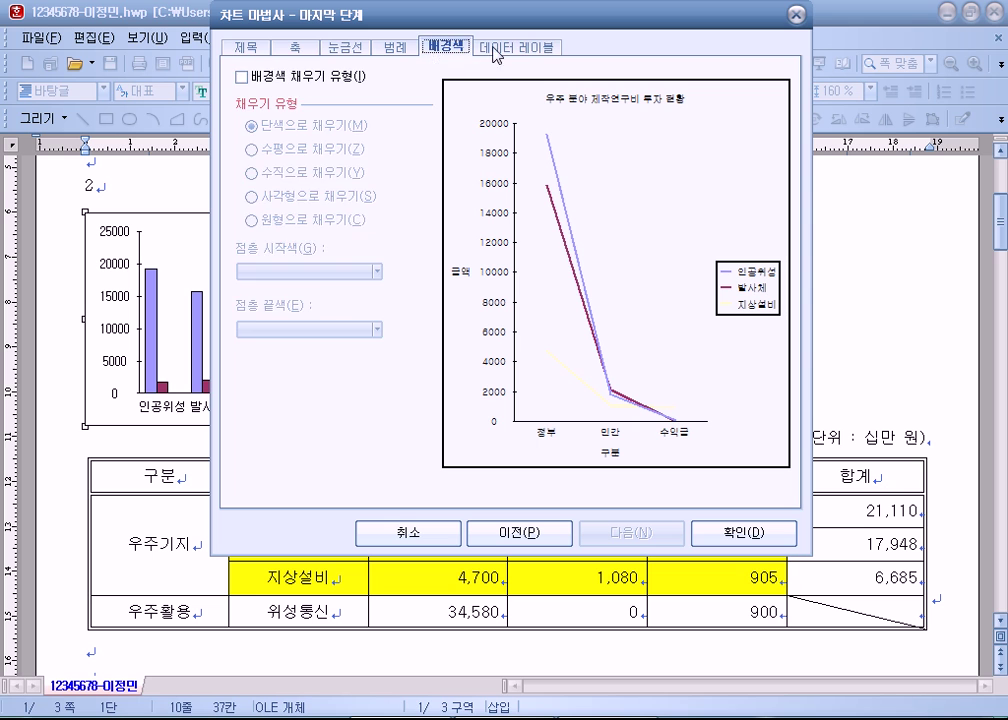
{"action": "key", "text": "ctrl+shift+Tab"}
{"action": "key", "text": "ctrl+shift+Tab"}
{"action": "key", "text": "ctrl+shift+Tab"}
{"action": "key", "text": "ctrl+shift+Tab"}
{"action": "key", "text": "ctrl+shift+Tab"}
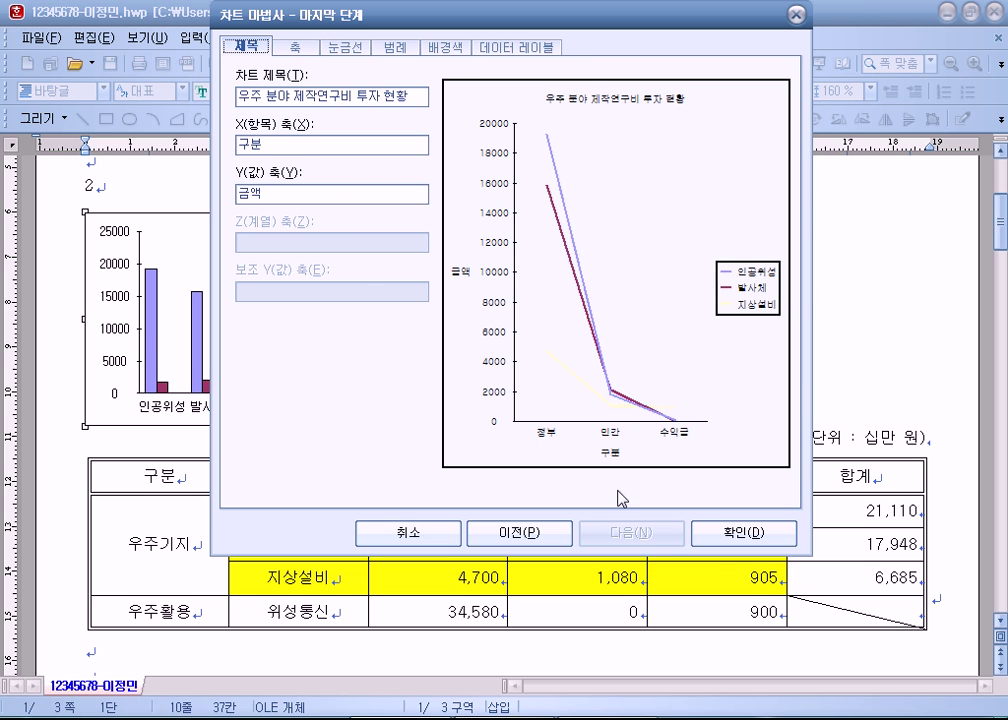
{"action": "left_click", "coordinate": [736, 537]}
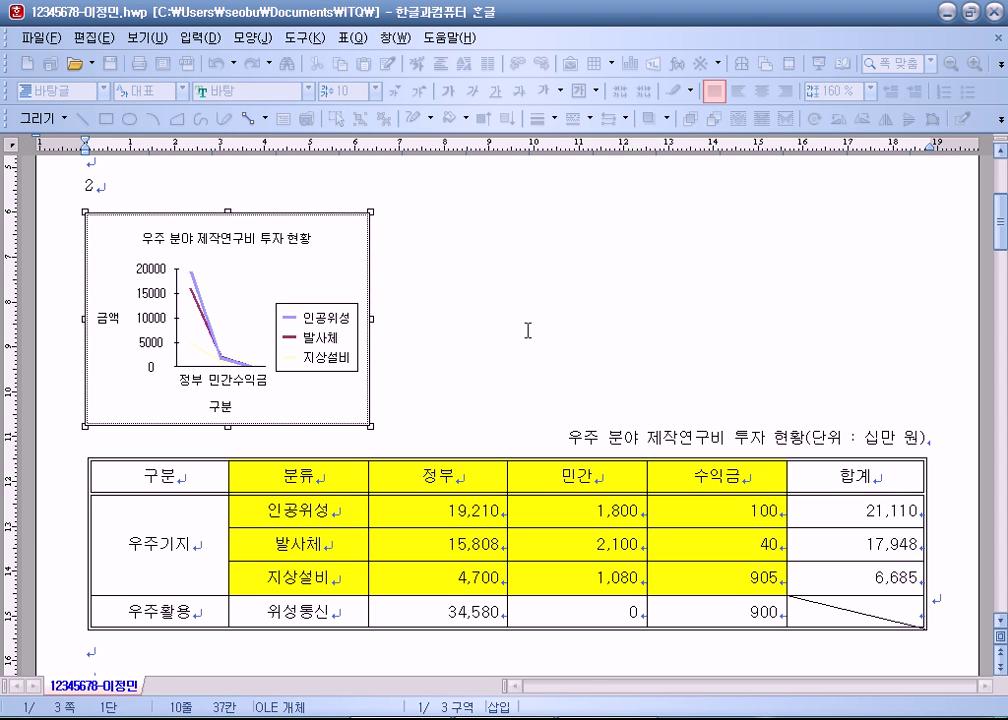
{"action": "right_click", "coordinate": [330, 263]}
{"action": "left_click", "coordinate": [385, 259]}
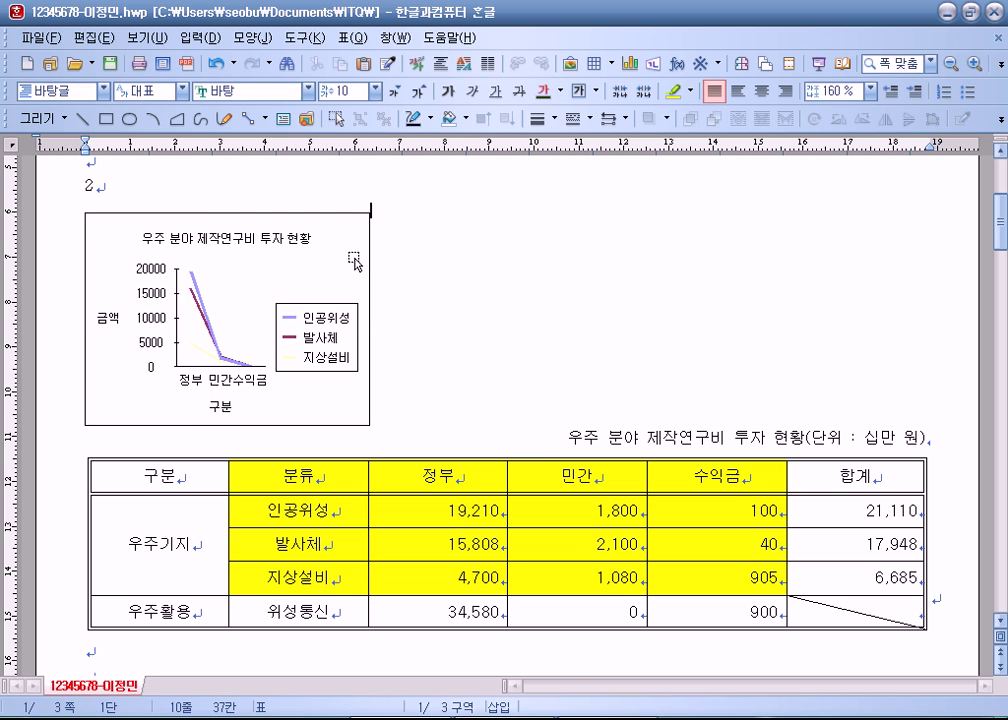
{"action": "left_click", "coordinate": [355, 262]}
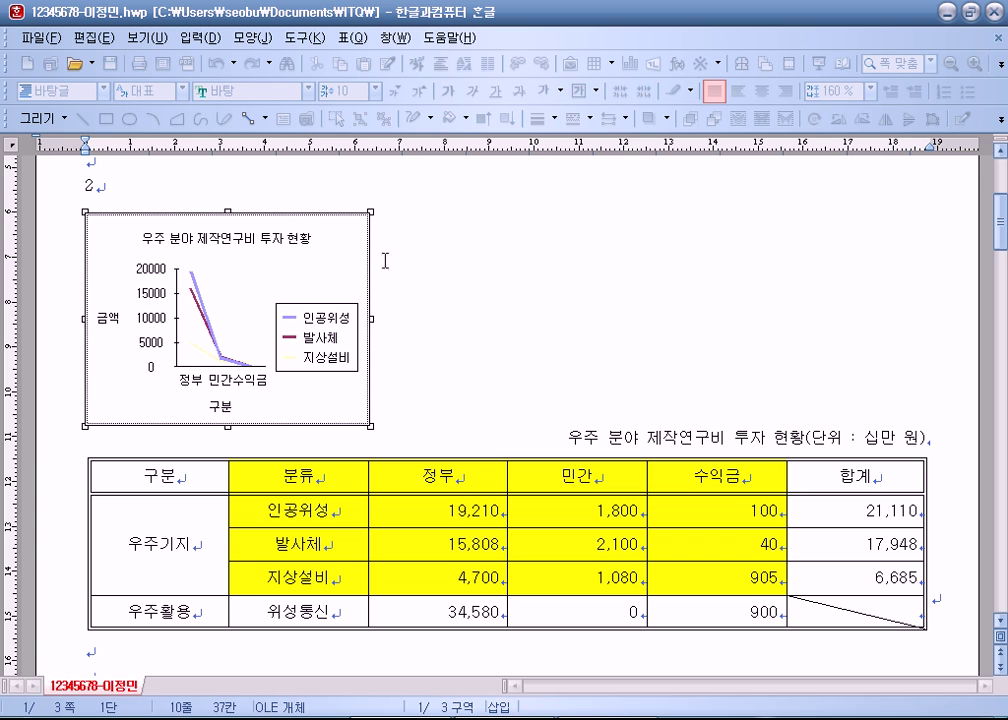
{"action": "left_click", "coordinate": [662, 301]}
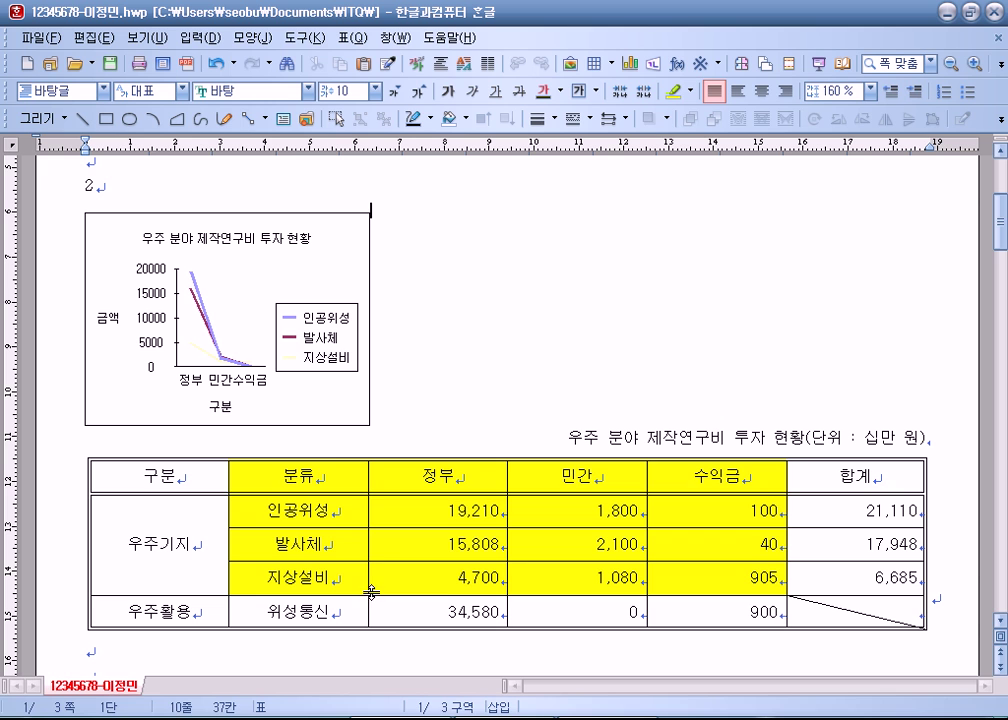
{"action": "scroll", "coordinate": [339, 432], "scroll_direction": "down", "scroll_amount": 2}
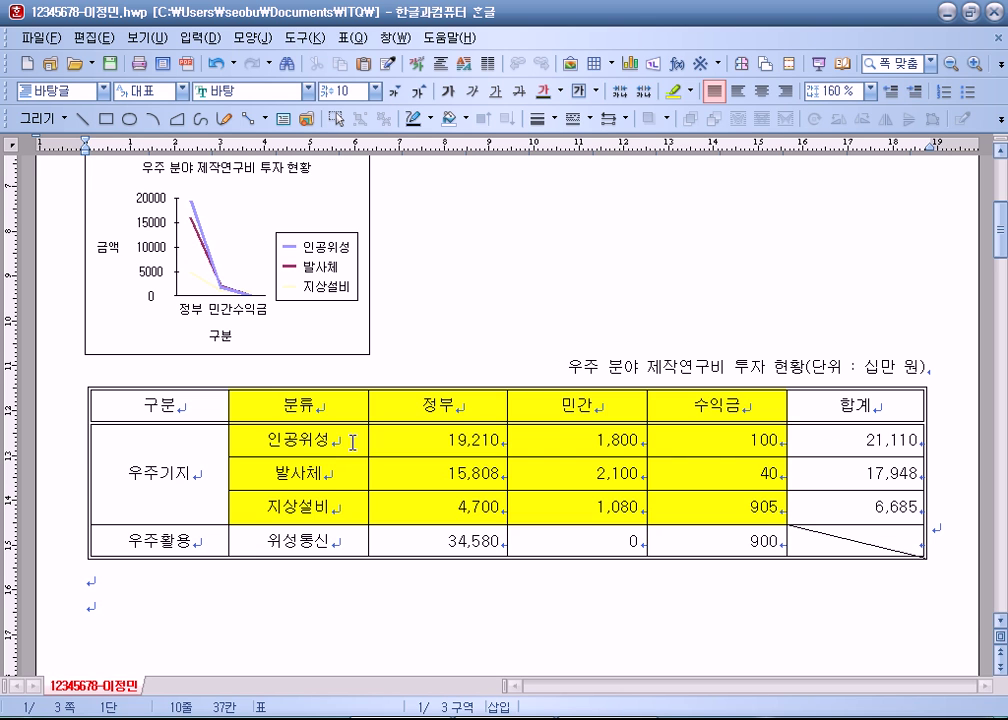
{"action": "scroll", "coordinate": [420, 245], "scroll_direction": "up", "scroll_amount": 1}
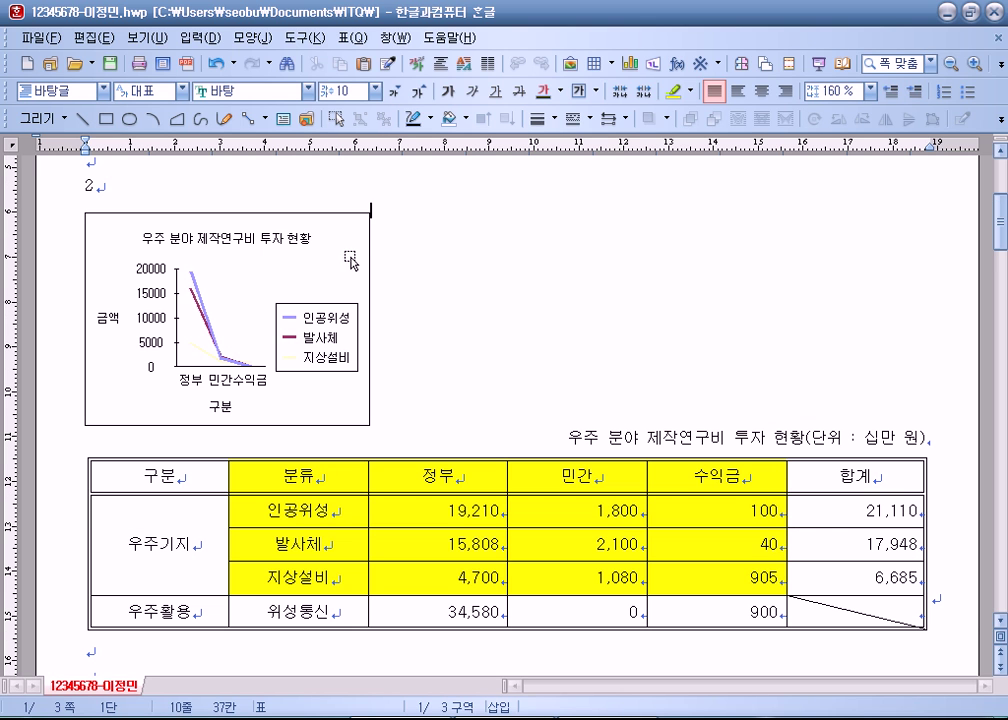
Step: Open the chart's 개체 속성 (object properties) from its context menu
{"action": "right_click", "coordinate": [339, 264]}
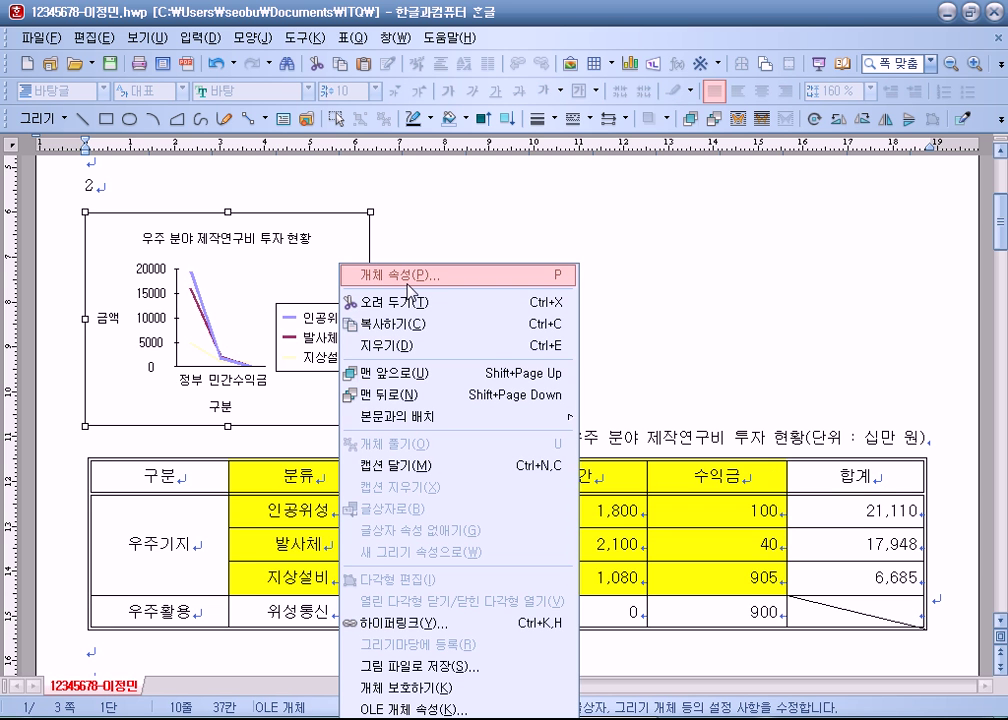
{"action": "left_click", "coordinate": [706, 272]}
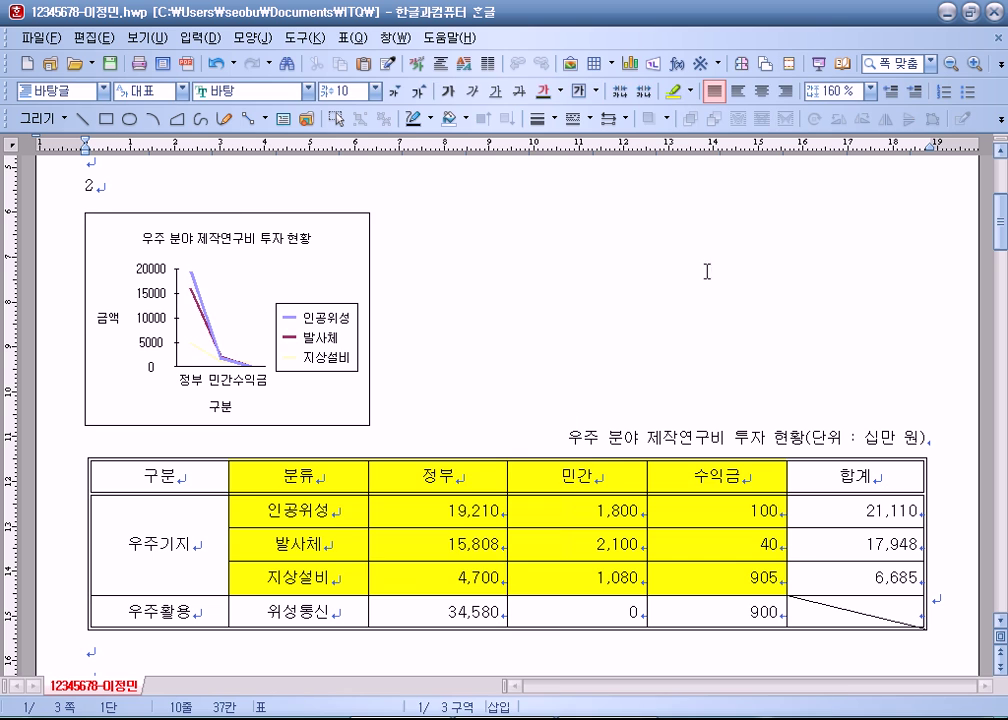
{"action": "left_click", "coordinate": [347, 274]}
{"action": "right_click", "coordinate": [349, 262]}
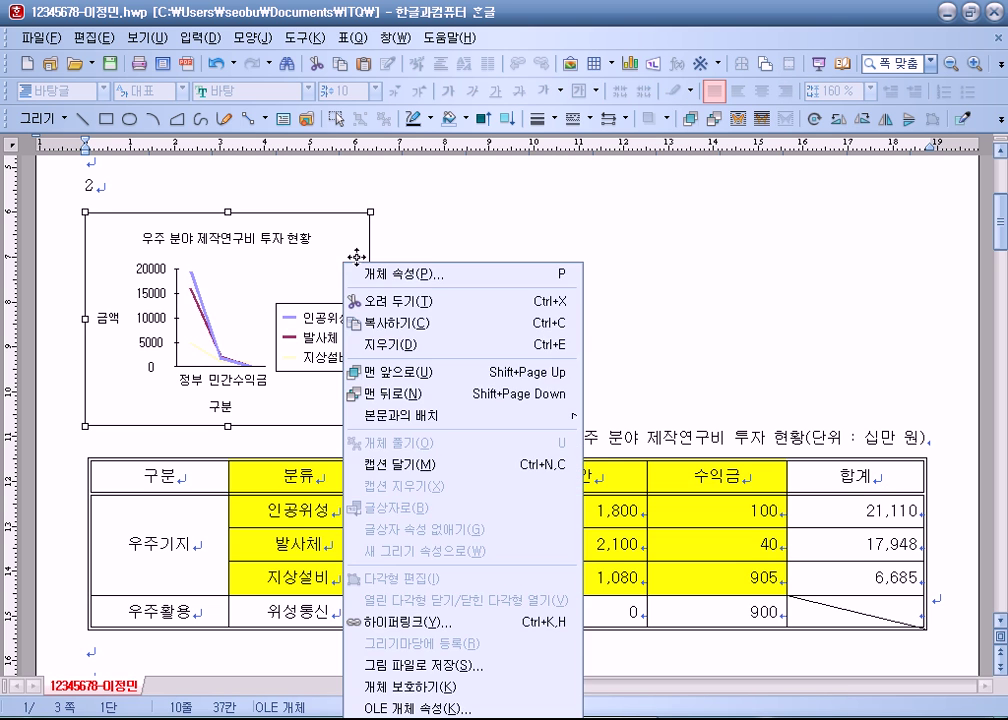
{"action": "left_click", "coordinate": [567, 218]}
{"action": "right_click", "coordinate": [335, 234]}
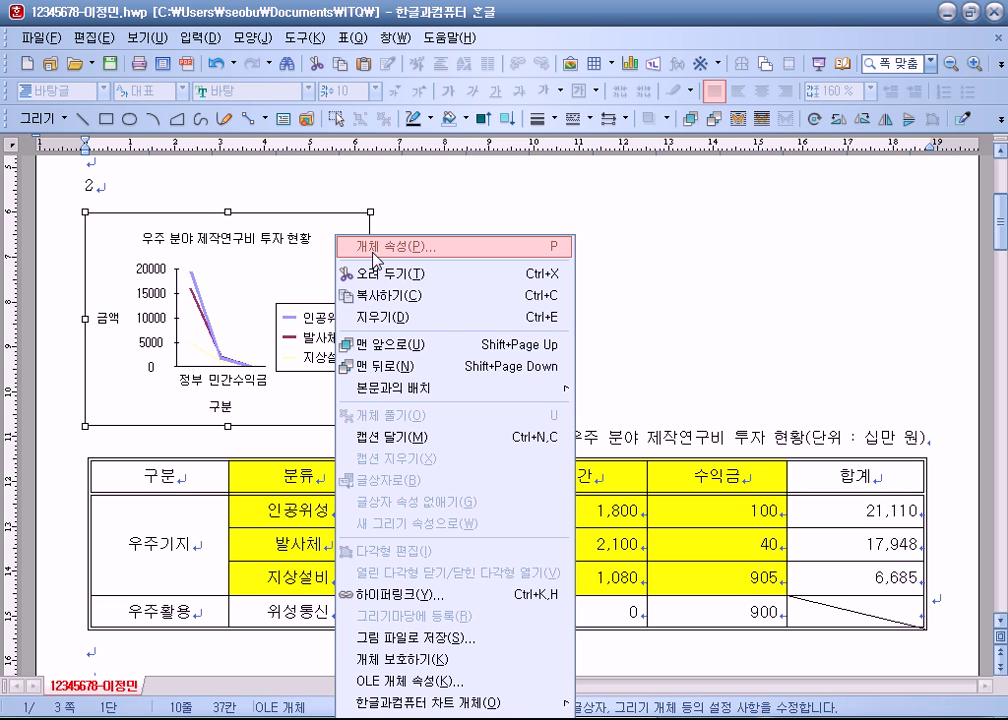
{"action": "left_click", "coordinate": [372, 258]}
Step: Tick 글자처럼 취급 on the 기본 tab and apply it with 설정
{"action": "left_click", "coordinate": [258, 160]}
{"action": "left_click_drag", "start_coordinate": [352, 69], "coordinate": [547, 30]}
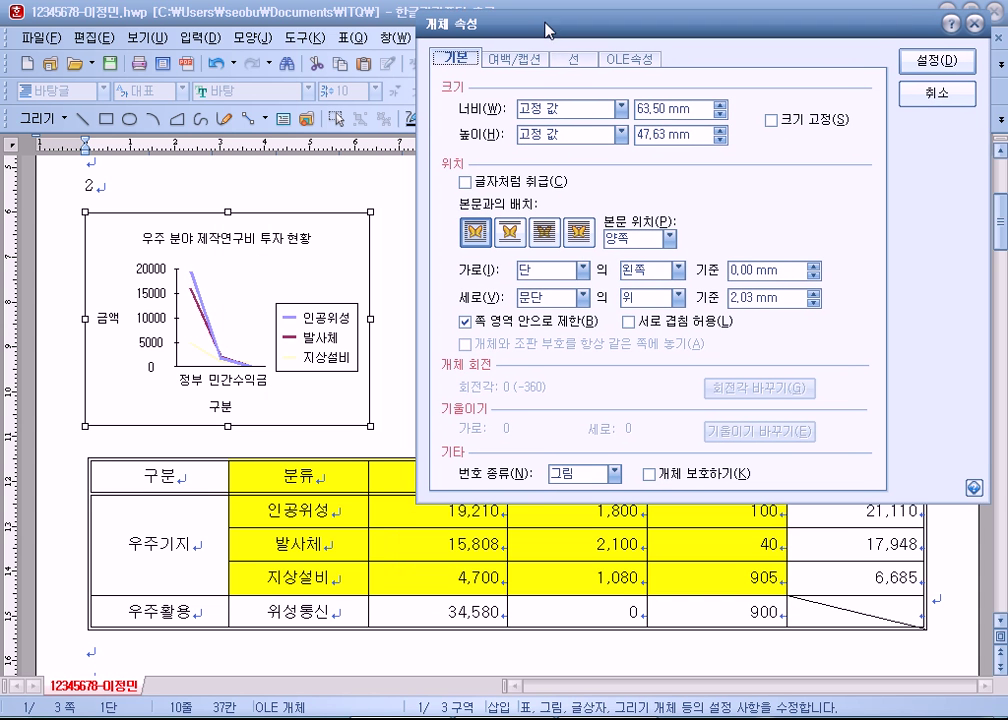
{"action": "left_click", "coordinate": [480, 184]}
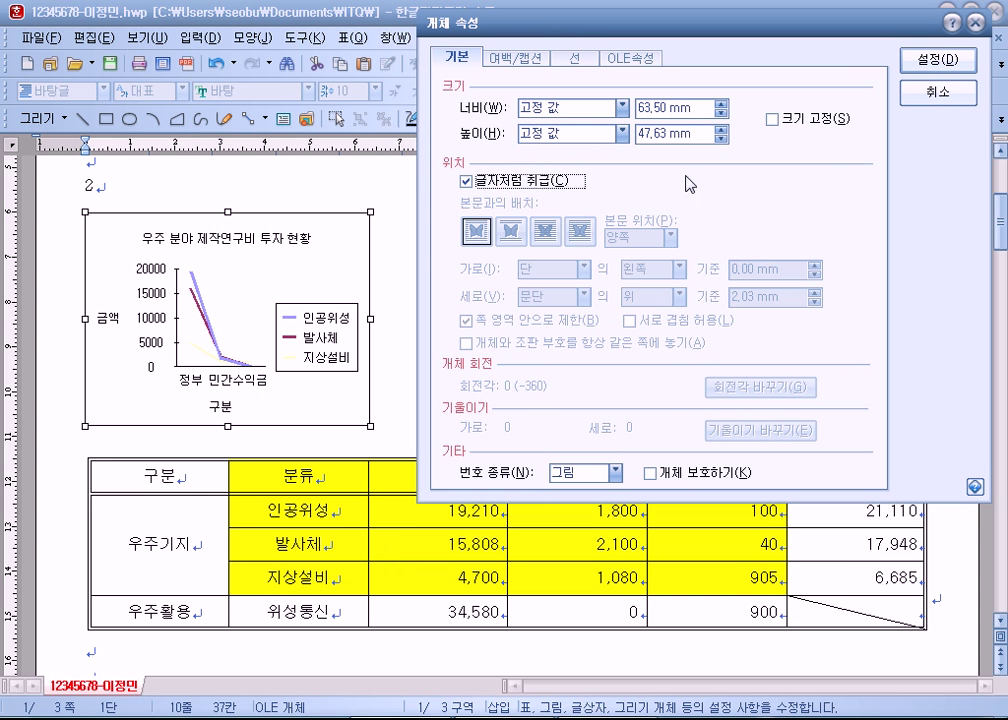
{"action": "left_click", "coordinate": [930, 62]}
{"action": "scroll", "coordinate": [481, 412], "scroll_direction": "down", "scroll_amount": 3}
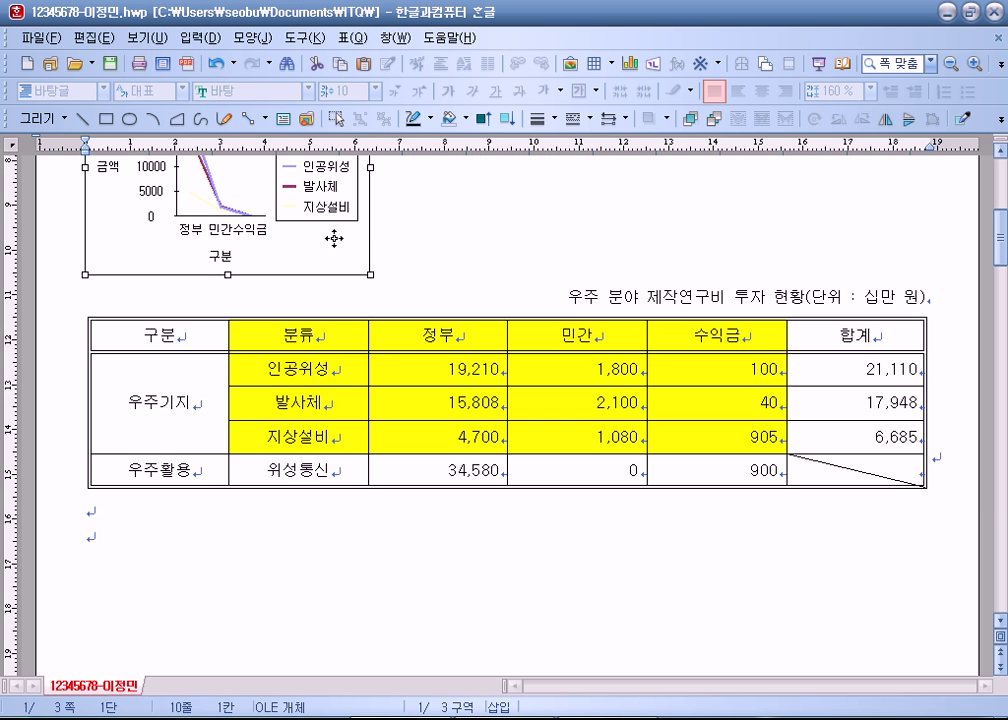
{"action": "left_click_drag", "start_coordinate": [278, 537], "coordinate": [281, 517]}
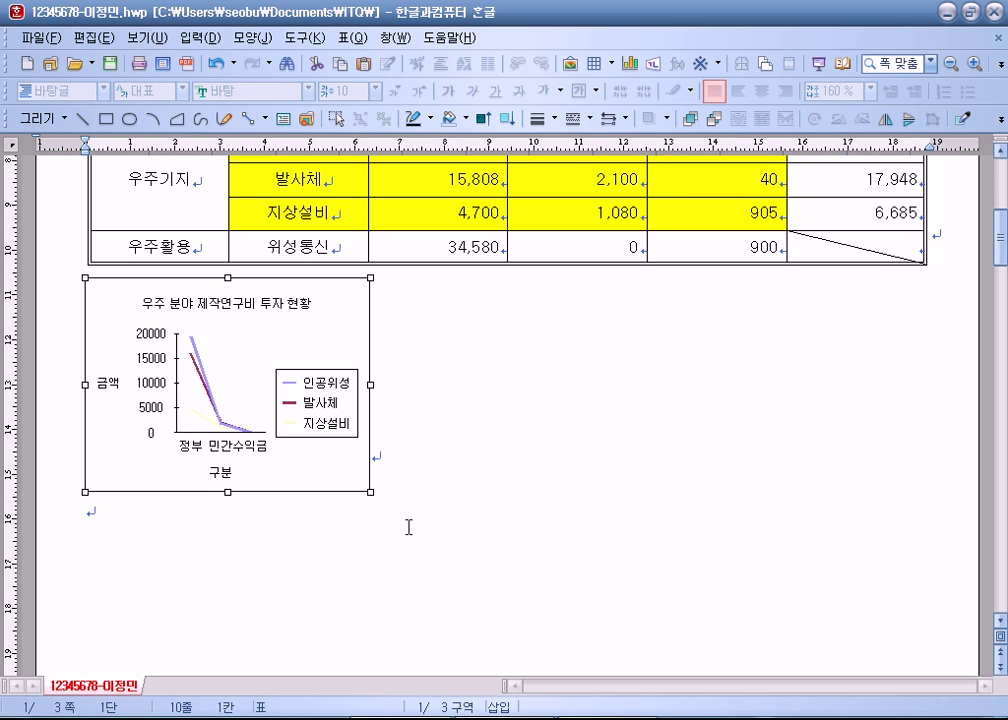
{"action": "scroll", "coordinate": [408, 527], "scroll_direction": "up", "scroll_amount": 3}
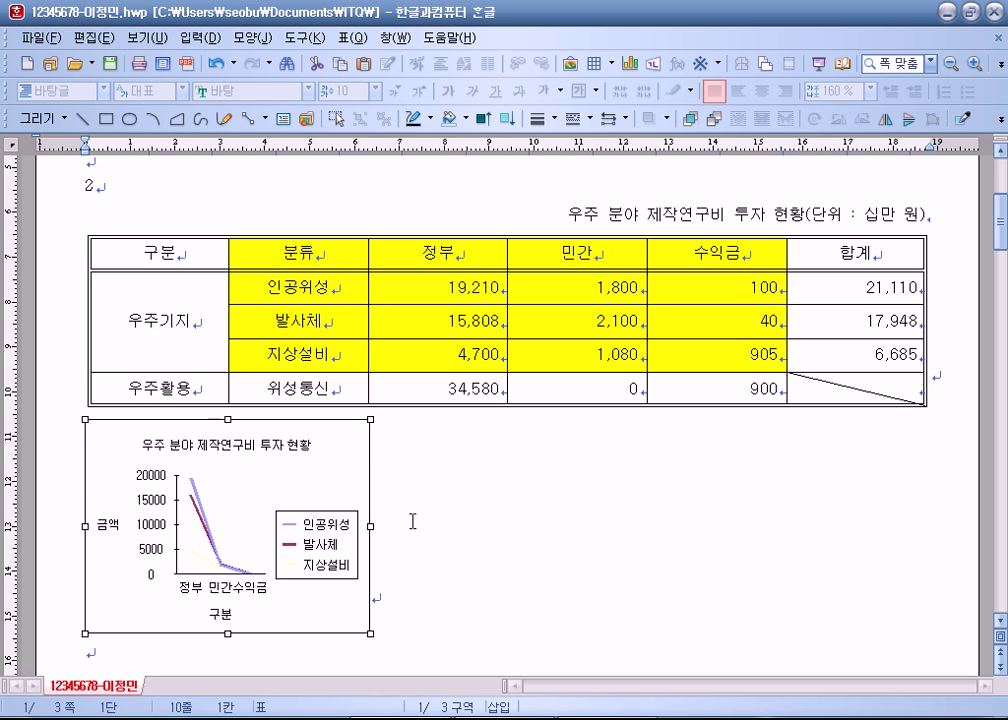
{"action": "key", "text": "ctrl+z"}
{"action": "scroll", "coordinate": [416, 512], "scroll_direction": "up", "scroll_amount": 3}
{"action": "left_click", "coordinate": [448, 484]}
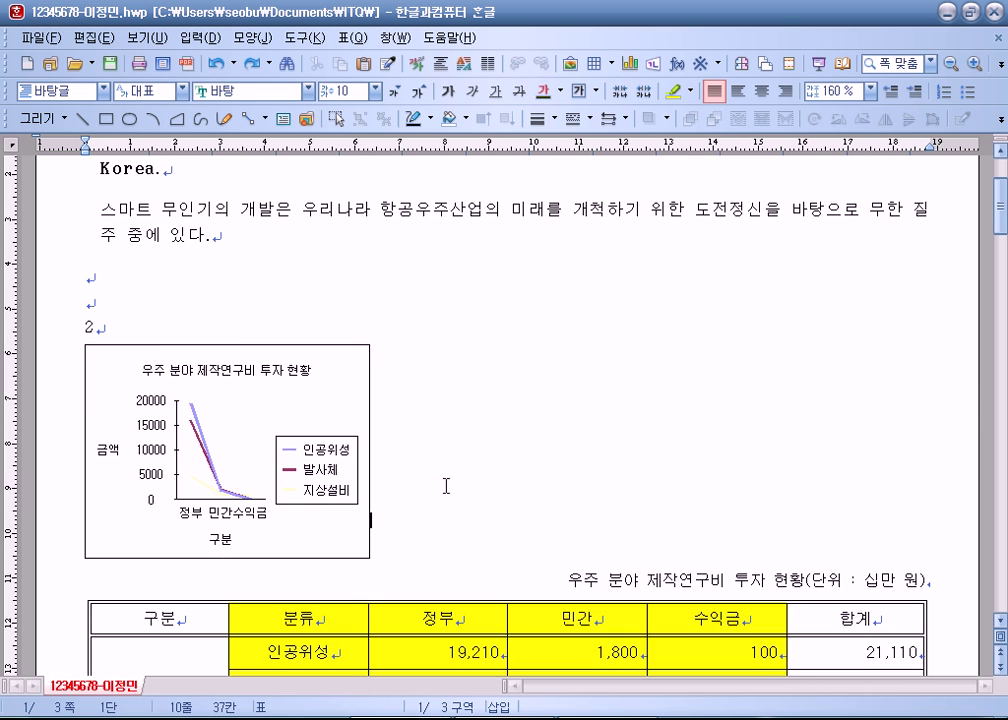
{"action": "scroll", "coordinate": [430, 500], "scroll_direction": "down", "scroll_amount": 3}
{"action": "scroll", "coordinate": [329, 394], "scroll_direction": "down", "scroll_amount": 3}
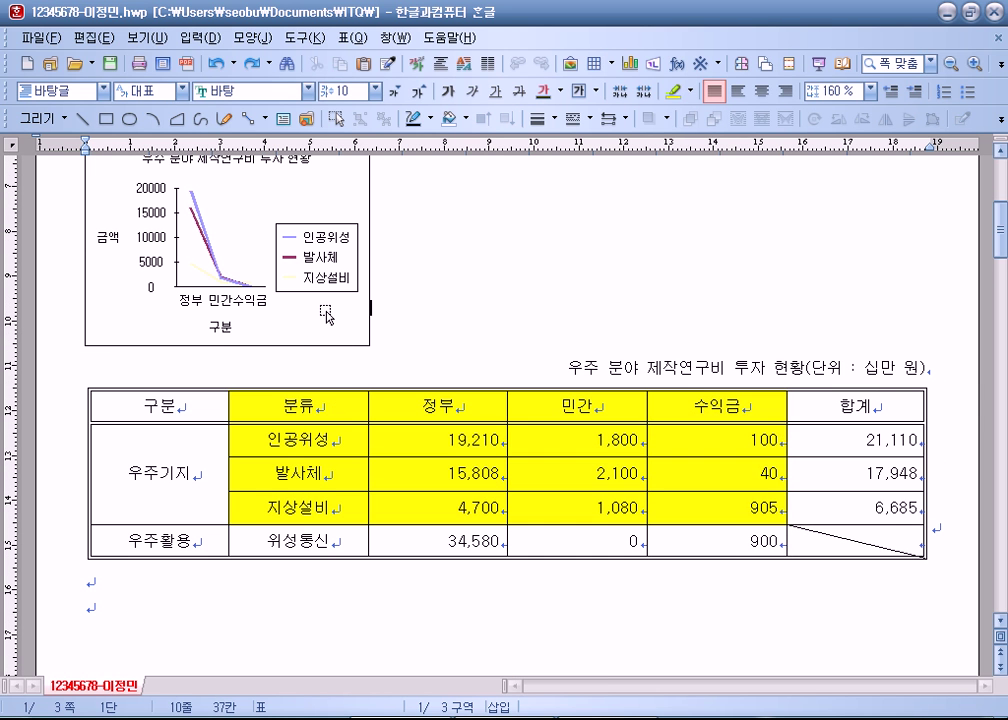
{"action": "left_click", "coordinate": [329, 311]}
{"action": "scroll", "coordinate": [527, 297], "scroll_direction": "down", "scroll_amount": 3}
{"action": "scroll", "coordinate": [423, 317], "scroll_direction": "down", "scroll_amount": 3}
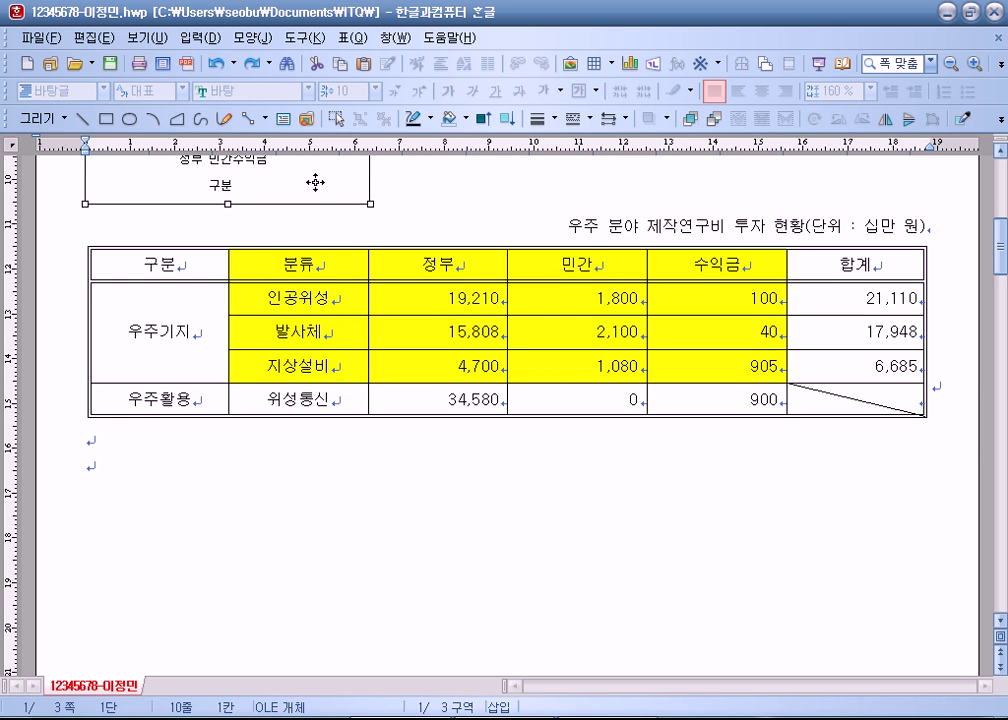
{"action": "left_click", "coordinate": [308, 458]}
{"action": "key", "text": "ctrl+v"}
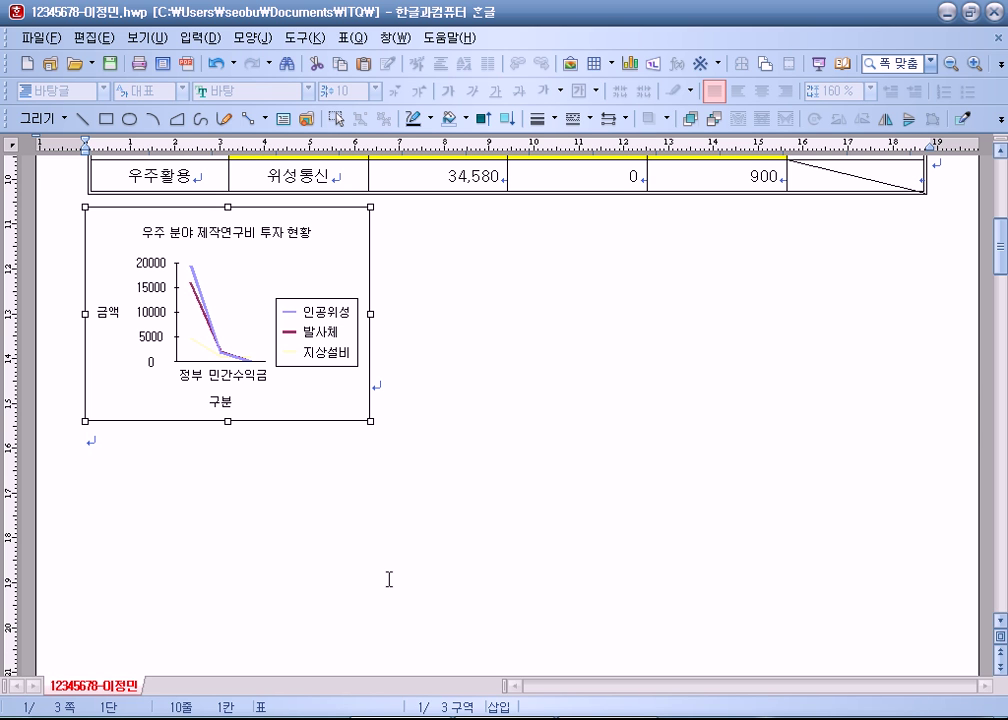
{"action": "scroll", "coordinate": [389, 579], "scroll_direction": "up", "scroll_amount": 3}
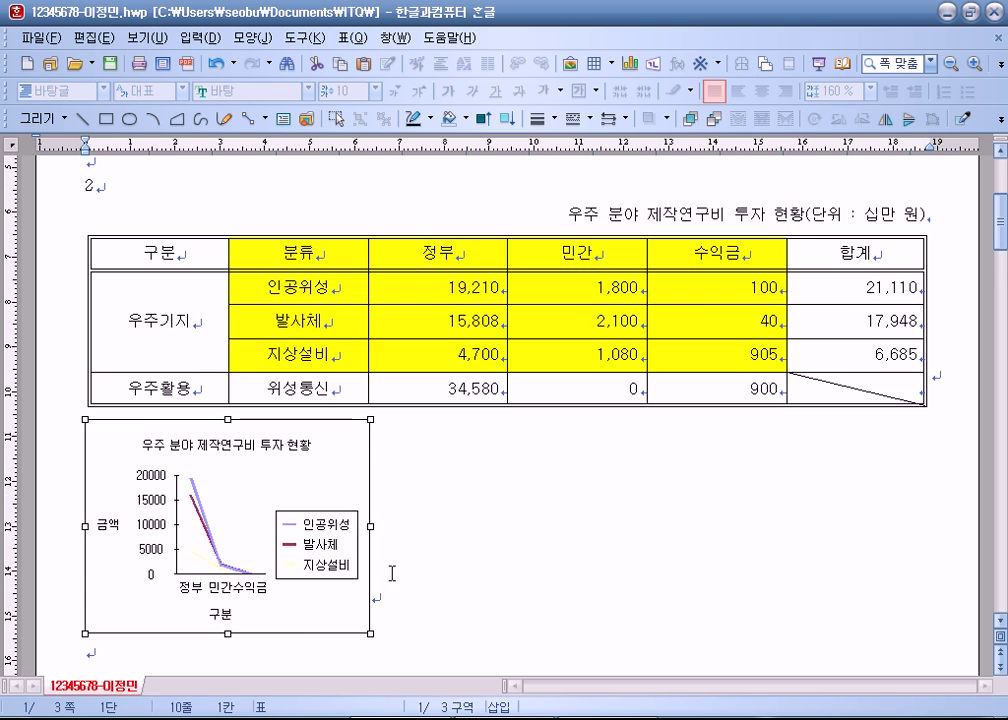
{"action": "scroll", "coordinate": [222, 275], "scroll_direction": "up", "scroll_amount": 1}
{"action": "scroll", "coordinate": [394, 533], "scroll_direction": "down", "scroll_amount": 1}
{"action": "scroll", "coordinate": [387, 515], "scroll_direction": "down", "scroll_amount": 3}
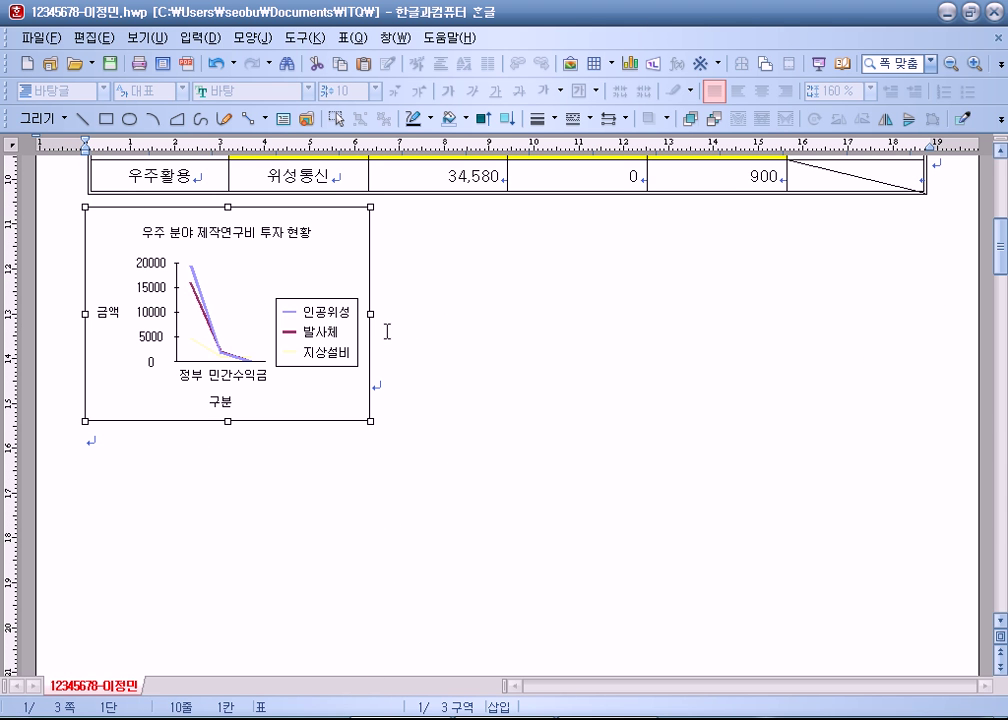
Step: Widen the line chart rightward to roughly the table's full width
{"action": "left_click_drag", "start_coordinate": [828, 313], "coordinate": [848, 313]}
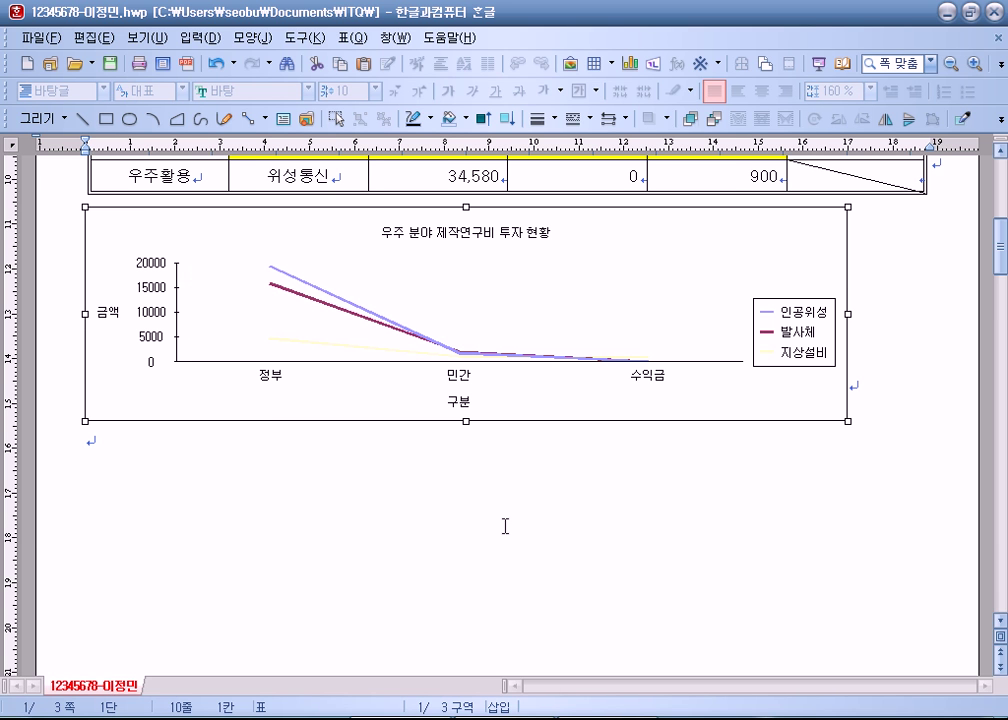
{"action": "scroll", "coordinate": [645, 487], "scroll_direction": "up", "scroll_amount": 1}
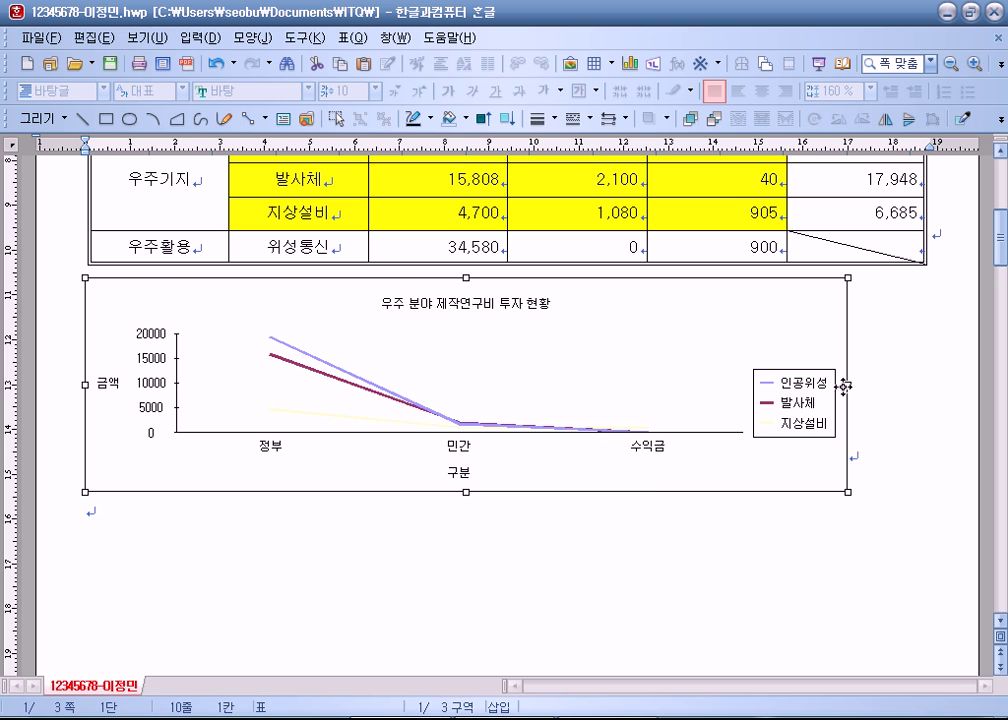
{"action": "left_click_drag", "start_coordinate": [848, 384], "coordinate": [912, 384]}
{"action": "left_click", "coordinate": [974, 400]}
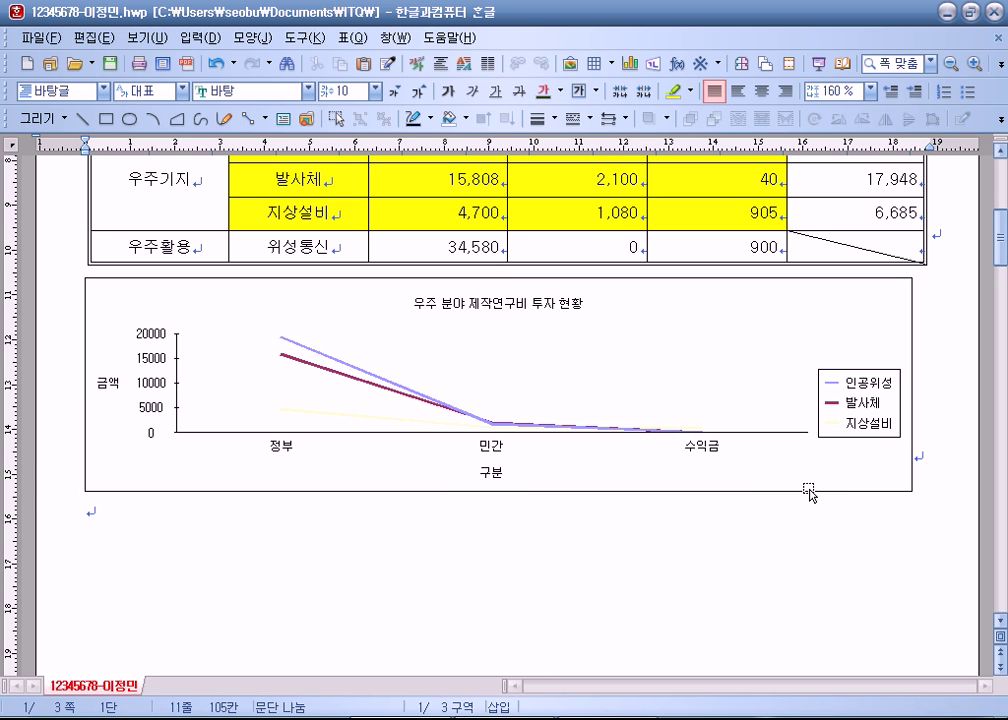
{"action": "scroll", "coordinate": [808, 488], "scroll_direction": "down", "scroll_amount": 2}
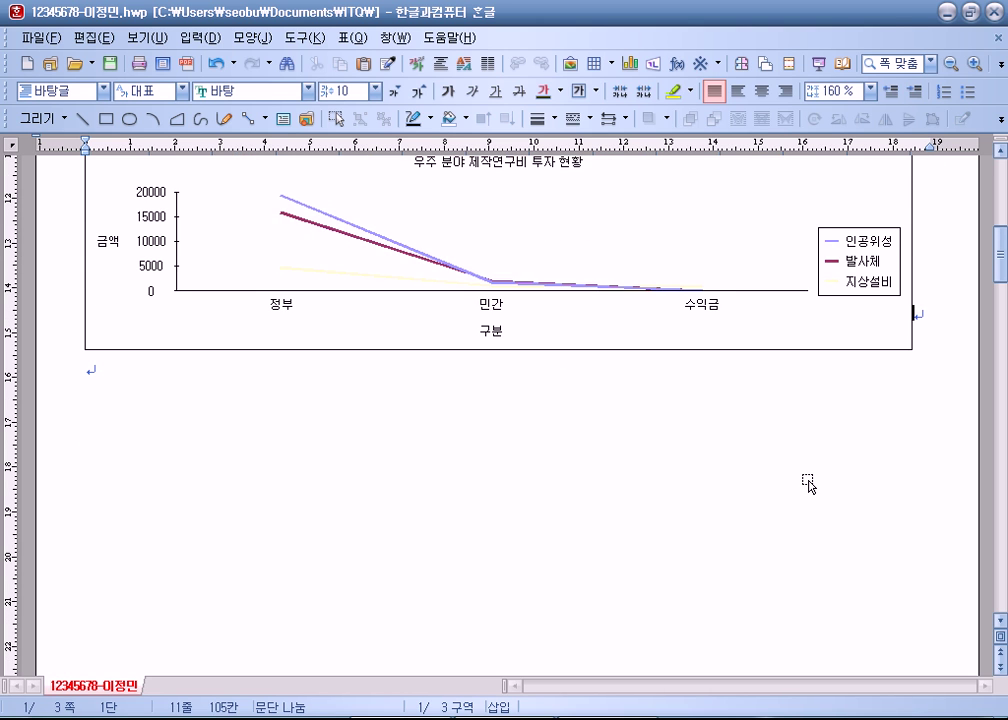
{"action": "scroll", "coordinate": [805, 477], "scroll_direction": "up", "scroll_amount": 2}
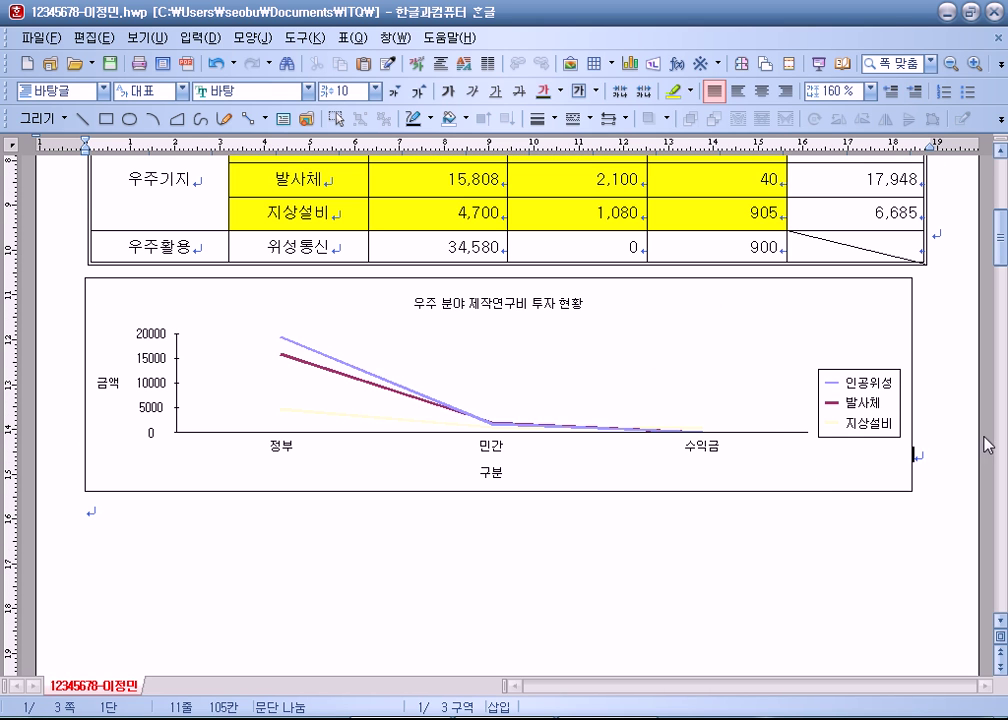
Step: Center-align the chart on the page, then select a block of table cells
{"action": "left_click", "coordinate": [761, 91]}
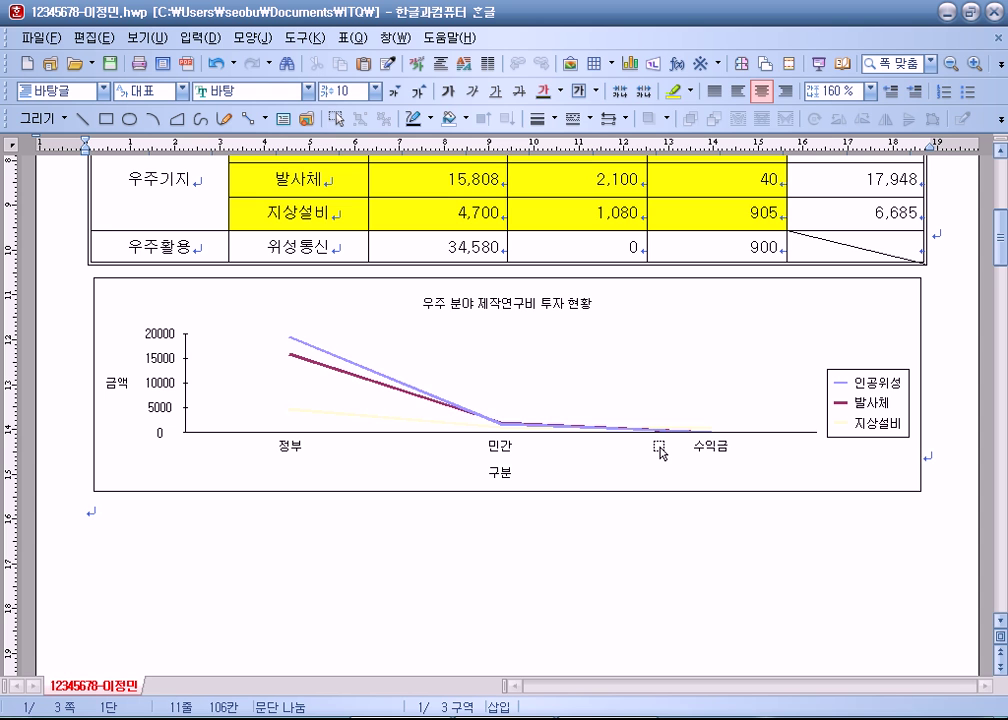
{"action": "scroll", "coordinate": [660, 450], "scroll_direction": "up", "scroll_amount": 5}
{"action": "scroll", "coordinate": [666, 410], "scroll_direction": "down", "scroll_amount": 5}
{"action": "scroll", "coordinate": [918, 461], "scroll_direction": "down", "scroll_amount": 3}
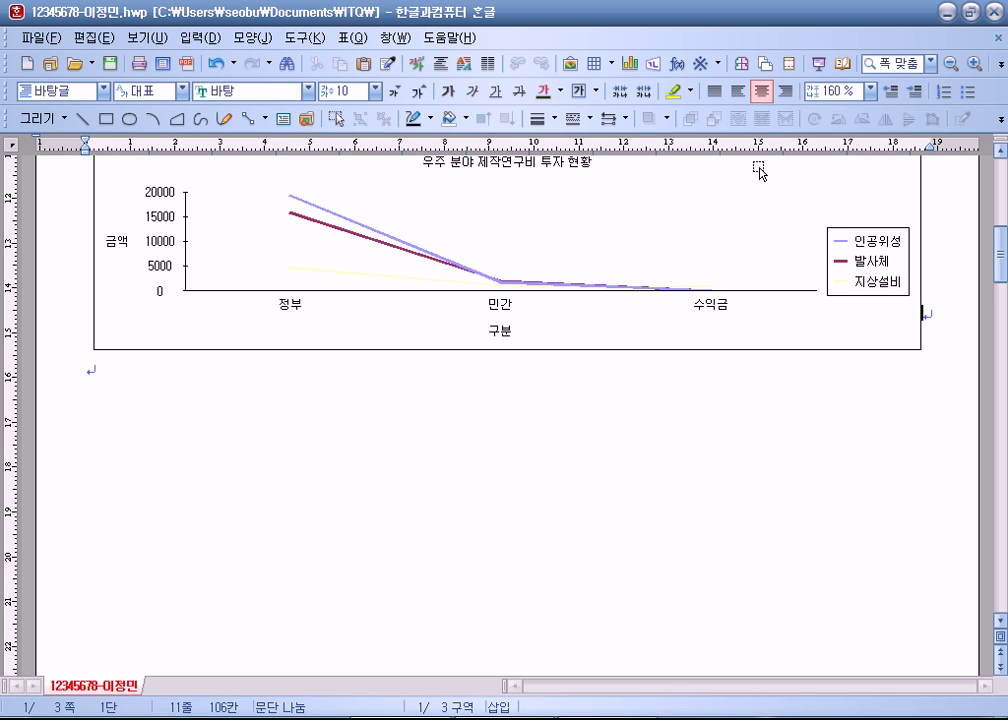
{"action": "scroll", "coordinate": [671, 472], "scroll_direction": "up", "scroll_amount": 3}
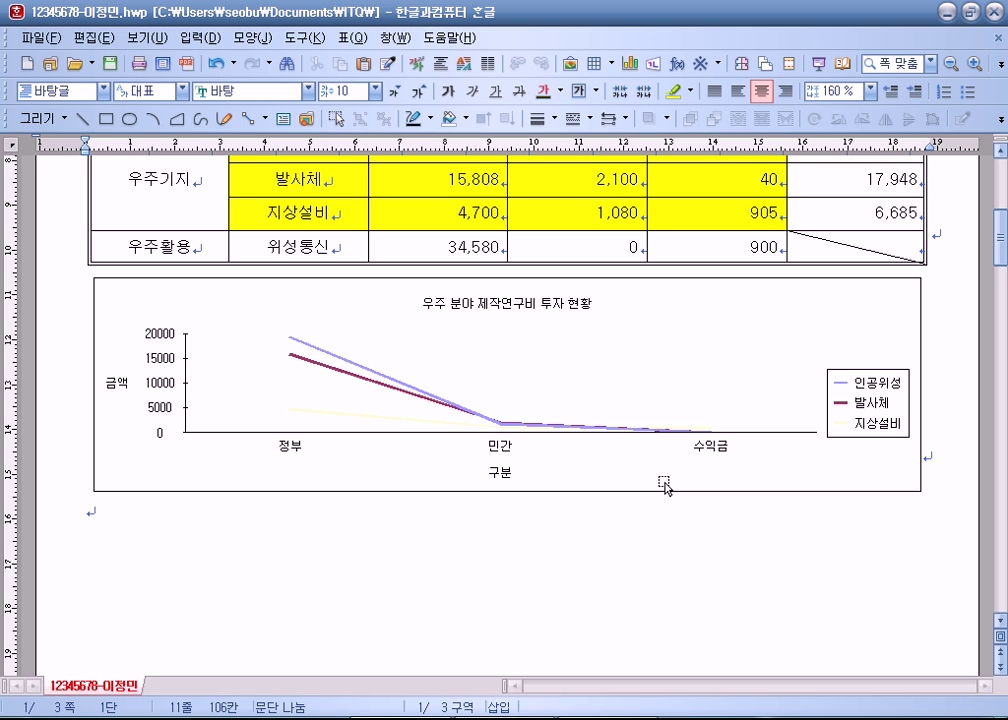
{"action": "scroll", "coordinate": [523, 318], "scroll_direction": "up", "scroll_amount": 3}
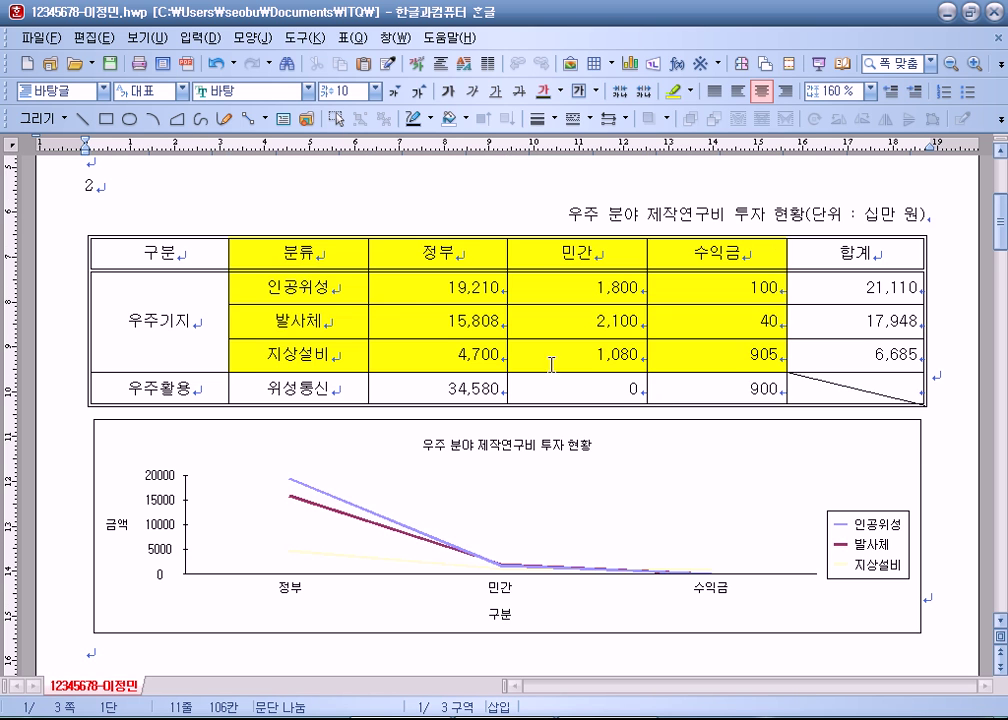
{"action": "left_click_drag", "start_coordinate": [305, 254], "coordinate": [688, 356]}
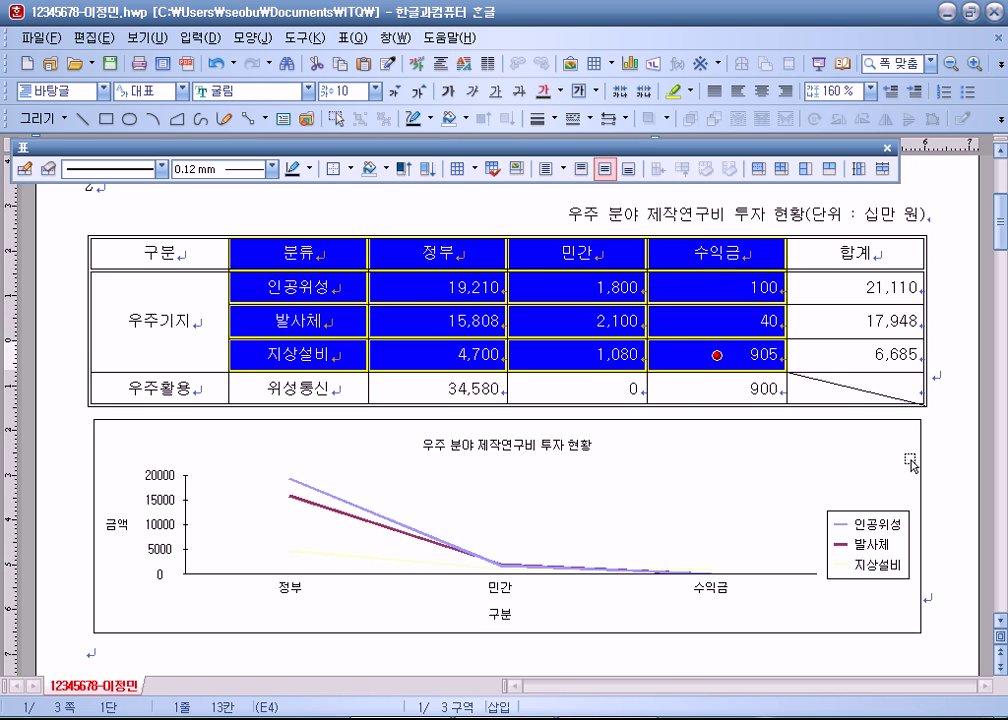
{"action": "left_click", "coordinate": [945, 468]}
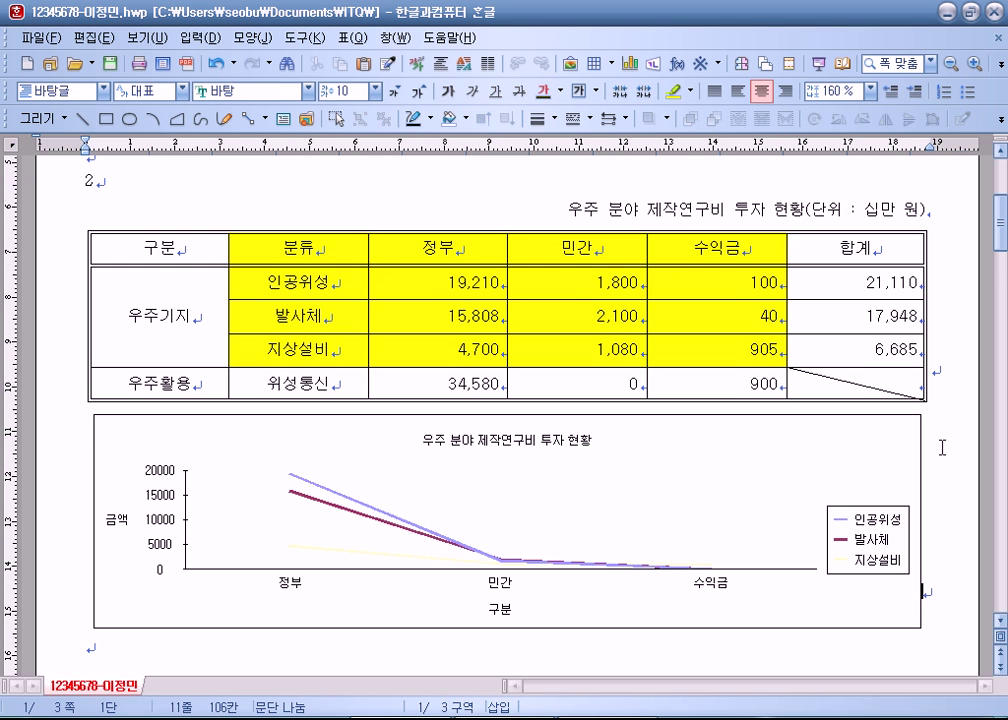
{"action": "scroll", "coordinate": [656, 370], "scroll_direction": "down", "scroll_amount": 3}
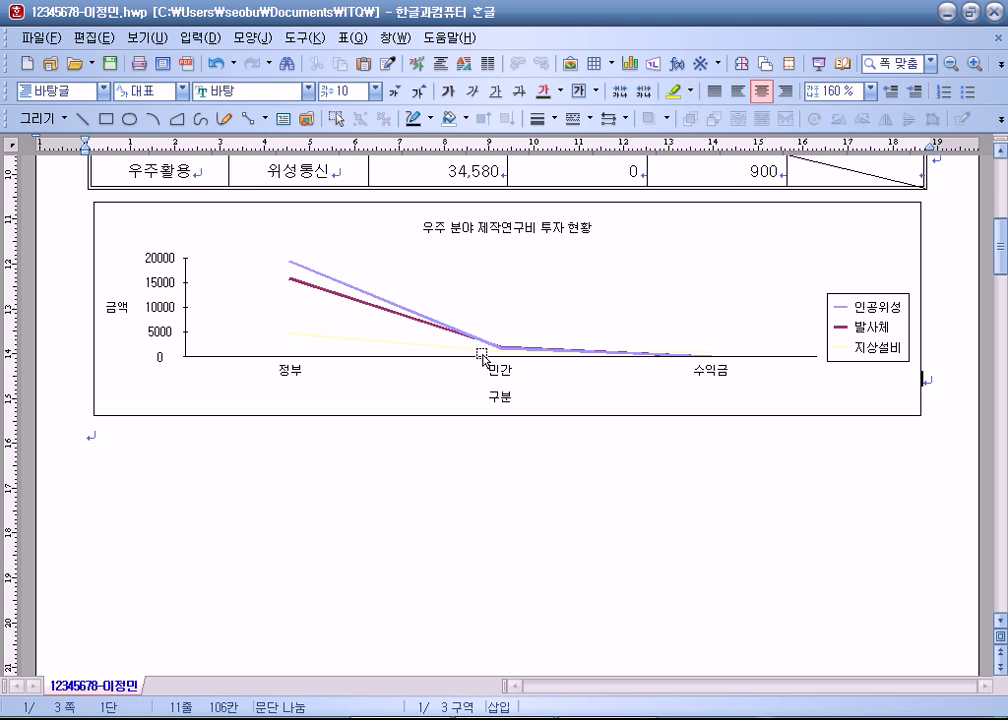
{"action": "scroll", "coordinate": [478, 348], "scroll_direction": "up", "scroll_amount": 3}
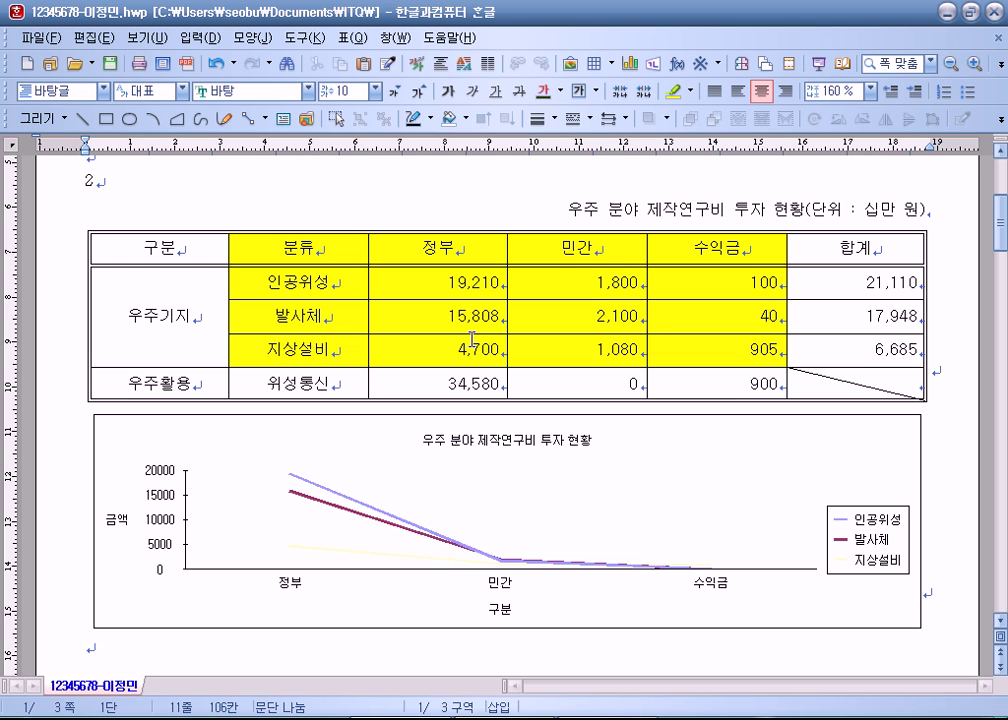
{"action": "scroll", "coordinate": [477, 310], "scroll_direction": "down", "scroll_amount": 2}
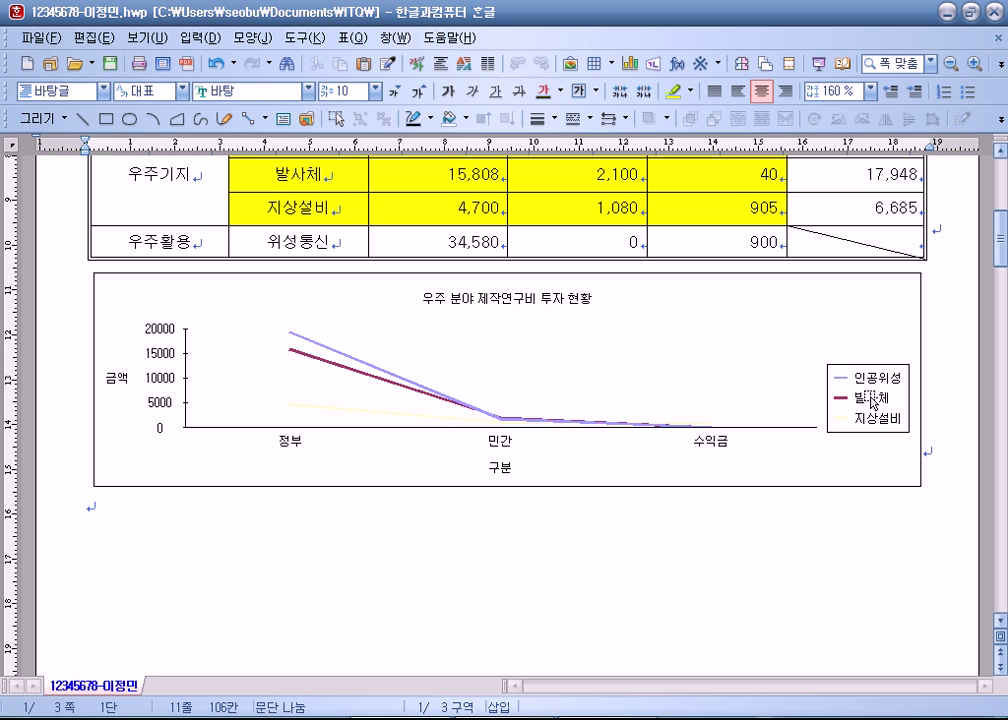
{"action": "left_click", "coordinate": [730, 293]}
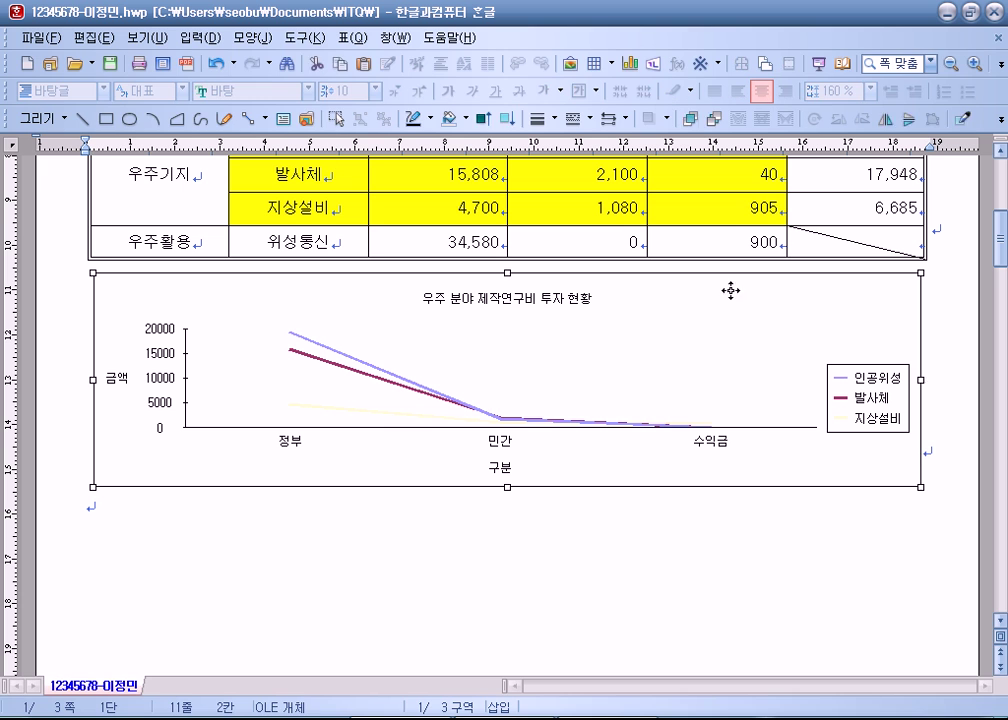
{"action": "right_click", "coordinate": [686, 323]}
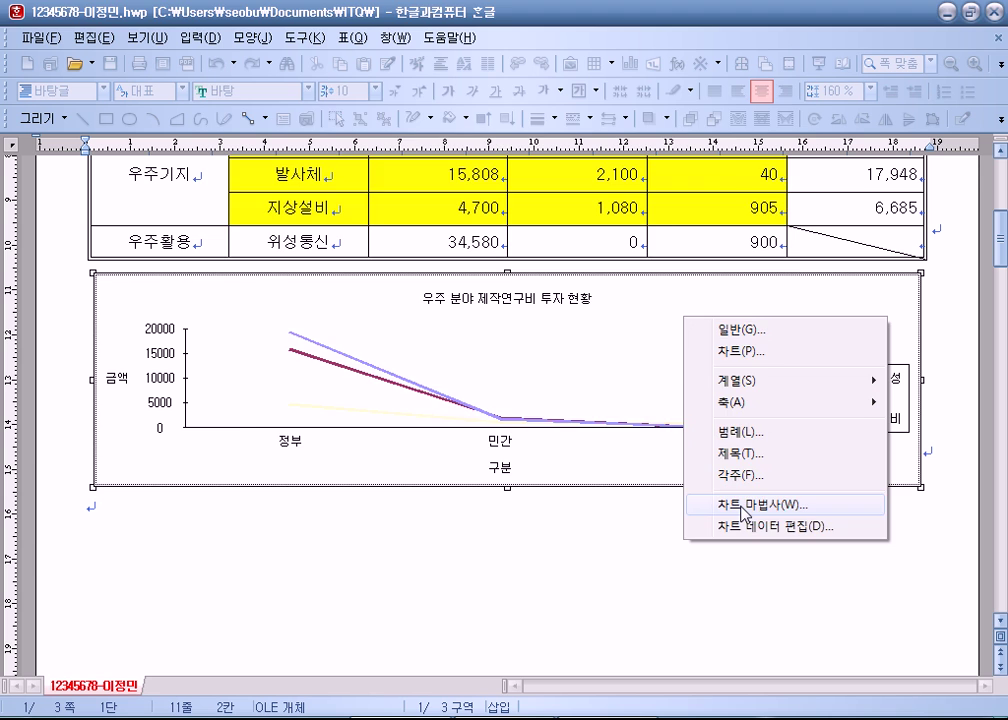
{"action": "left_click", "coordinate": [716, 503]}
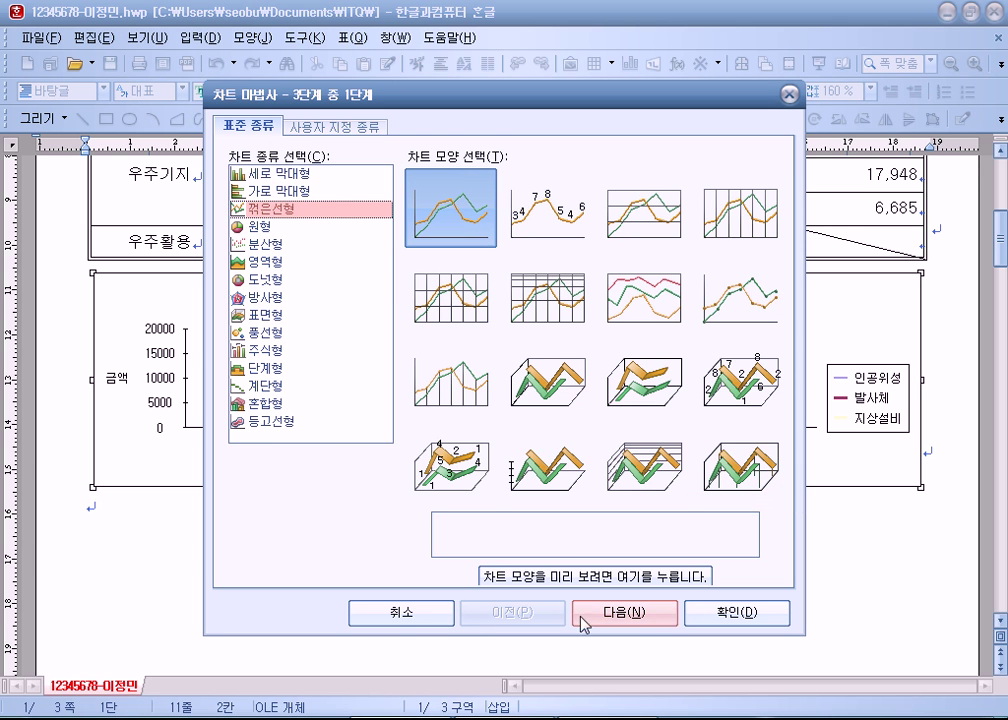
{"action": "left_click", "coordinate": [400, 613]}
{"action": "left_click", "coordinate": [460, 300]}
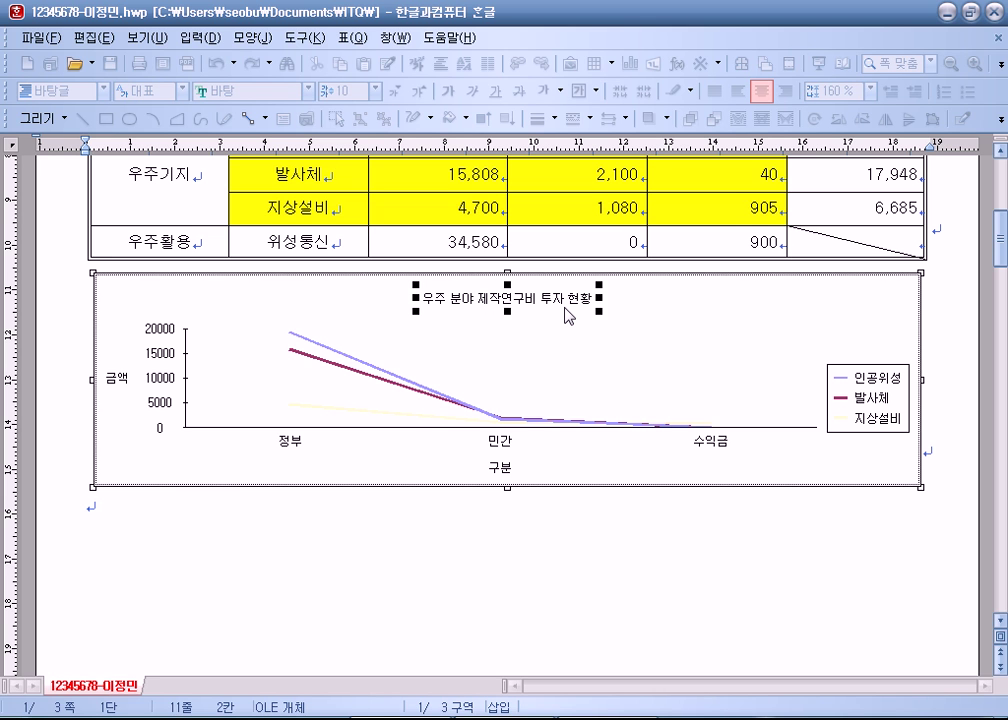
{"action": "left_click", "coordinate": [693, 315]}
{"action": "right_click", "coordinate": [662, 320]}
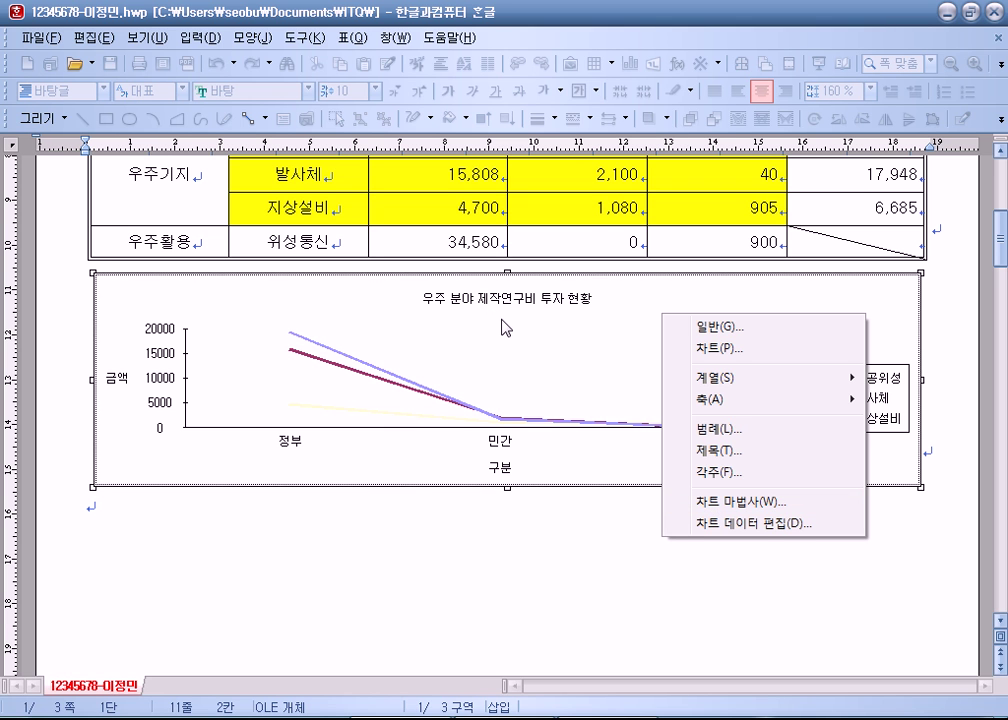
{"action": "left_click", "coordinate": [740, 502]}
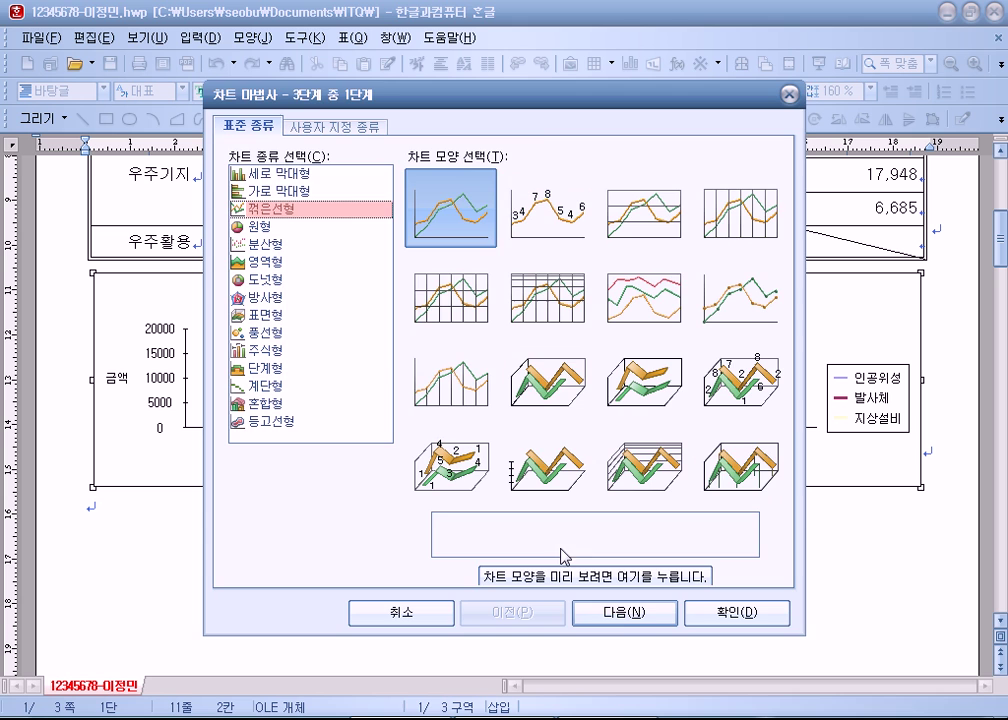
{"action": "left_click", "coordinate": [640, 612]}
{"action": "left_click", "coordinate": [742, 613]}
{"action": "left_click", "coordinate": [668, 364]}
{"action": "left_click", "coordinate": [535, 305]}
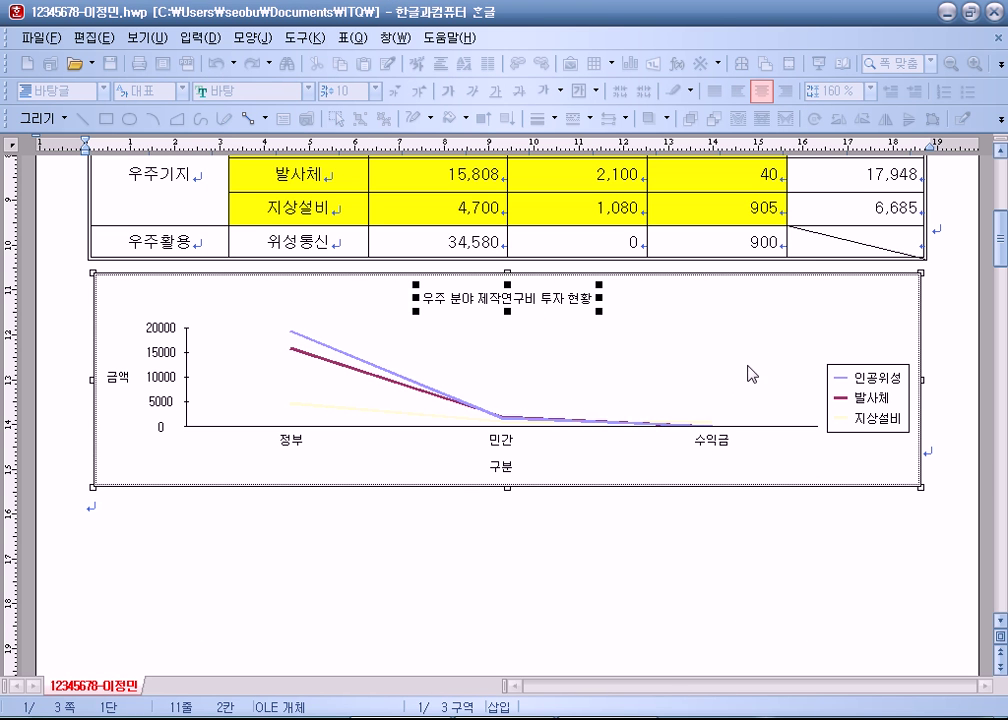
{"action": "left_click", "coordinate": [761, 342]}
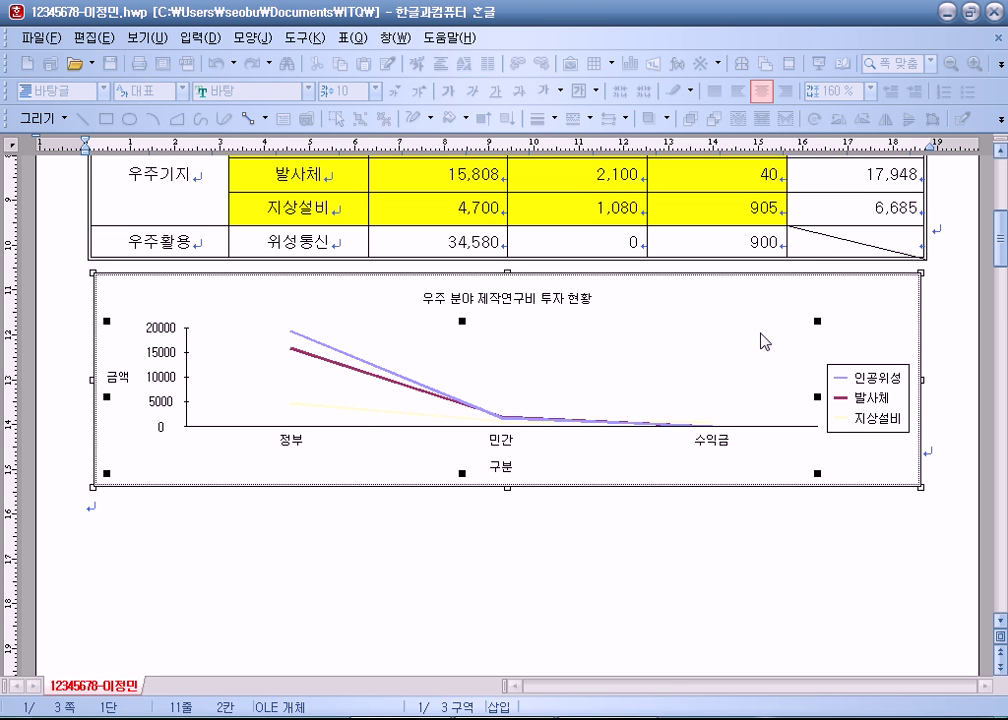
{"action": "left_click", "coordinate": [668, 523]}
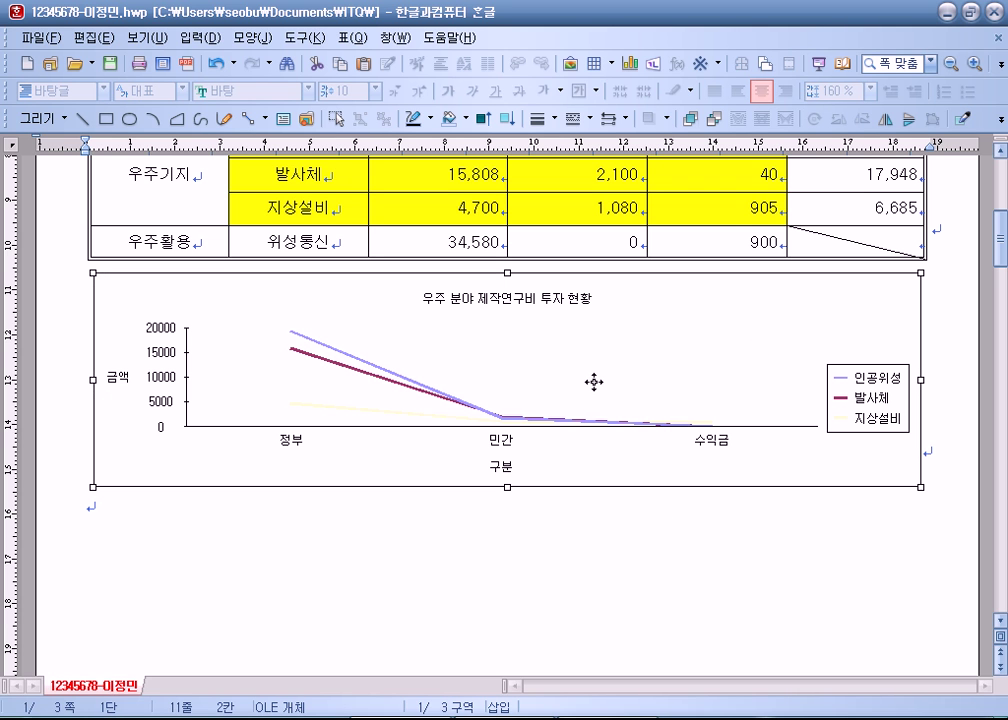
{"action": "double_click", "coordinate": [588, 332]}
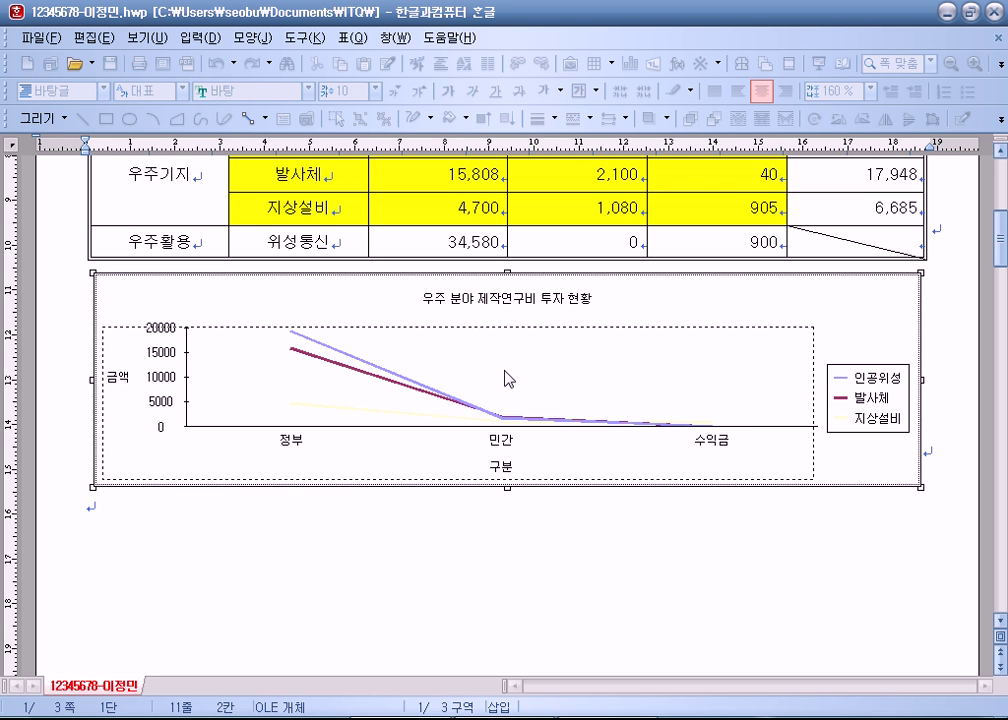
{"action": "left_click", "coordinate": [506, 375]}
{"action": "left_click", "coordinate": [498, 301]}
{"action": "left_click", "coordinate": [714, 331]}
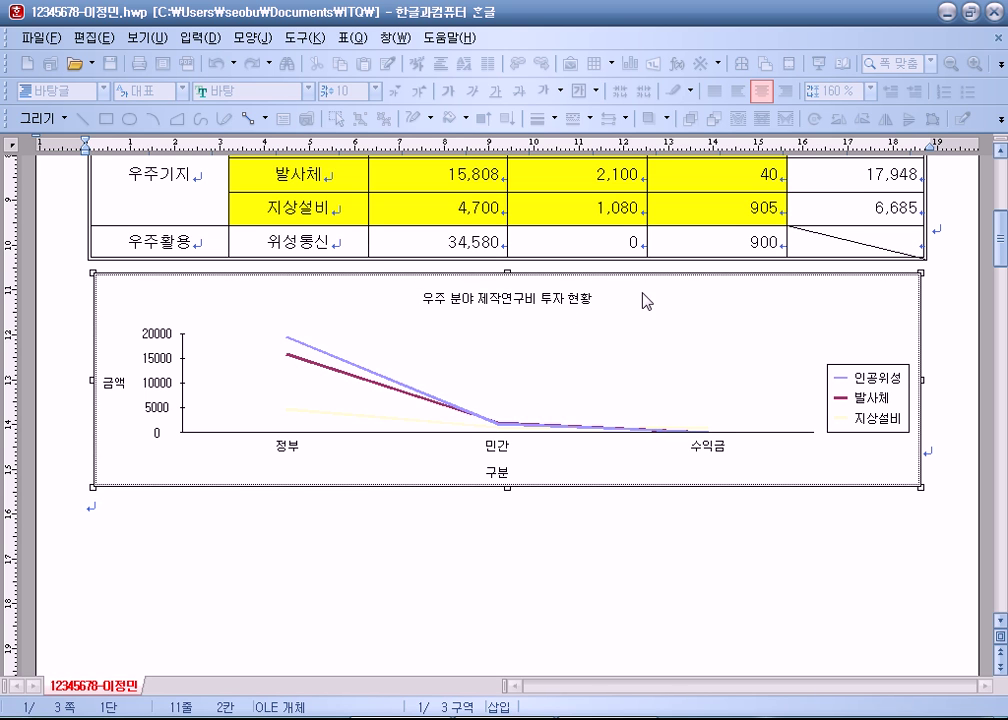
Step: Open the chart title's 제목 모양 dialog twice and cancel each time, leaving the title unchanged
{"action": "double_click", "coordinate": [530, 310]}
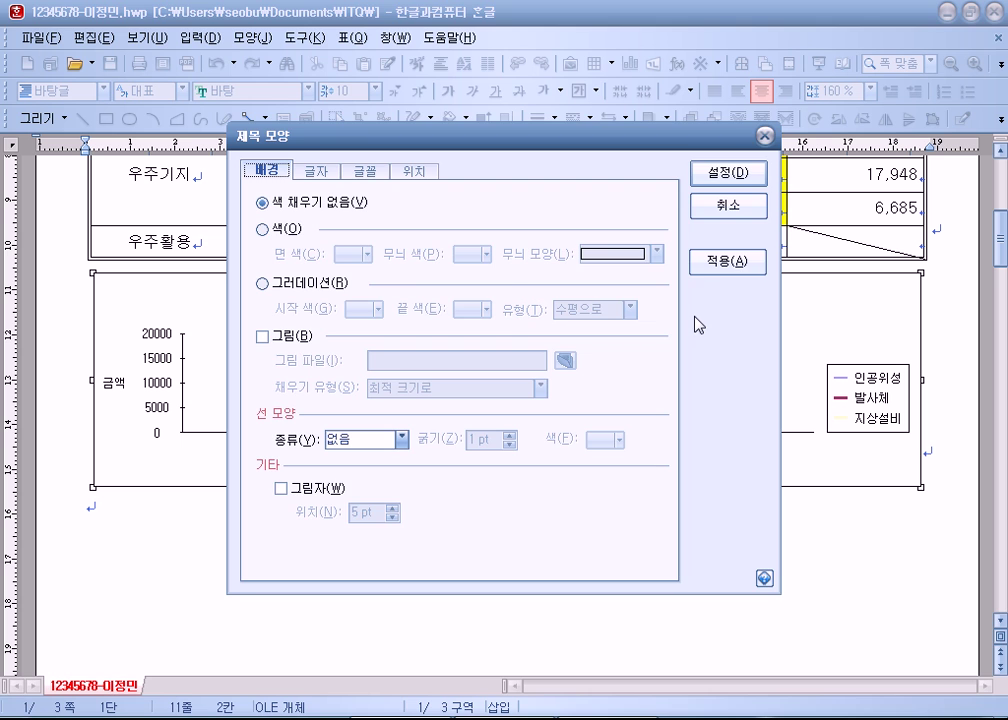
{"action": "left_click", "coordinate": [718, 210]}
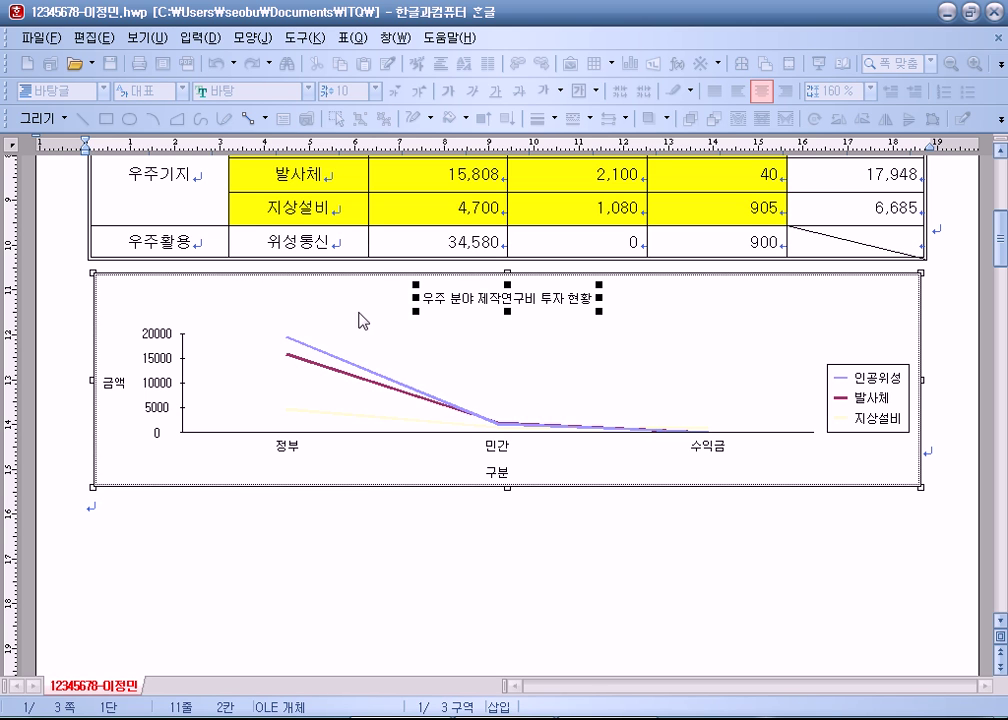
{"action": "left_click", "coordinate": [731, 315]}
{"action": "left_click", "coordinate": [558, 310]}
{"action": "double_click", "coordinate": [558, 310]}
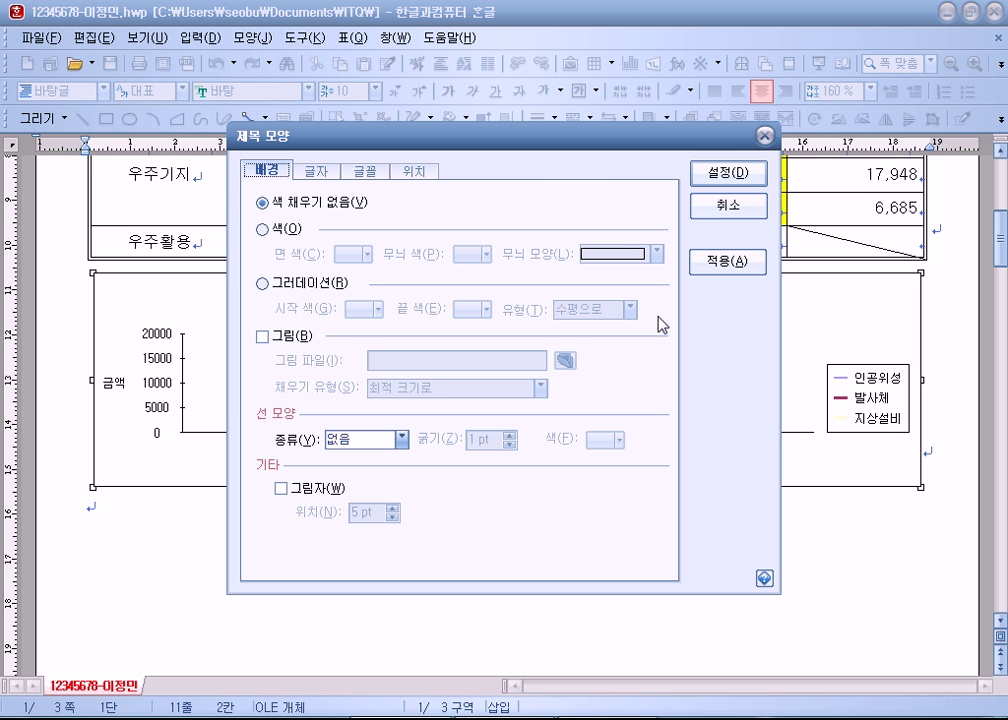
{"action": "left_click", "coordinate": [740, 208]}
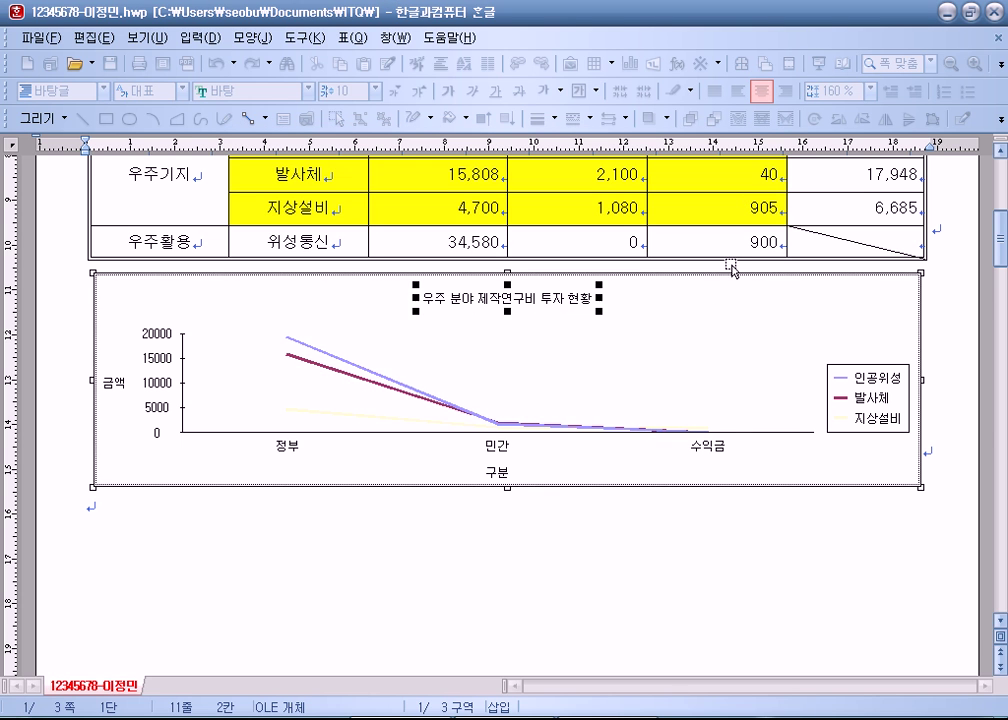
{"action": "left_click", "coordinate": [673, 326]}
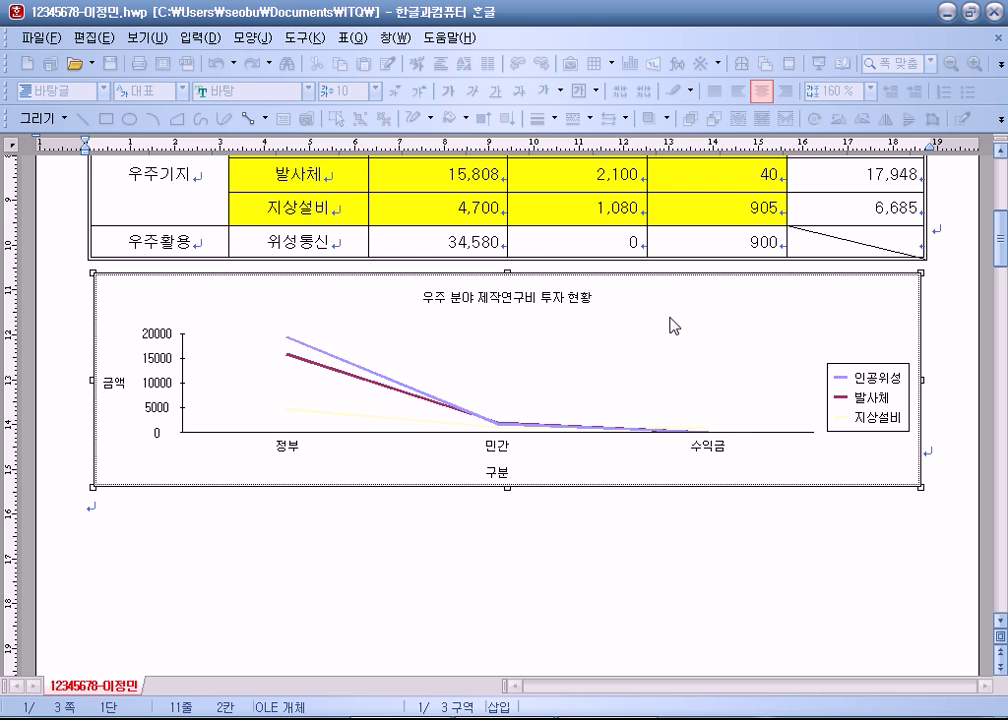
{"action": "right_click", "coordinate": [700, 299]}
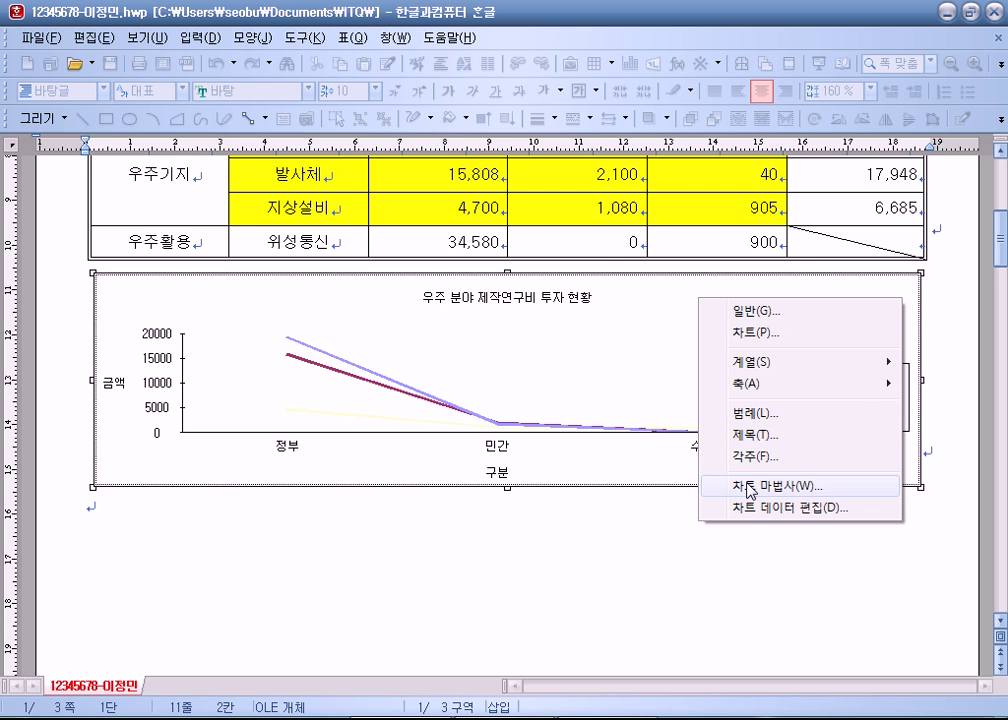
{"action": "left_click", "coordinate": [717, 487]}
{"action": "left_click", "coordinate": [632, 614]}
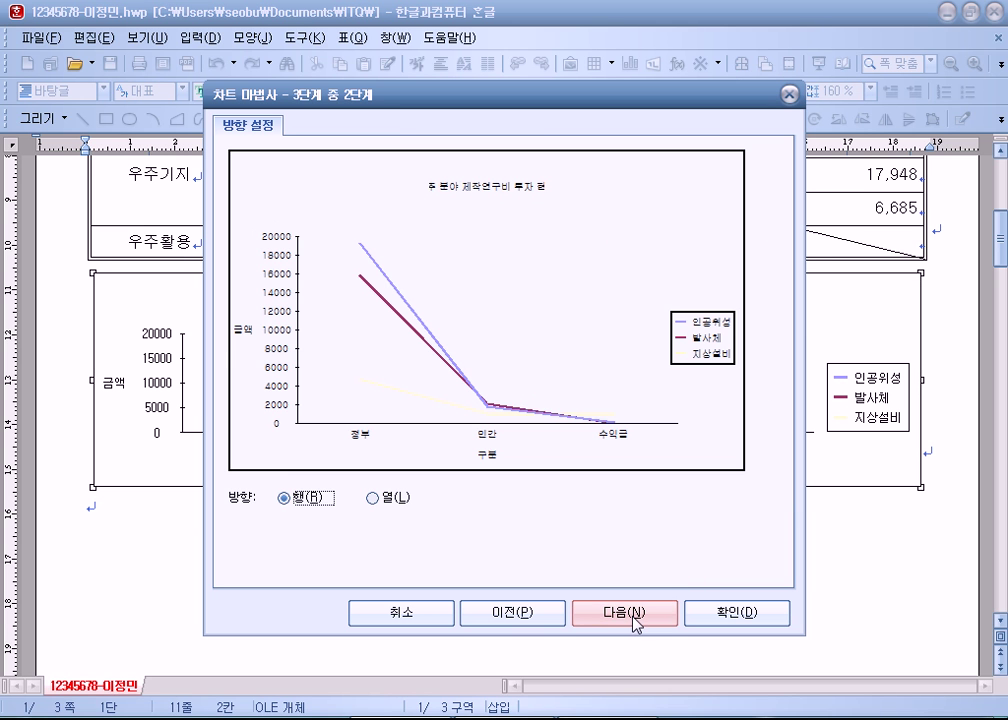
{"action": "left_click", "coordinate": [632, 614]}
{"action": "left_click_drag", "start_coordinate": [230, 177], "coordinate": [408, 177]}
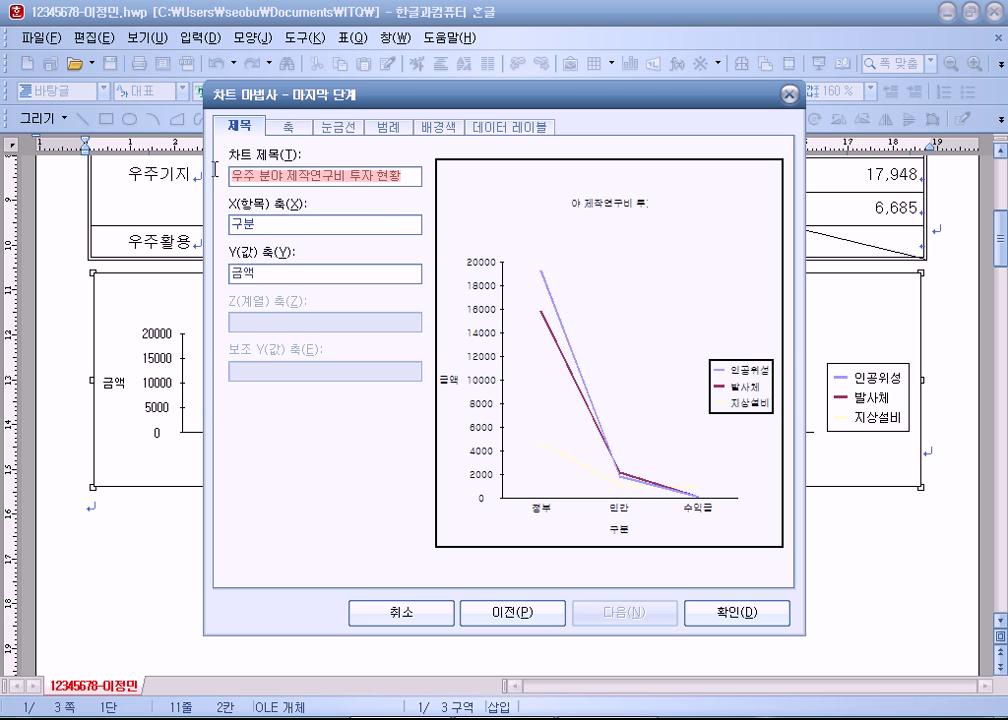
{"action": "left_click", "coordinate": [304, 178]}
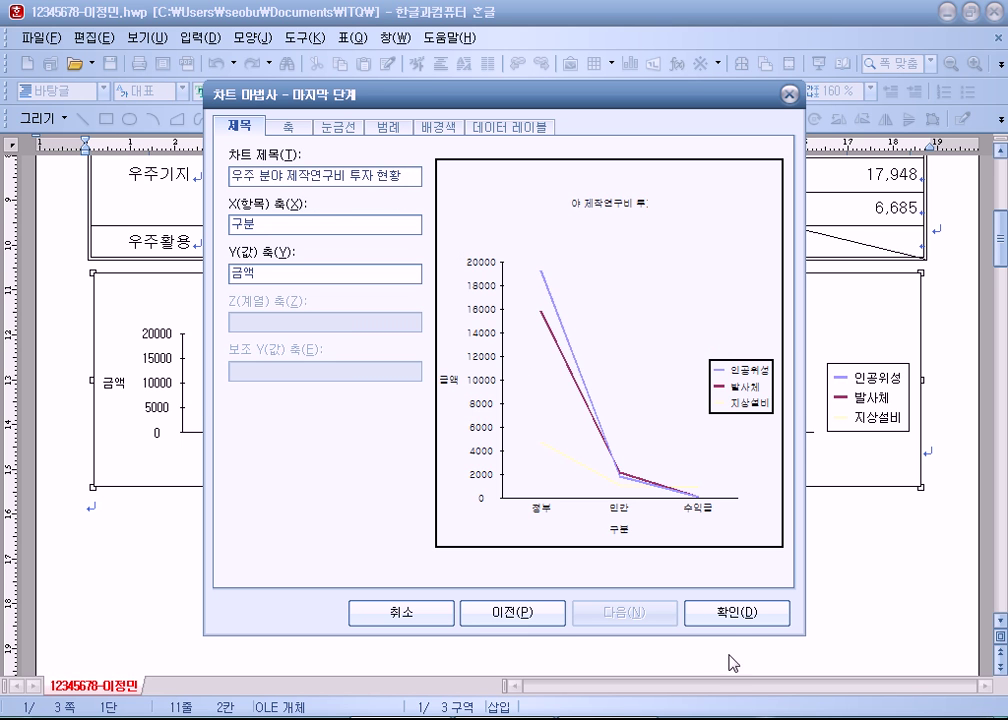
{"action": "left_click", "coordinate": [708, 612]}
{"action": "left_click", "coordinate": [516, 298]}
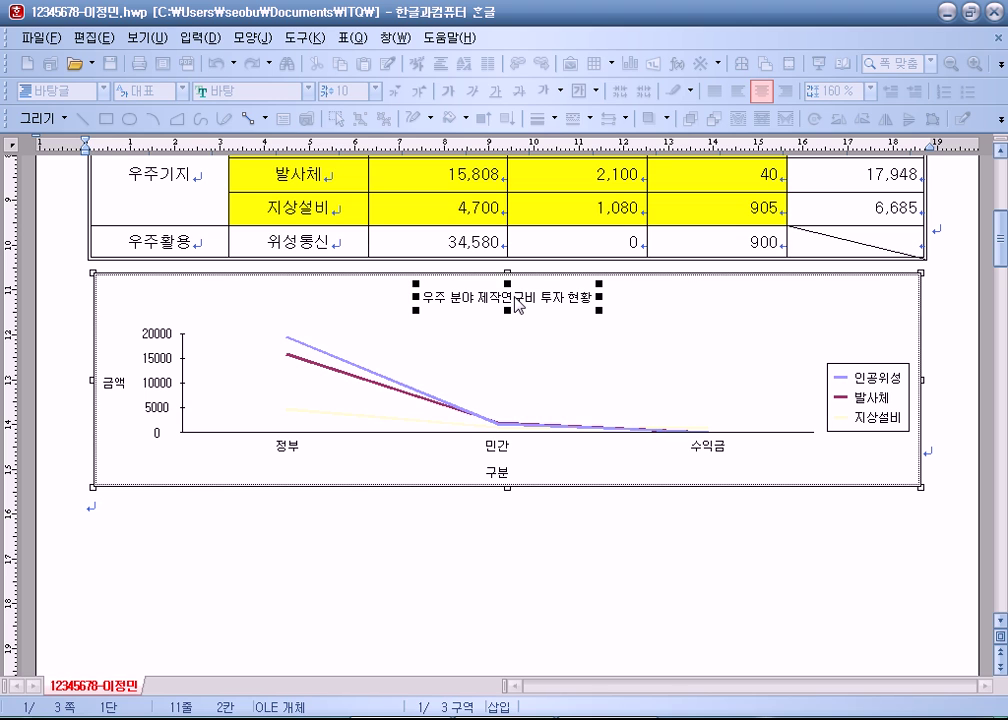
{"action": "left_click", "coordinate": [706, 318]}
Step: Open the chart title's formatting dialog and look through its tabs
{"action": "right_click", "coordinate": [651, 319]}
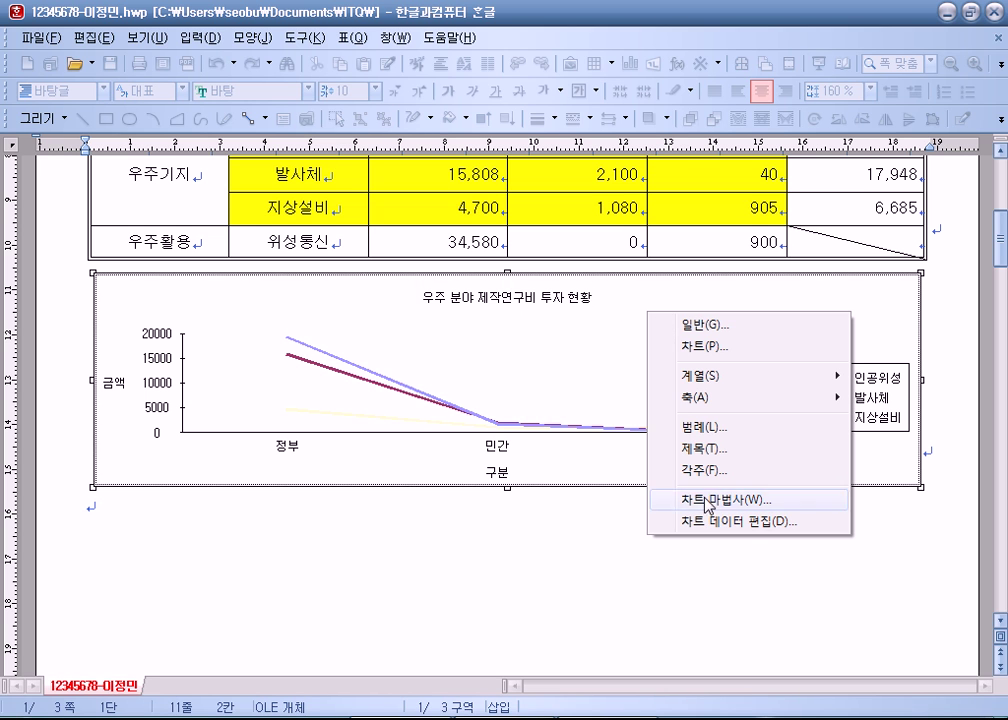
{"action": "left_click", "coordinate": [540, 387]}
{"action": "double_click", "coordinate": [509, 301]}
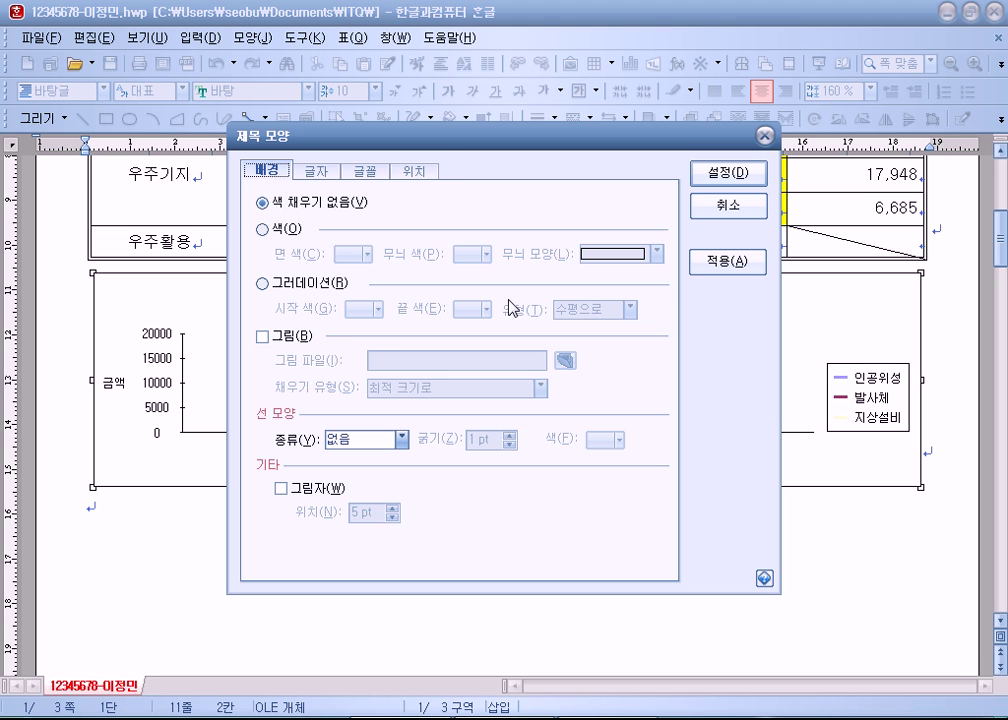
{"action": "left_click_drag", "start_coordinate": [440, 148], "coordinate": [580, 20]}
{"action": "left_click", "coordinate": [506, 52]}
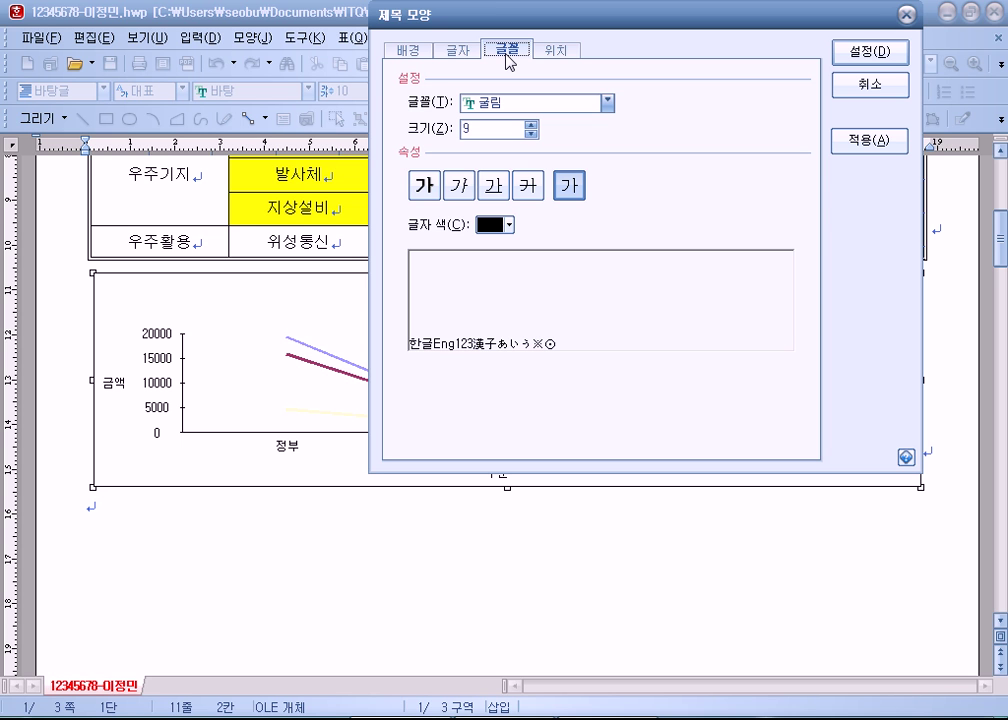
{"action": "left_click", "coordinate": [458, 50]}
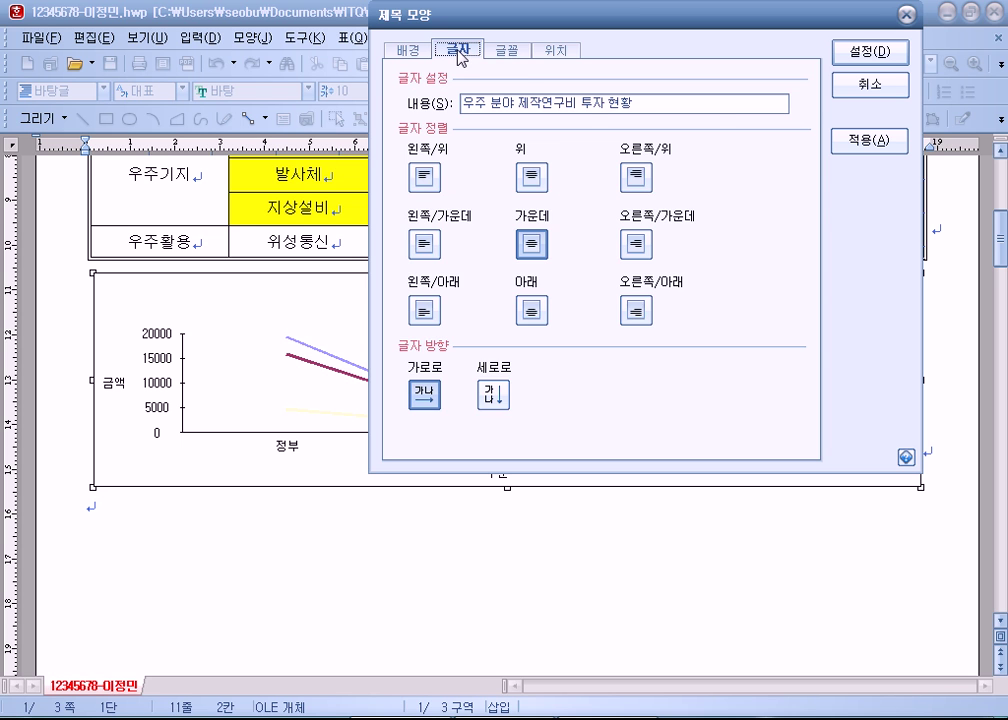
{"action": "left_click", "coordinate": [409, 50]}
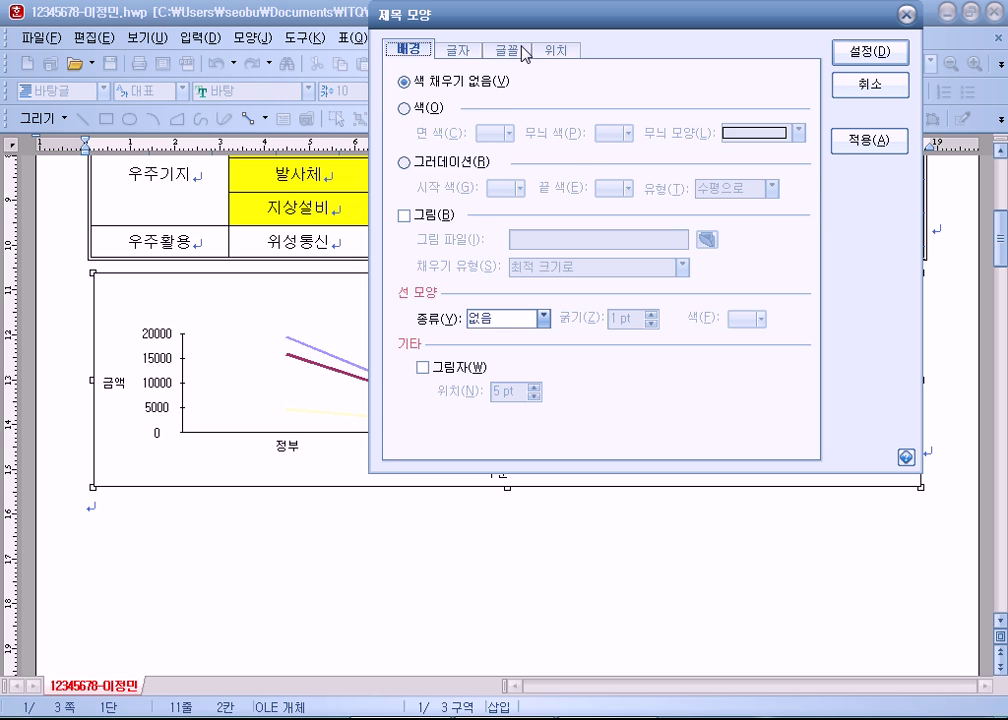
{"action": "left_click", "coordinate": [507, 50]}
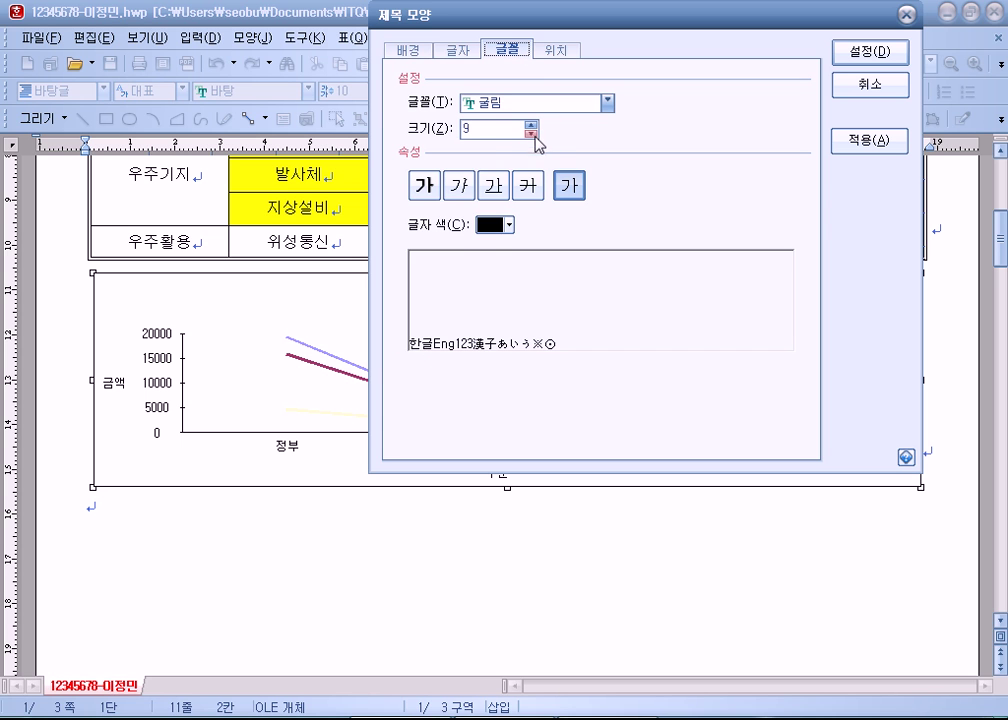
Step: Set the chart title font to bold 궁서 at size 12
{"action": "left_click", "coordinate": [609, 102]}
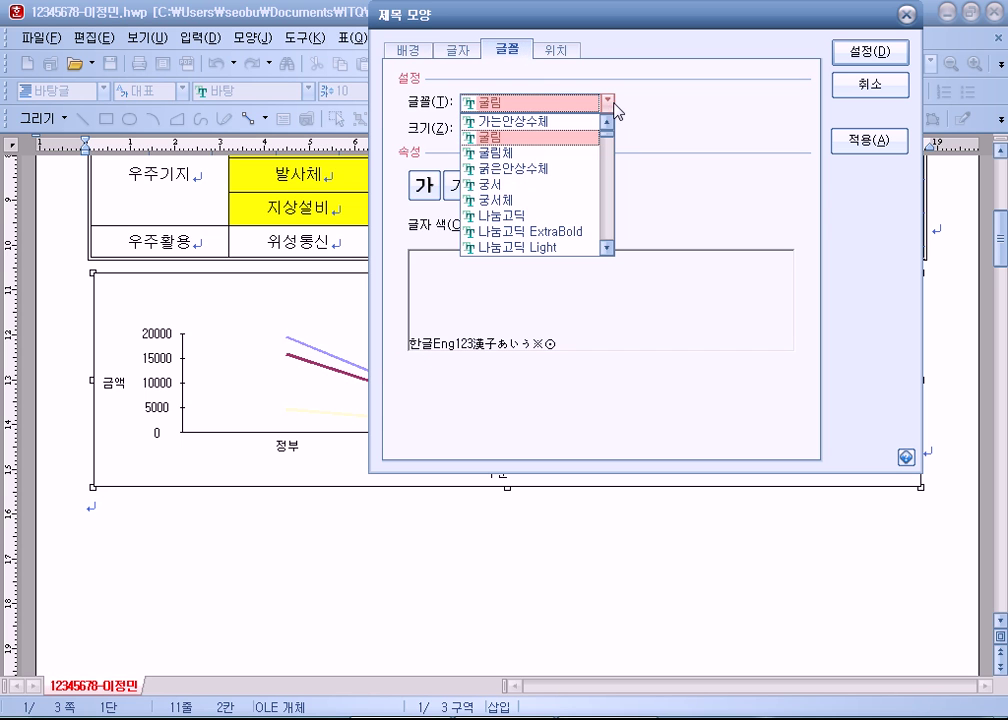
{"action": "left_click", "coordinate": [520, 189]}
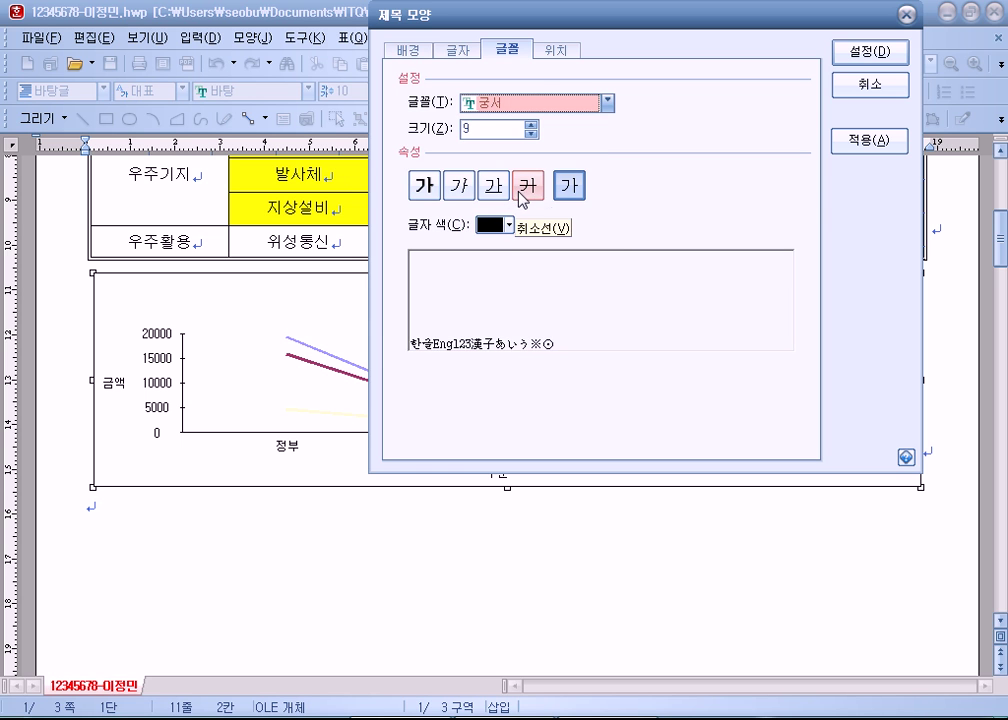
{"action": "left_click", "coordinate": [424, 186]}
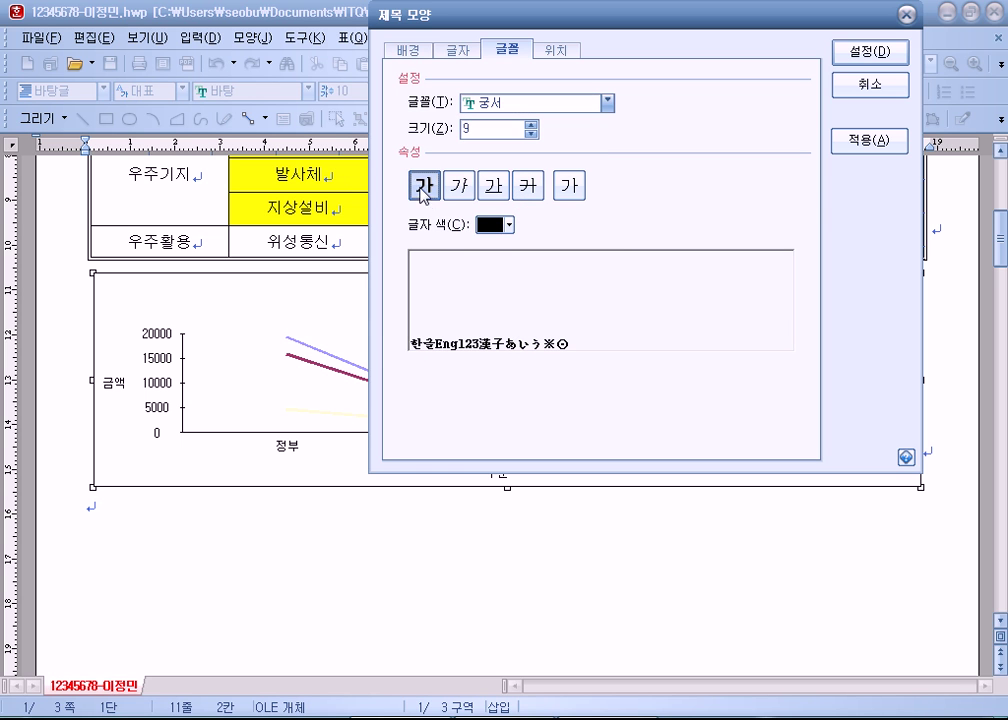
{"action": "left_click", "coordinate": [569, 186]}
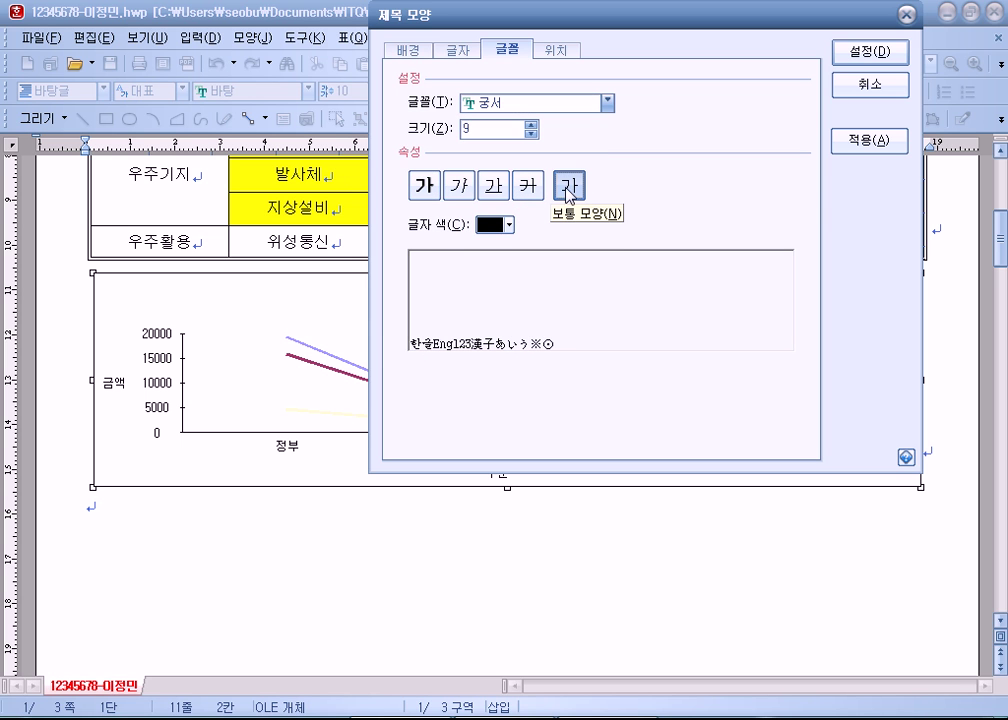
{"action": "left_click", "coordinate": [424, 186]}
{"action": "left_click", "coordinate": [531, 125]}
{"action": "left_click", "coordinate": [531, 125]}
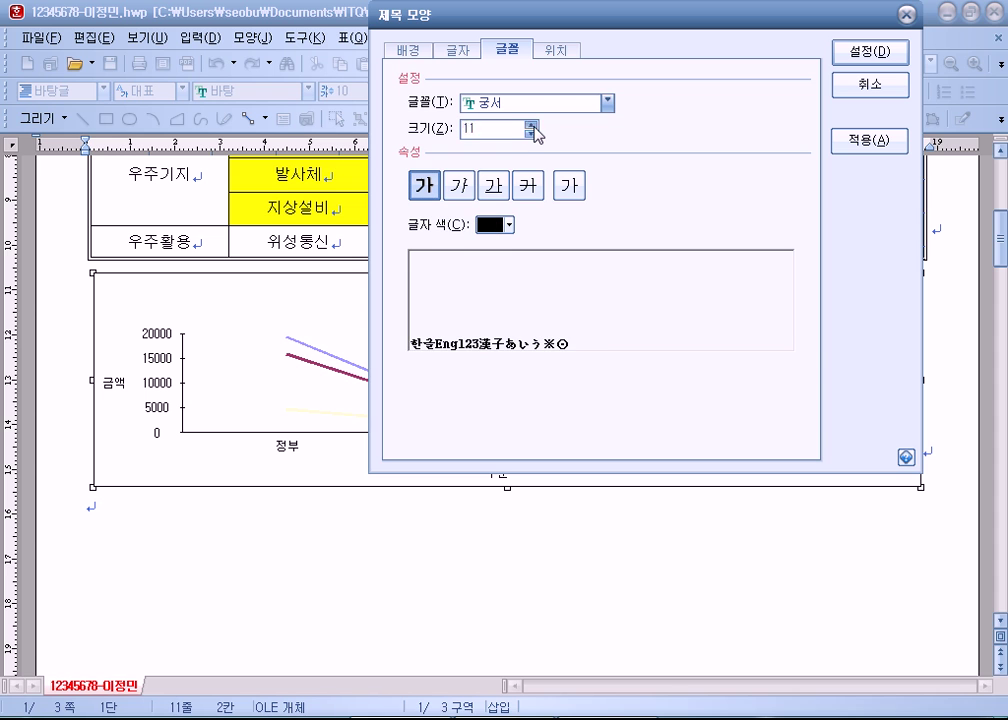
{"action": "left_click", "coordinate": [531, 125]}
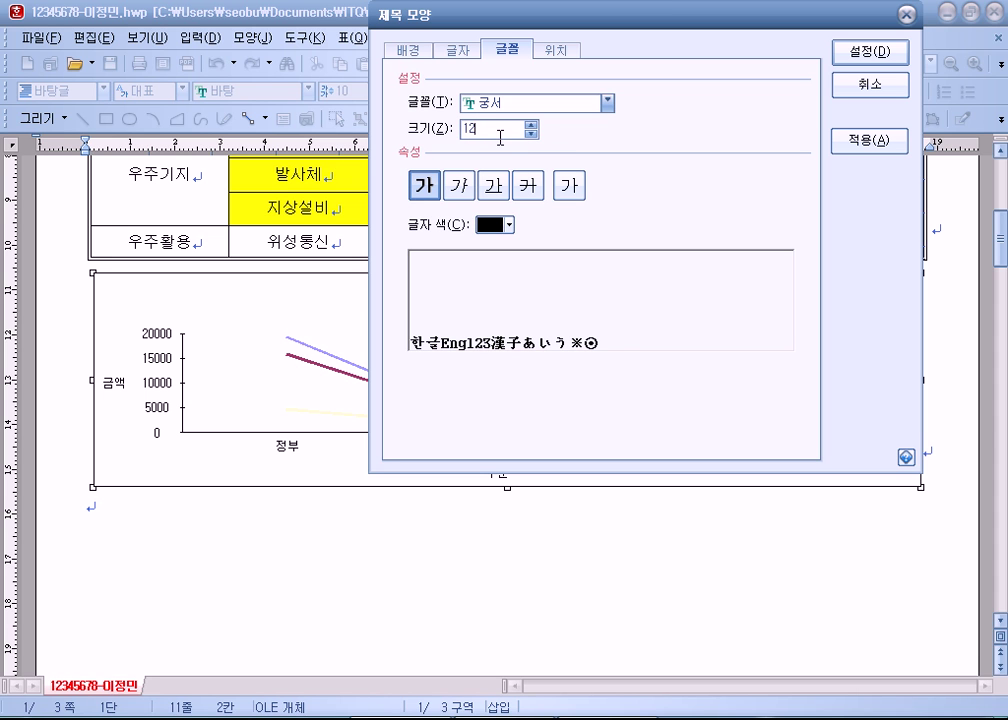
Step: Give the title a double-line (두 줄로) border with a 2 pt shadow and apply it
{"action": "left_click", "coordinate": [420, 56]}
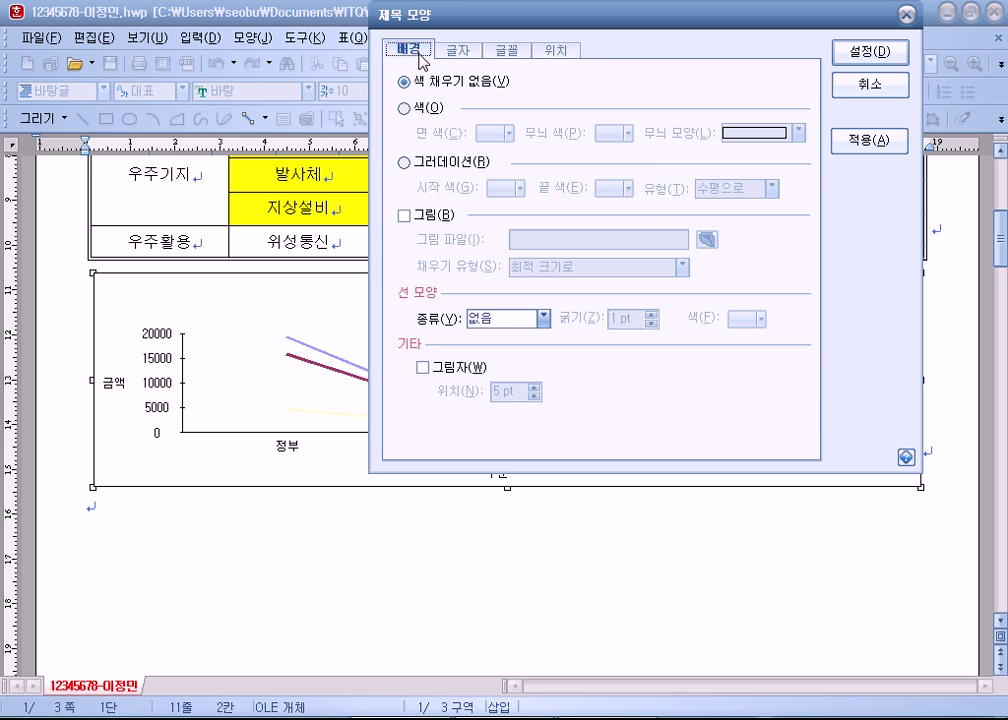
{"action": "left_click", "coordinate": [543, 317]}
{"action": "key", "text": "Down"}
{"action": "key", "text": "Down"}
{"action": "key", "text": "Return"}
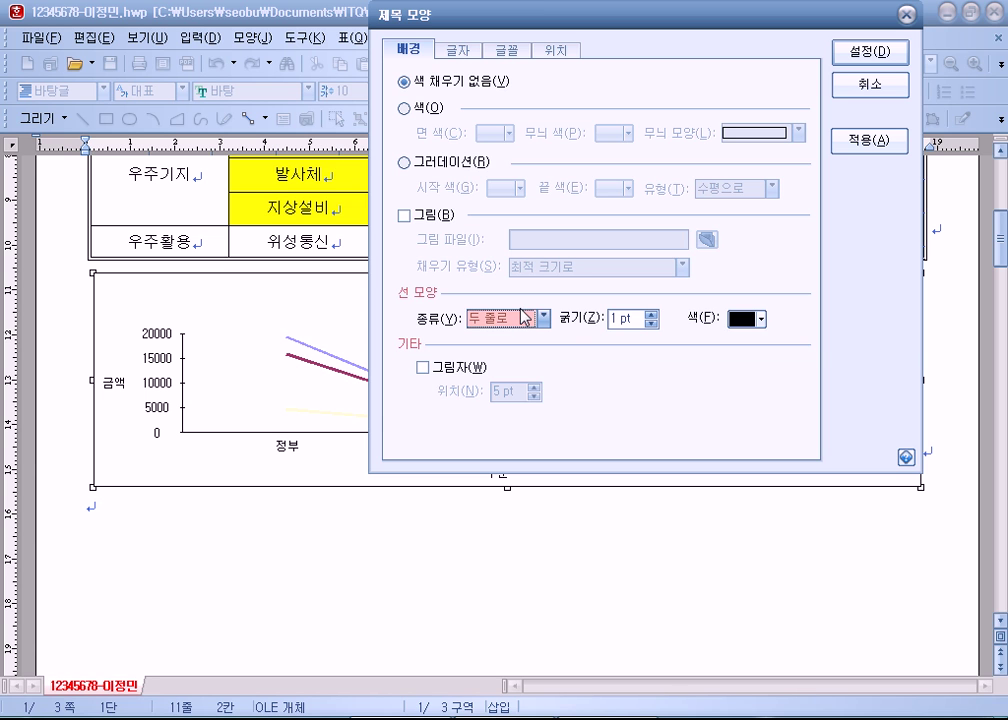
{"action": "left_click", "coordinate": [422, 368]}
{"action": "left_click", "coordinate": [535, 396]}
{"action": "left_click", "coordinate": [535, 396]}
{"action": "left_click", "coordinate": [535, 396]}
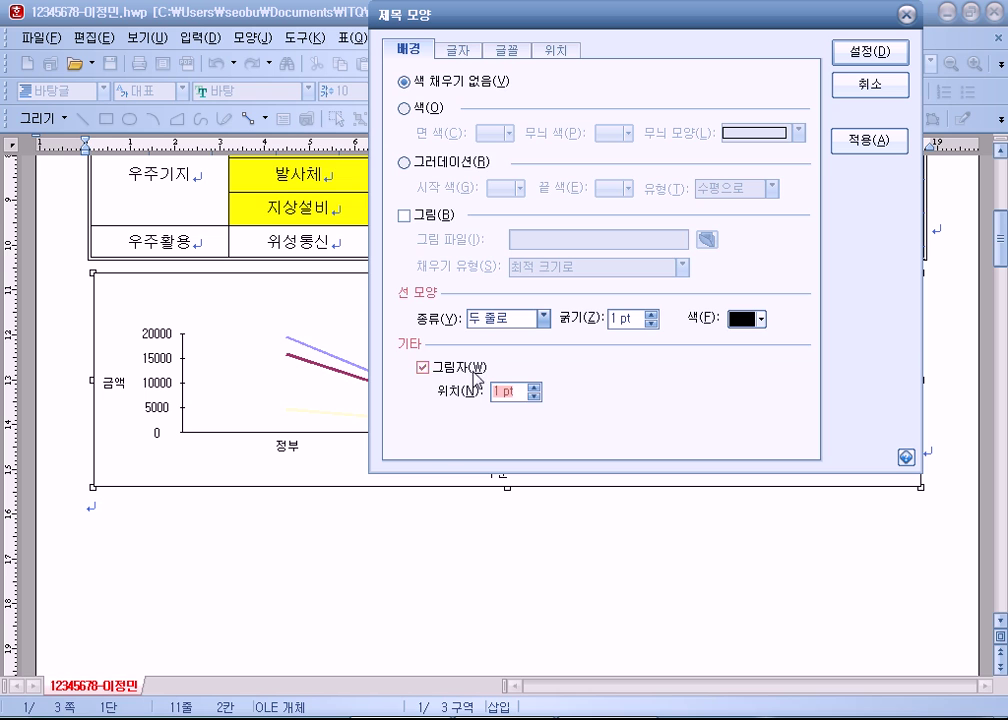
{"action": "left_click", "coordinate": [422, 367]}
{"action": "left_click", "coordinate": [422, 367]}
{"action": "left_click", "coordinate": [534, 388]}
{"action": "left_click", "coordinate": [866, 55]}
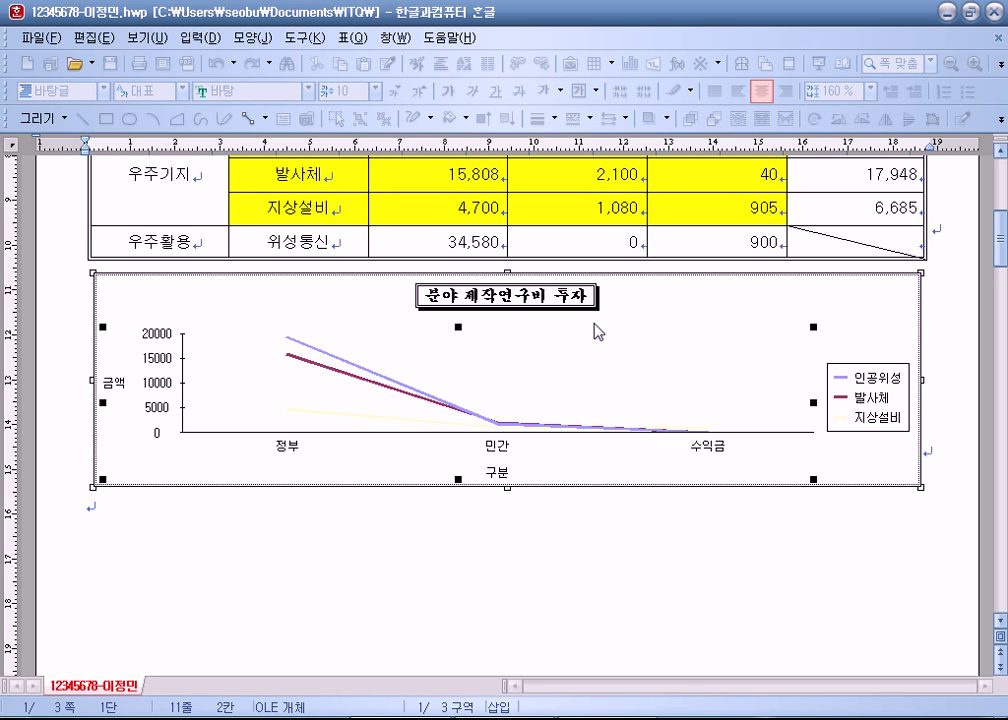
Step: Stretch the chart title box outward until '우주 분야 제작연구비 투자 현황' fits fully, then deselect the chart
{"action": "left_click", "coordinate": [580, 306]}
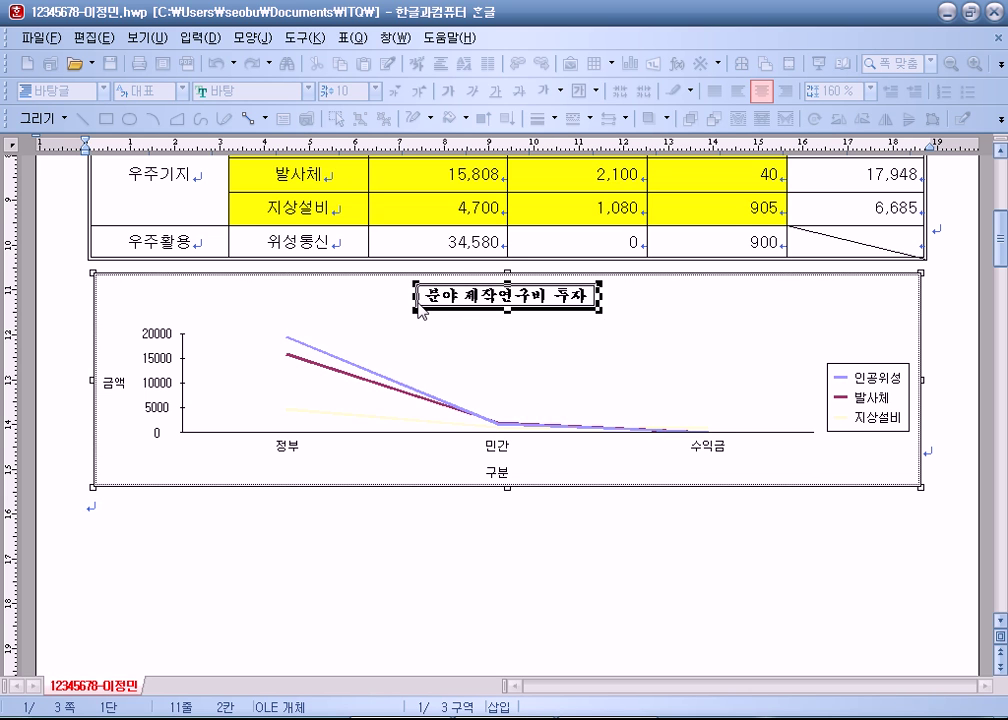
{"action": "left_click", "coordinate": [558, 313]}
{"action": "left_click", "coordinate": [470, 297]}
{"action": "left_click_drag", "start_coordinate": [420, 297], "coordinate": [380, 297]}
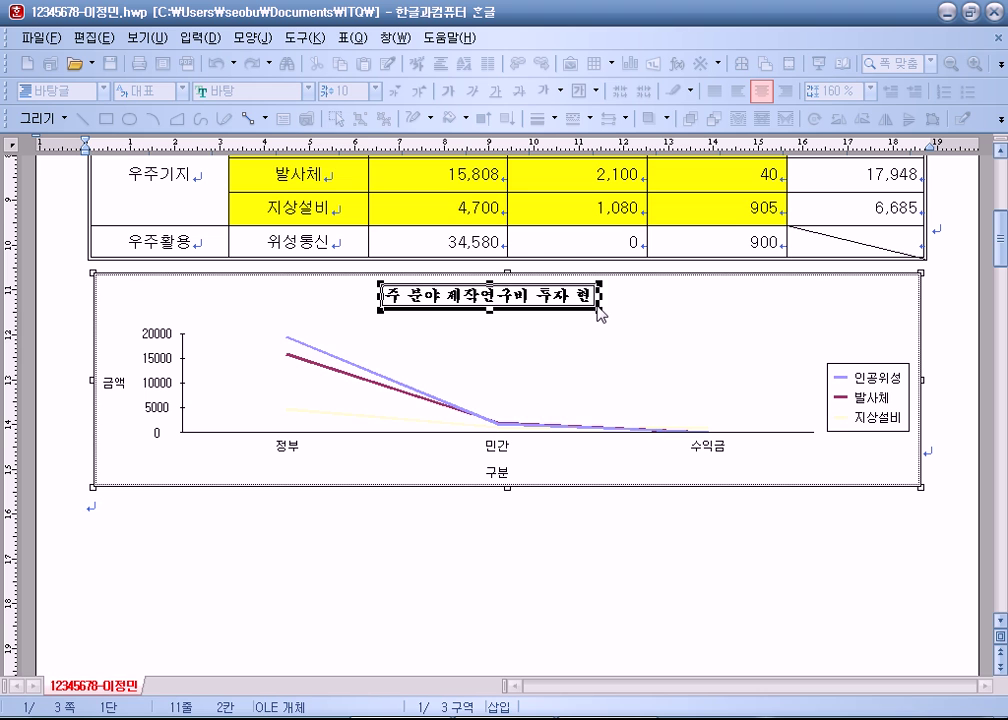
{"action": "mouse_move", "coordinate": [600, 313]}
{"action": "left_mouse_down"}
{"action": "mouse_move", "coordinate": [633, 324]}
{"action": "mouse_move", "coordinate": [593, 336]}
{"action": "left_mouse_up"}
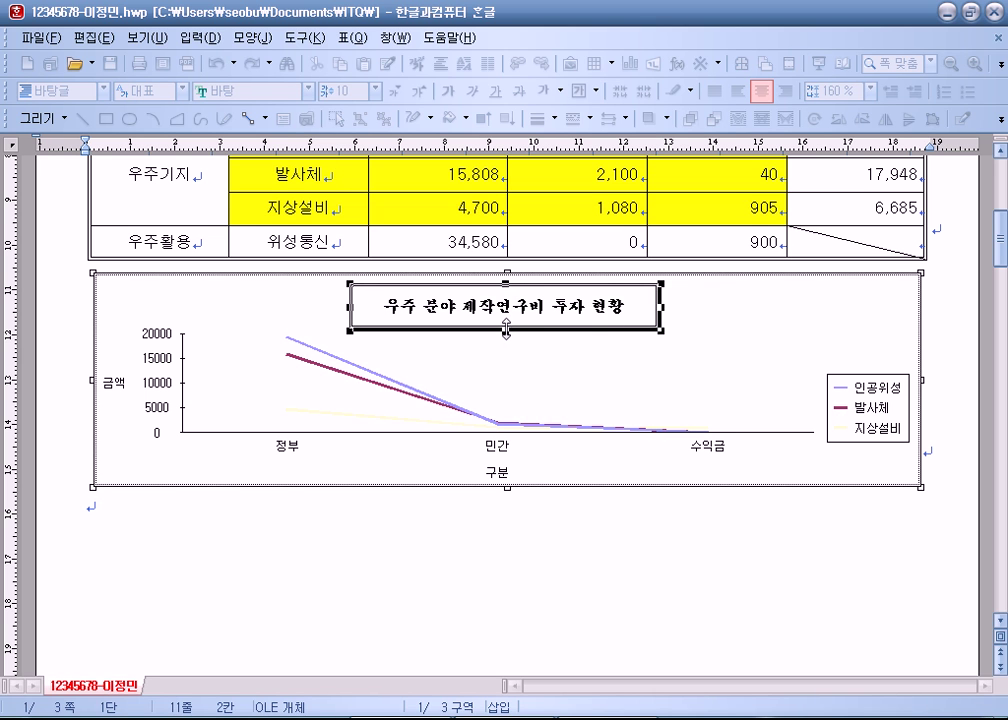
{"action": "left_click", "coordinate": [763, 347]}
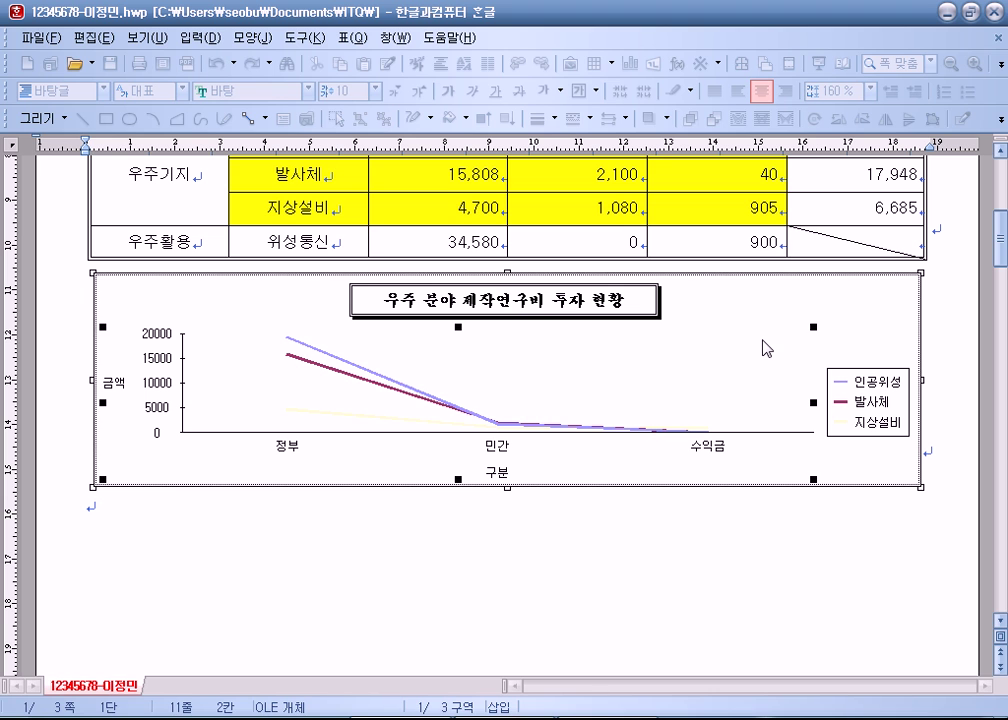
{"action": "left_click", "coordinate": [854, 323]}
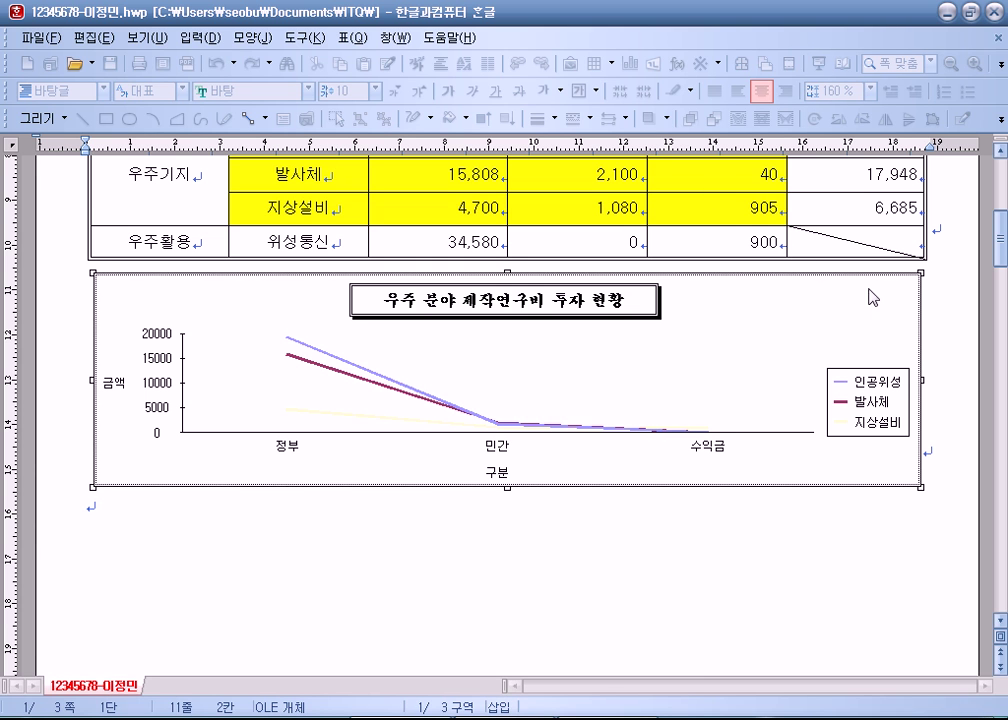
Step: Leave chart editing and confirm 궁서 as the font of the '우주 분야 제작연구비 투자 현황' title
{"action": "key", "text": "Escape"}
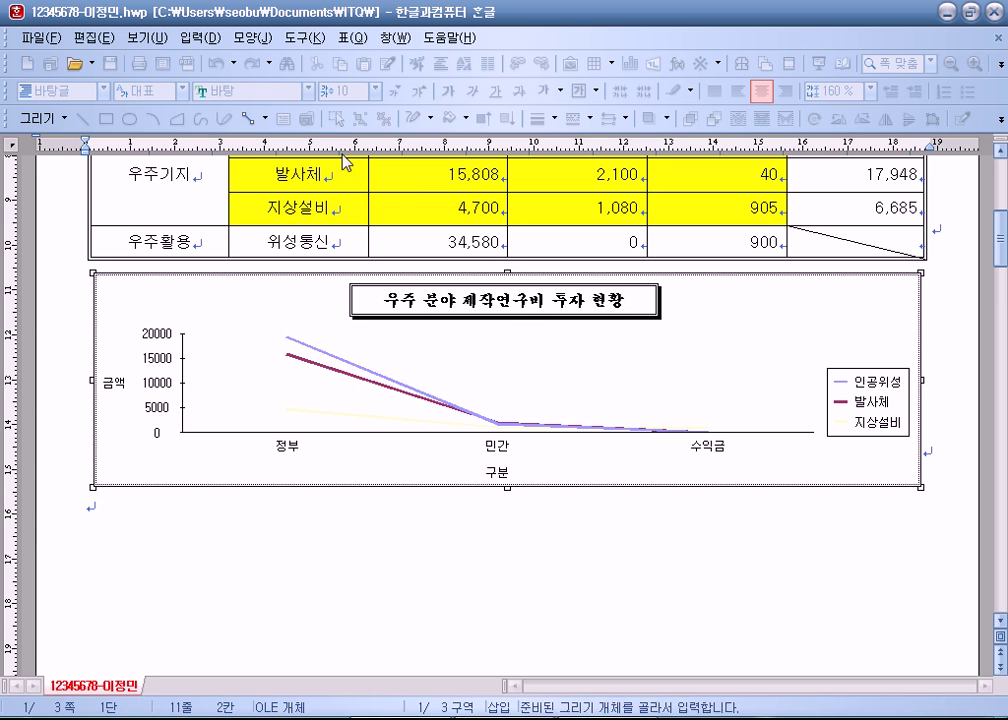
{"action": "double_click", "coordinate": [506, 330]}
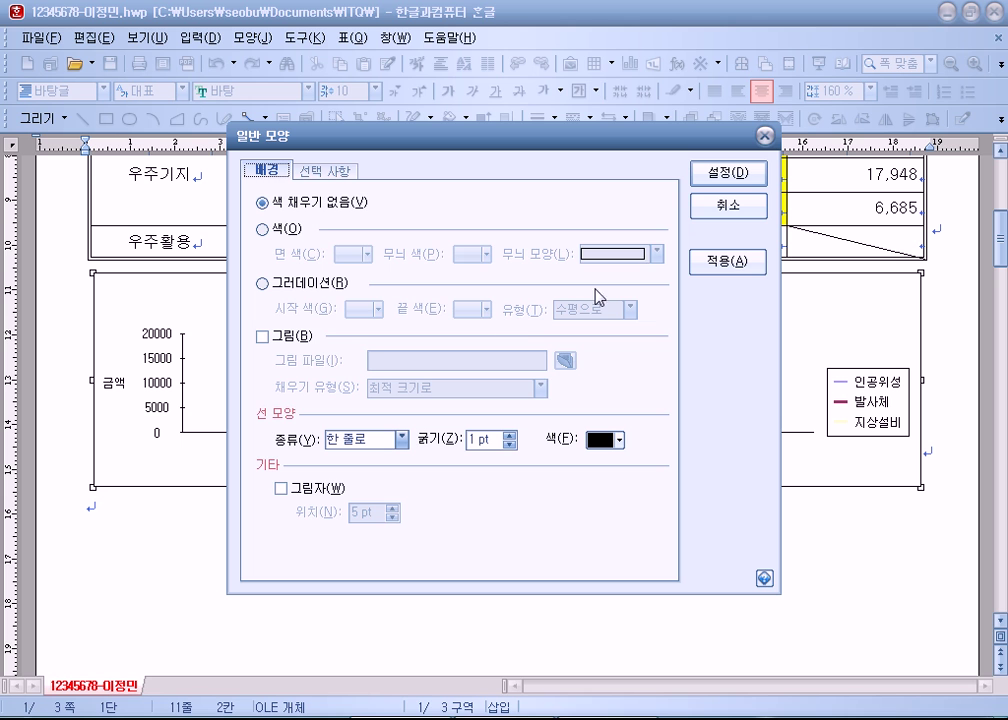
{"action": "left_click", "coordinate": [735, 218]}
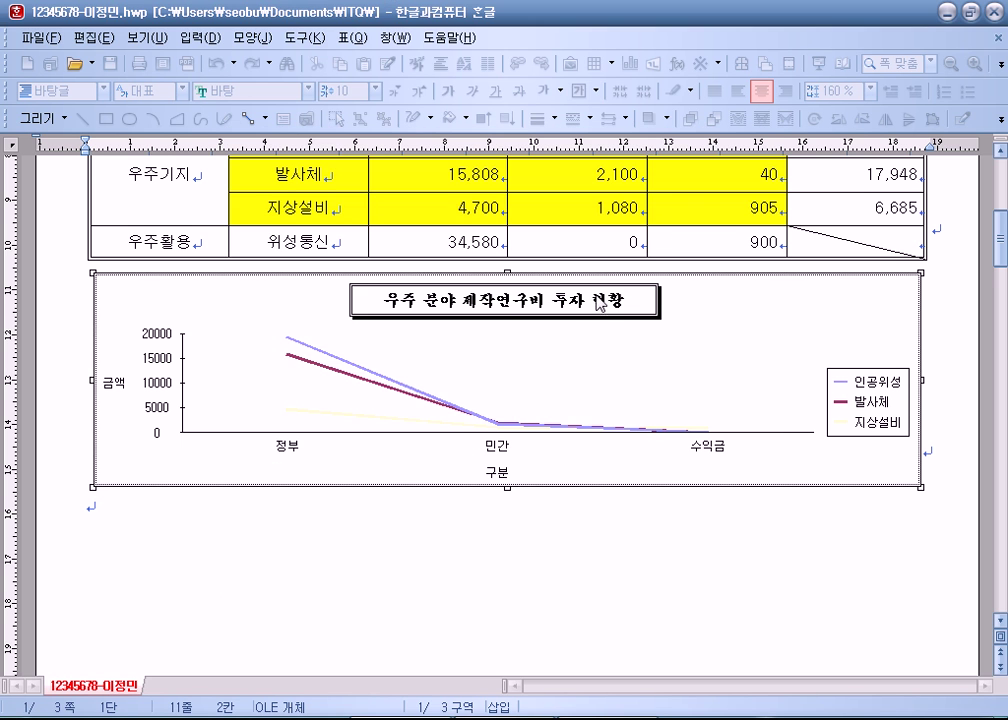
{"action": "double_click", "coordinate": [596, 355]}
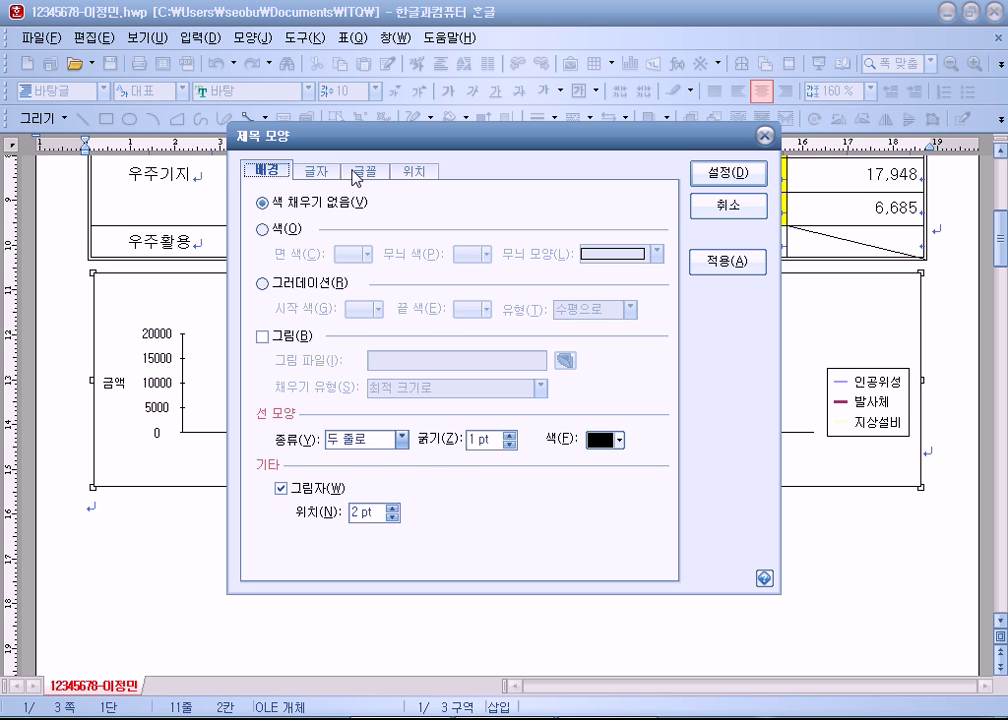
{"action": "left_click", "coordinate": [365, 171]}
{"action": "left_click", "coordinate": [727, 174]}
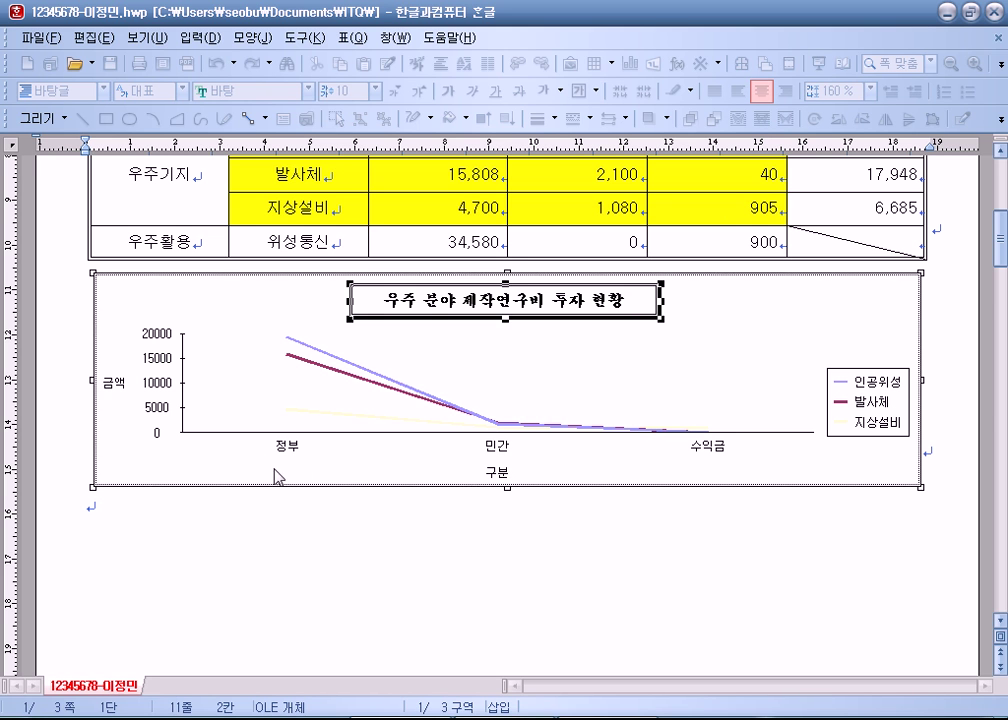
{"action": "left_click", "coordinate": [115, 387]}
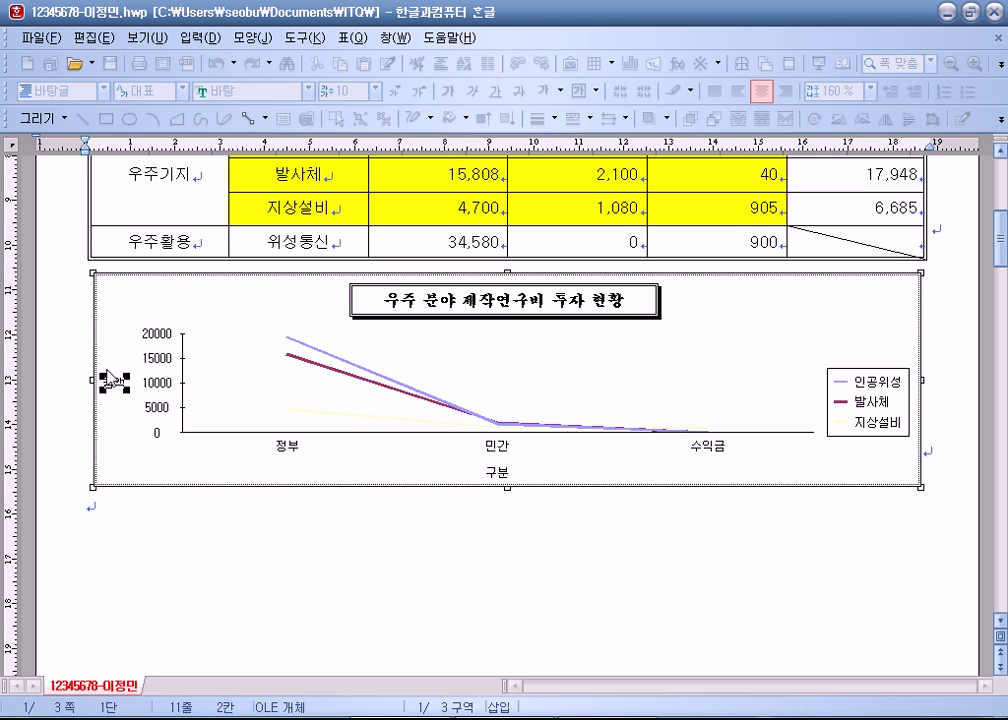
{"action": "left_click", "coordinate": [497, 478]}
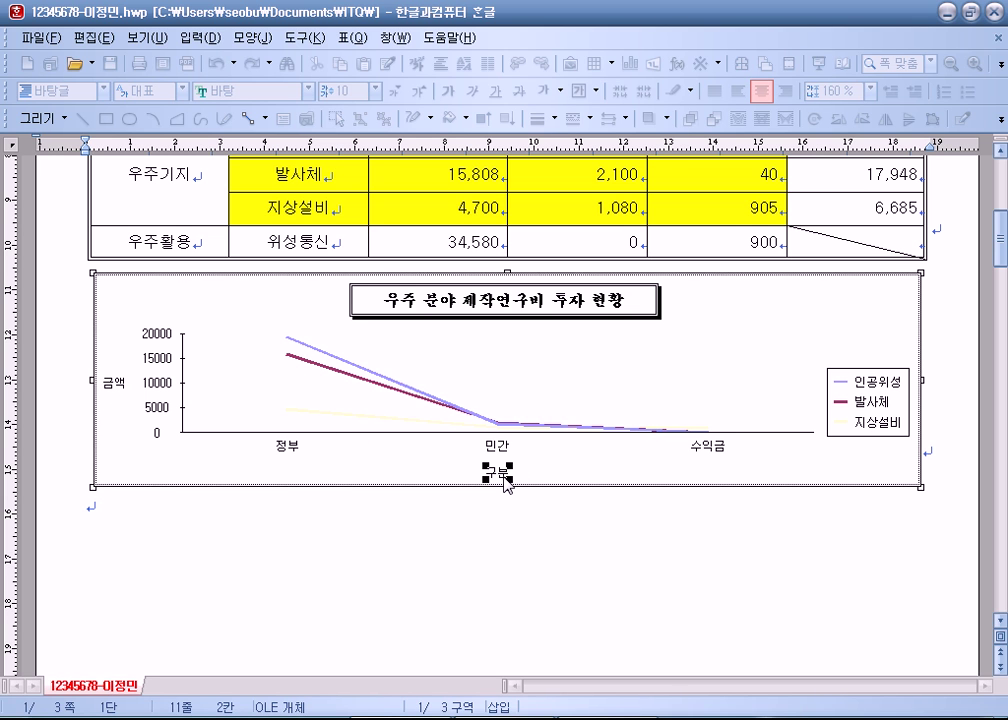
{"action": "left_click", "coordinate": [170, 362]}
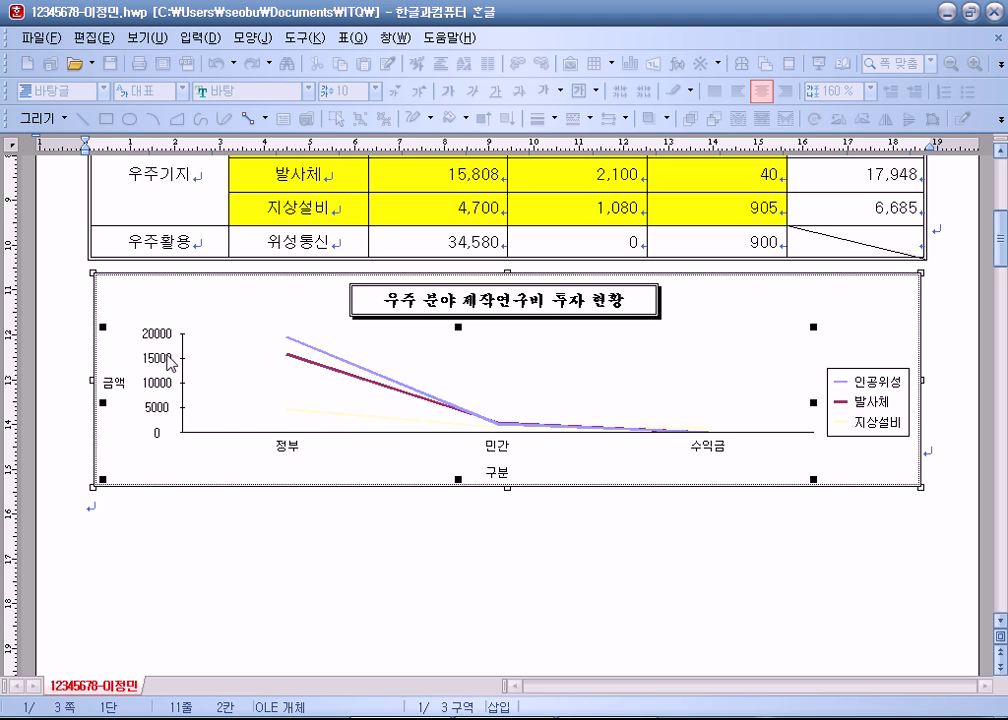
{"action": "left_click", "coordinate": [290, 452]}
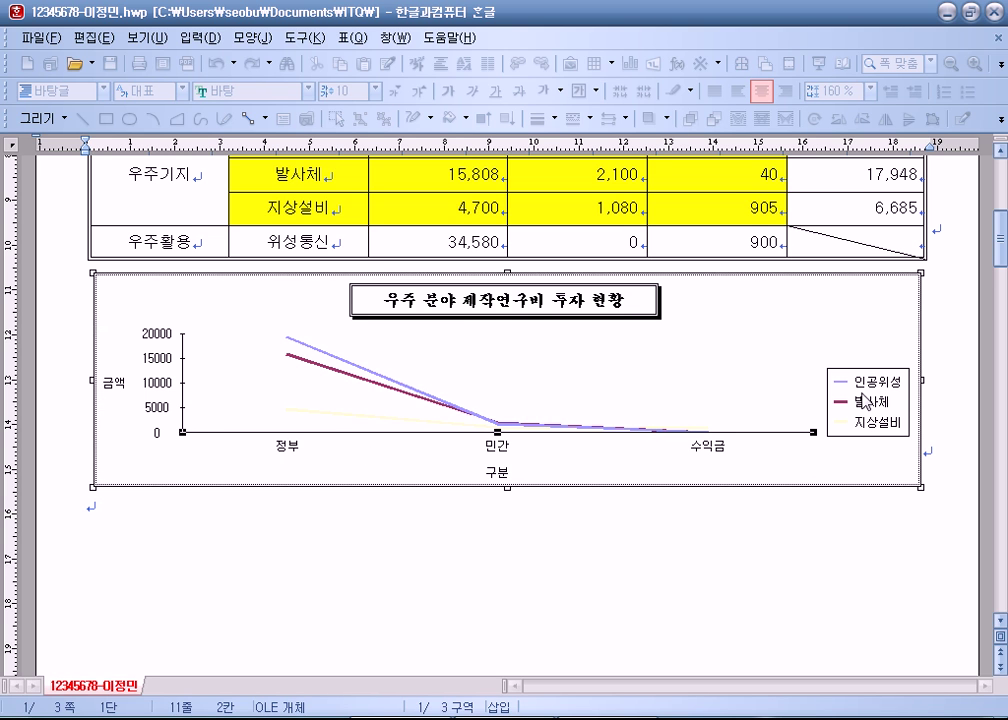
{"action": "left_click", "coordinate": [870, 400]}
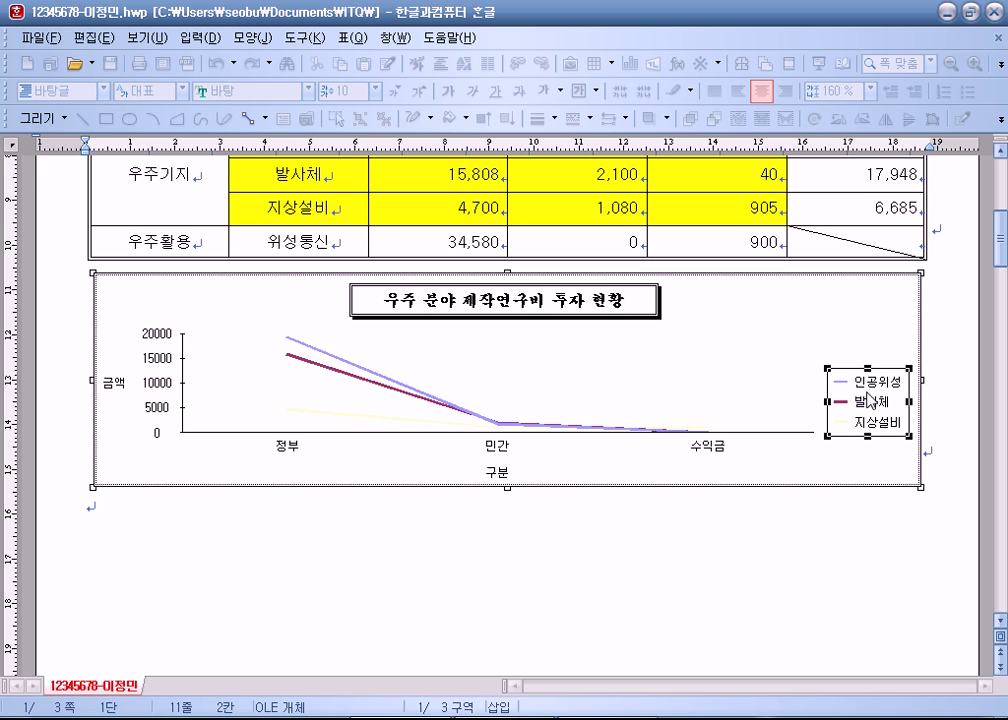
Step: Make the 금액 axis title text run vertically (세로로)
{"action": "left_click", "coordinate": [112, 390]}
{"action": "double_click", "coordinate": [112, 390]}
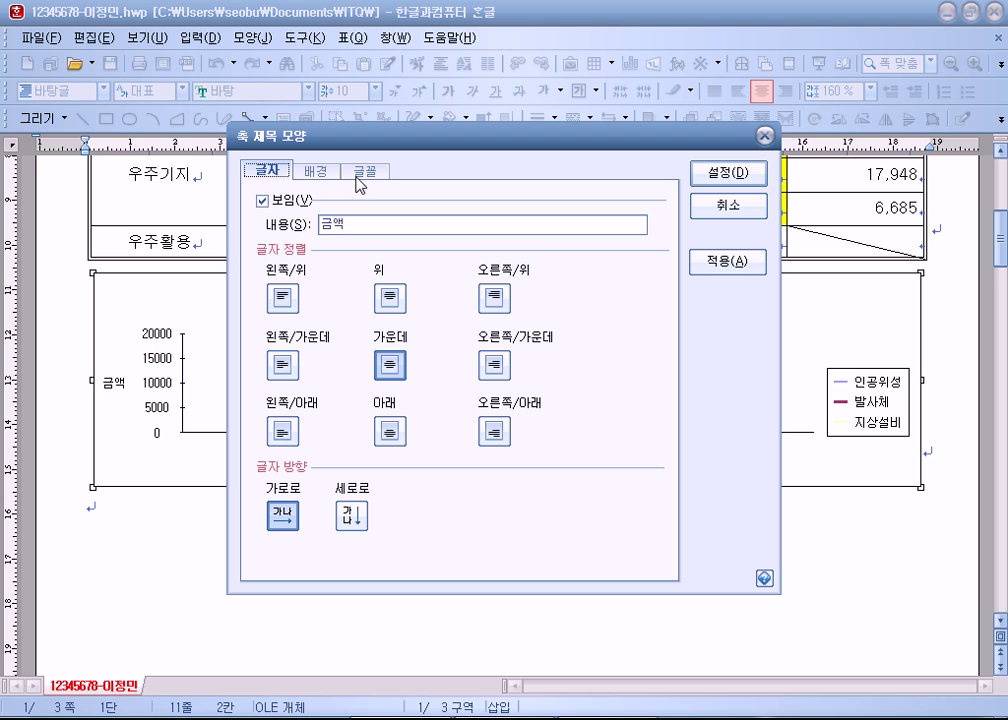
{"action": "left_click", "coordinate": [350, 515]}
{"action": "left_click_drag", "start_coordinate": [371, 145], "coordinate": [480, 24]}
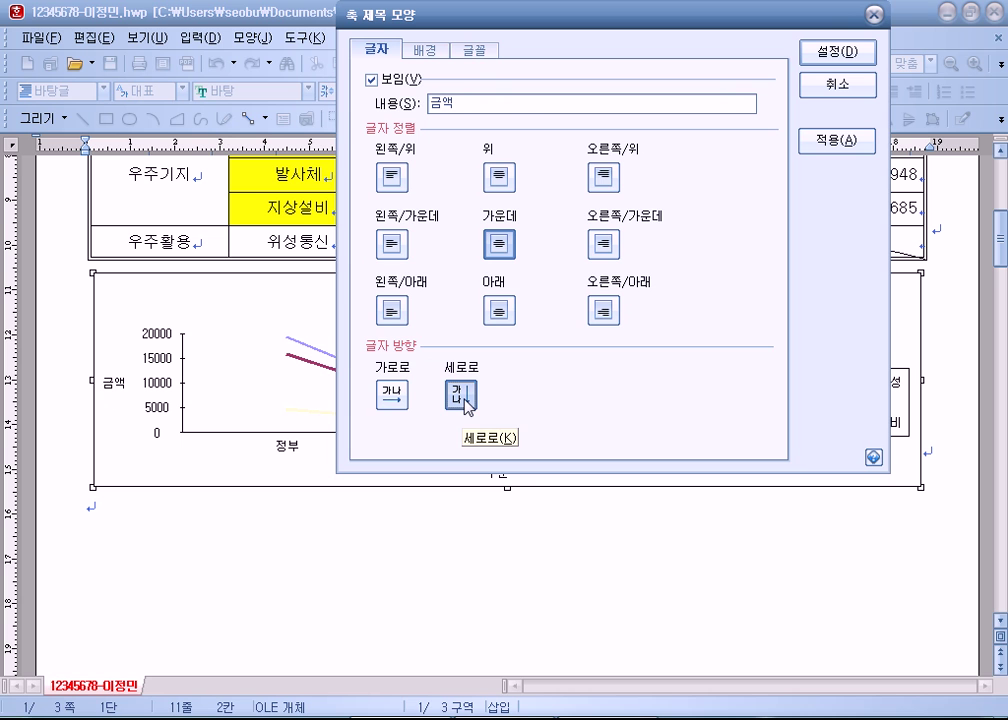
Step: Set the 금액 title to 돋움, size 10, regular style, and apply it
{"action": "left_click", "coordinate": [476, 52]}
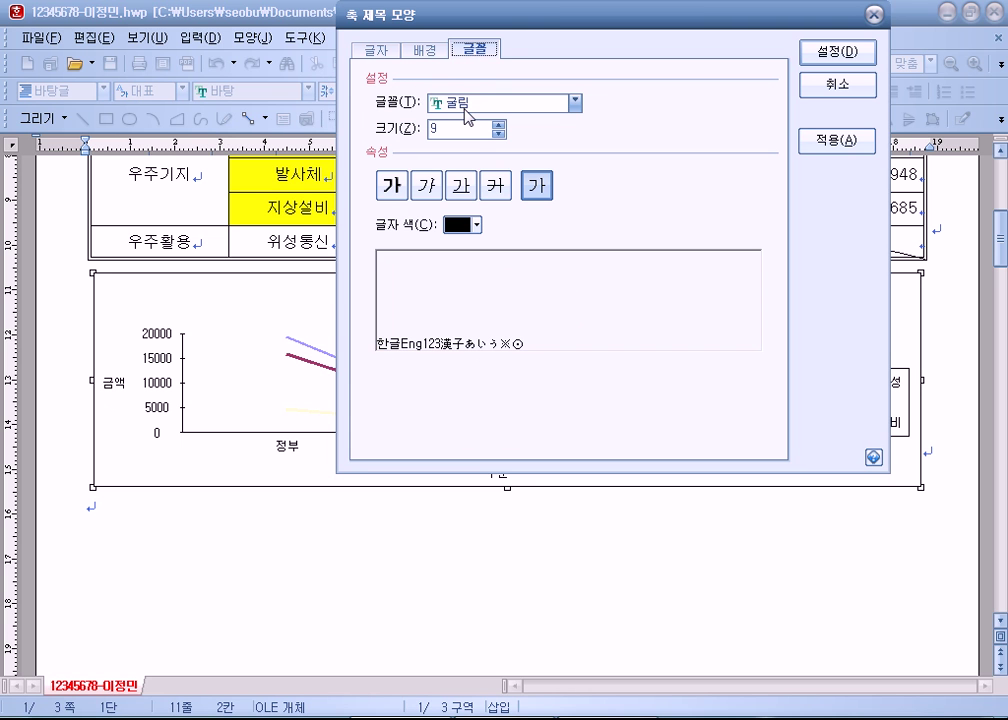
{"action": "left_click", "coordinate": [464, 106]}
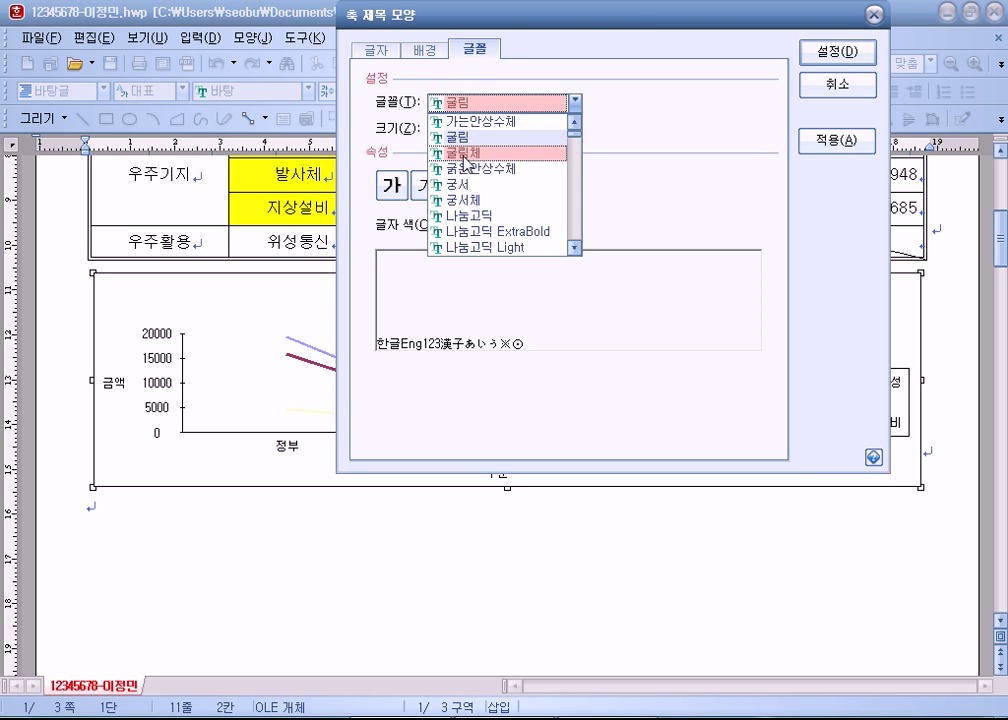
{"action": "scroll", "coordinate": [460, 208], "scroll_direction": "down", "scroll_amount": 5}
{"action": "scroll", "coordinate": [460, 212], "scroll_direction": "down", "scroll_amount": 2}
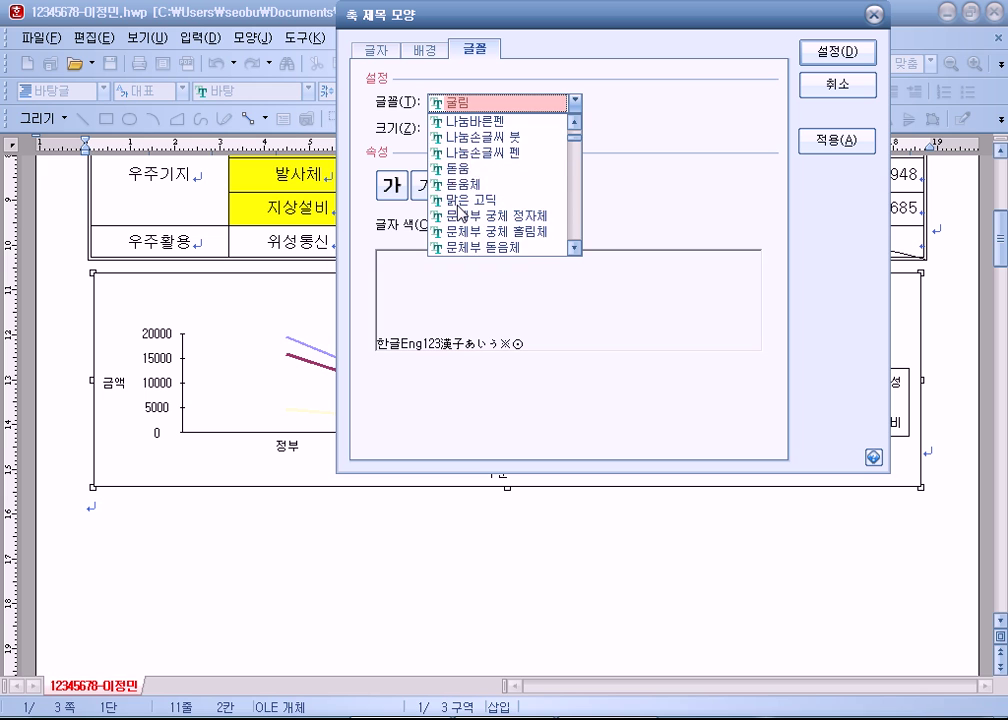
{"action": "left_click", "coordinate": [460, 168]}
{"action": "left_click", "coordinate": [499, 125]}
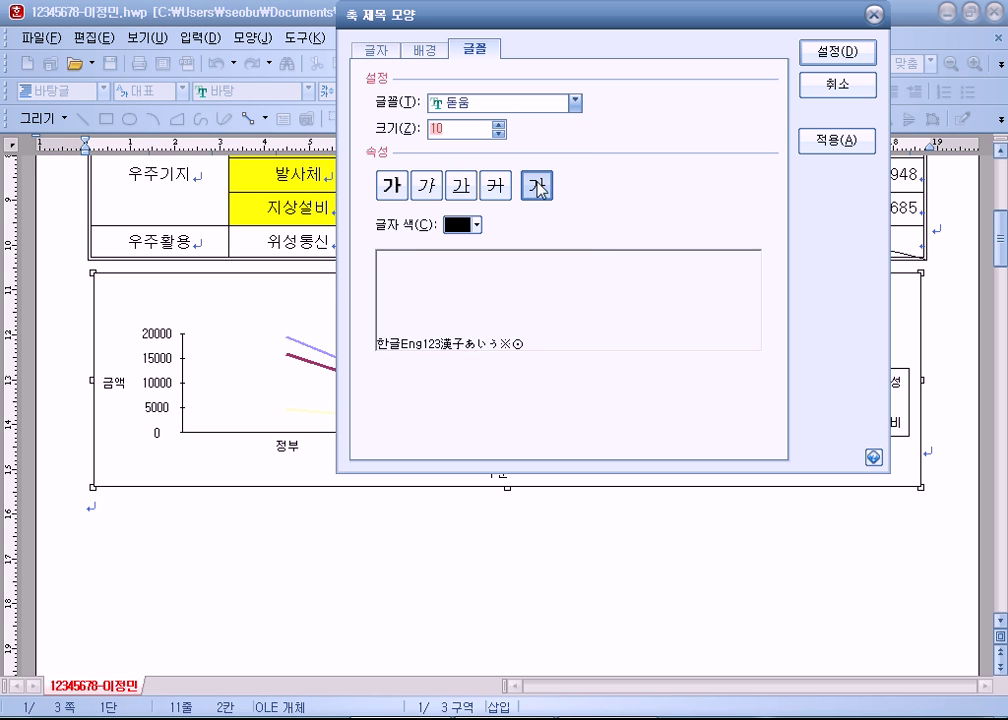
{"action": "left_click", "coordinate": [540, 190]}
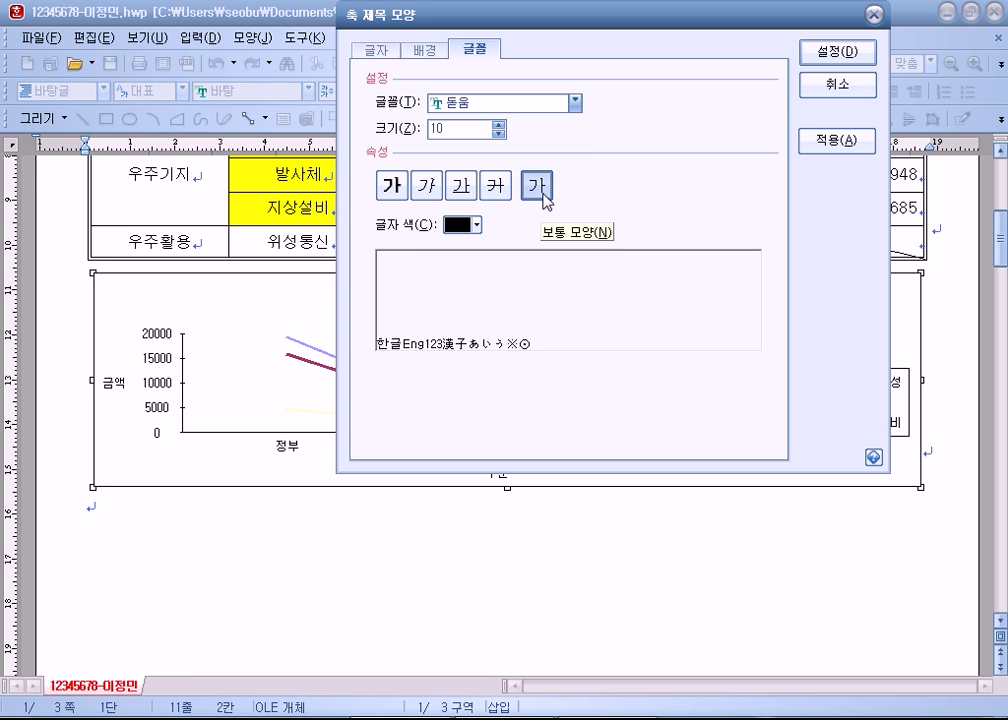
{"action": "left_click", "coordinate": [536, 188]}
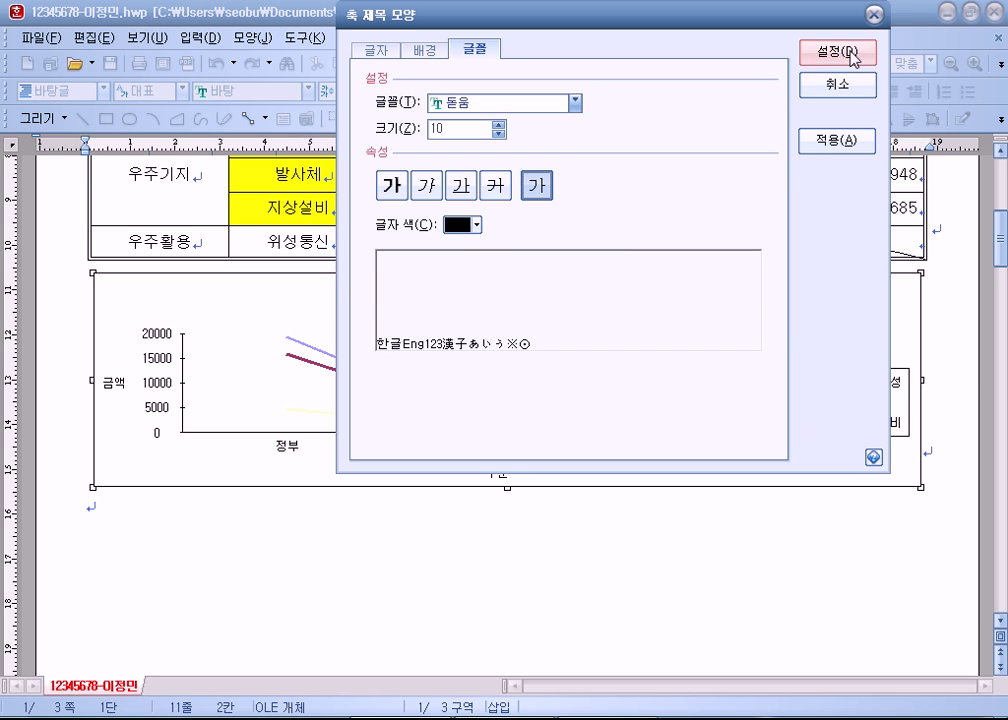
{"action": "left_click", "coordinate": [838, 51]}
{"action": "left_click", "coordinate": [149, 338]}
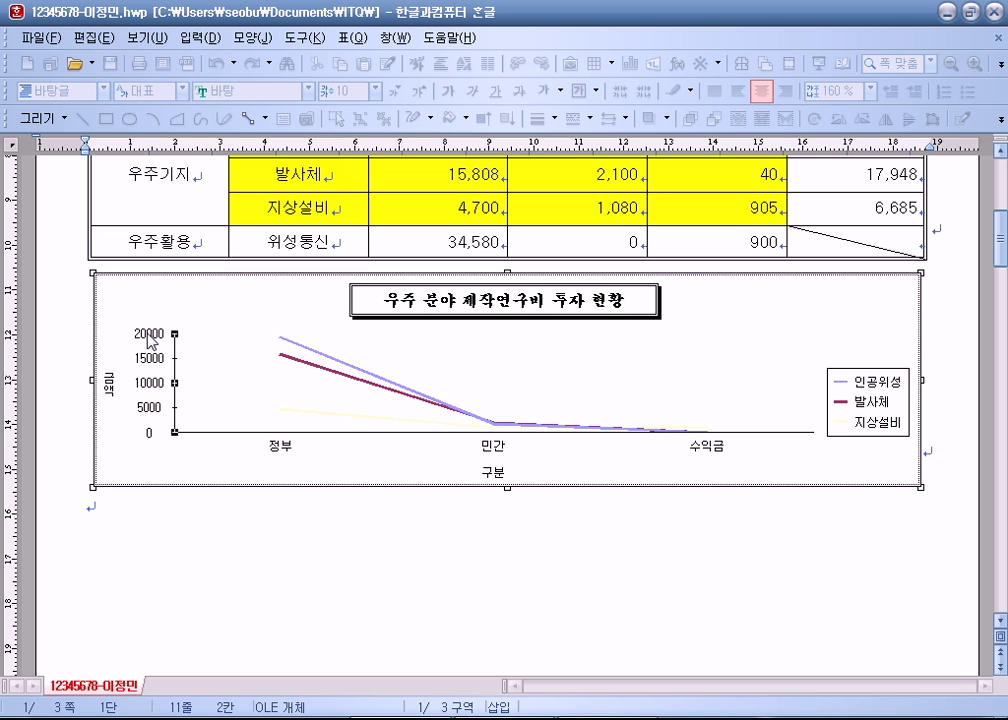
Step: Set the value axis labels to the 돋움 font
{"action": "double_click", "coordinate": [149, 338]}
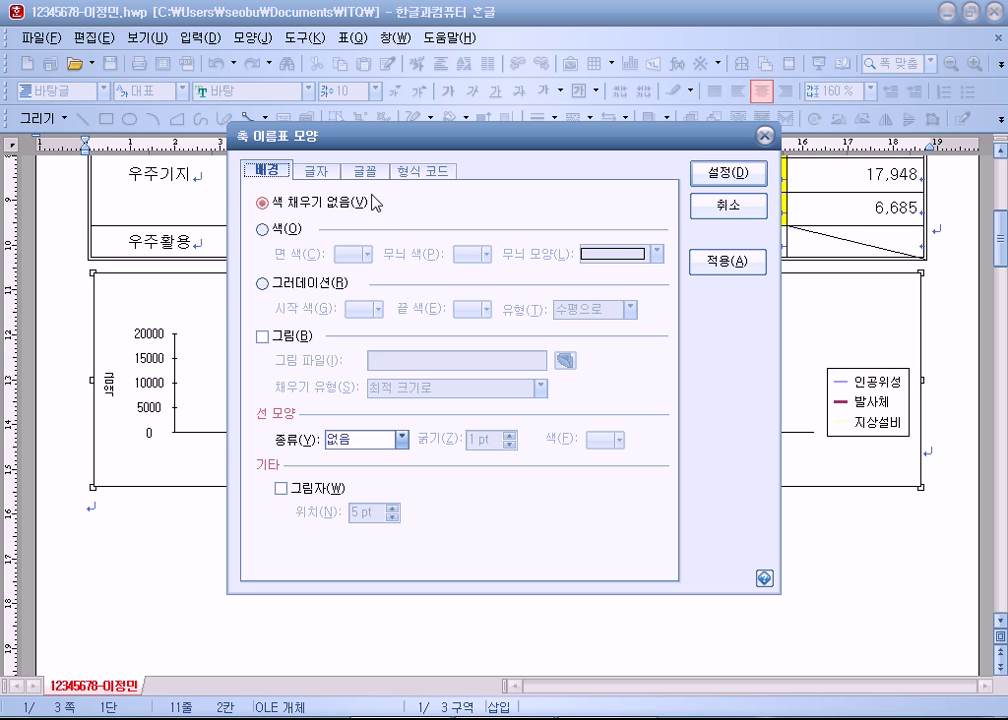
{"action": "left_click", "coordinate": [365, 171]}
{"action": "left_click", "coordinate": [400, 222]}
{"action": "scroll", "coordinate": [365, 337], "scroll_direction": "down", "scroll_amount": 6}
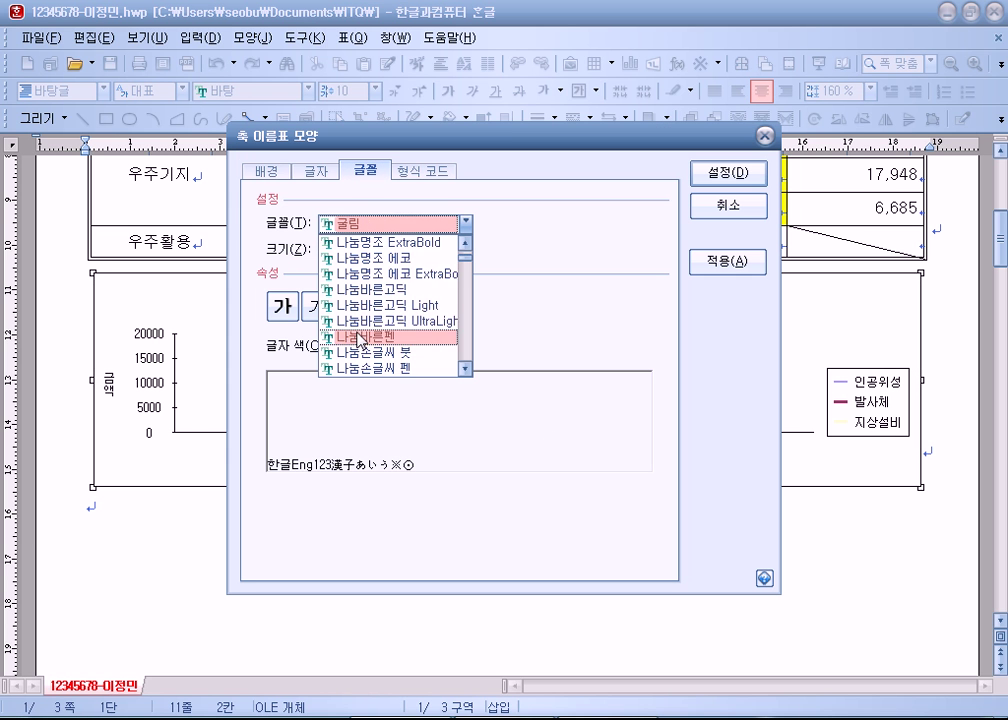
{"action": "scroll", "coordinate": [360, 340], "scroll_direction": "up", "scroll_amount": 4}
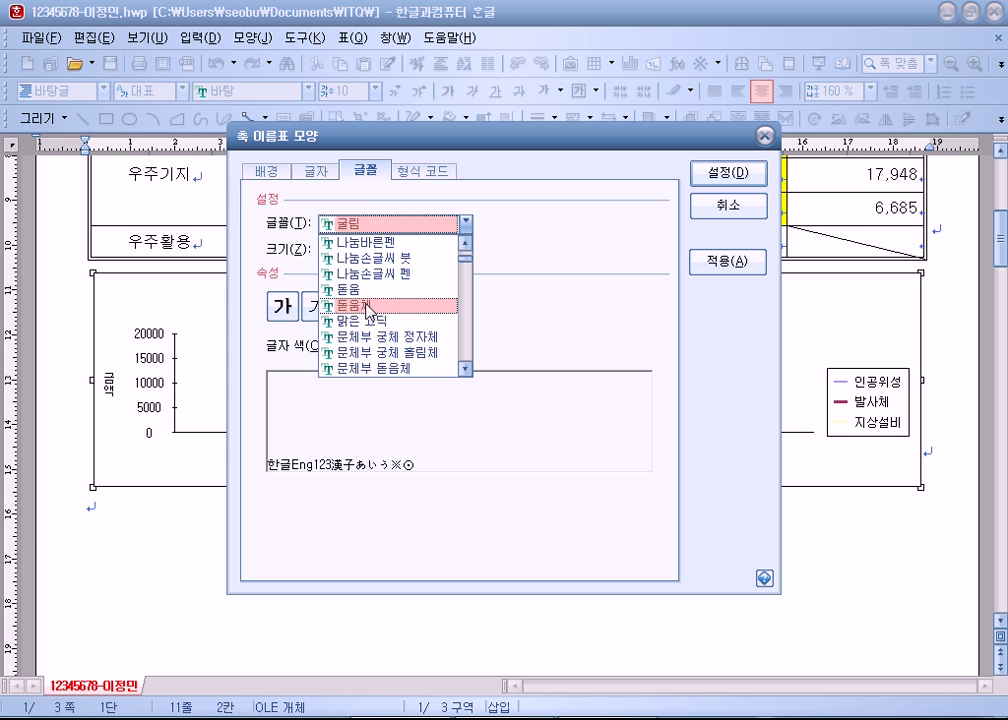
{"action": "left_click", "coordinate": [361, 291]}
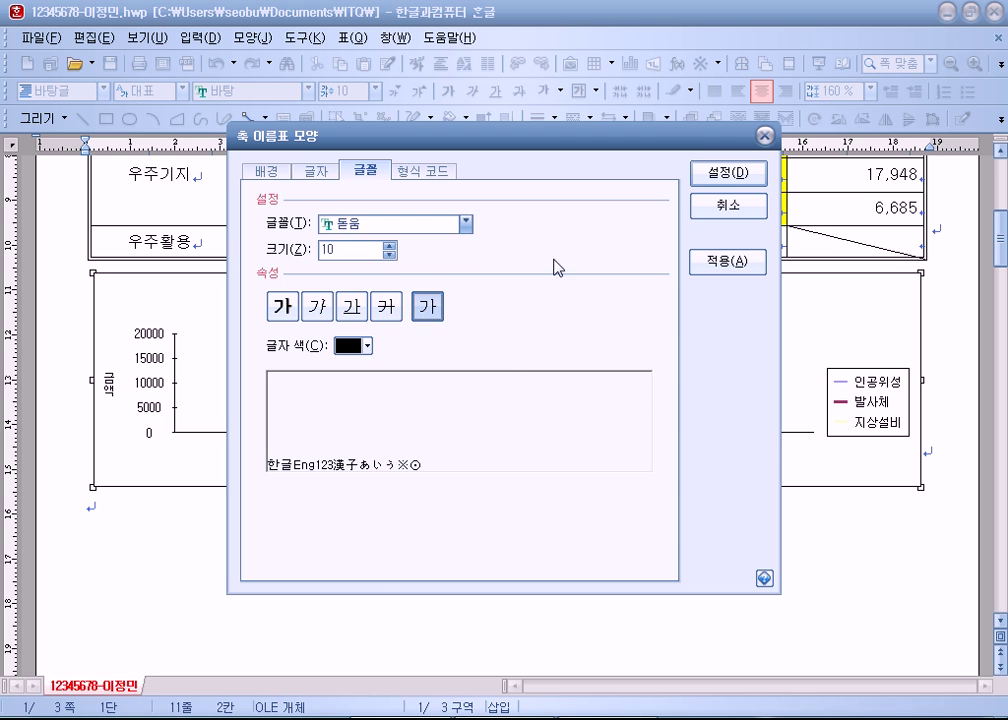
{"action": "left_click", "coordinate": [733, 176]}
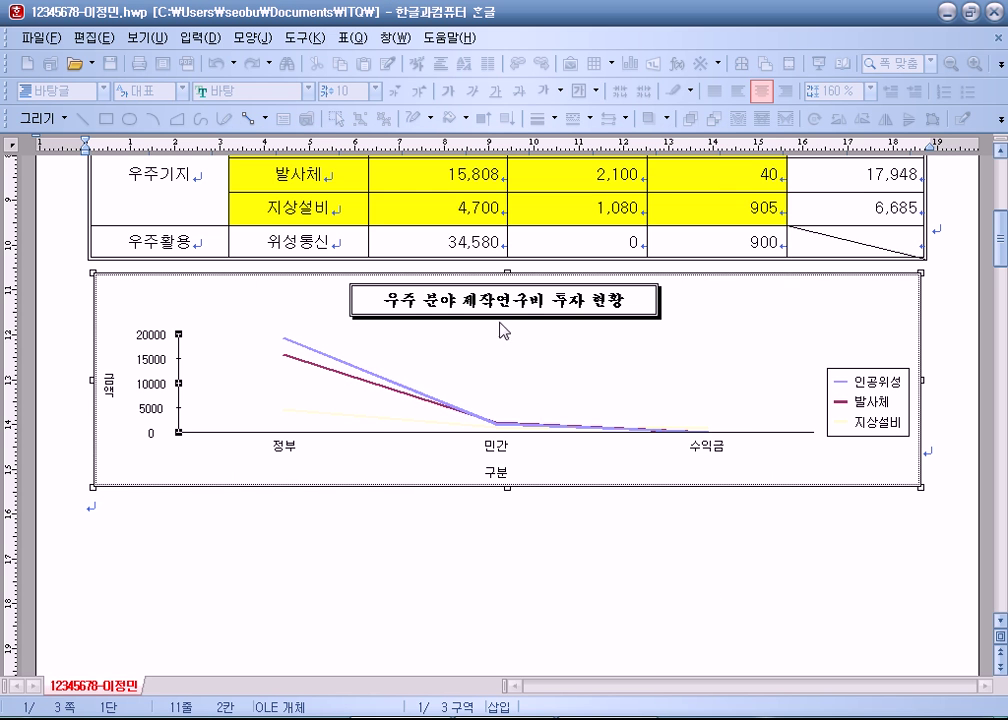
Step: Set the category axis labels to 돋움 at size 10
{"action": "double_click", "coordinate": [287, 455]}
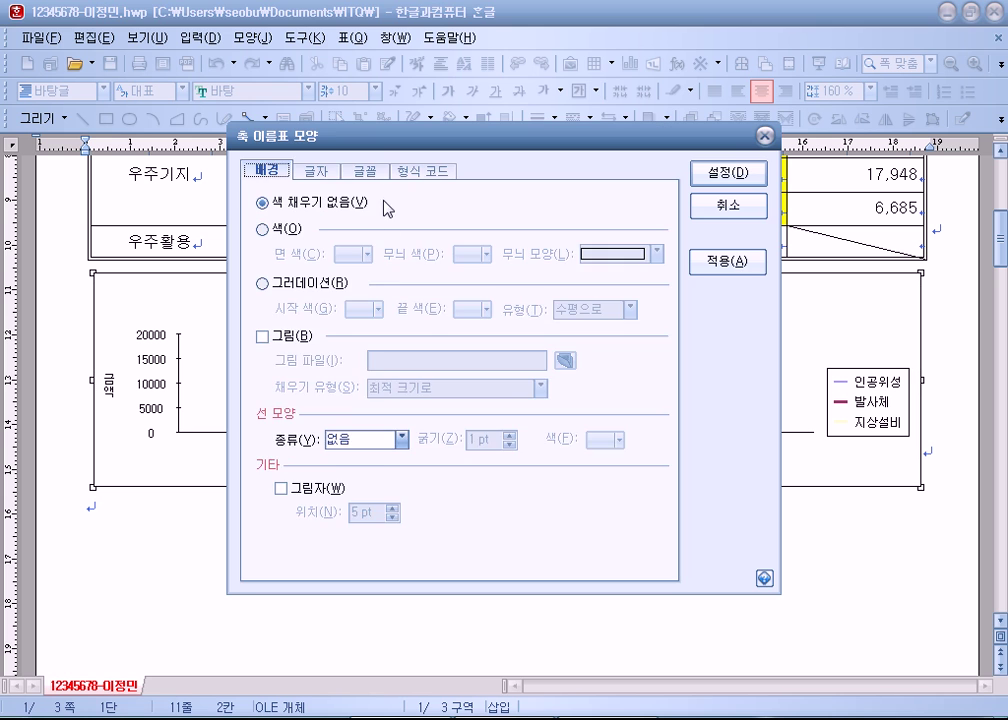
{"action": "left_click", "coordinate": [365, 170]}
{"action": "left_click", "coordinate": [465, 223]}
{"action": "scroll", "coordinate": [388, 338], "scroll_direction": "down", "scroll_amount": 5}
{"action": "scroll", "coordinate": [388, 338], "scroll_direction": "up", "scroll_amount": 10}
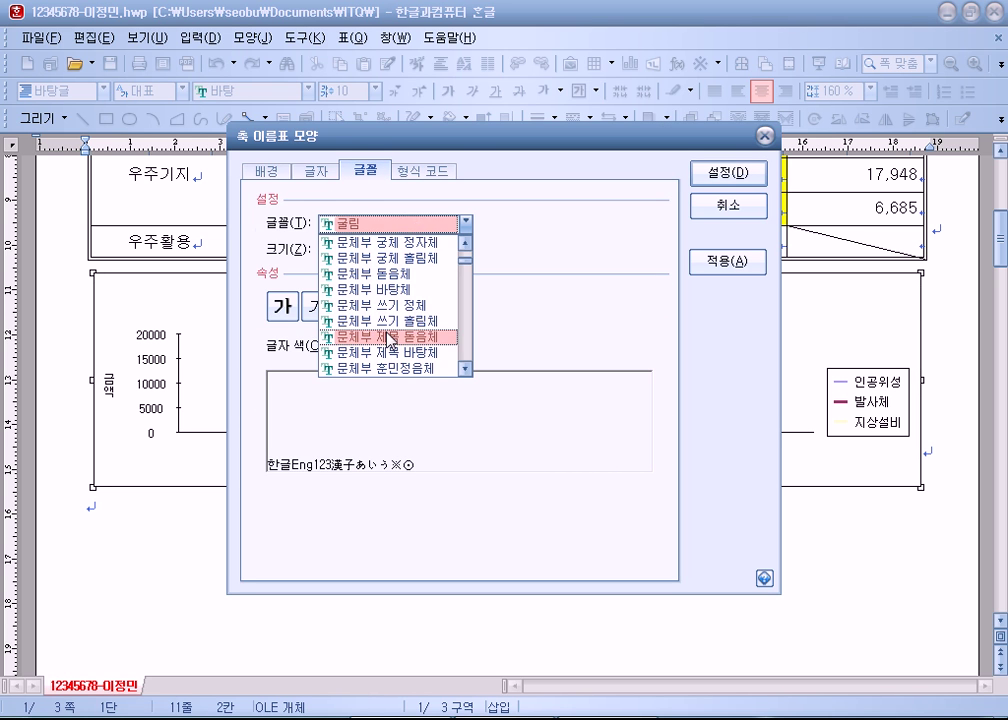
{"action": "left_click", "coordinate": [352, 257]}
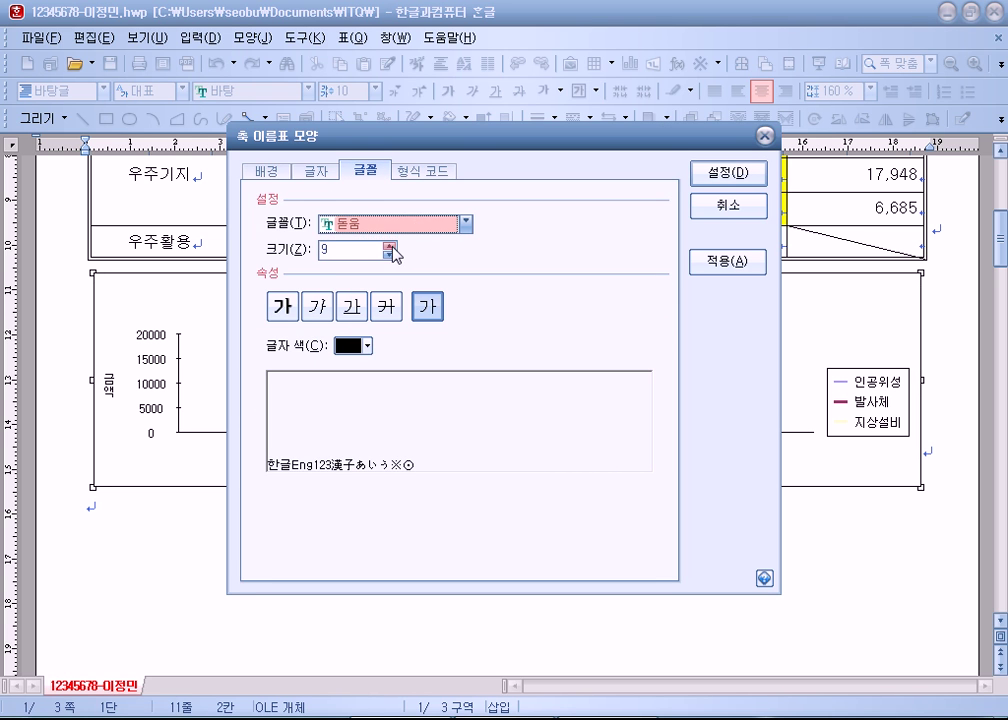
{"action": "left_click", "coordinate": [390, 245]}
{"action": "left_click", "coordinate": [702, 179]}
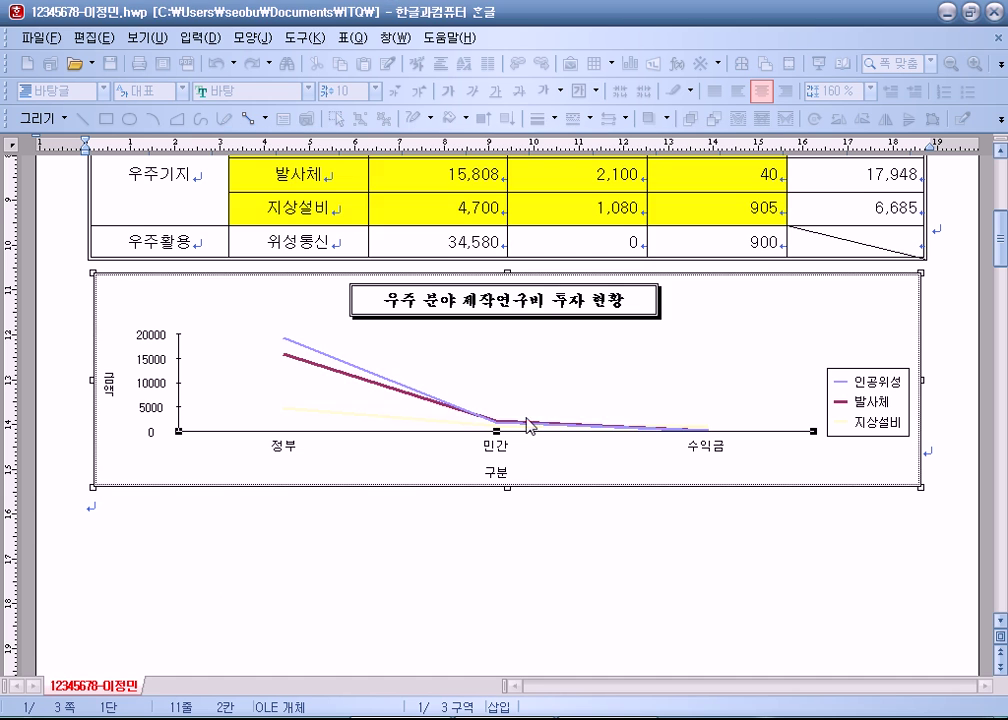
Step: Set the 구분 axis title to 돋움 in regular style
{"action": "double_click", "coordinate": [497, 472]}
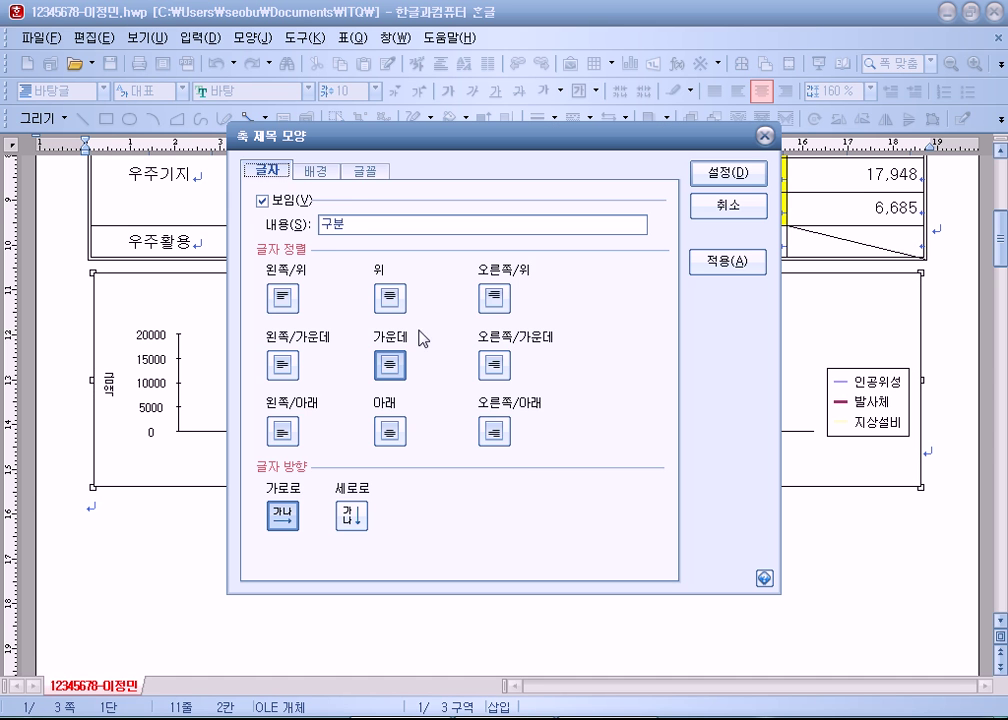
{"action": "left_click", "coordinate": [367, 172]}
{"action": "left_click", "coordinate": [390, 223]}
{"action": "scroll", "coordinate": [364, 340], "scroll_direction": "down", "scroll_amount": 6}
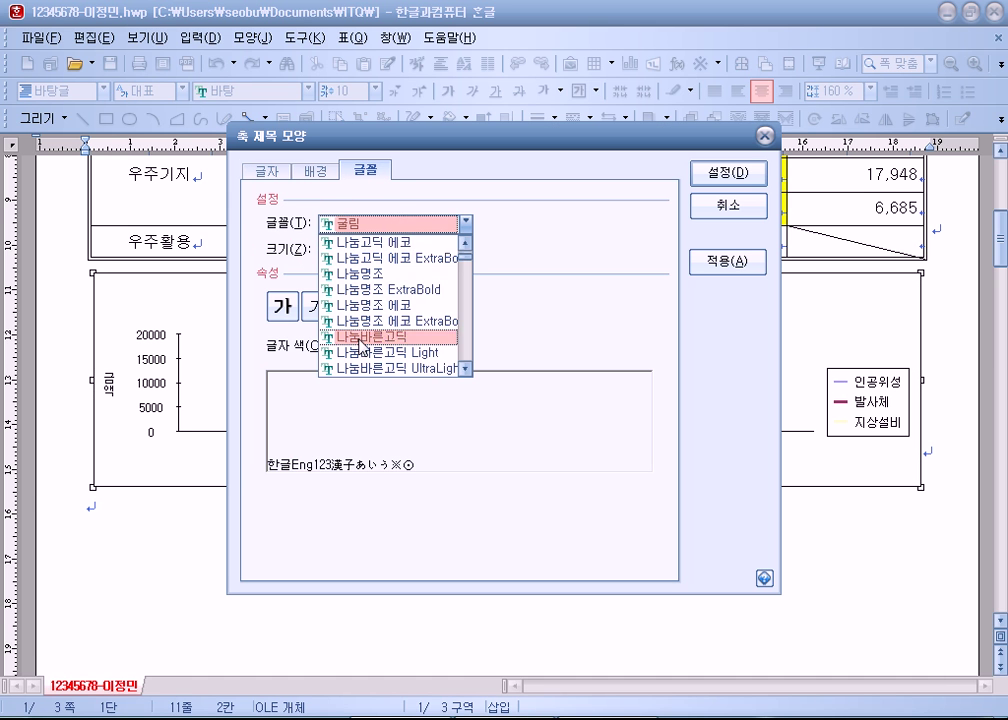
{"action": "left_click", "coordinate": [350, 289]}
{"action": "left_click", "coordinate": [390, 245]}
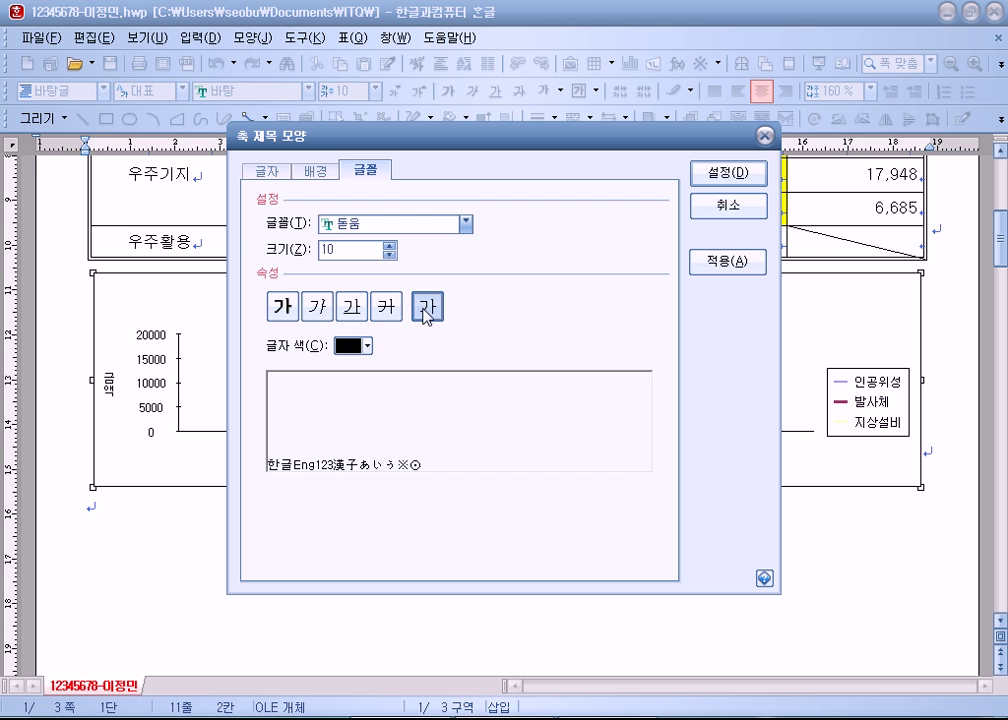
{"action": "left_click", "coordinate": [726, 173]}
{"action": "left_click", "coordinate": [849, 422]}
Step: Set the legend text (인공위성, 발사체, 지상설비) to 돋움 at size 10
{"action": "double_click", "coordinate": [849, 422]}
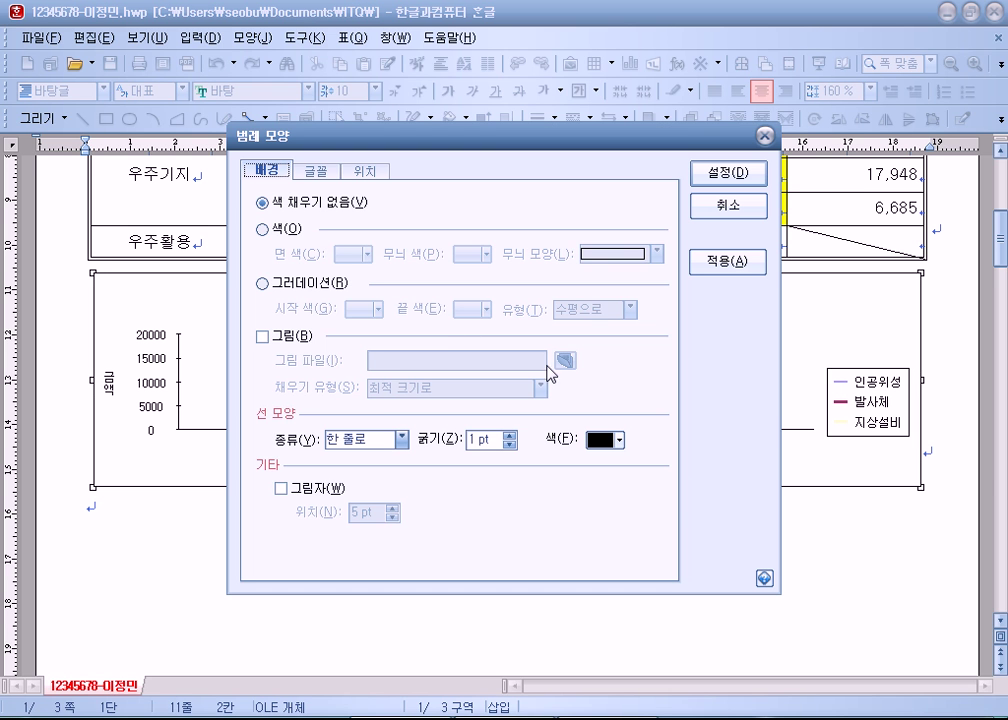
{"action": "left_click", "coordinate": [365, 171]}
{"action": "left_click", "coordinate": [316, 170]}
{"action": "left_click", "coordinate": [350, 218]}
{"action": "scroll", "coordinate": [370, 300], "scroll_direction": "down", "scroll_amount": 10}
{"action": "scroll", "coordinate": [370, 320], "scroll_direction": "up", "scroll_amount": 2}
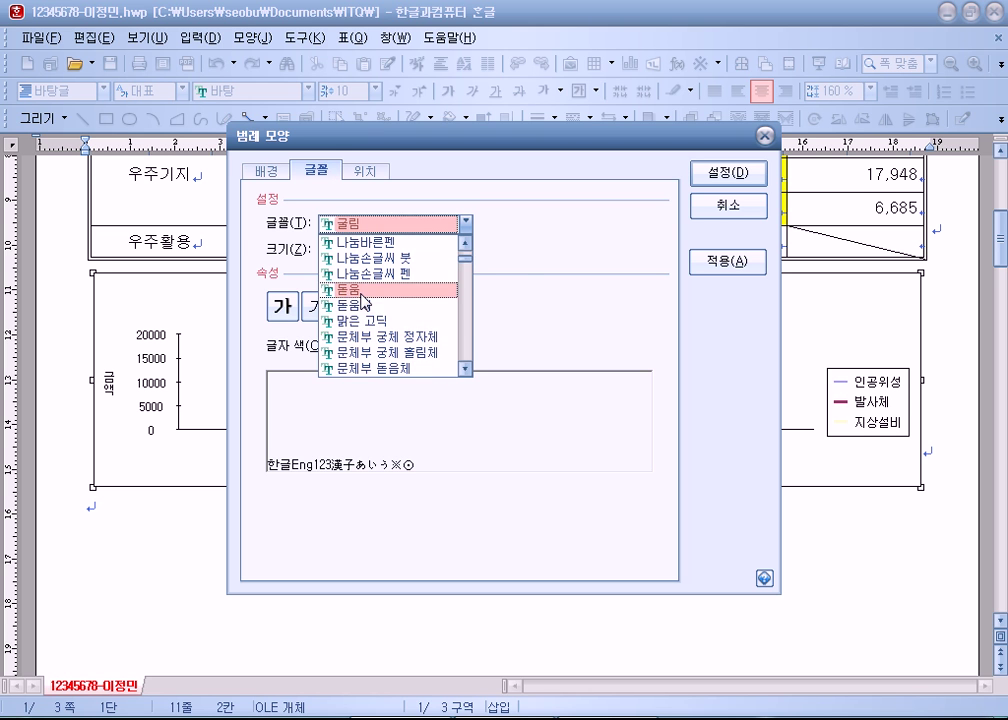
{"action": "left_click", "coordinate": [348, 288]}
{"action": "left_click", "coordinate": [390, 244]}
{"action": "left_click", "coordinate": [711, 190]}
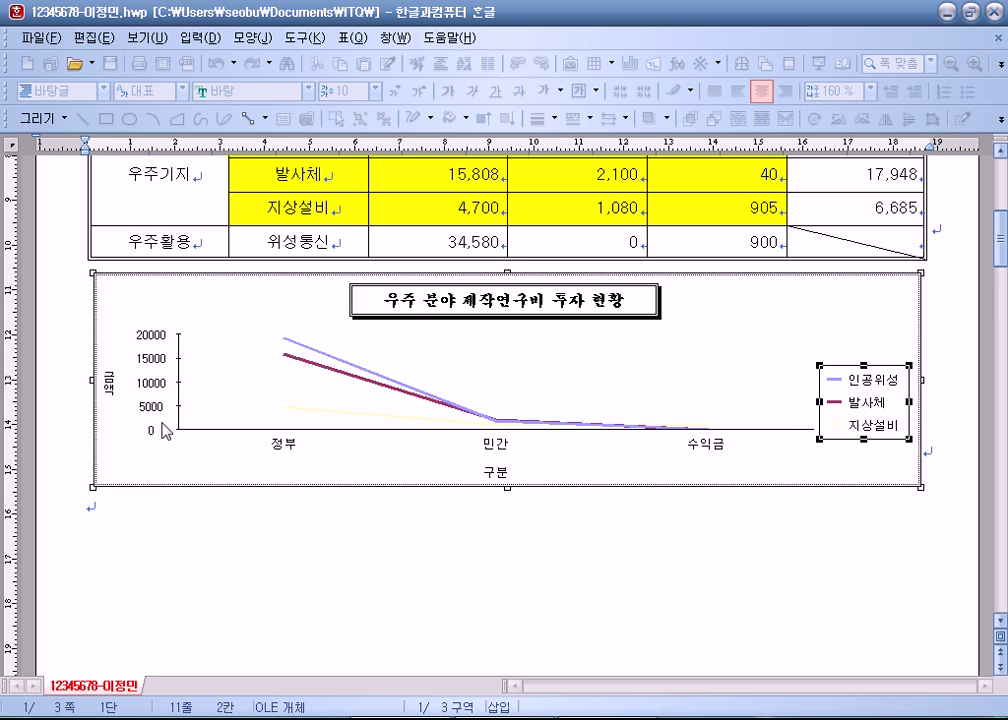
{"action": "left_click", "coordinate": [147, 388]}
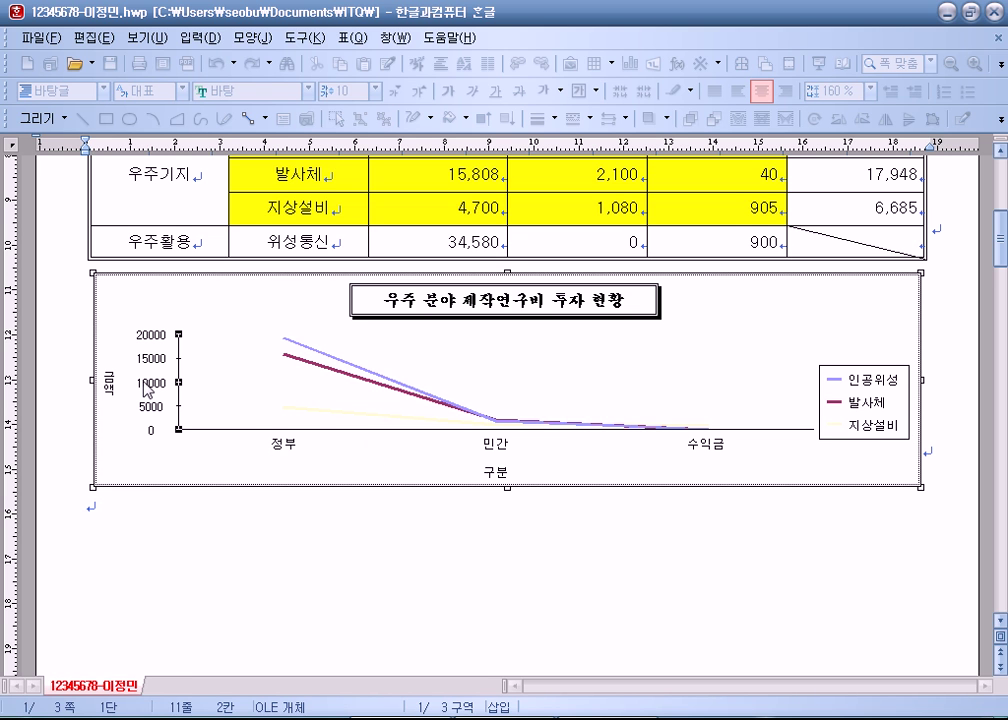
{"action": "double_click", "coordinate": [147, 388]}
{"action": "left_click", "coordinate": [421, 172]}
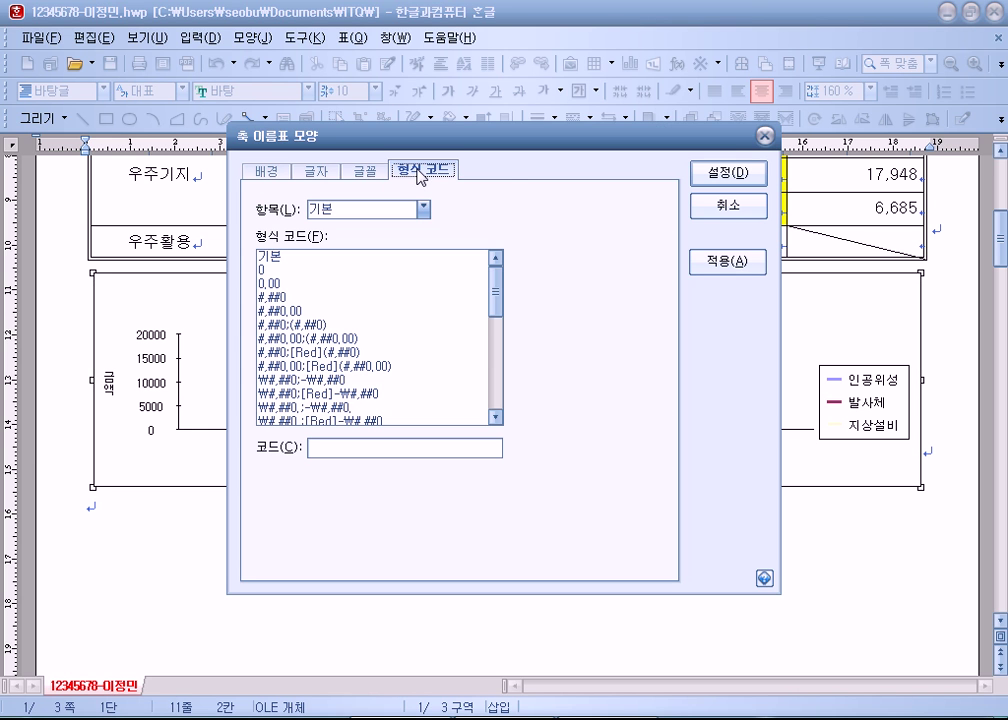
{"action": "left_click", "coordinate": [728, 206]}
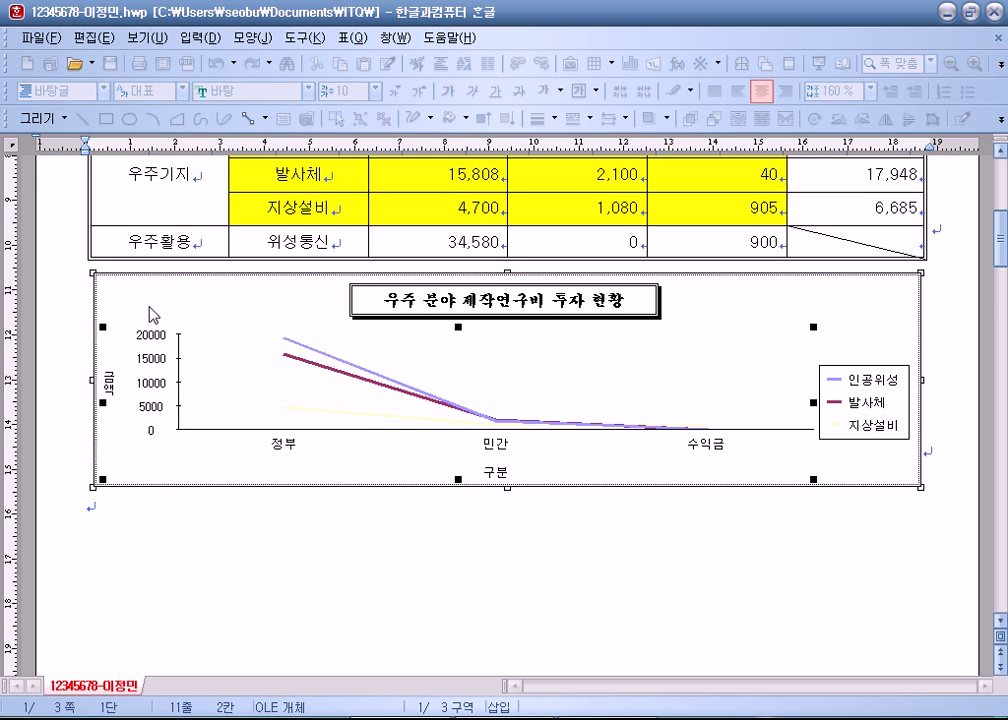
Step: Check the chart title's font settings and close them unchanged
{"action": "double_click", "coordinate": [568, 310]}
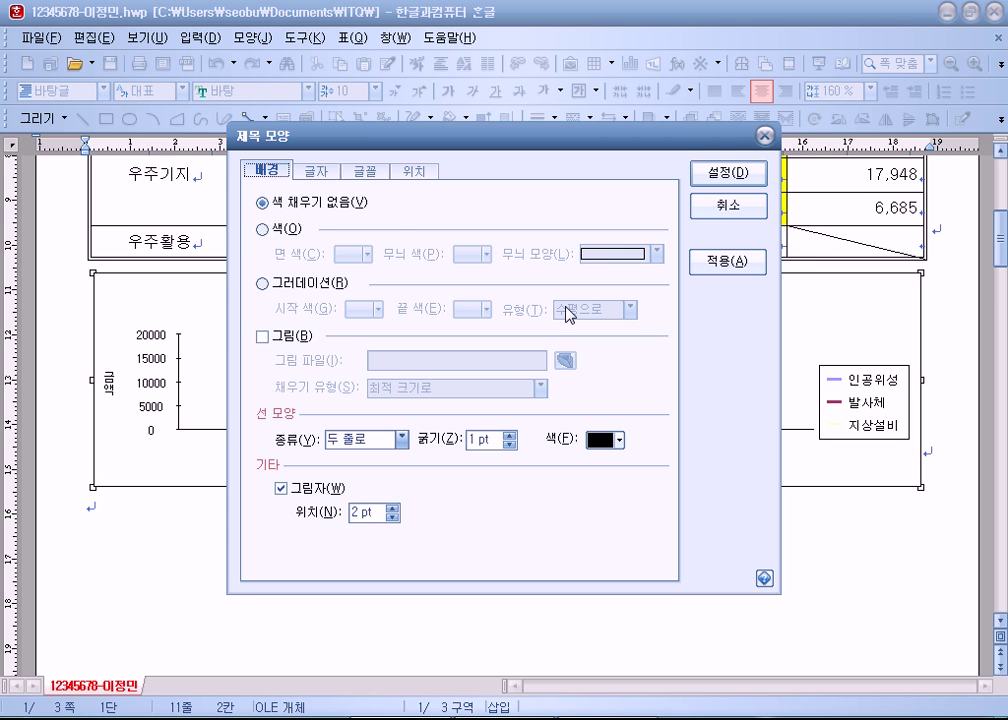
{"action": "left_click", "coordinate": [362, 172]}
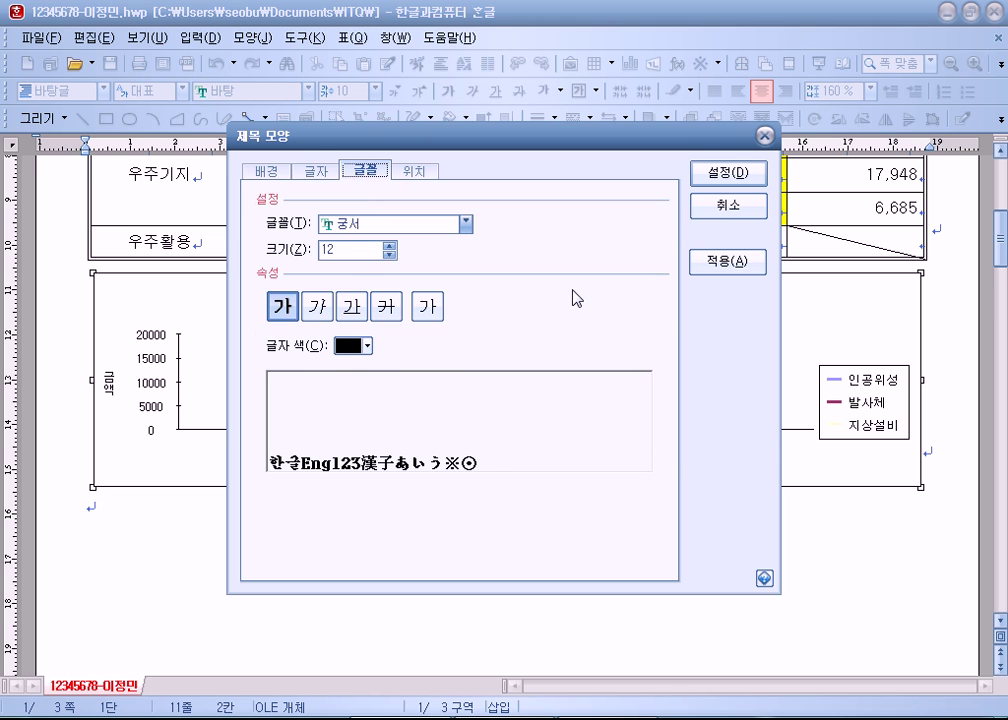
{"action": "left_click", "coordinate": [711, 205]}
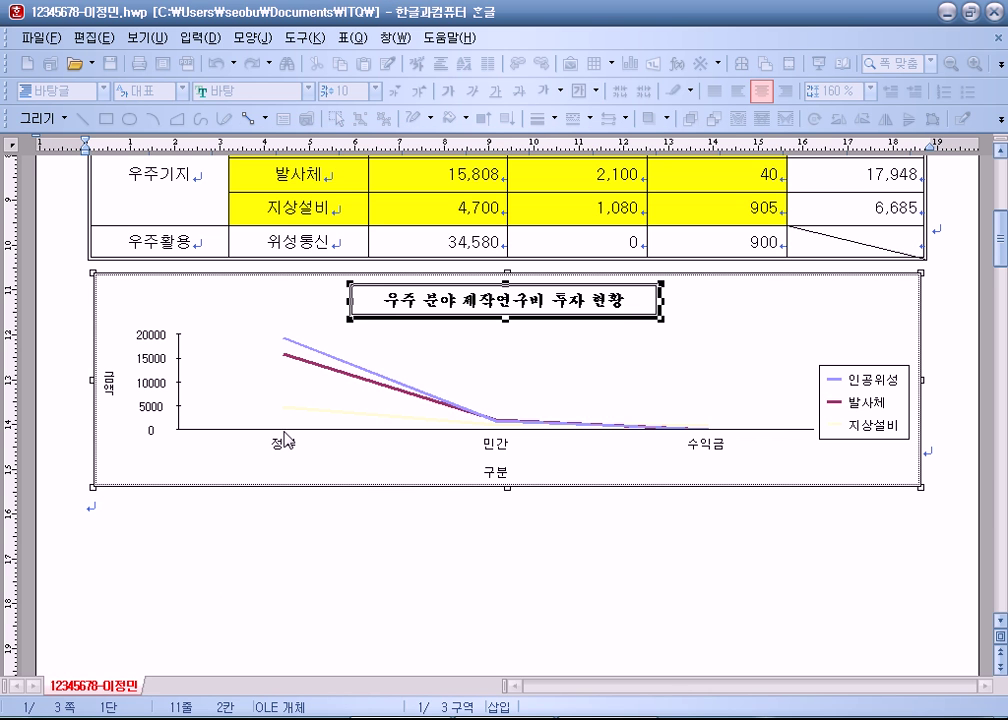
{"action": "left_click", "coordinate": [110, 384]}
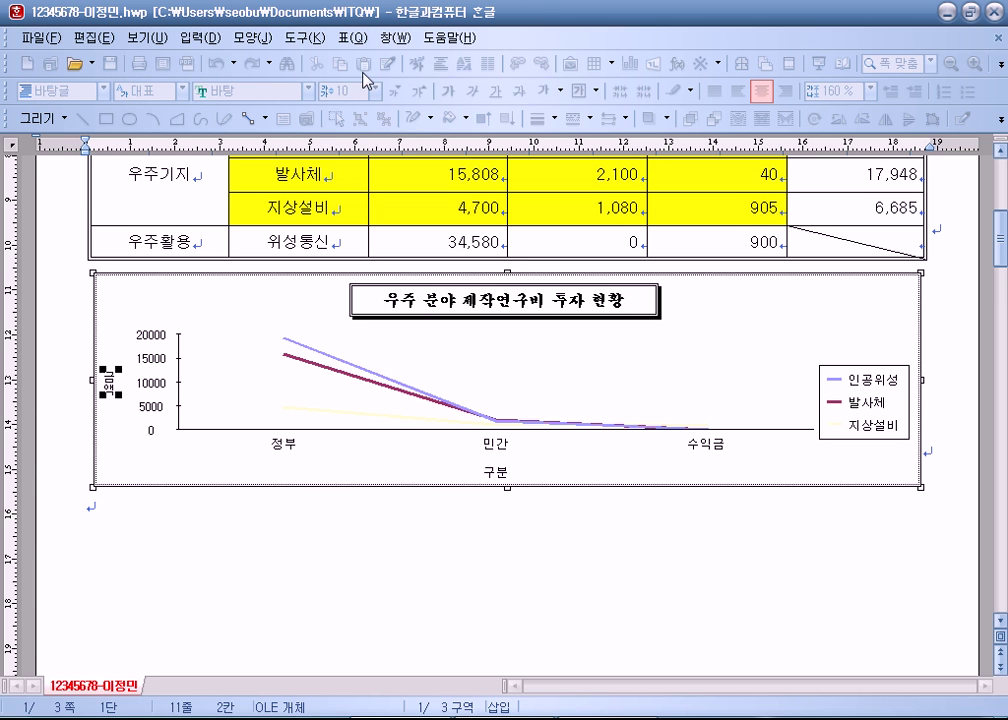
Step: Apply the #,##0 format code so the value axis reads 0 to 20,000
{"action": "left_click", "coordinate": [155, 345]}
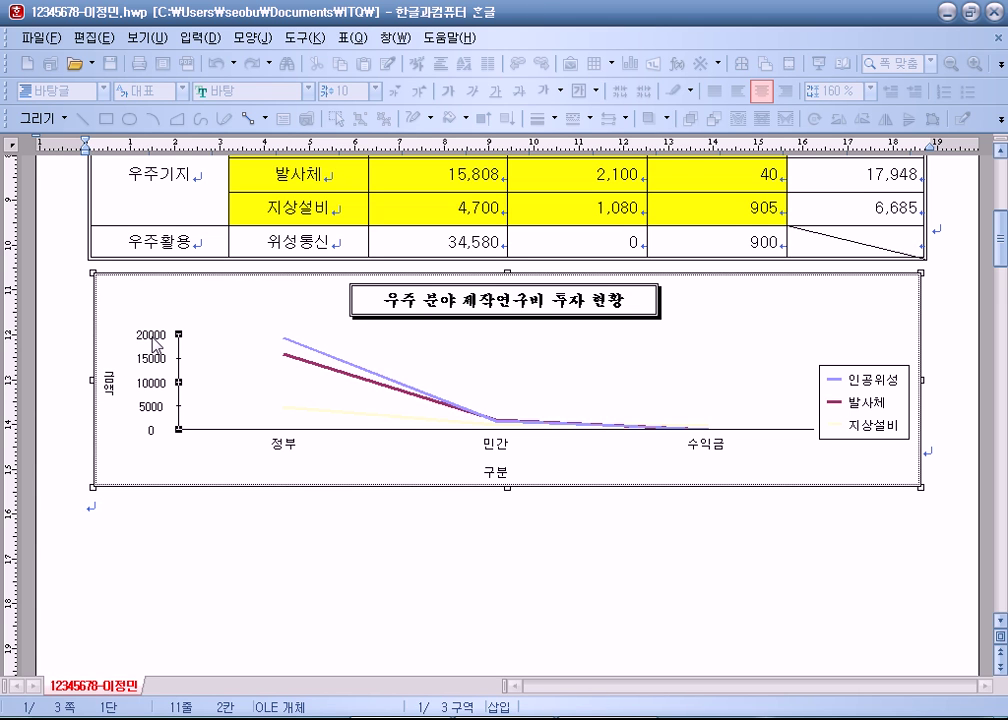
{"action": "double_click", "coordinate": [155, 345]}
{"action": "left_click", "coordinate": [410, 170]}
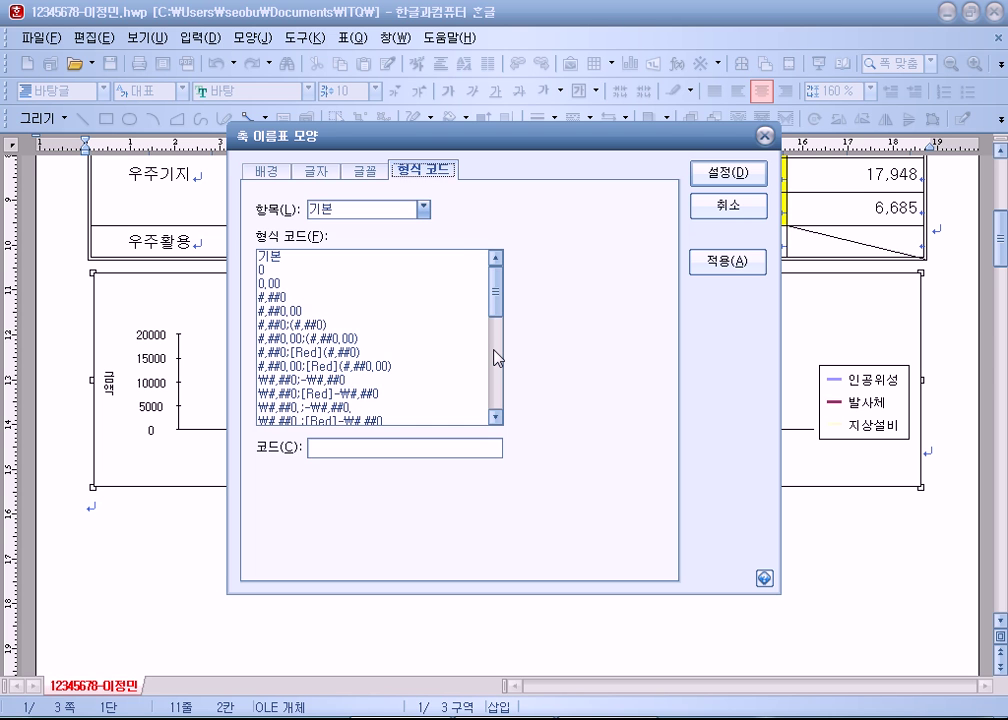
{"action": "key", "text": "Escape"}
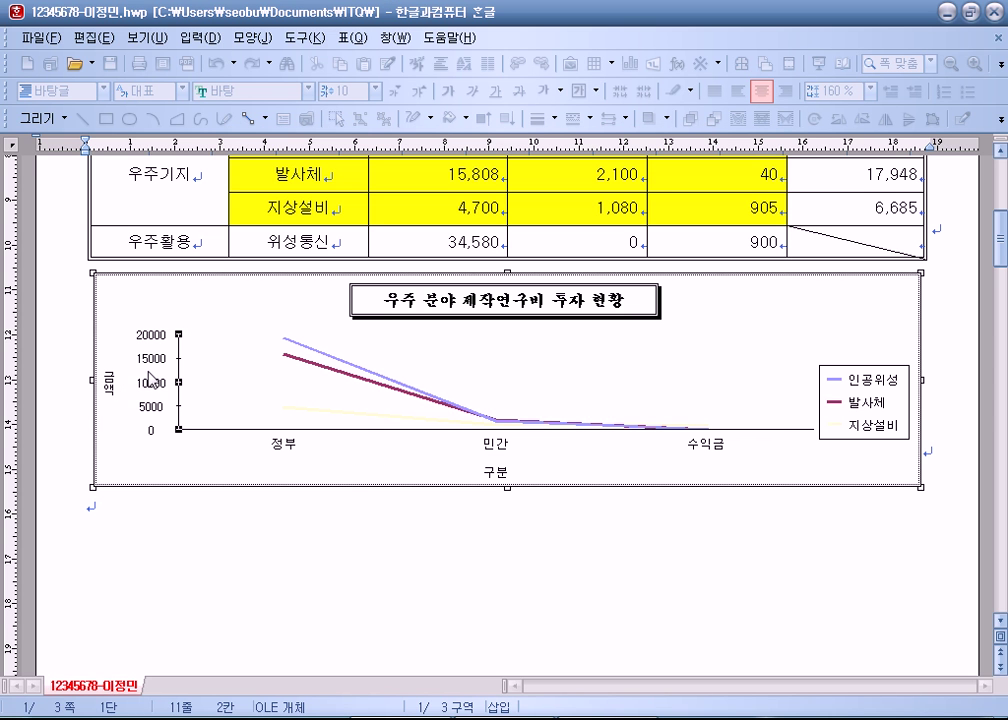
{"action": "left_click", "coordinate": [157, 367]}
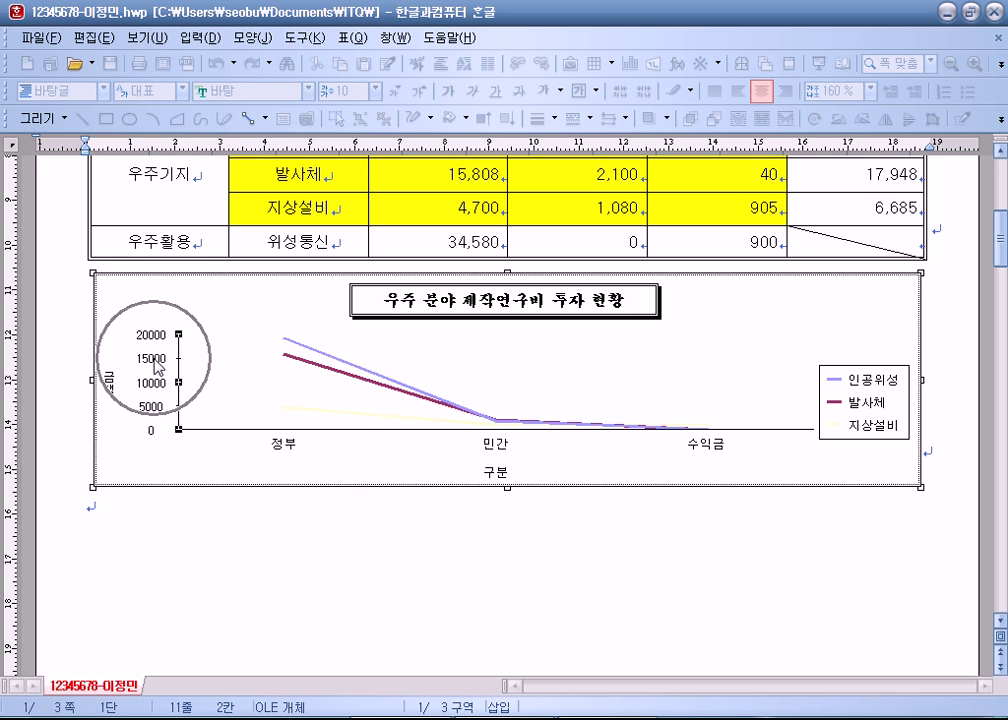
{"action": "double_click", "coordinate": [157, 367]}
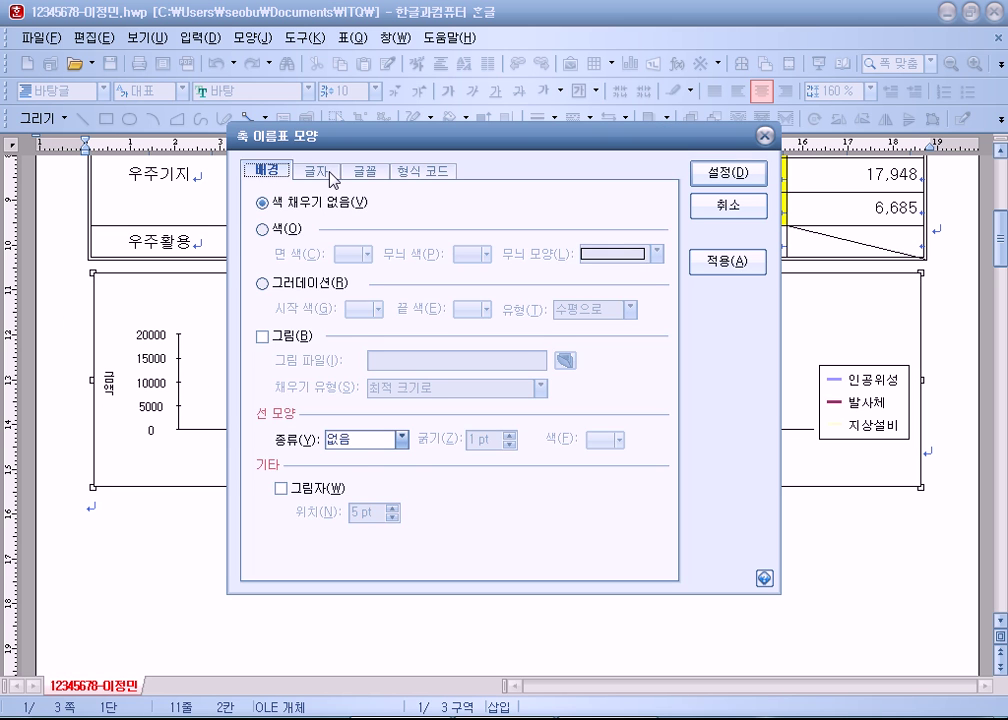
{"action": "left_click", "coordinate": [360, 174]}
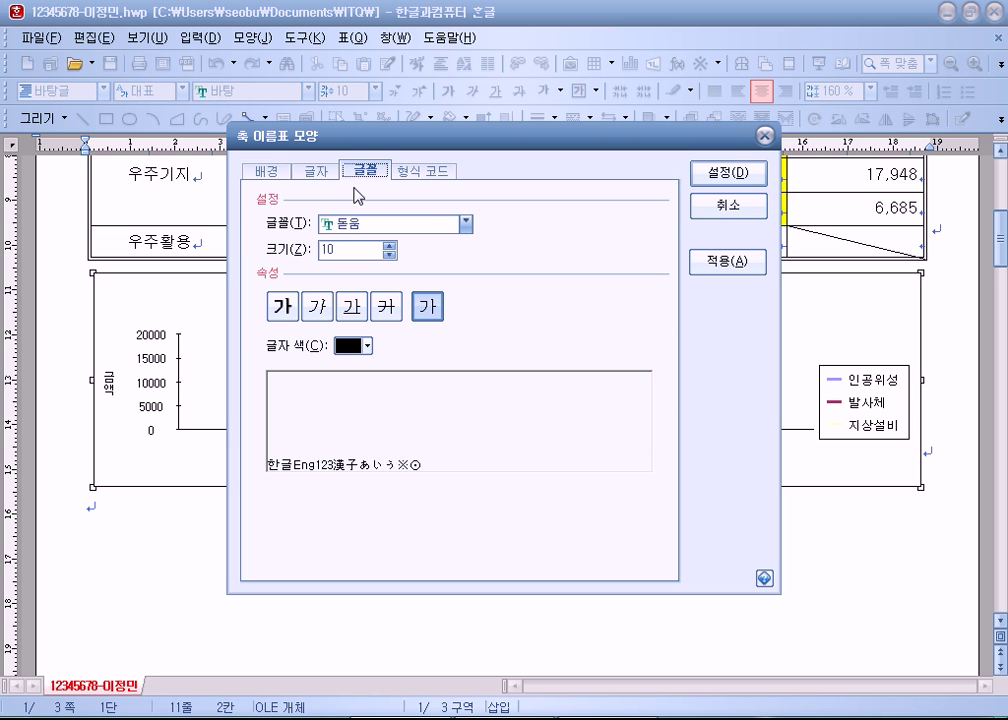
{"action": "left_click", "coordinate": [432, 171]}
{"action": "left_click", "coordinate": [272, 298]}
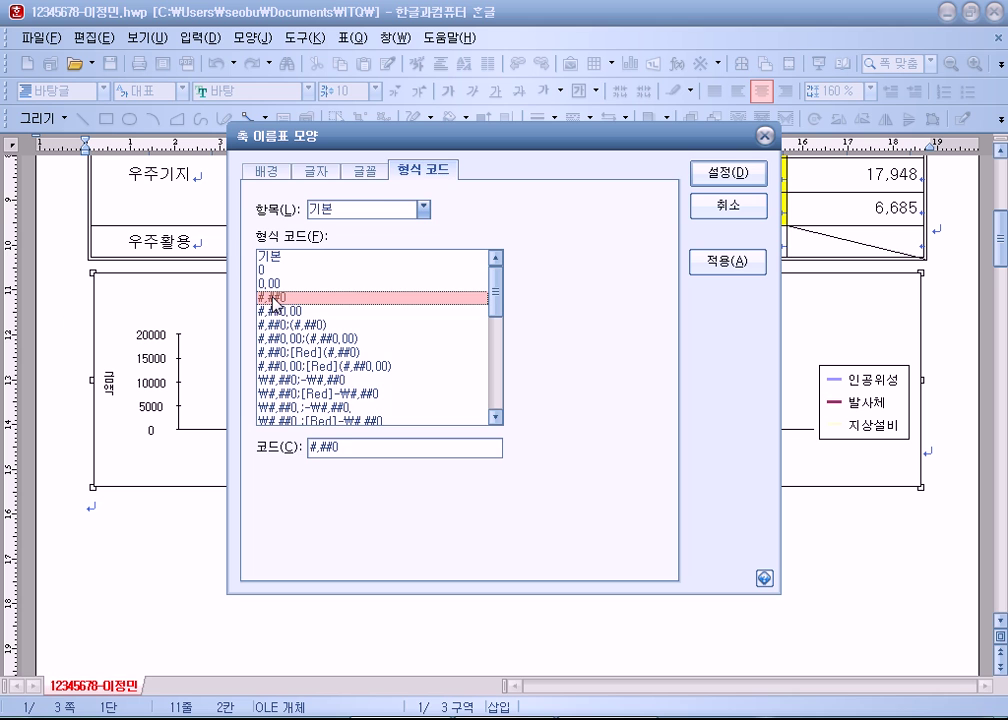
{"action": "left_click", "coordinate": [728, 173]}
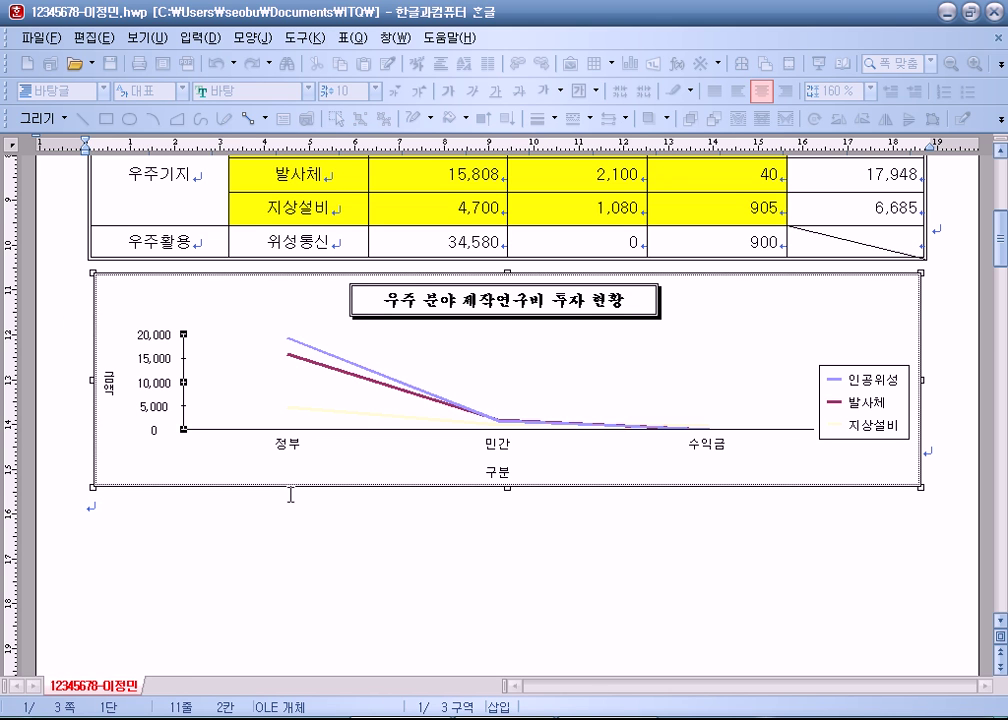
Step: Re-enter the chart and set the title to bold 궁서 at size 12
{"action": "left_click", "coordinate": [88, 513]}
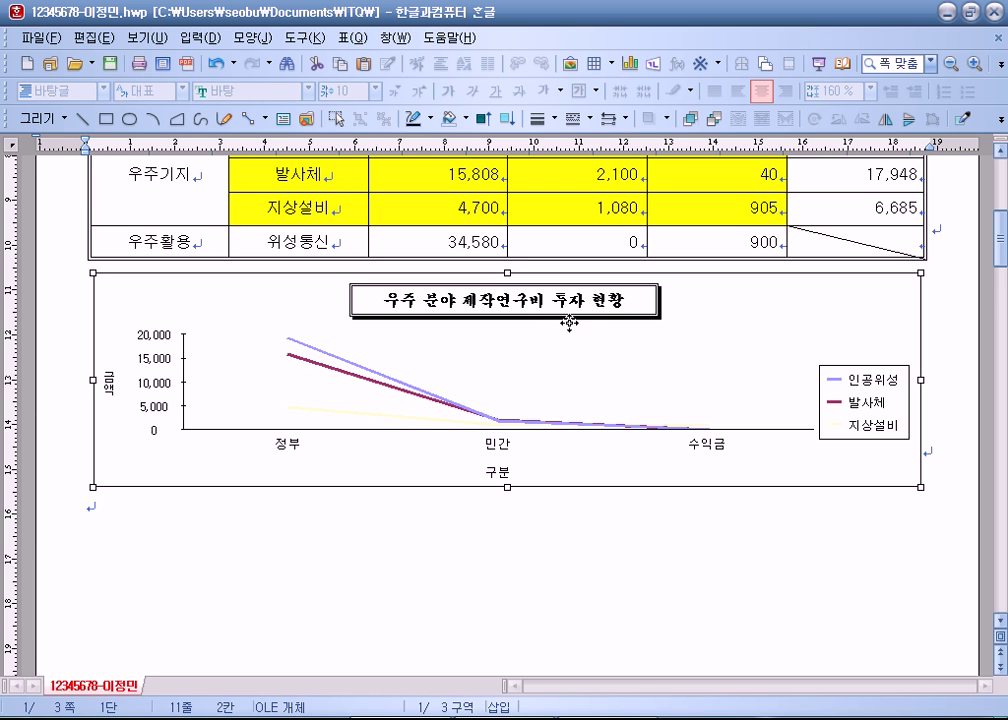
{"action": "double_click", "coordinate": [601, 358]}
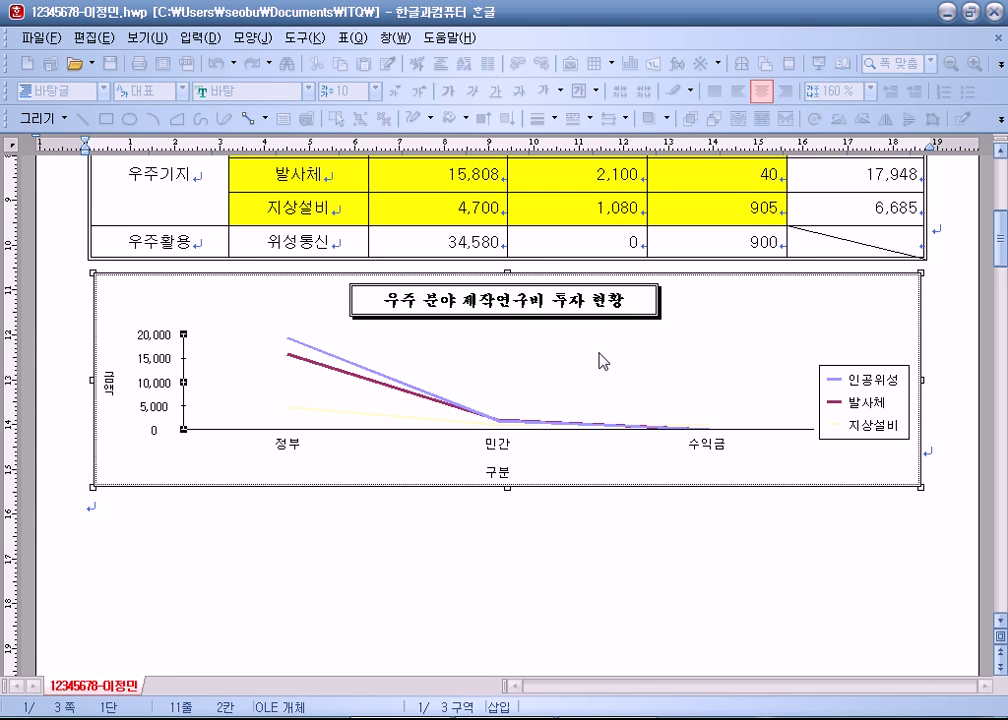
{"action": "double_click", "coordinate": [528, 310]}
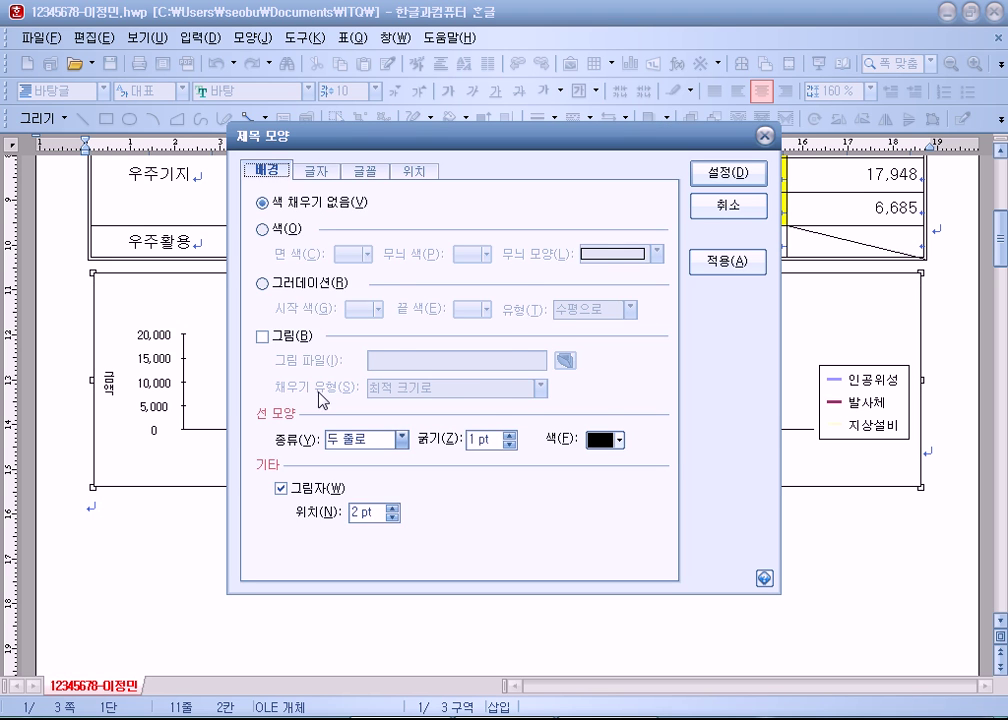
{"action": "left_click", "coordinate": [312, 174]}
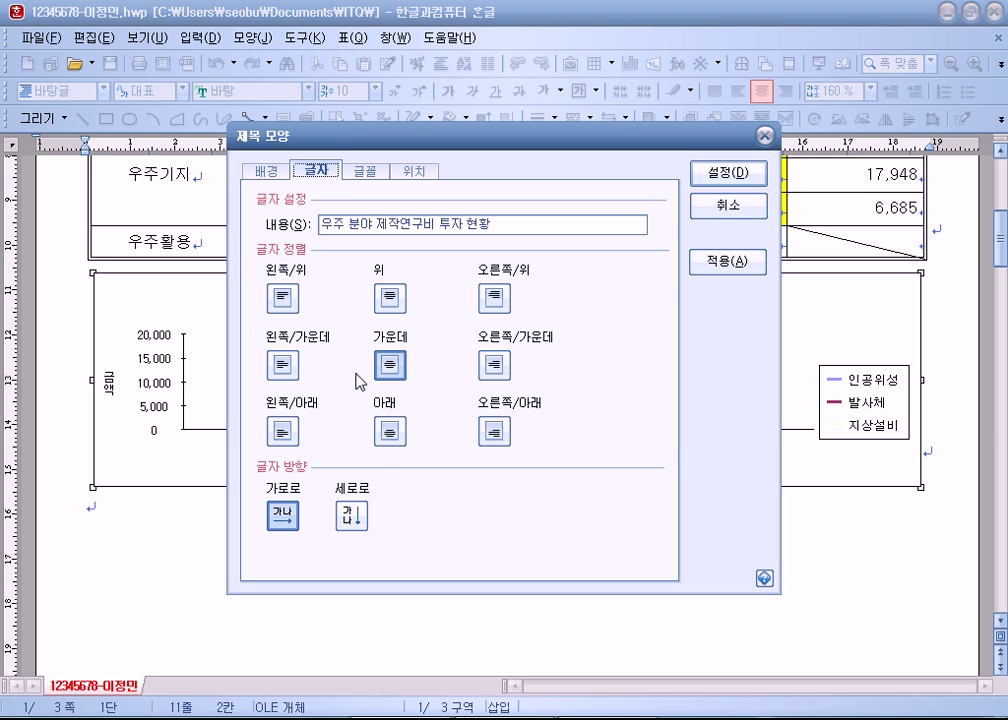
{"action": "left_click", "coordinate": [366, 172]}
{"action": "left_click", "coordinate": [377, 226]}
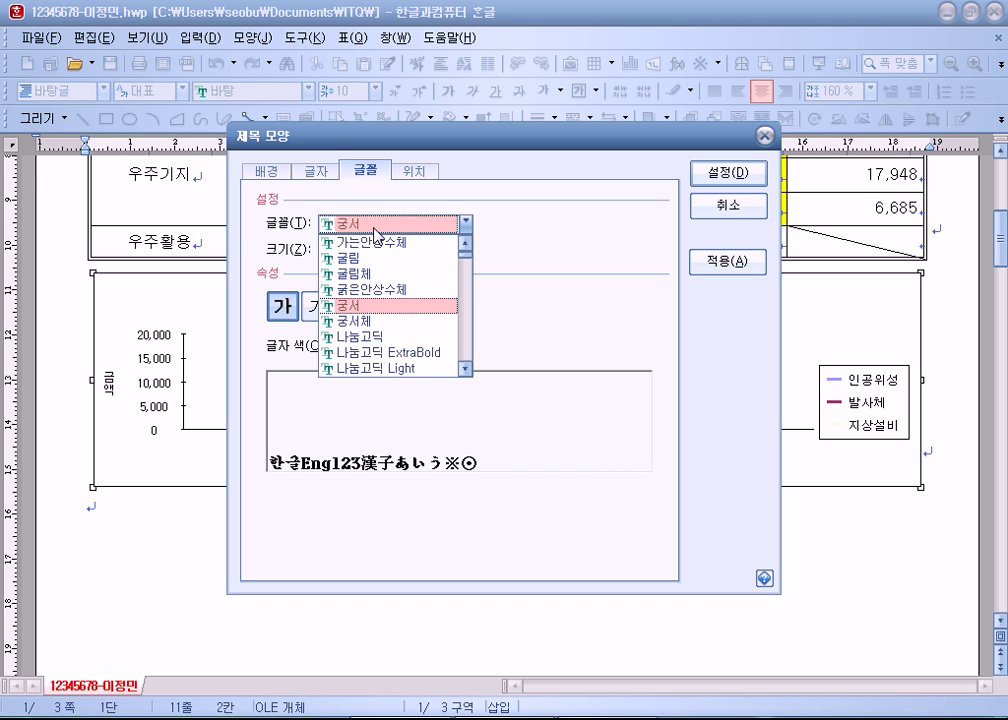
{"action": "left_click", "coordinate": [520, 270]}
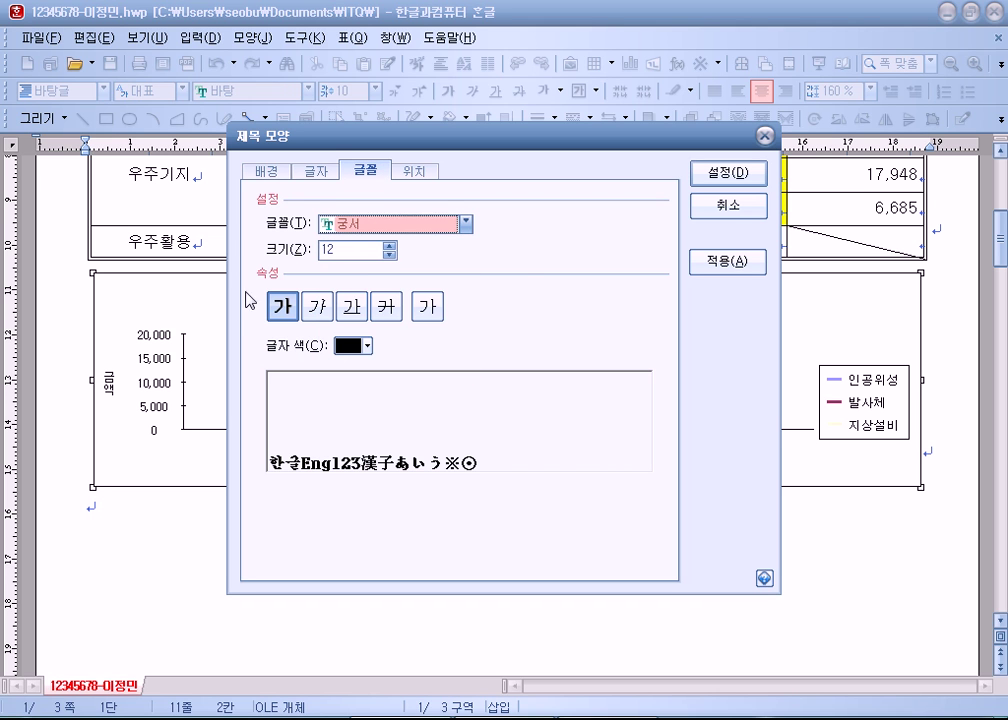
{"action": "left_click", "coordinate": [281, 307]}
{"action": "left_click", "coordinate": [281, 307]}
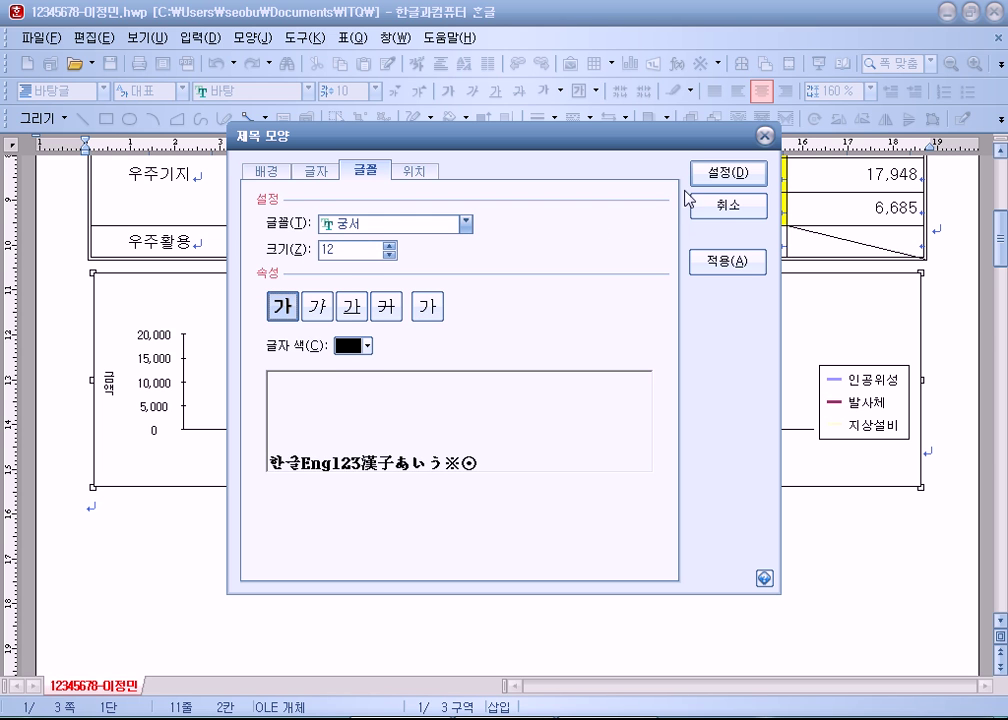
{"action": "left_click", "coordinate": [722, 174]}
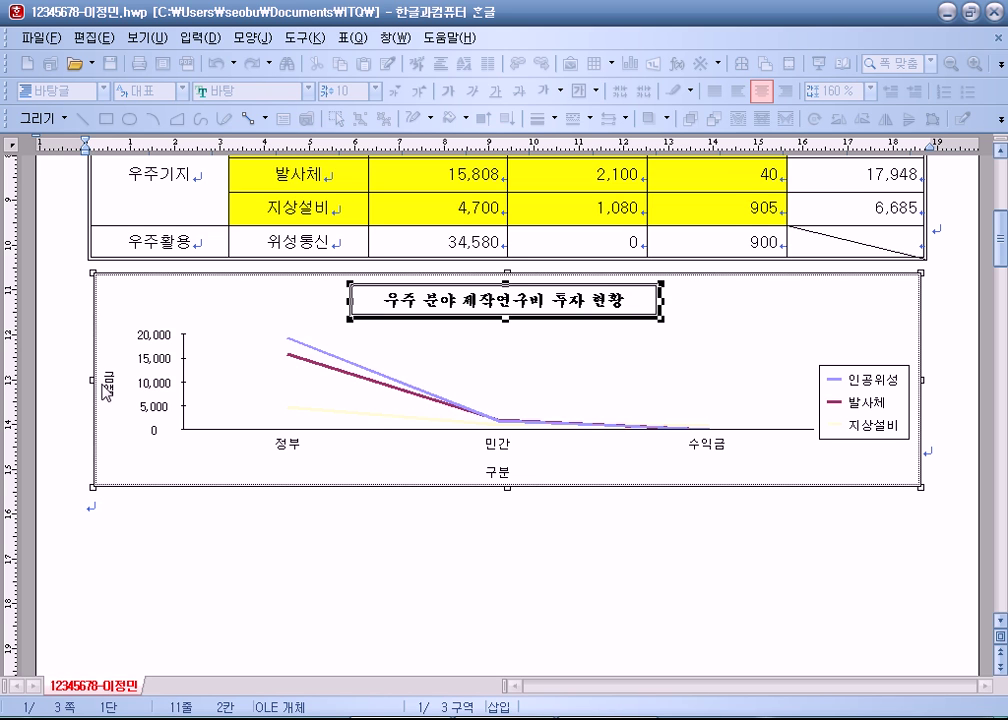
Step: Check each chart element in turn: 금액 title, both axes, 구분 title and legend
{"action": "left_click", "coordinate": [111, 389]}
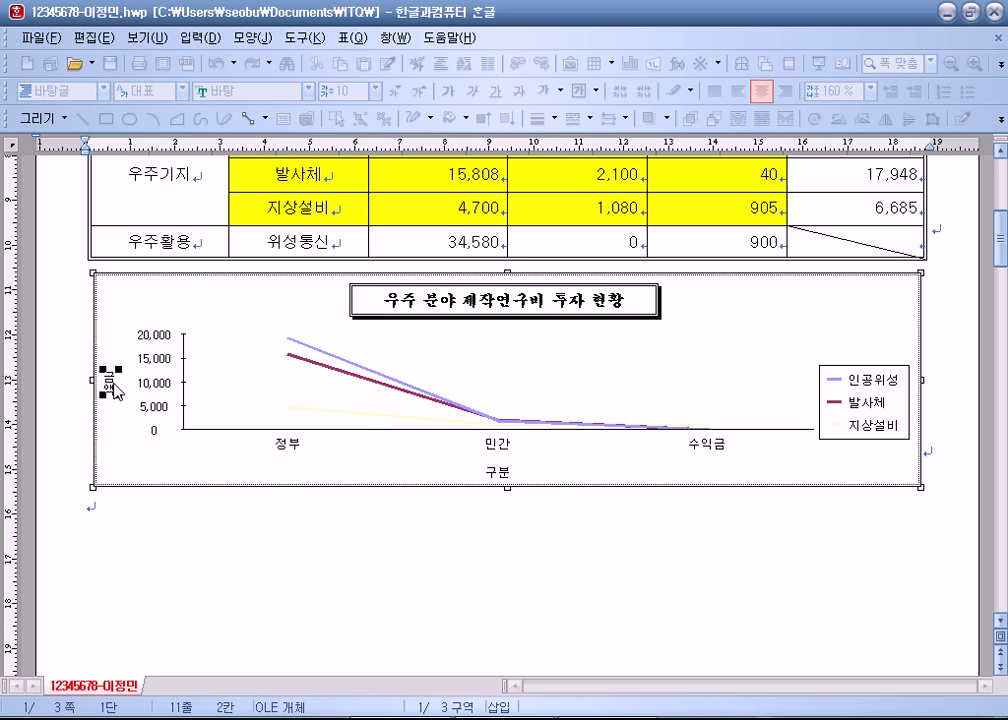
{"action": "left_click", "coordinate": [163, 367]}
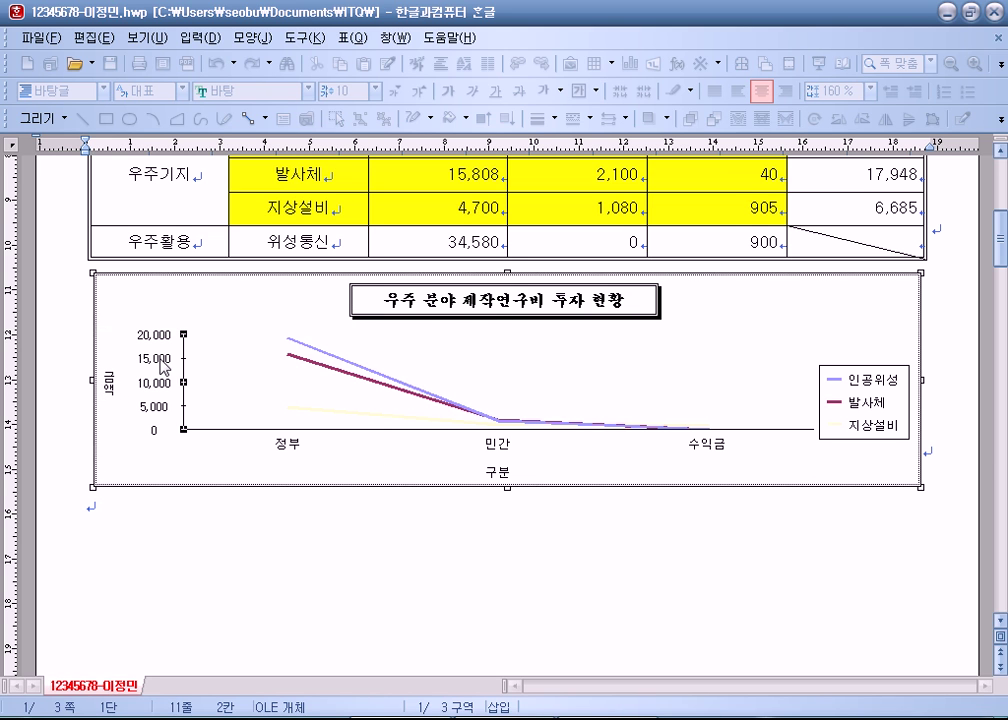
{"action": "left_click", "coordinate": [291, 450]}
{"action": "left_click", "coordinate": [499, 475]}
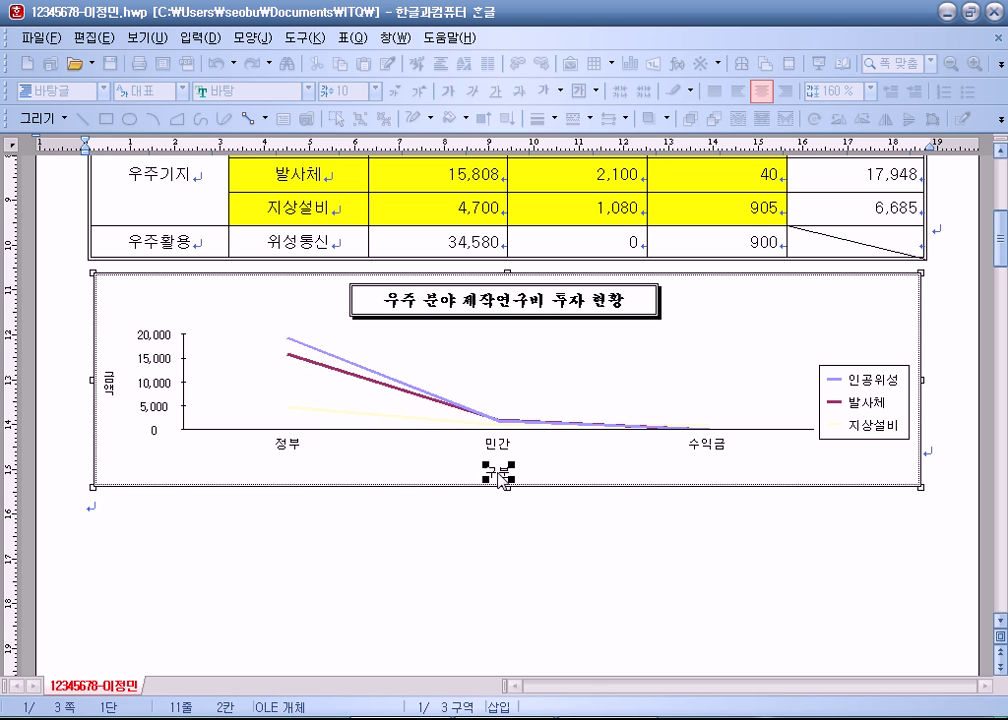
{"action": "left_click", "coordinate": [860, 395]}
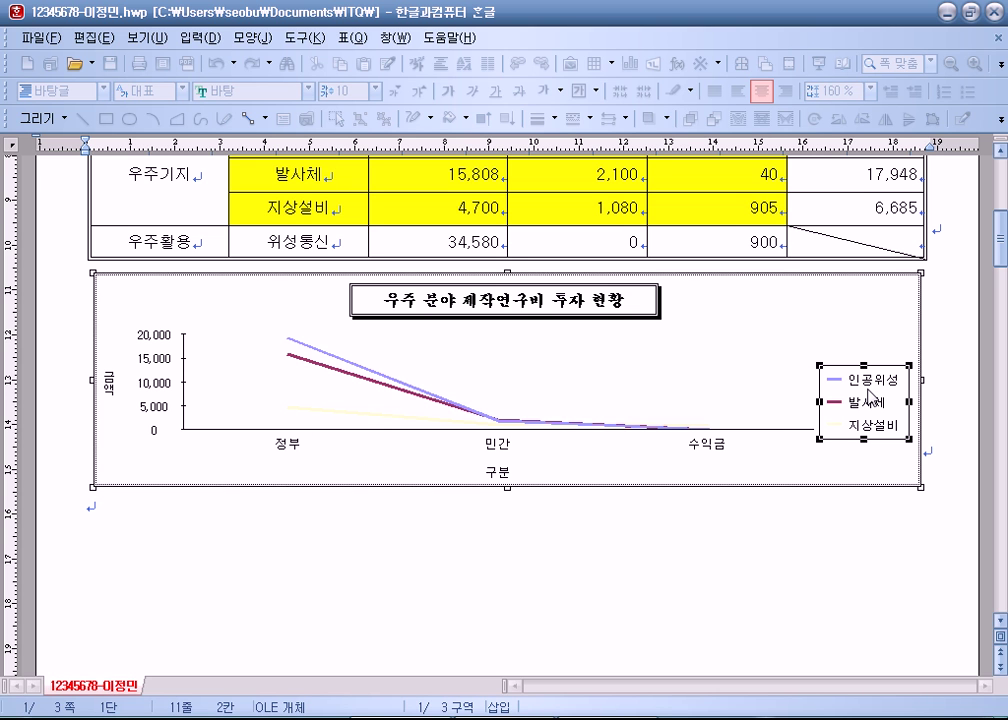
Step: Reapply the legend's 돋움 size 10 font settings, then select the value axis
{"action": "double_click", "coordinate": [869, 396]}
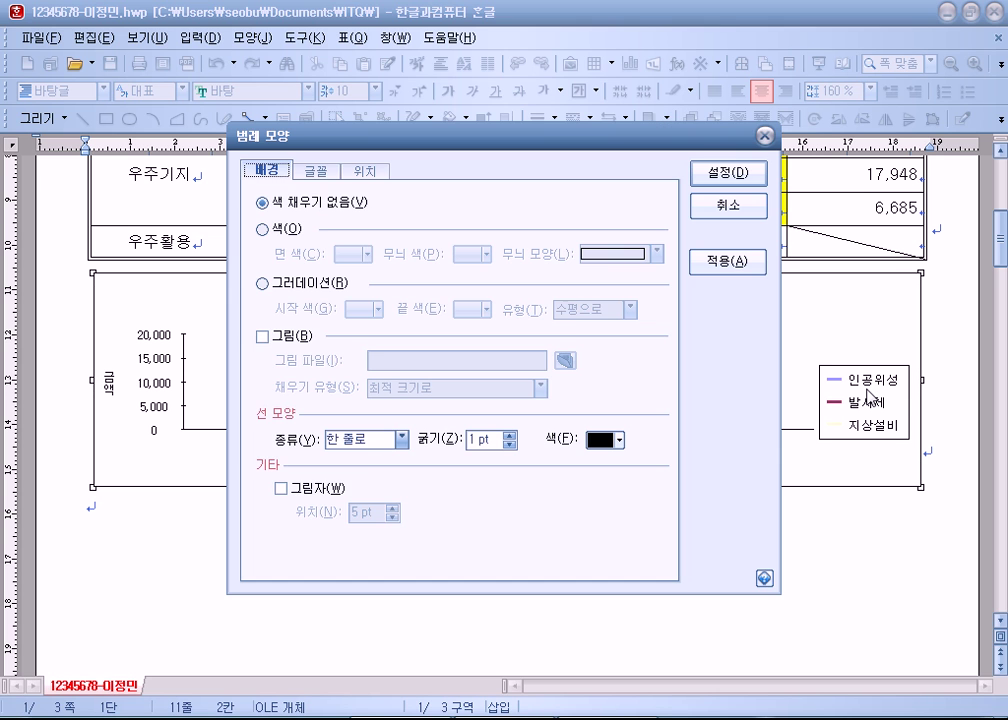
{"action": "left_click", "coordinate": [318, 176]}
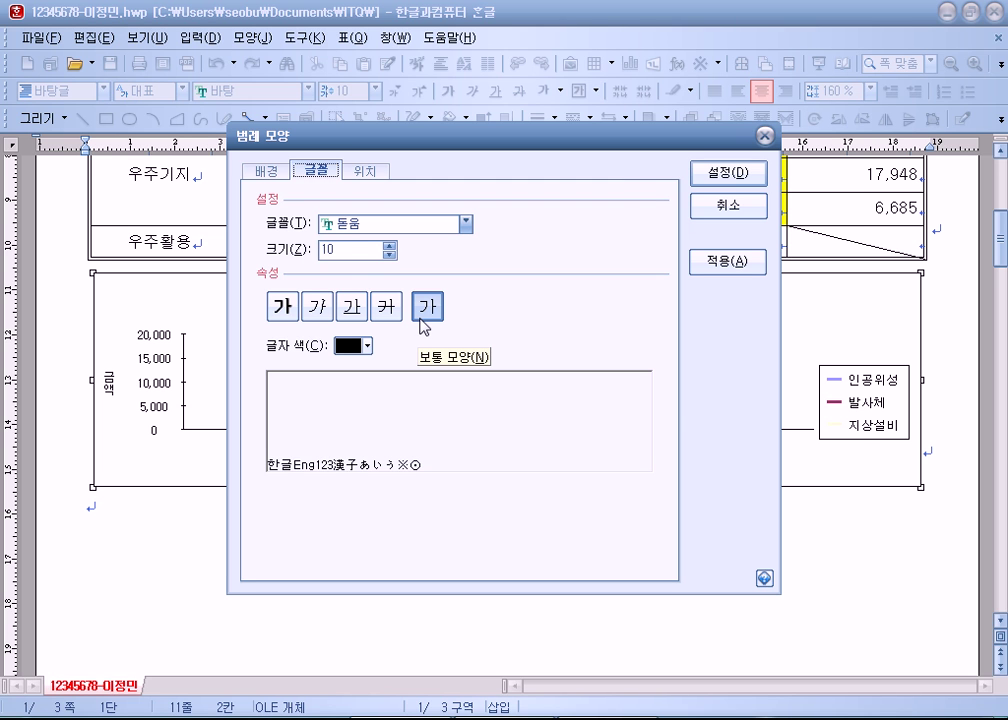
{"action": "left_click", "coordinate": [713, 182]}
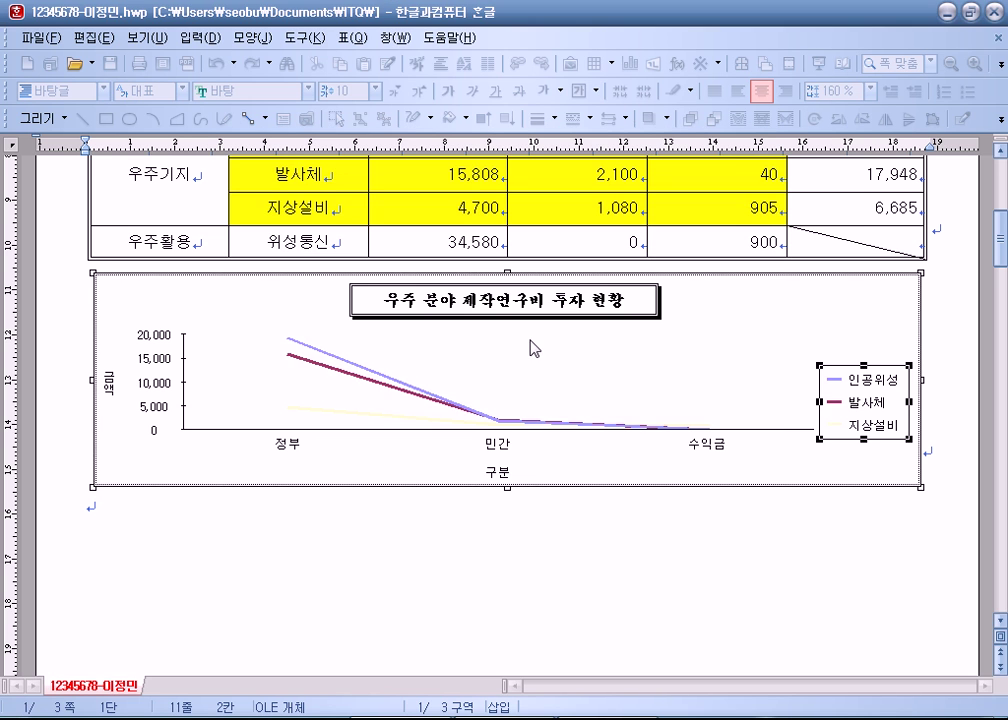
{"action": "left_click", "coordinate": [156, 341]}
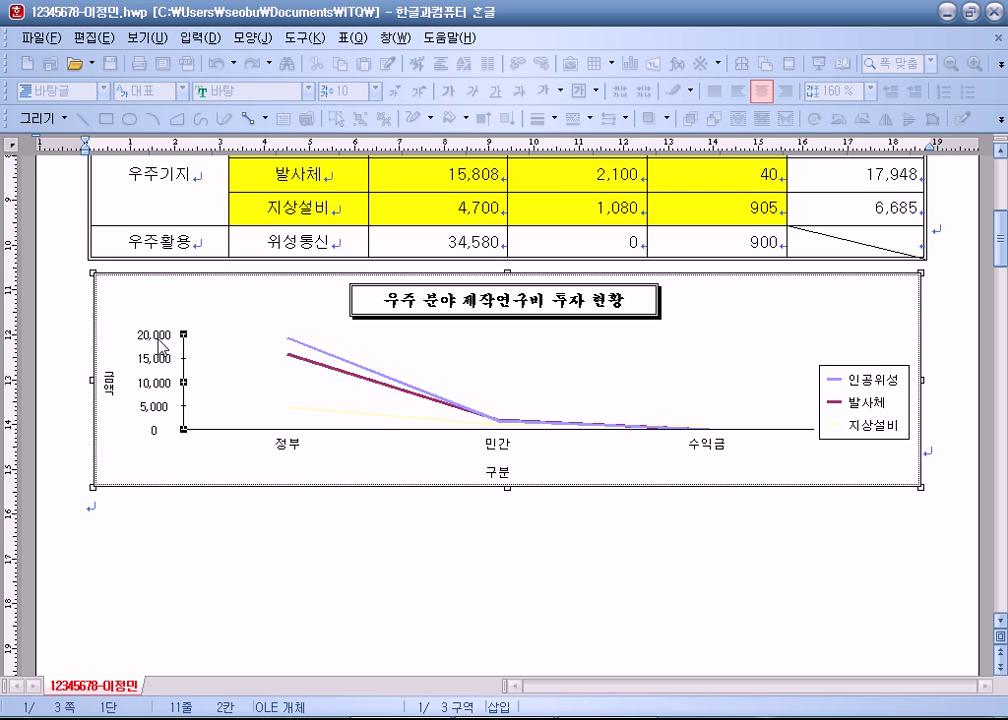
{"action": "double_click", "coordinate": [156, 341]}
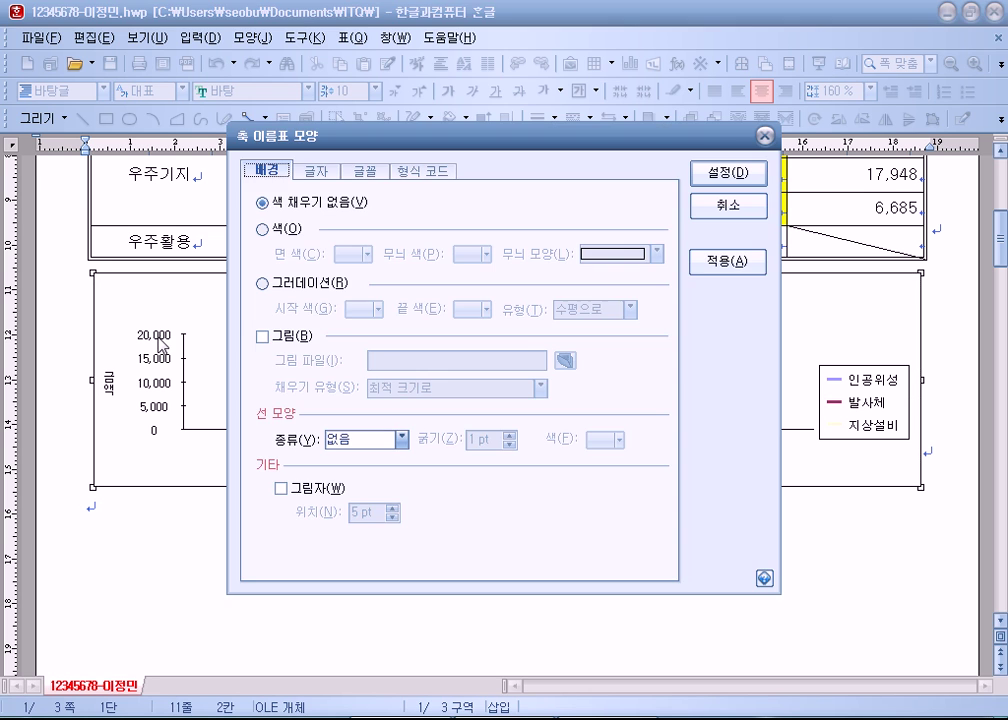
{"action": "left_click", "coordinate": [424, 170]}
{"action": "left_click_drag", "start_coordinate": [420, 150], "coordinate": [482, 158]}
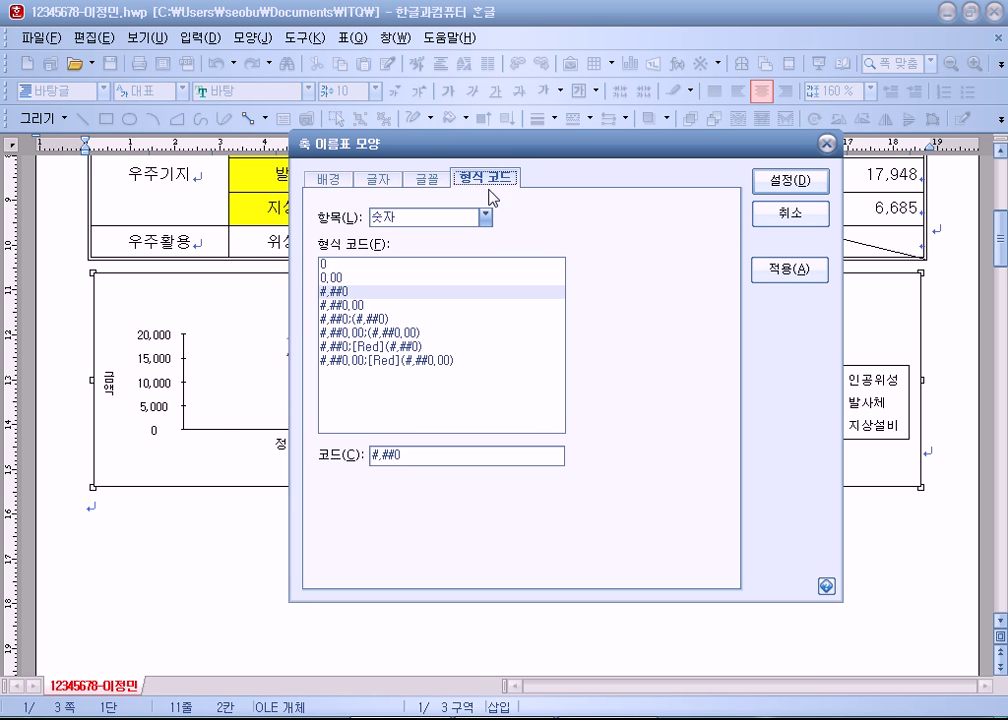
{"action": "left_click", "coordinate": [338, 292]}
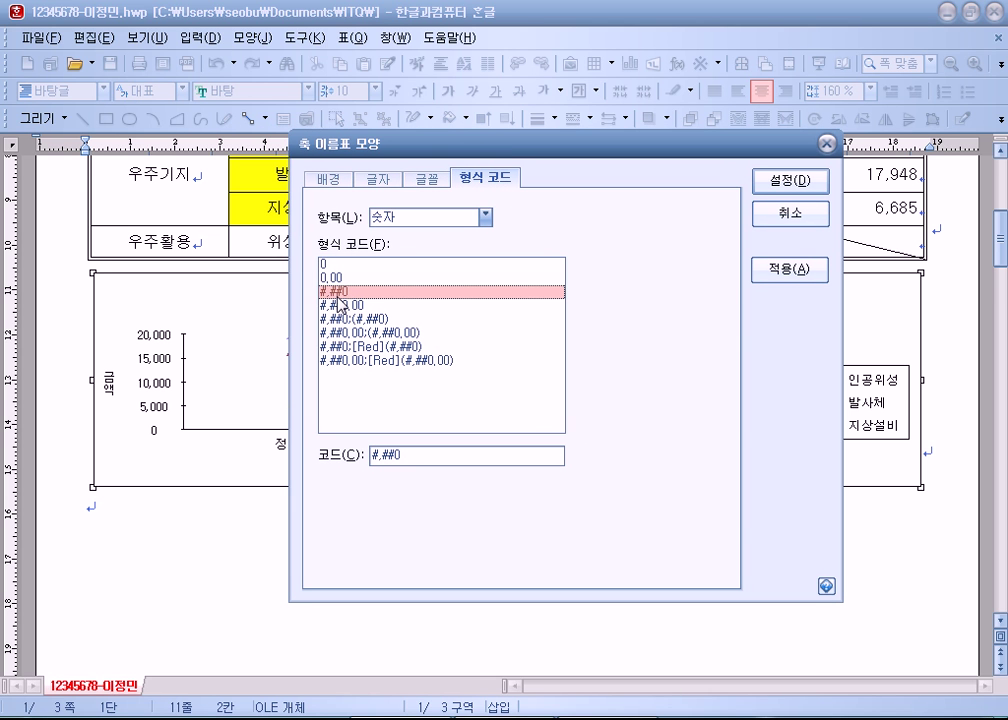
{"action": "left_click", "coordinate": [333, 264]}
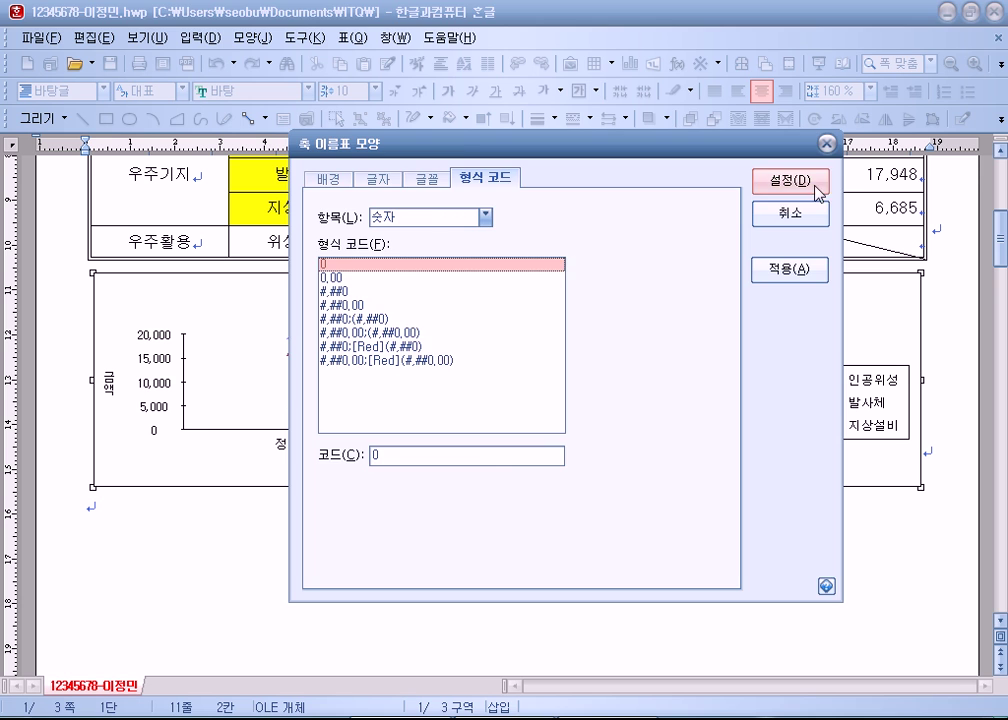
{"action": "left_click", "coordinate": [812, 186]}
{"action": "double_click", "coordinate": [155, 360]}
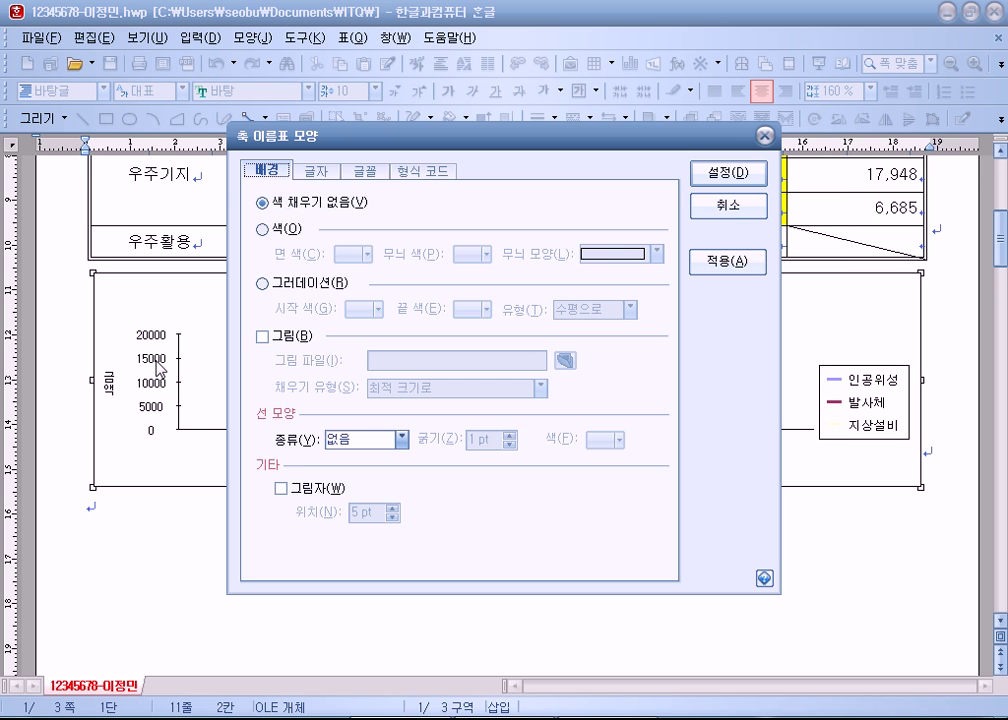
{"action": "left_click", "coordinate": [421, 172]}
{"action": "left_click", "coordinate": [277, 286]}
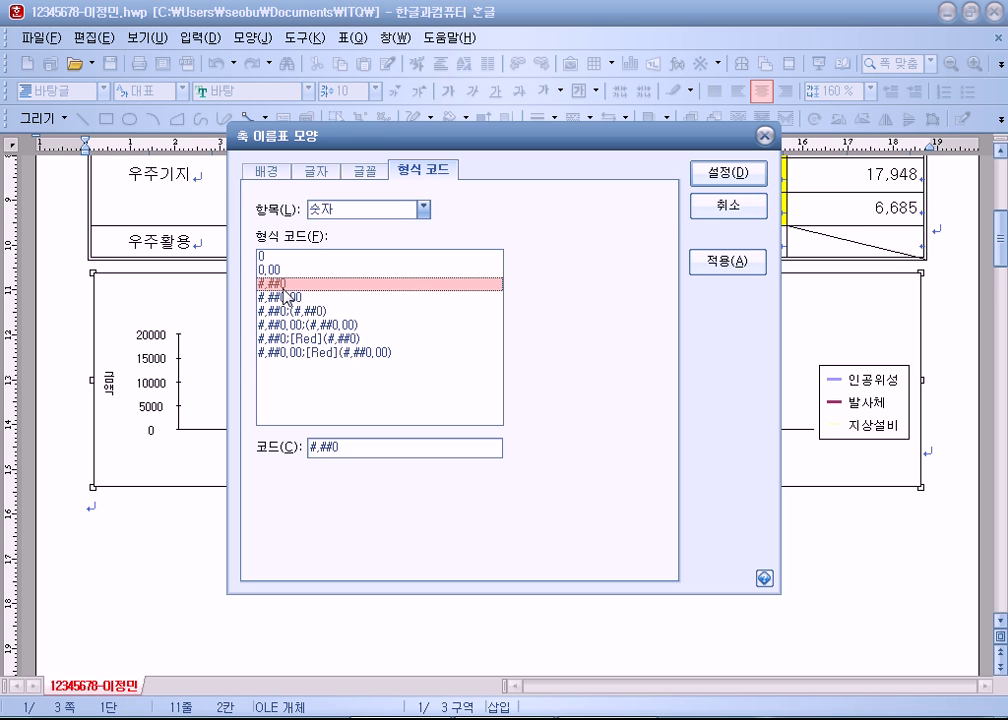
{"action": "left_click", "coordinate": [714, 177]}
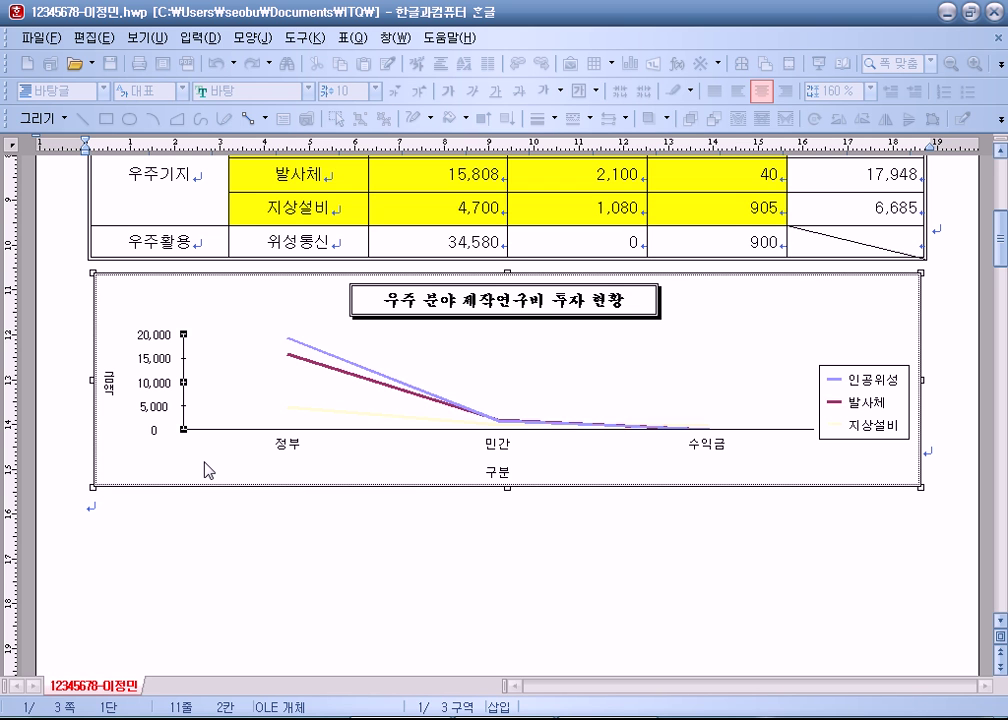
Step: Exit the chart and place the caret on the blank line below it
{"action": "left_click", "coordinate": [236, 538]}
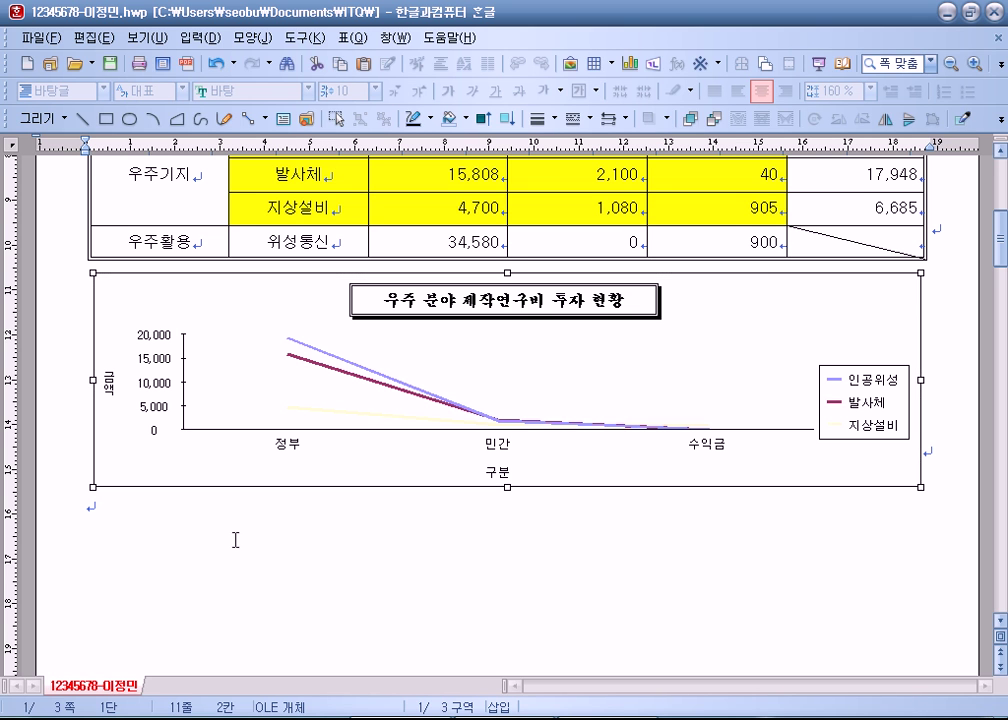
{"action": "scroll", "coordinate": [238, 537], "scroll_direction": "up", "scroll_amount": 6}
{"action": "scroll", "coordinate": [259, 533], "scroll_direction": "down", "scroll_amount": 10}
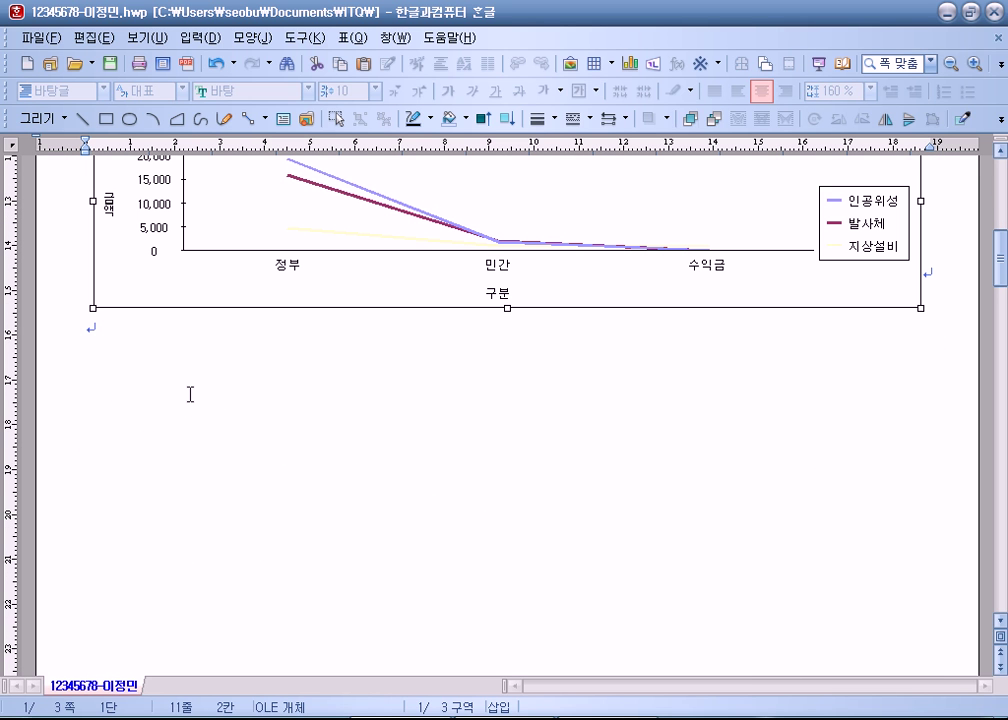
{"action": "left_click", "coordinate": [189, 392]}
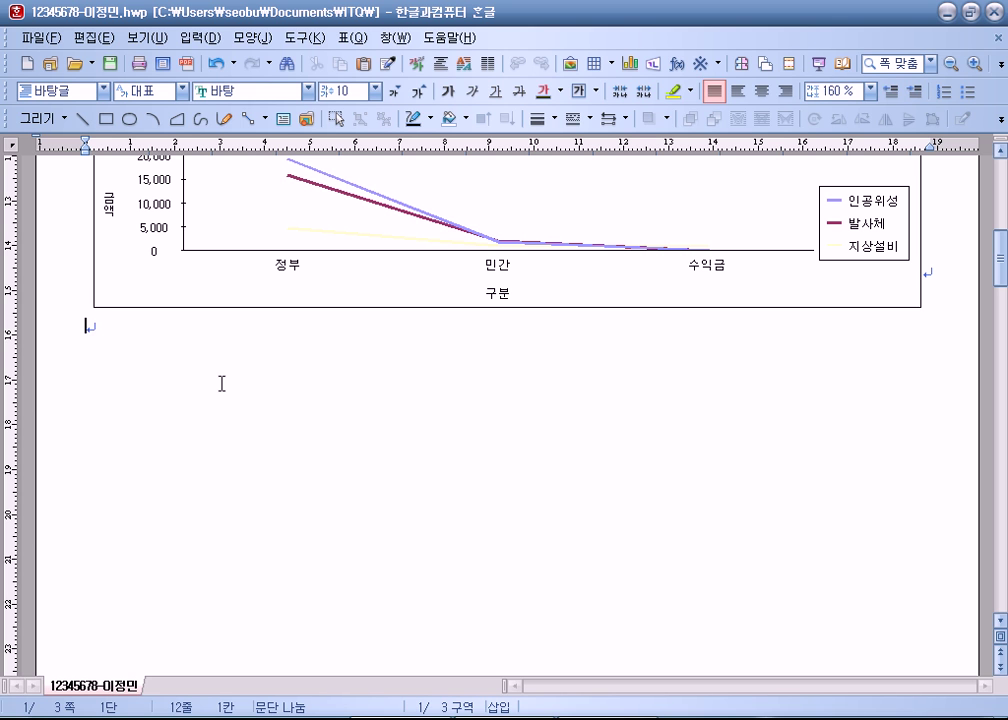
{"action": "left_click", "coordinate": [846, 247]}
{"action": "left_click", "coordinate": [846, 247]}
{"action": "double_click", "coordinate": [846, 247]}
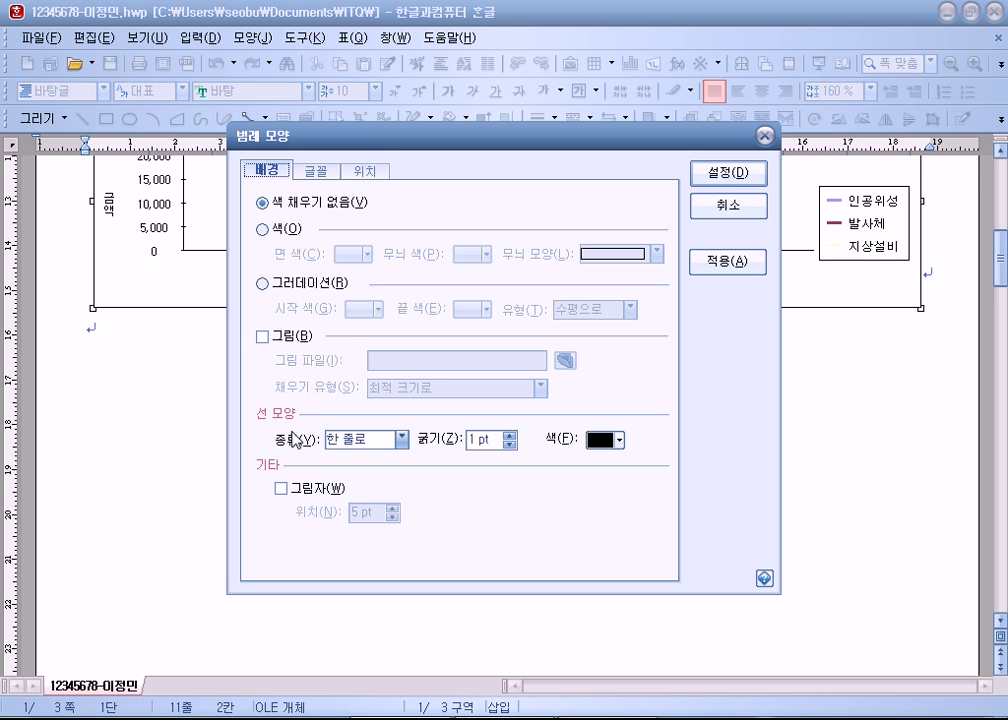
{"action": "left_click", "coordinate": [510, 438]}
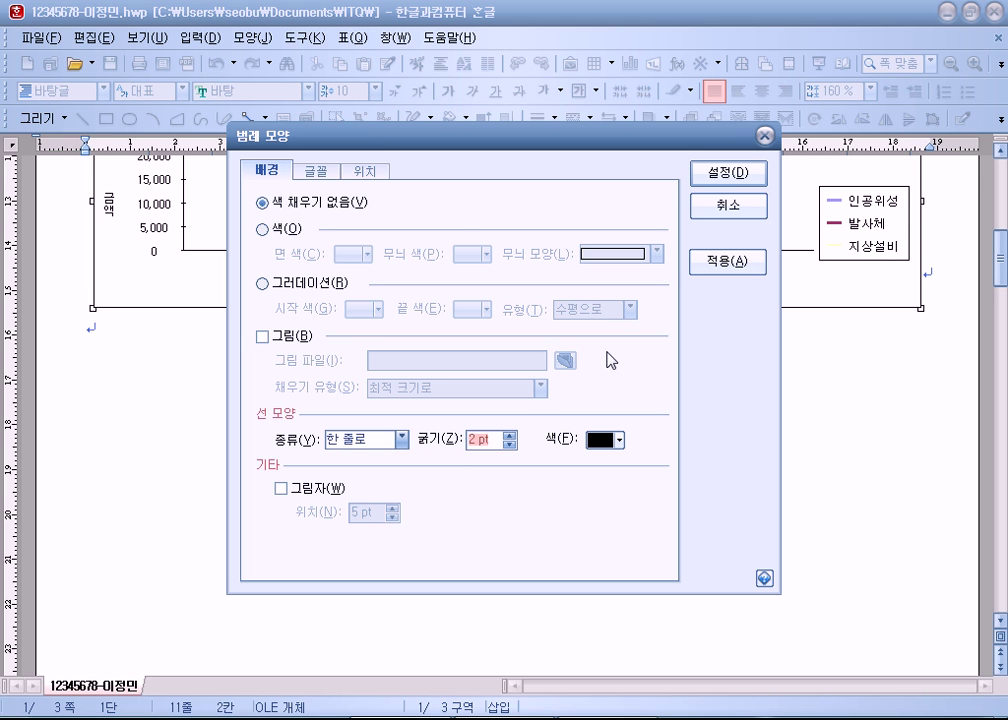
{"action": "left_click", "coordinate": [722, 172]}
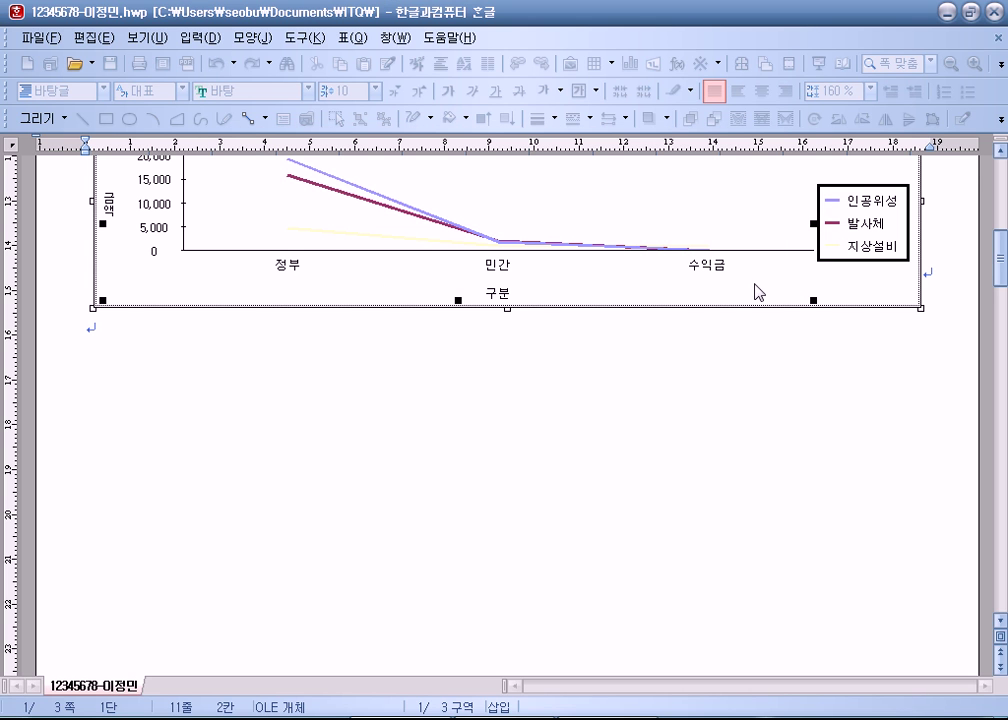
{"action": "scroll", "coordinate": [629, 212], "scroll_direction": "up", "scroll_amount": 3}
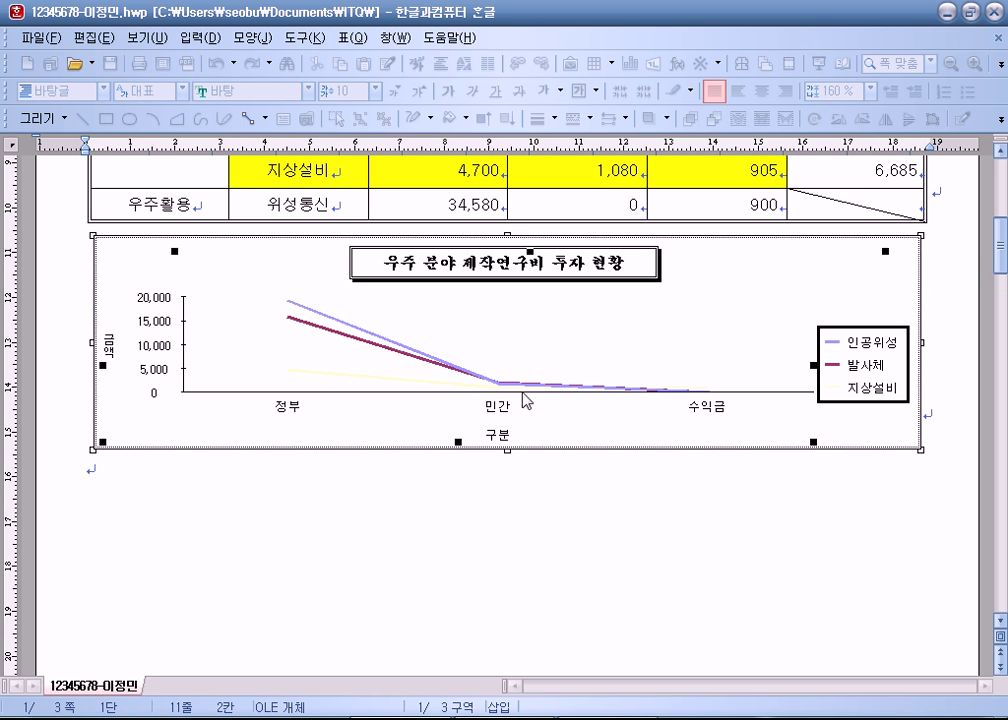
{"action": "key", "text": "Escape"}
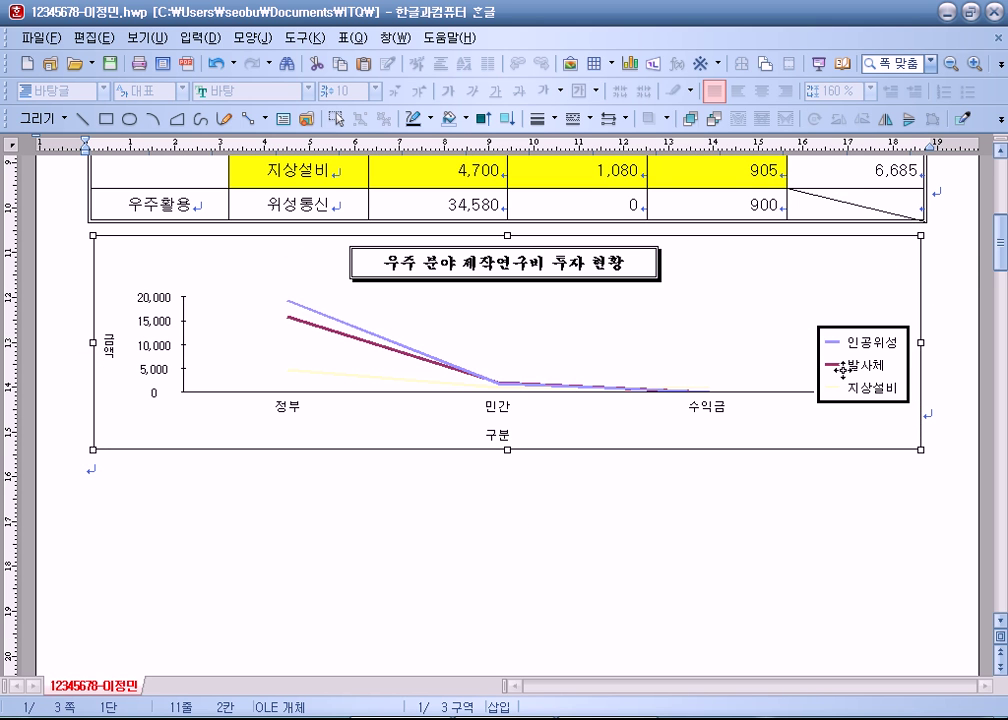
{"action": "double_click", "coordinate": [842, 370]}
{"action": "double_click", "coordinate": [843, 378]}
{"action": "left_click", "coordinate": [509, 443]}
{"action": "left_click", "coordinate": [716, 172]}
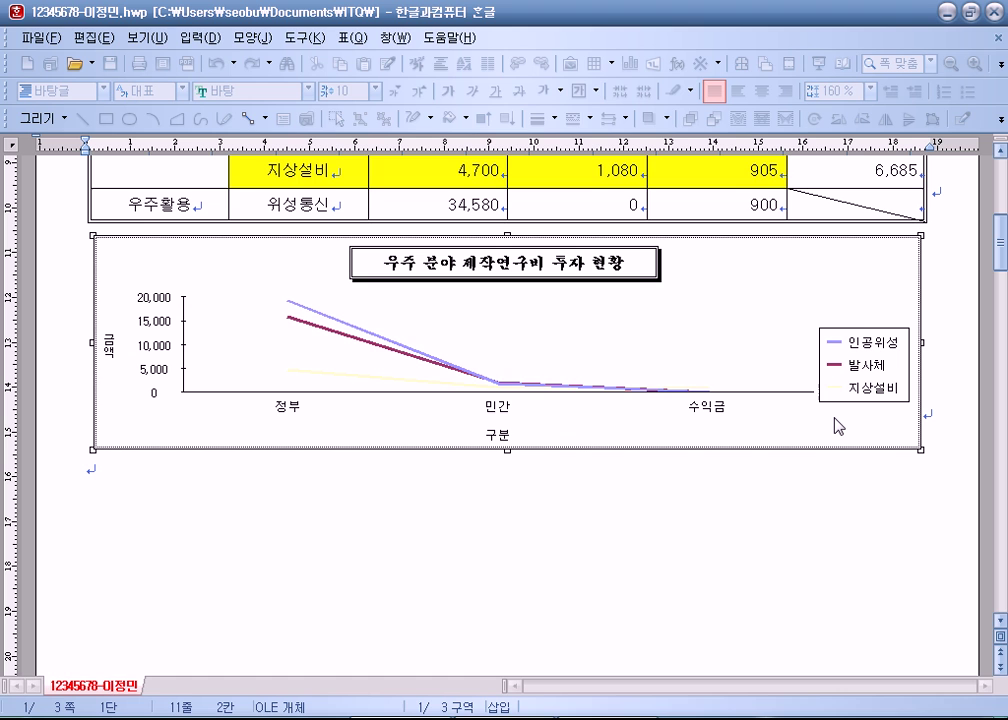
Step: Try a 2 pt legend border, then set the legend border back to 1 pt
{"action": "double_click", "coordinate": [846, 385]}
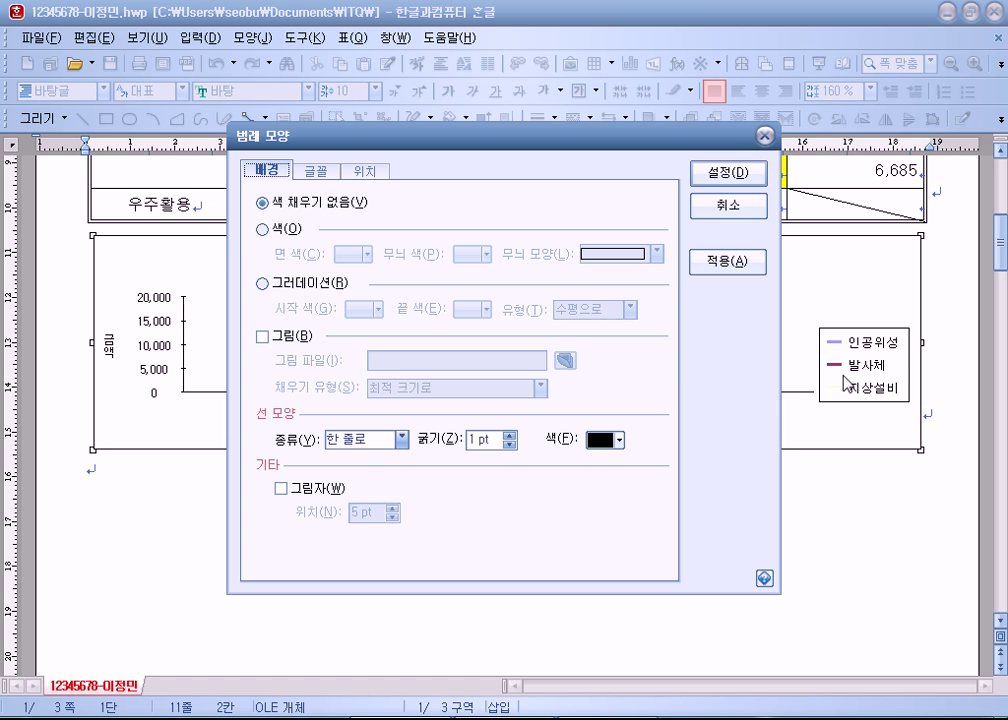
{"action": "left_click", "coordinate": [510, 435]}
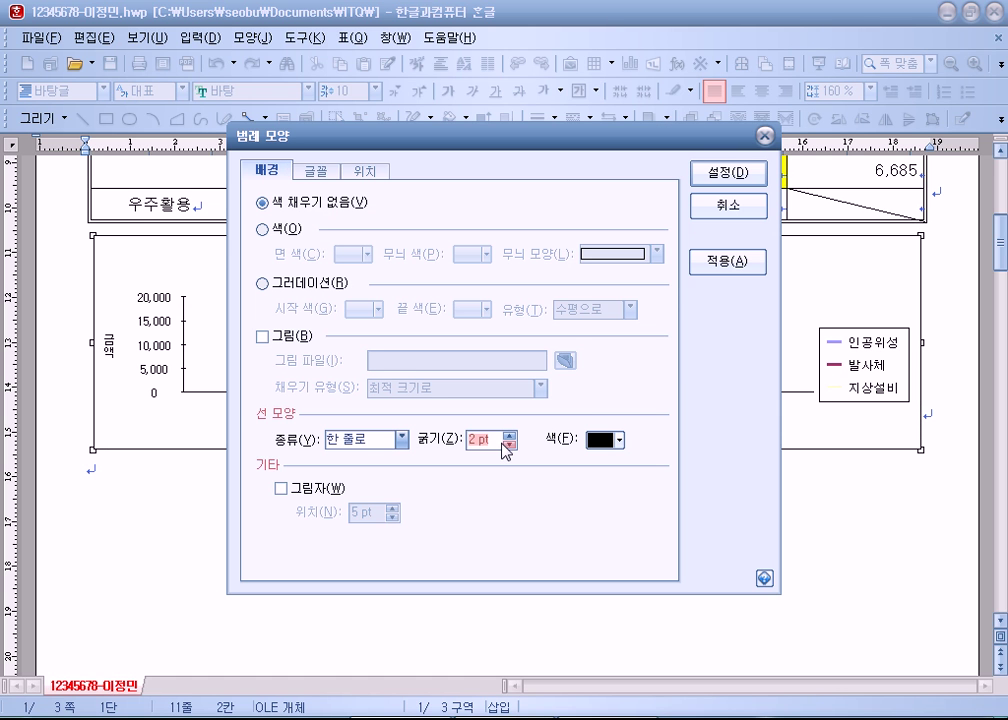
{"action": "left_click", "coordinate": [716, 190]}
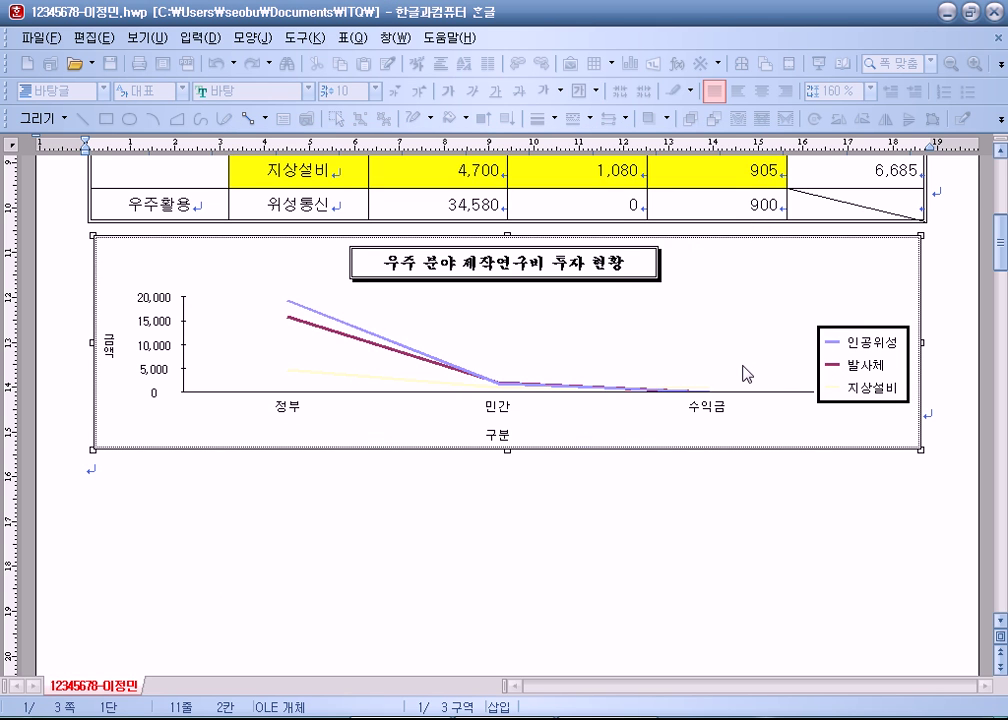
{"action": "left_click", "coordinate": [835, 370]}
{"action": "double_click", "coordinate": [835, 374]}
{"action": "left_click", "coordinate": [728, 262]}
{"action": "double_click", "coordinate": [862, 352]}
{"action": "left_click", "coordinate": [510, 444]}
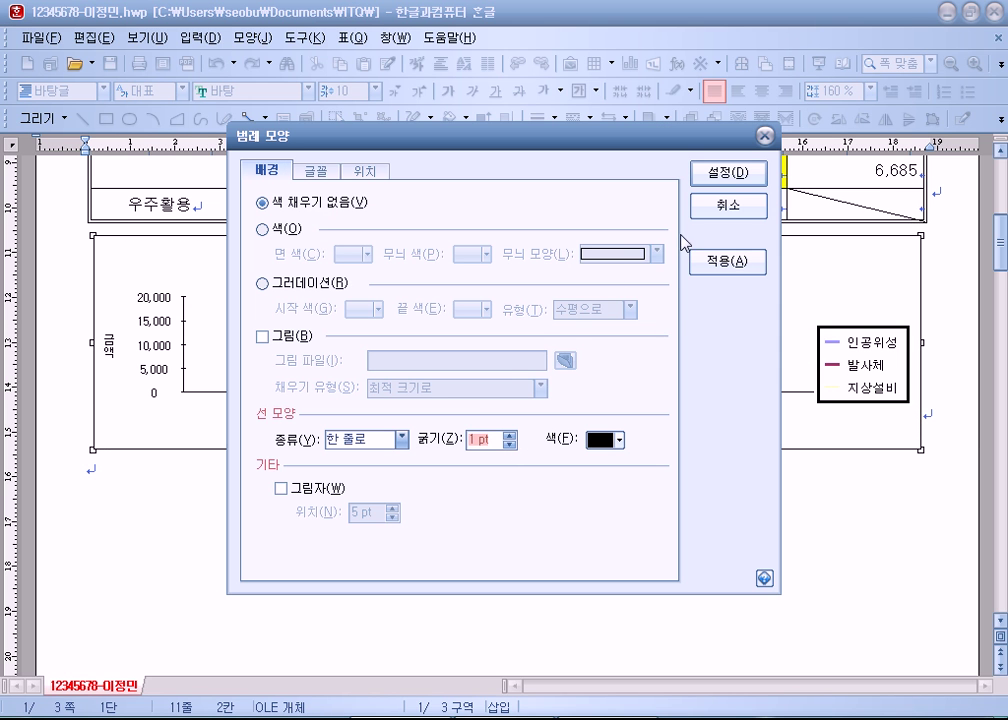
{"action": "left_click", "coordinate": [736, 173]}
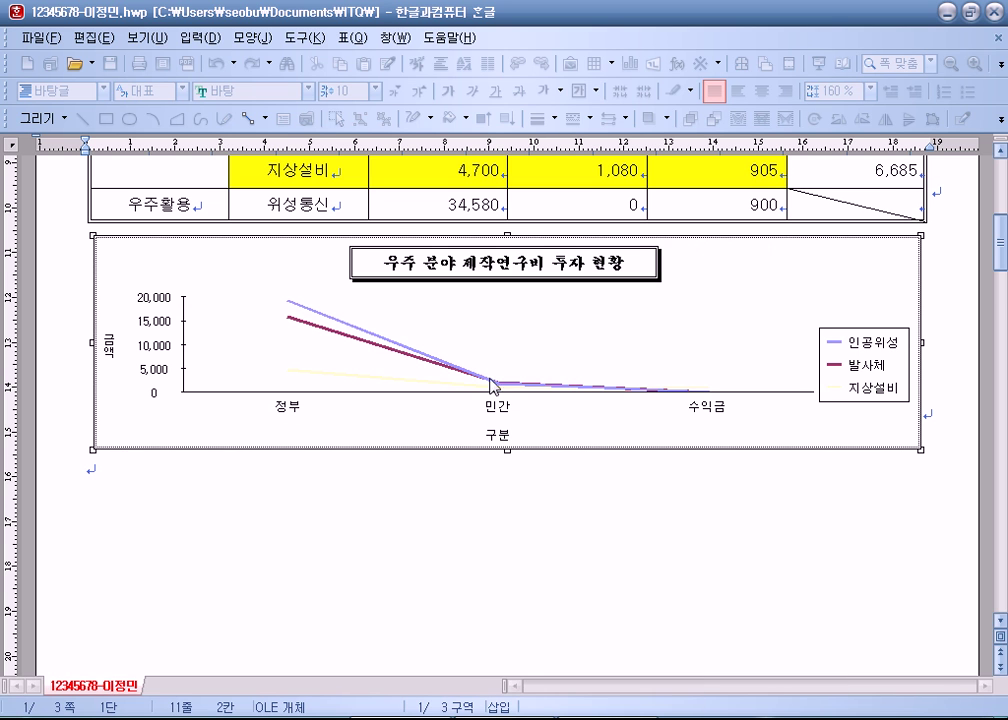
Step: Exit chart editing and place the caret right after (1) on page 2
{"action": "double_click", "coordinate": [490, 383]}
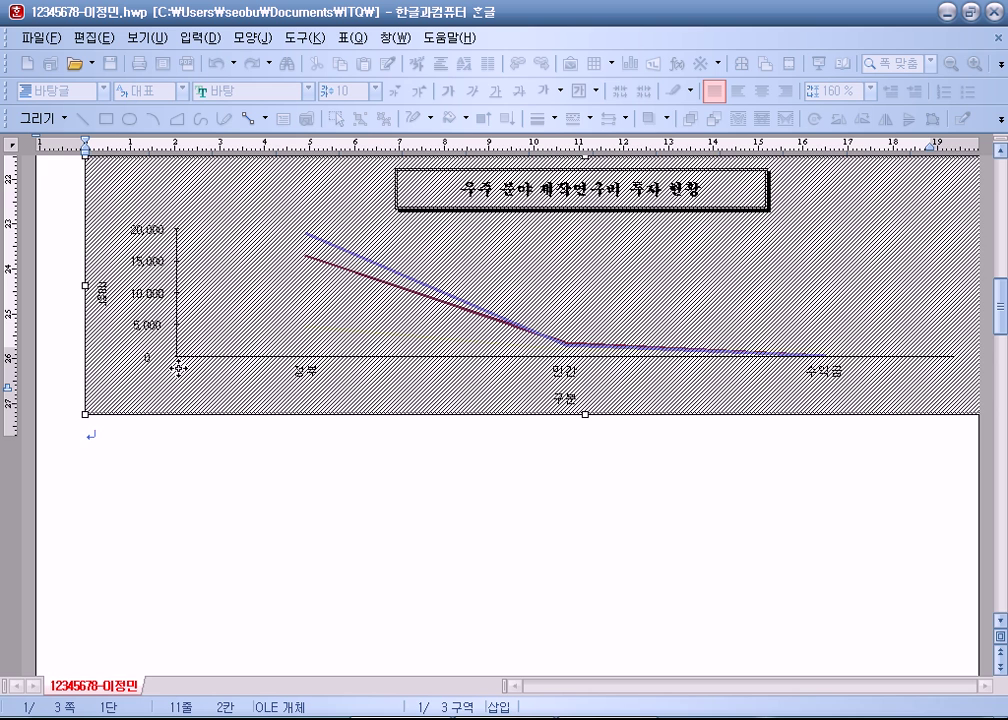
{"action": "key", "text": "Escape"}
{"action": "scroll", "coordinate": [213, 551], "scroll_direction": "down", "scroll_amount": 3}
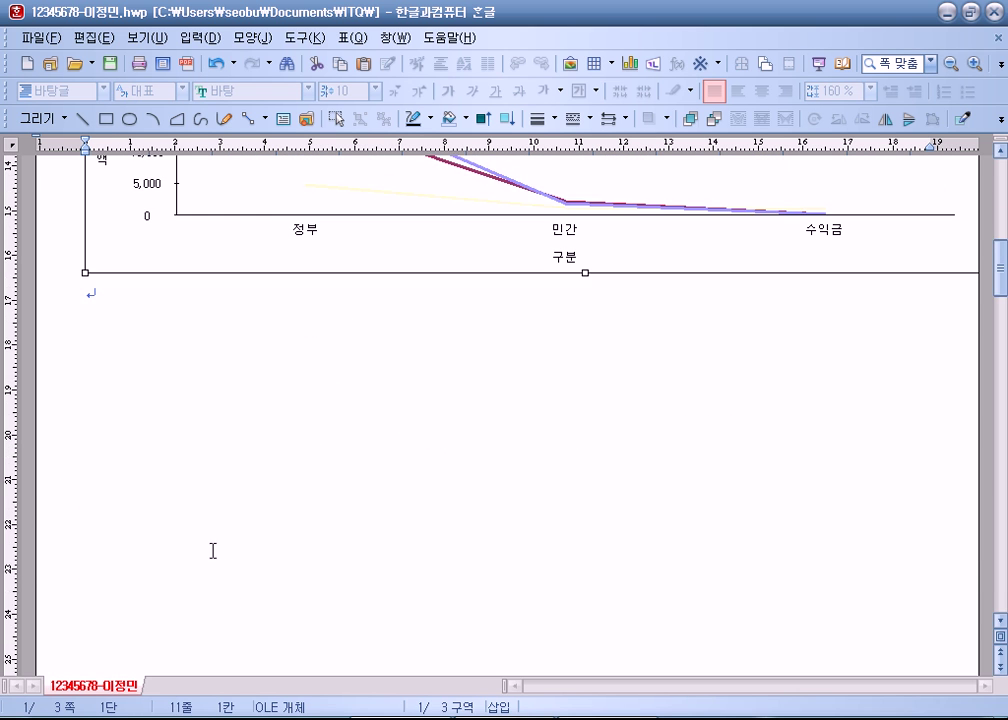
{"action": "scroll", "coordinate": [213, 551], "scroll_direction": "down", "scroll_amount": 5}
{"action": "left_click", "coordinate": [125, 418]}
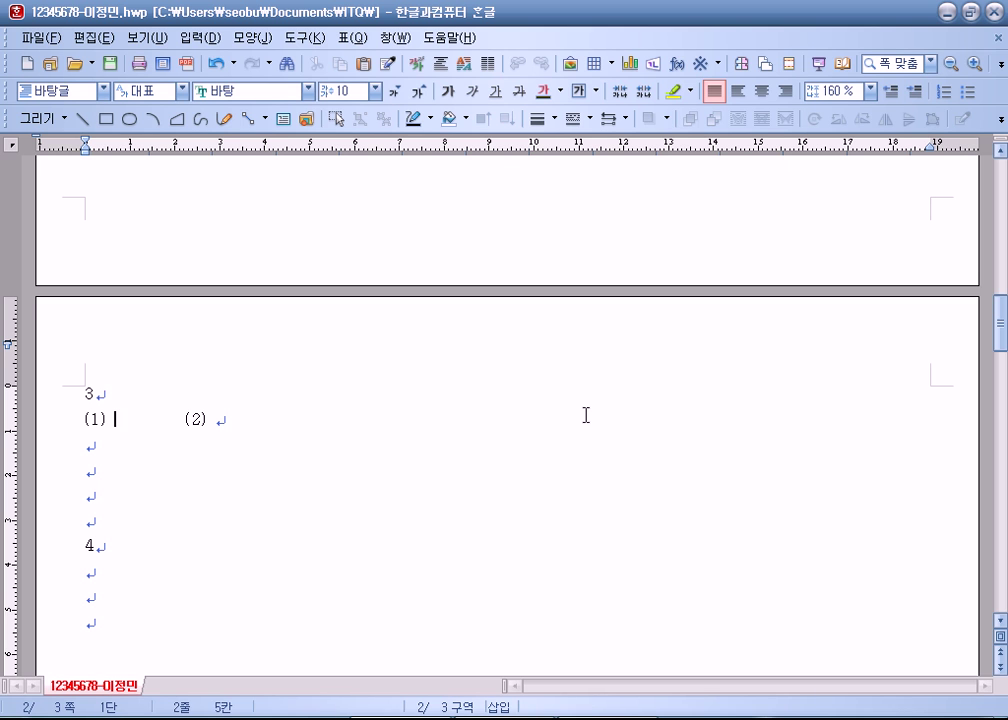
Step: Put the caret after (1) and browse the 입력 menu's object options
{"action": "scroll", "coordinate": [300, 300], "scroll_direction": "down", "scroll_amount": 3}
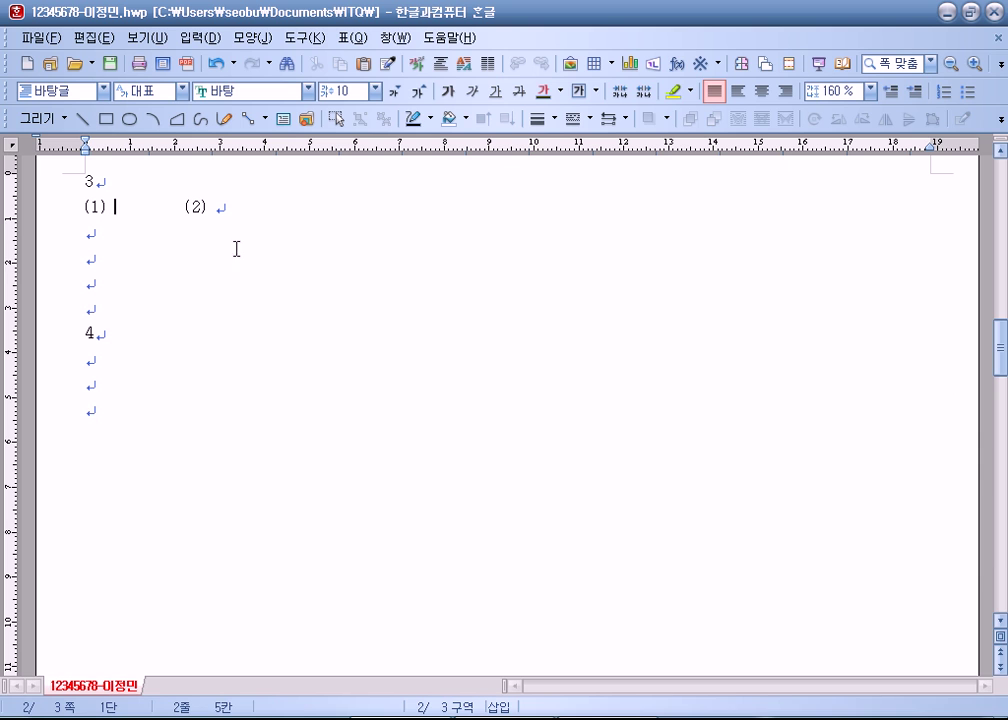
{"action": "left_click", "coordinate": [242, 210]}
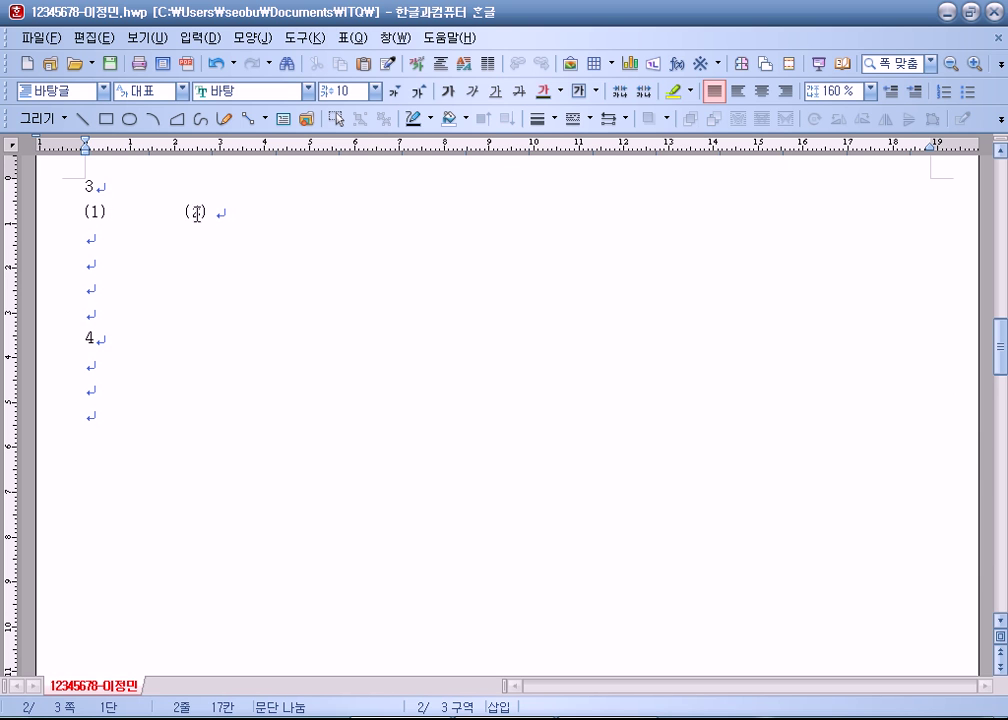
{"action": "left_click", "coordinate": [115, 212]}
{"action": "left_click", "coordinate": [201, 38]}
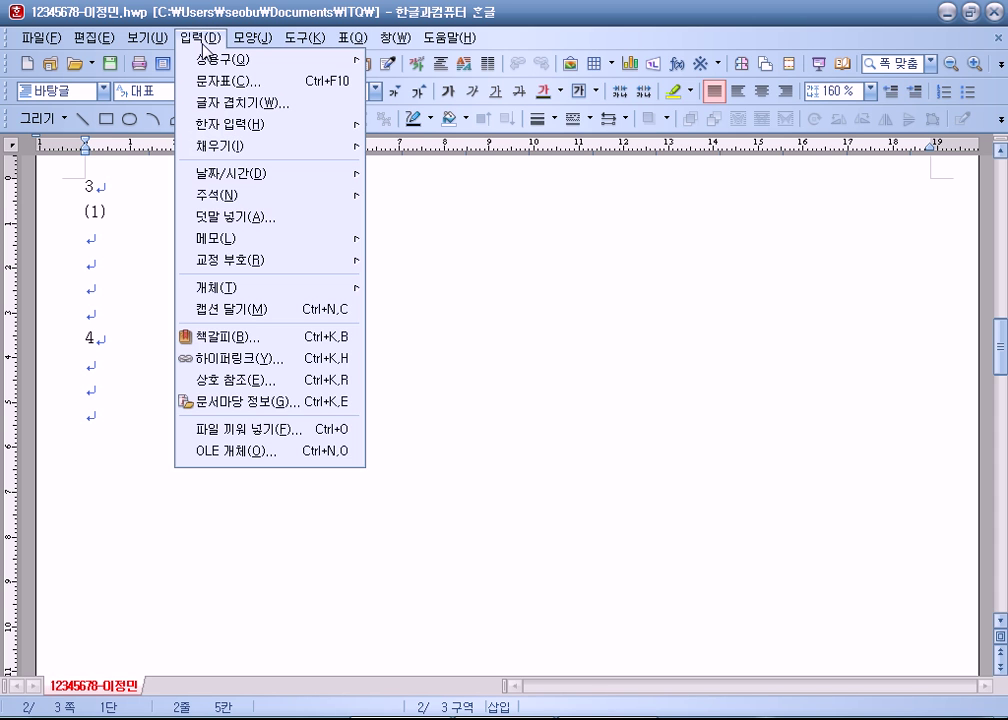
{"action": "left_click", "coordinate": [119, 212]}
{"action": "left_click", "coordinate": [117, 212]}
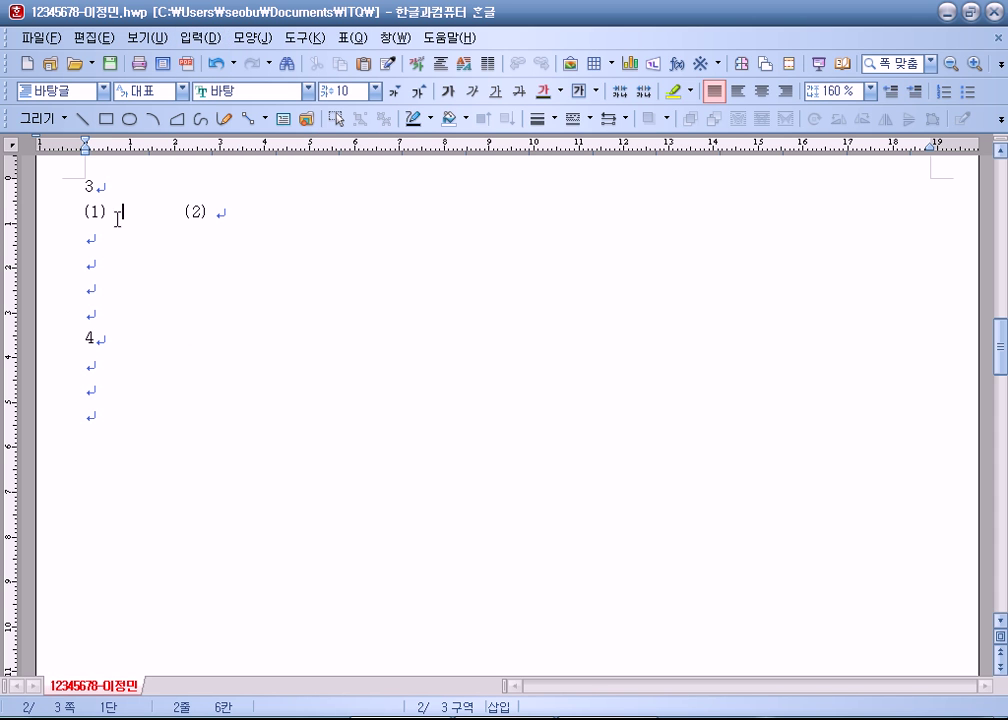
{"action": "left_click", "coordinate": [190, 40]}
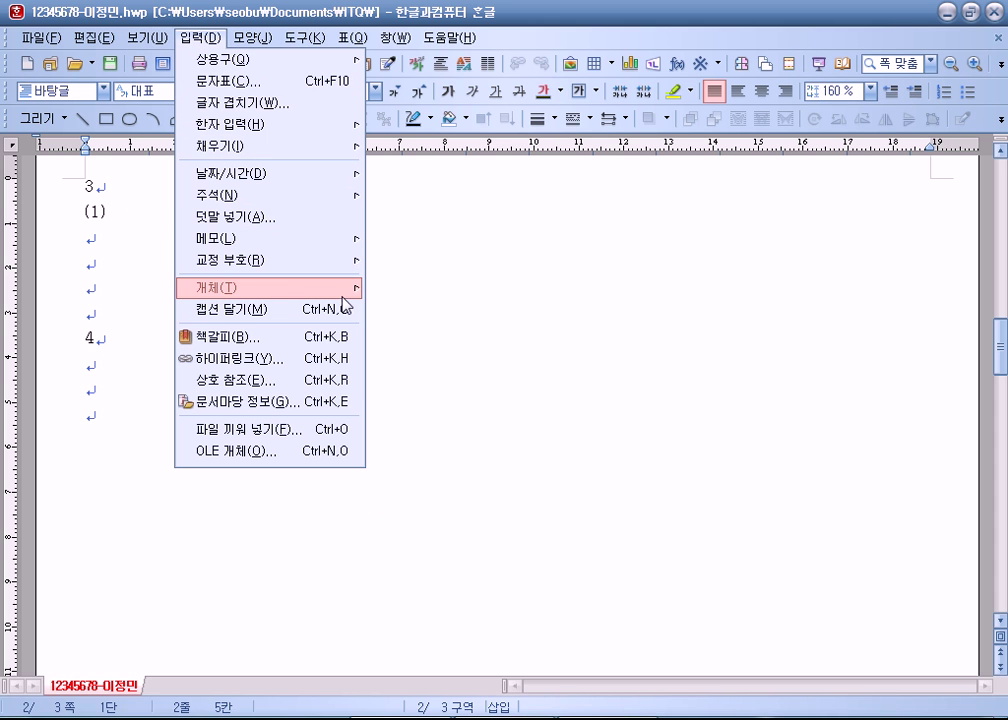
{"action": "mouse_move", "coordinate": [333, 292]}
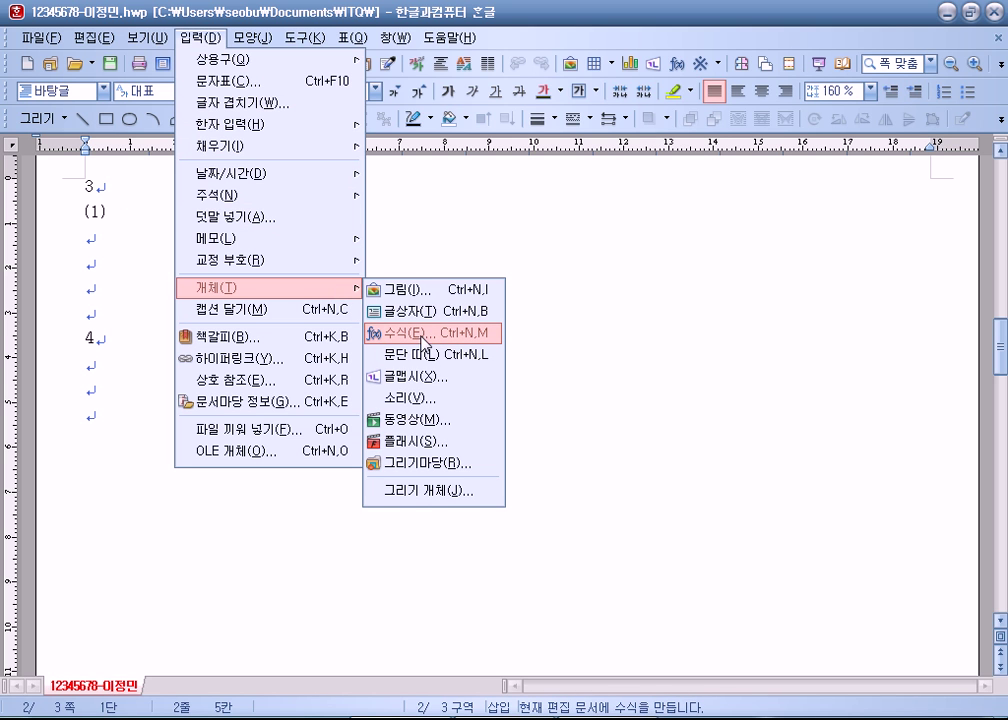
{"action": "left_click", "coordinate": [580, 38]}
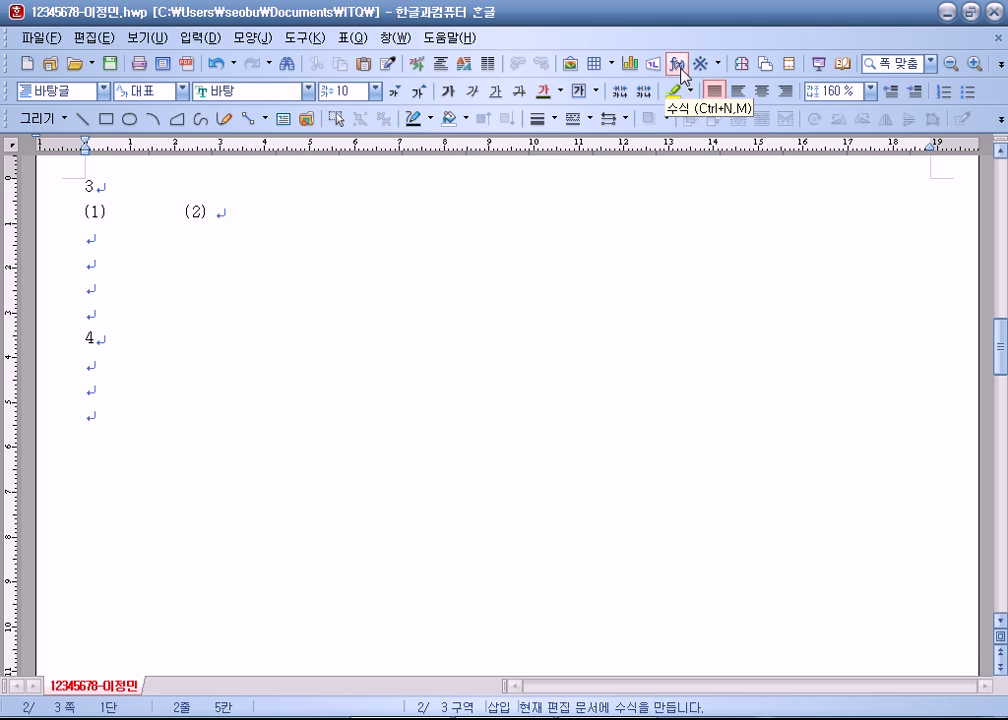
Step: Browse the 모양 menu, then start a new equation with the 수식 button
{"action": "left_click", "coordinate": [231, 42]}
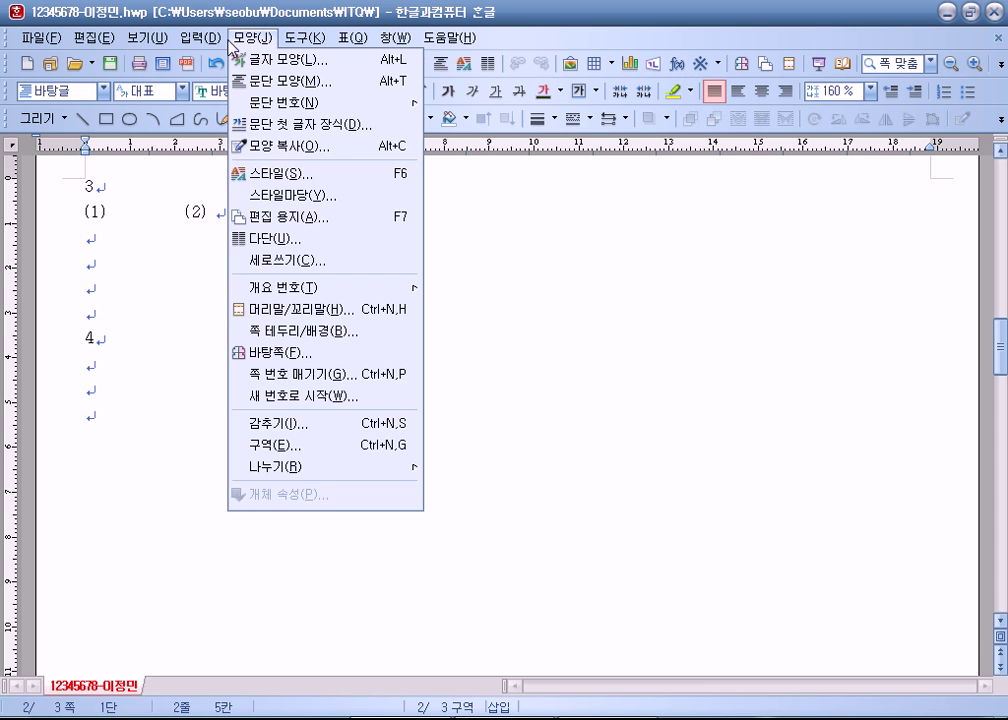
{"action": "mouse_move", "coordinate": [199, 38]}
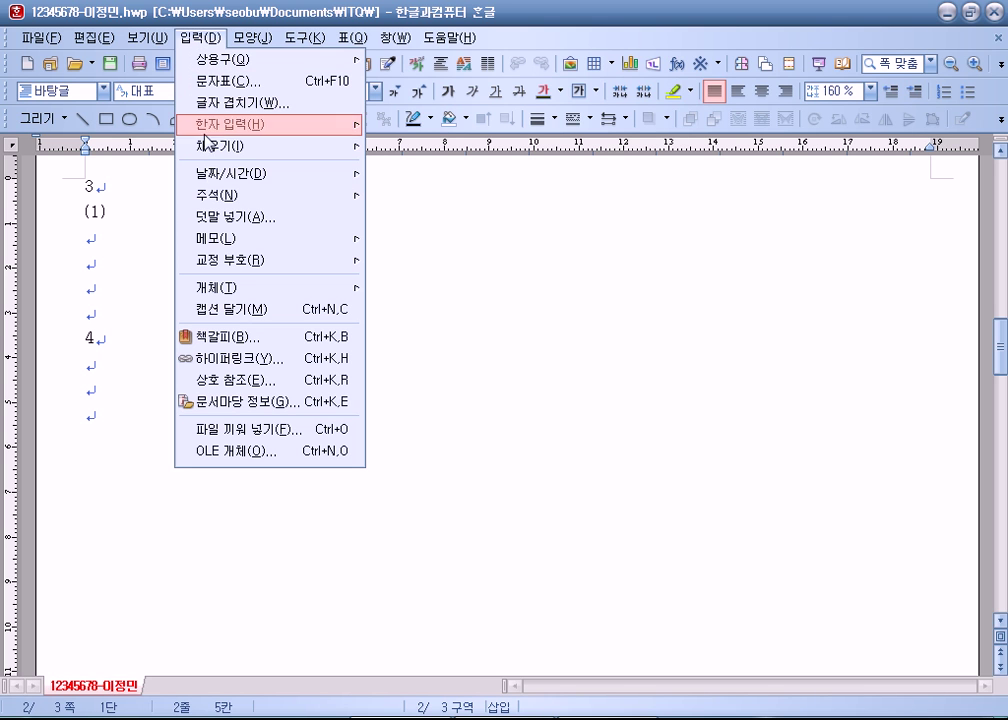
{"action": "mouse_move", "coordinate": [223, 291]}
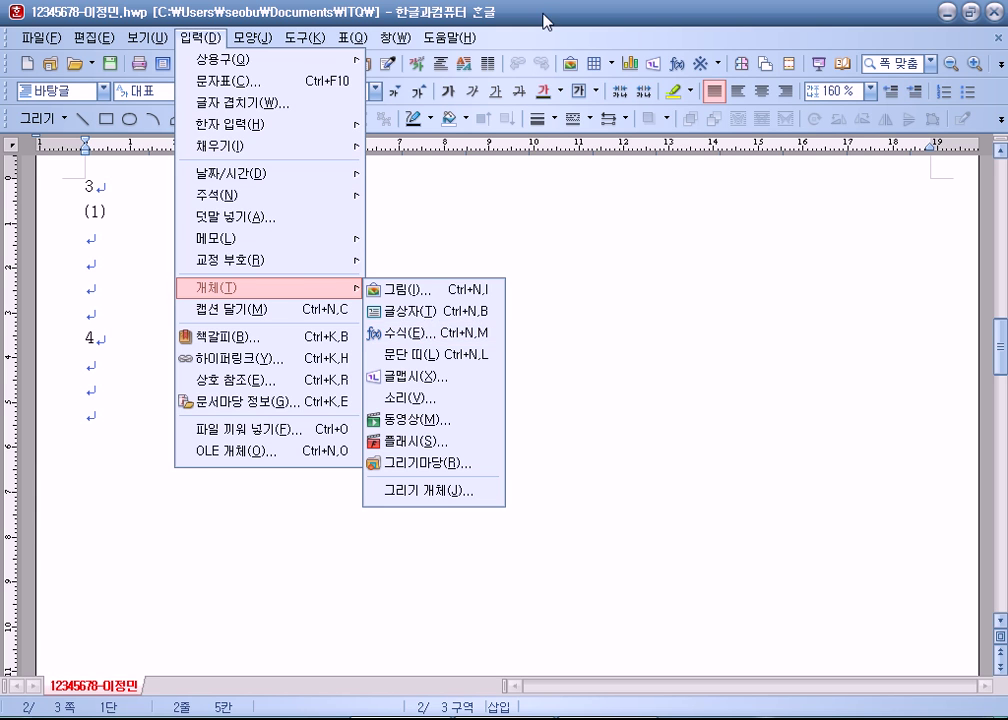
{"action": "left_click", "coordinate": [680, 66]}
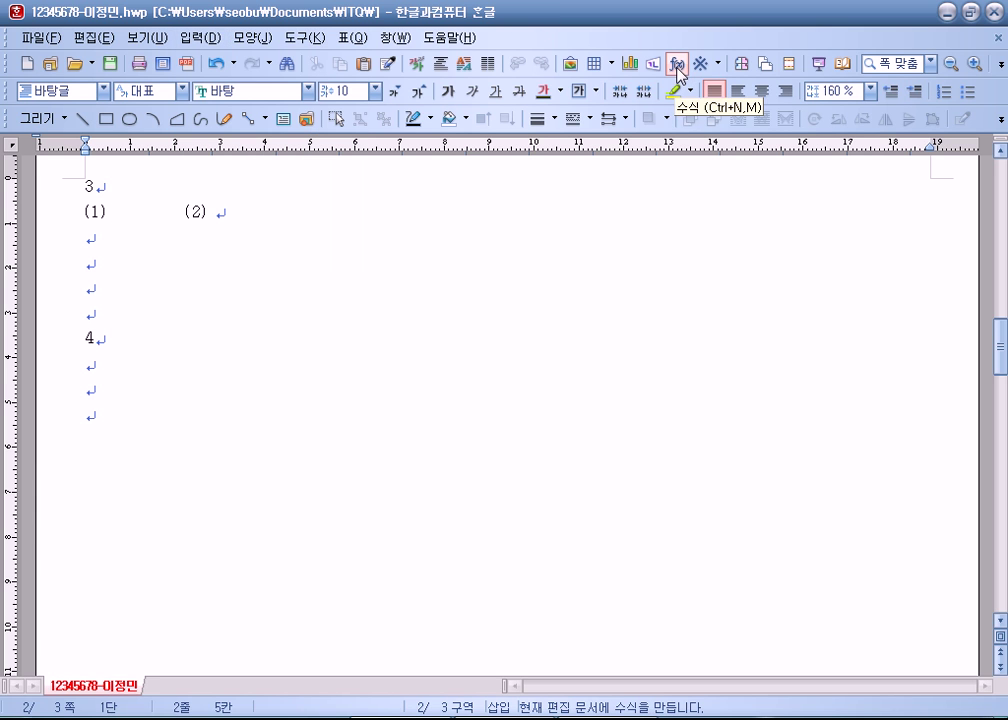
{"action": "left_click", "coordinate": [680, 66]}
Step: Type l=r in the equation editor and append a capital Θ from the Greek palette
{"action": "left_click_drag", "start_coordinate": [189, 121], "coordinate": [265, 9]}
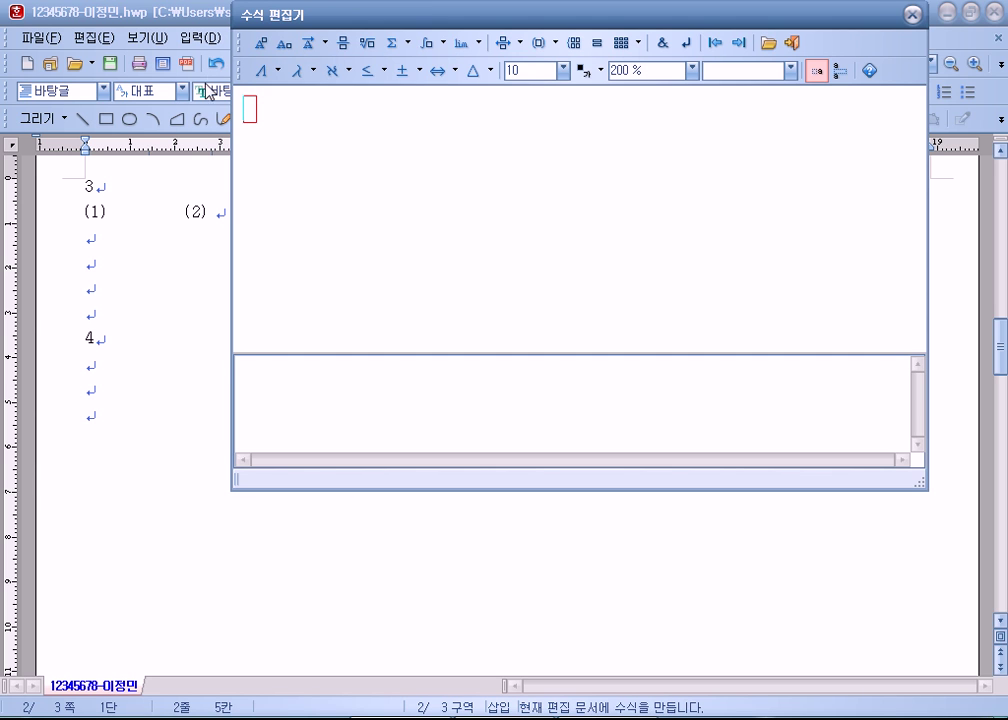
{"action": "left_click", "coordinate": [255, 374]}
{"action": "left_click", "coordinate": [257, 118]}
{"action": "left_click", "coordinate": [267, 377]}
{"action": "left_click", "coordinate": [249, 110]}
{"action": "type", "text": "l="}
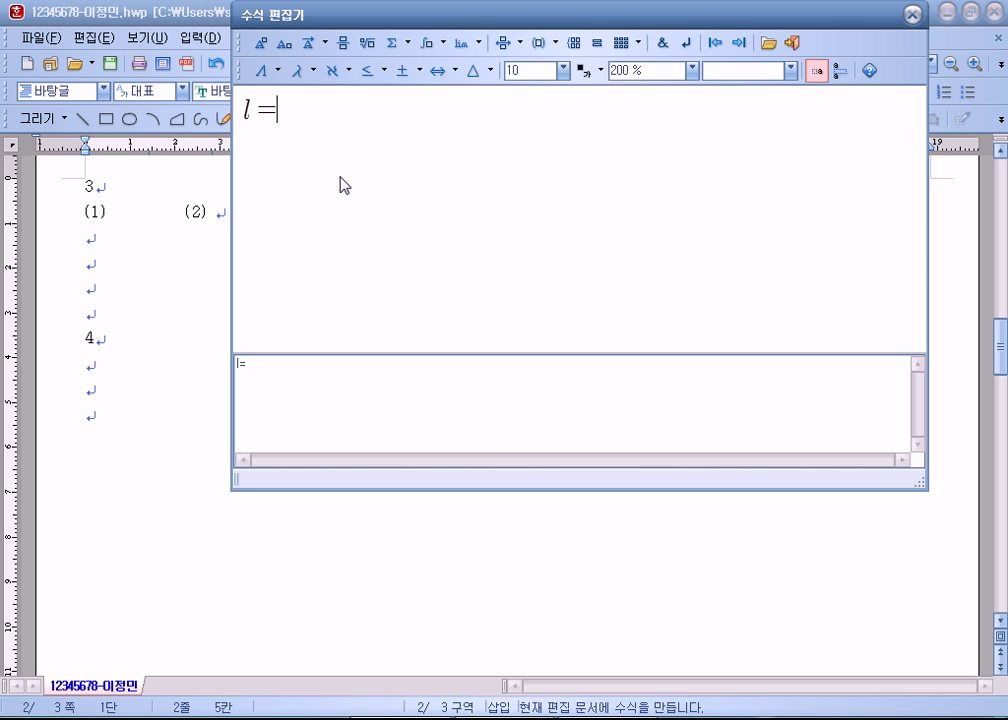
{"action": "type", "text": "r"}
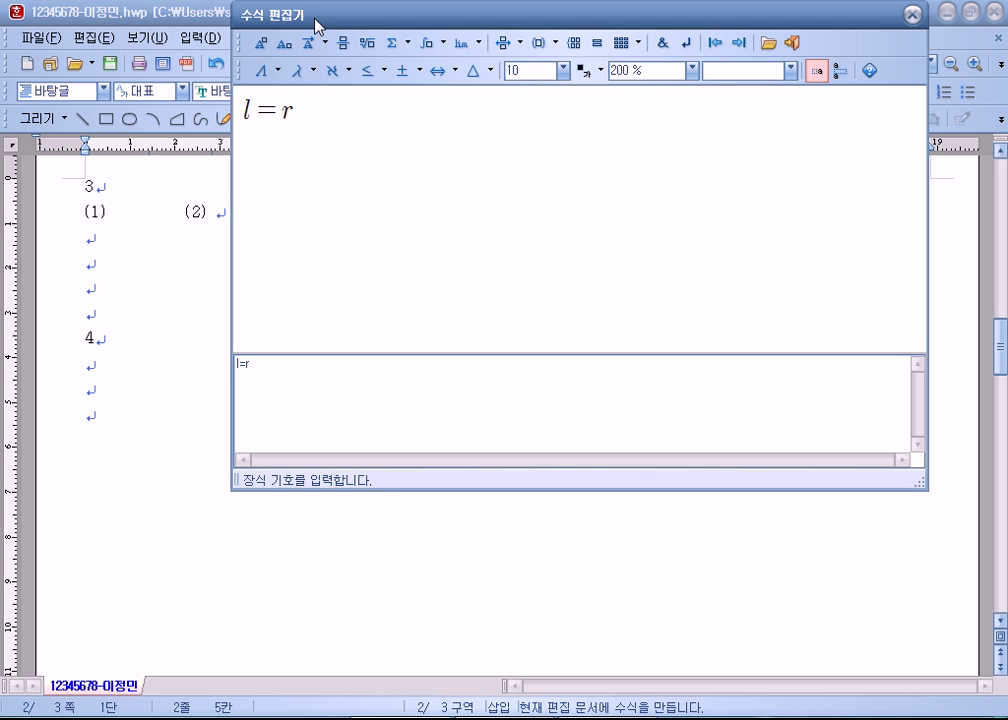
{"action": "left_click_drag", "start_coordinate": [315, 16], "coordinate": [324, 55]}
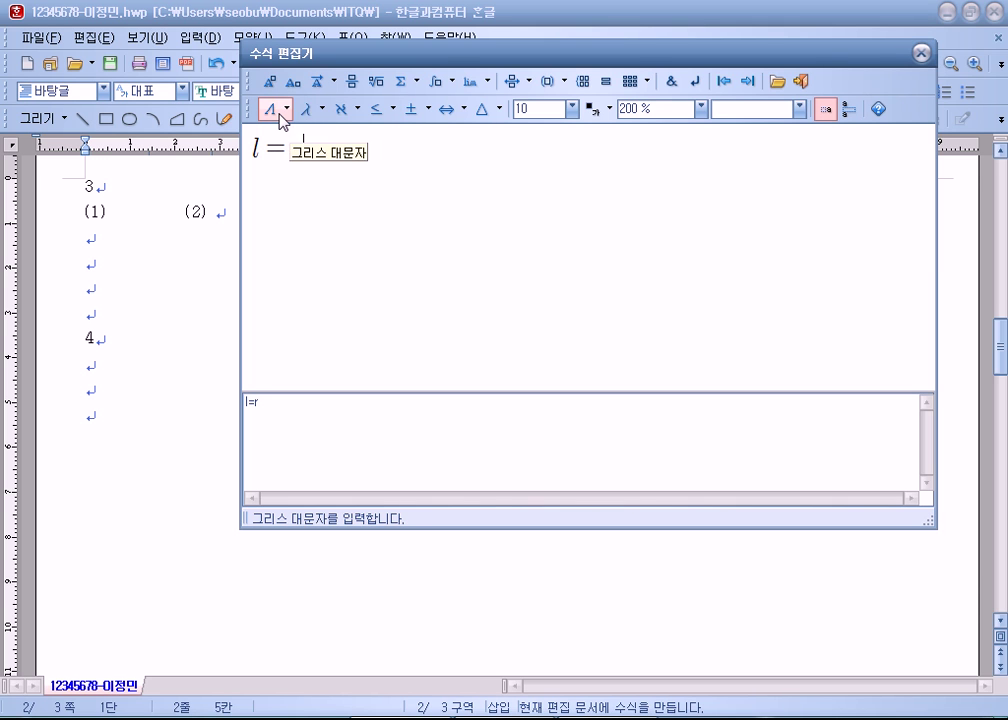
{"action": "left_click", "coordinate": [281, 117]}
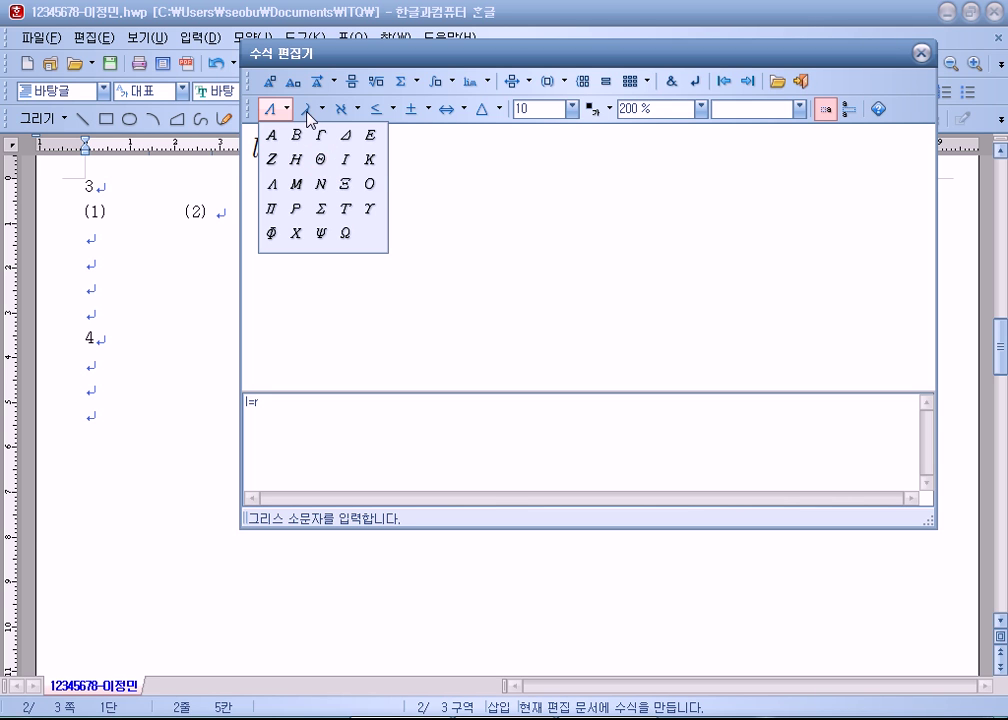
{"action": "left_click", "coordinate": [272, 114]}
{"action": "left_click", "coordinate": [270, 116]}
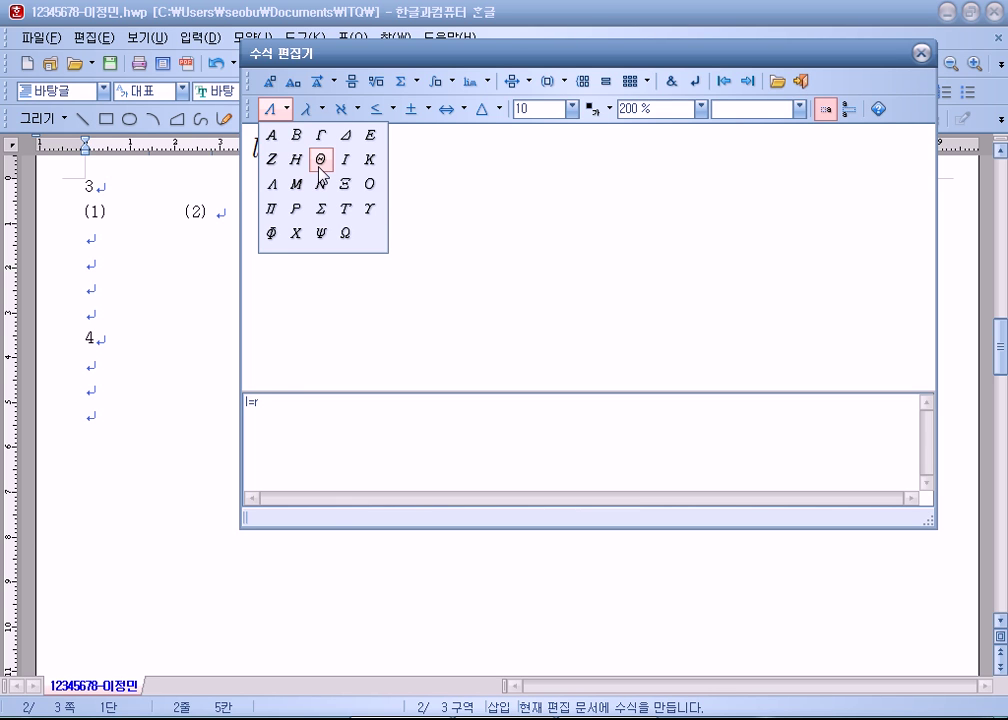
{"action": "left_click", "coordinate": [320, 160]}
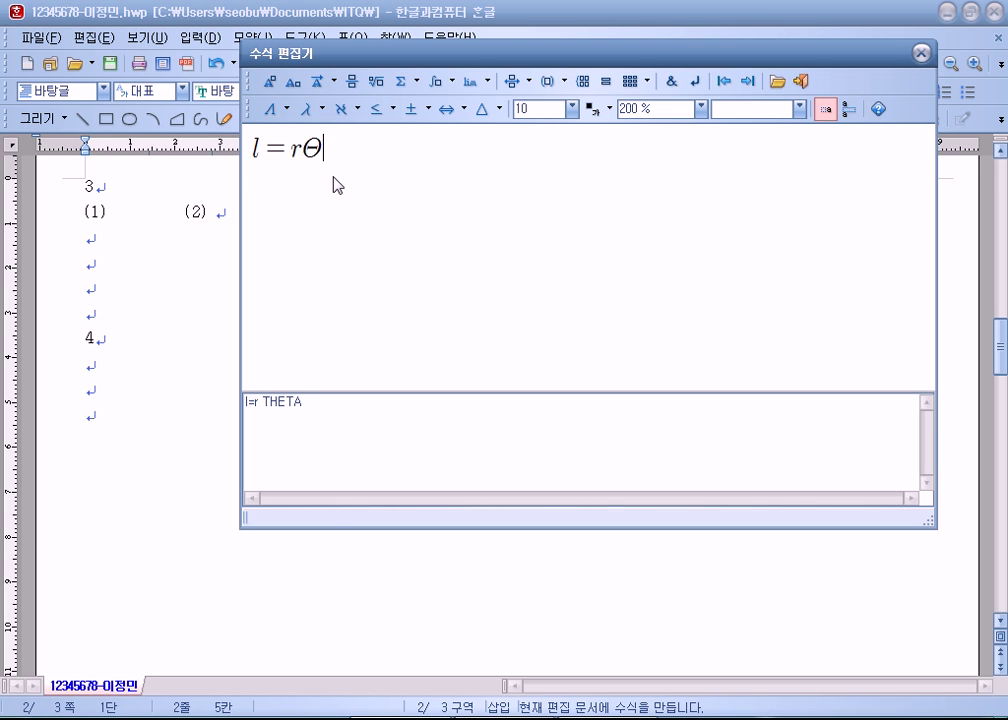
Step: Append ',S=' followed by a 1 over 2 fraction and r
{"action": "type", "text": ",S="}
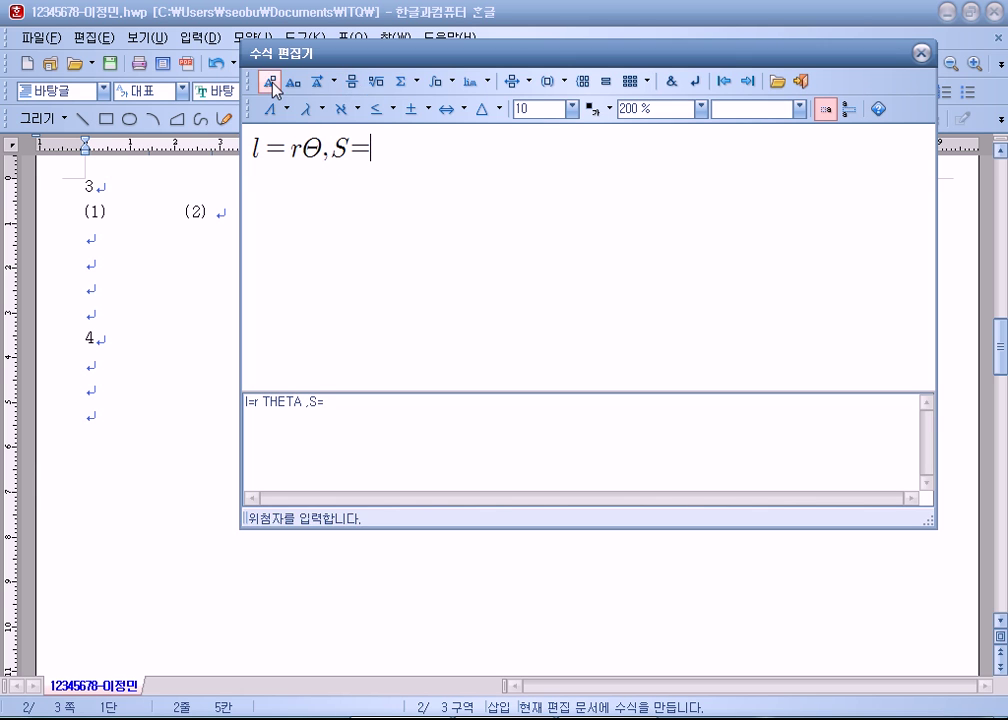
{"action": "left_click", "coordinate": [350, 84]}
{"action": "type", "text": "1} over {2}"}
{"action": "left_click", "coordinate": [388, 182]}
{"action": "type", "text": "2"}
{"action": "left_click", "coordinate": [419, 187]}
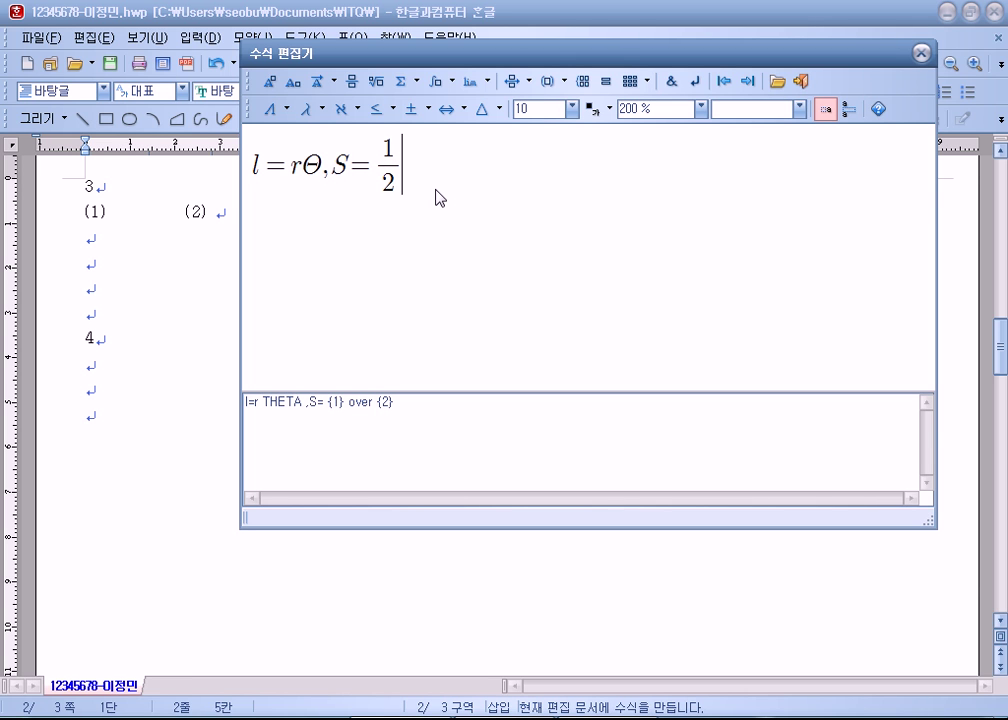
{"action": "type", "text": "r"}
Step: Redo the 1 over 2 fraction after S=, discarding a stray square root
{"action": "key", "text": "BackSpace"}
{"action": "key", "text": "BackSpace"}
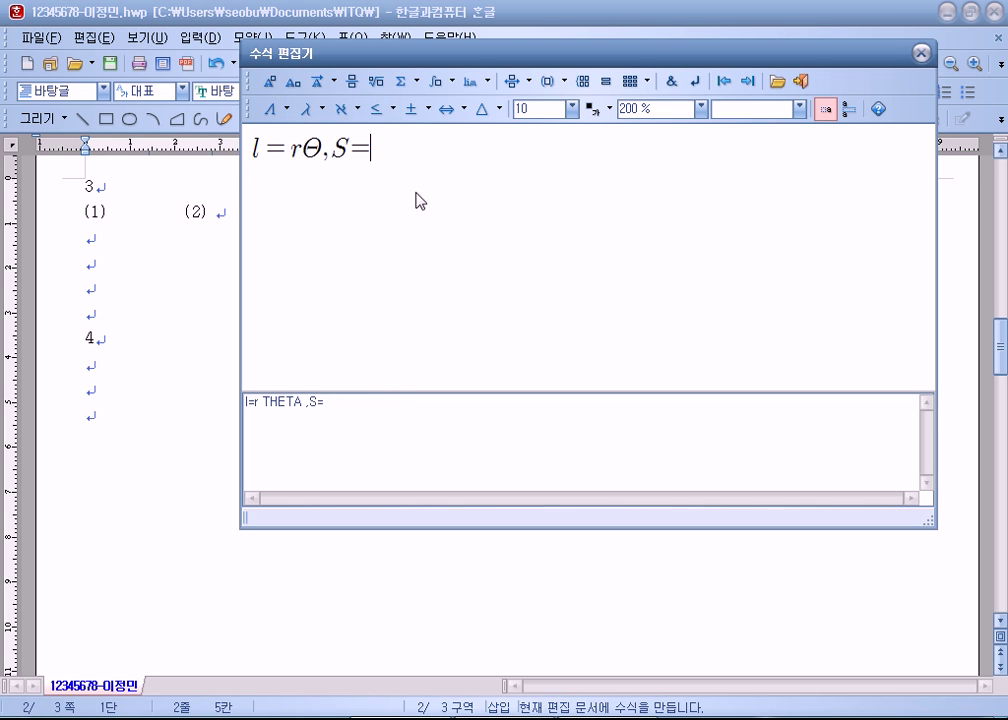
{"action": "left_click", "coordinate": [351, 81]}
{"action": "type", "text": "1} over {2}"}
{"action": "key", "text": "Tab"}
{"action": "type", "text": "2"}
{"action": "key", "text": "Tab"}
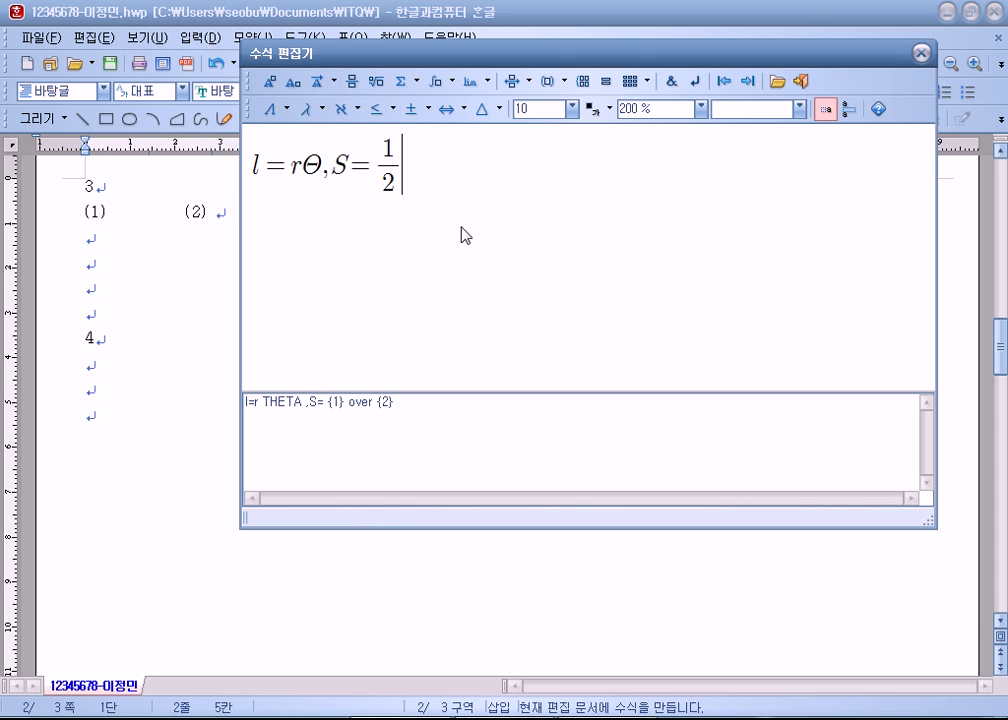
{"action": "left_click", "coordinate": [376, 82]}
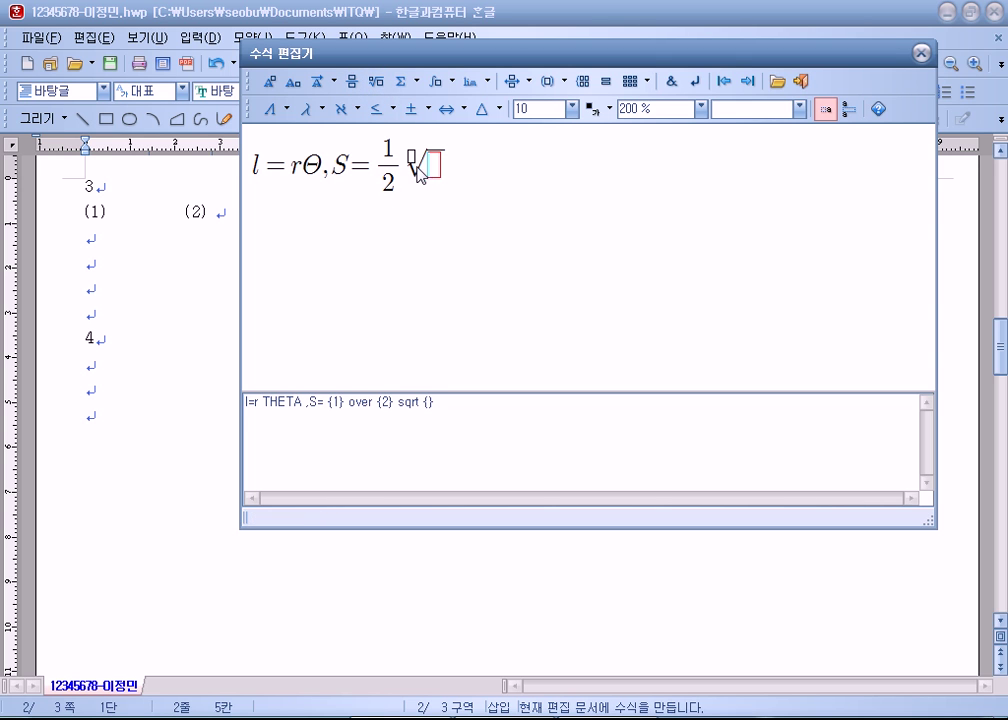
{"action": "key", "text": "ctrl+z"}
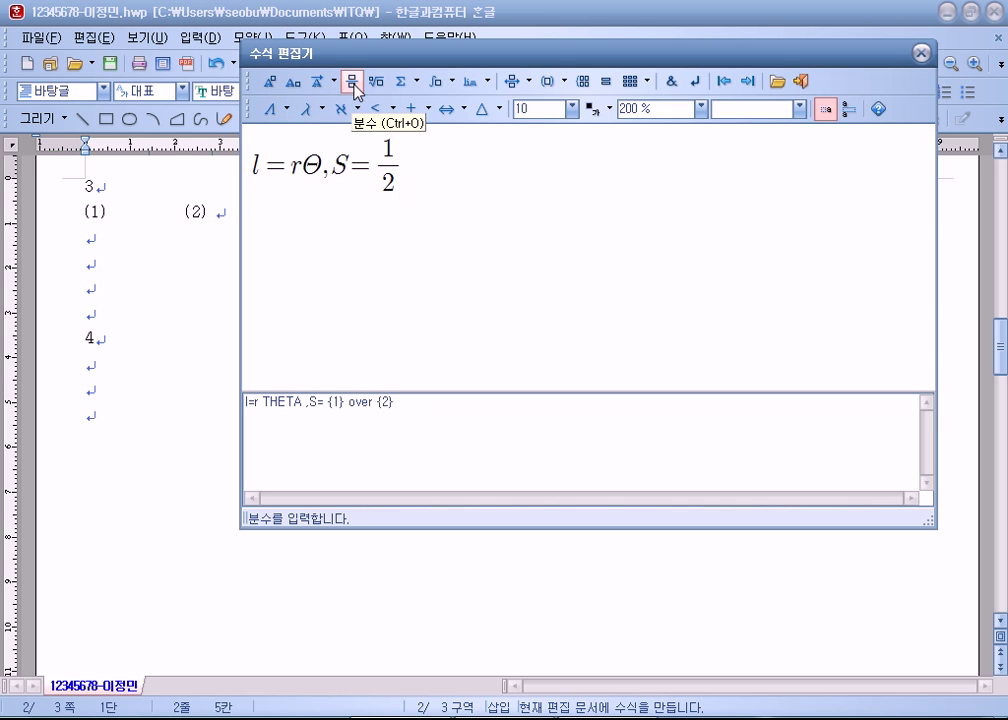
Step: Add r with a superscript 2 after the fraction
{"action": "type", "text": "r"}
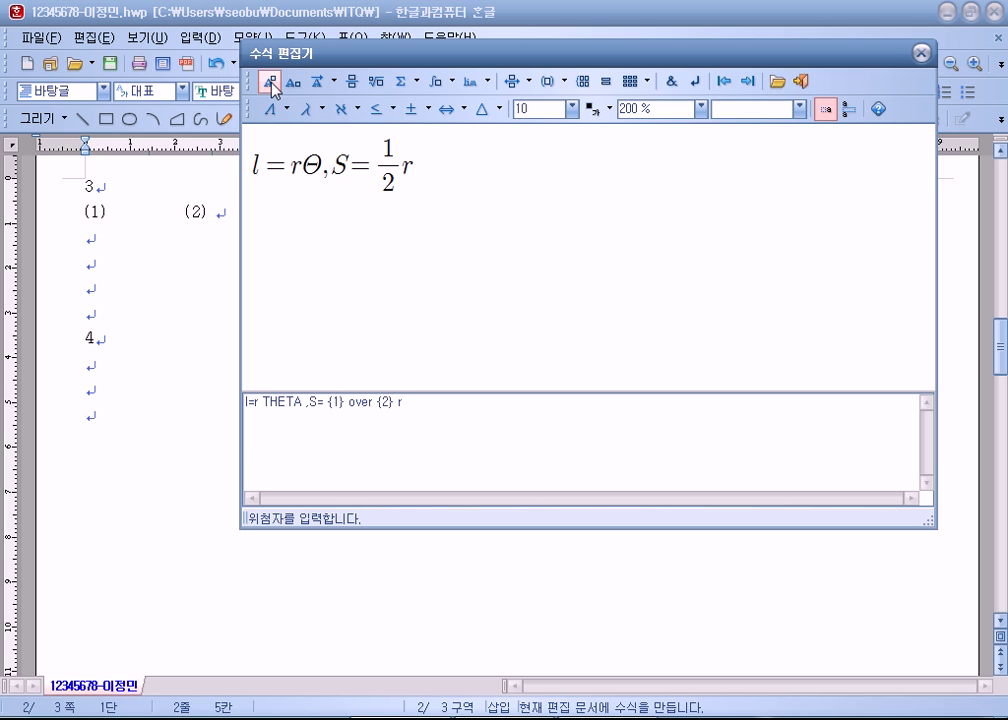
{"action": "left_click", "coordinate": [270, 88]}
{"action": "type", "text": "2"}
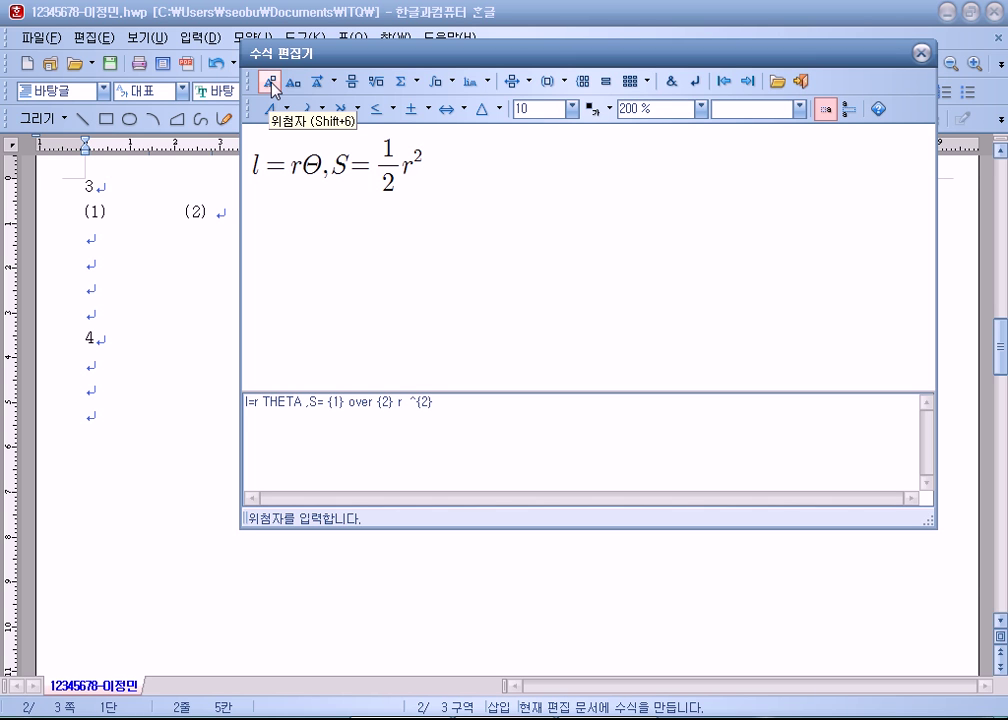
{"action": "left_click", "coordinate": [274, 109]}
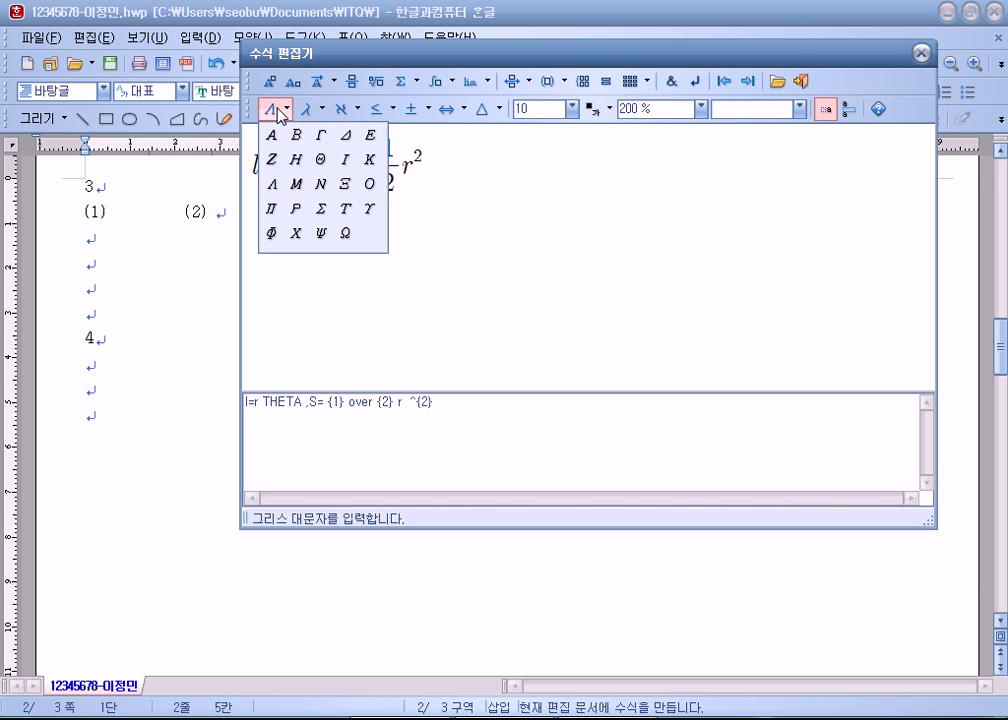
{"action": "left_click", "coordinate": [328, 166]}
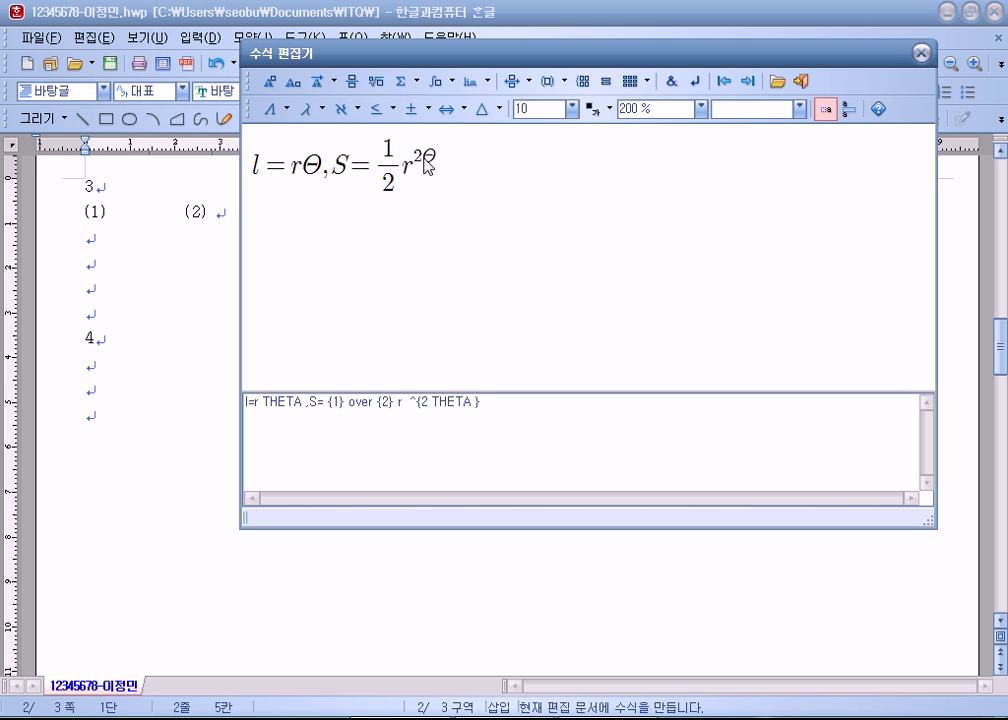
{"action": "key", "text": "BackSpace"}
{"action": "left_click", "coordinate": [428, 168]}
Step: Finish the formula with Θ = ½rl using another 1 over 2 fraction
{"action": "left_click", "coordinate": [268, 109]}
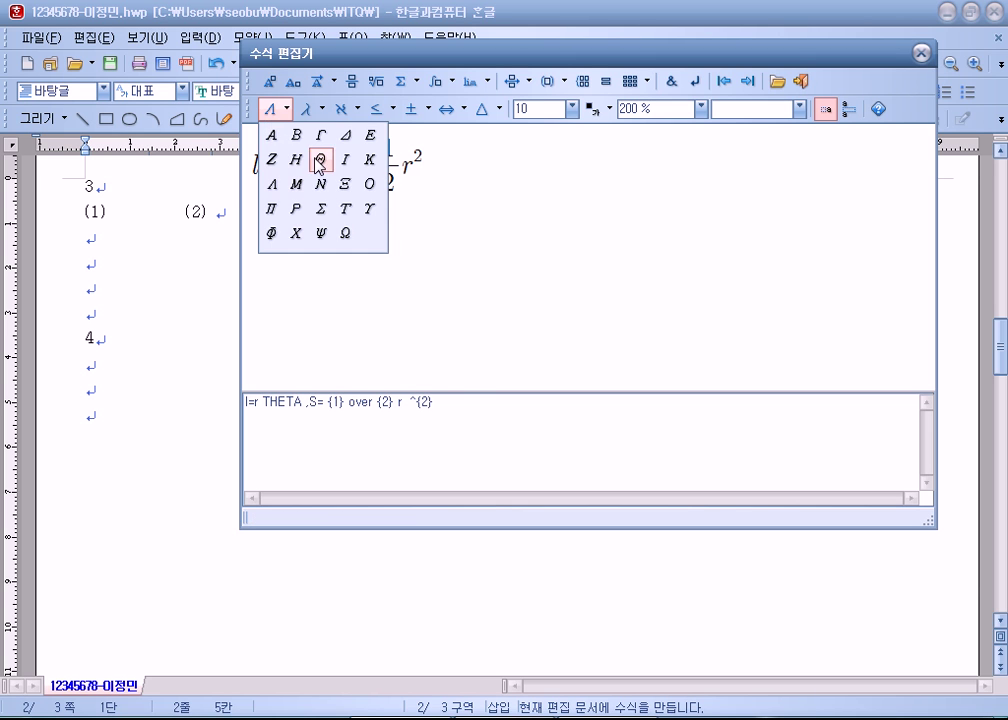
{"action": "left_click", "coordinate": [320, 161]}
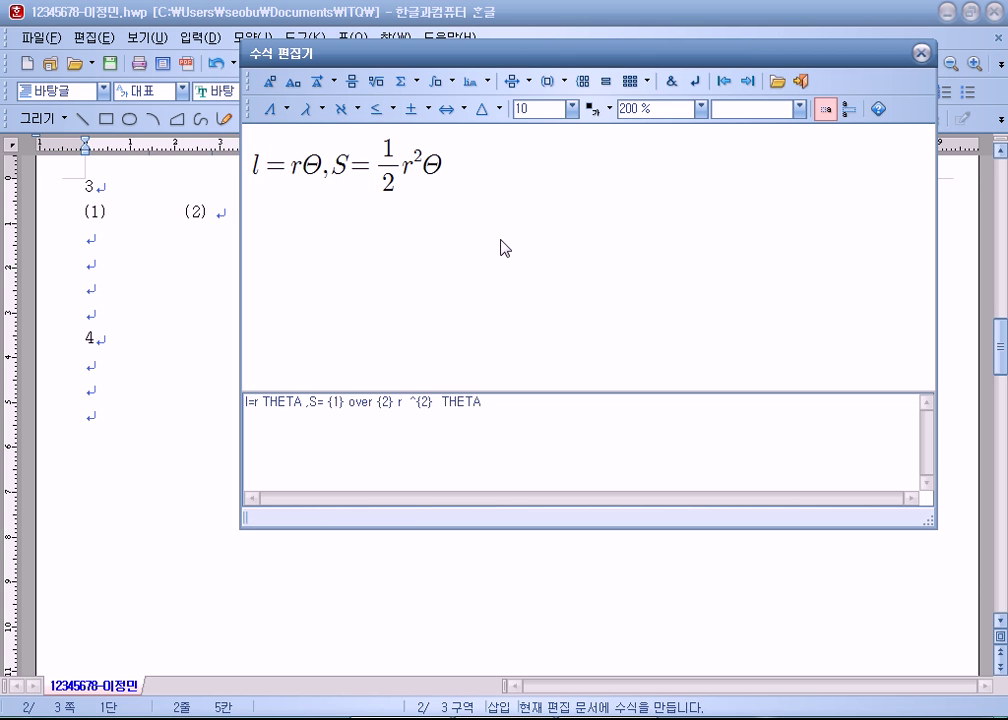
{"action": "type", "text": "-"}
{"action": "key", "text": "BackSpace"}
{"action": "type", "text": "="}
{"action": "left_click", "coordinate": [353, 81]}
{"action": "type", "text": "1"}
{"action": "left_click", "coordinate": [488, 180]}
{"action": "type", "text": "2"}
{"action": "key", "text": "ctrl+a"}
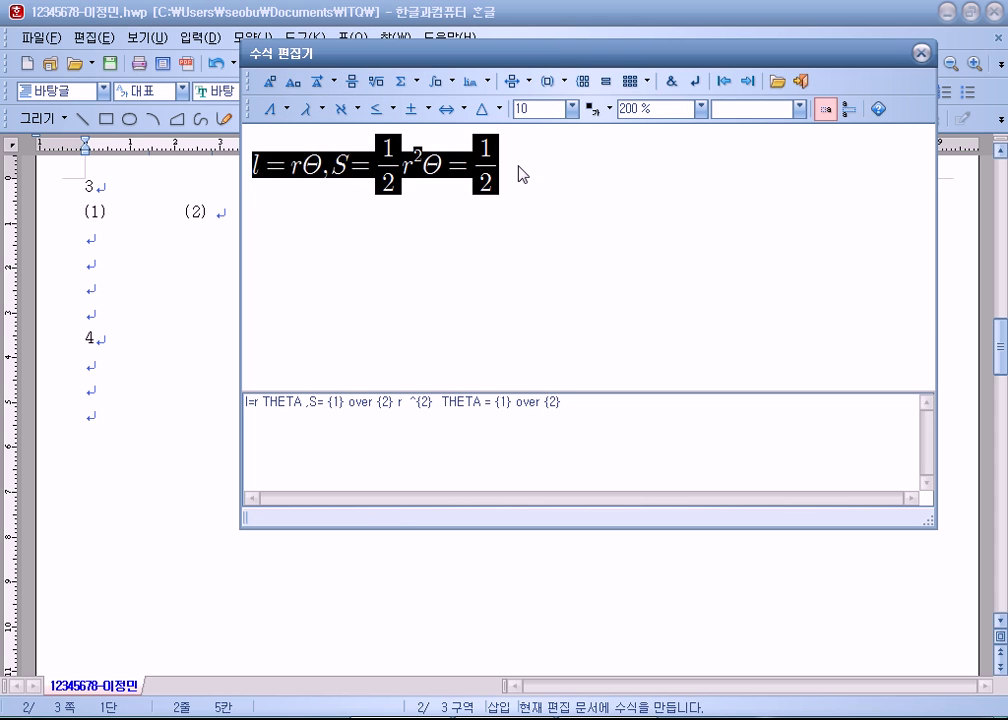
{"action": "left_click", "coordinate": [508, 180]}
{"action": "type", "text": "rl"}
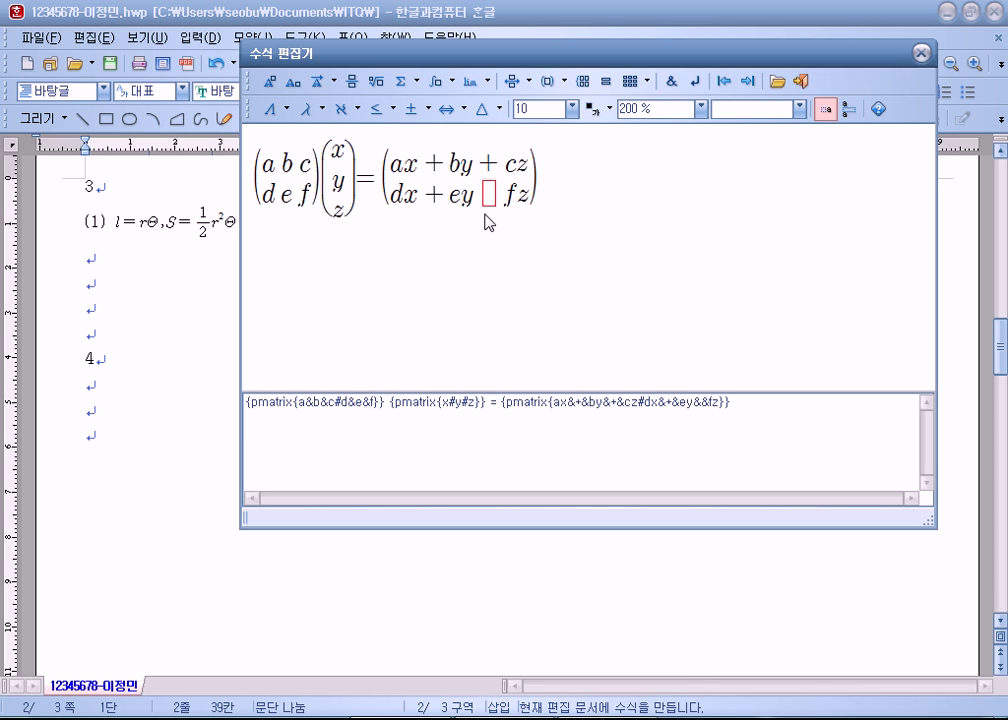
Step: Add the missing + to the matrix equation and insert it into the document
{"action": "type", "text": "+"}
{"action": "left_click", "coordinate": [400, 81]}
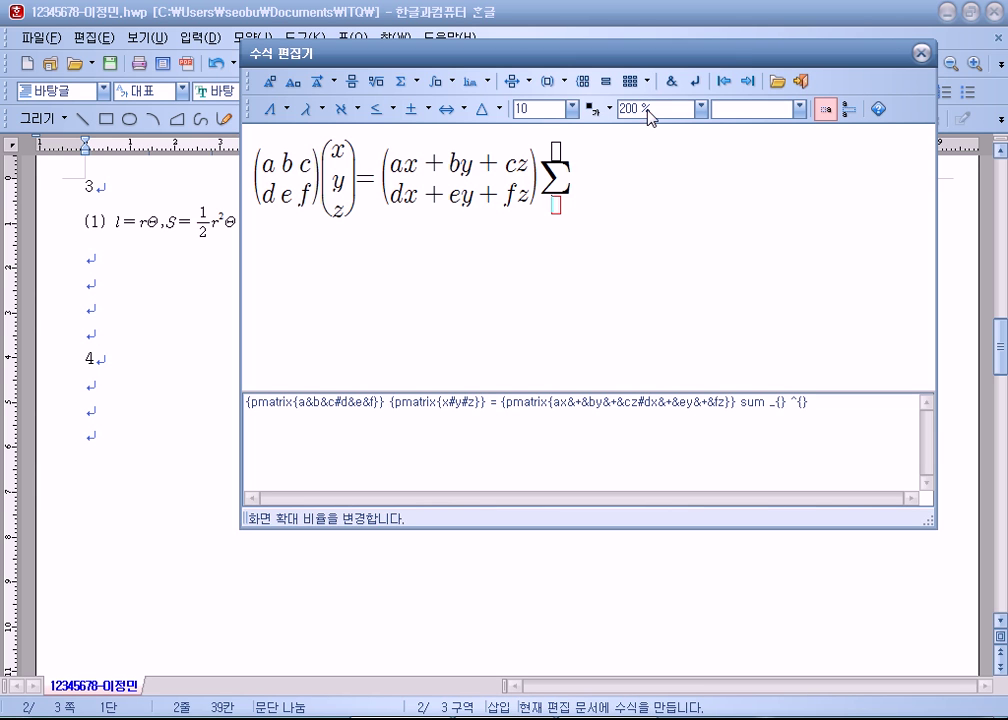
{"action": "key", "text": "BackSpace"}
{"action": "key", "text": "BackSpace"}
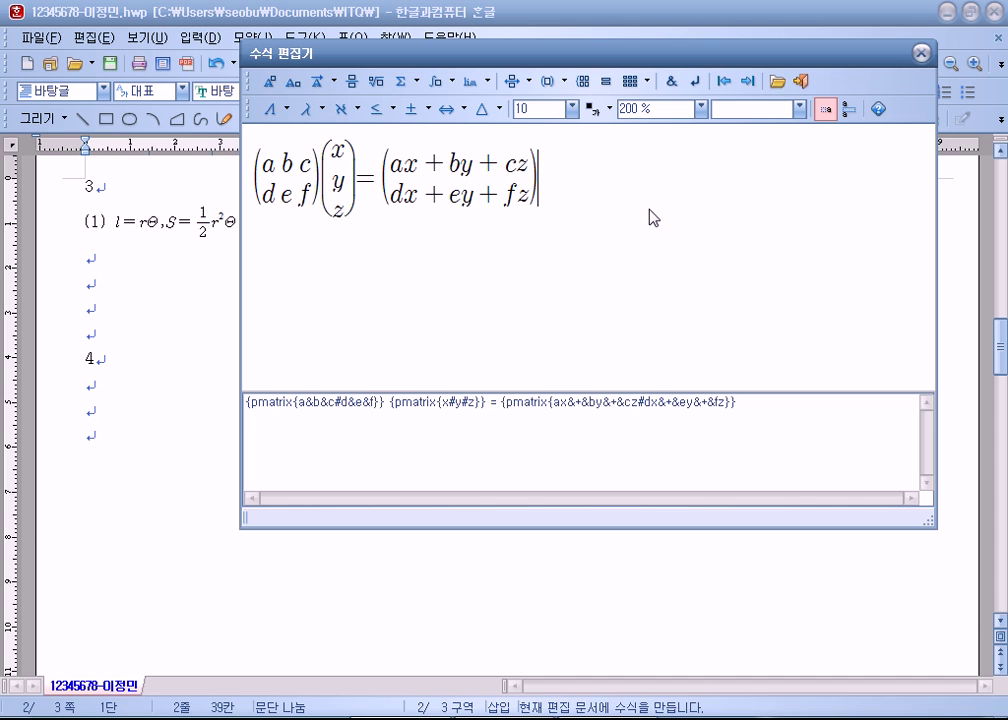
{"action": "left_click", "coordinate": [800, 81]}
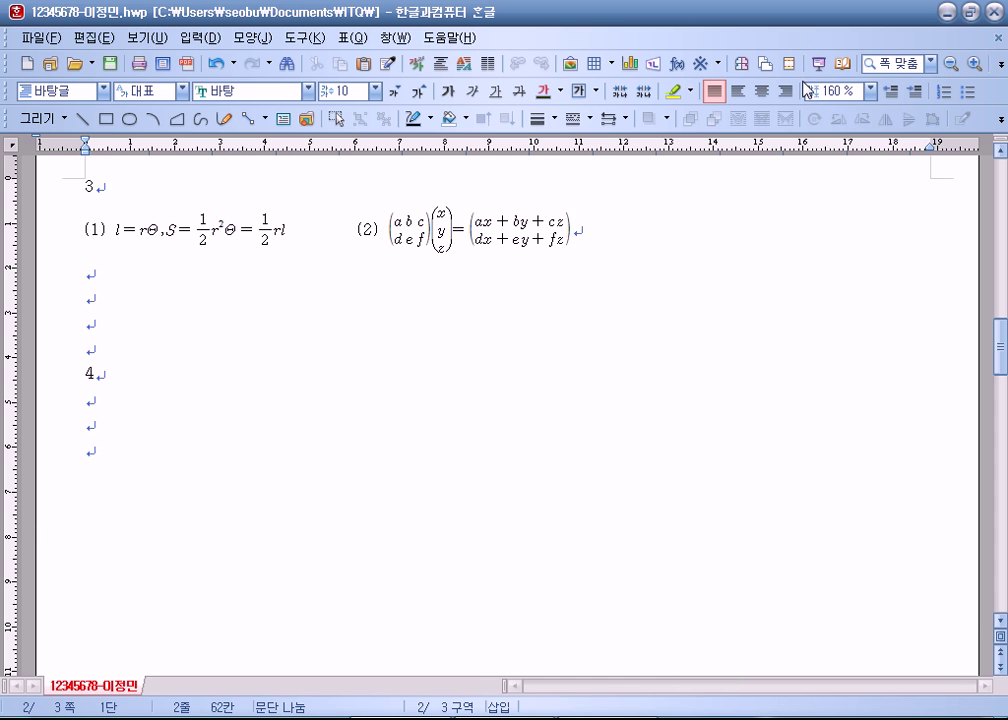
Step: Save the document, close Hangul, and close Notepad without saving
{"action": "left_click", "coordinate": [225, 300]}
{"action": "left_click", "coordinate": [105, 64]}
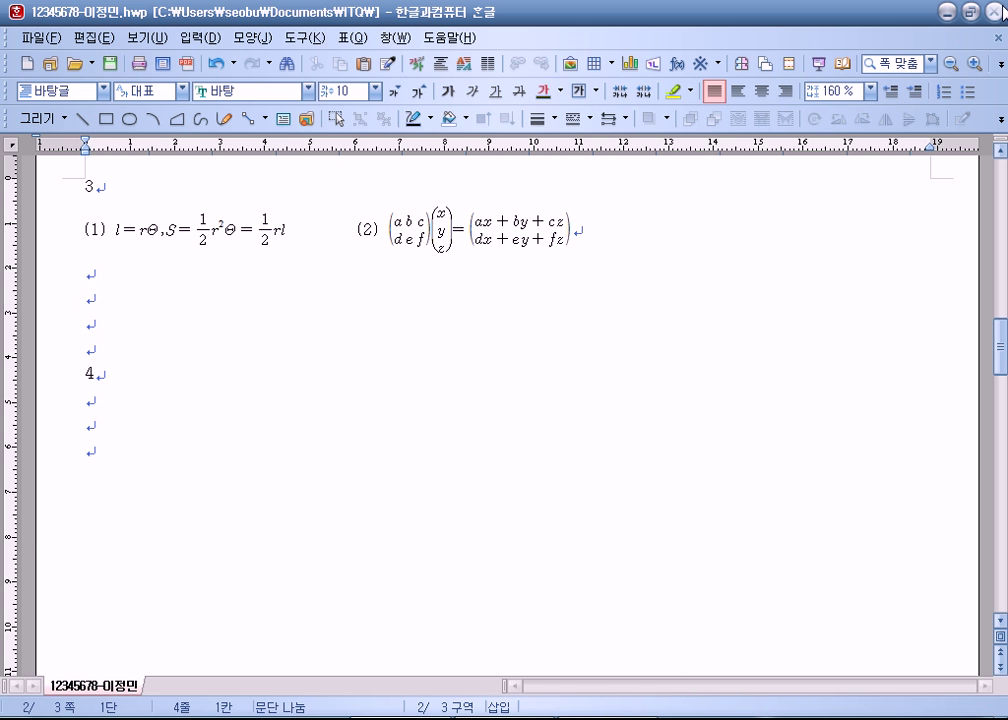
{"action": "left_click", "coordinate": [1000, 12]}
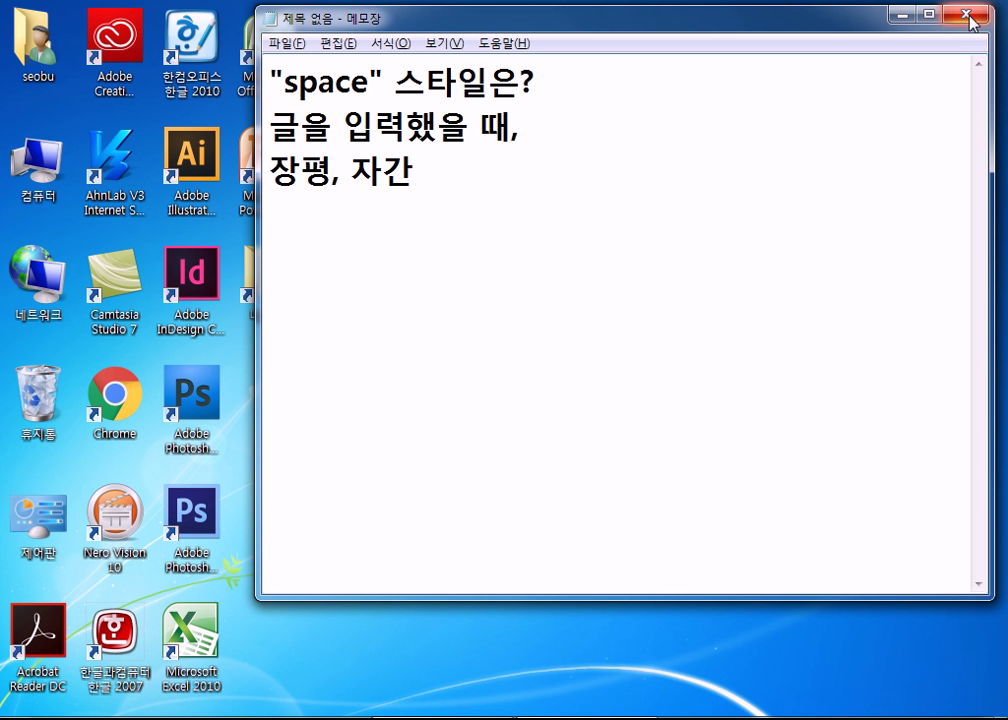
{"action": "key", "text": "alt+F4"}
{"action": "left_click", "coordinate": [531, 370]}
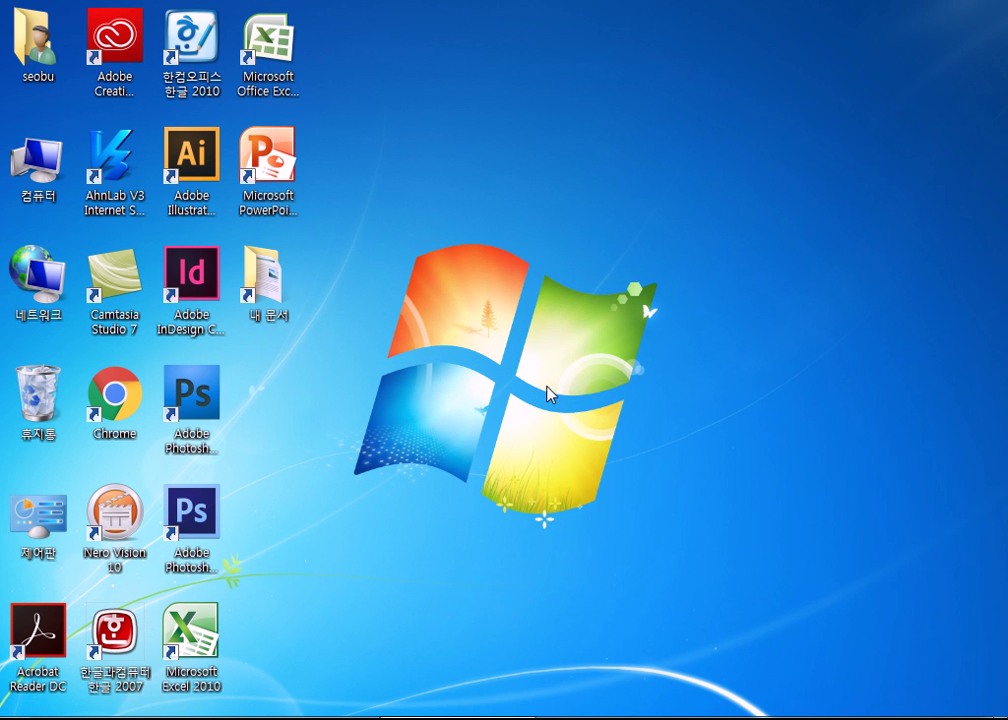